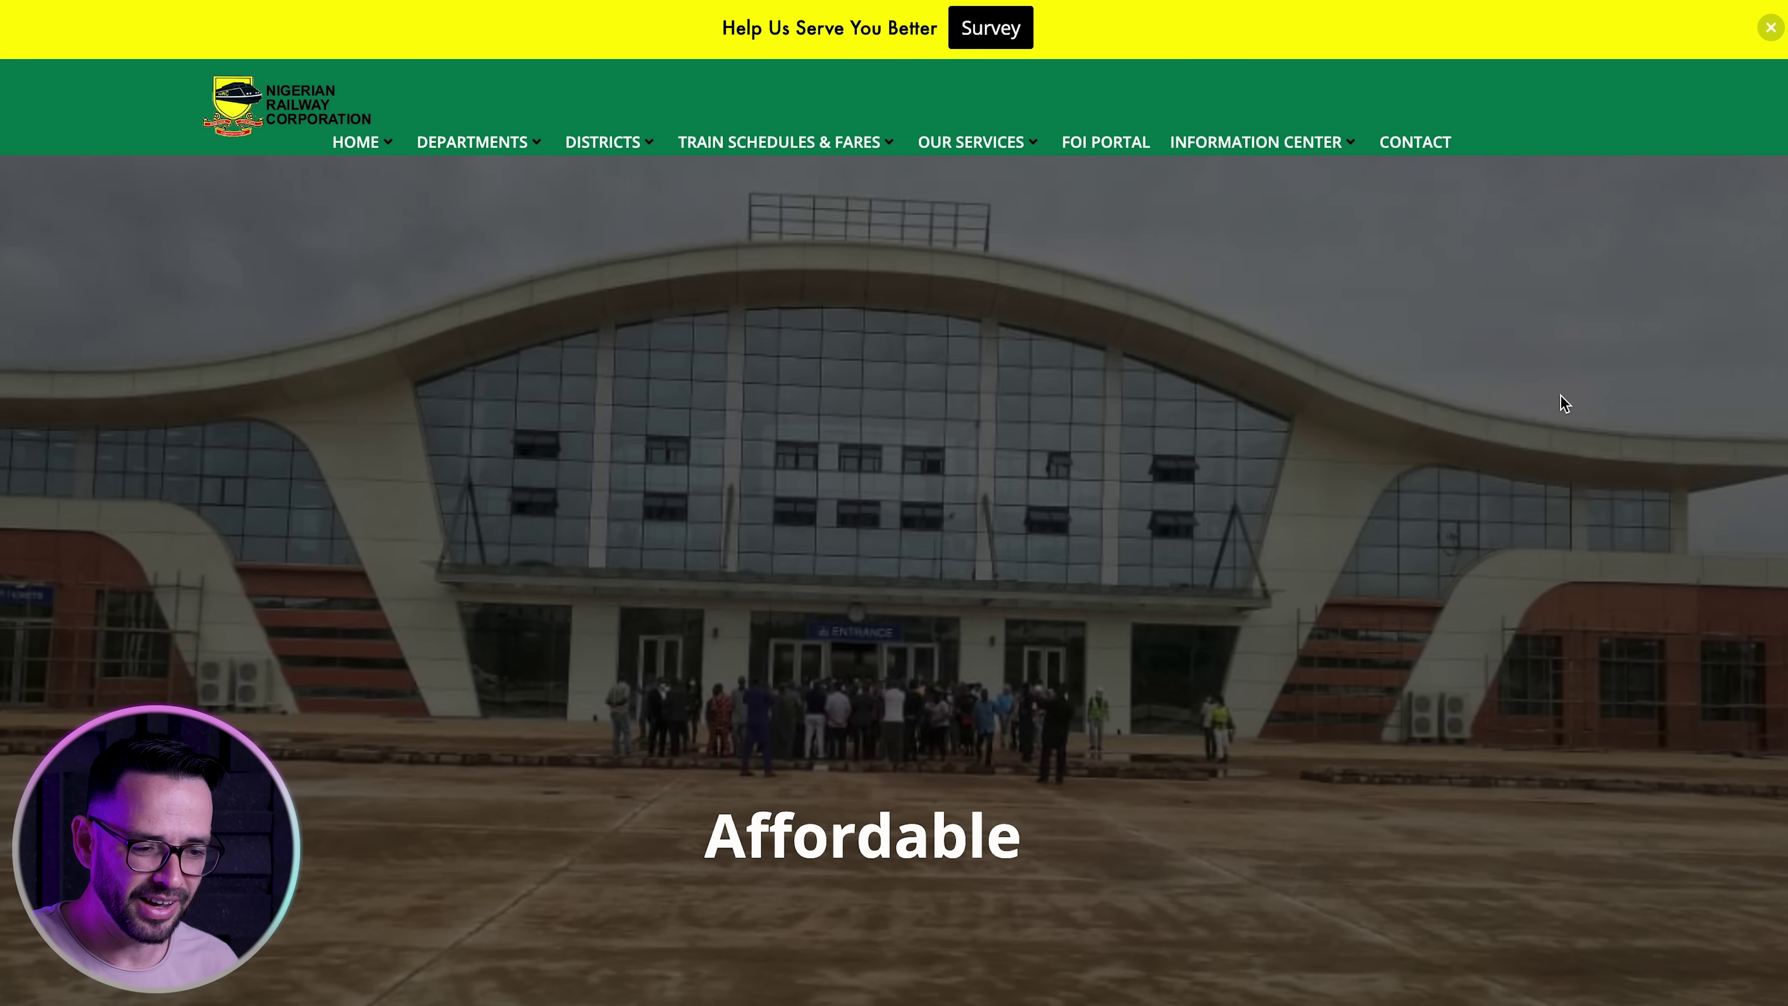
Review the Nigerian Railway Corporation homepage from the hero image down to the boarding locations, including history, news and services
scroll(1460, 443, down, 10)
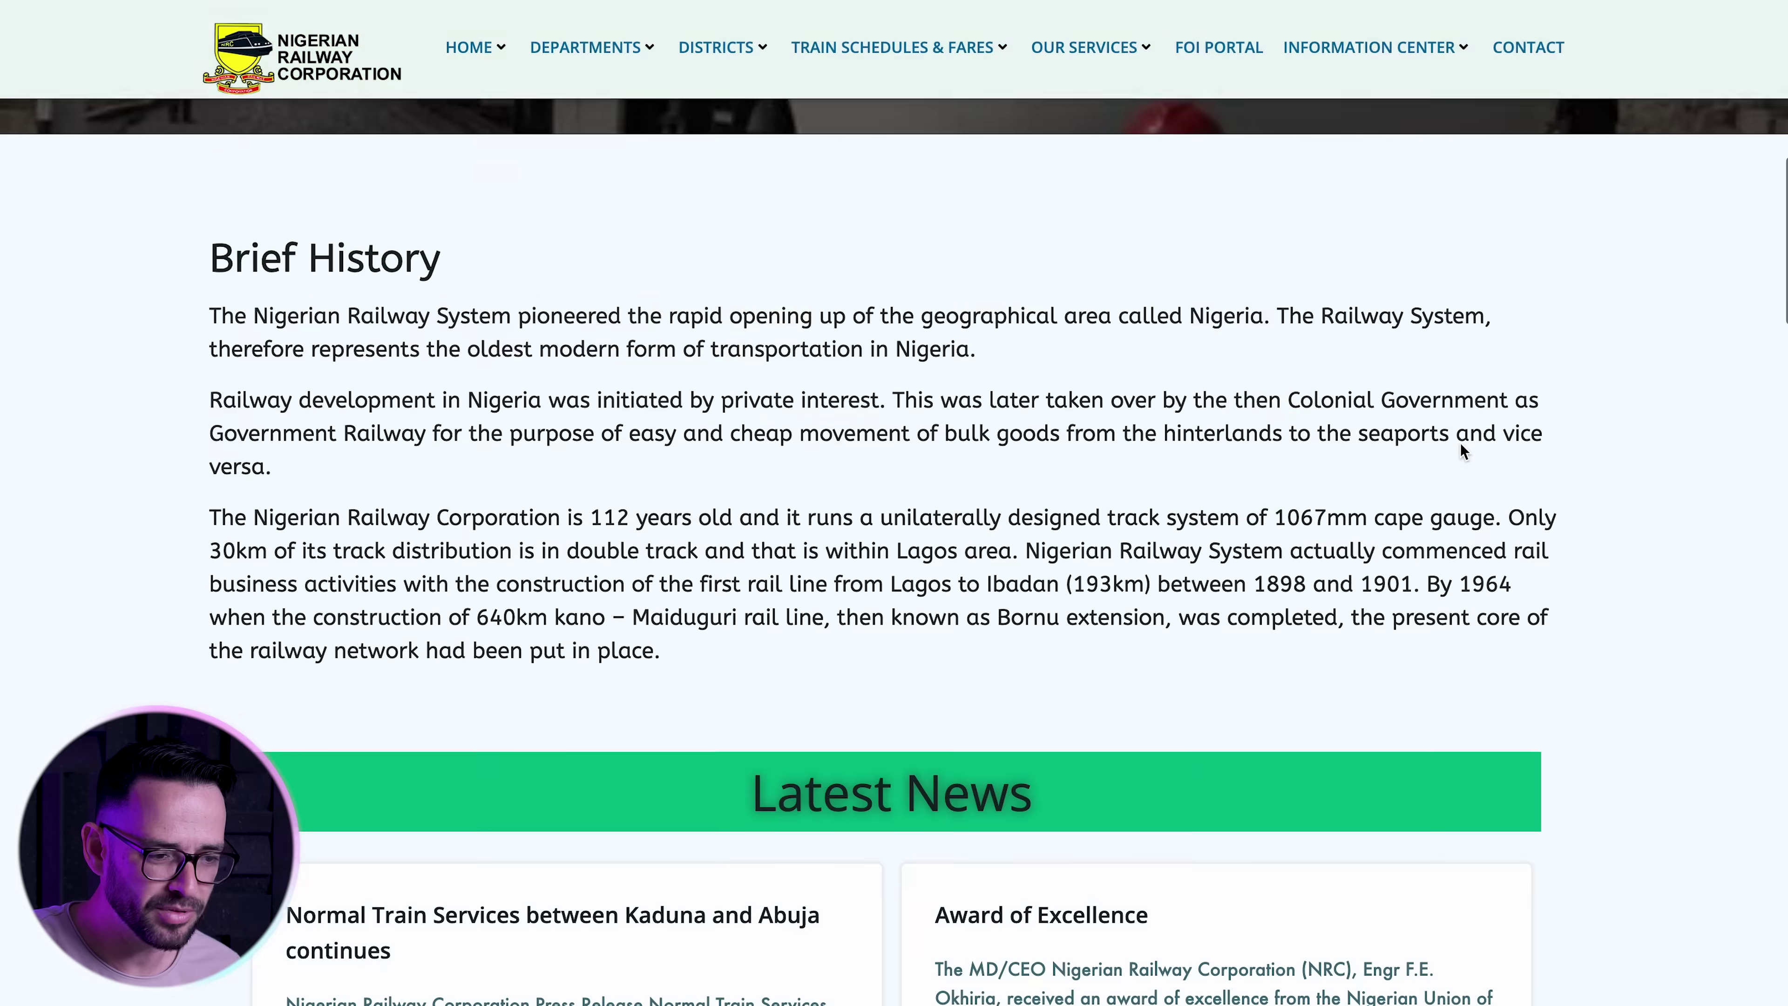
scroll(1459, 443, down, 12)
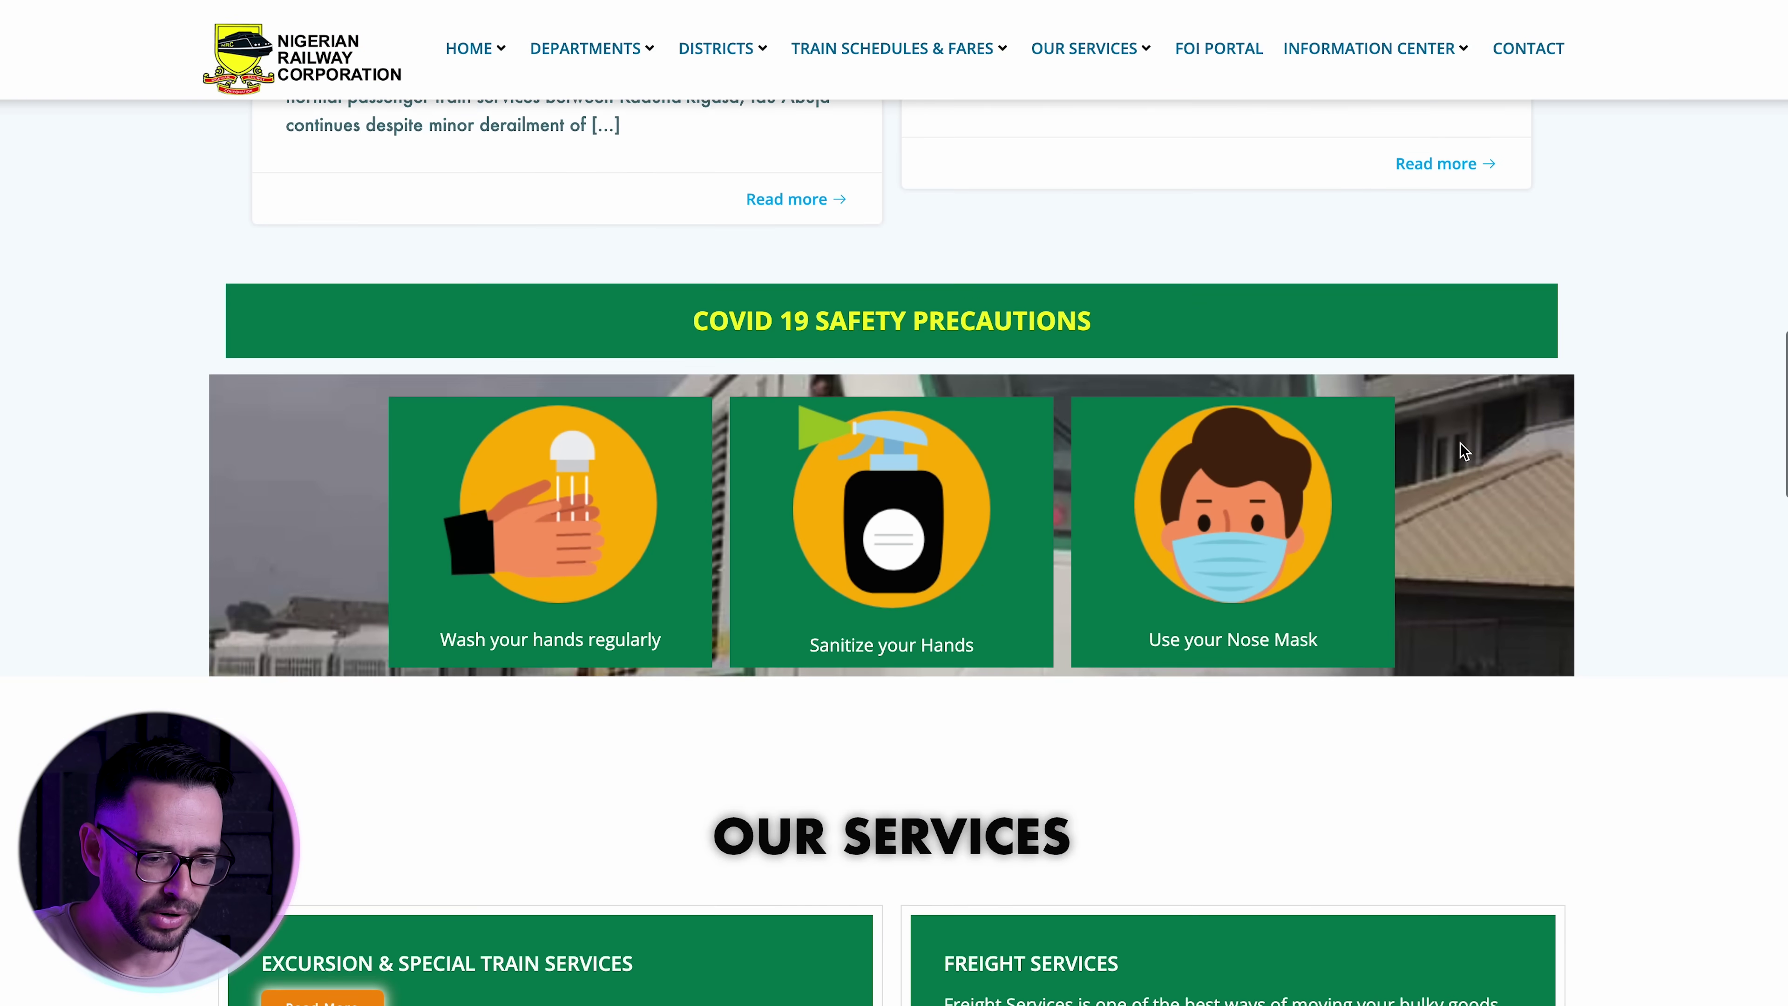
scroll(1460, 442, down, 8)
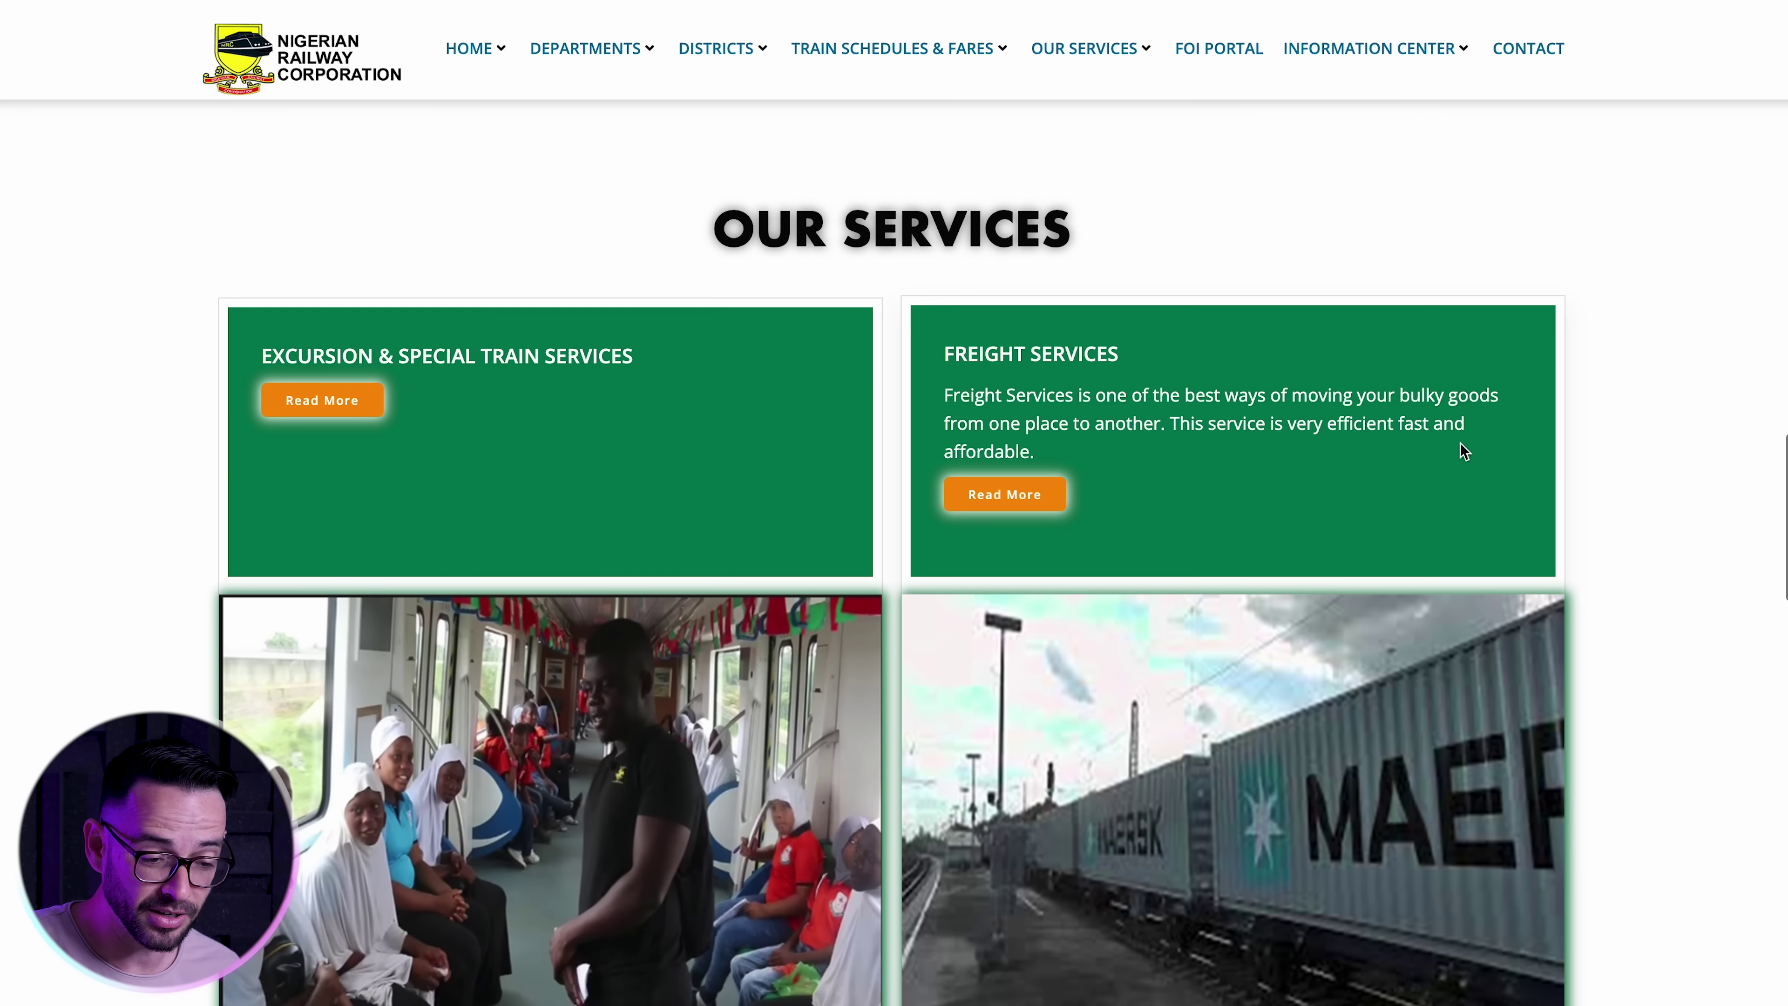
scroll(1462, 449, down, 10)
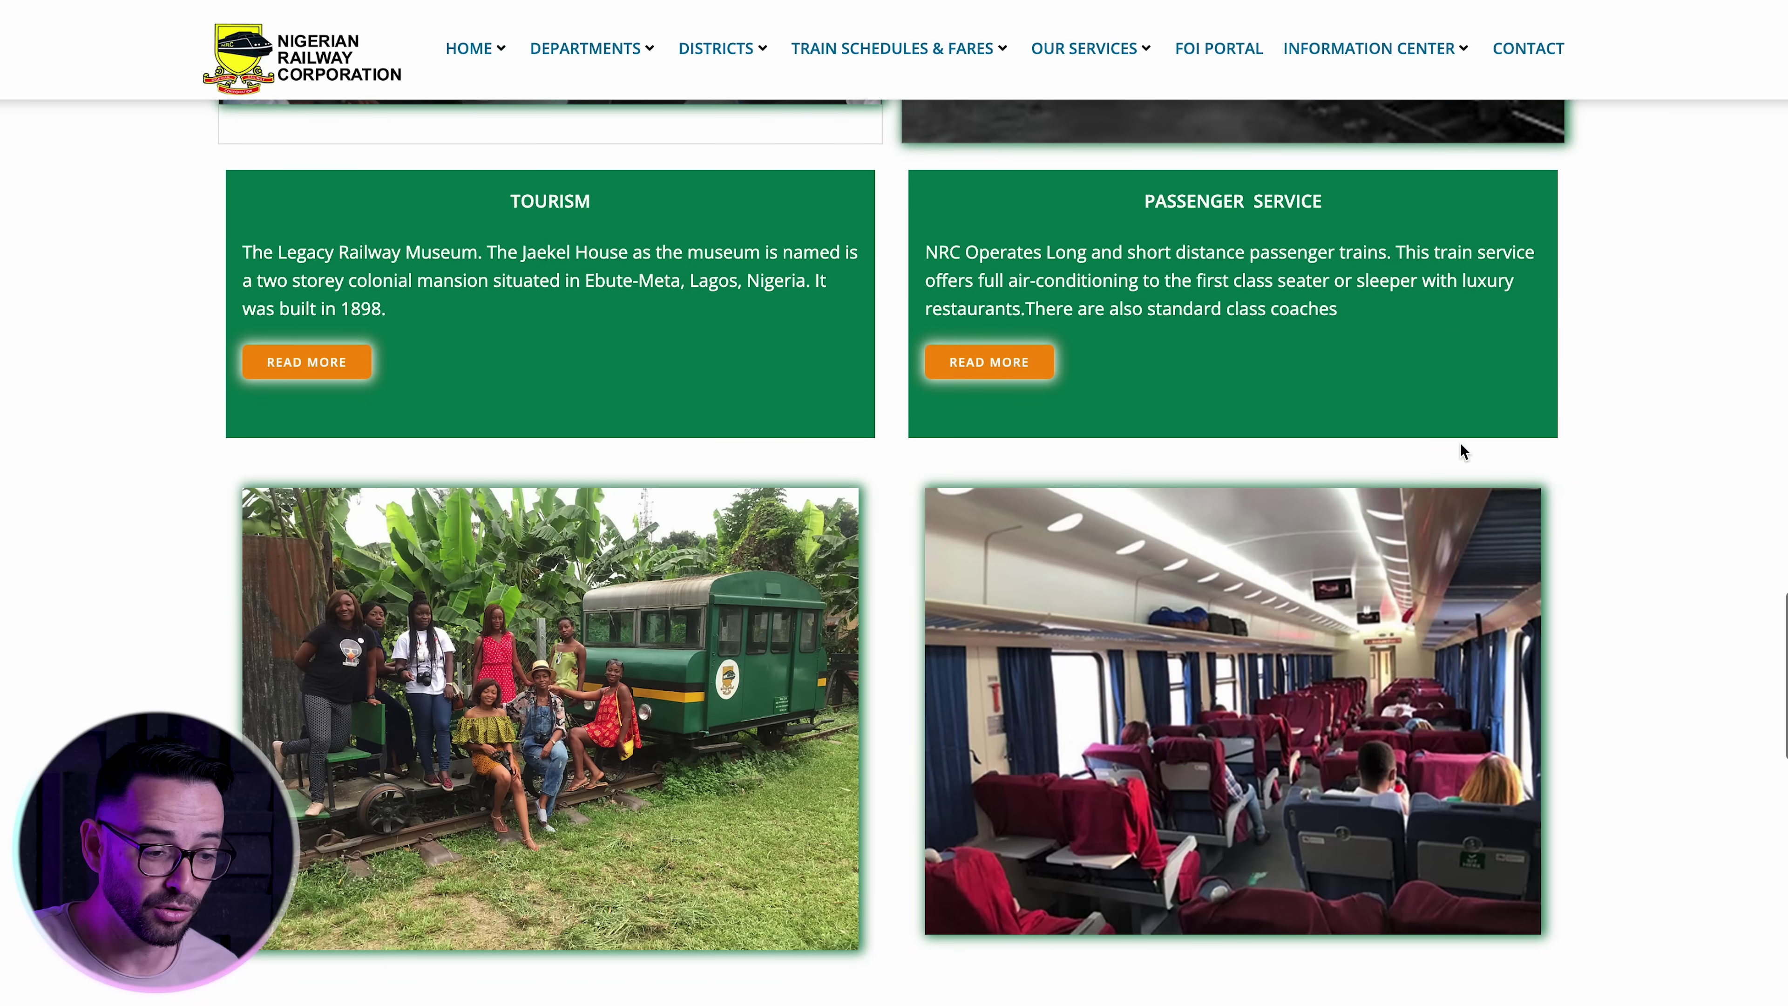
scroll(1459, 451, down, 15)
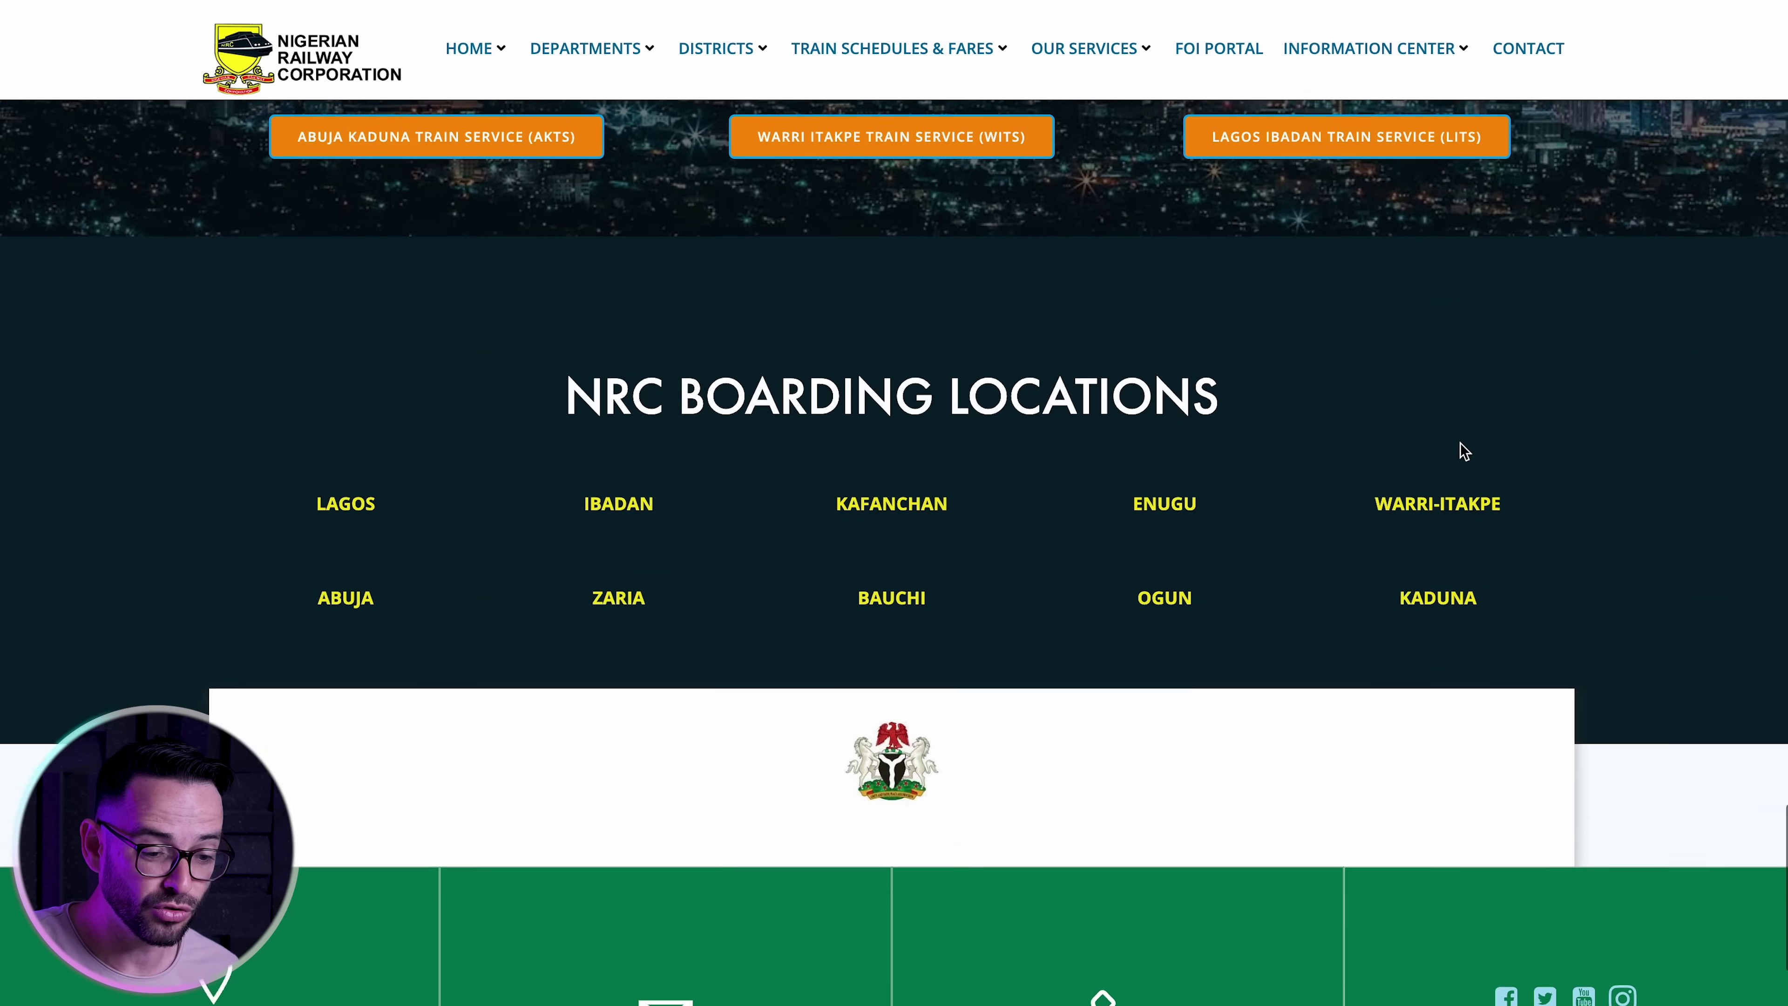
scroll(1465, 451, up, 20)
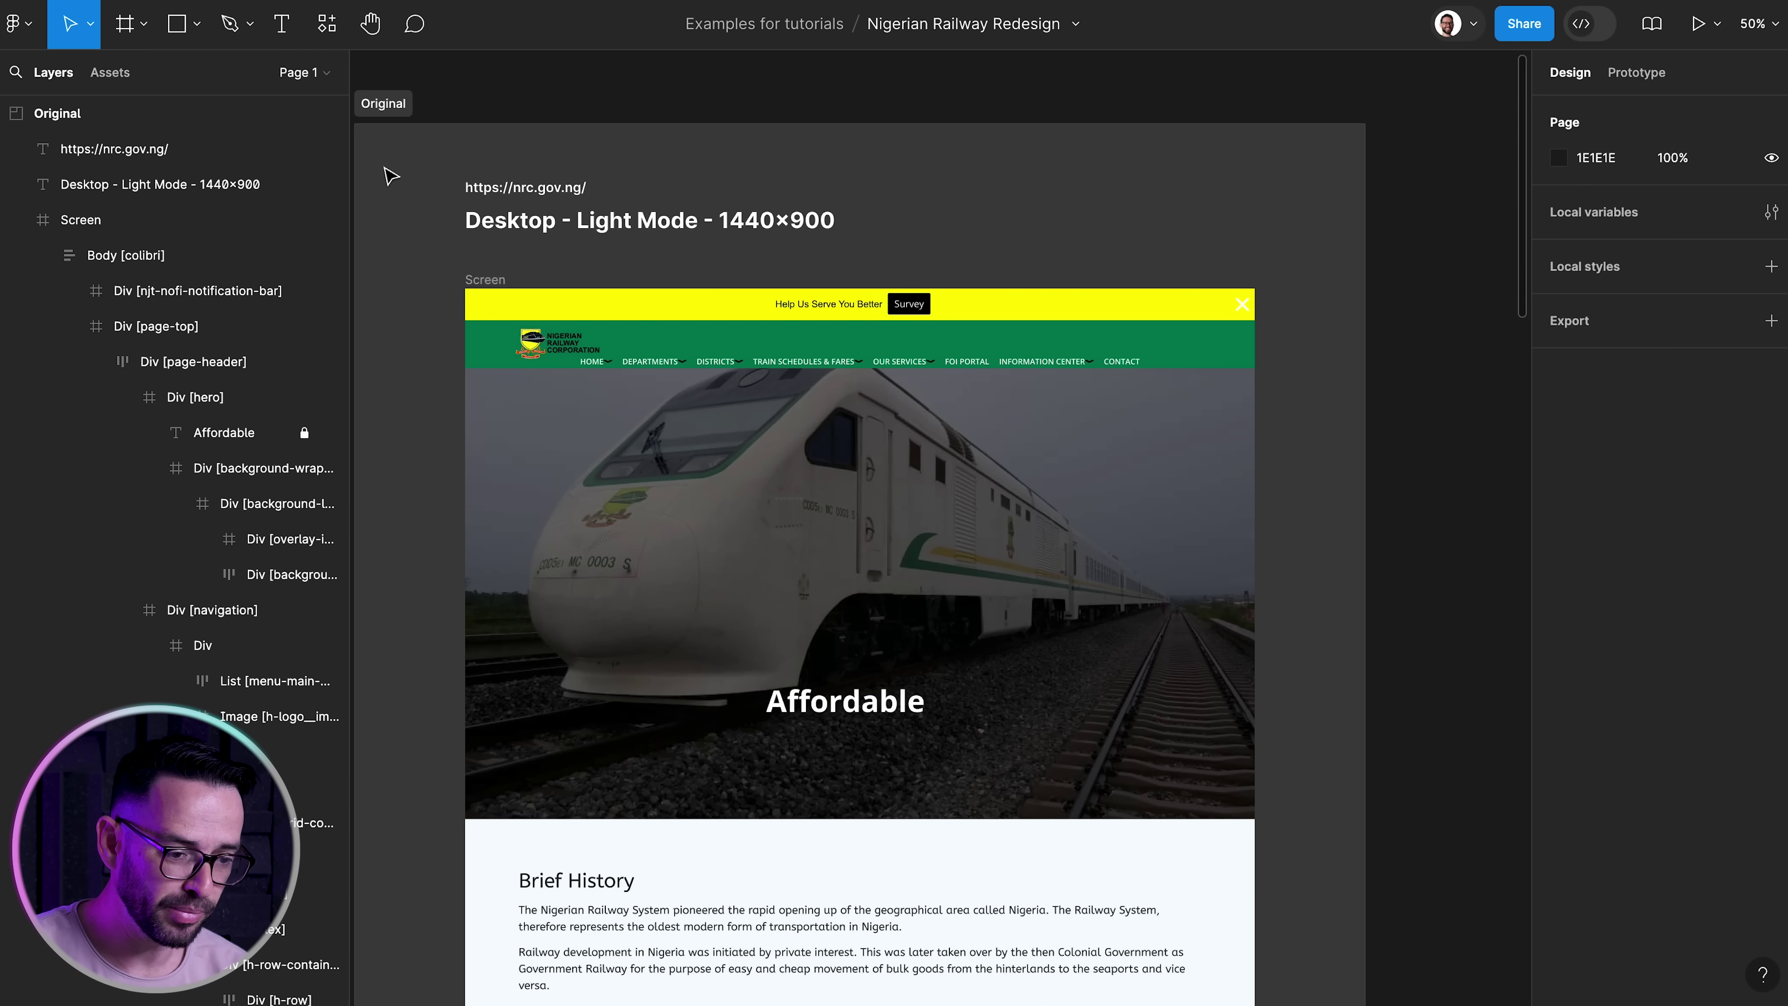
In the Figma file Nigerian Railway Redesign, duplicate the Original section beside itself and rename the copy Improved
key(minus)
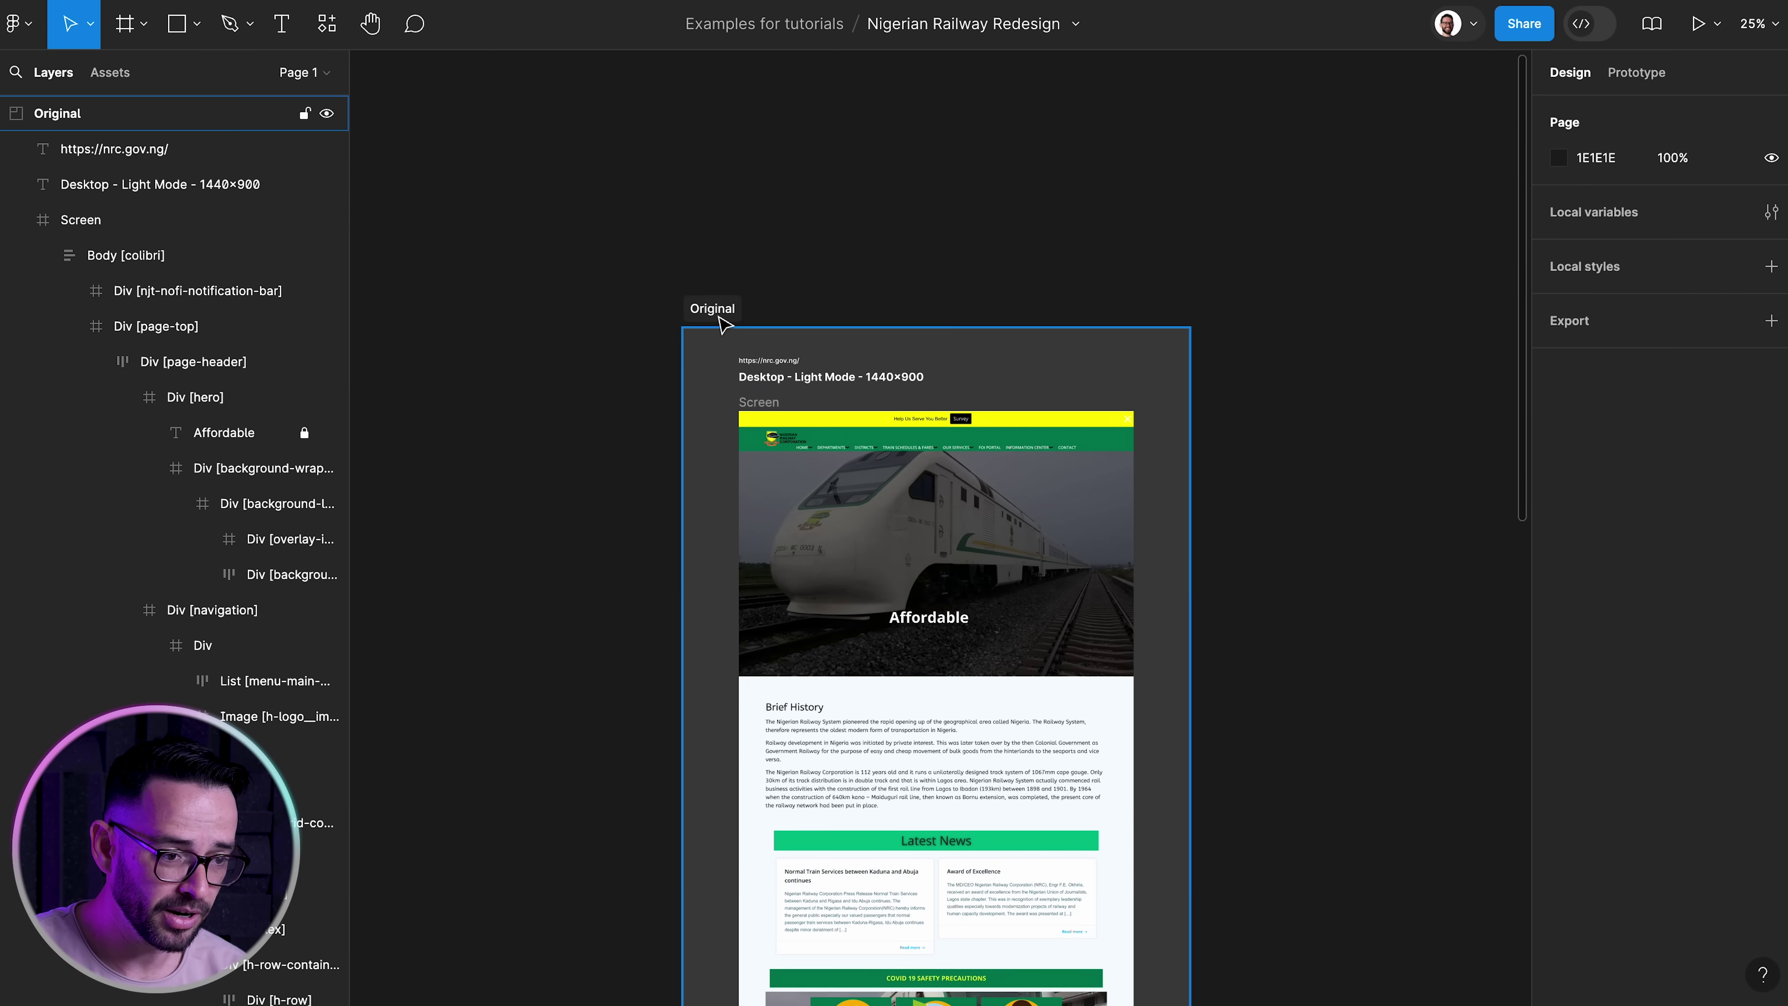
drag(724, 324, 1341, 315)
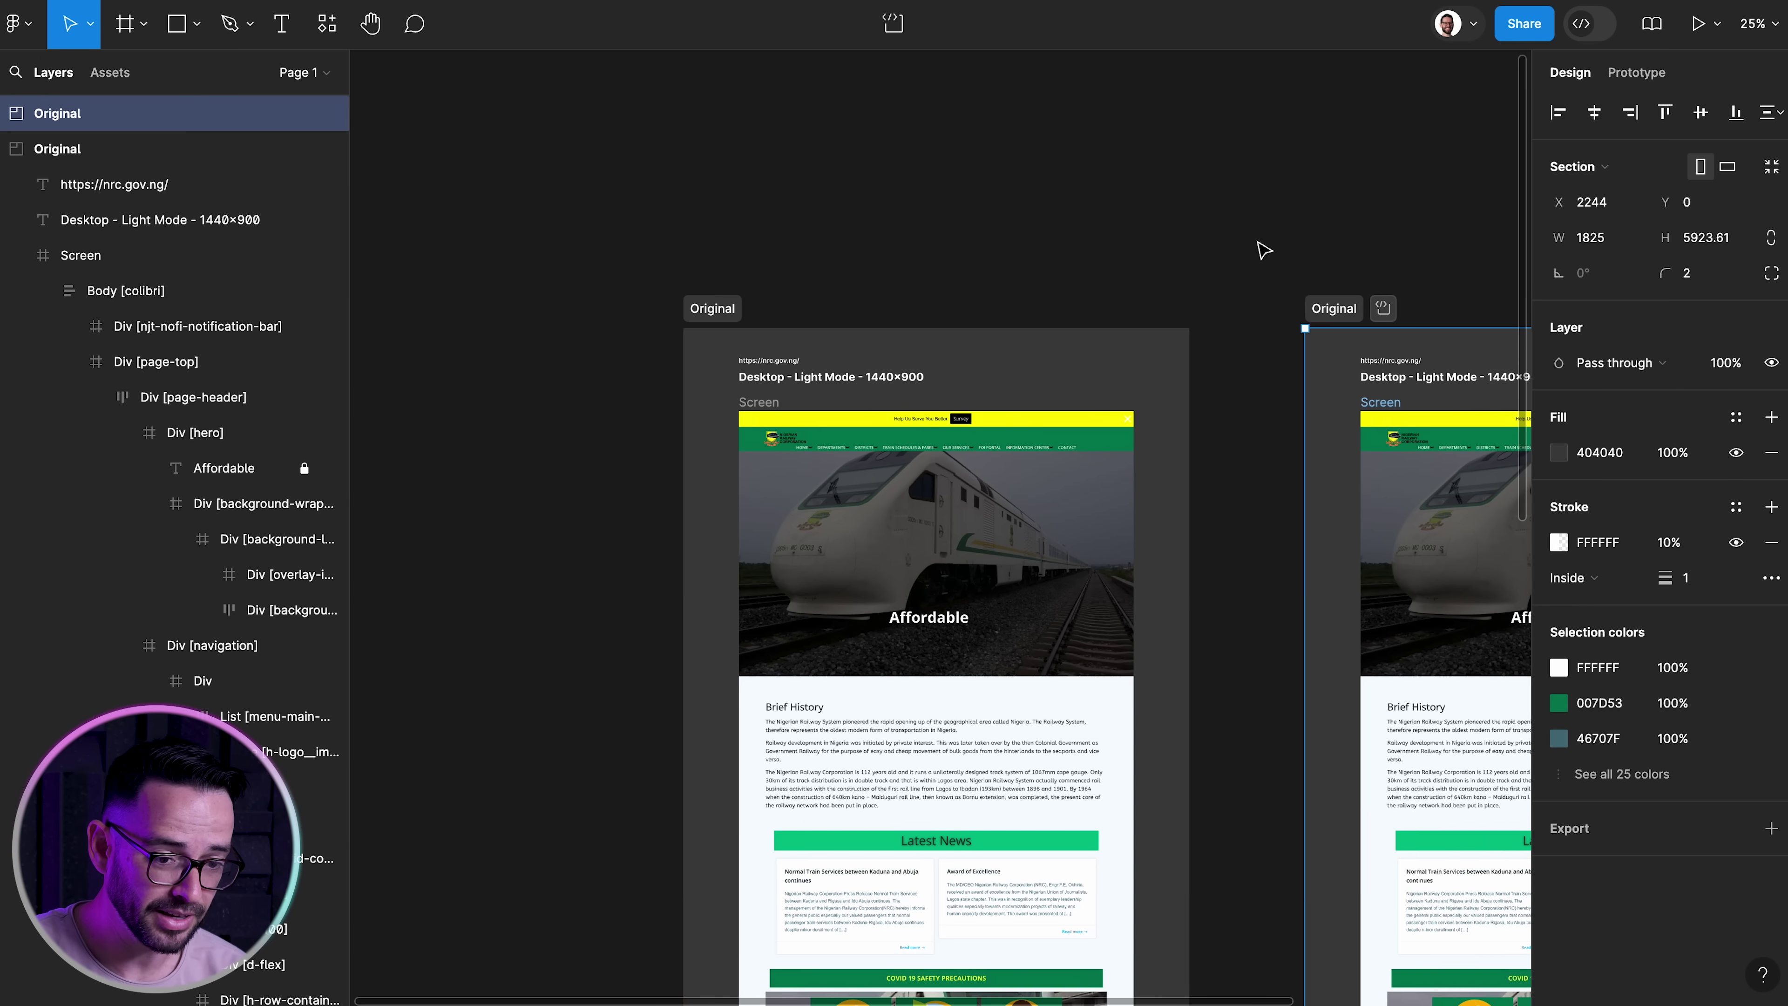
scroll(1263, 250, right, 5)
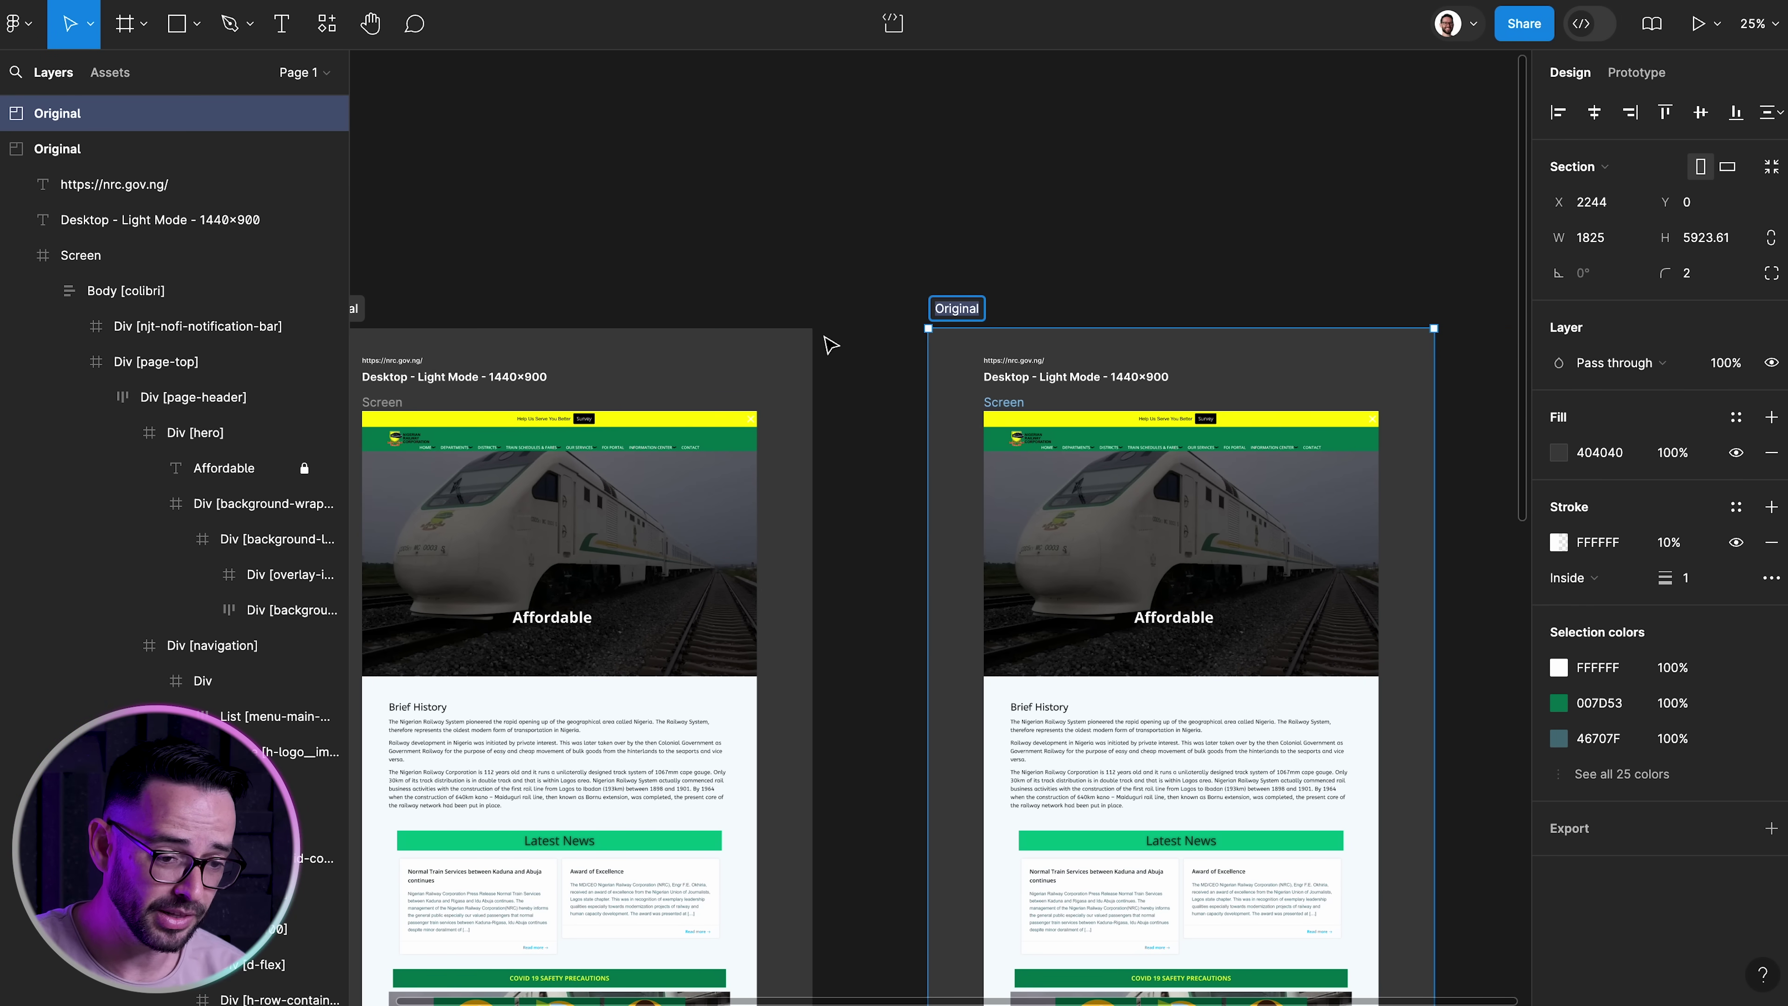
text(Improved)
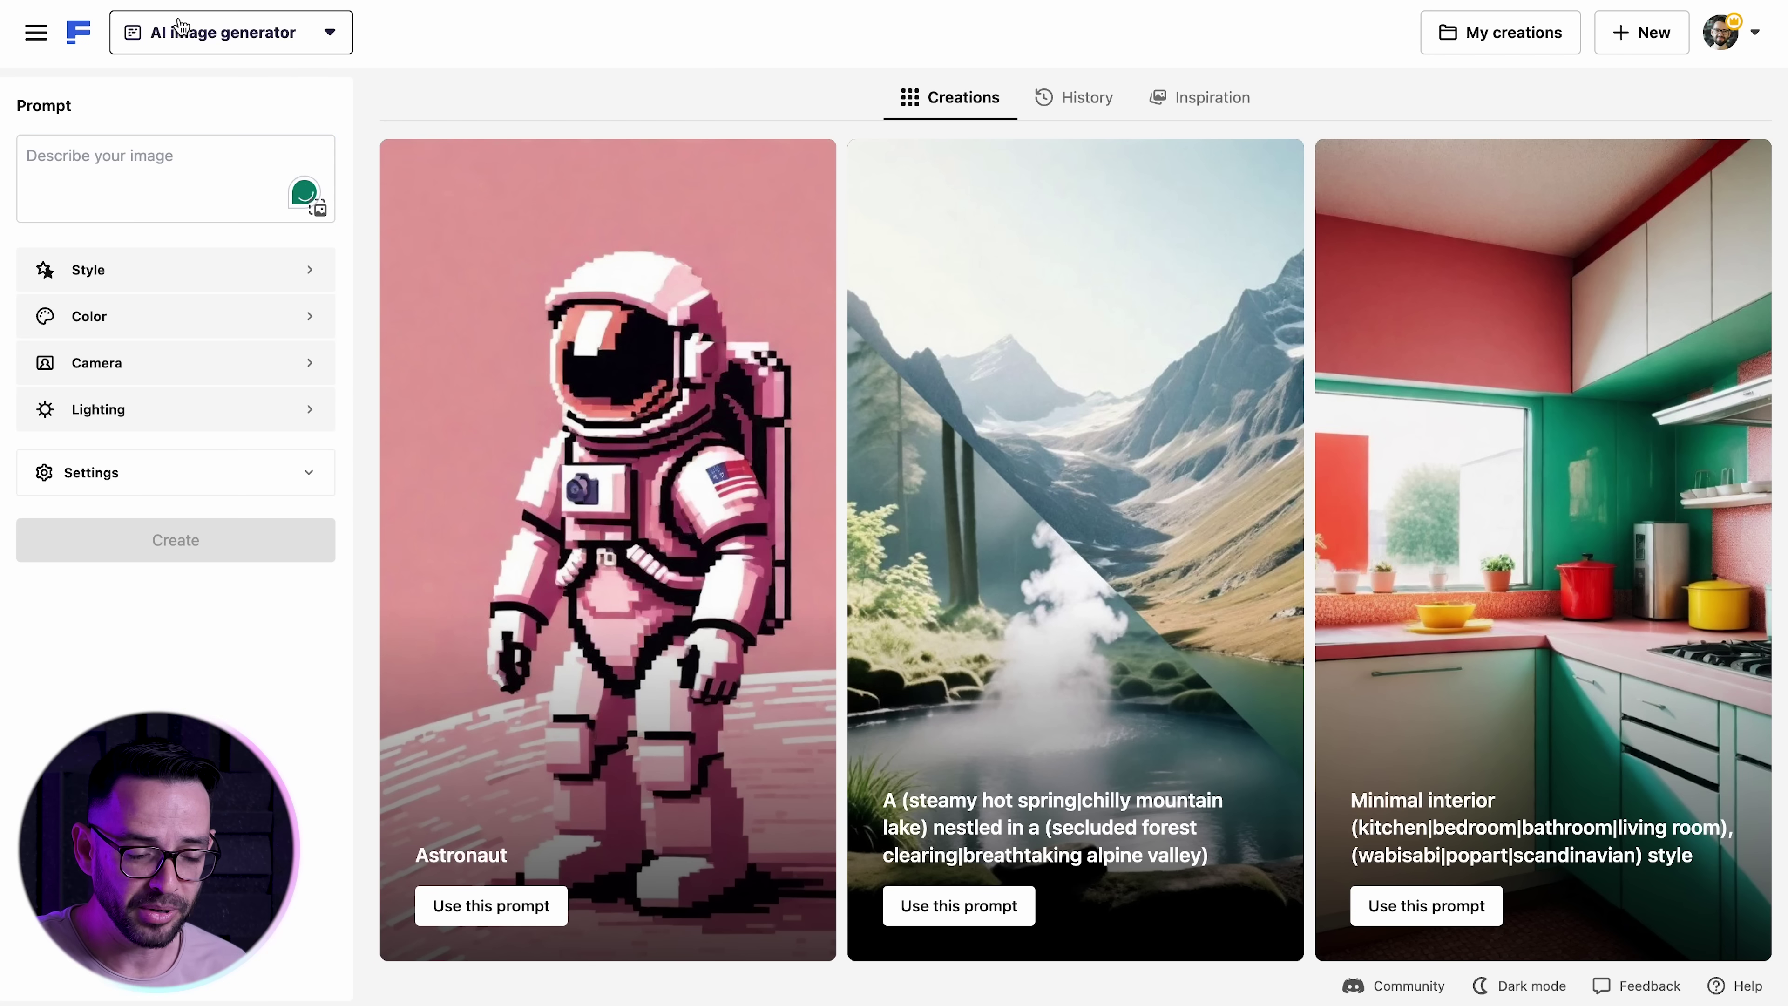
In Freepik, switch from the AI image generator to the Upscaler and reveal the original version of the earlier train image
click(225, 33)
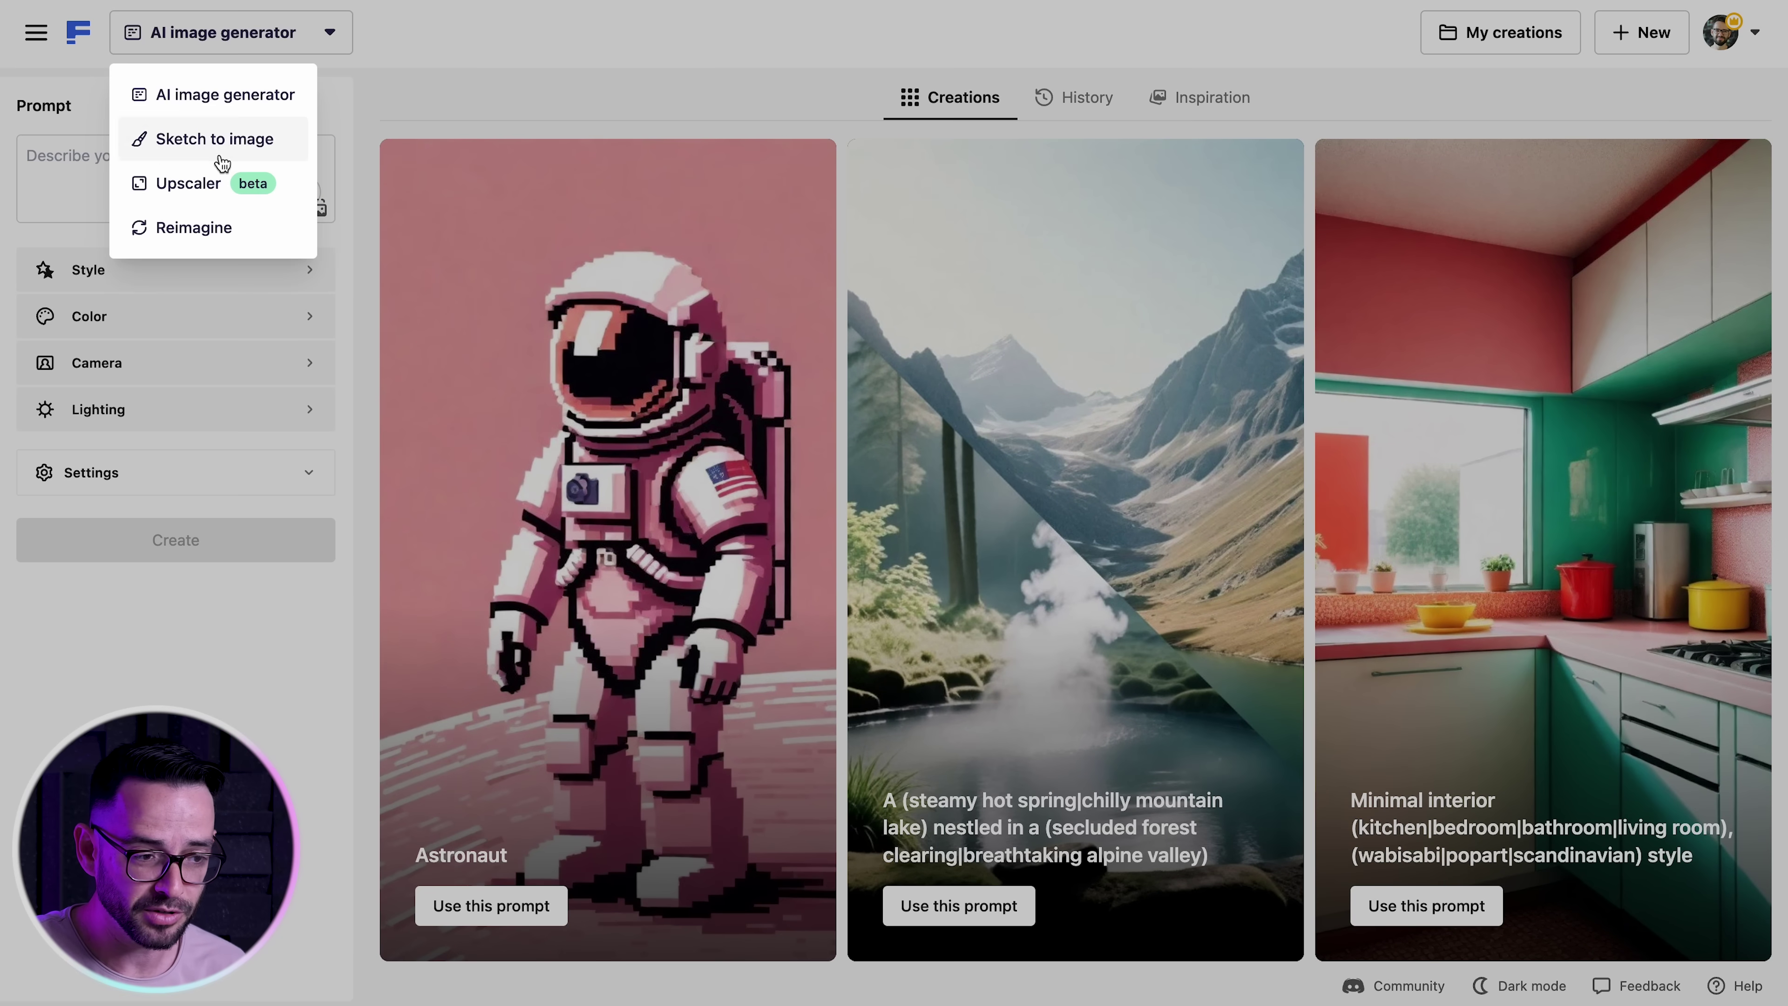
click(190, 184)
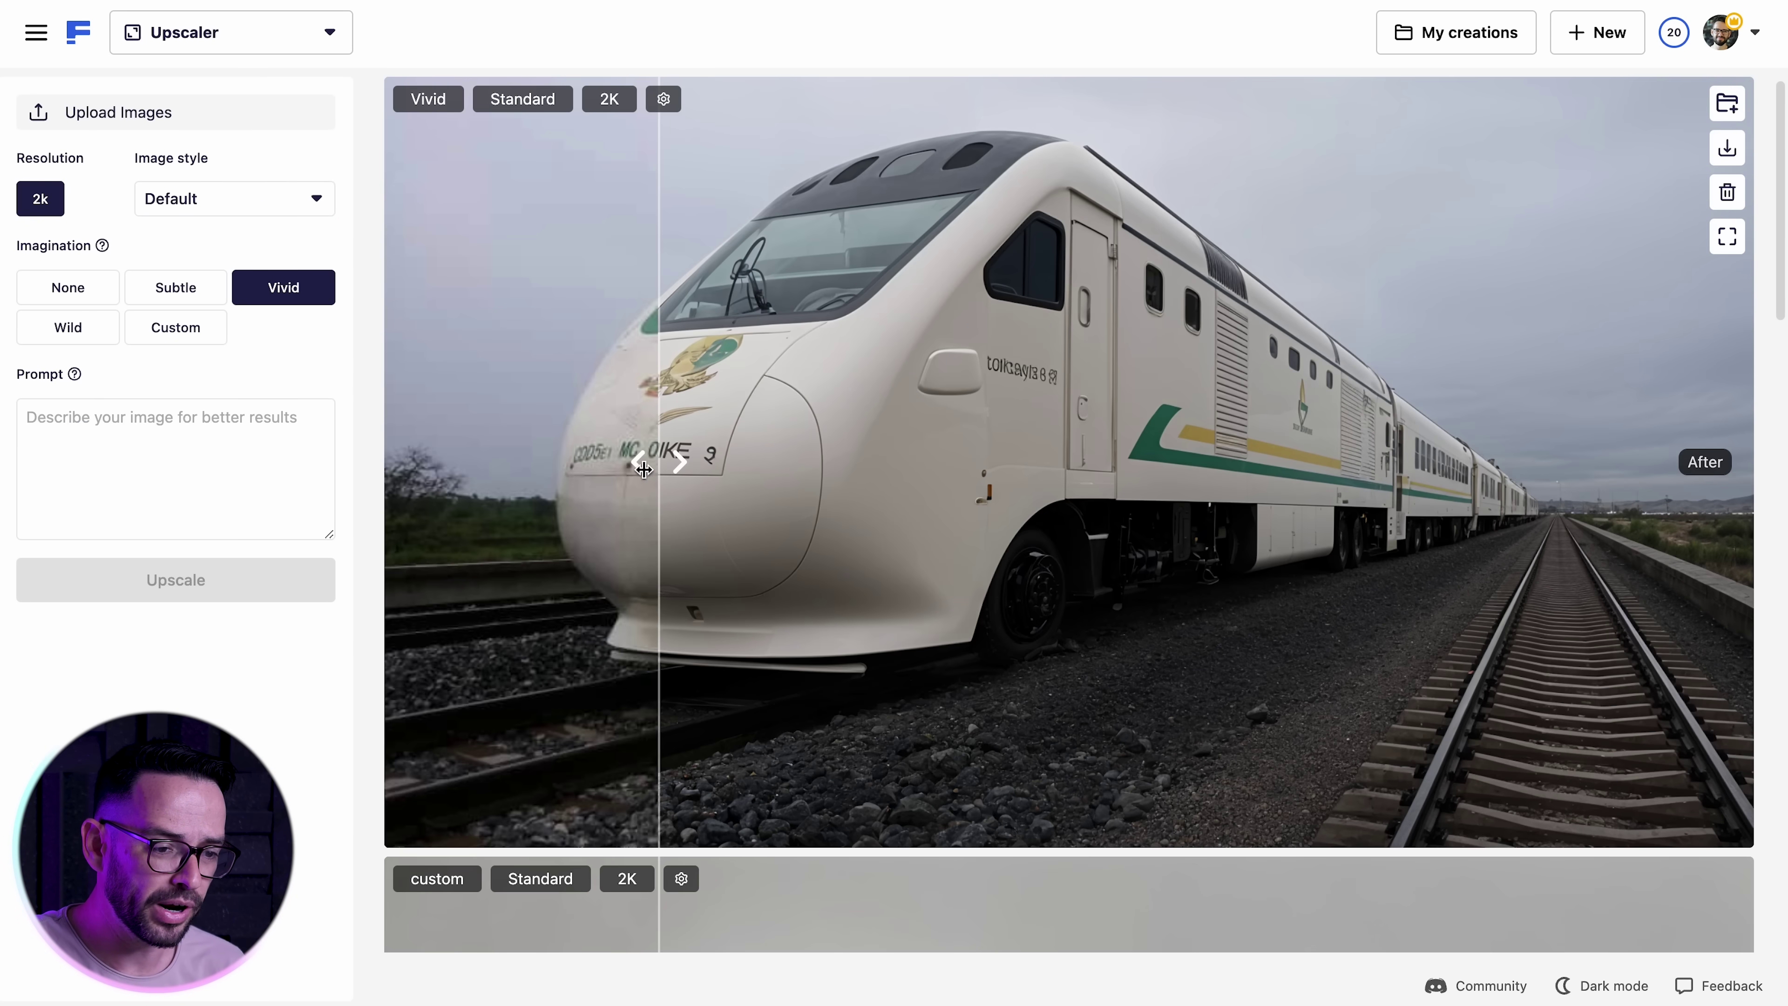
drag(644, 469, 1735, 462)
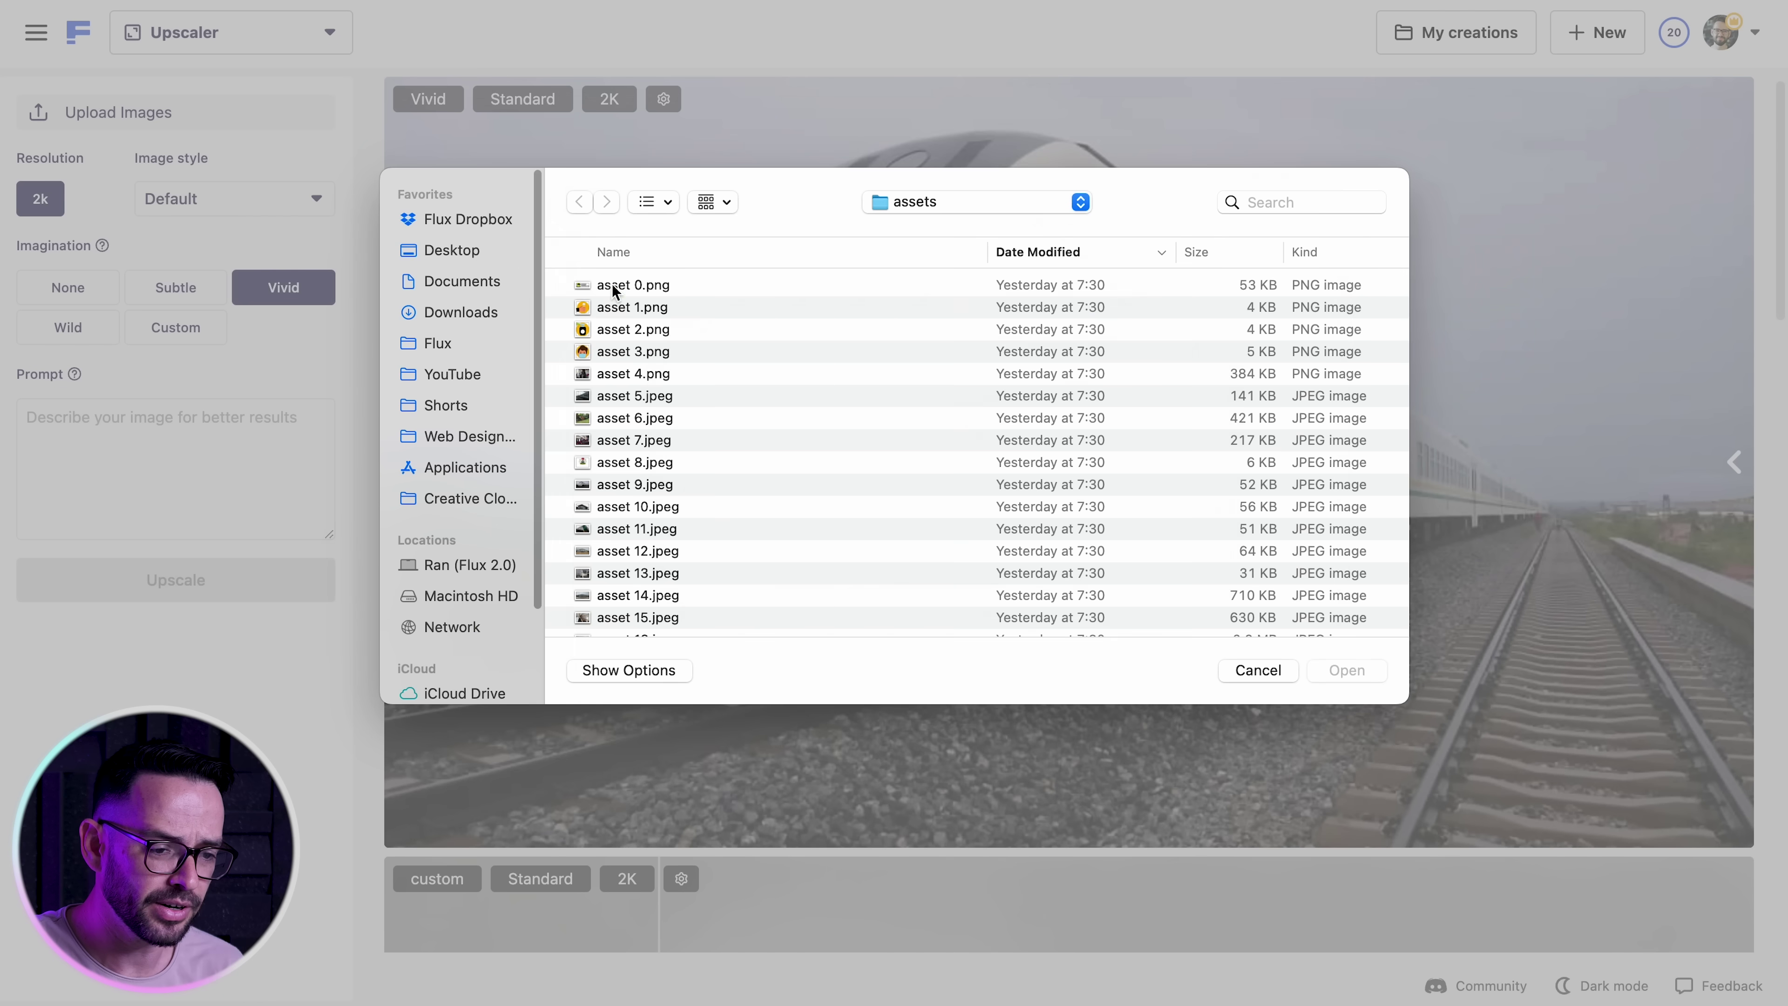
Preview asset 9.jpeg in the assets folder and upload it for upscaling
key(space)
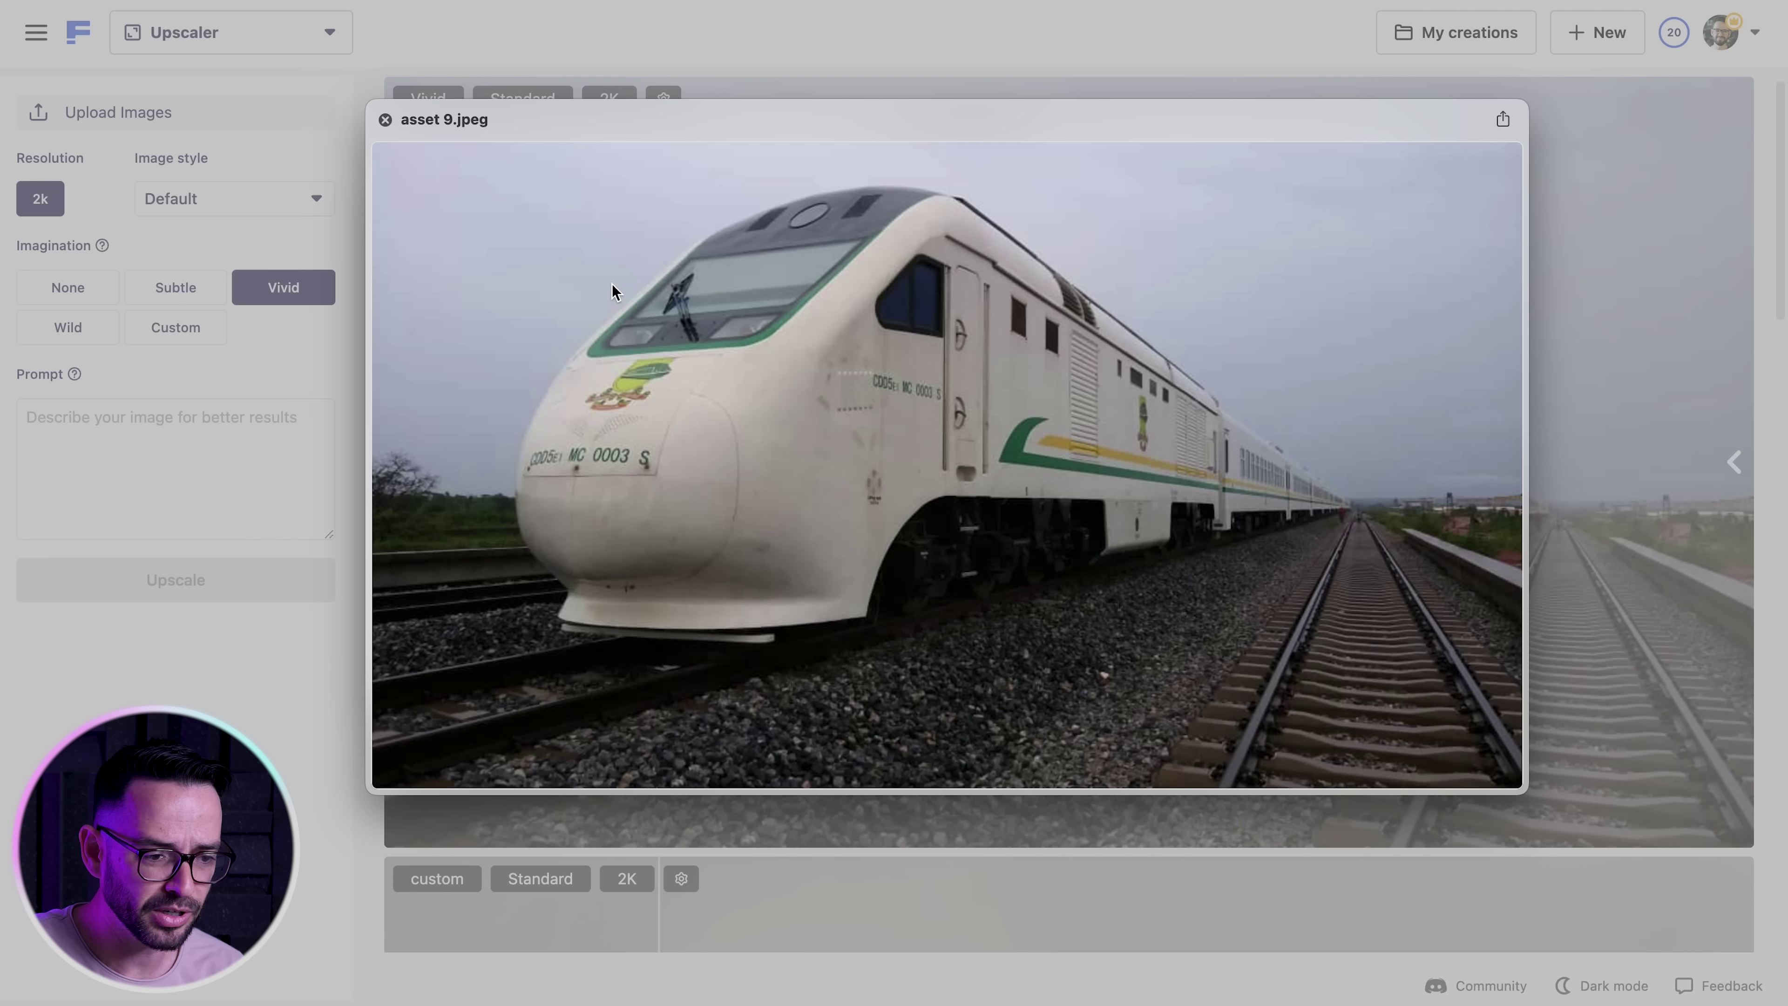
key(space)
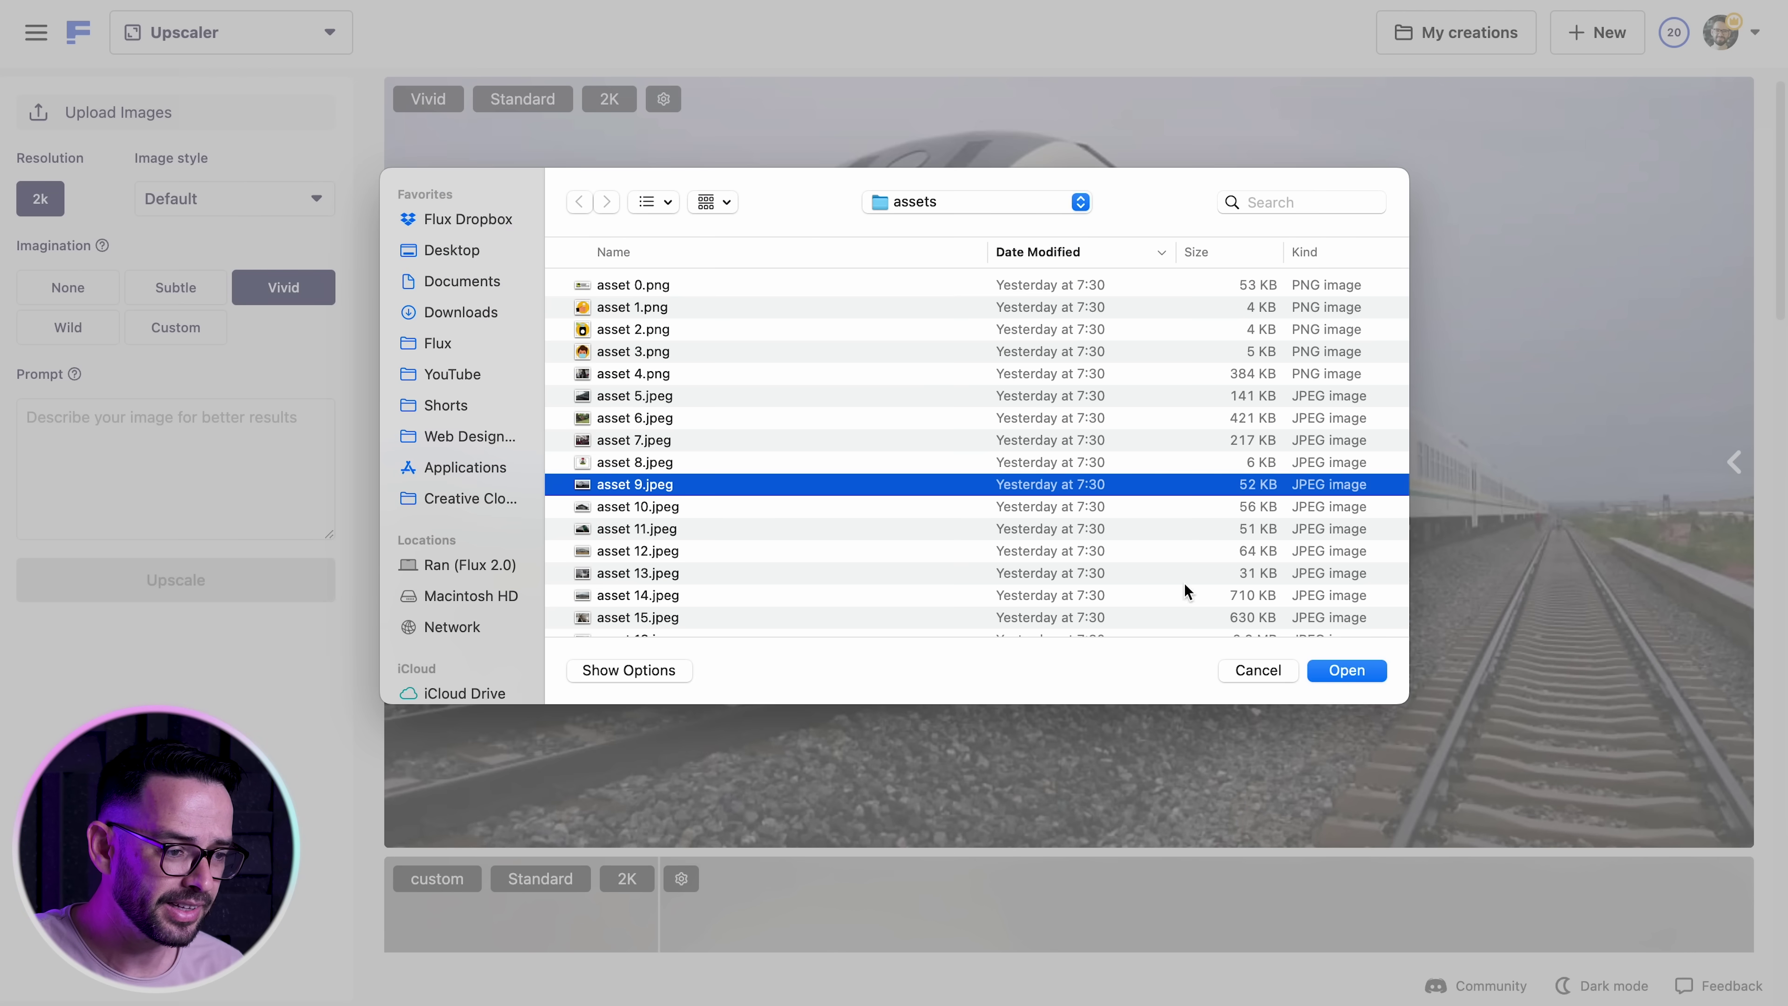
click(1323, 669)
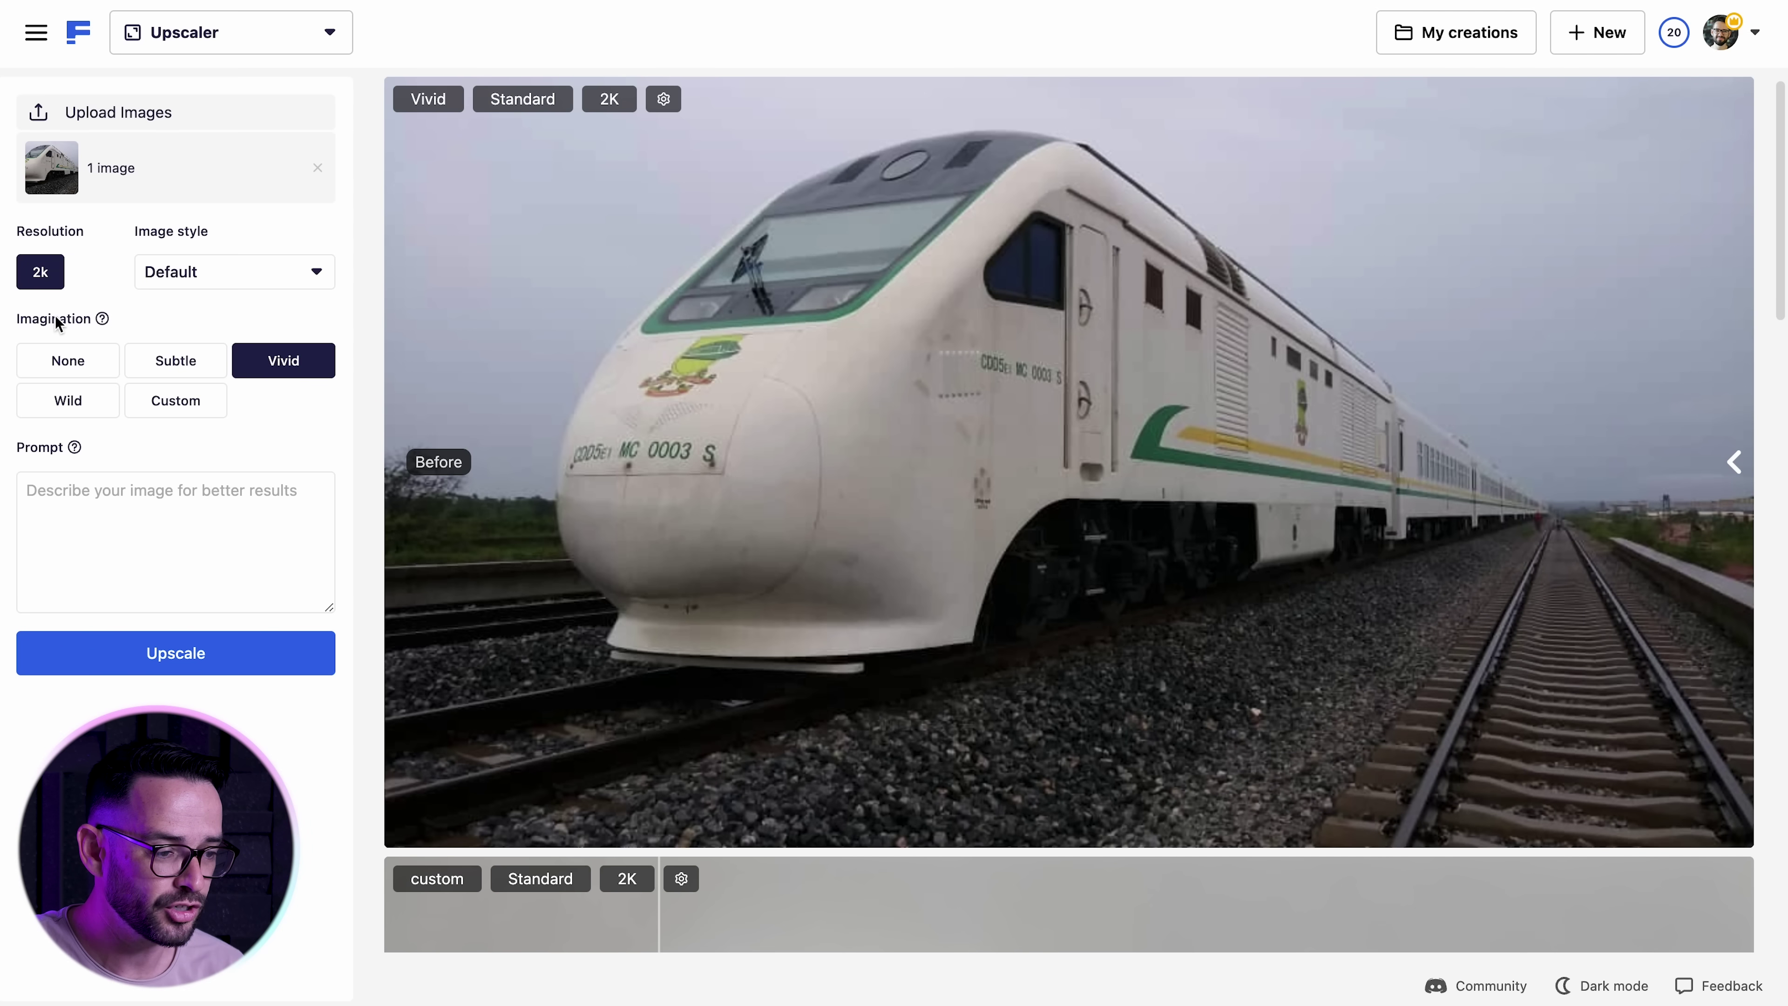
Upscale the train image to 4k with Imagination set to None and compare the result with the original
click(99, 376)
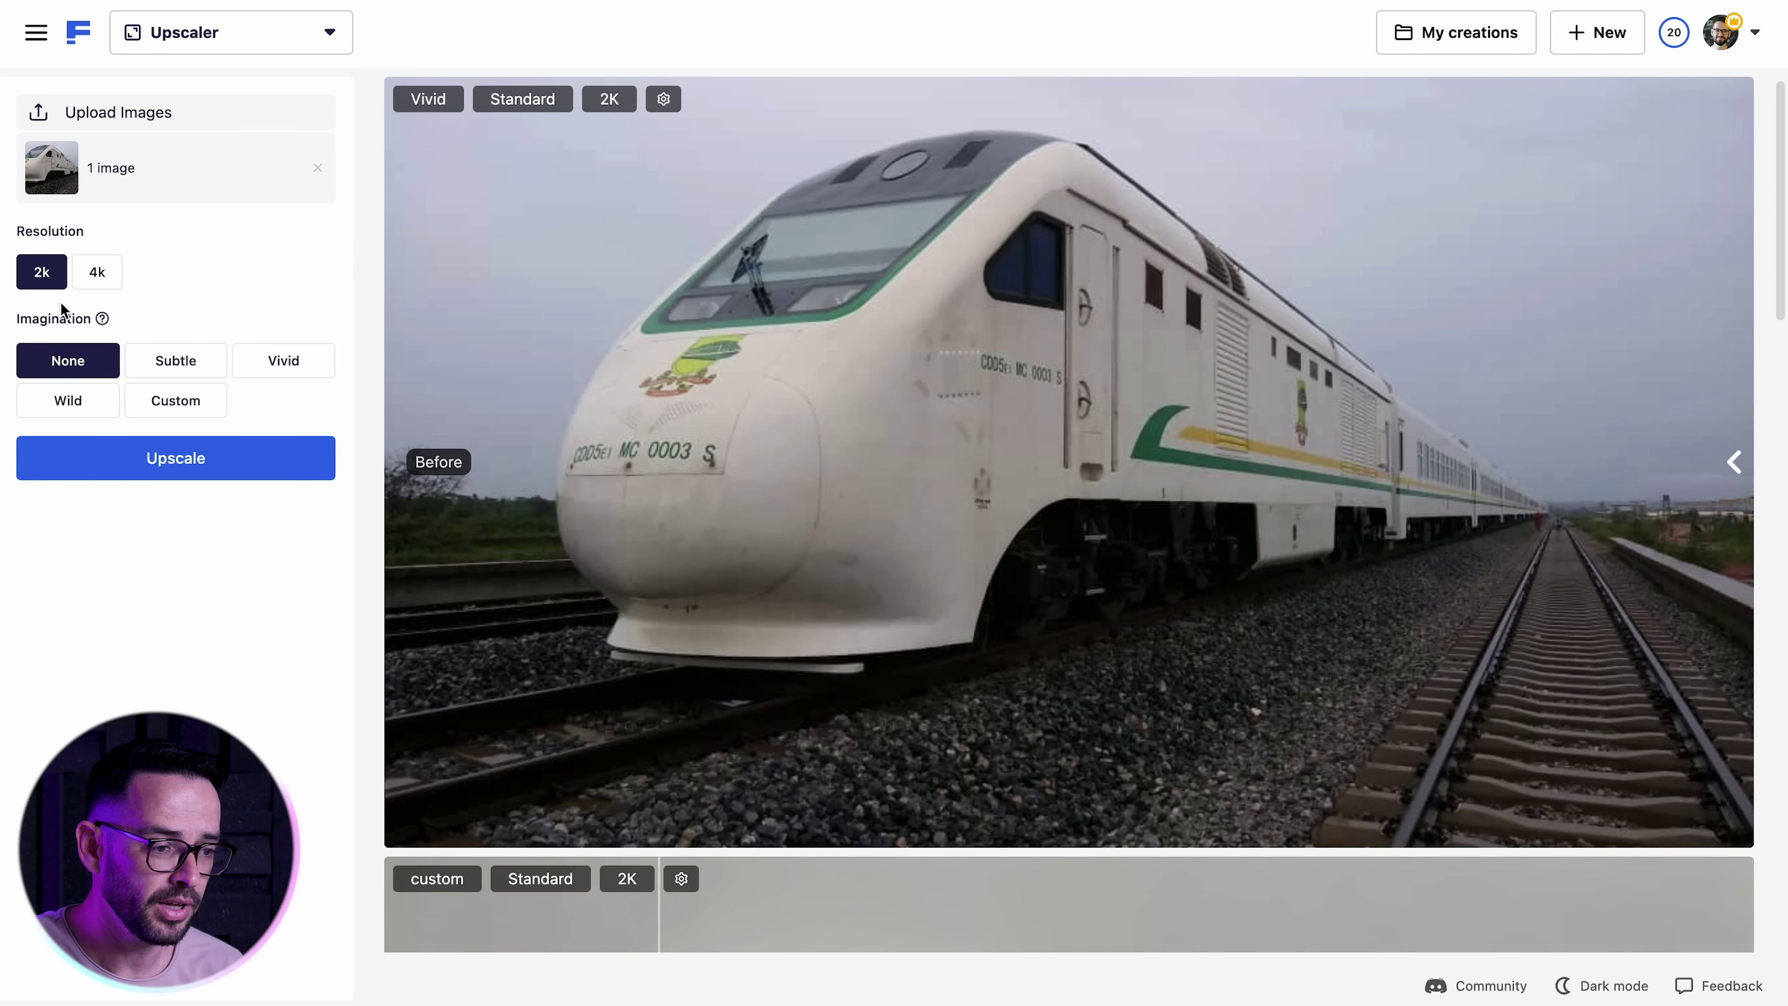
click(109, 282)
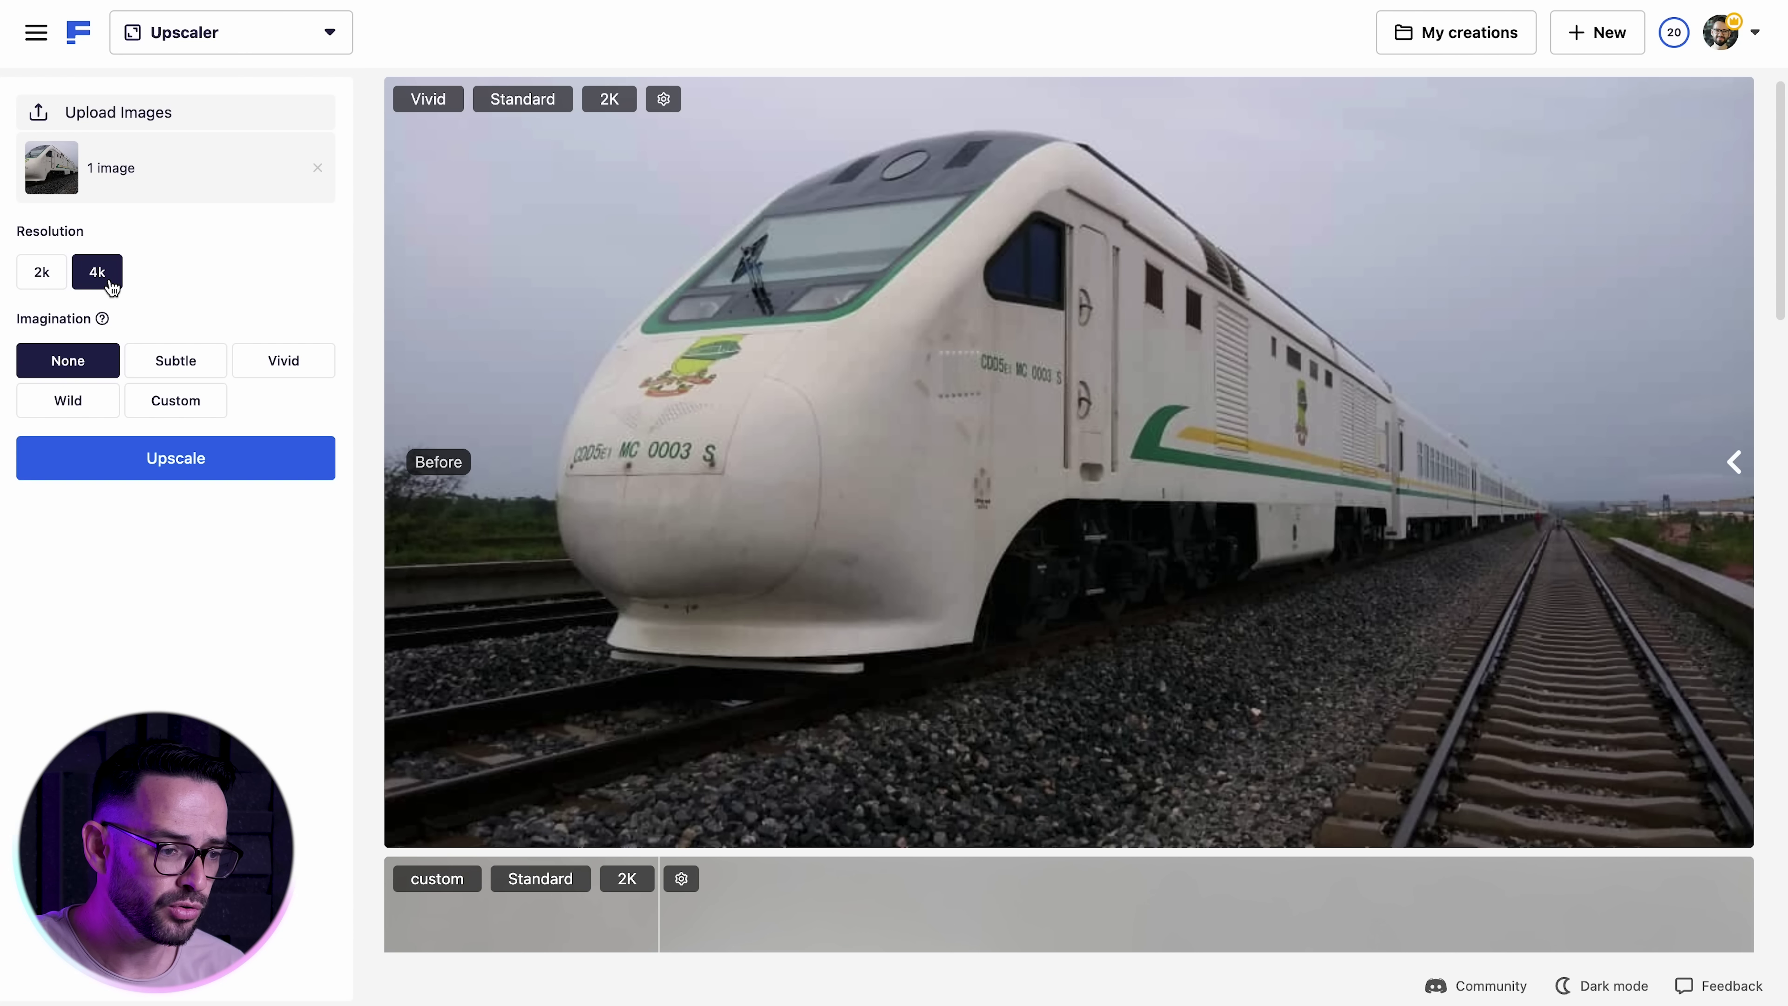
click(175, 459)
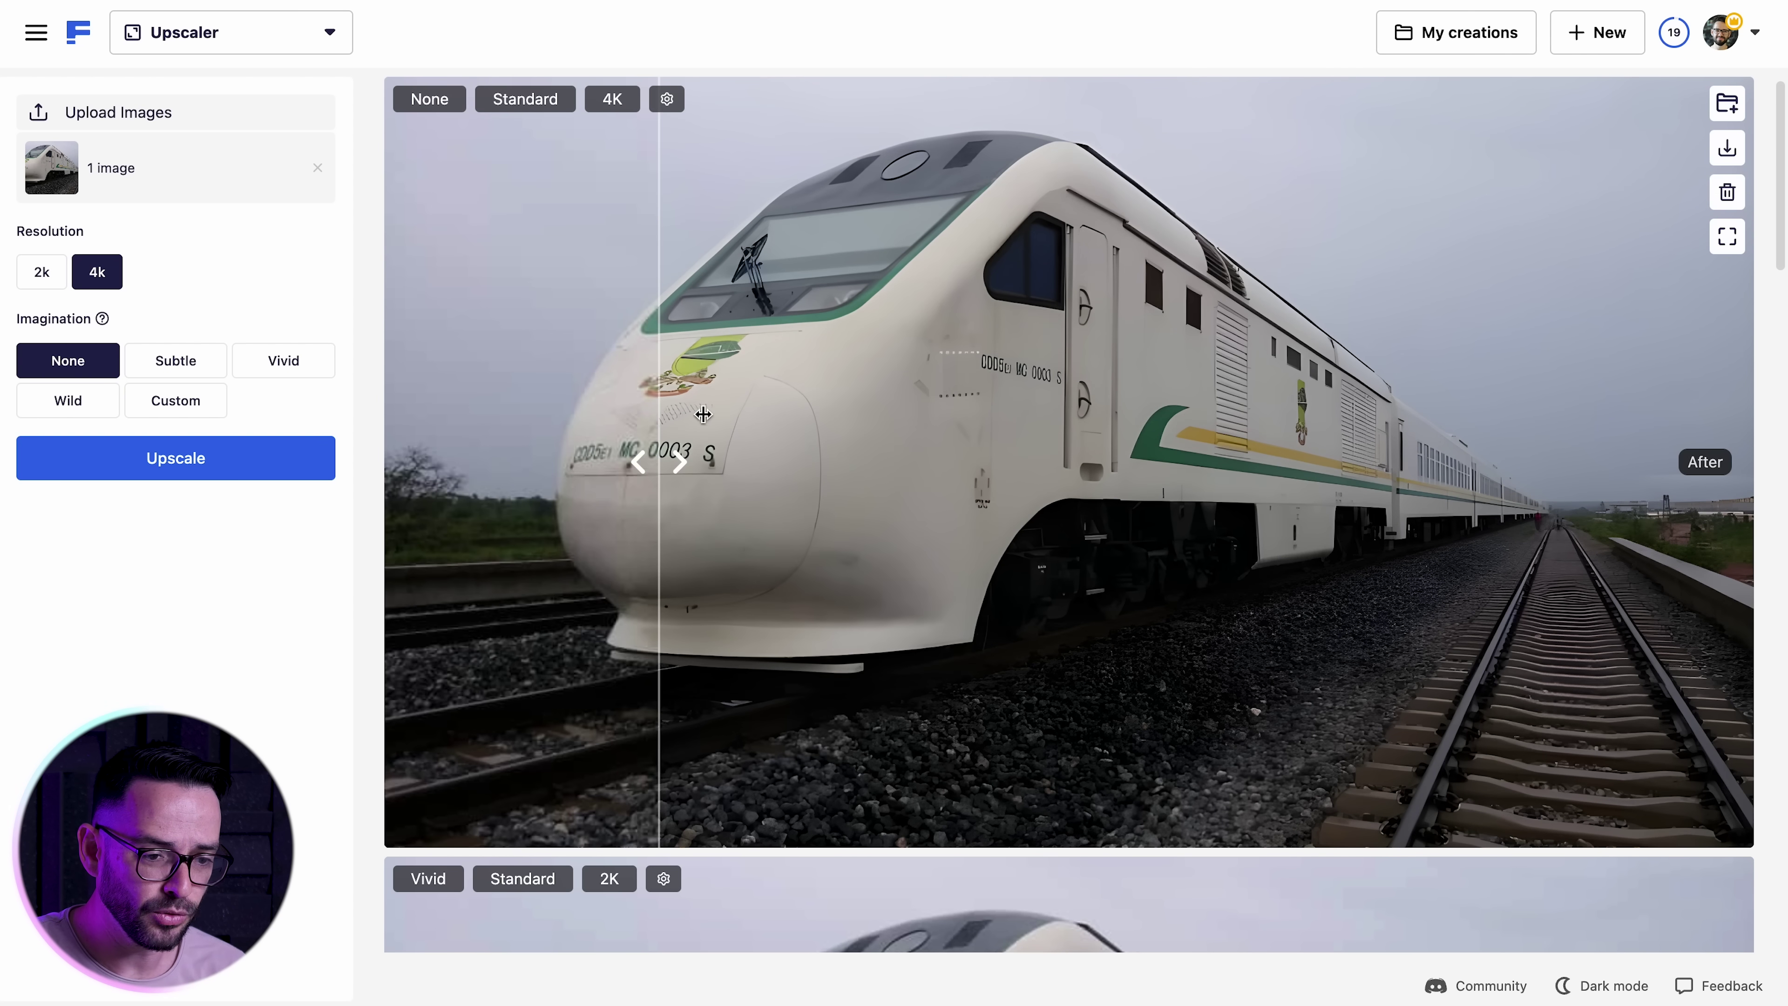
drag(658, 462, 404, 461)
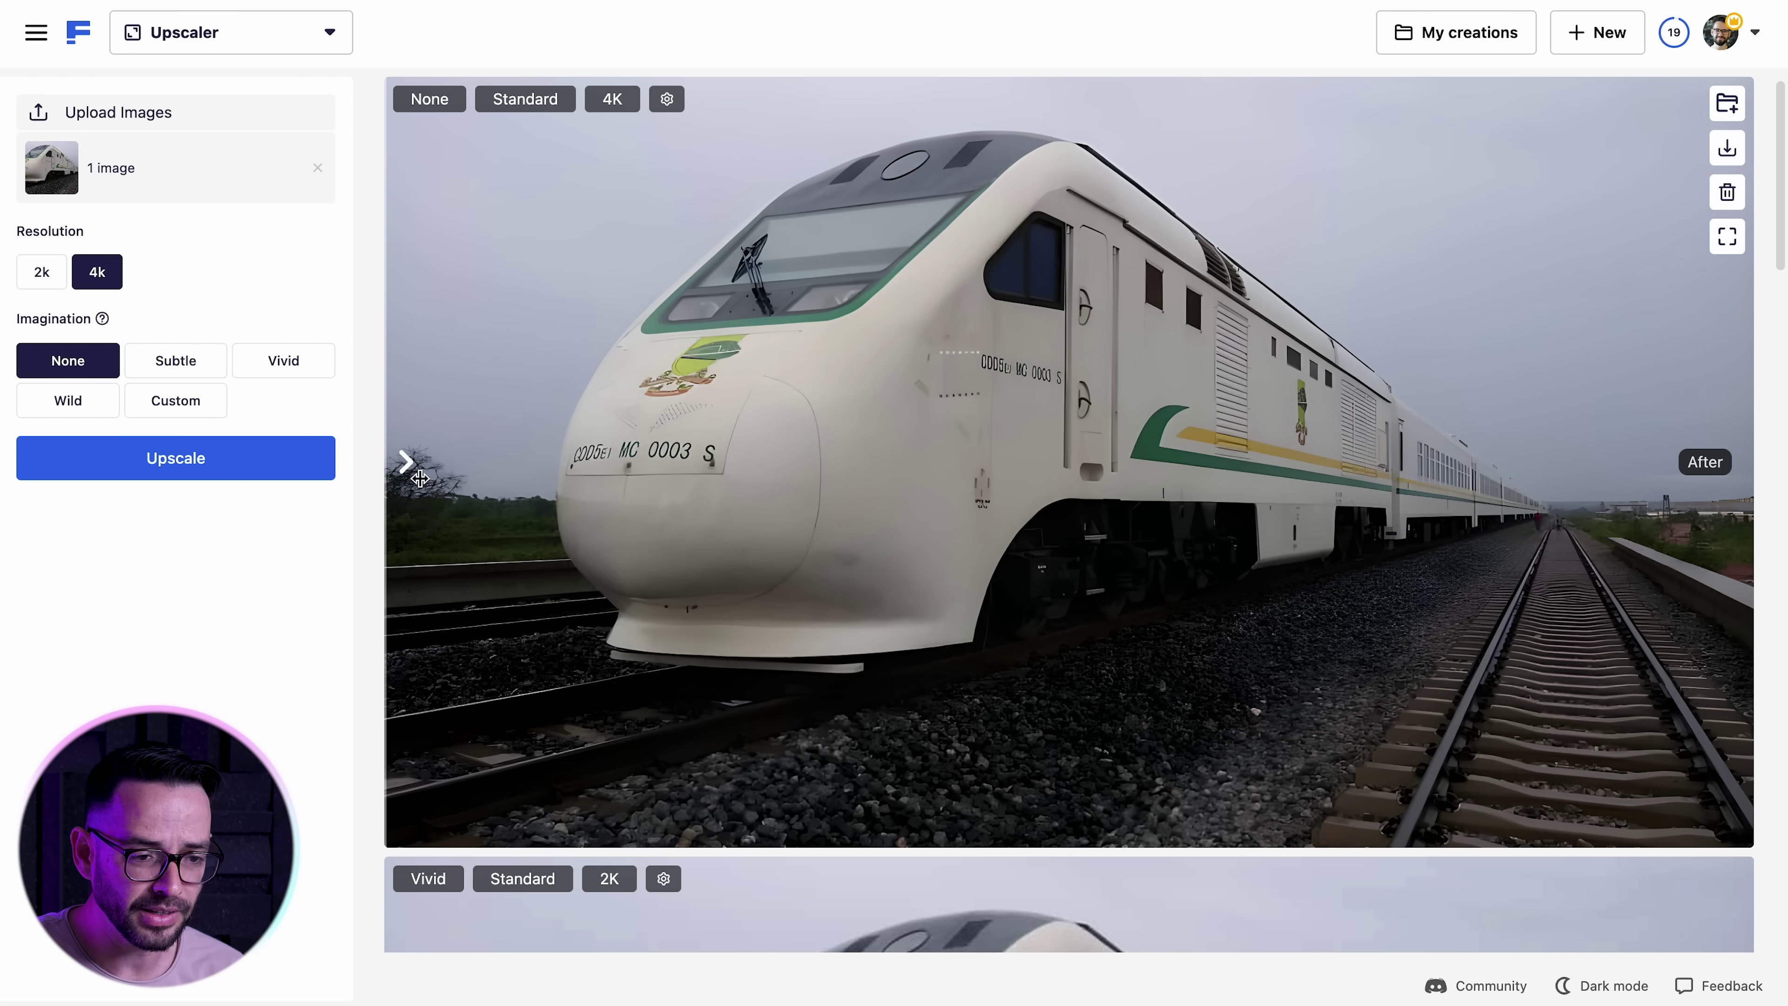
Save the upscaled 4K train image to the Desktop and open the downloaded file in Photoshop
click(1729, 149)
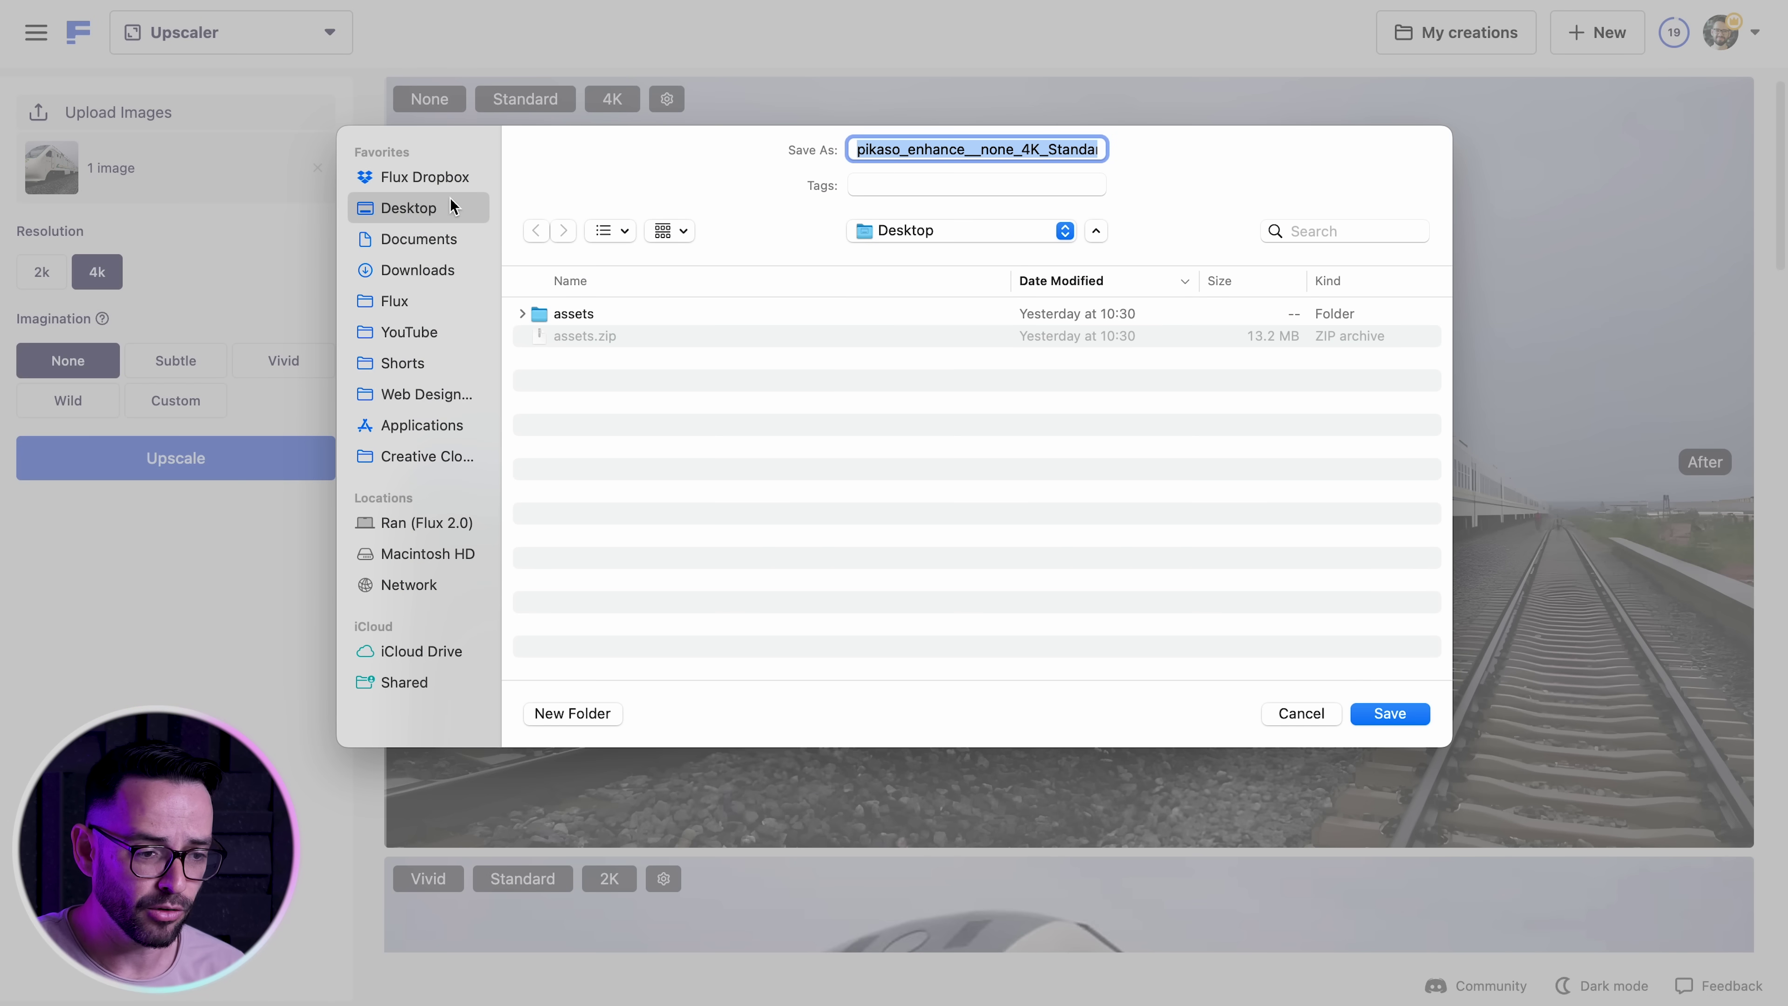
key(Return)
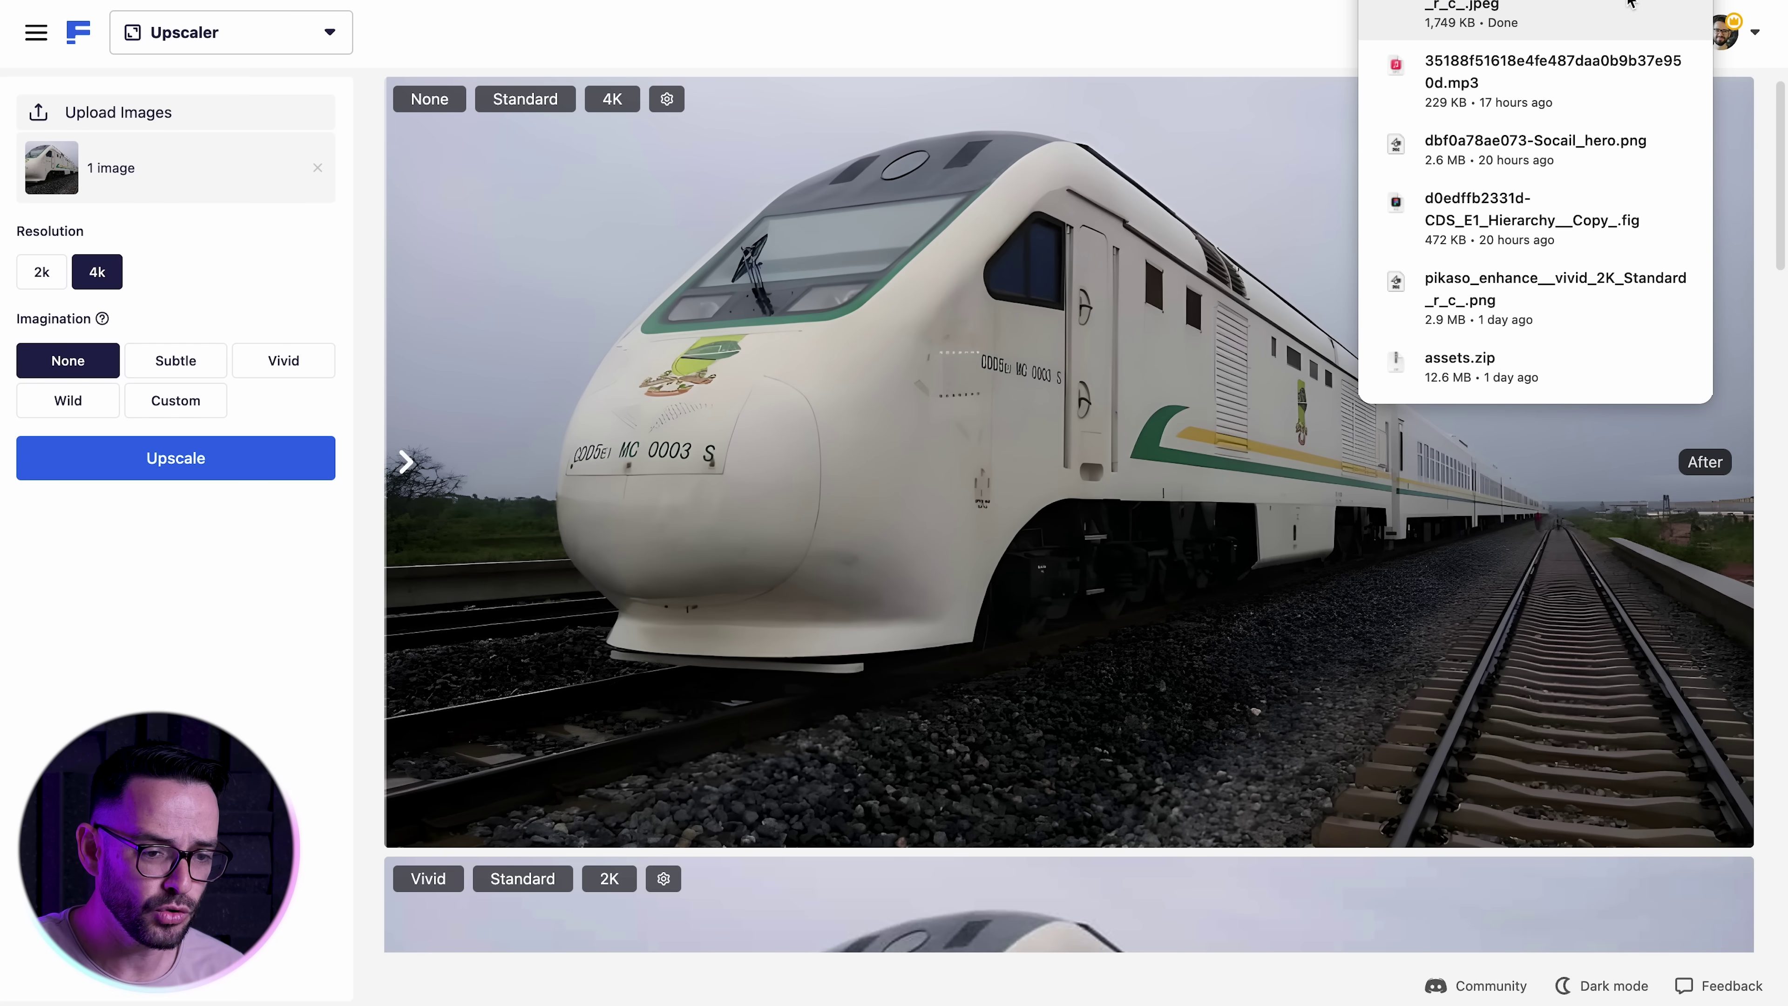
click(1630, 1)
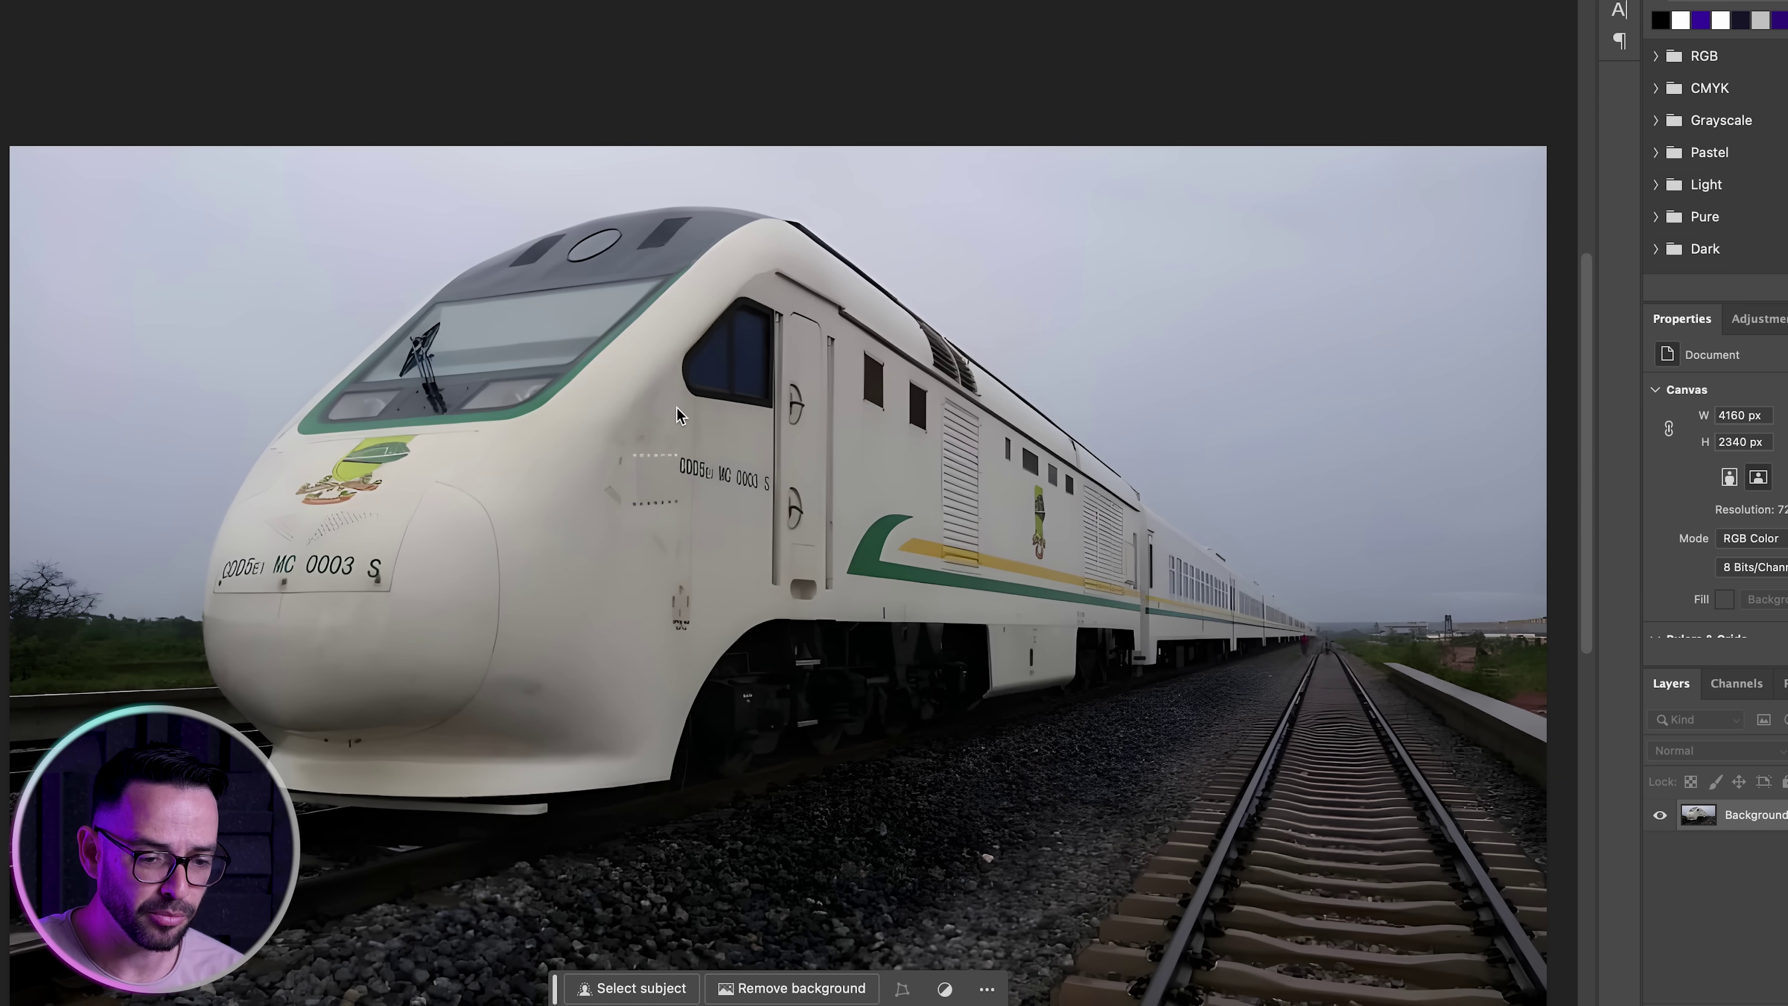
Crop the train photo's right and bottom edges and extend the canvas to the upper left, giving 4909 x 2733 px
key(super+minus)
key(c)
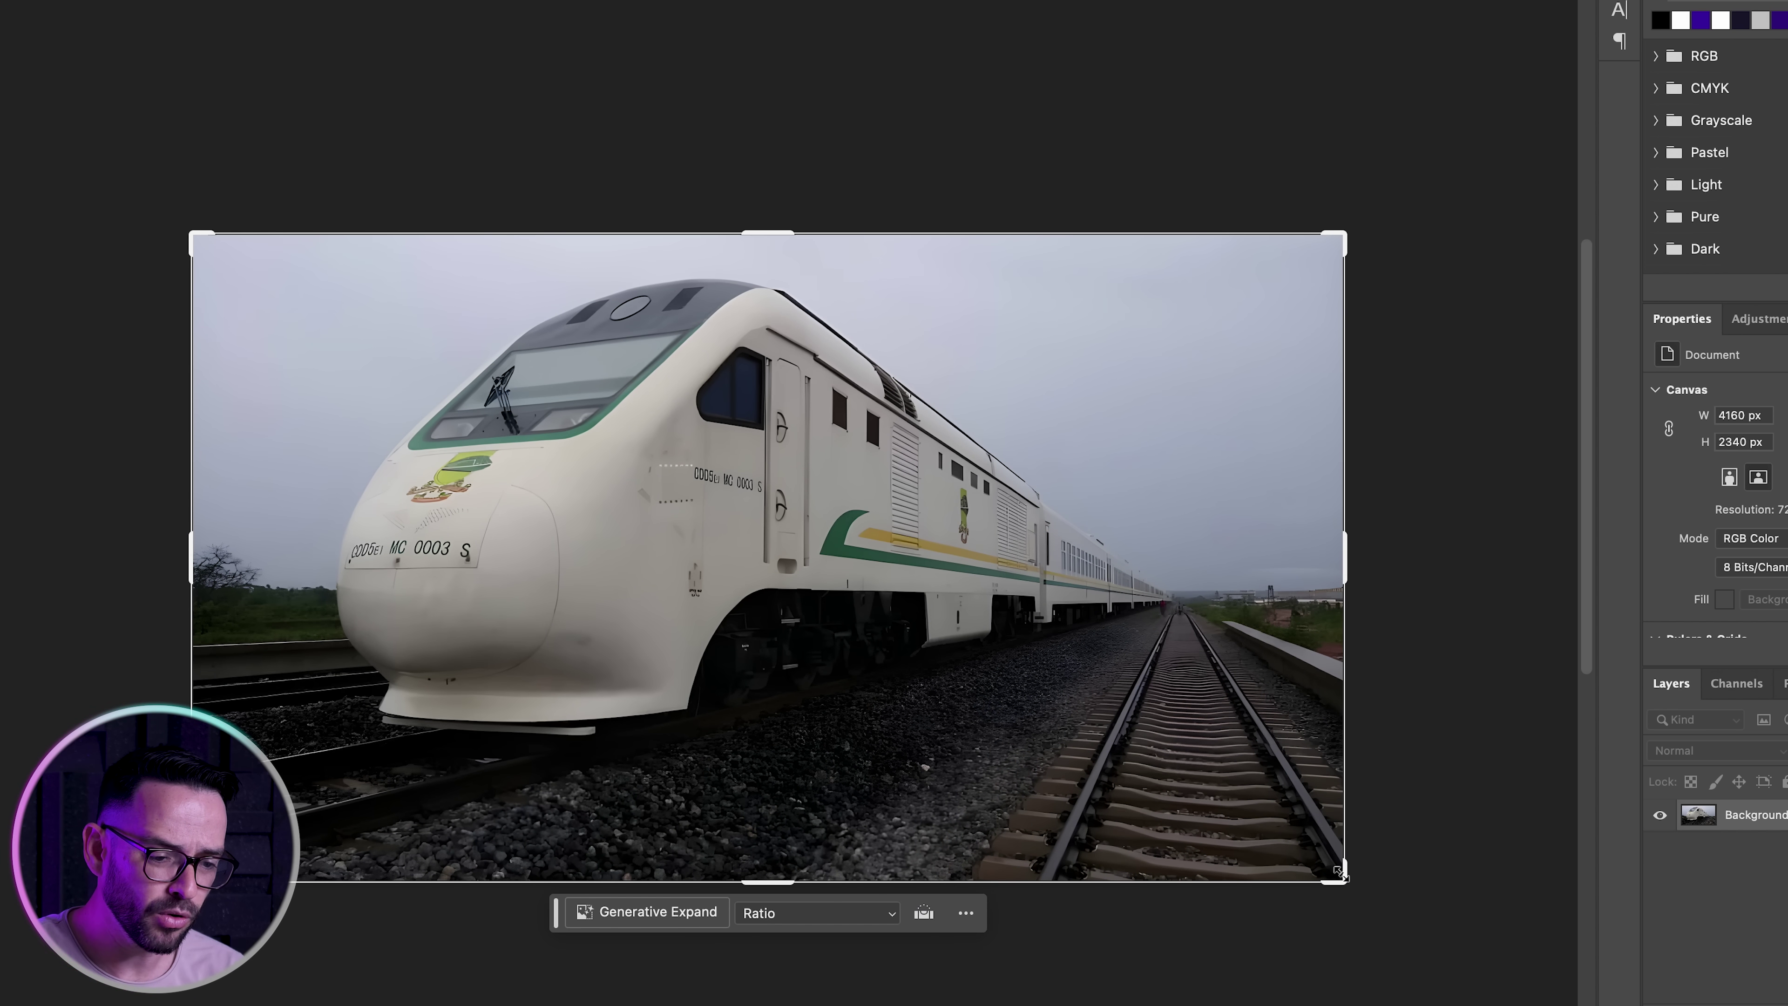
scroll(962, 586, left, 3)
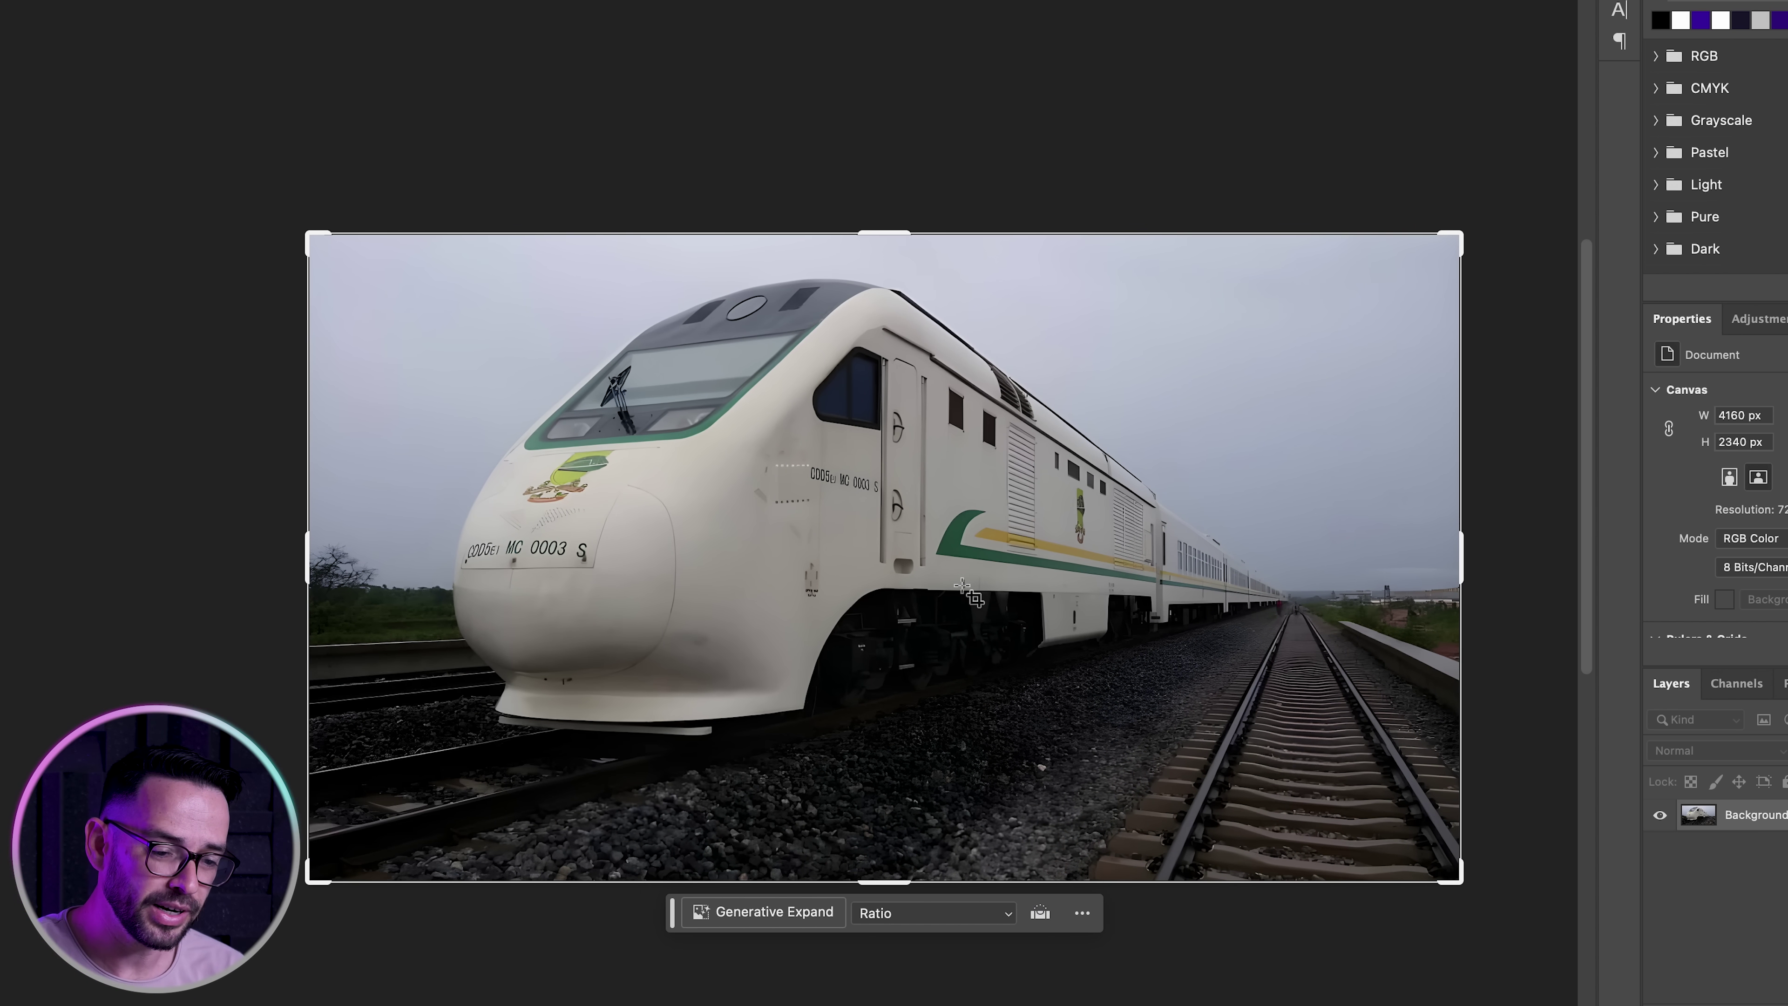
drag(1462, 875, 1393, 841)
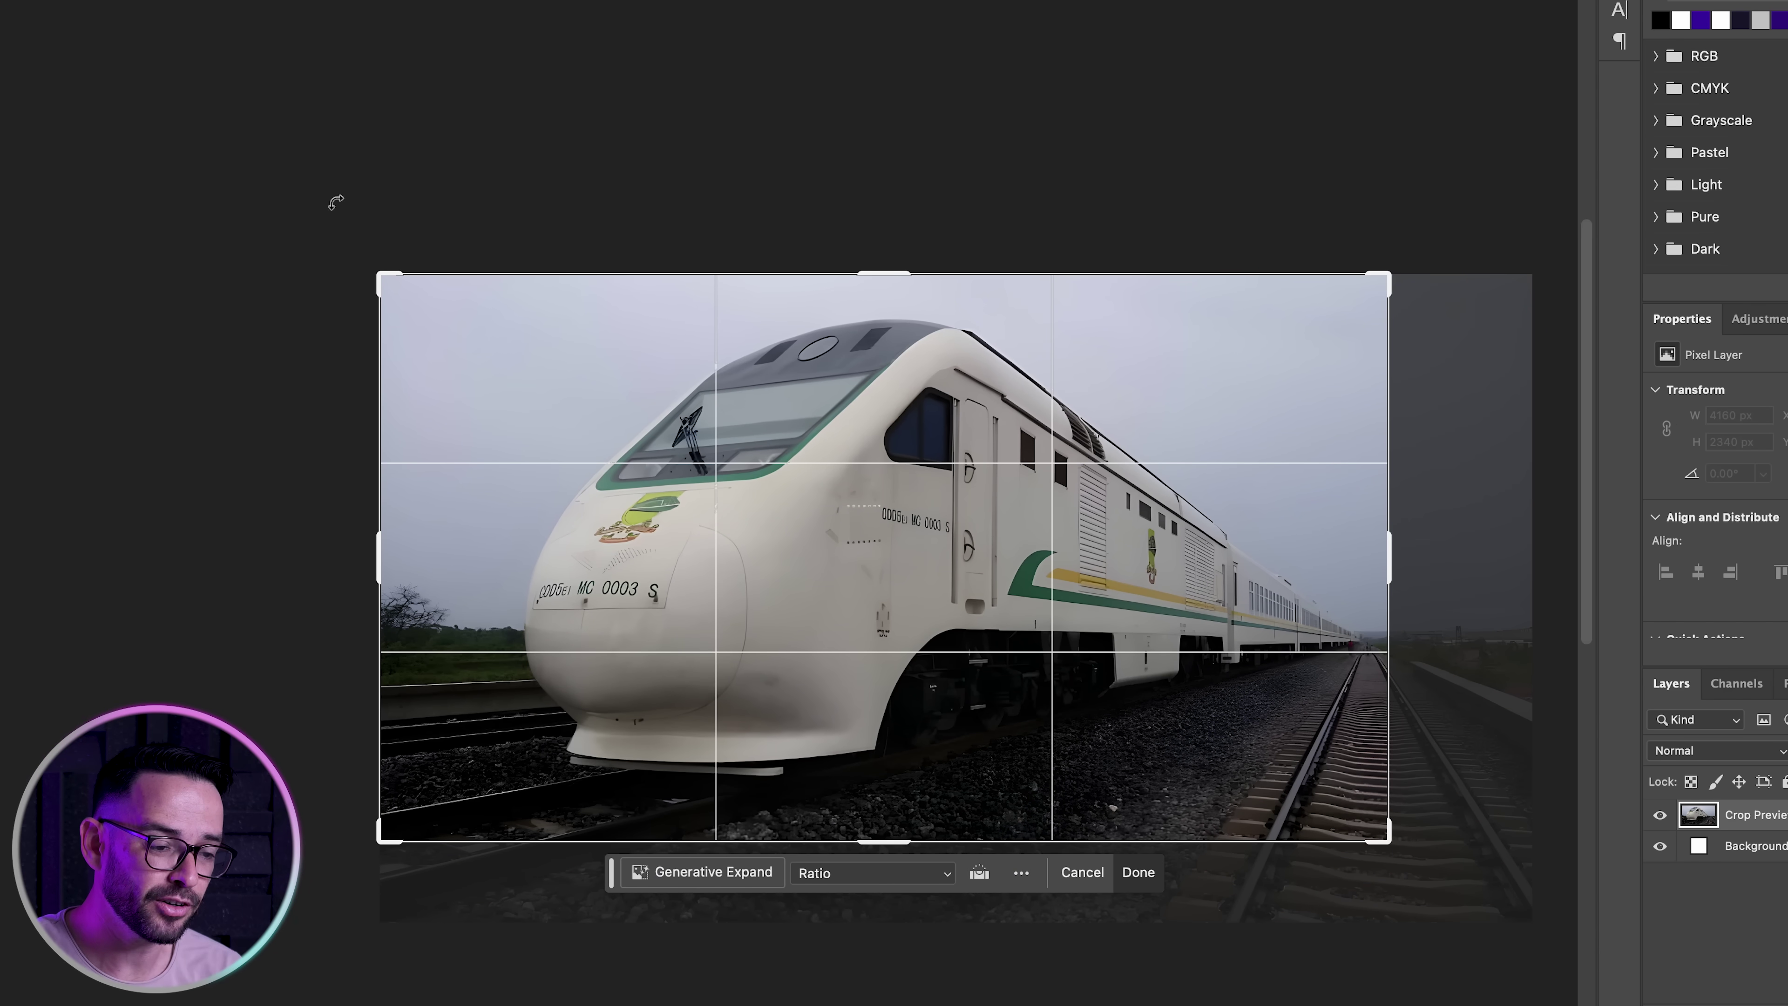
drag(372, 266, 201, 178)
key(Return)
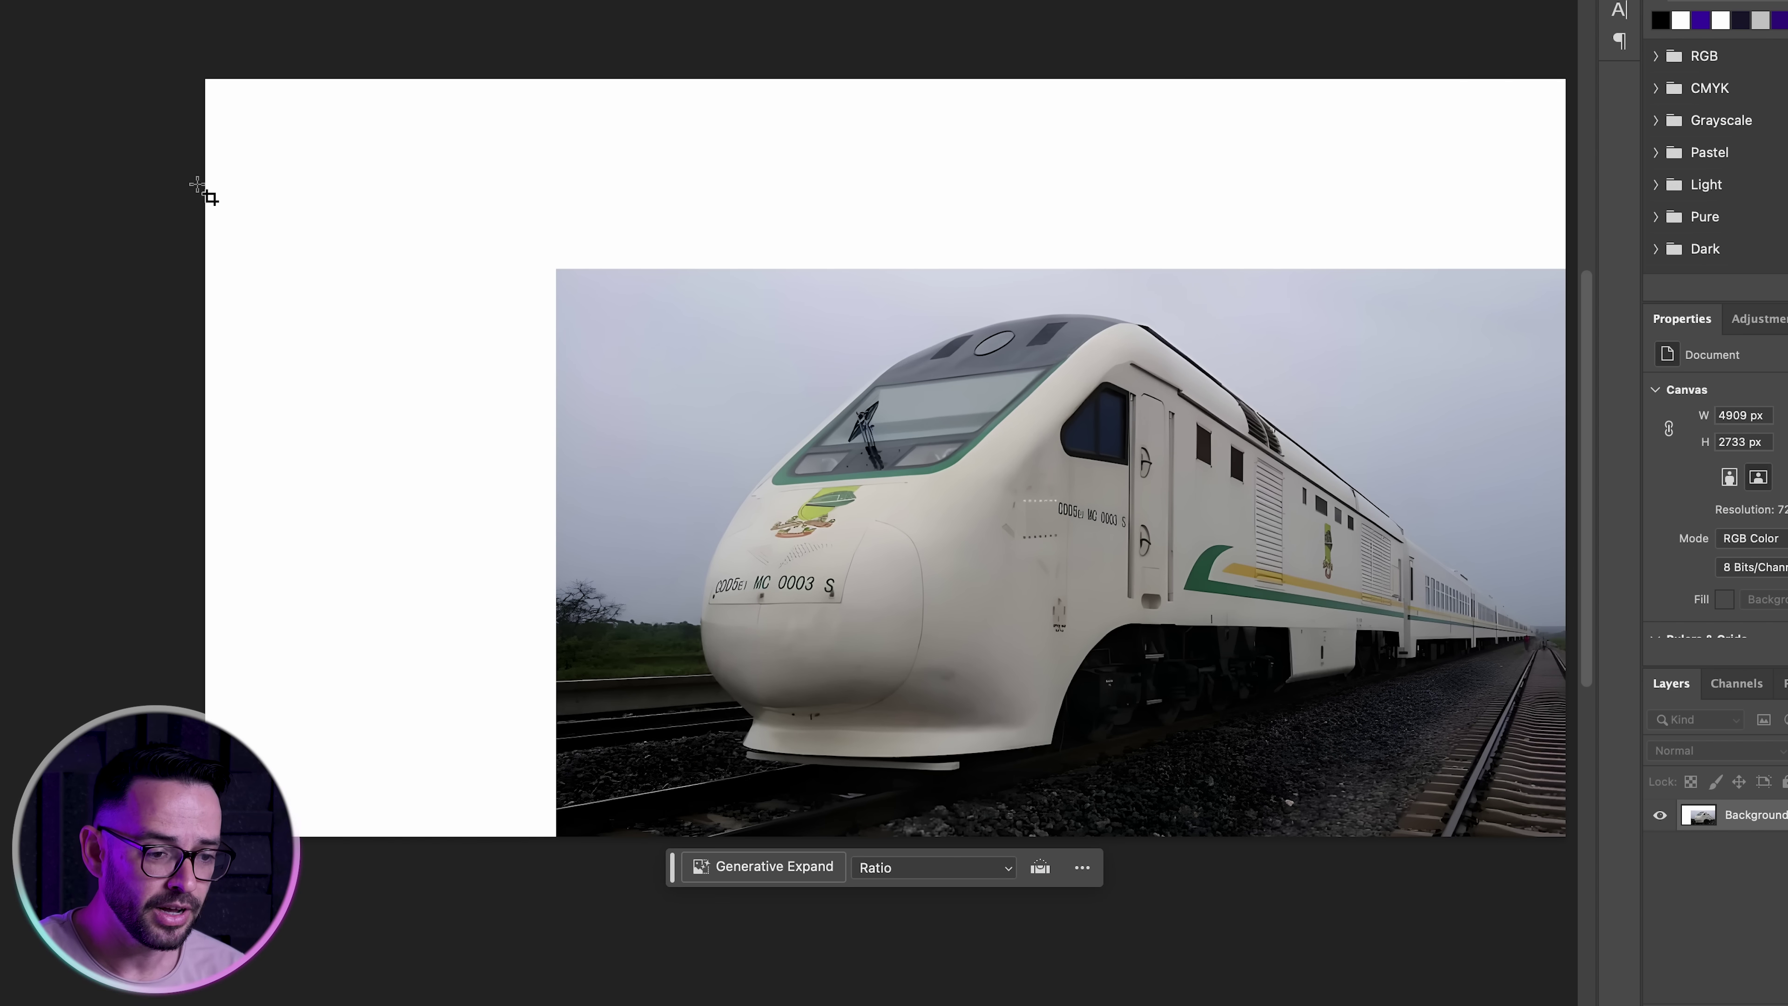
Select the blank canvas strips left of and above the train photo and fill them using Generative Fill without a prompt
key(m)
drag(177, 73, 569, 868)
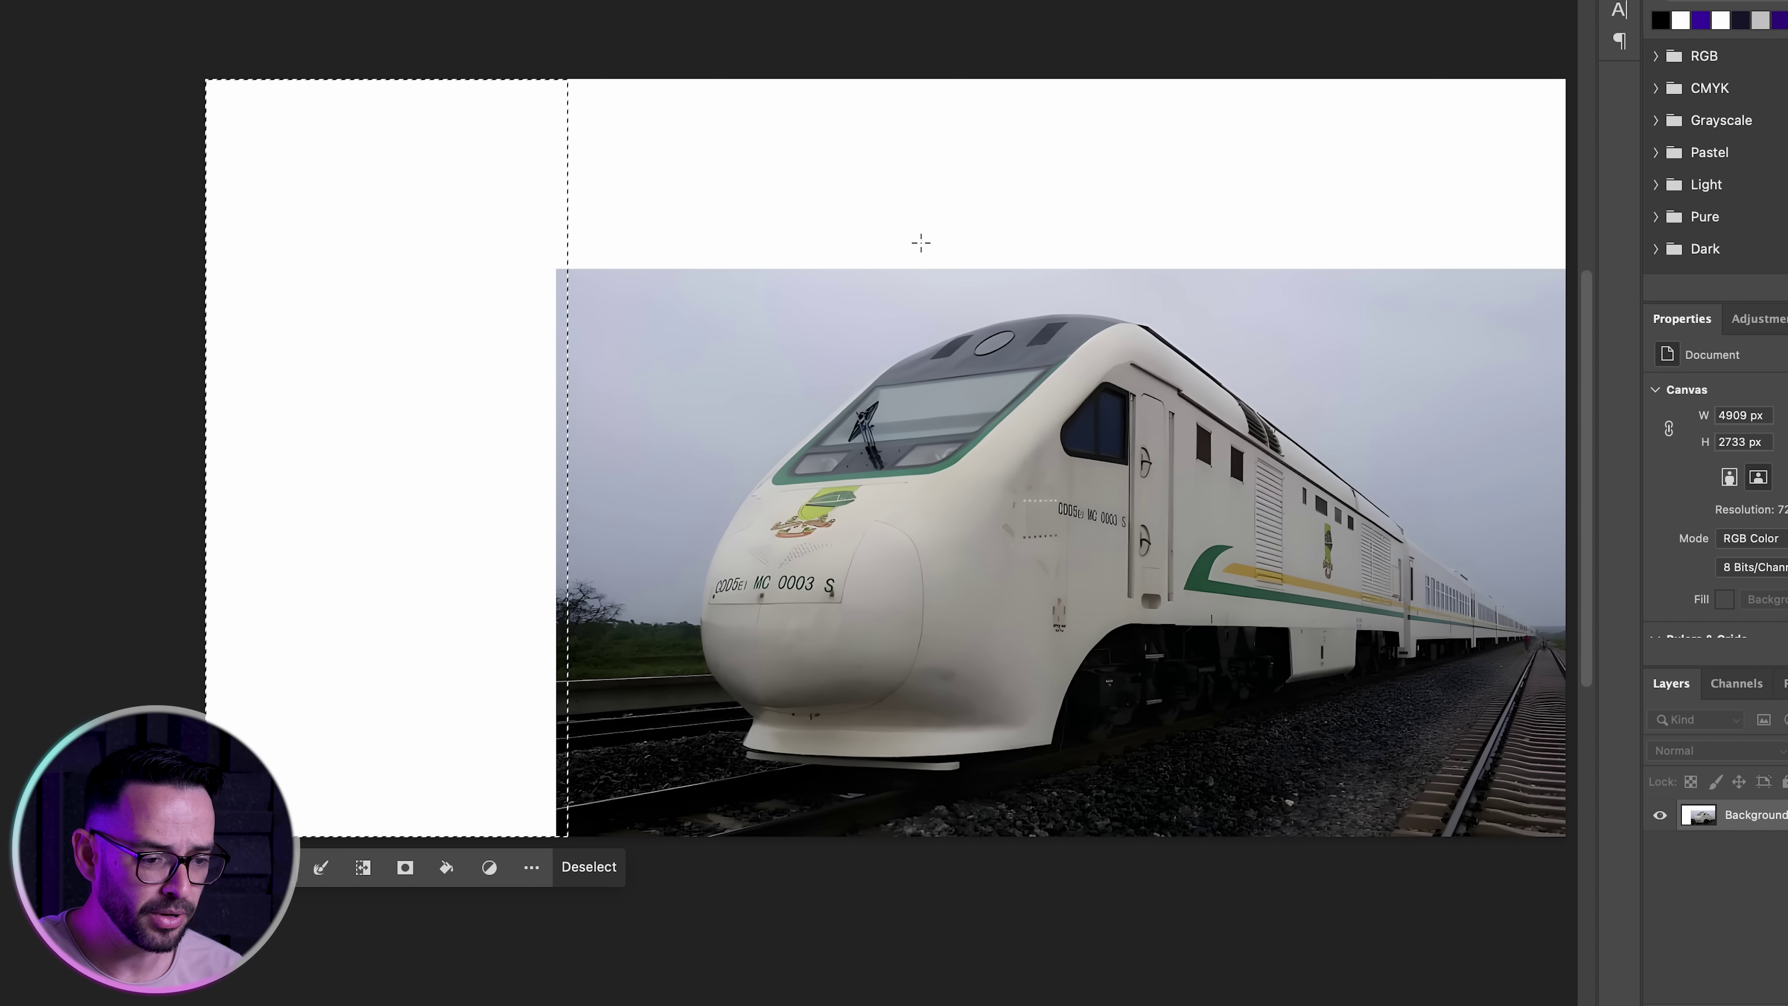
key(ctrl+minus)
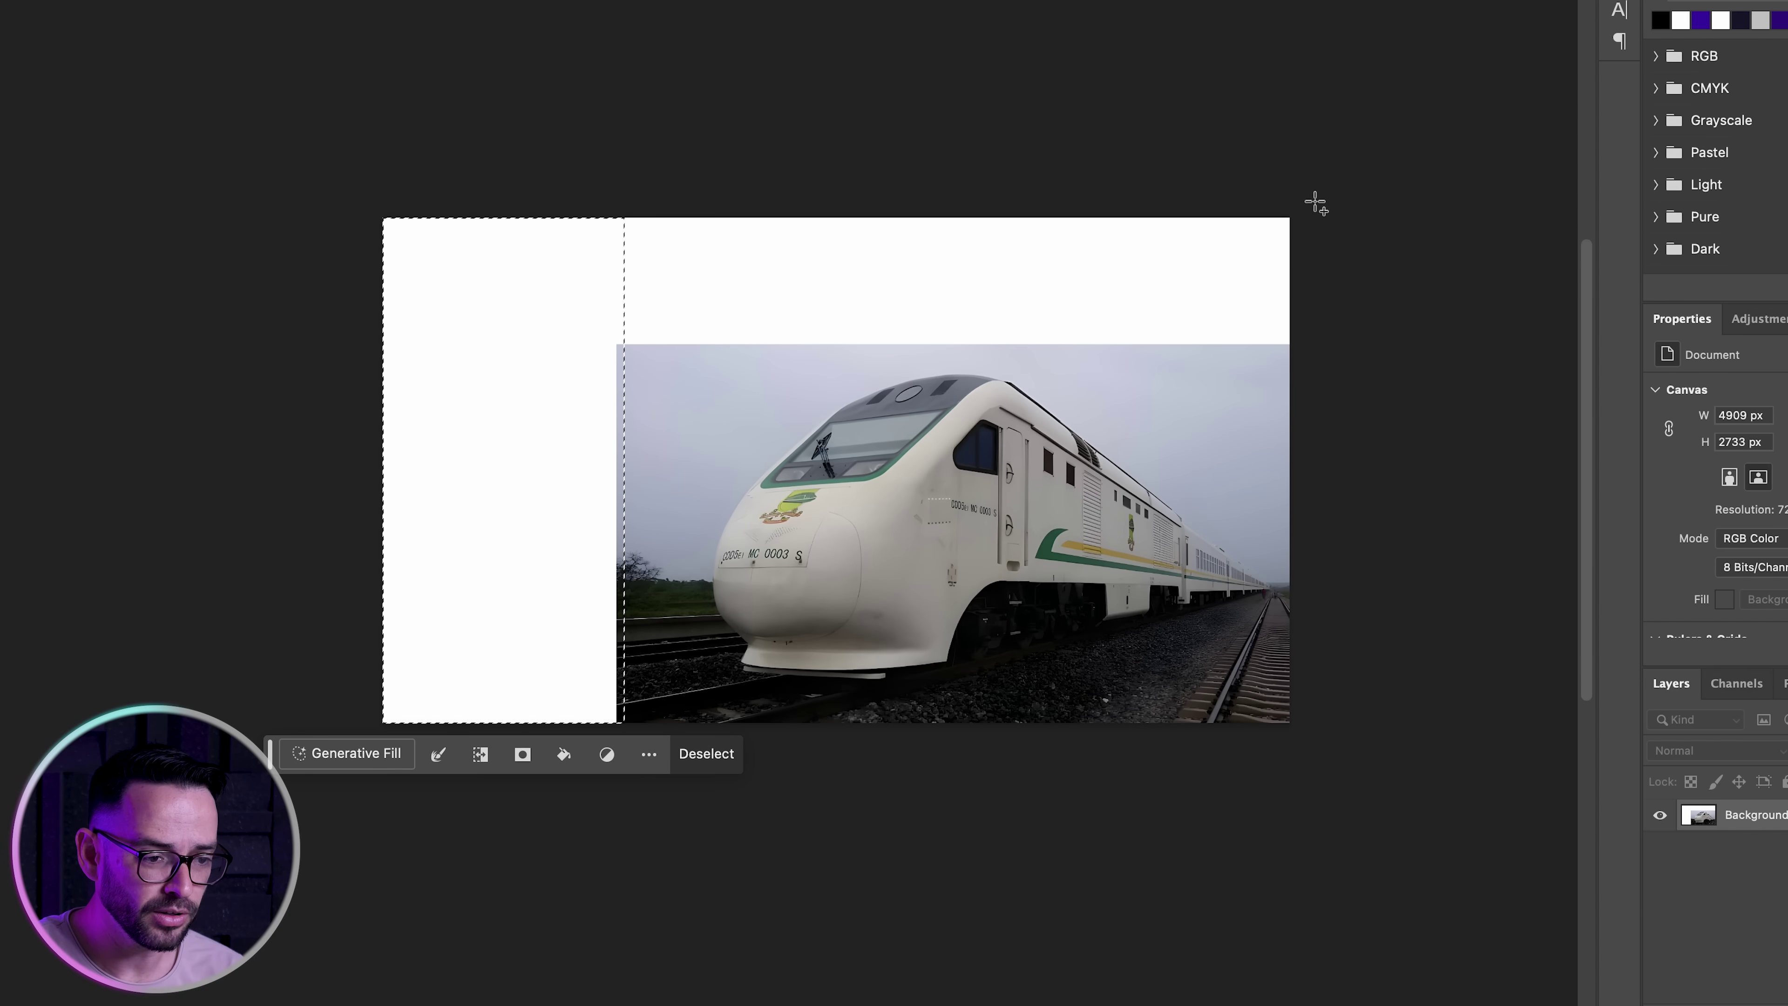
drag(1315, 203, 361, 350)
click(642, 750)
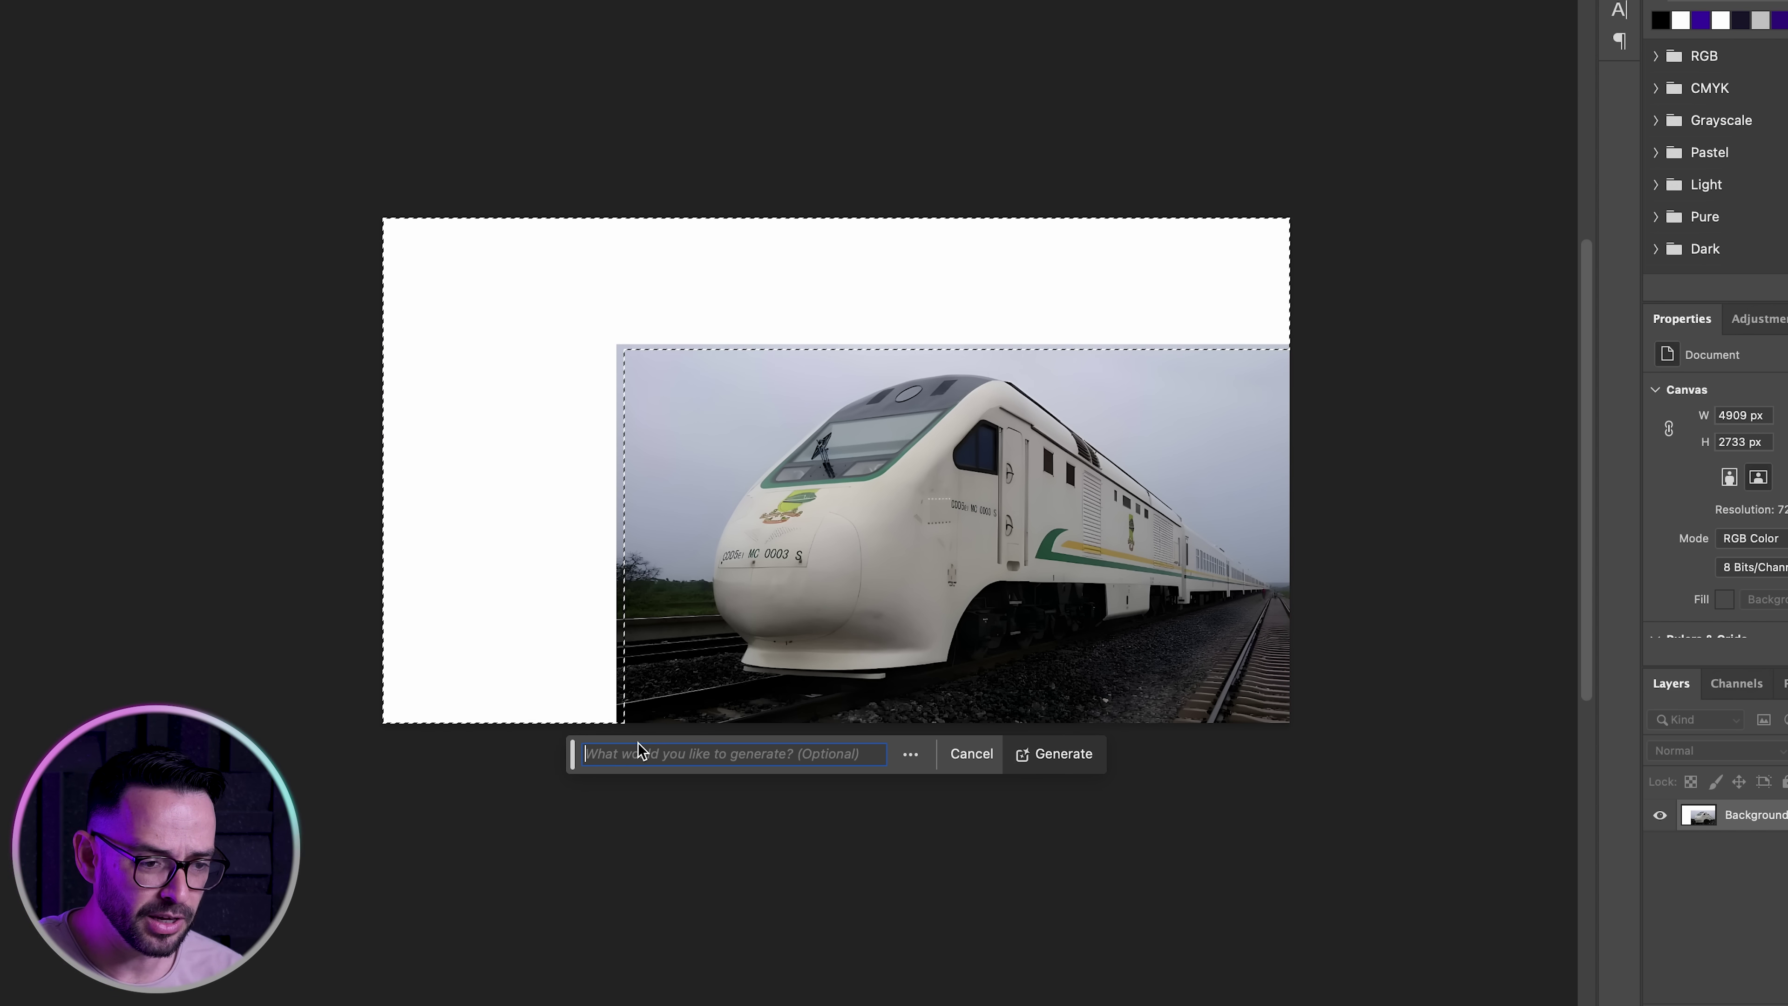
click(1058, 752)
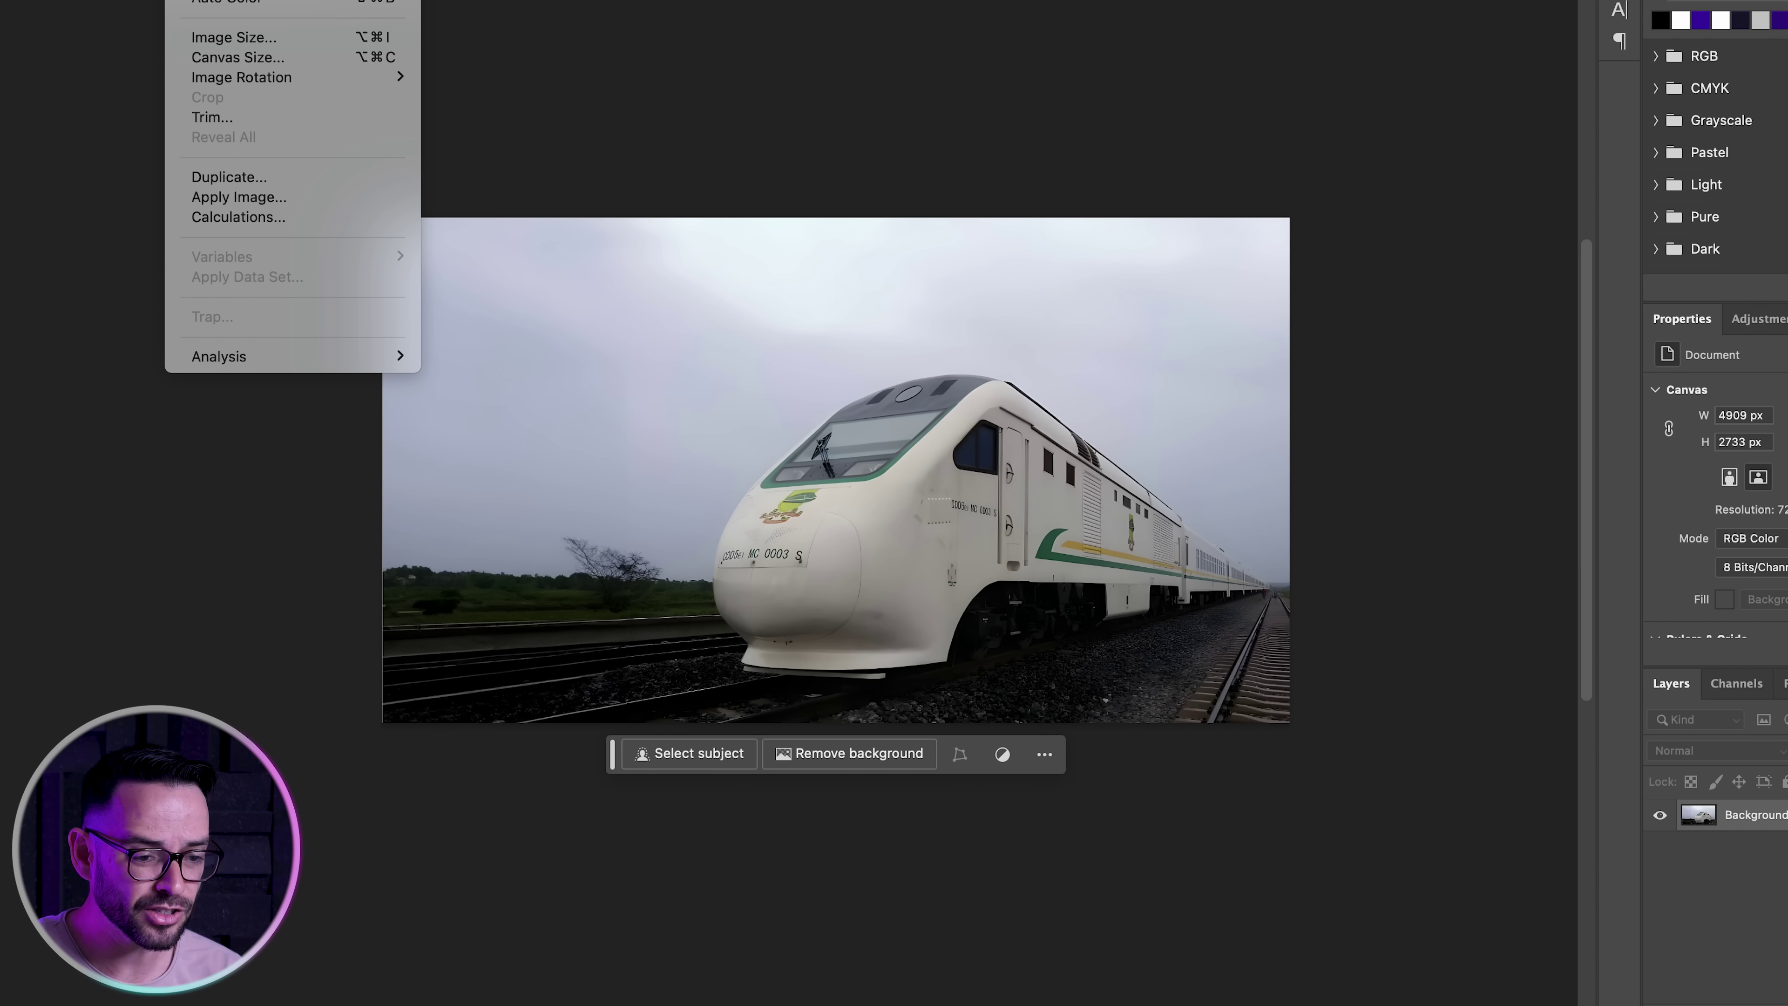
Replace the train photo's cloudy sky with the clear blue preset using Sky Replacement, output to new layers
mouse_move(142, 0)
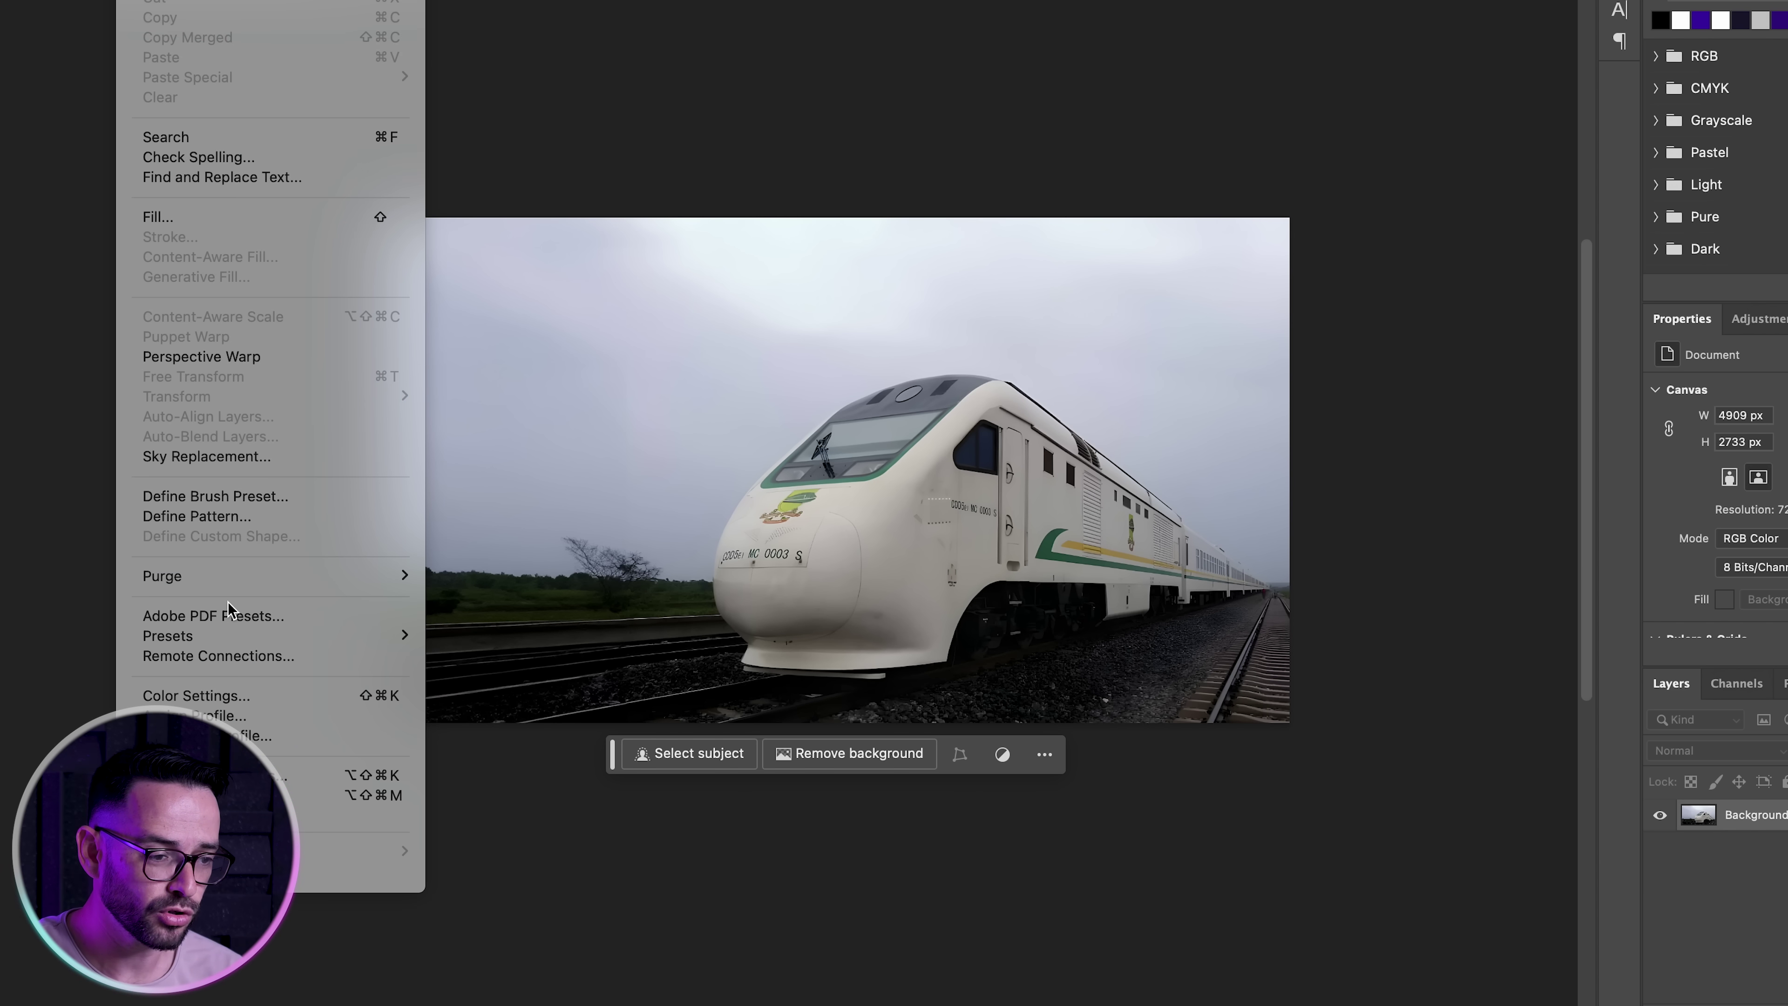
click(239, 456)
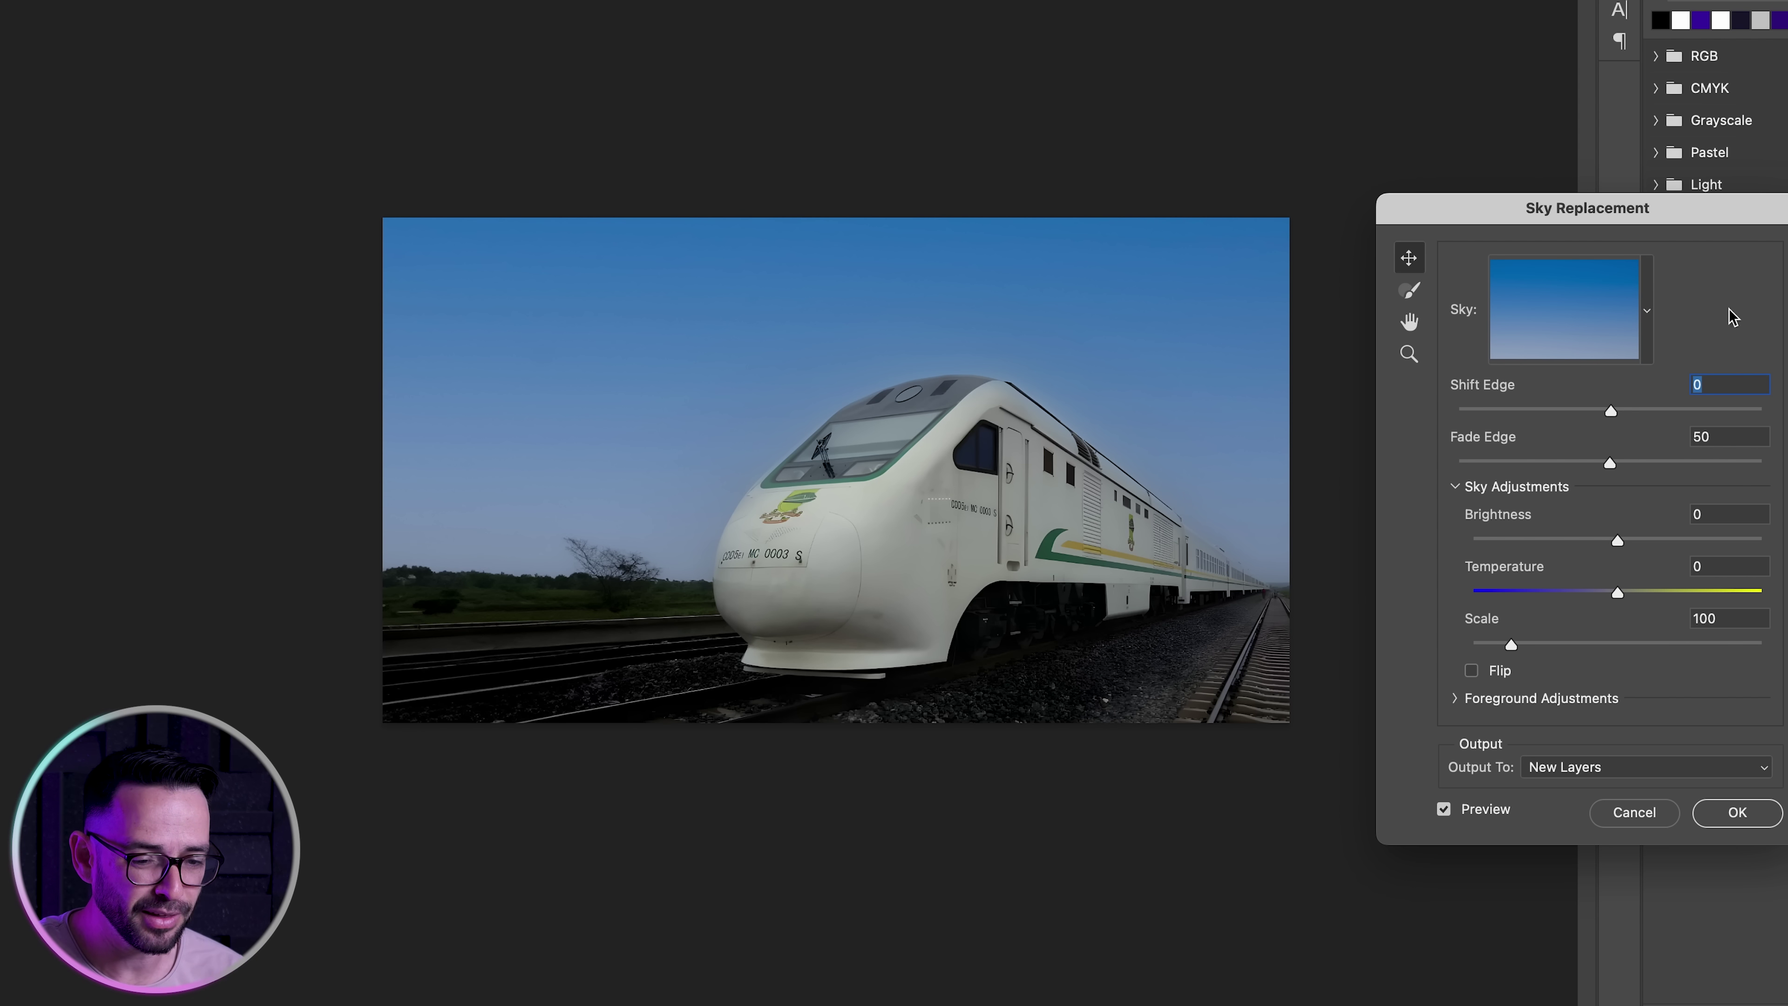
click(1647, 311)
scroll(1614, 612, down, 10)
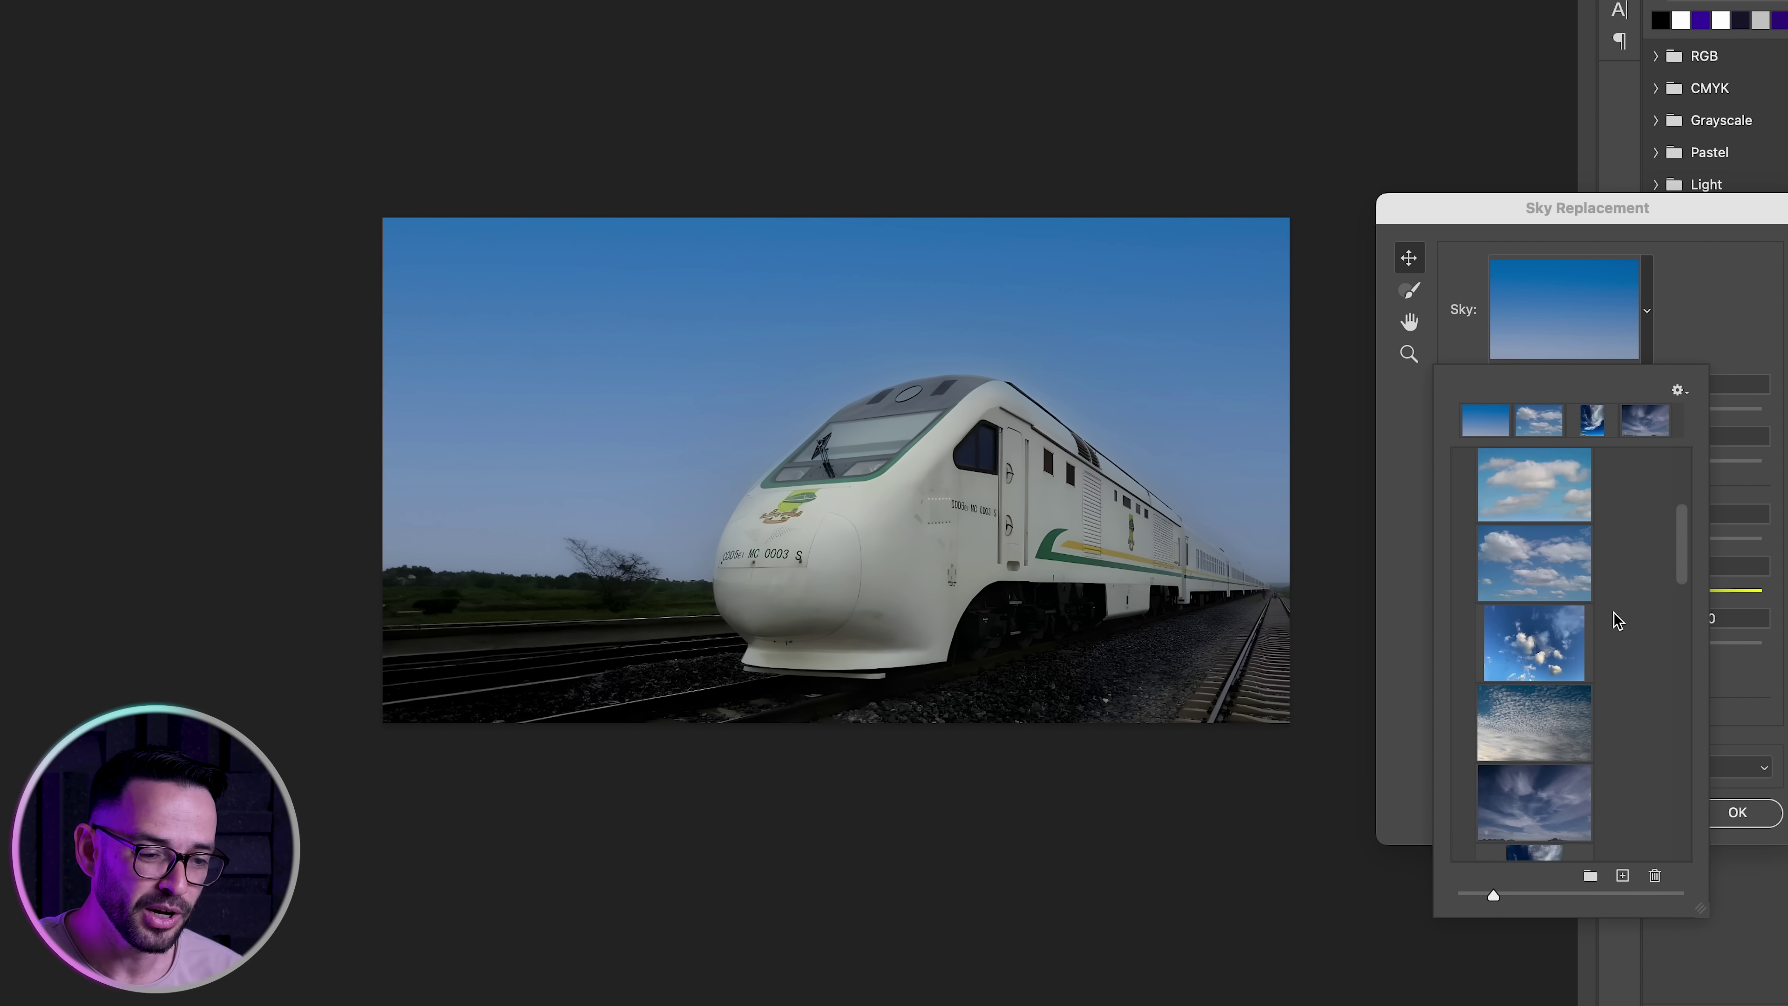
scroll(1613, 612, up, 10)
click(1770, 316)
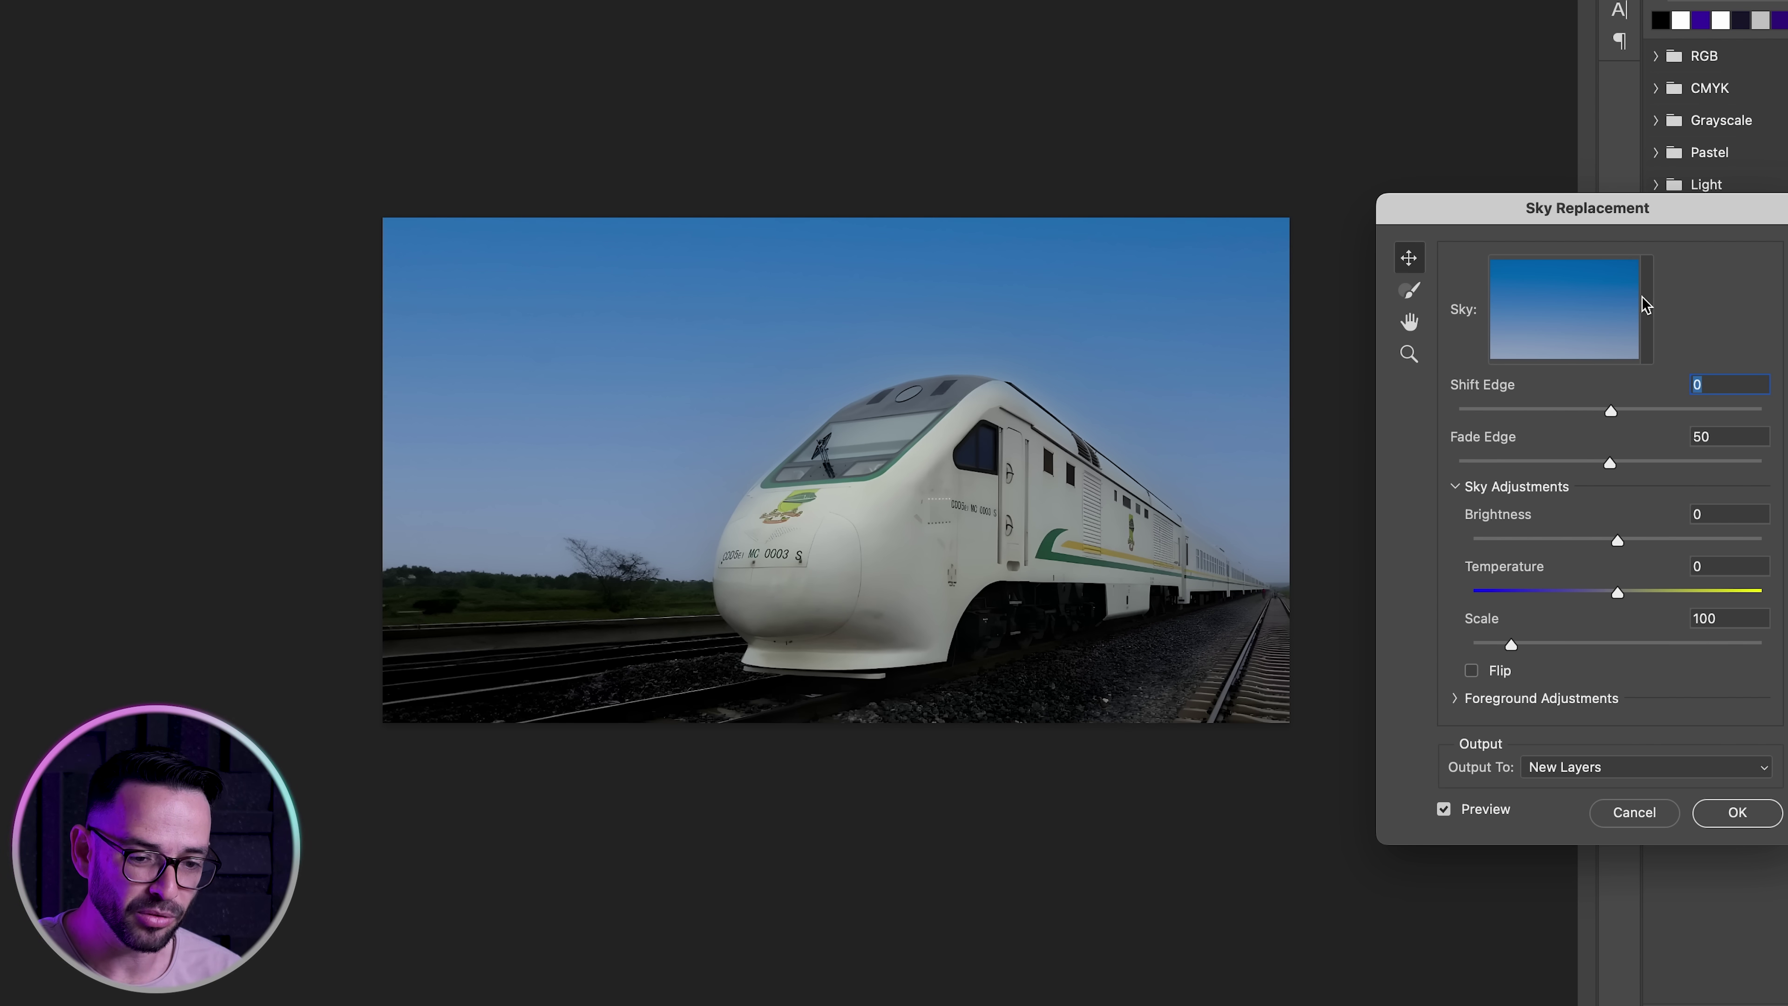
key(Return)
Draw a radial white-to-black gradient from the train's body outward to the upper-left sky and set its blend mode to Overlay
drag(982, 544, 654, 299)
click(1715, 750)
scroll(1699, 854, down, 1)
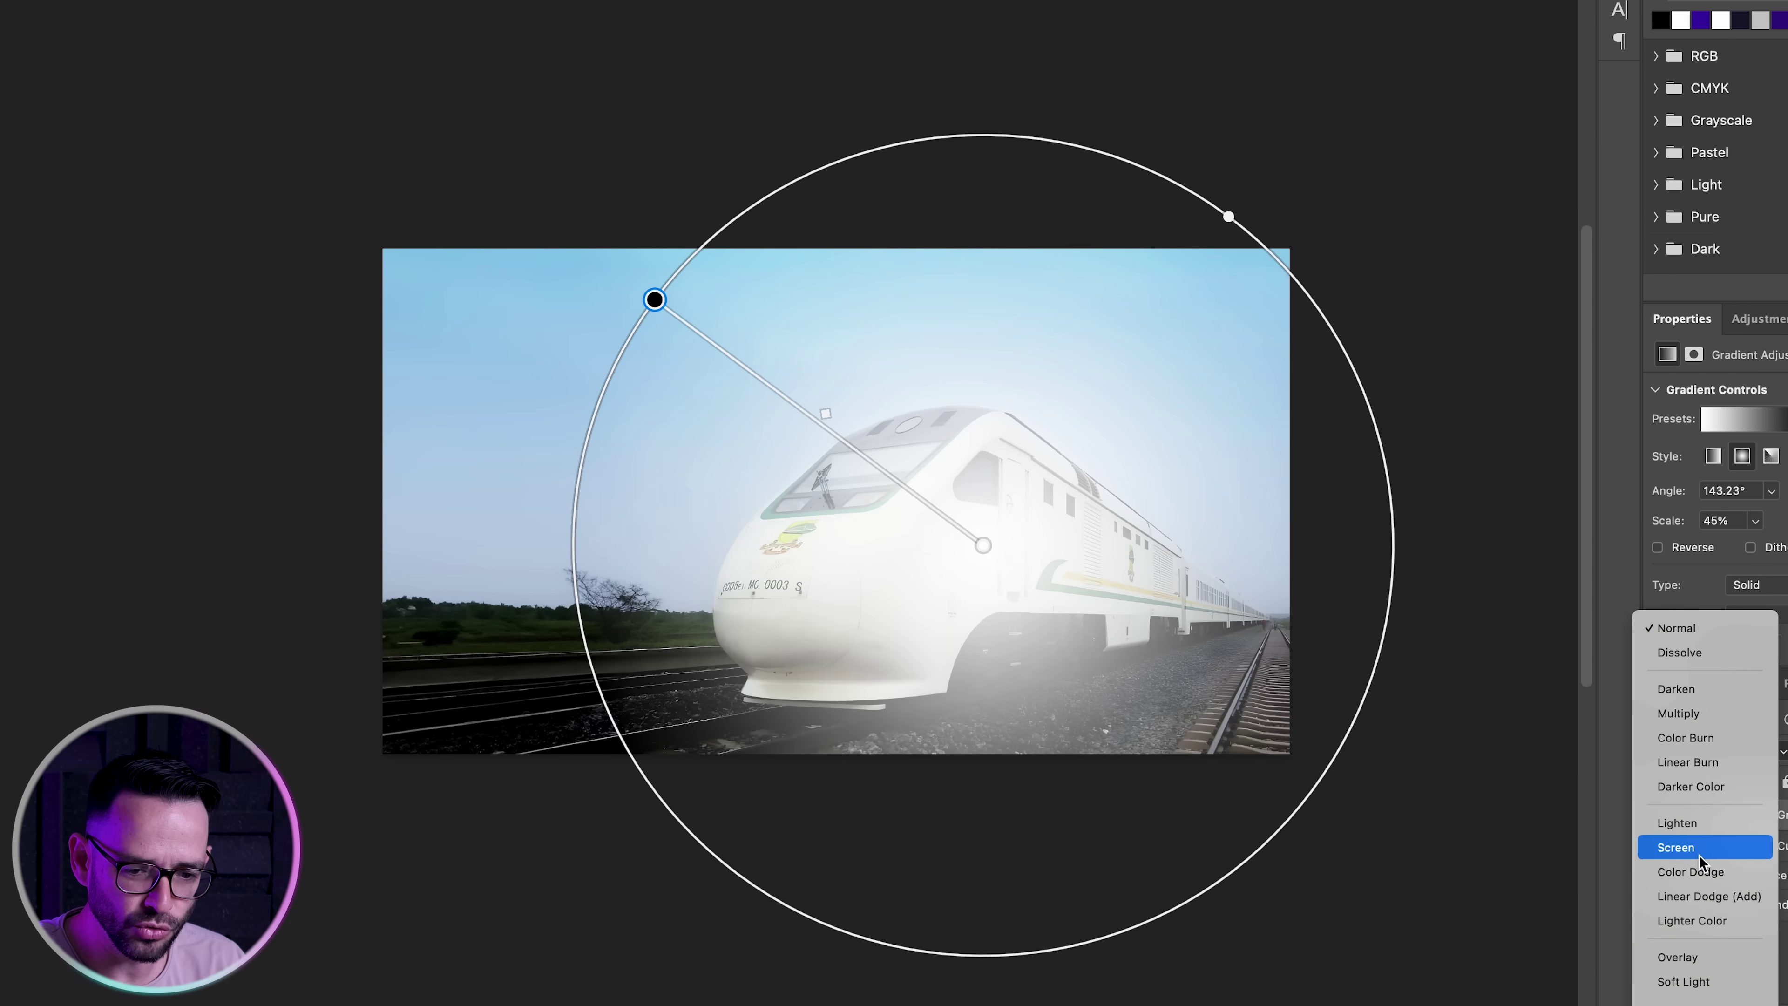
scroll(1700, 875, down, 4)
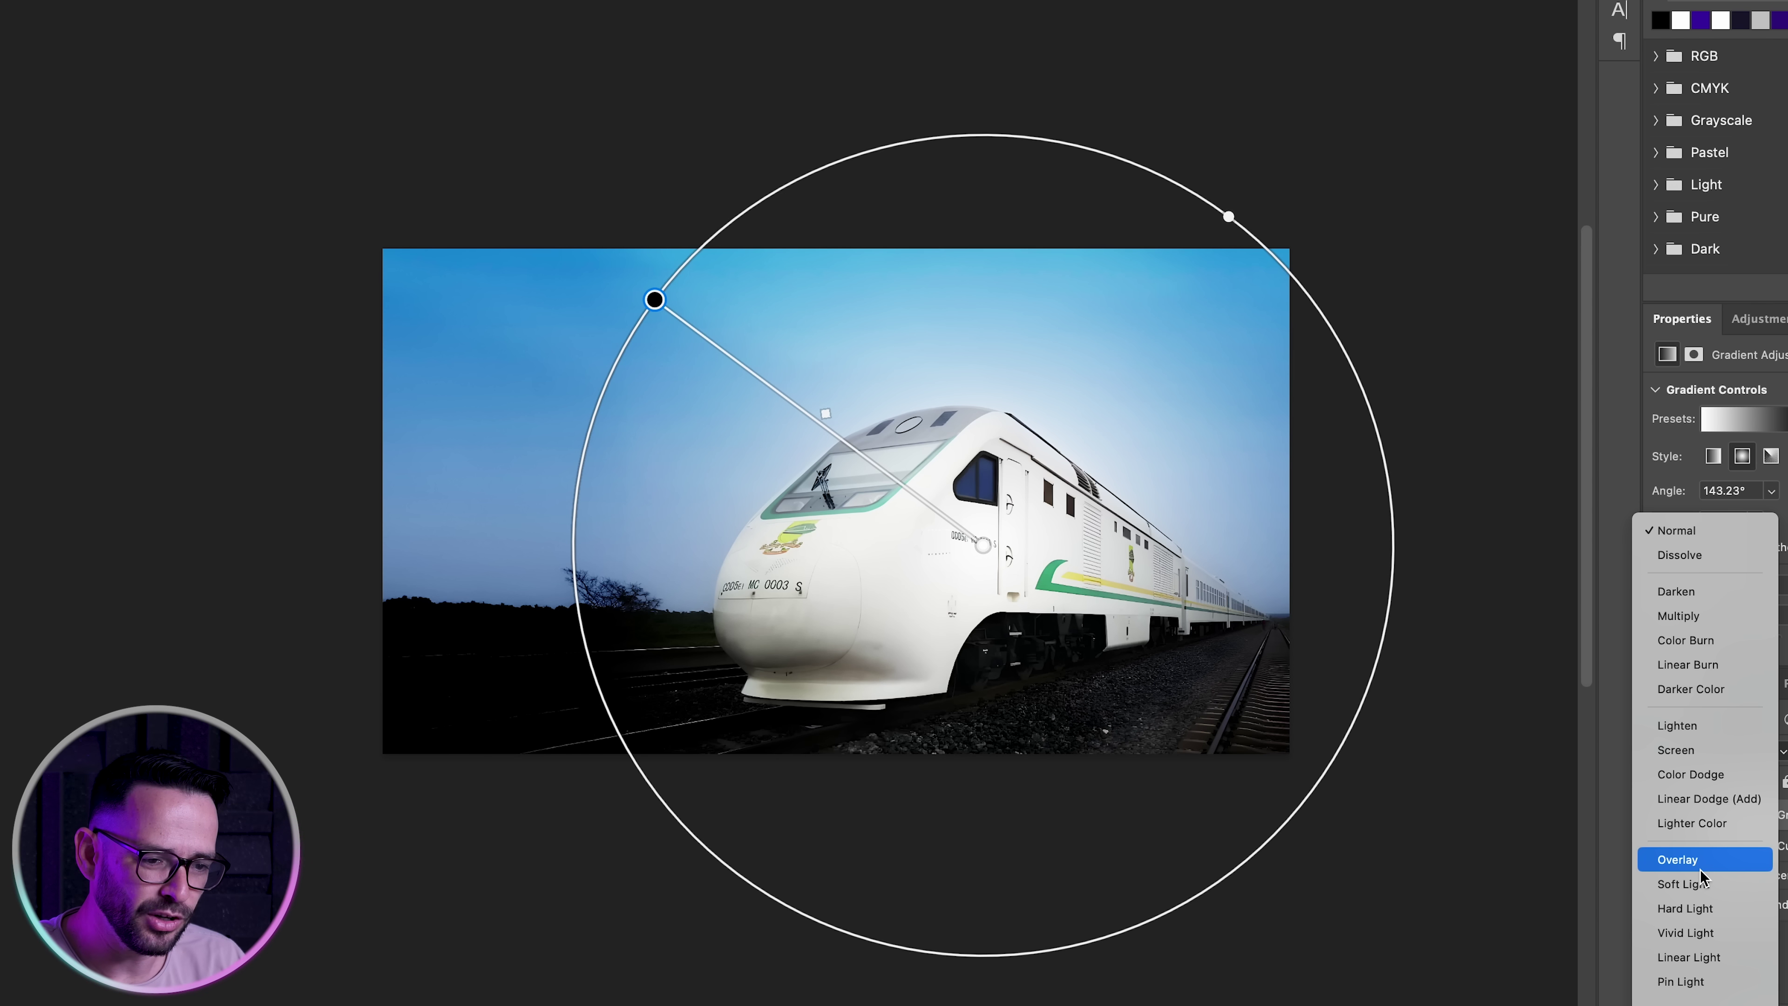
click(1699, 867)
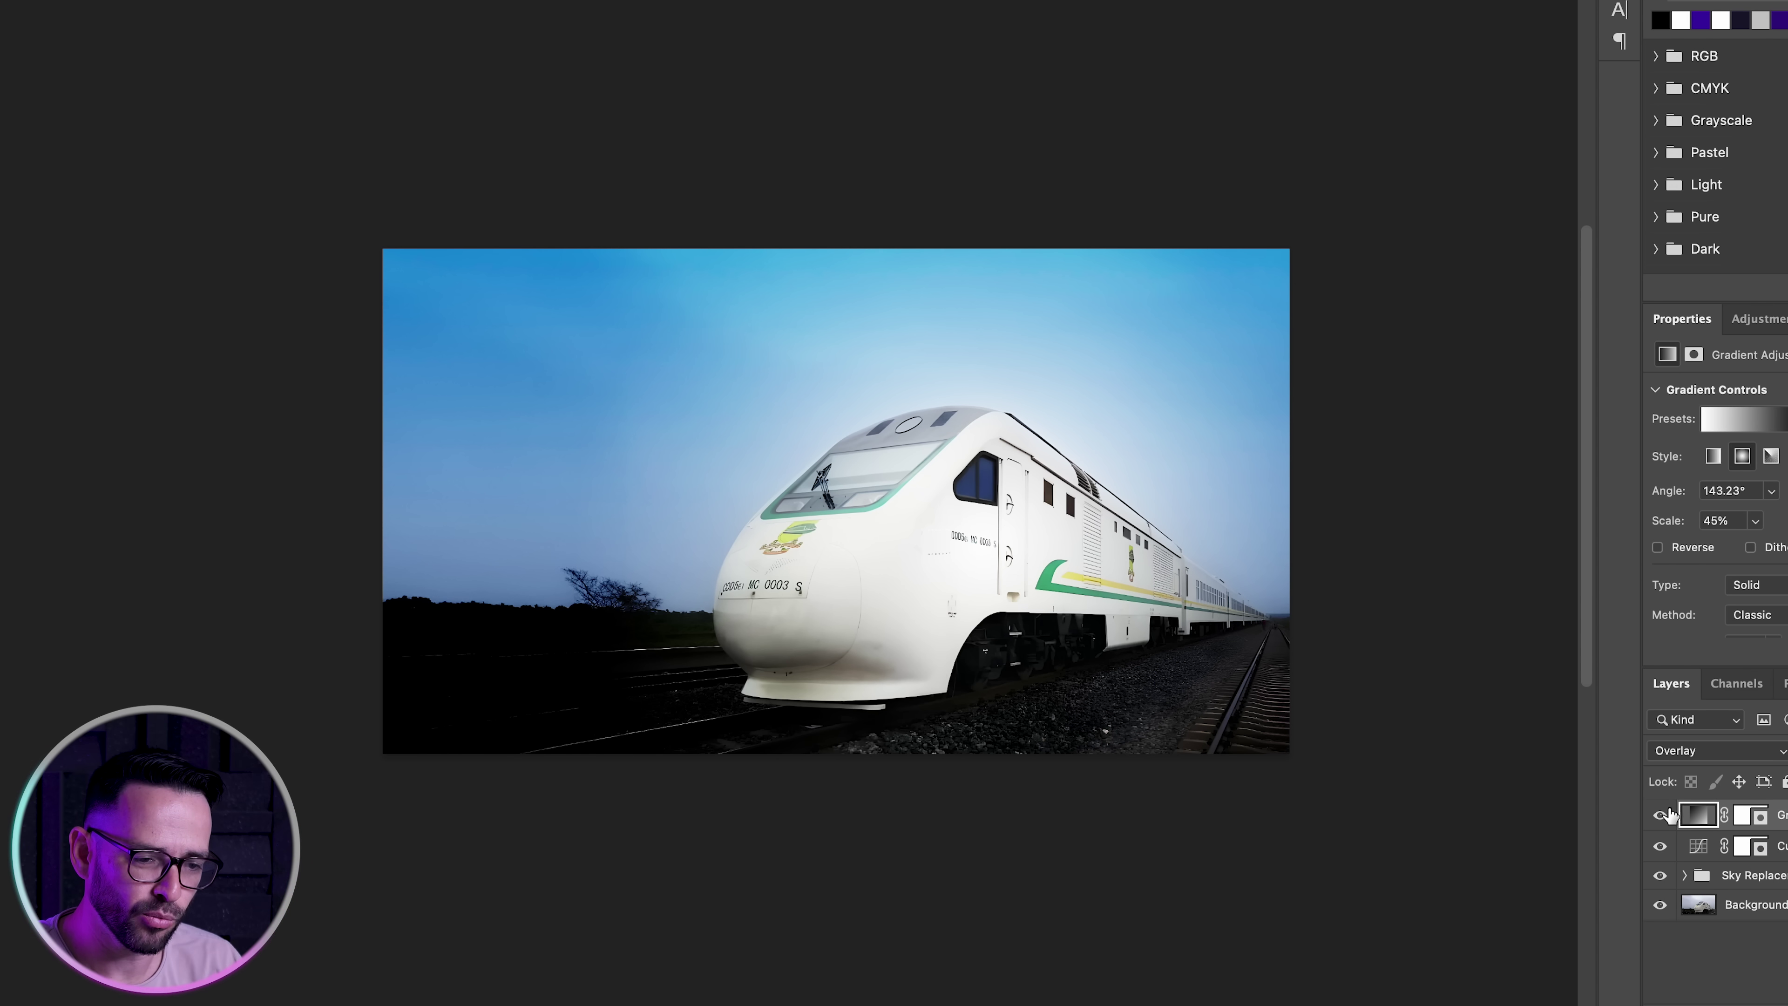
Compare the image with and without the gradient layer and set the layer's opacity to 50%
click(1659, 816)
click(1658, 815)
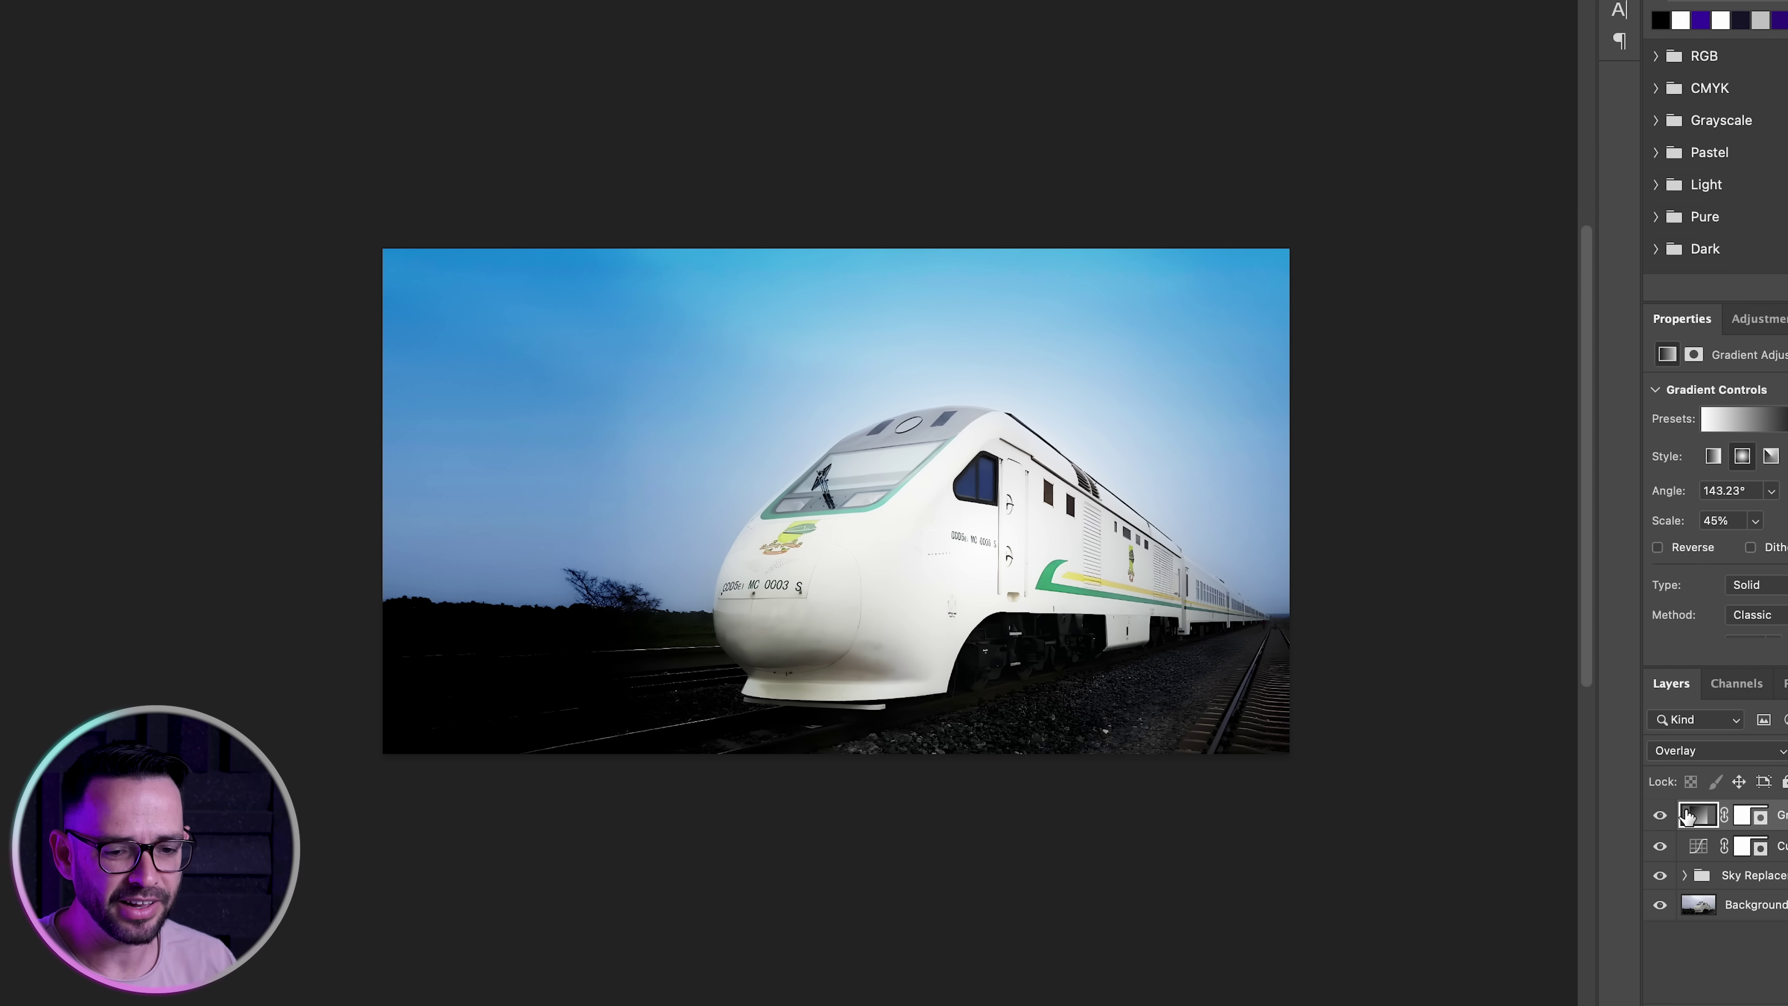
key(5)
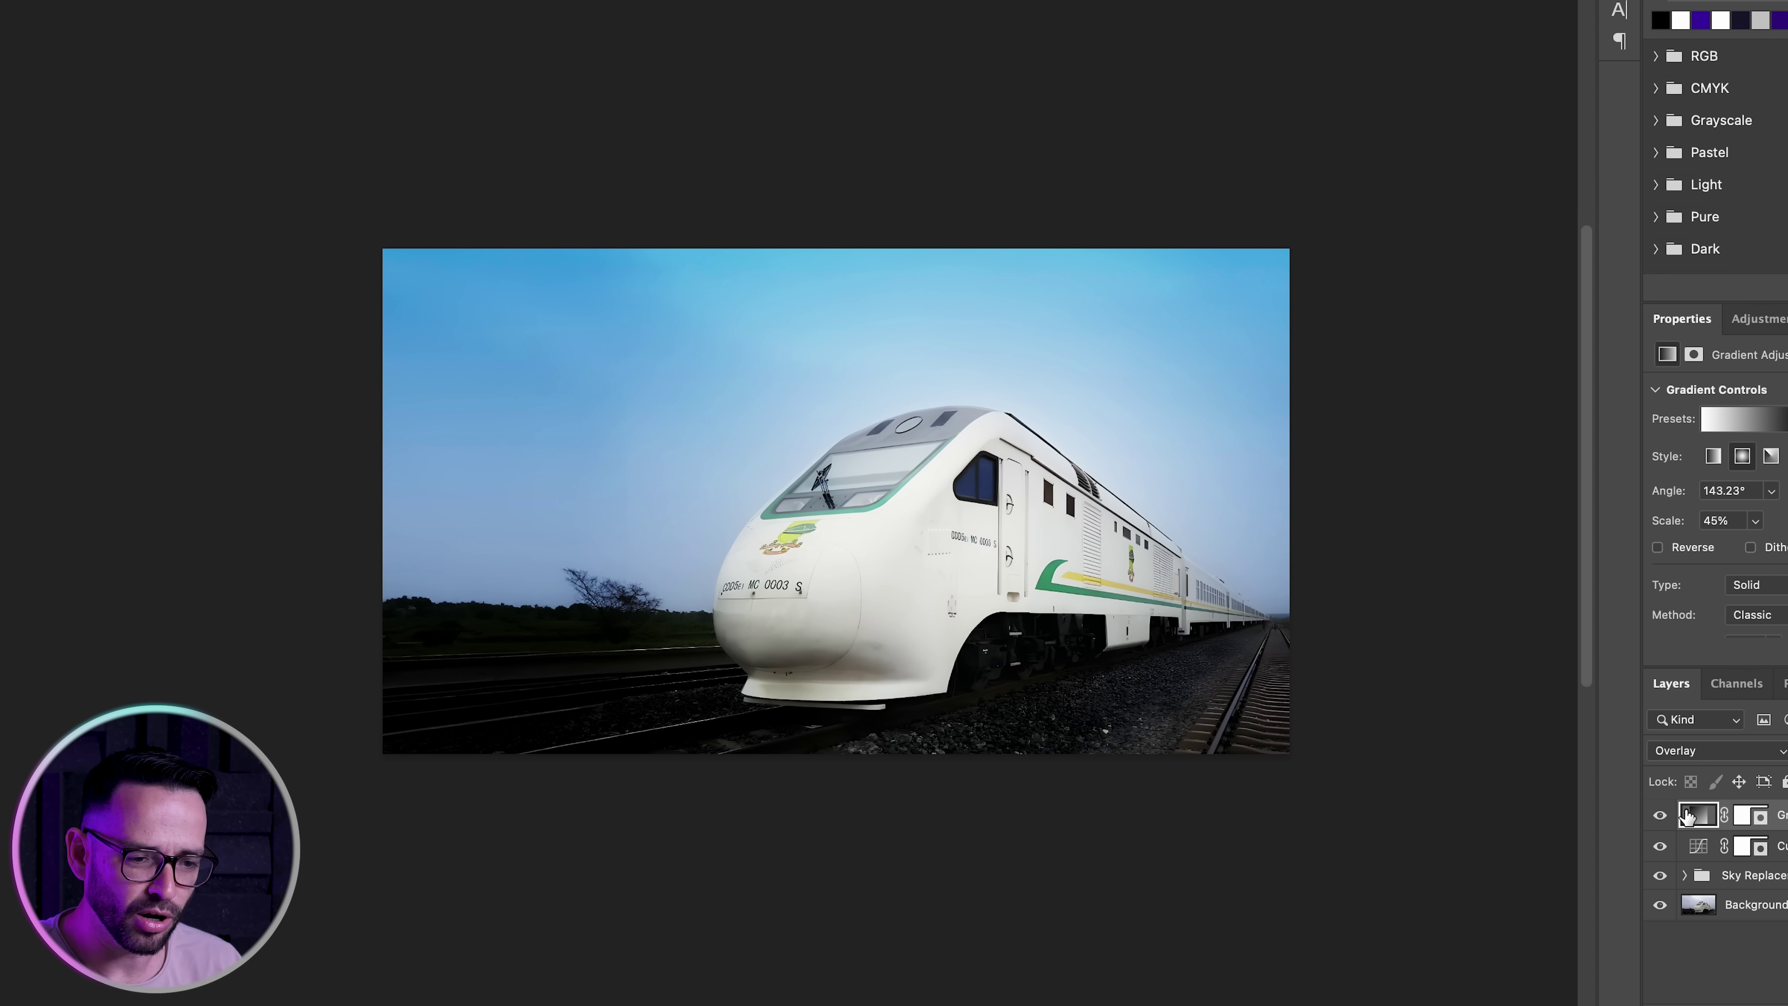
In Figma, scale the enhanced train image to about 1595 x 887 px to fill the Improved homepage's hero area
scroll(606, 187, left, 1)
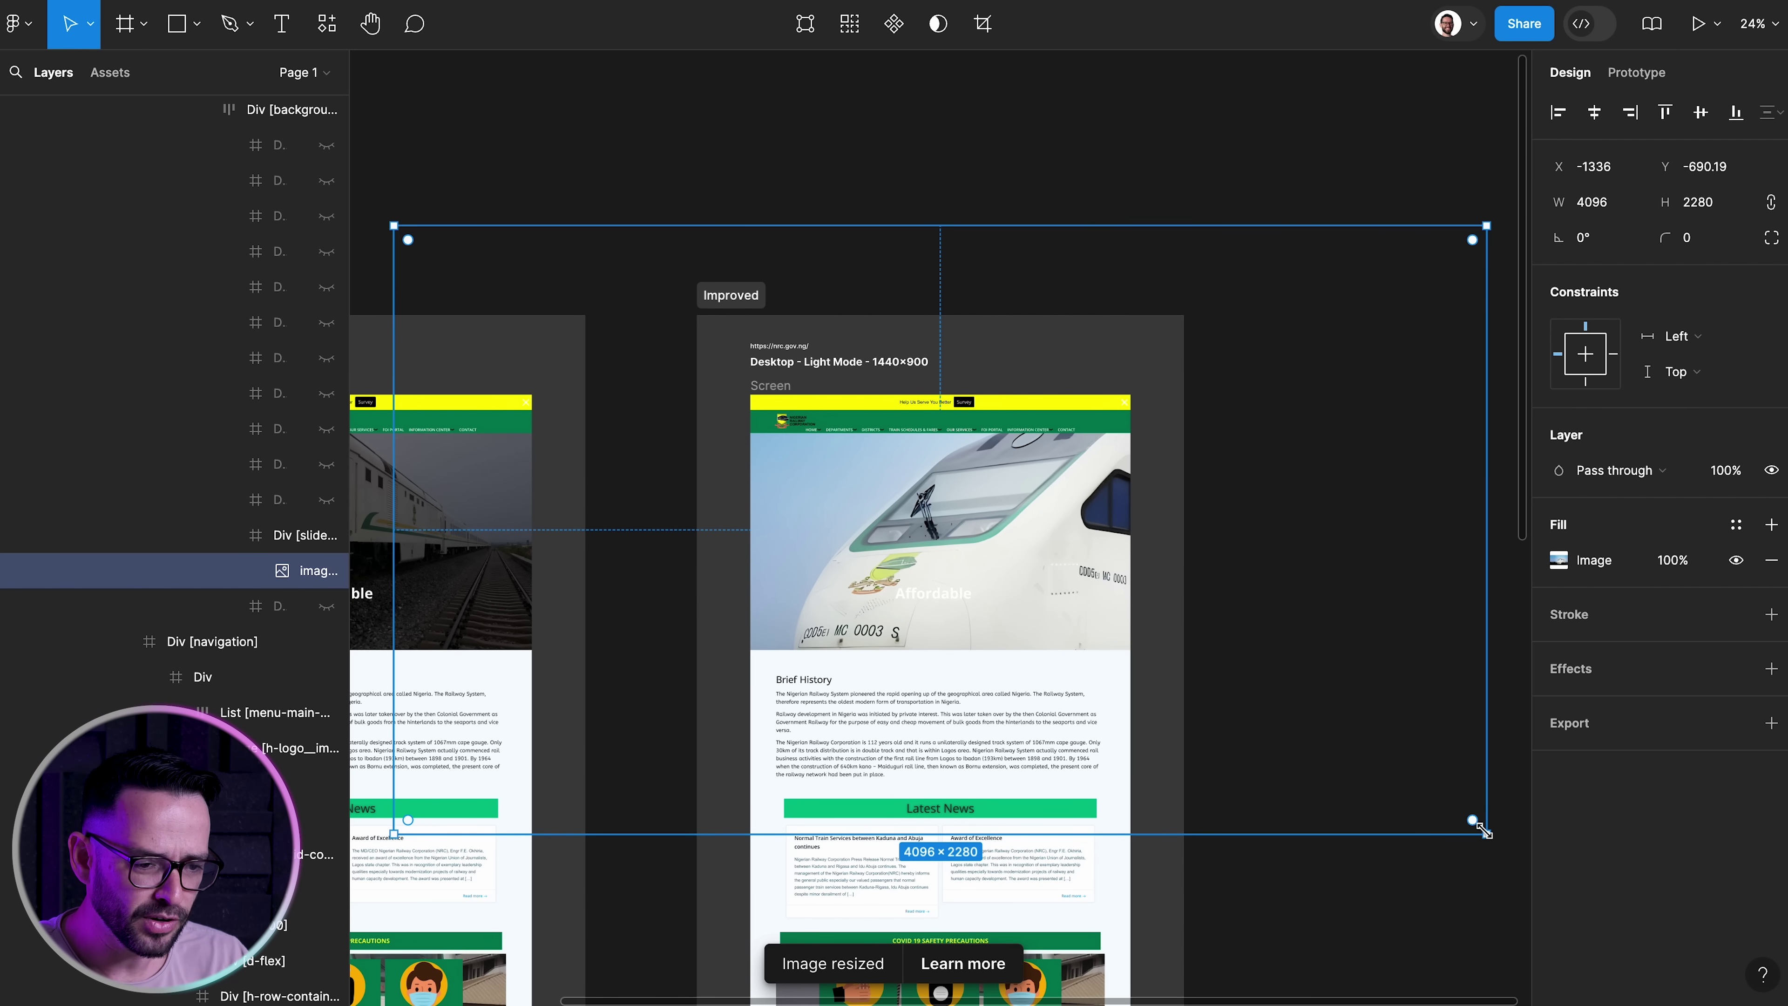
drag(1424, 790, 1167, 655)
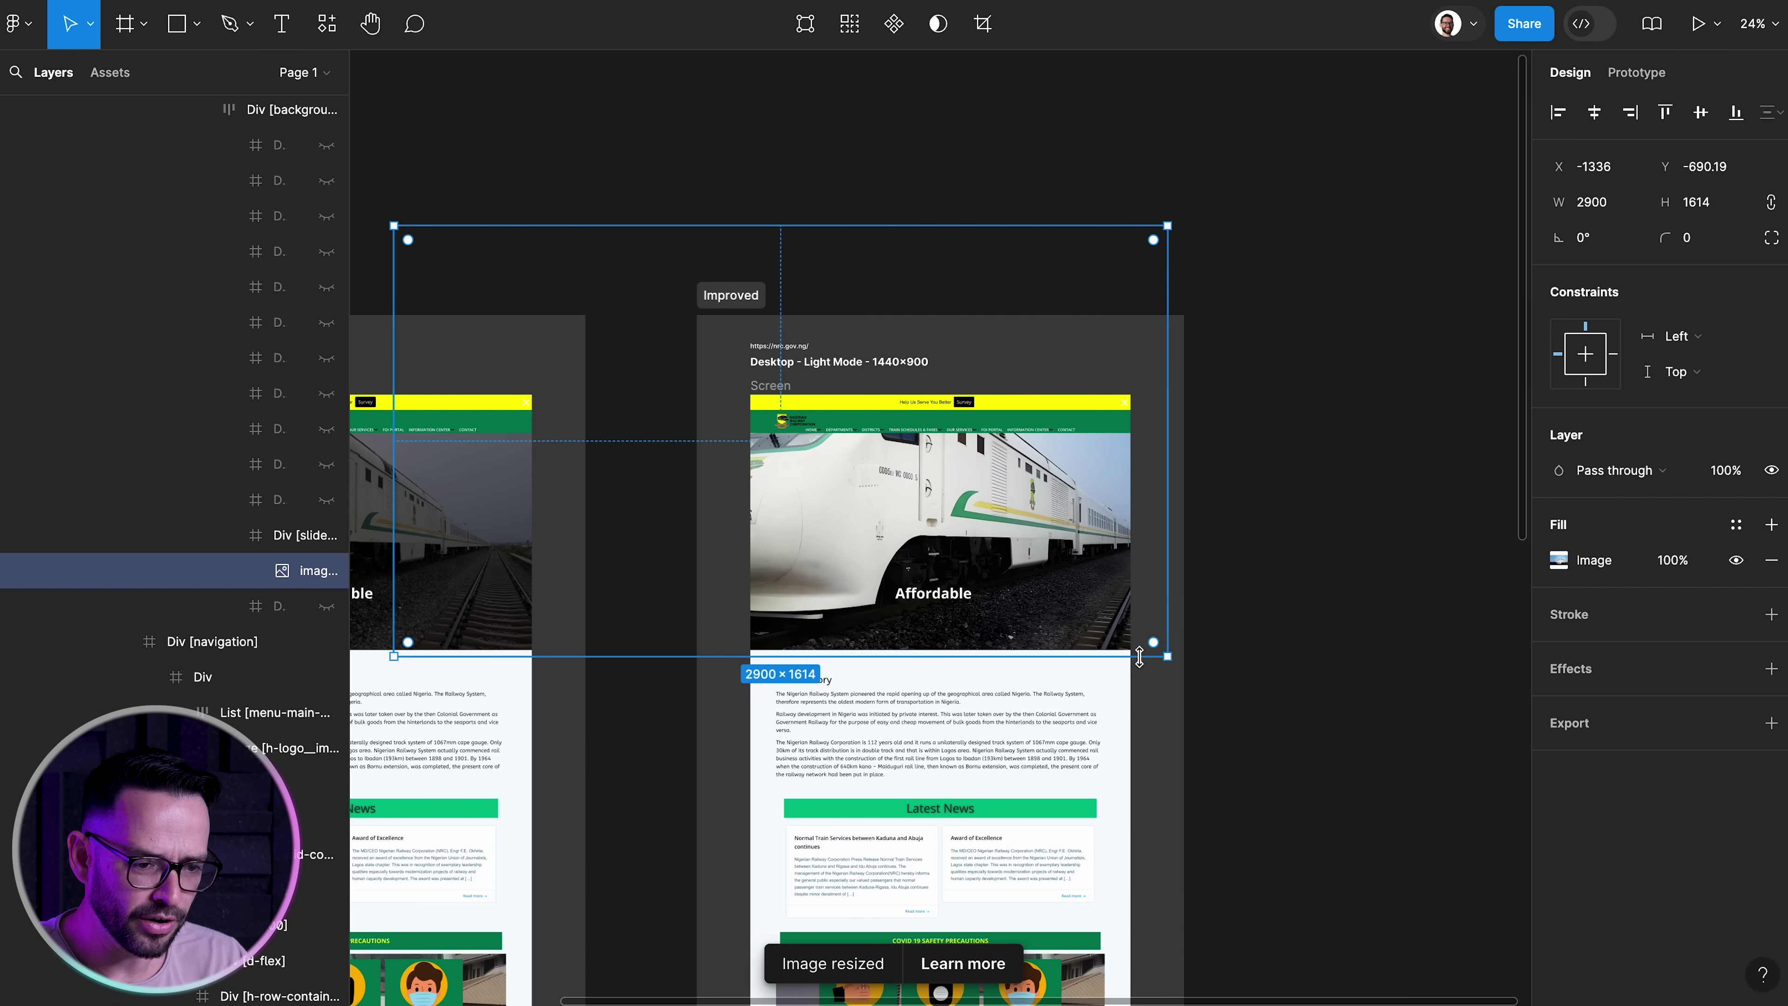
drag(392, 226, 744, 418)
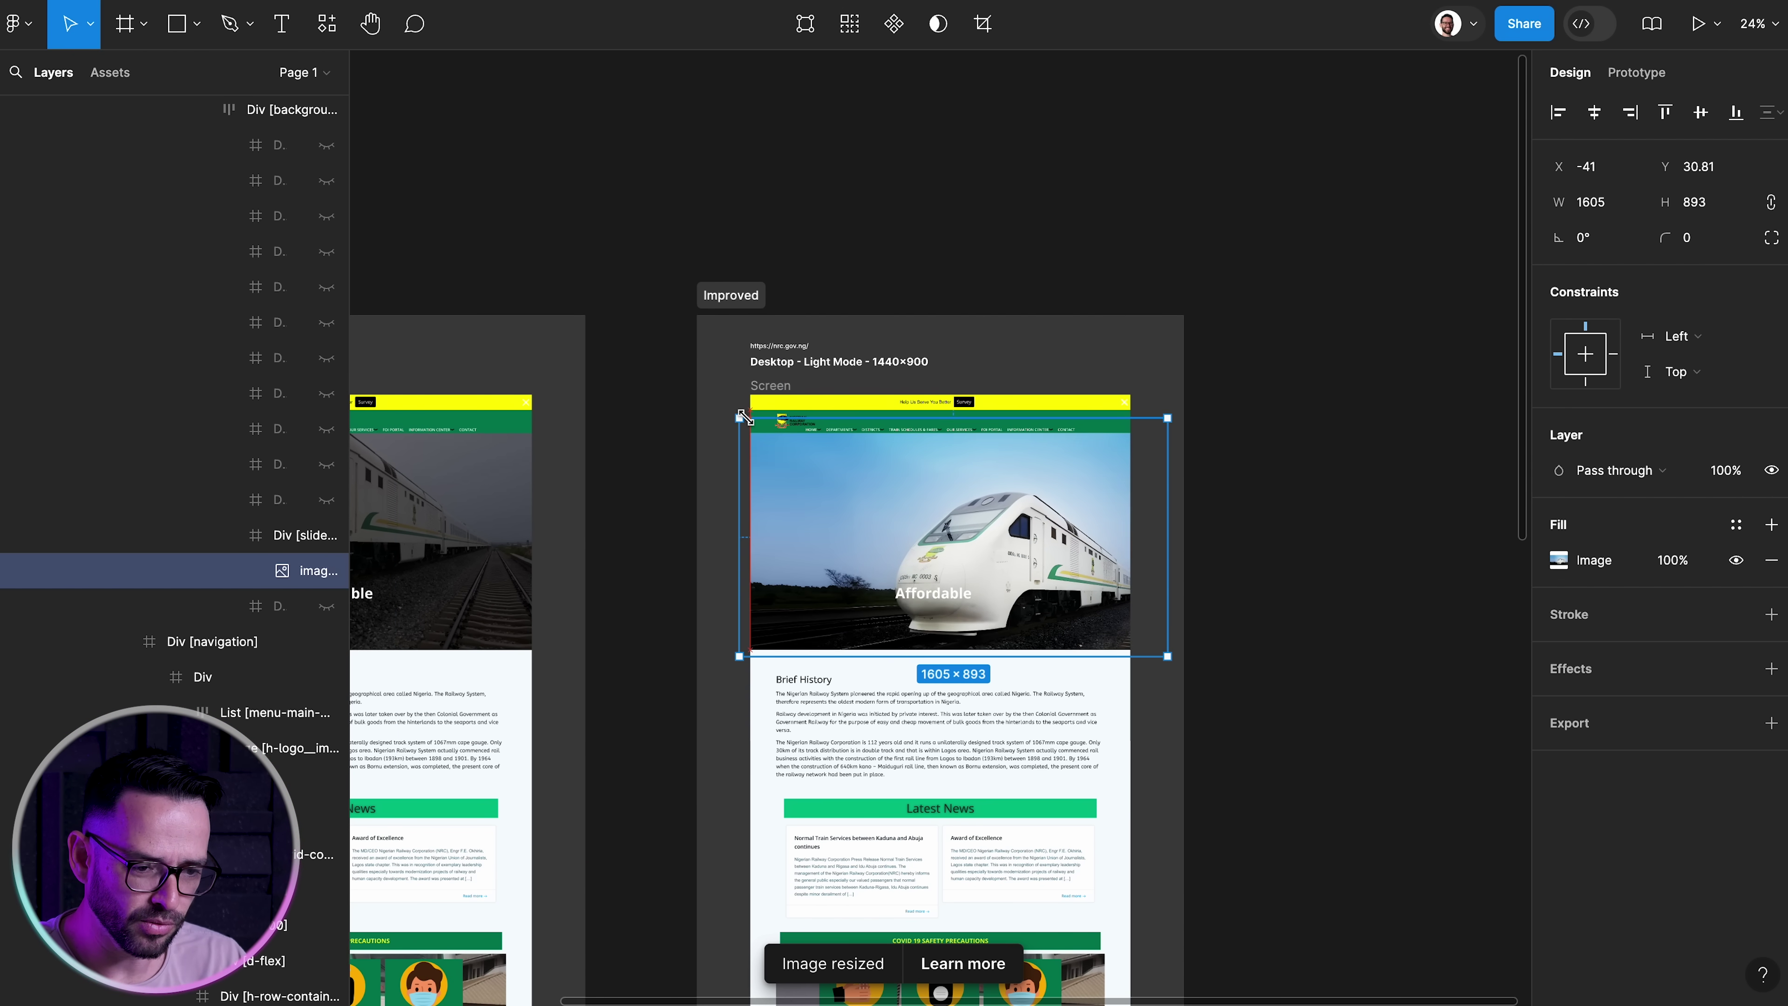
key(super+plus)
key(super+plus)
key(super+plus)
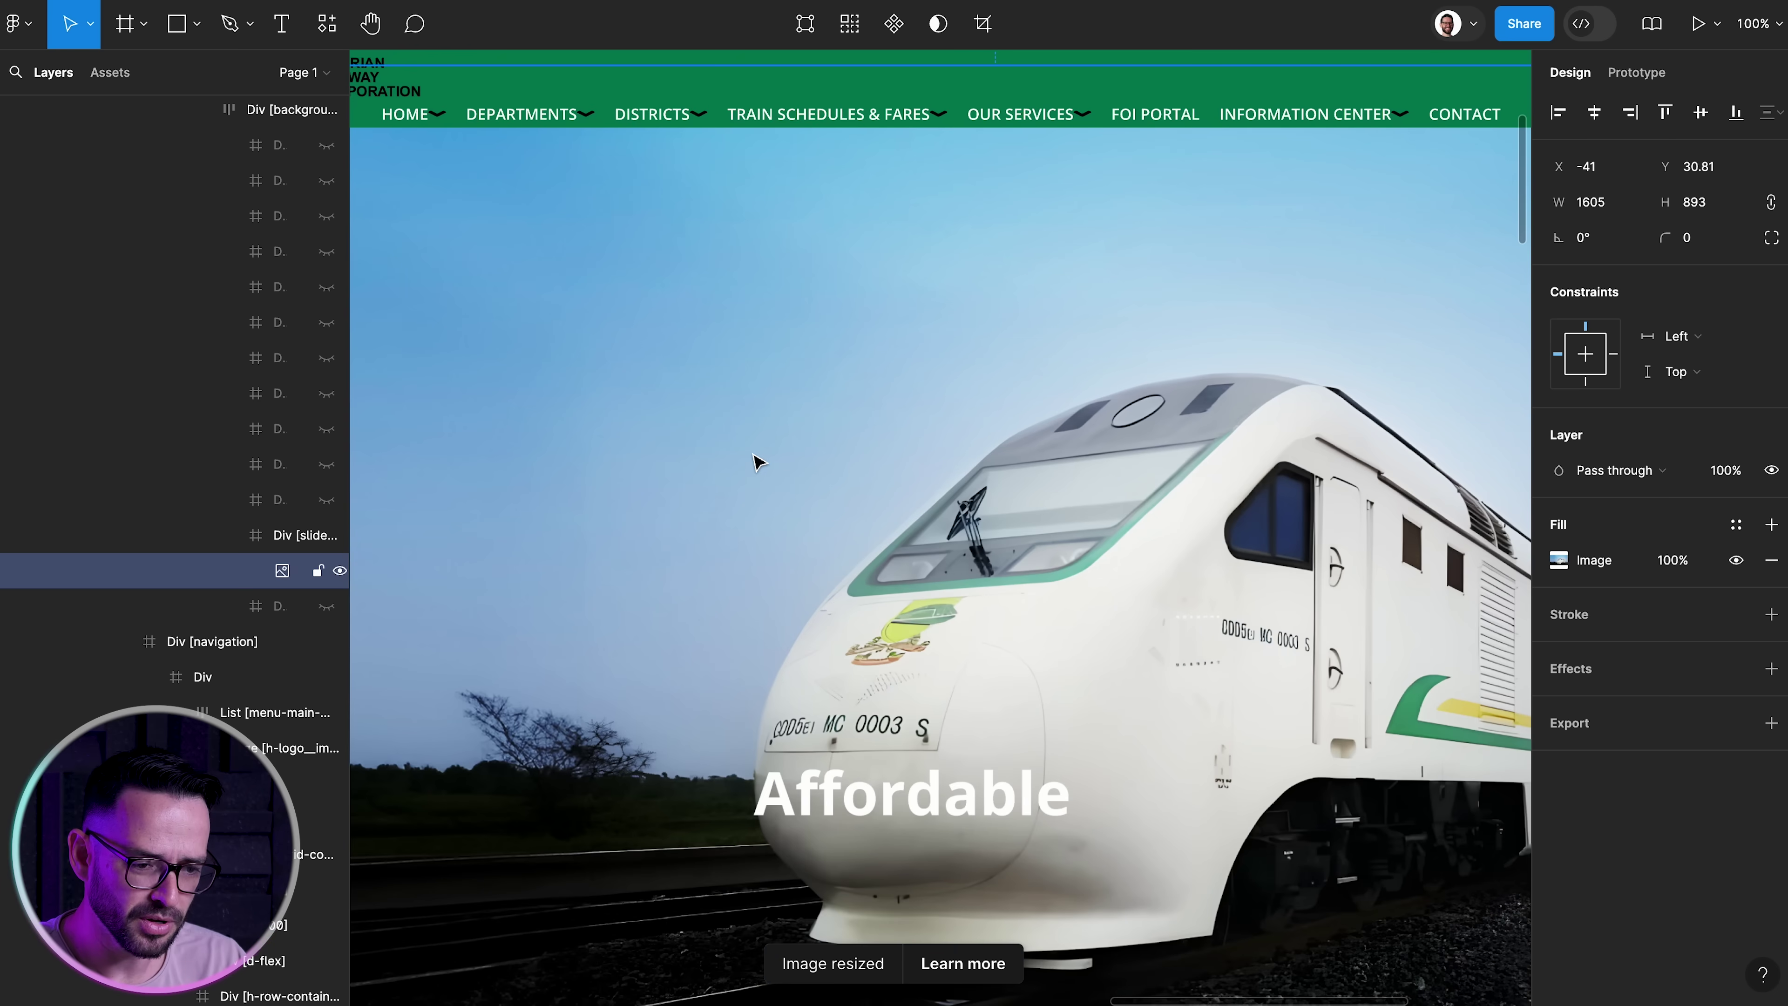
key(super+minus)
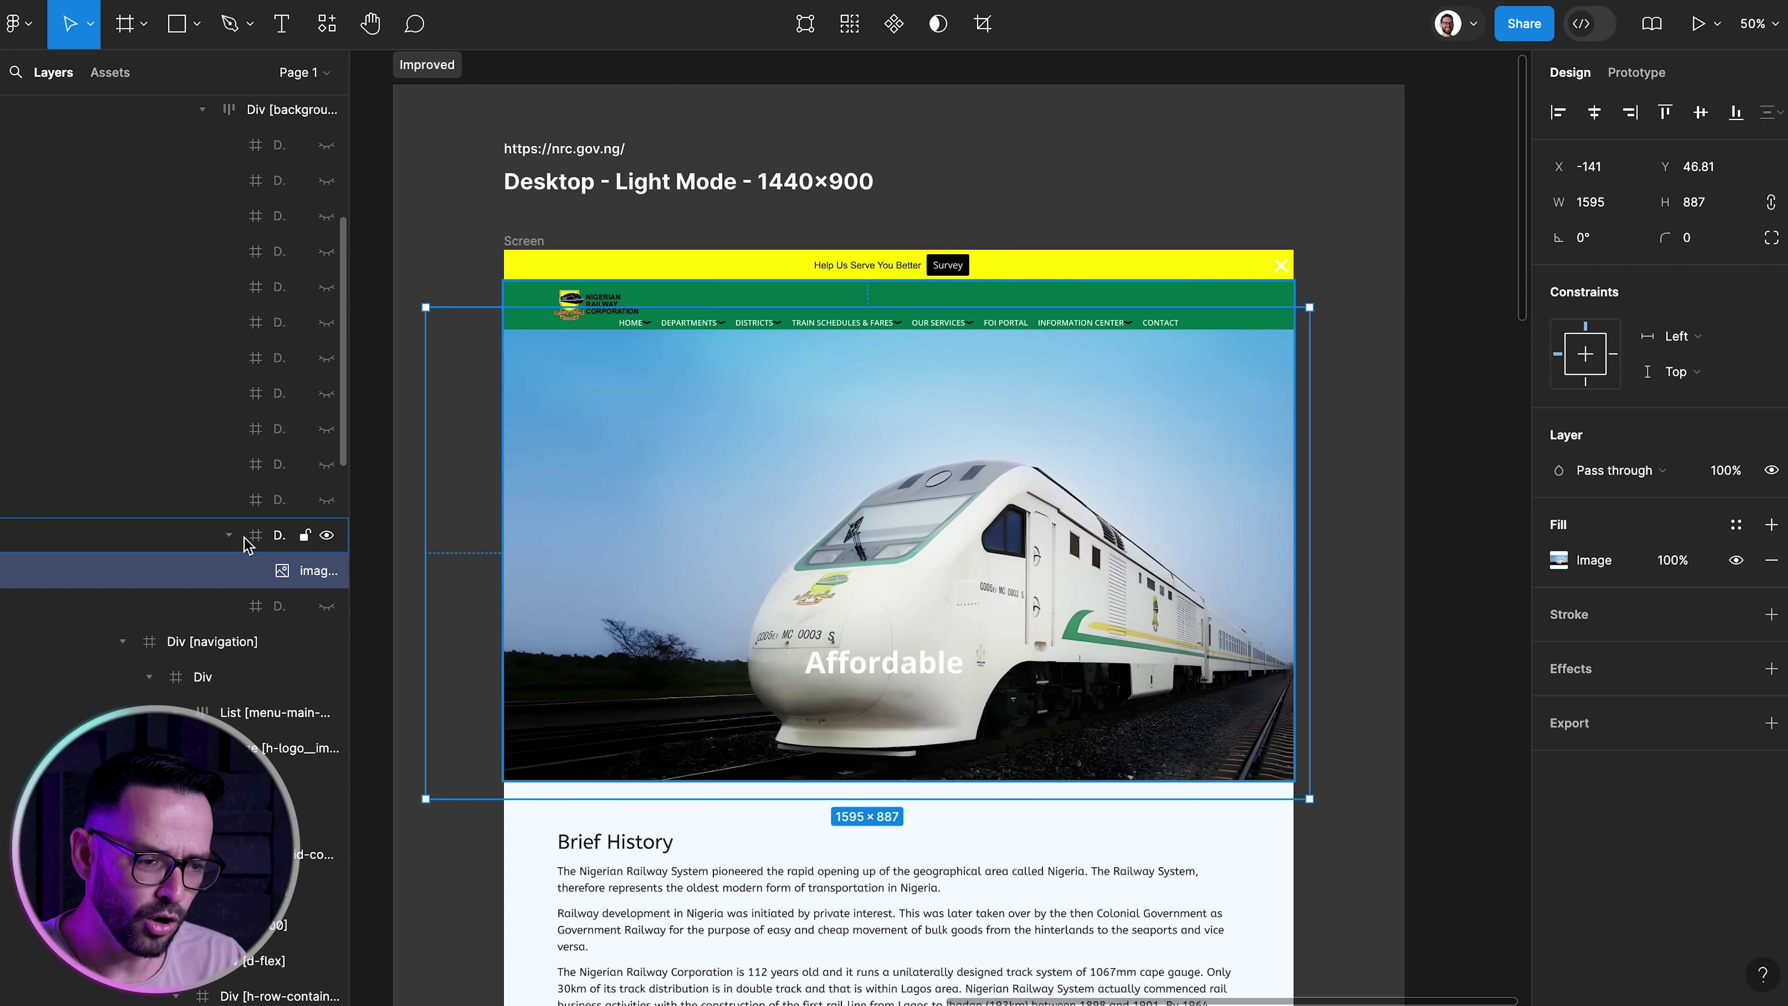
Unlock the "Affordable" heading and move it onto the sky beside the train, at about X 185, Y 366
click(227, 536)
scroll(263, 529, up, 4)
click(202, 392)
click(304, 283)
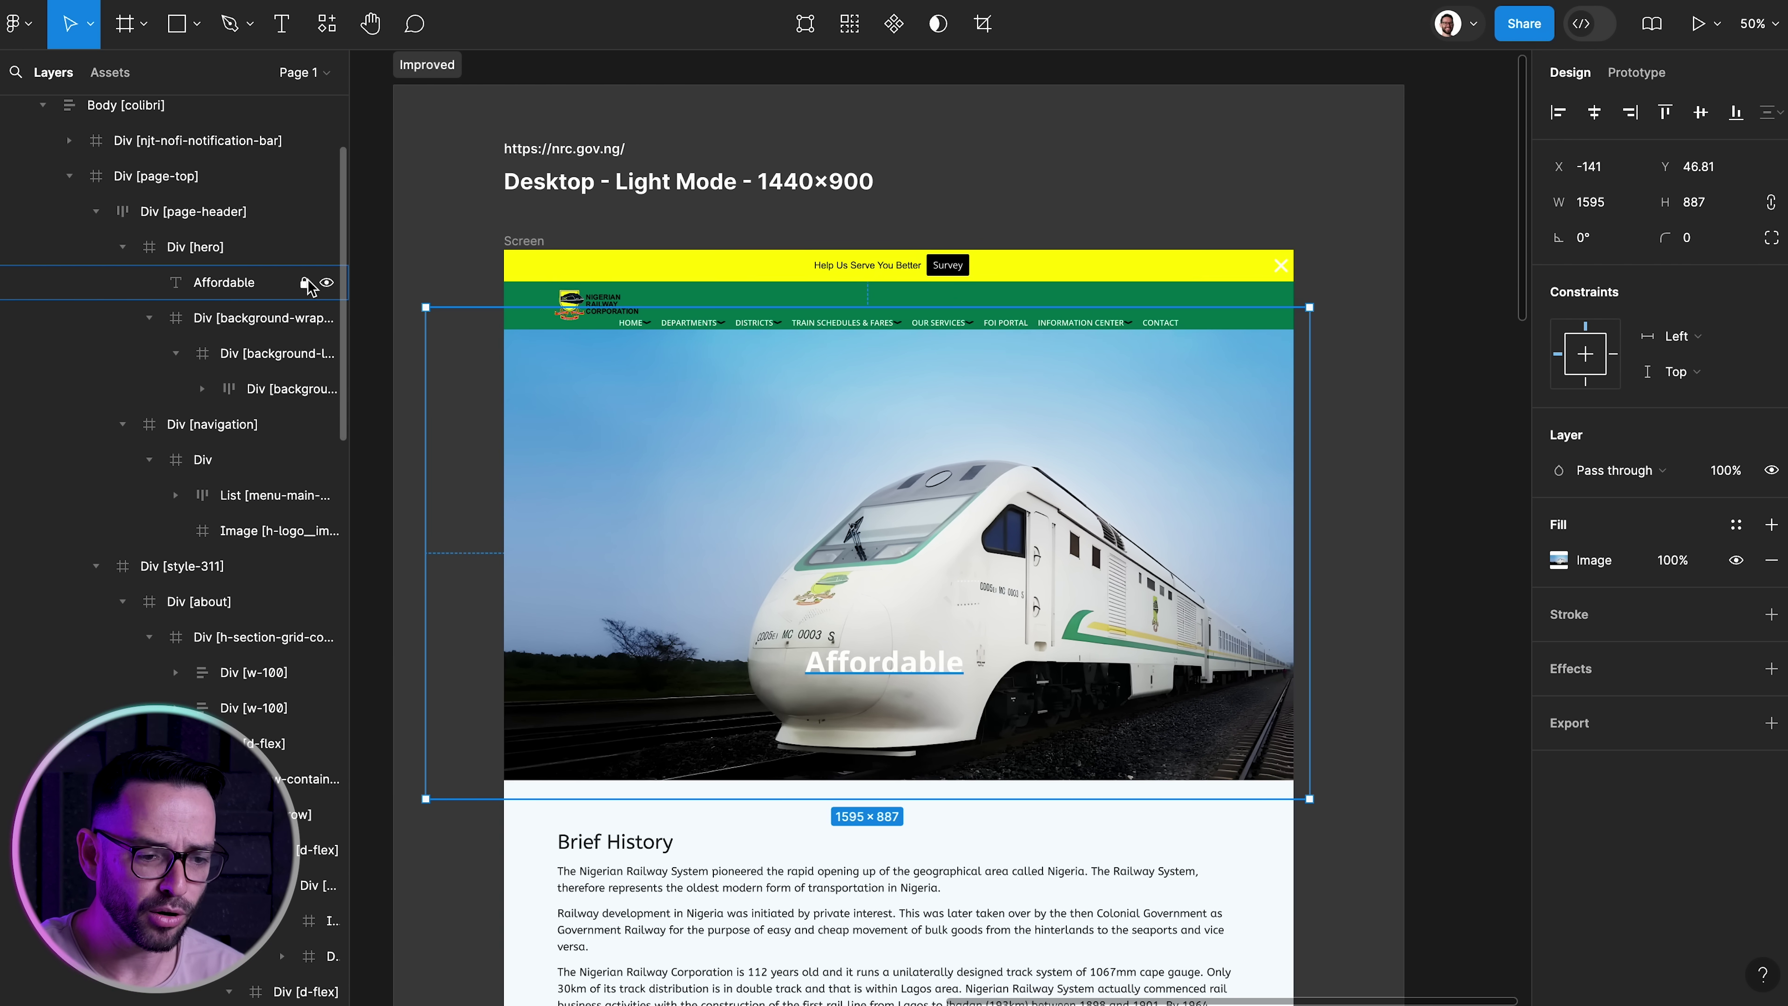
click(287, 286)
drag(892, 662, 695, 504)
scroll(694, 504, left, 2)
key(ctrl+equal)
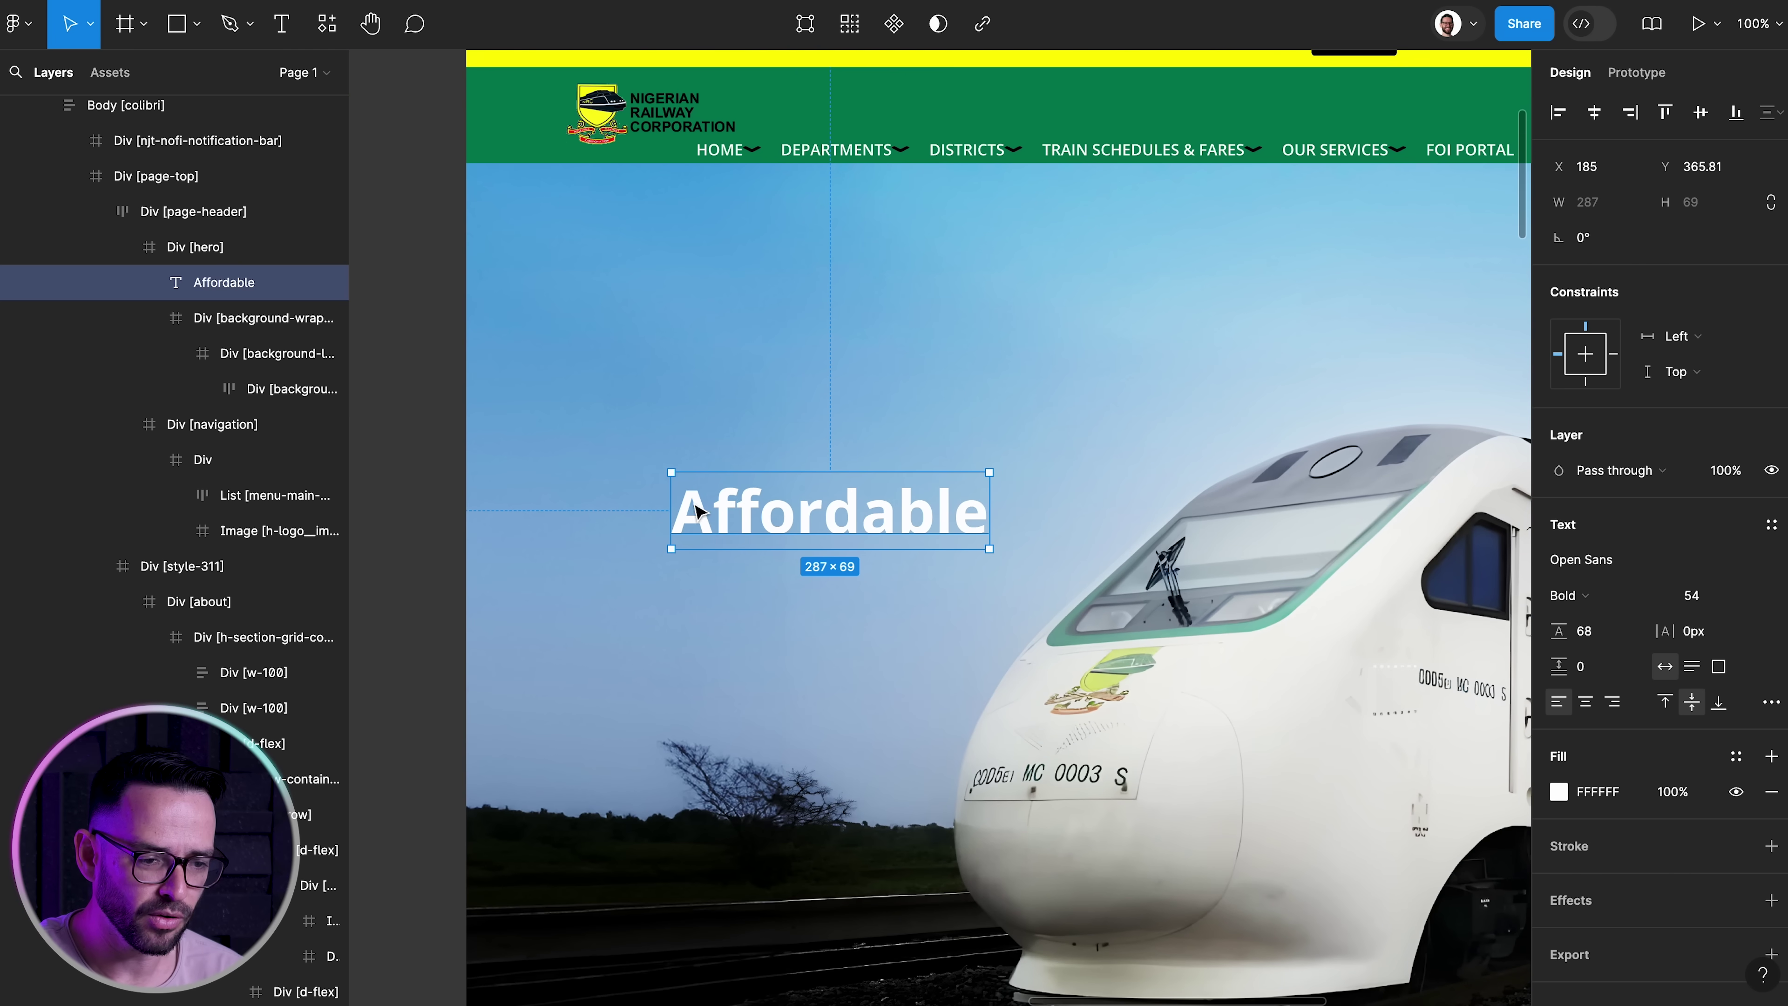
Set the "Affordable" heading to uppercase and its font size to 74
click(1771, 701)
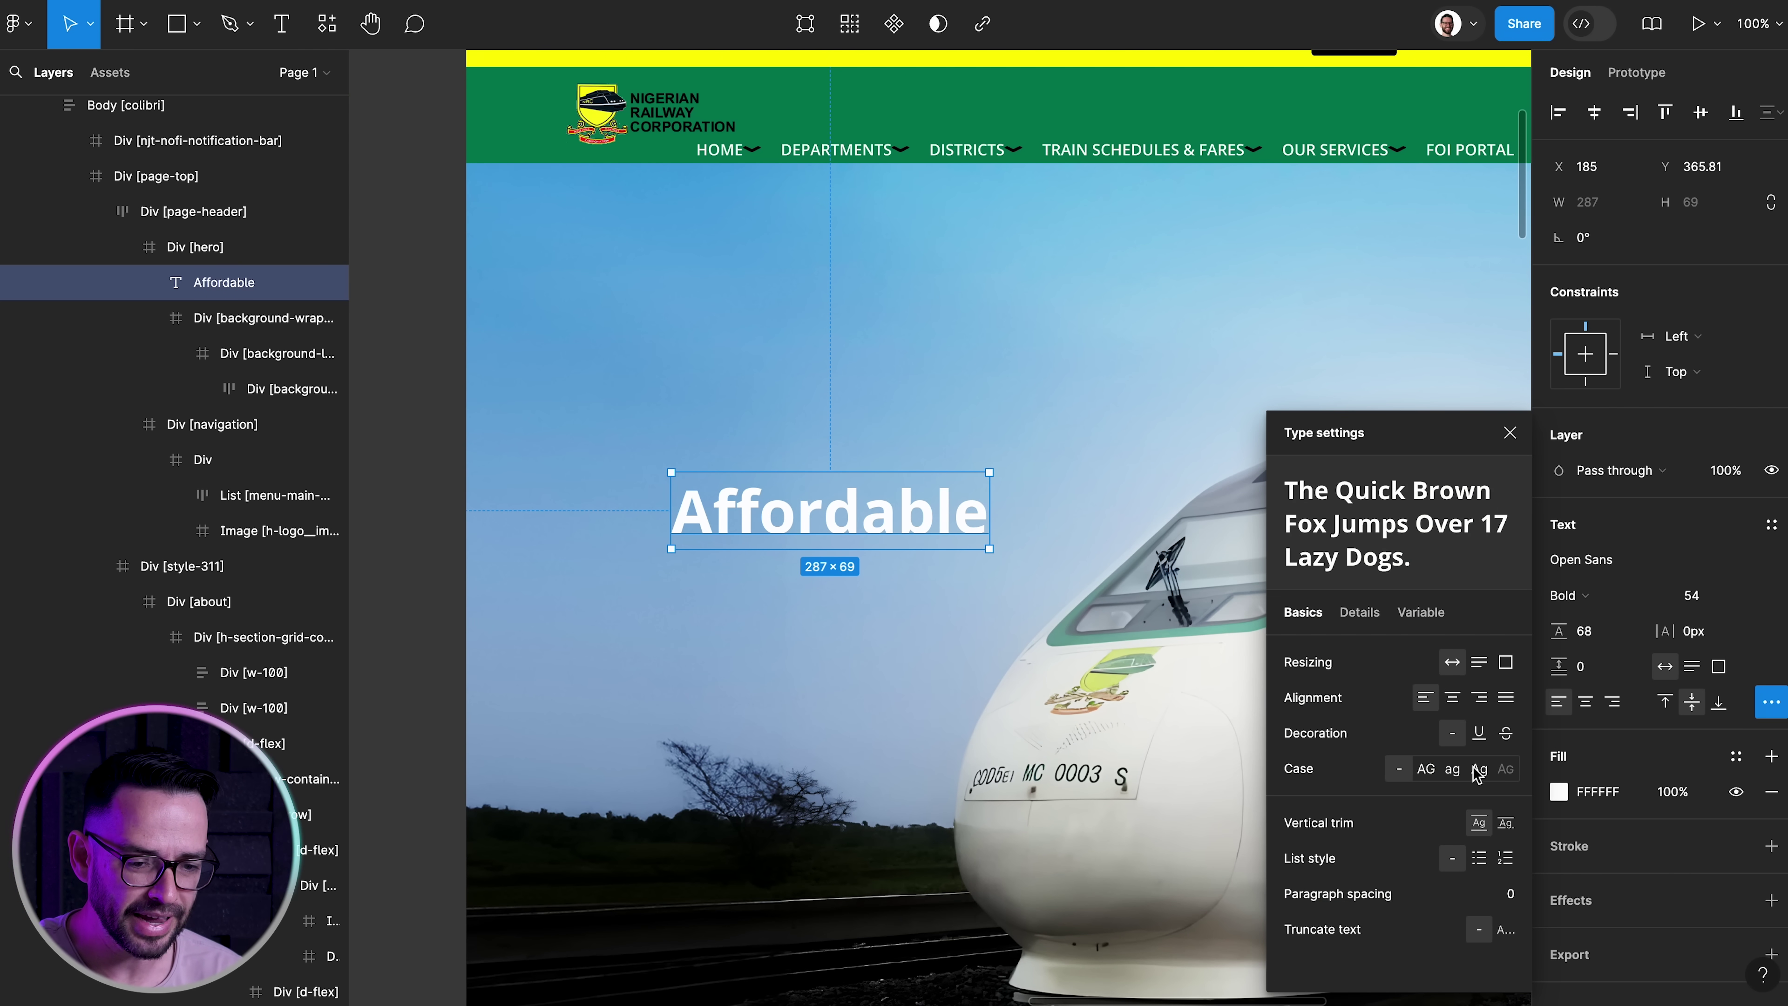
click(1428, 771)
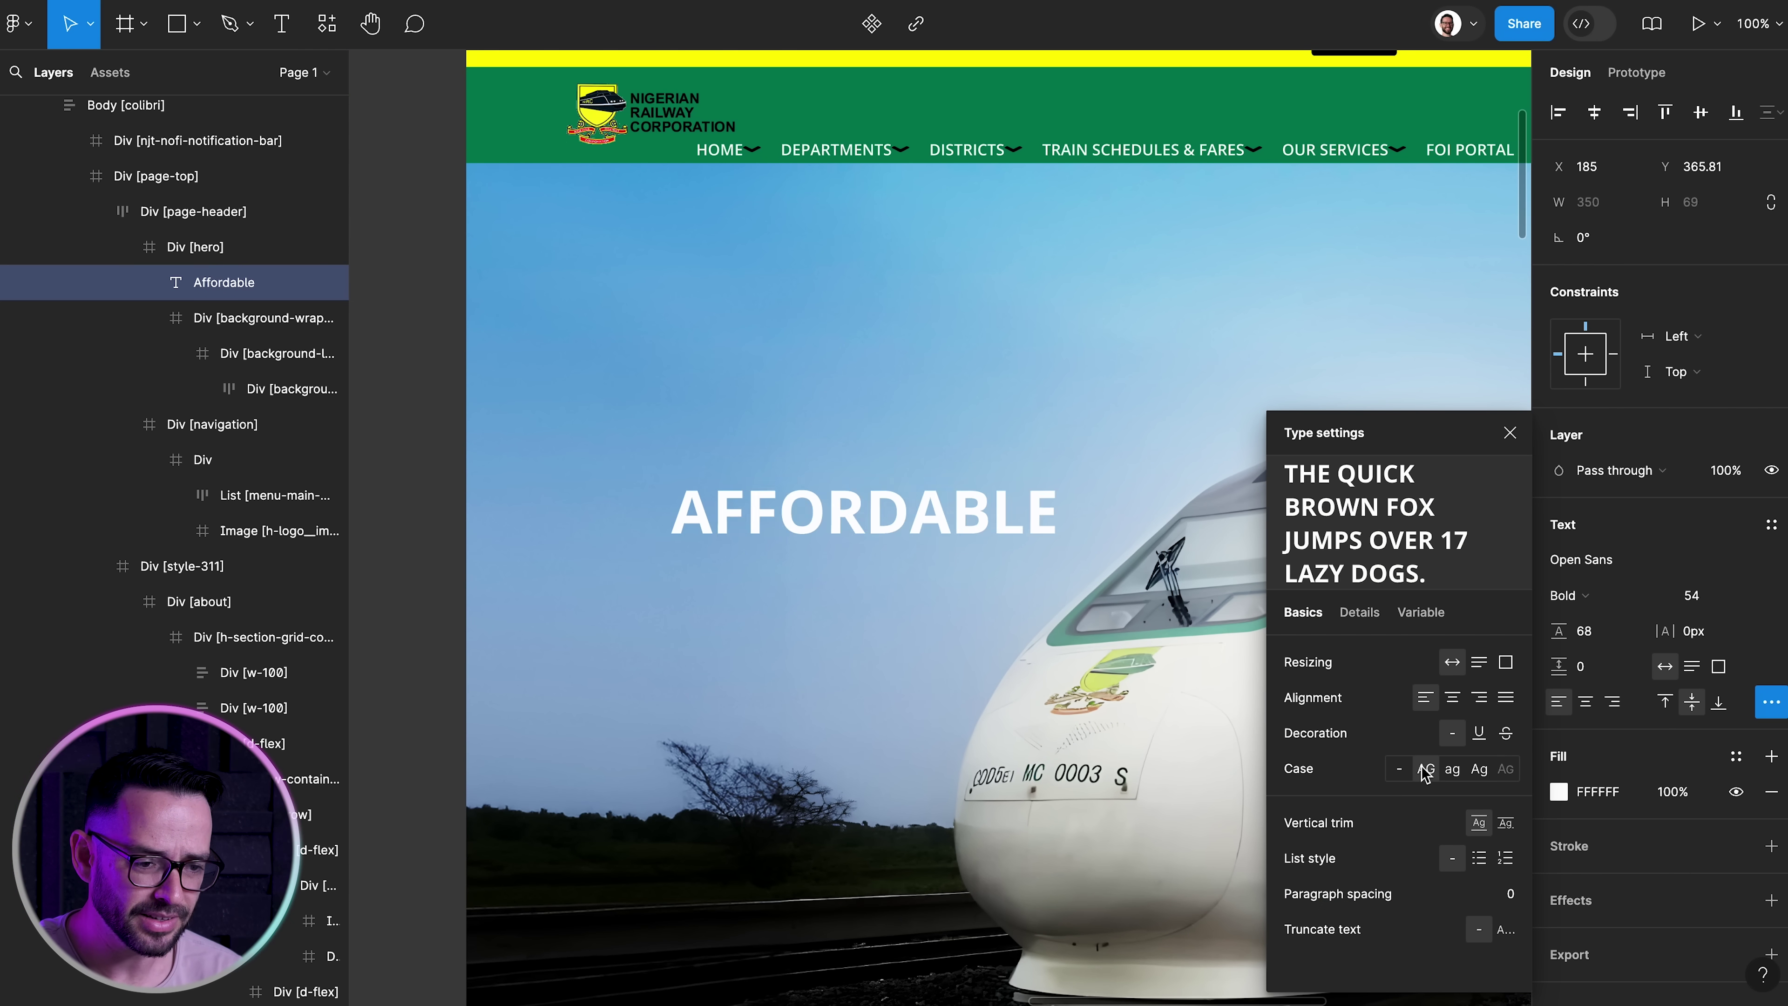
click(1507, 431)
click(1697, 595)
key(shift+Up)
key(shift+Up)
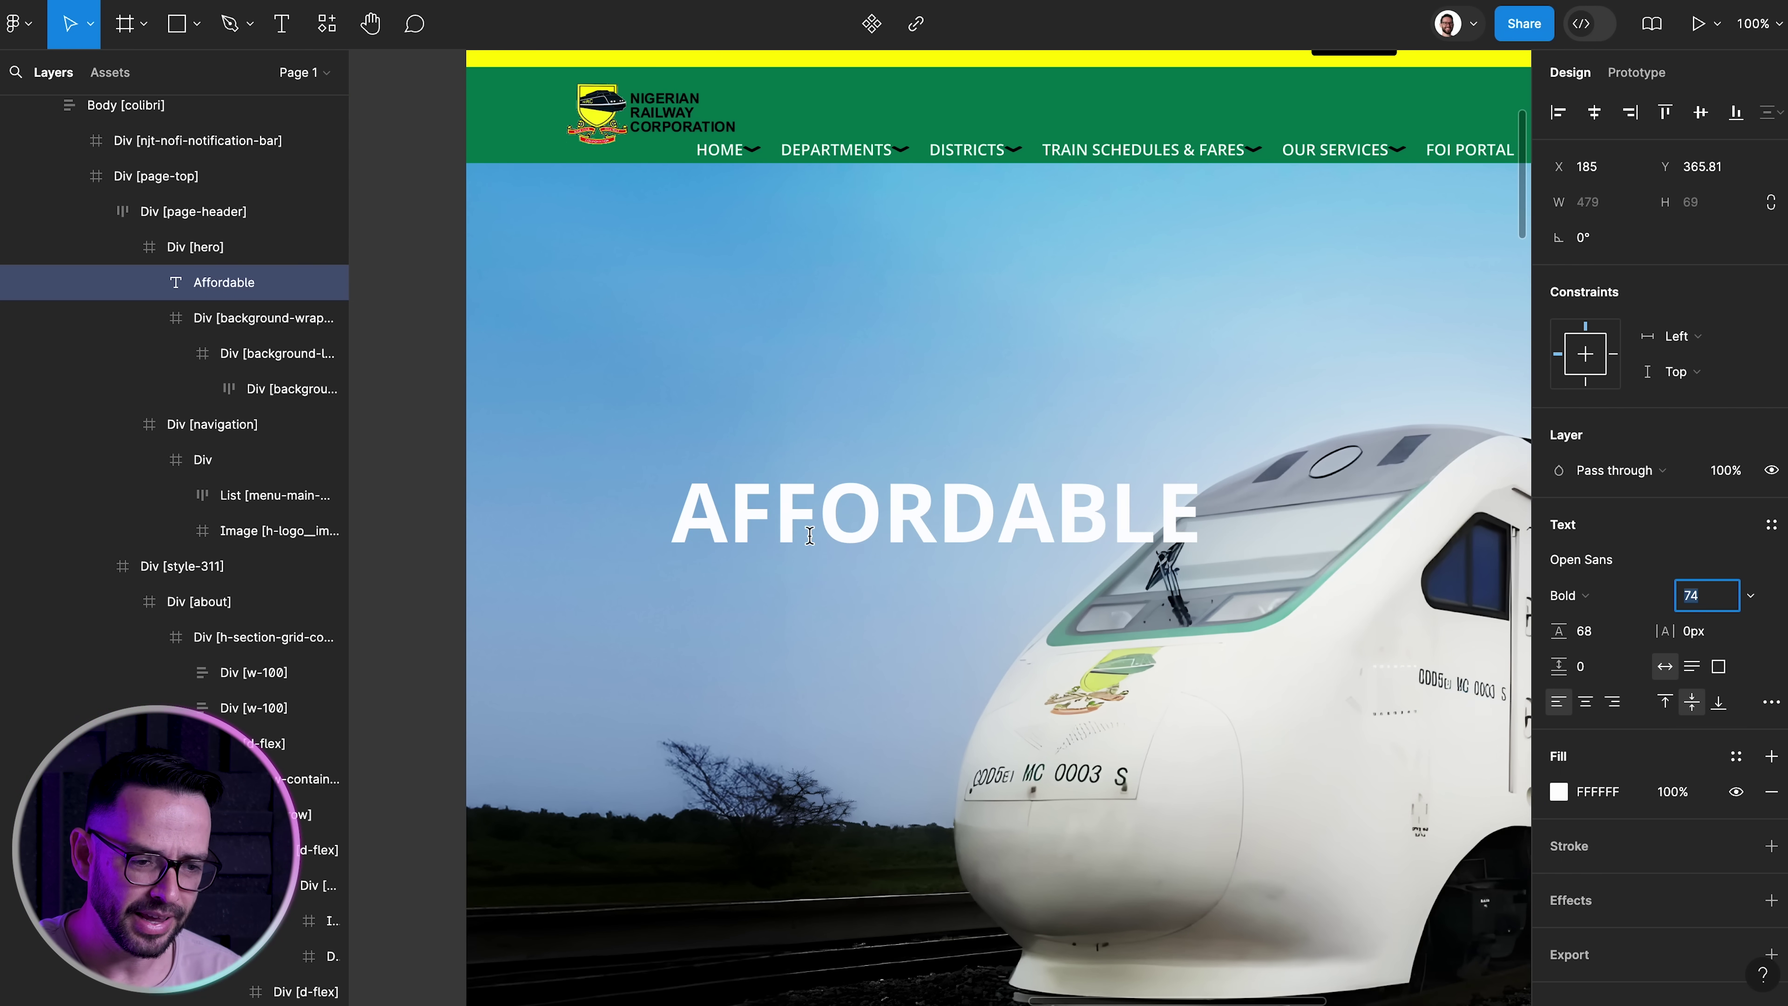
Set the heading's letter spacing to -3px and move it to about X 83, Y 392
click(1698, 633)
key(Down)
key(Down)
key(Down)
drag(862, 527, 750, 555)
Try a black (000000) fill on the AFFORDABLE heading and undo it
click(1560, 791)
drag(1479, 648, 1629, 792)
click(1511, 369)
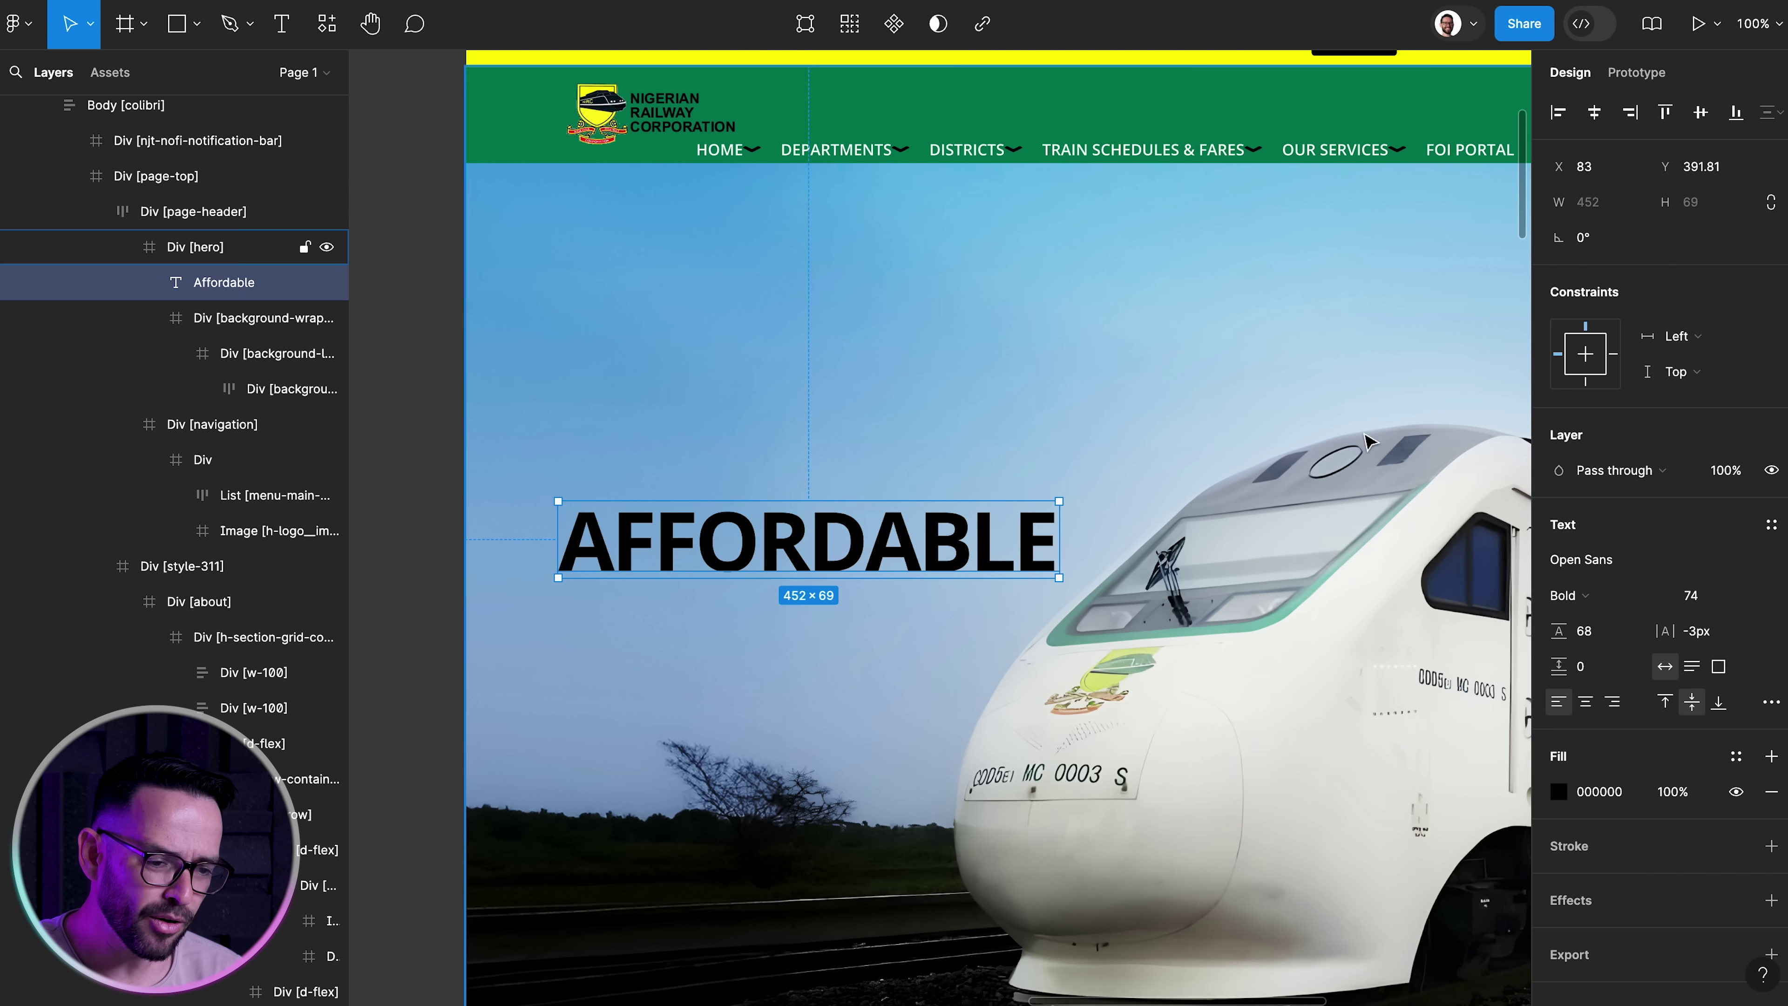
key(super+z)
Enlarge the AFFORDABLE heading to font size 114 and move it to about X 102, Y 298
click(1708, 592)
key(shift+Up)
key(shift+Up)
key(shift+Up)
key(shift+Up)
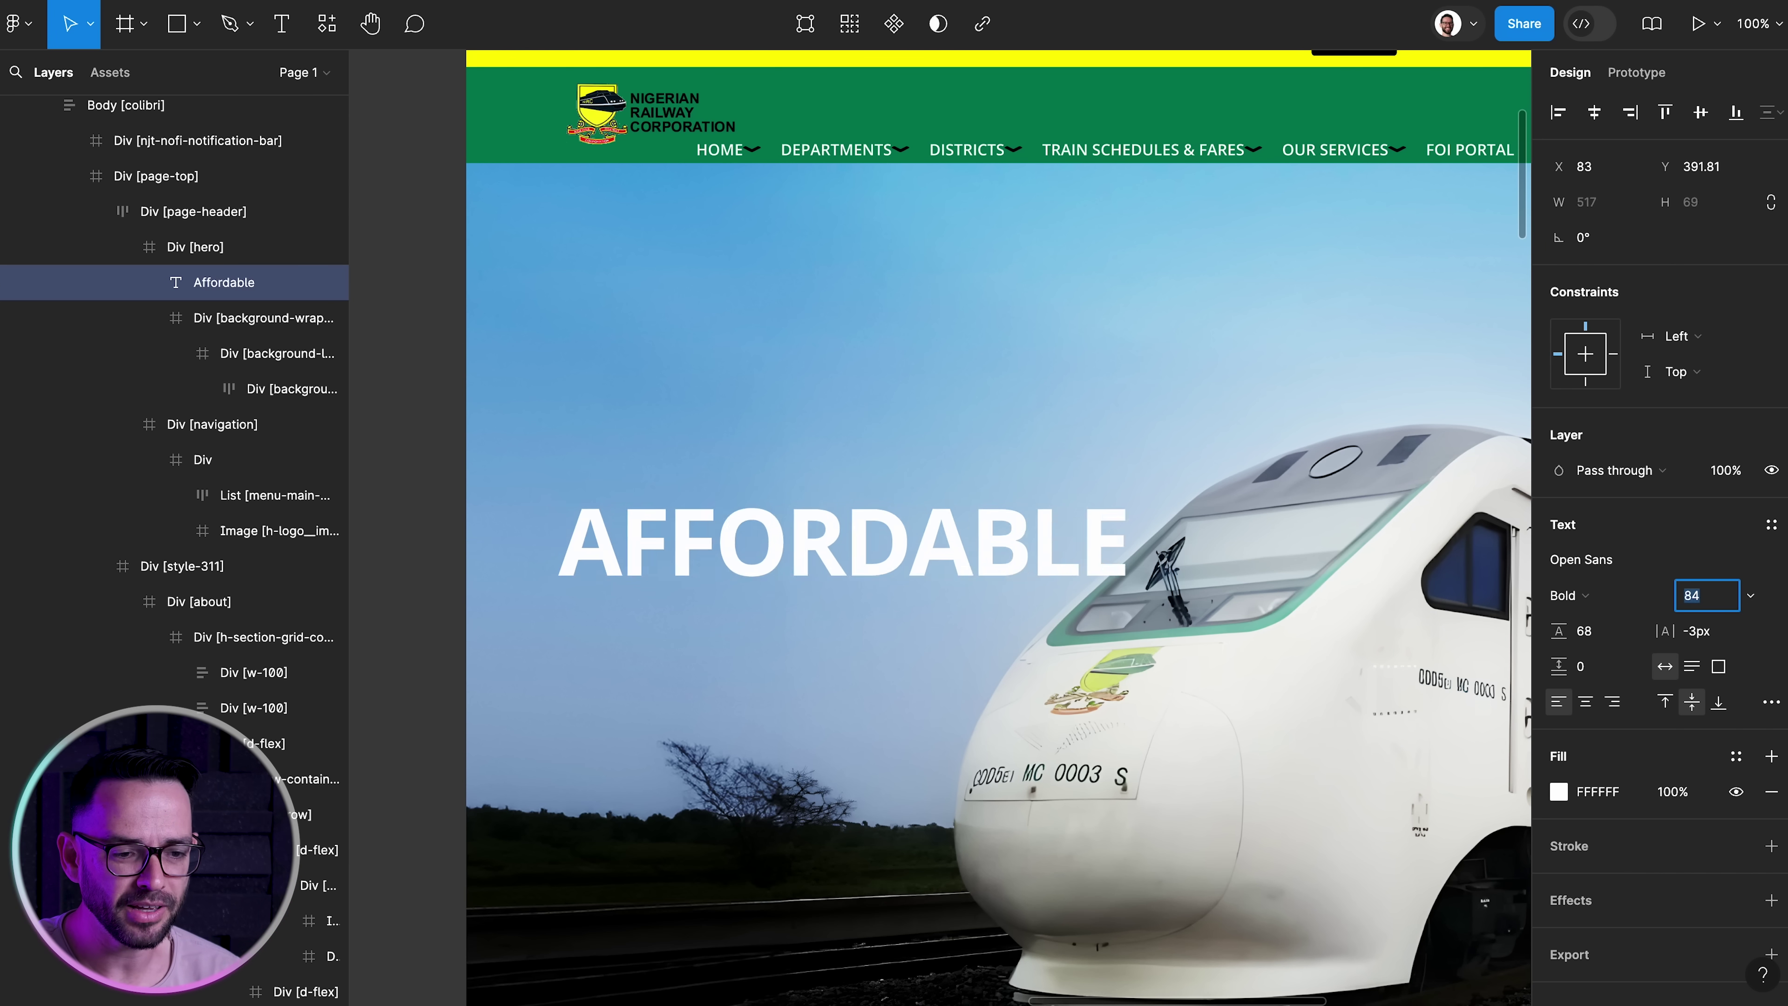
drag(948, 543, 931, 436)
scroll(756, 465, up, 2)
scroll(878, 494, down, 1)
scroll(902, 496, right, 3)
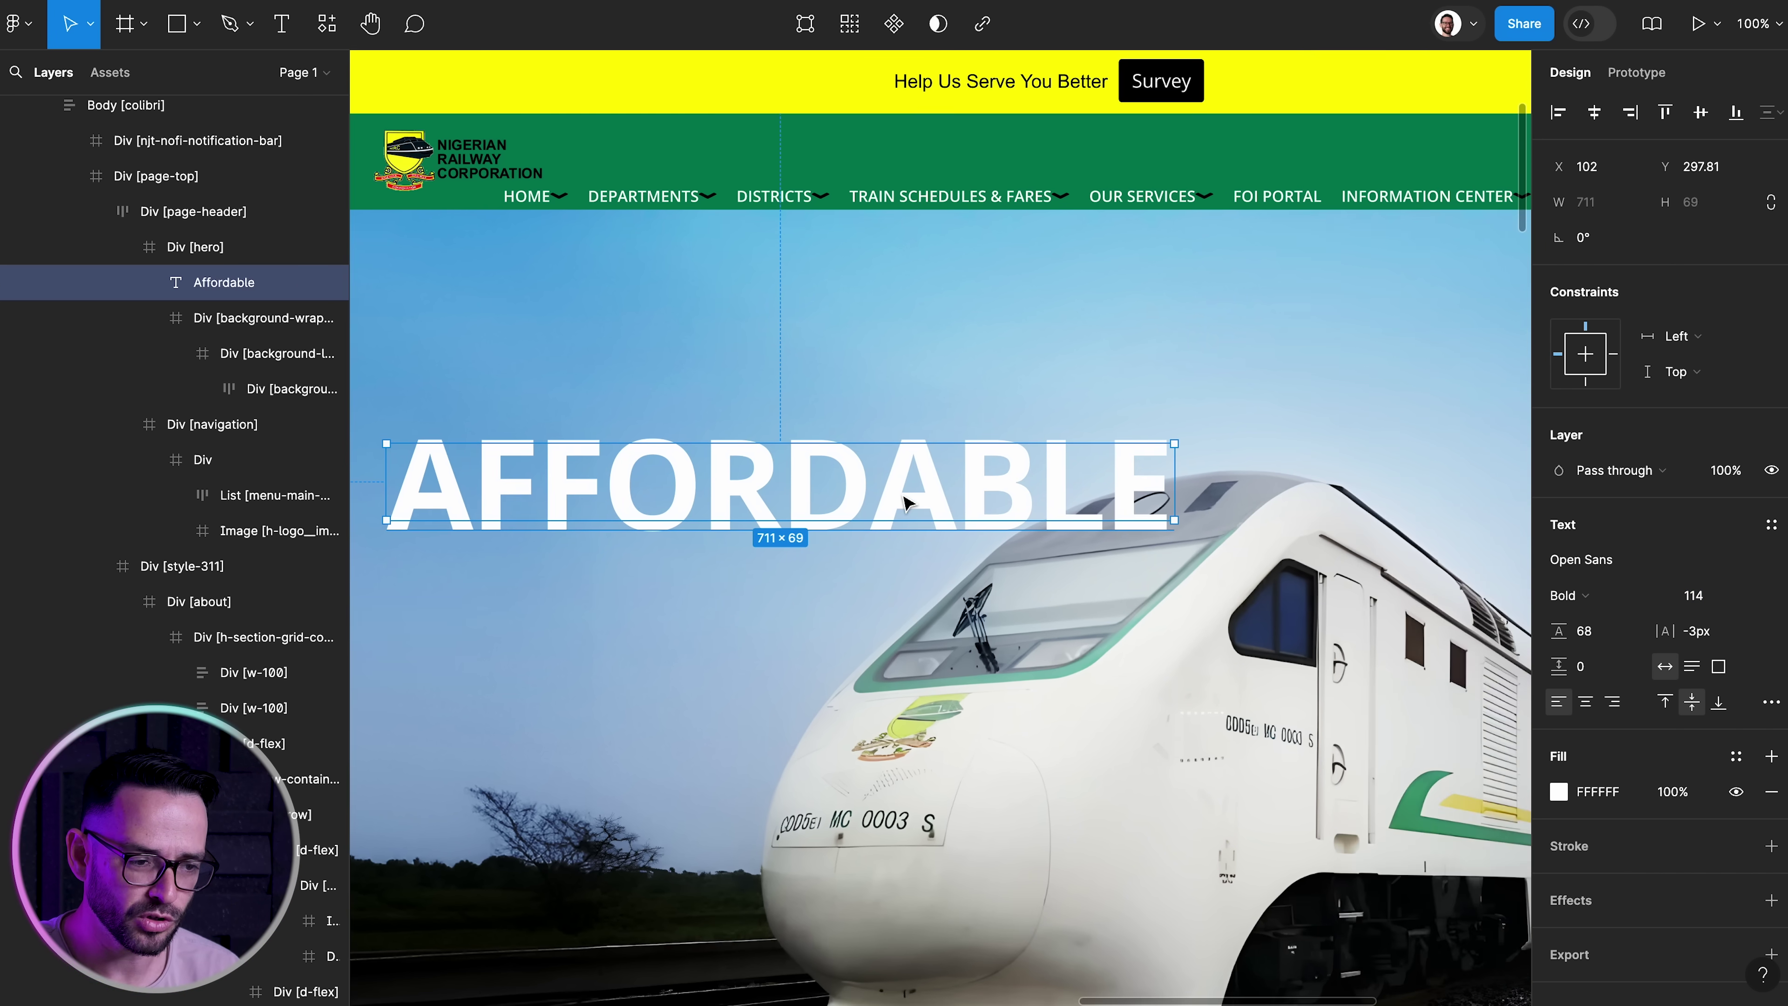
Reposition the hero train image within its frame to X -81, Y 55.81
key(super+minus)
super+click(1030, 639)
drag(1031, 639, 1041, 639)
key(shift+Right)
key(shift+Right)
key(shift+Right)
key(shift+Right)
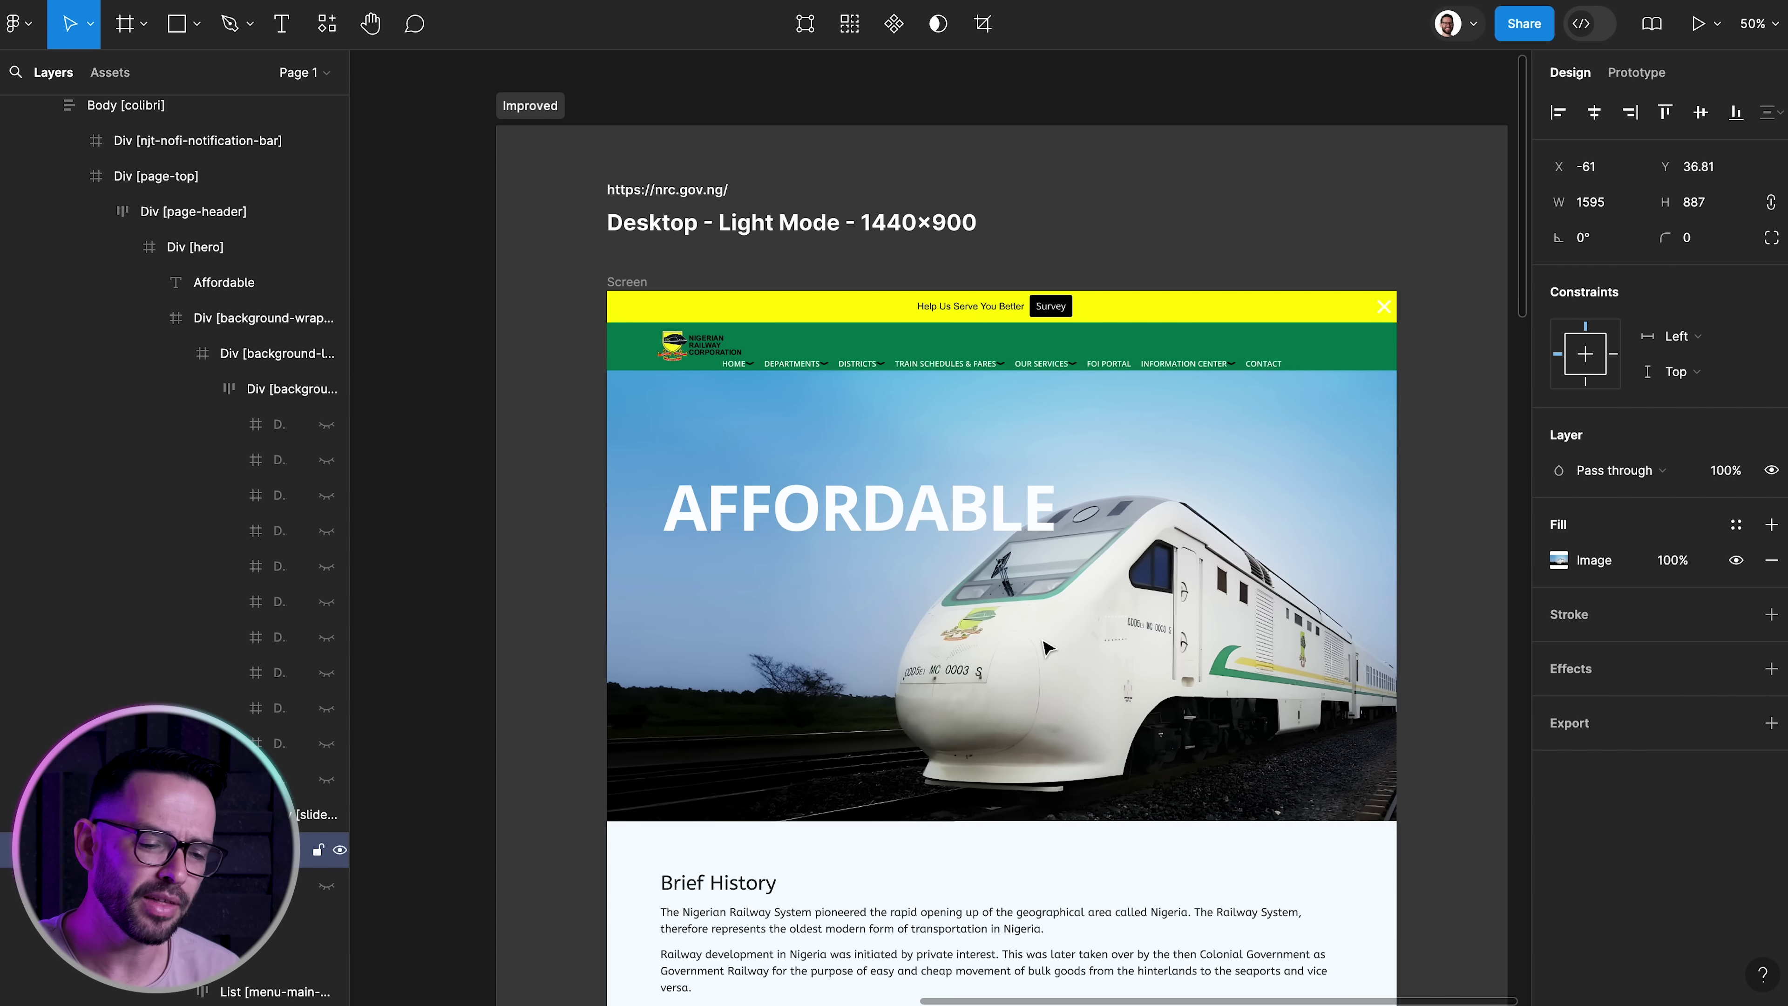
key(Down)
key(Down)
key(Down)
key(Down)
key(Down)
key(Down)
key(Down)
key(Down)
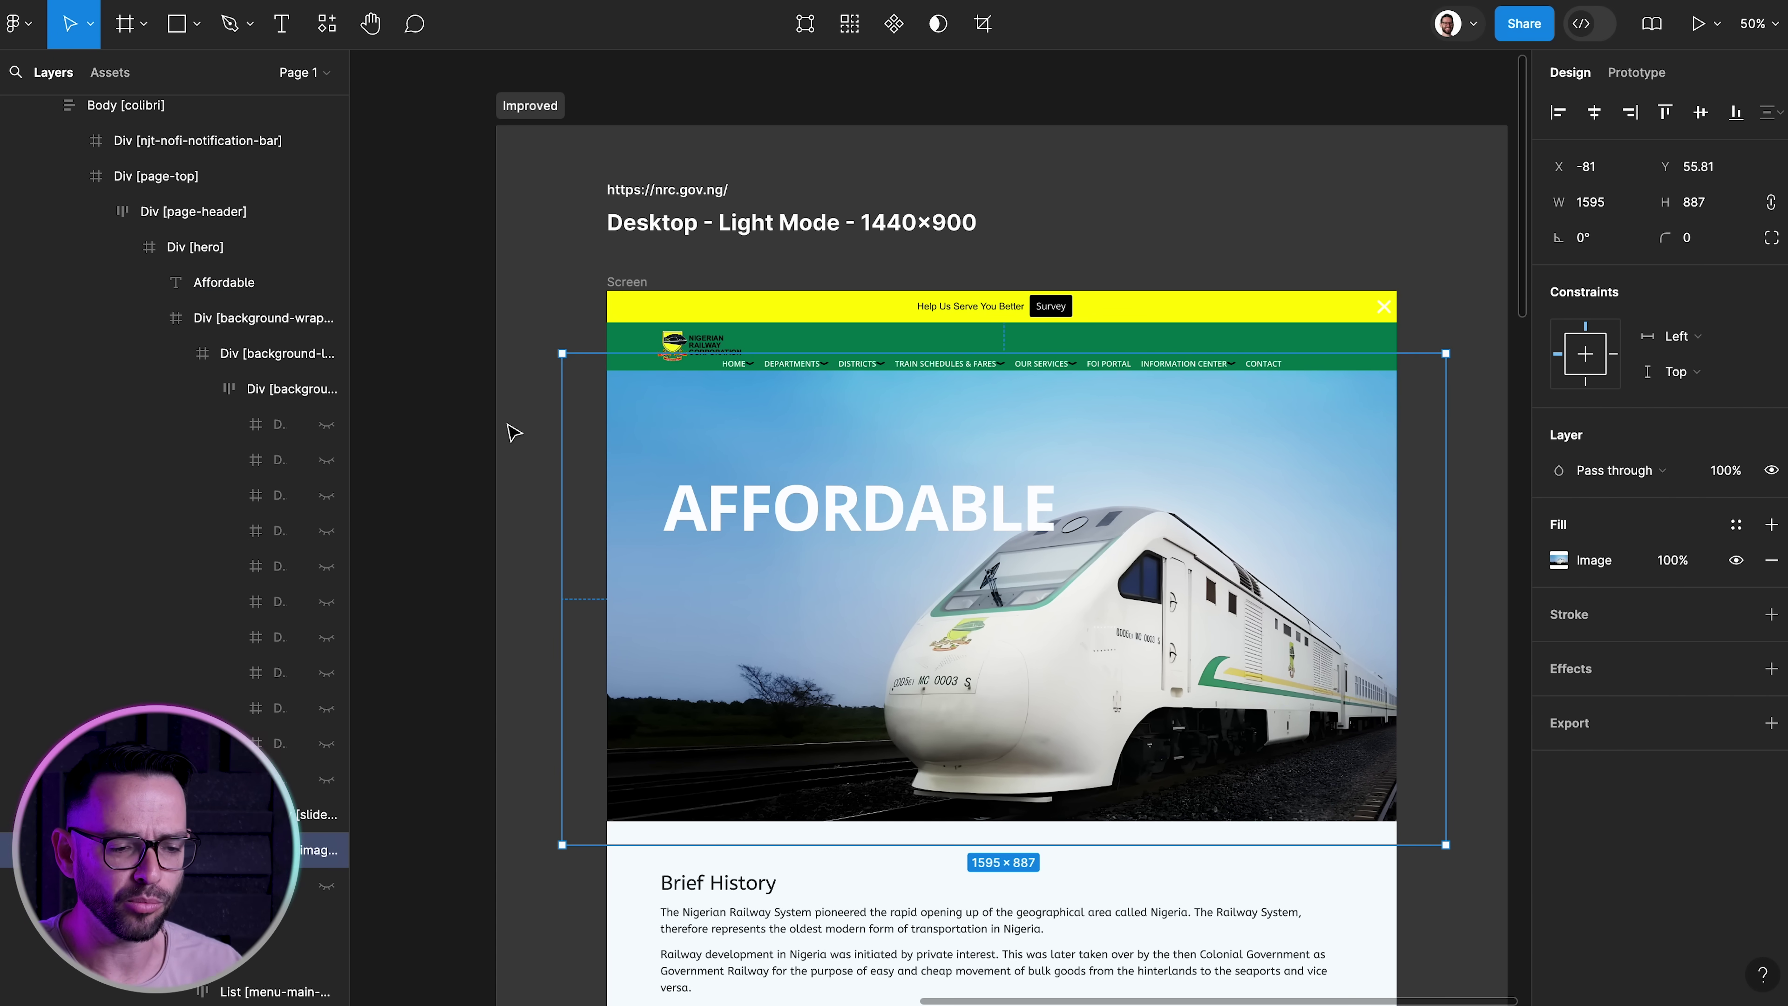
click(508, 424)
Duplicate the AFFORDABLE heading above the original and set the copy's font size to 50
key(super+plus)
scroll(761, 521, up, 1)
drag(762, 533, 767, 400)
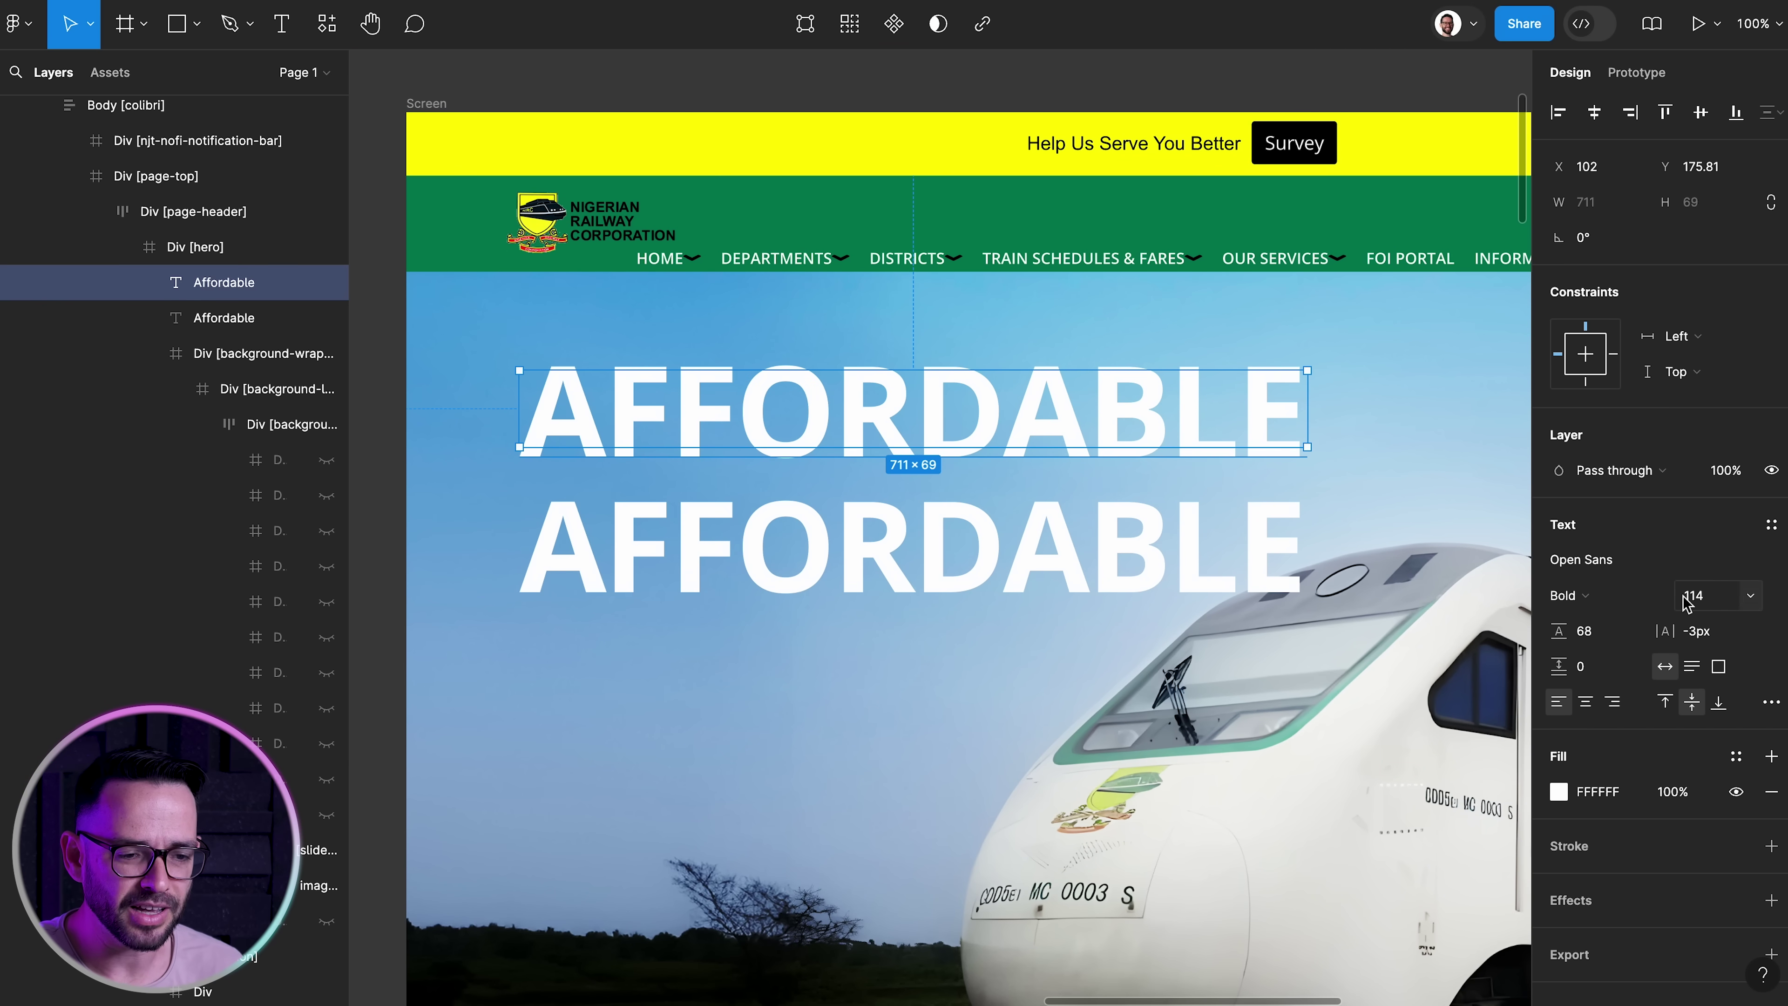
click(1689, 596)
text(50)
key(Return)
Replace the duplicated heading's text with "Nigerian Railway is"
double_click(604, 408)
text(Nigerian Railw)
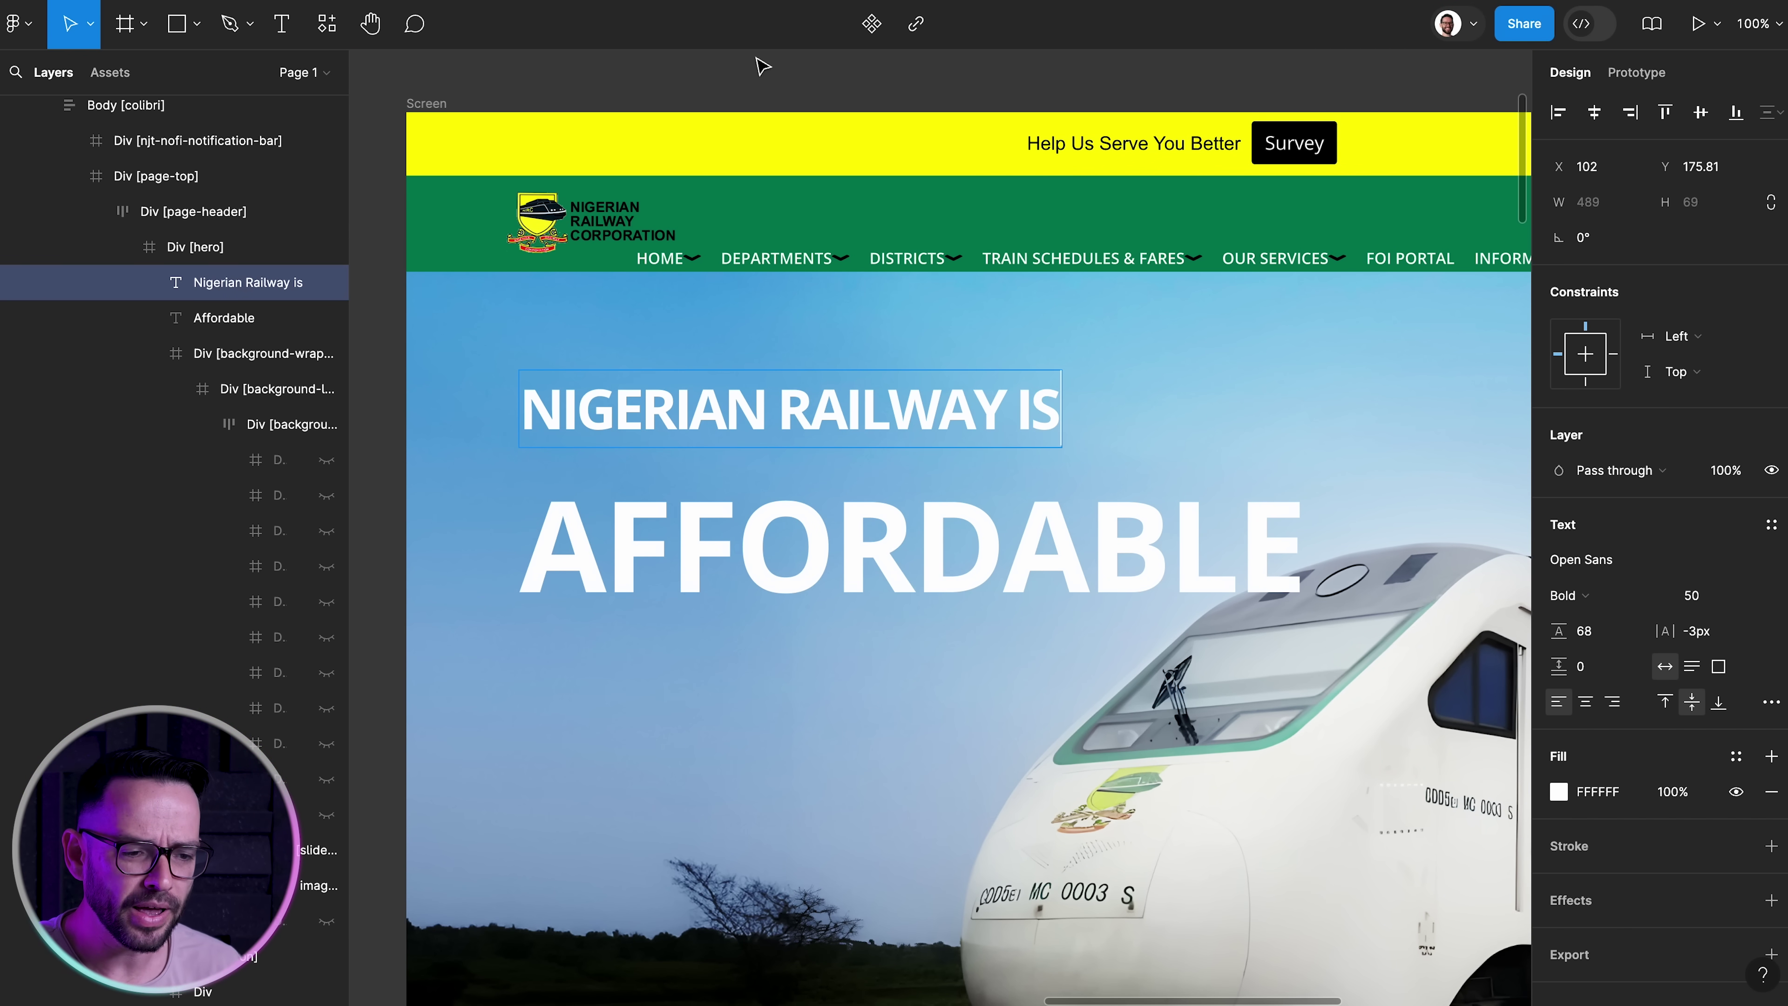
key(Escape)
Set the "Nigerian Railway is" line to font size 30 with 0px letter spacing
click(1691, 596)
key(shift+Down)
key(shift+Down)
key(shift+Down)
key(shift+Up)
click(1694, 631)
text(0)
key(Return)
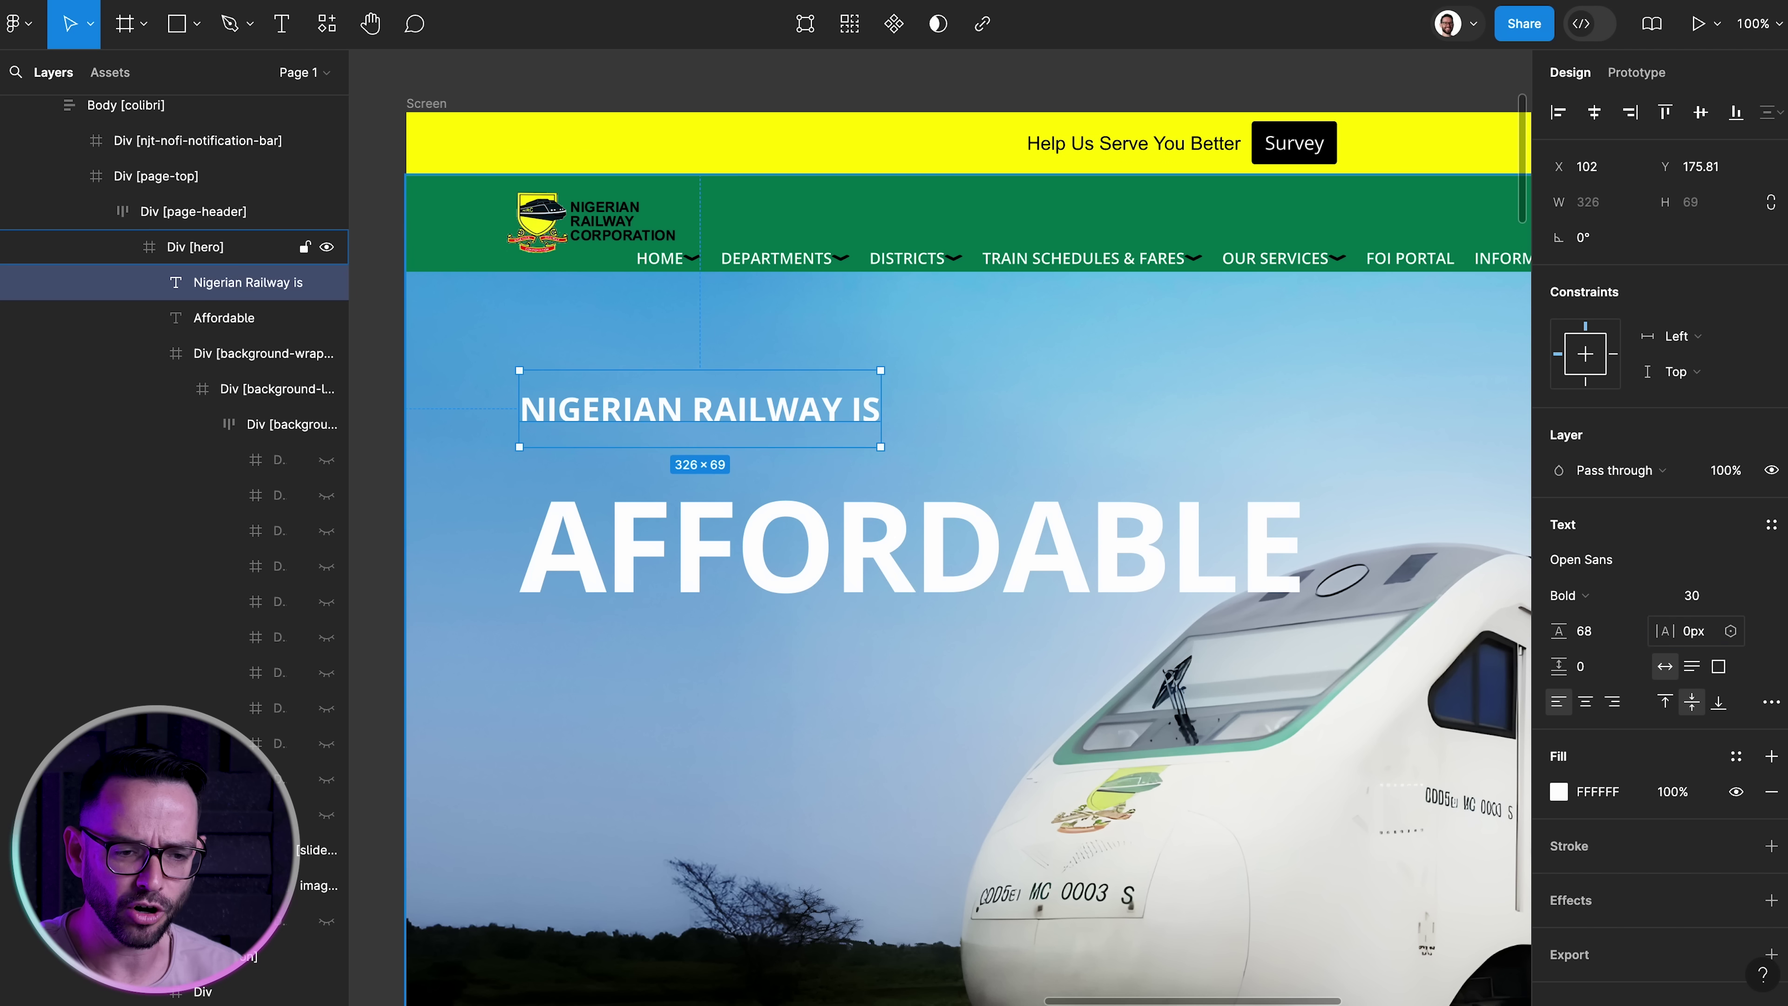
Reduce the "Nigerian Railway is" font size by 8 and place the line directly above AFFORDABLE, aligned with its left edge
click(1691, 596)
key(Down)
key(Down)
key(Down)
key(Down)
key(Down)
key(Down)
key(Down)
key(Down)
drag(565, 405, 609, 481)
click(627, 88)
key(minus)
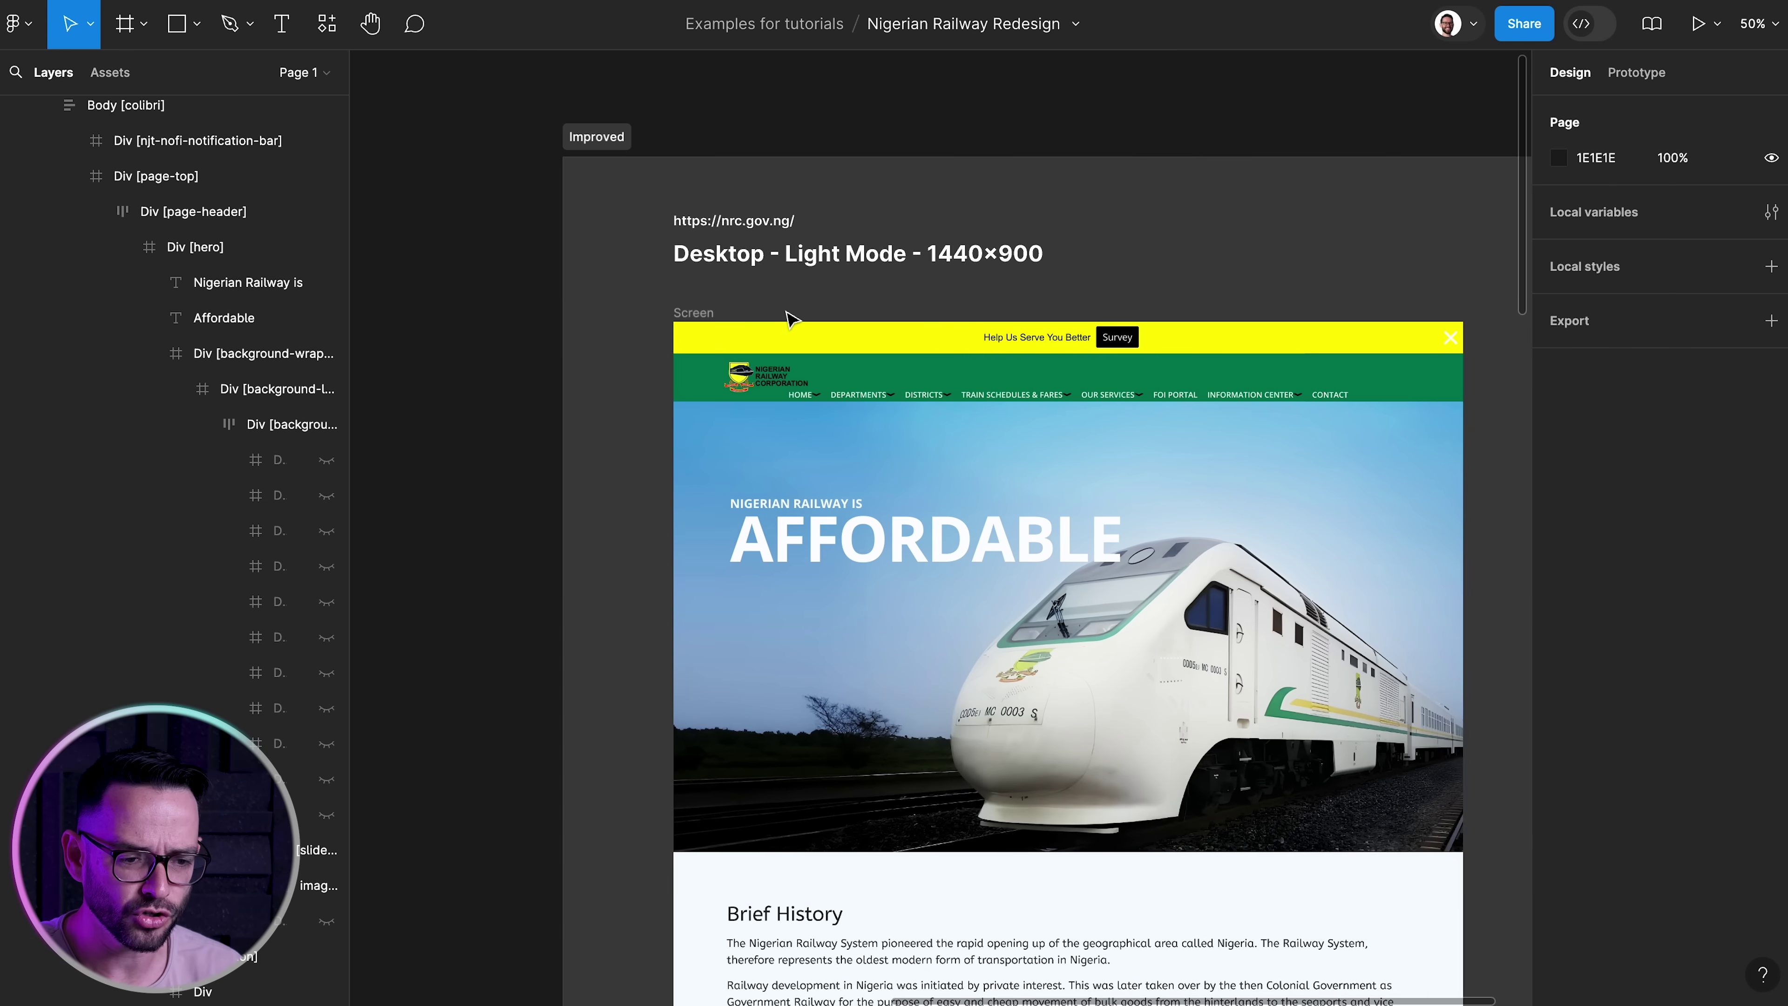
Switch to Photoshop, clear the full-image selection, select the train as the subject and copy it
click(781, 512)
key(super+Tab)
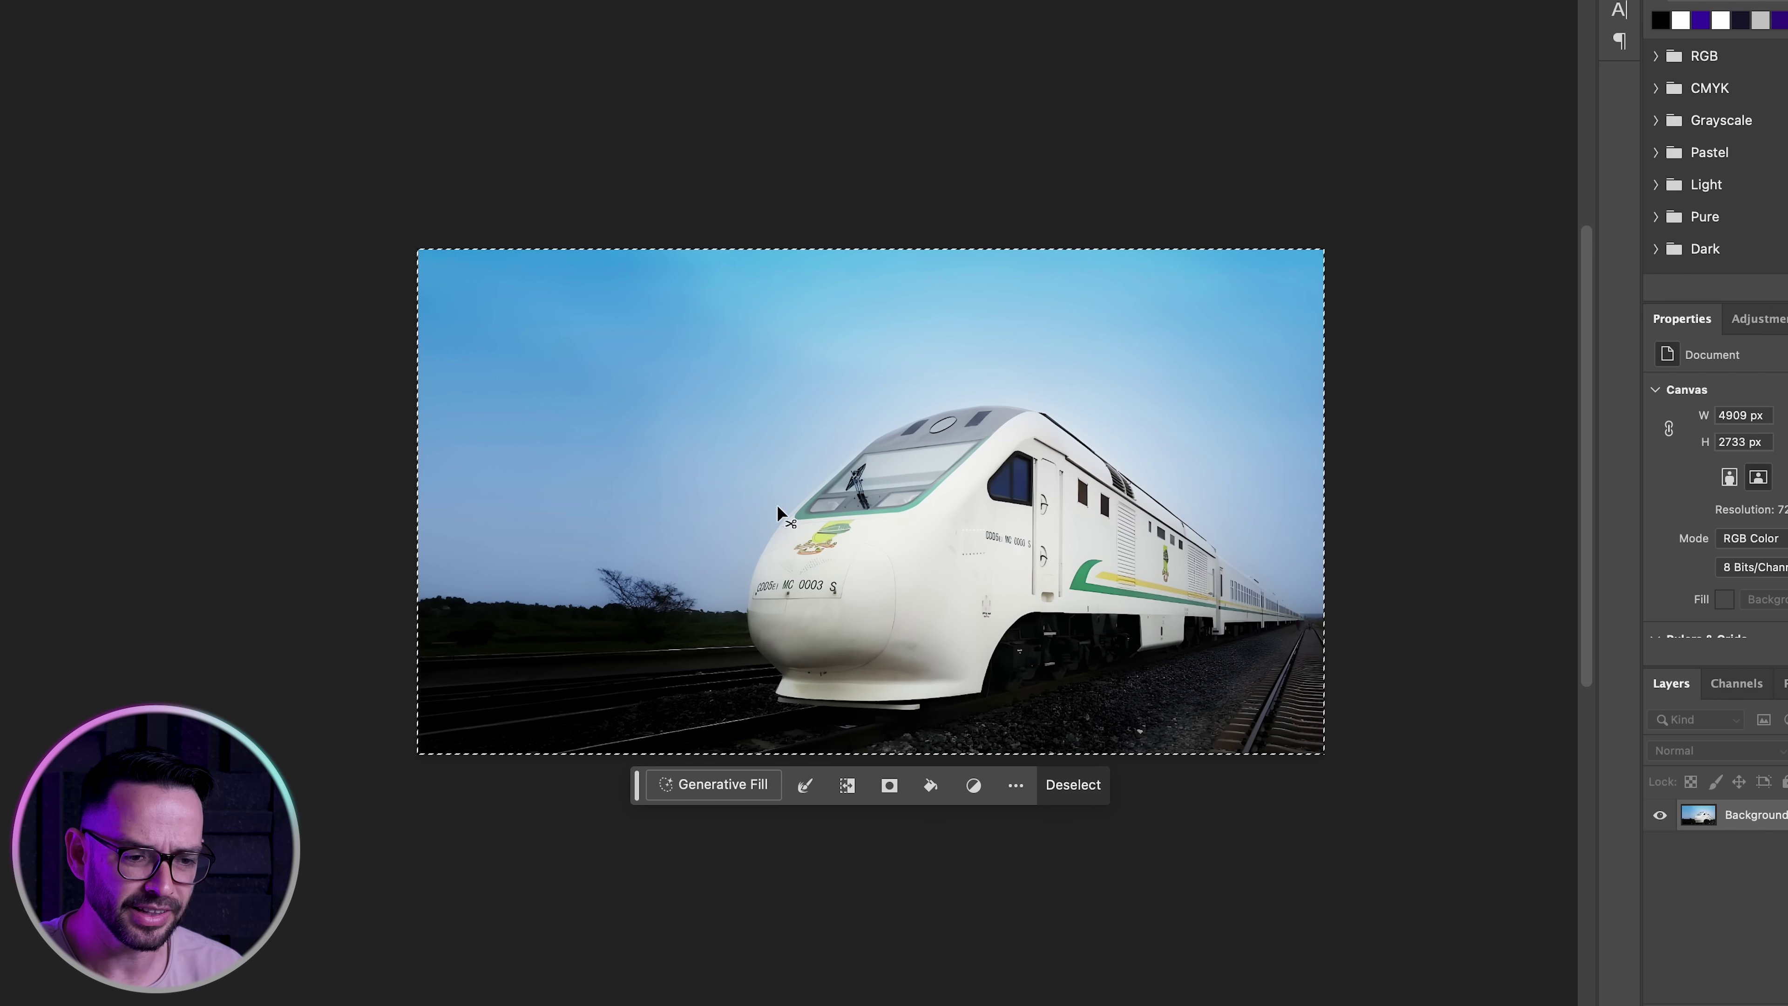
key(super+d)
click(725, 794)
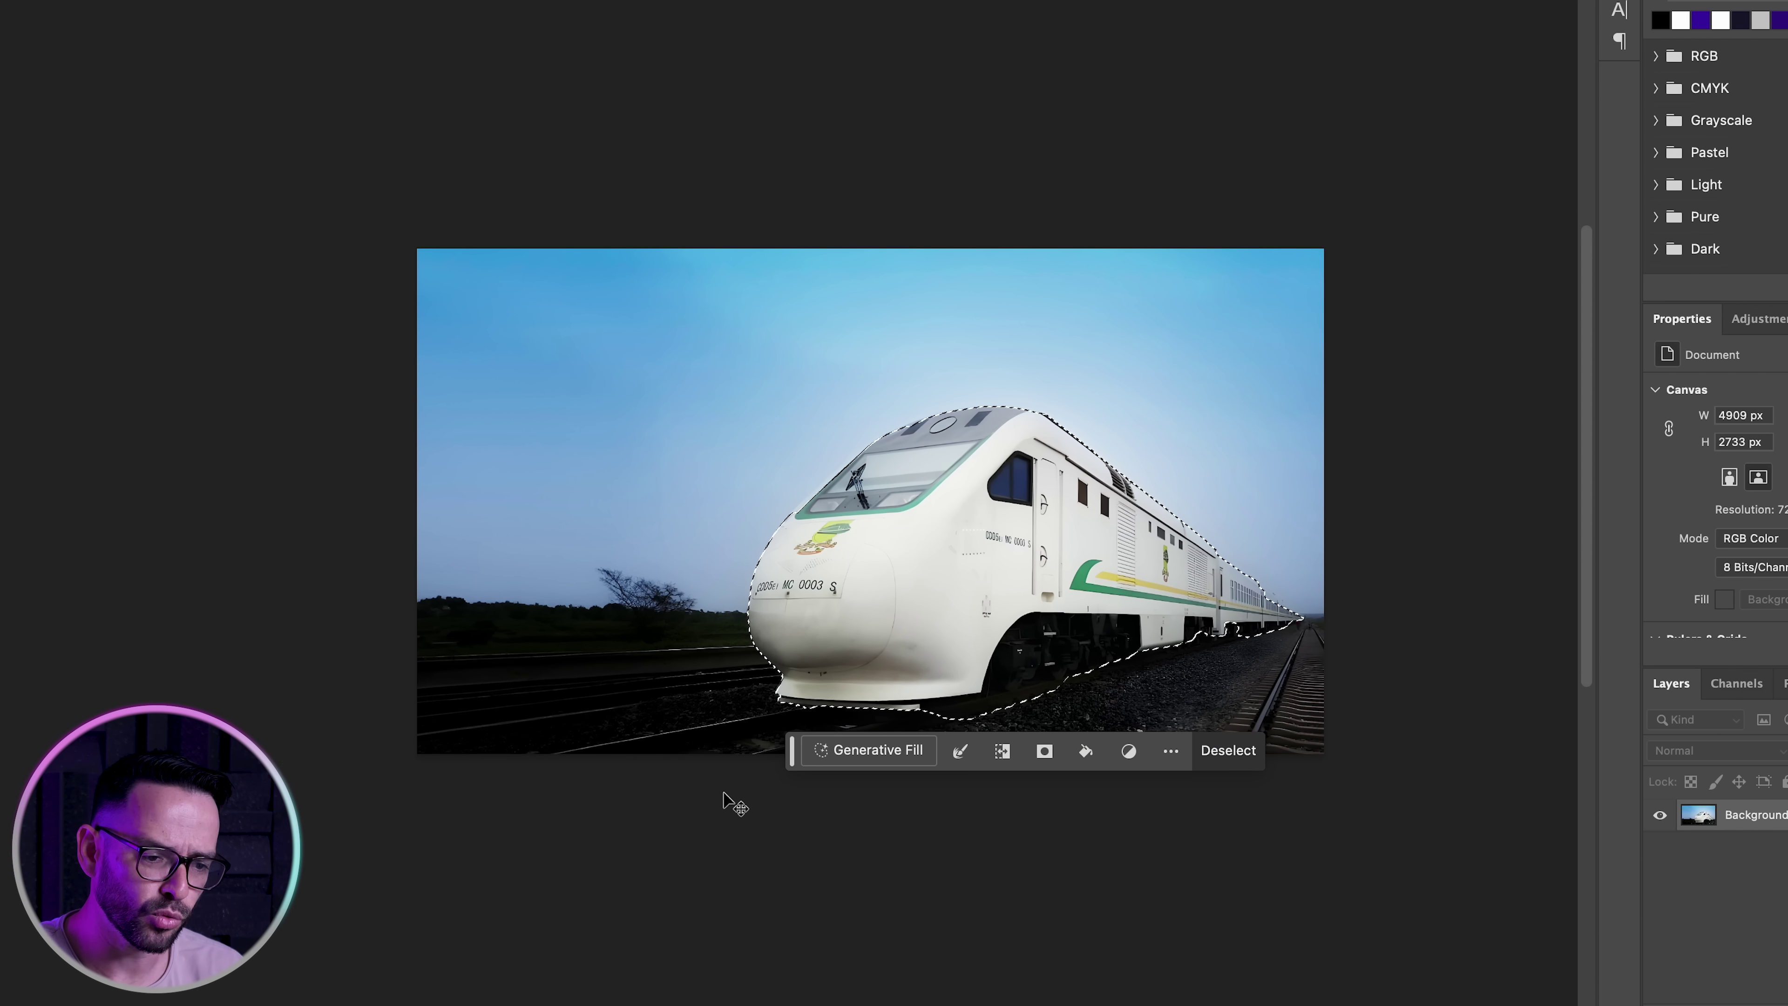
click(135, 1)
click(218, 20)
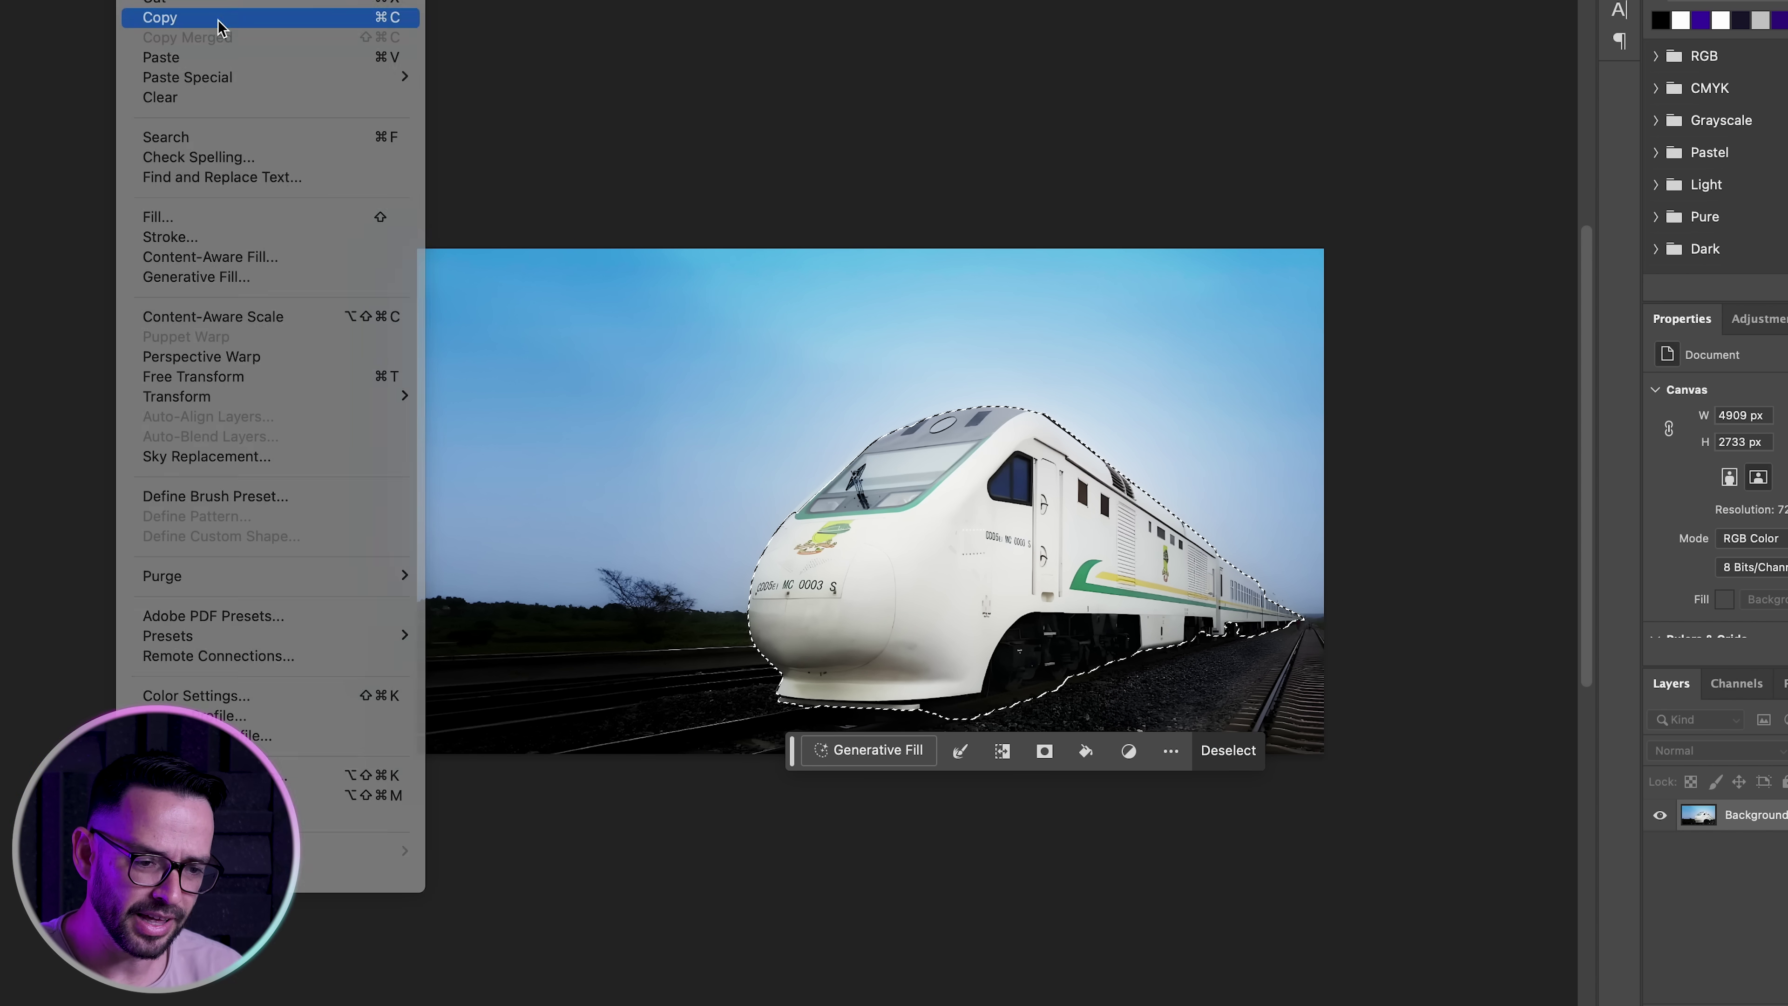
click(220, 26)
Switch to Figma, paste the train cutout in front of the AFFORDABLE heading and scale it to about 925 x 522 px over the hero train
key(super+Tab)
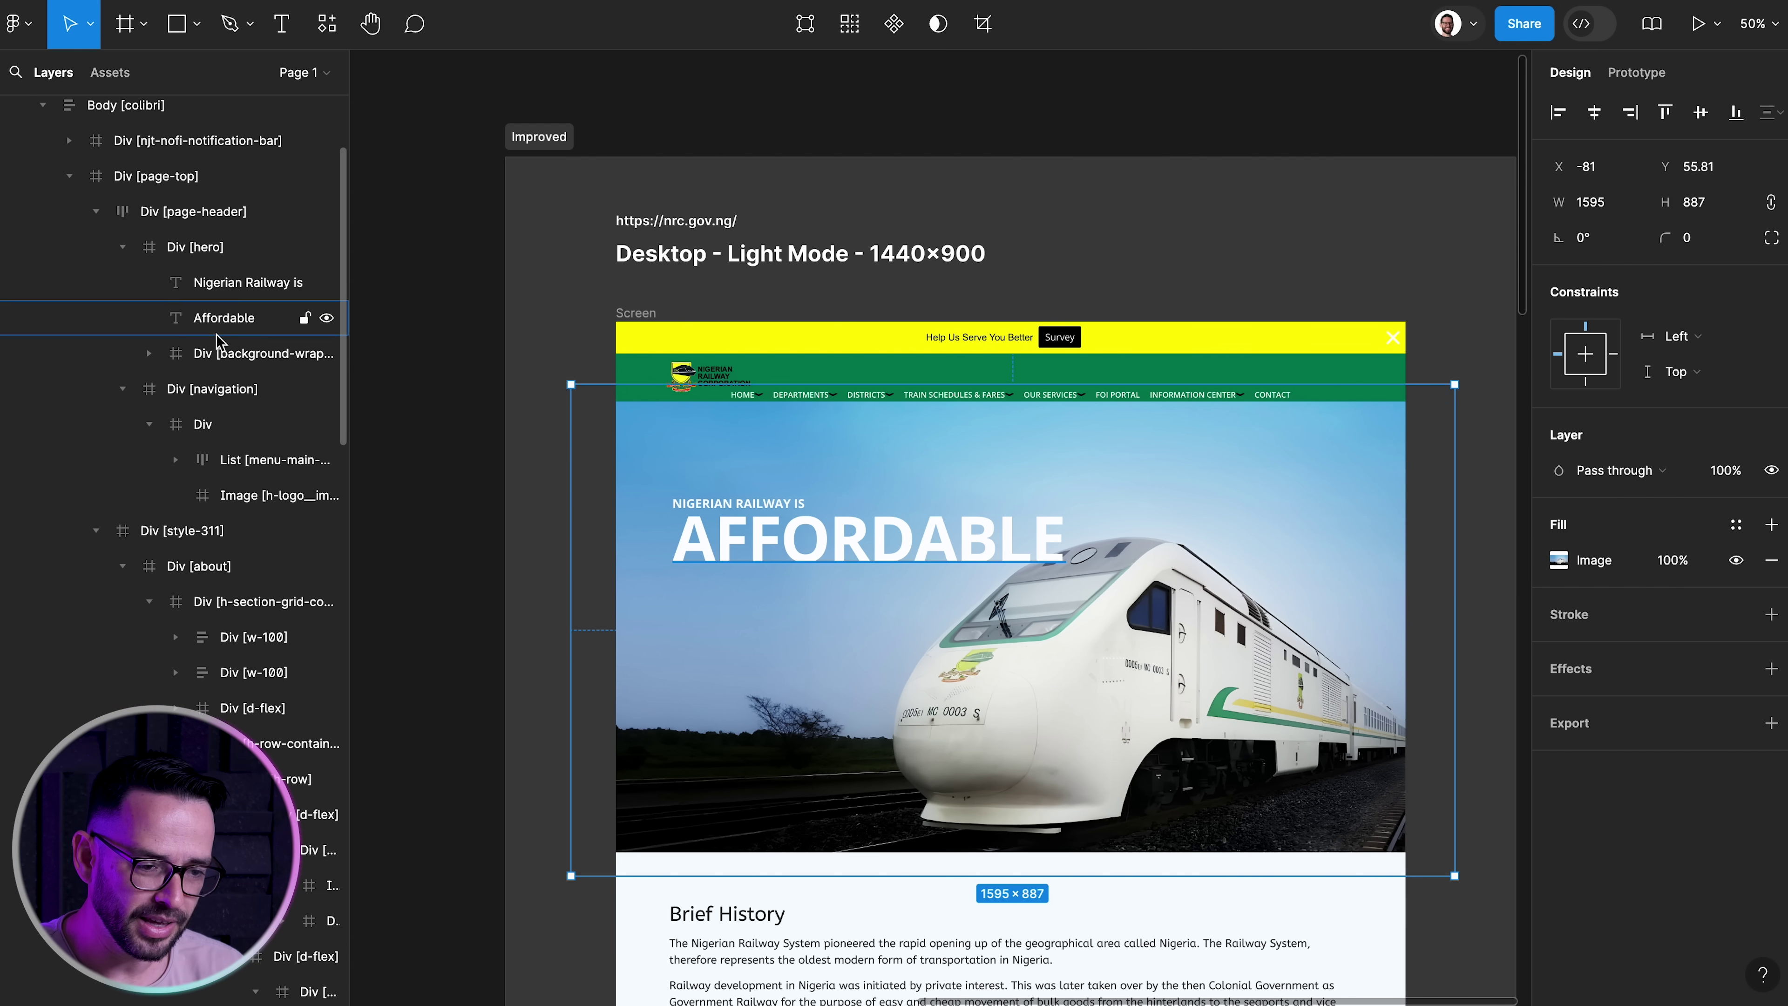
key(super+v)
scroll(465, 135, left, 3)
drag(376, 129, 1030, 497)
scroll(1056, 521, right, 7)
key(super+minus)
drag(1195, 809, 977, 788)
key(plus)
drag(464, 490, 531, 529)
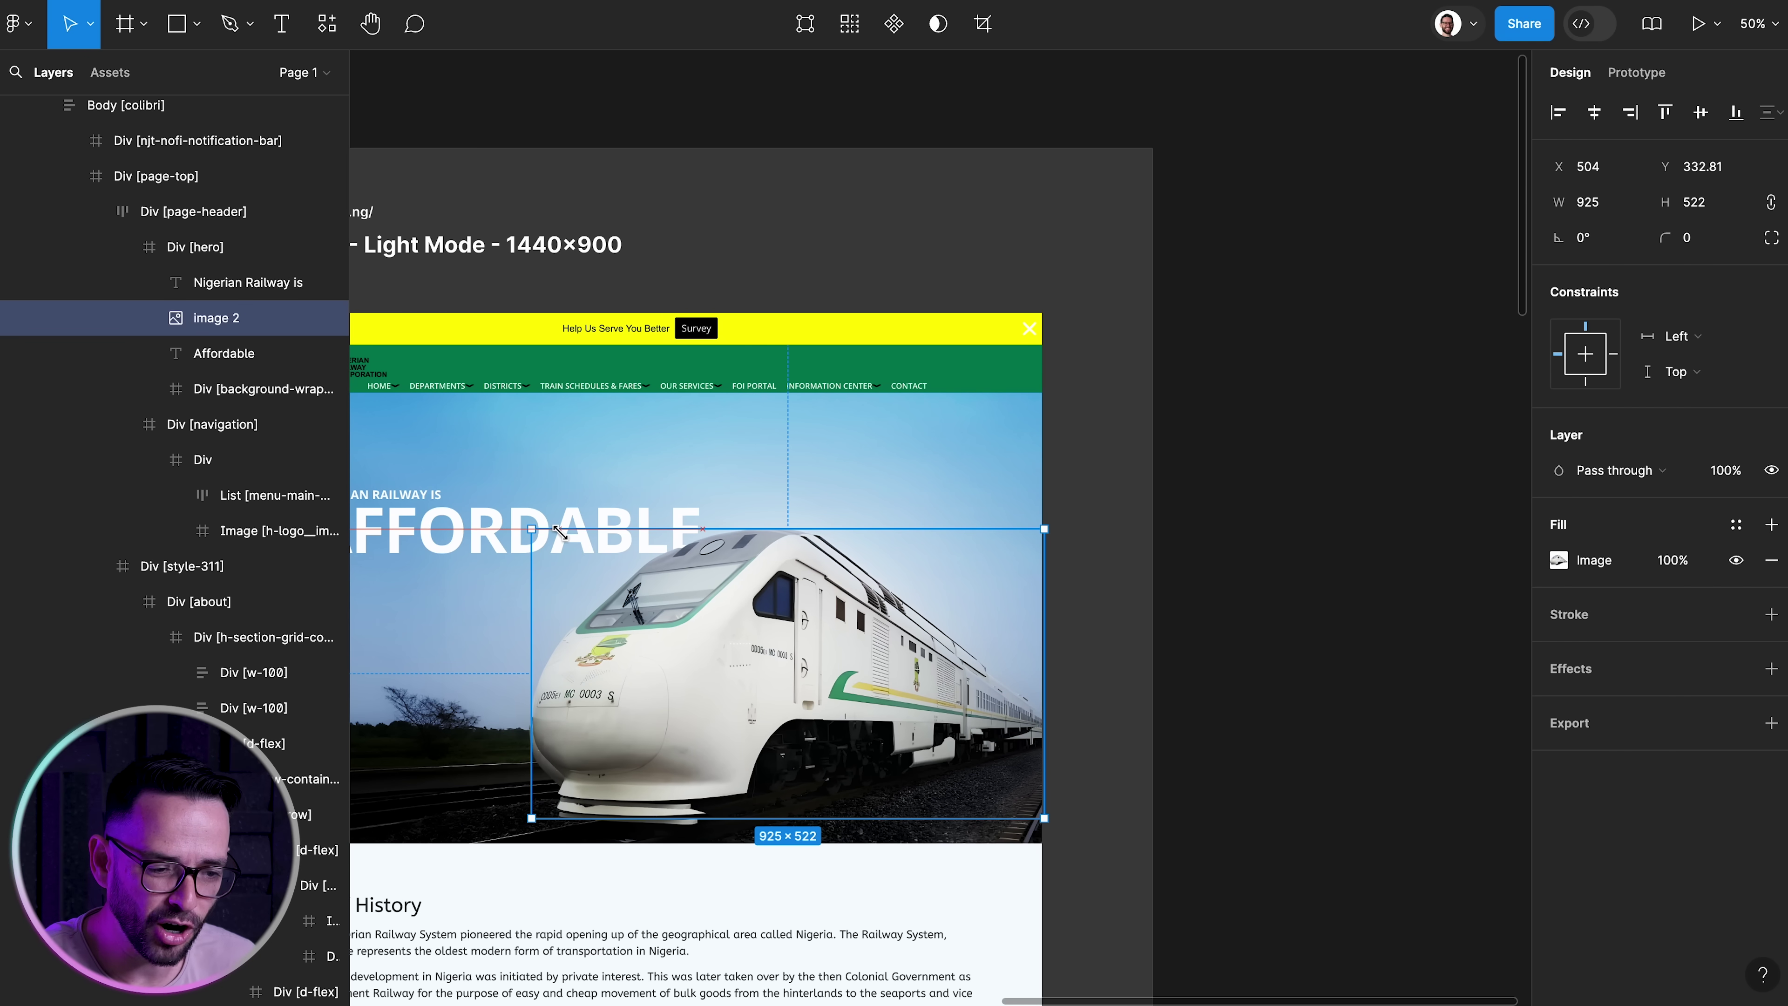
Align the train cutout with the train behind it, enlarging it to about 979 x 552 px at X 501, Y 326
key(shift+Down)
key(shift+Down)
key(shift+Down)
key(shift+Up)
key(shift+Up)
drag(531, 820, 514, 833)
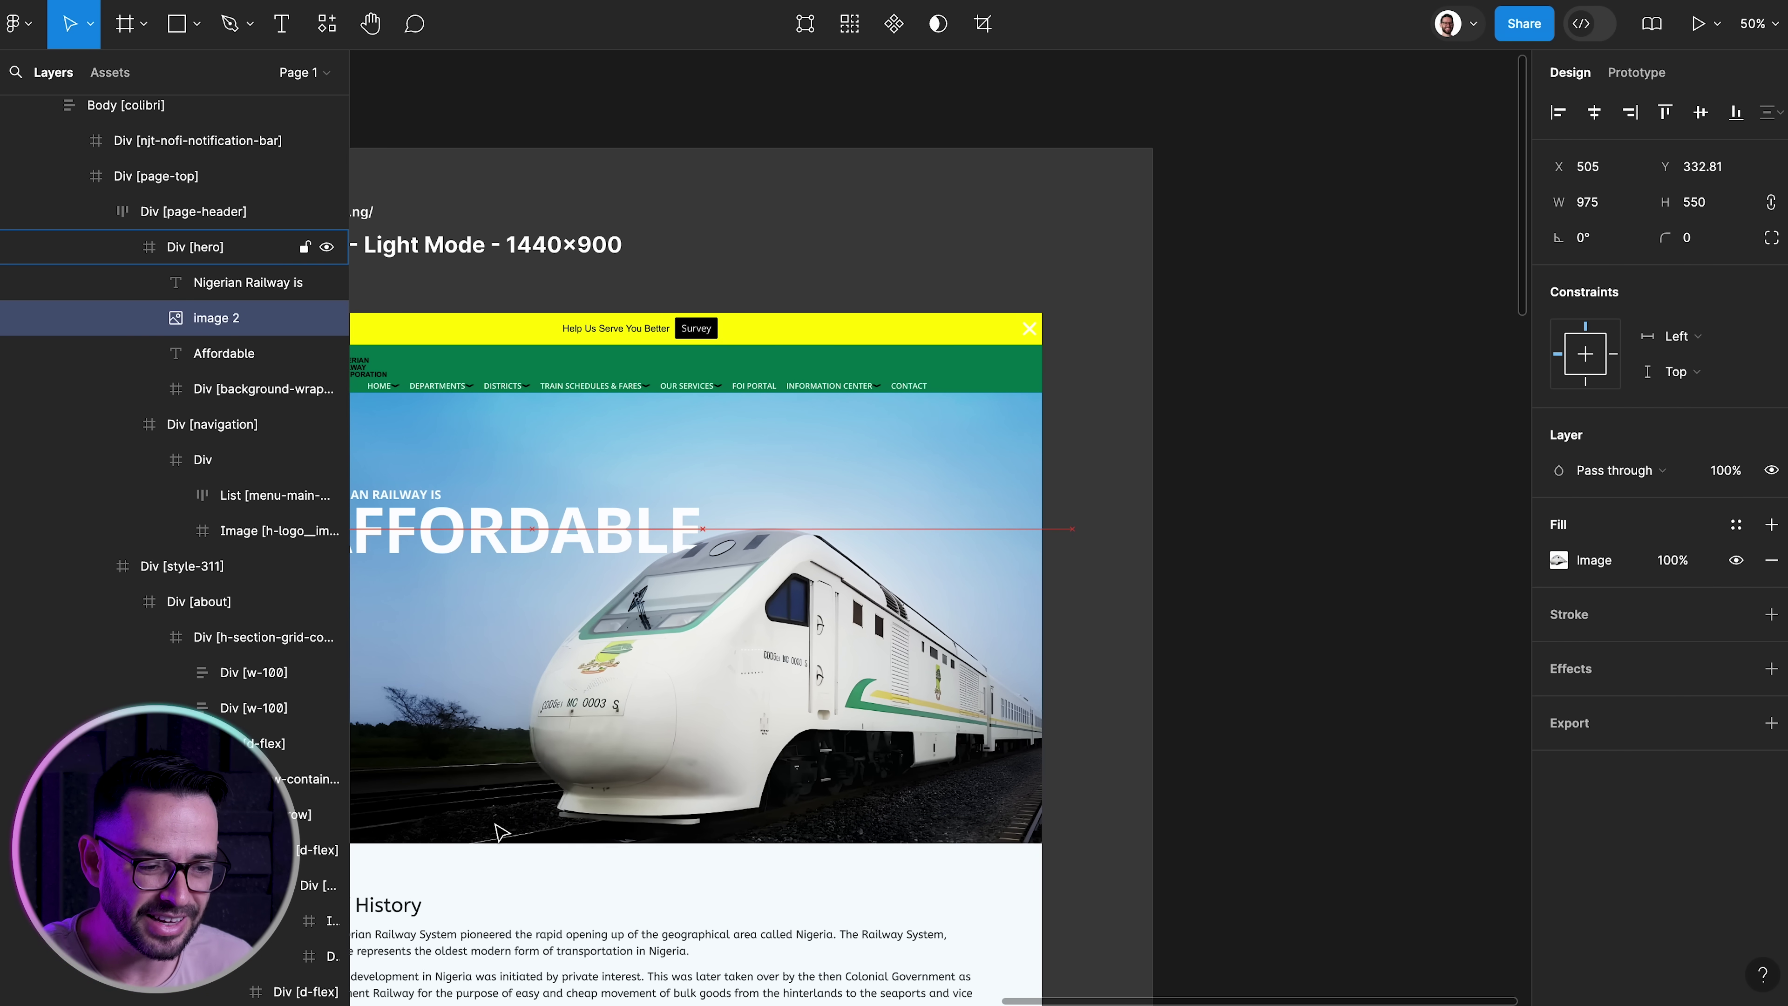
mouse_move(1070, 828)
mouse_down()
mouse_move(1082, 838)
mouse_move(1068, 829)
mouse_up()
drag(959, 783, 957, 778)
scroll(957, 779, left, 3)
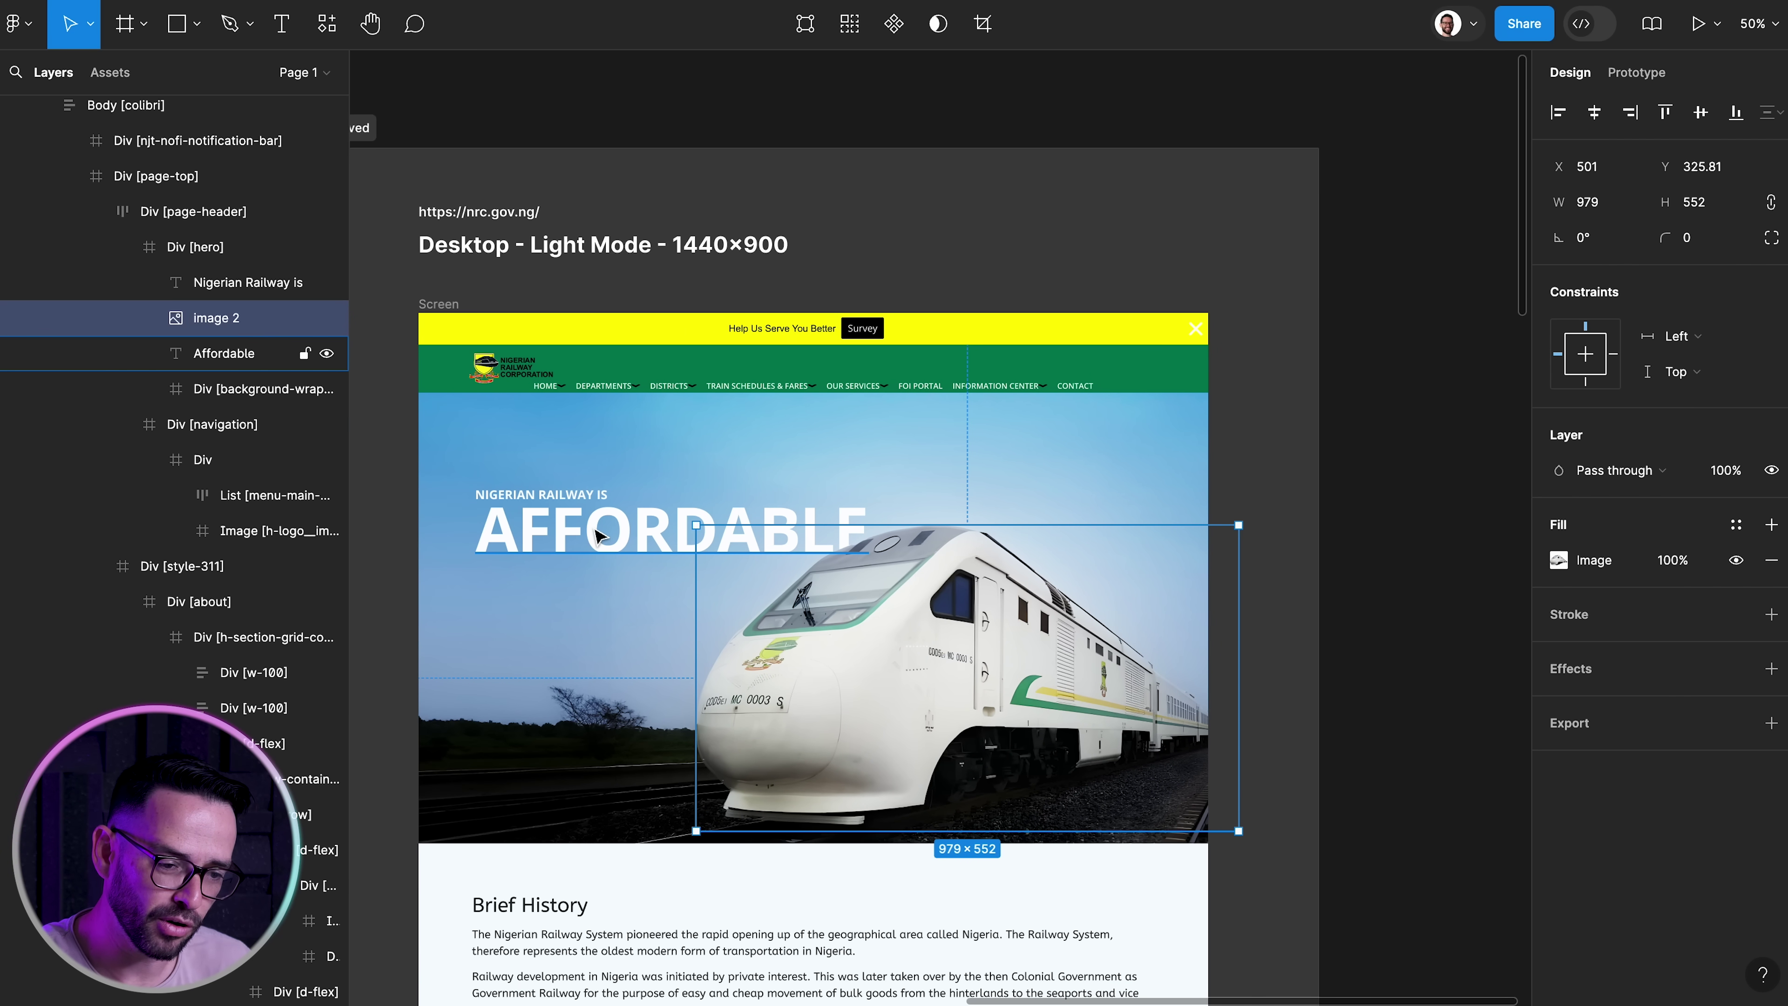
Draw a 300 x 300 px ellipse over the end of AFFORDABLE and place it between the heading and the train cutout
click(1238, 495)
key(o)
mouse_move(777, 511)
mouse_down()
mouse_move(962, 697)
mouse_move(943, 678)
mouse_up()
drag(296, 923, 260, 334)
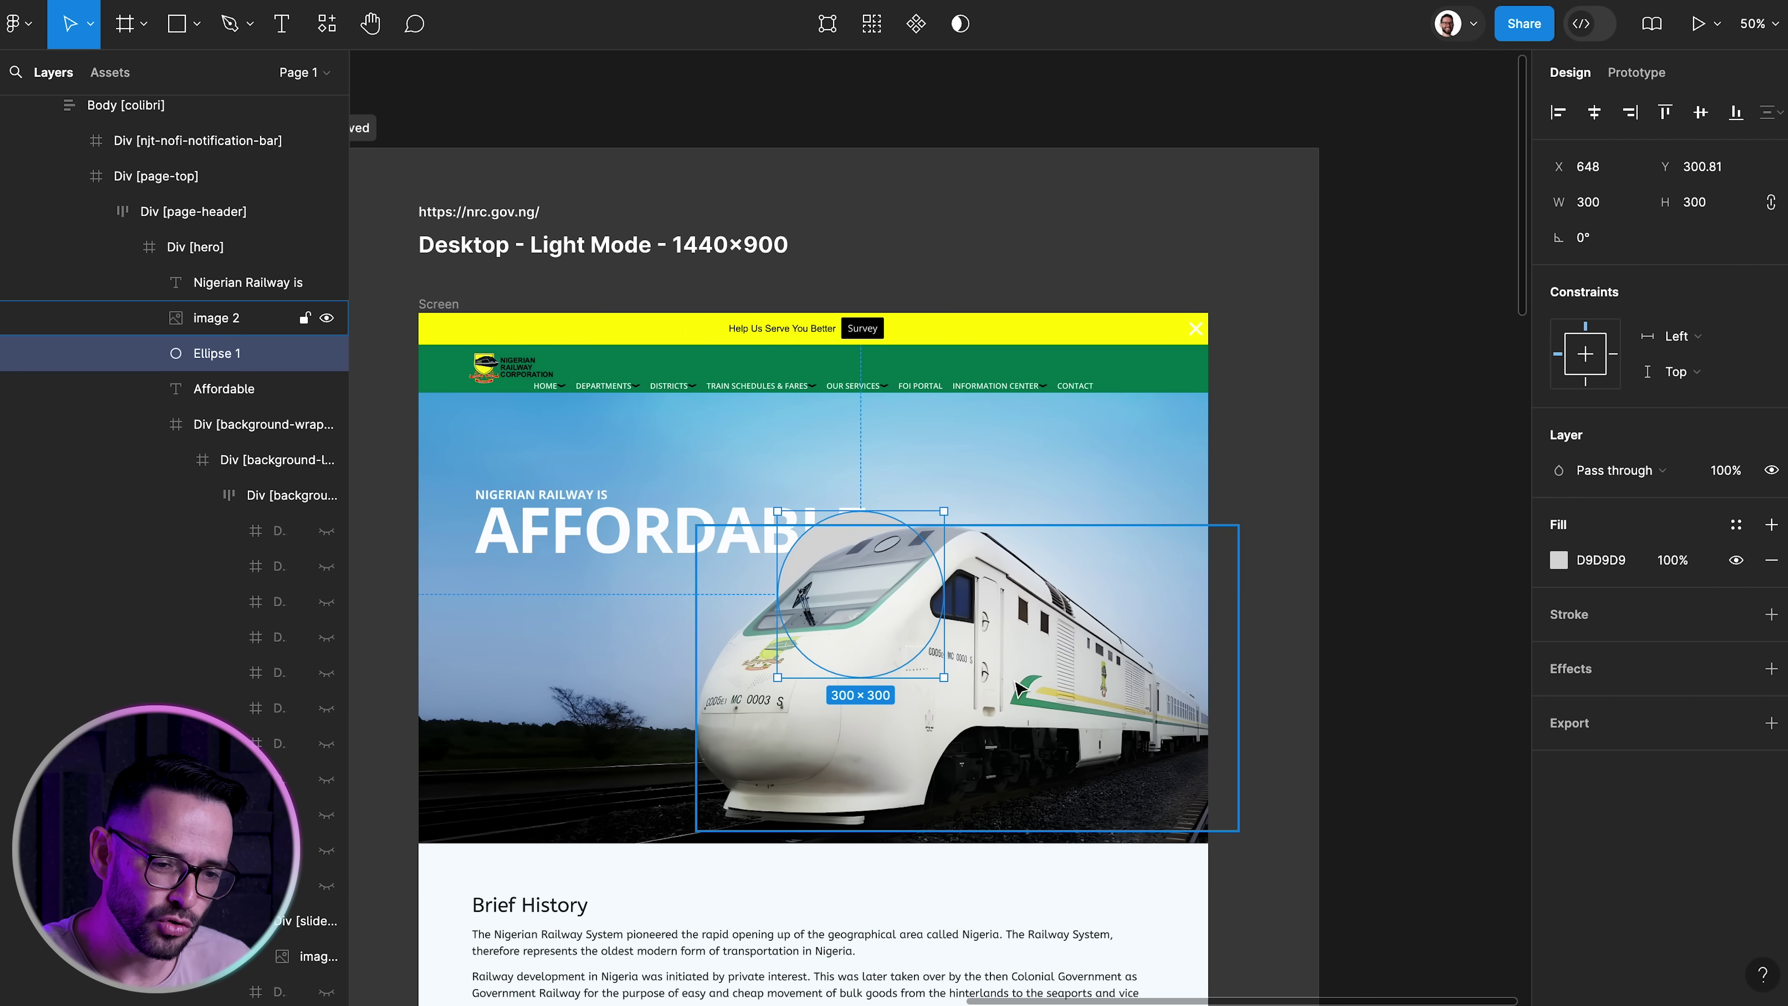
Give the ellipse a linear gradient fill with its first stop sampled from the sky as A3D2ED
click(1558, 560)
click(1322, 414)
click(1360, 622)
click(1031, 745)
click(862, 465)
click(1243, 415)
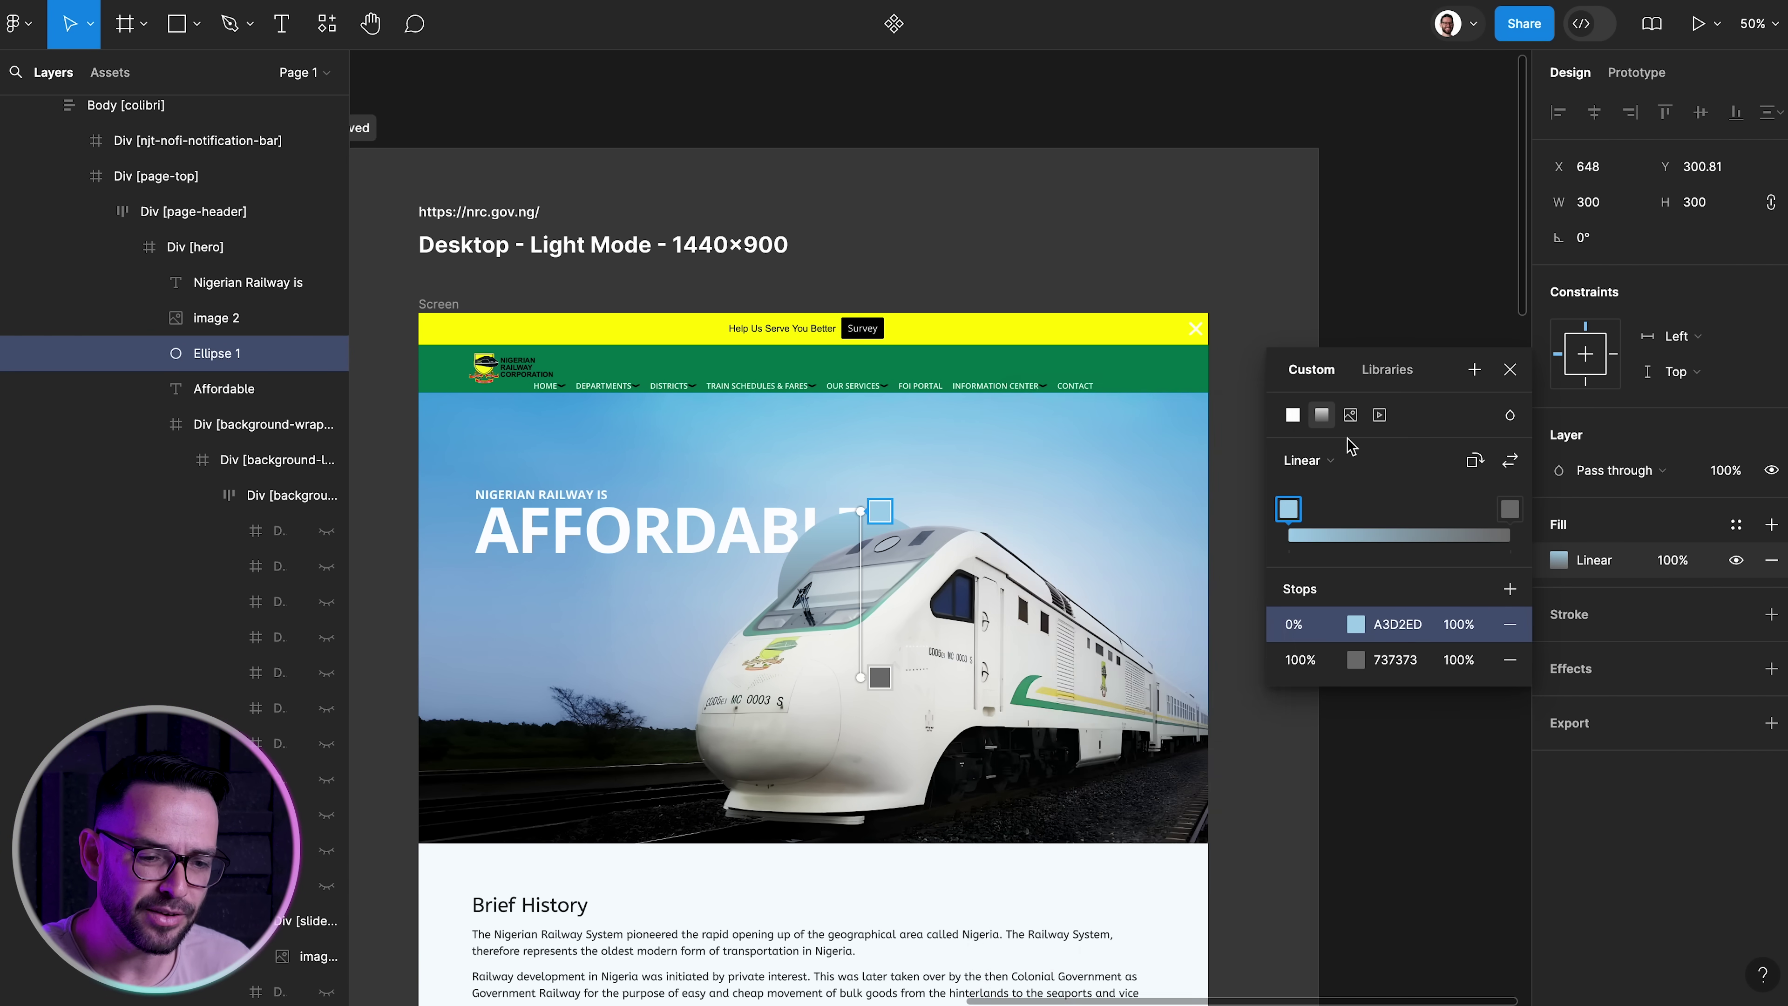
Set the gradient's end stop to the sampled sky colour 9ED1ED at 0% opacity
click(1356, 660)
click(1032, 744)
click(869, 461)
drag(1129, 772, 1060, 764)
click(1244, 414)
Change the ellipse's gradient to radial and slightly enlarge the ellipse over the heading's last letters
click(1308, 460)
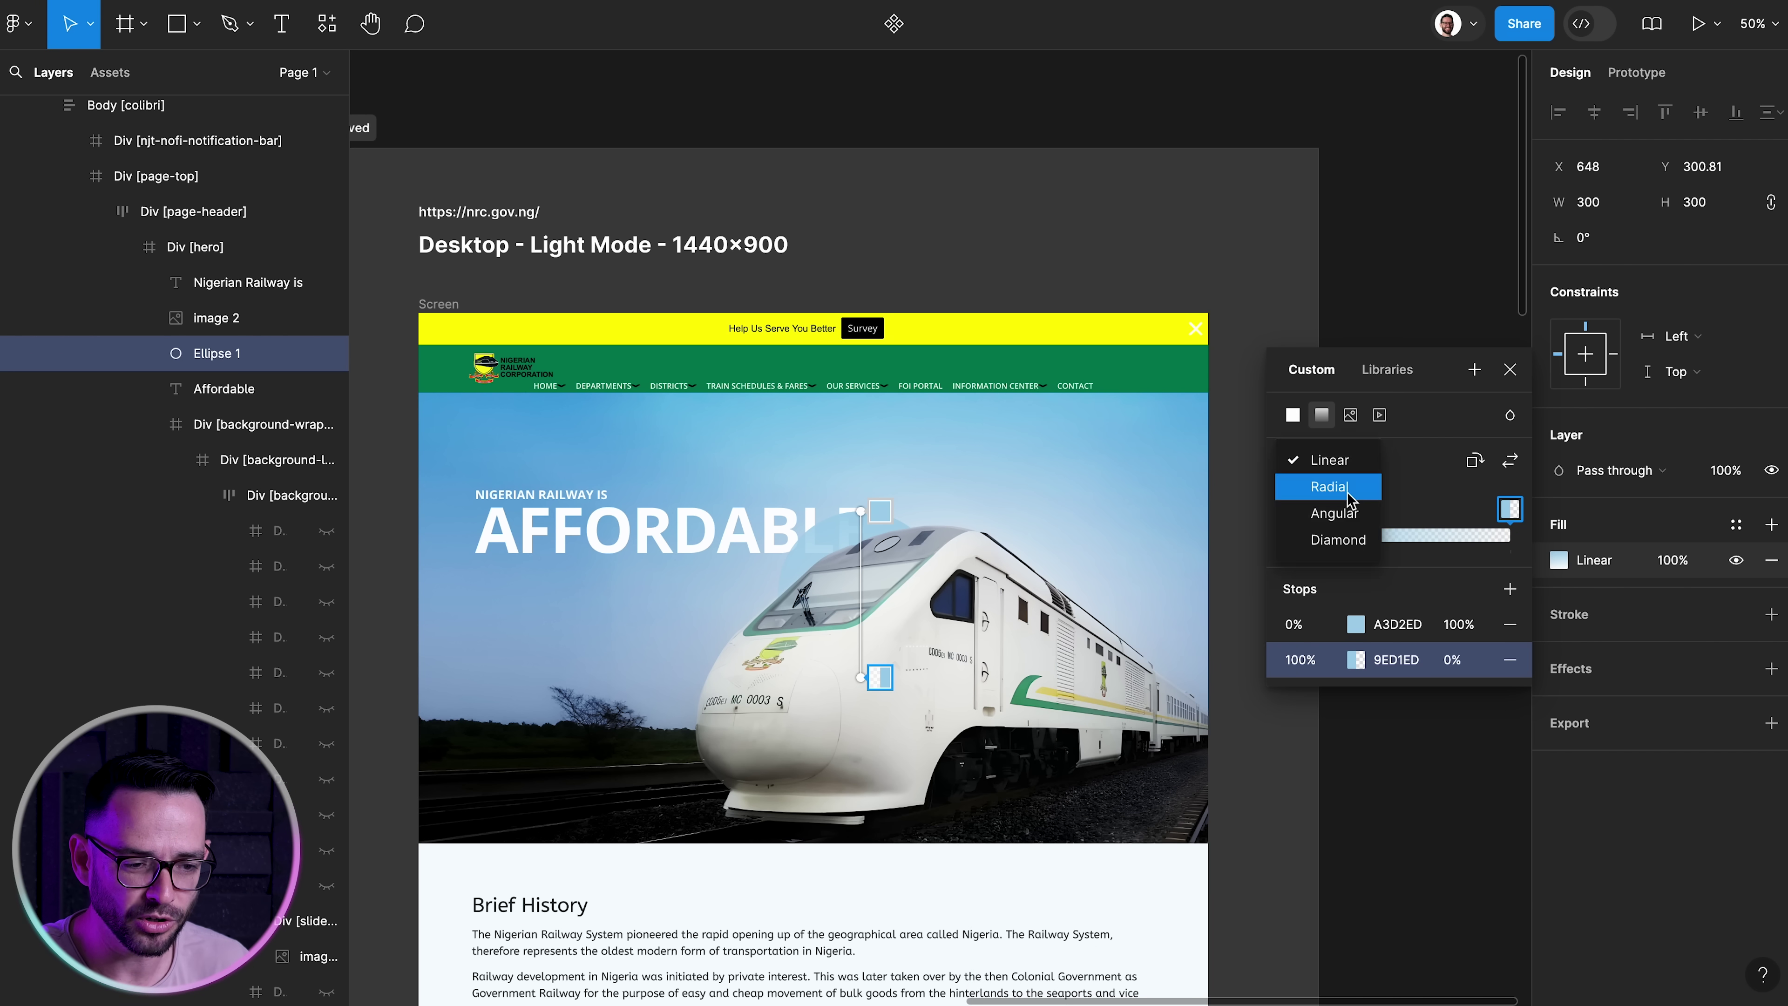
click(1308, 484)
key(Escape)
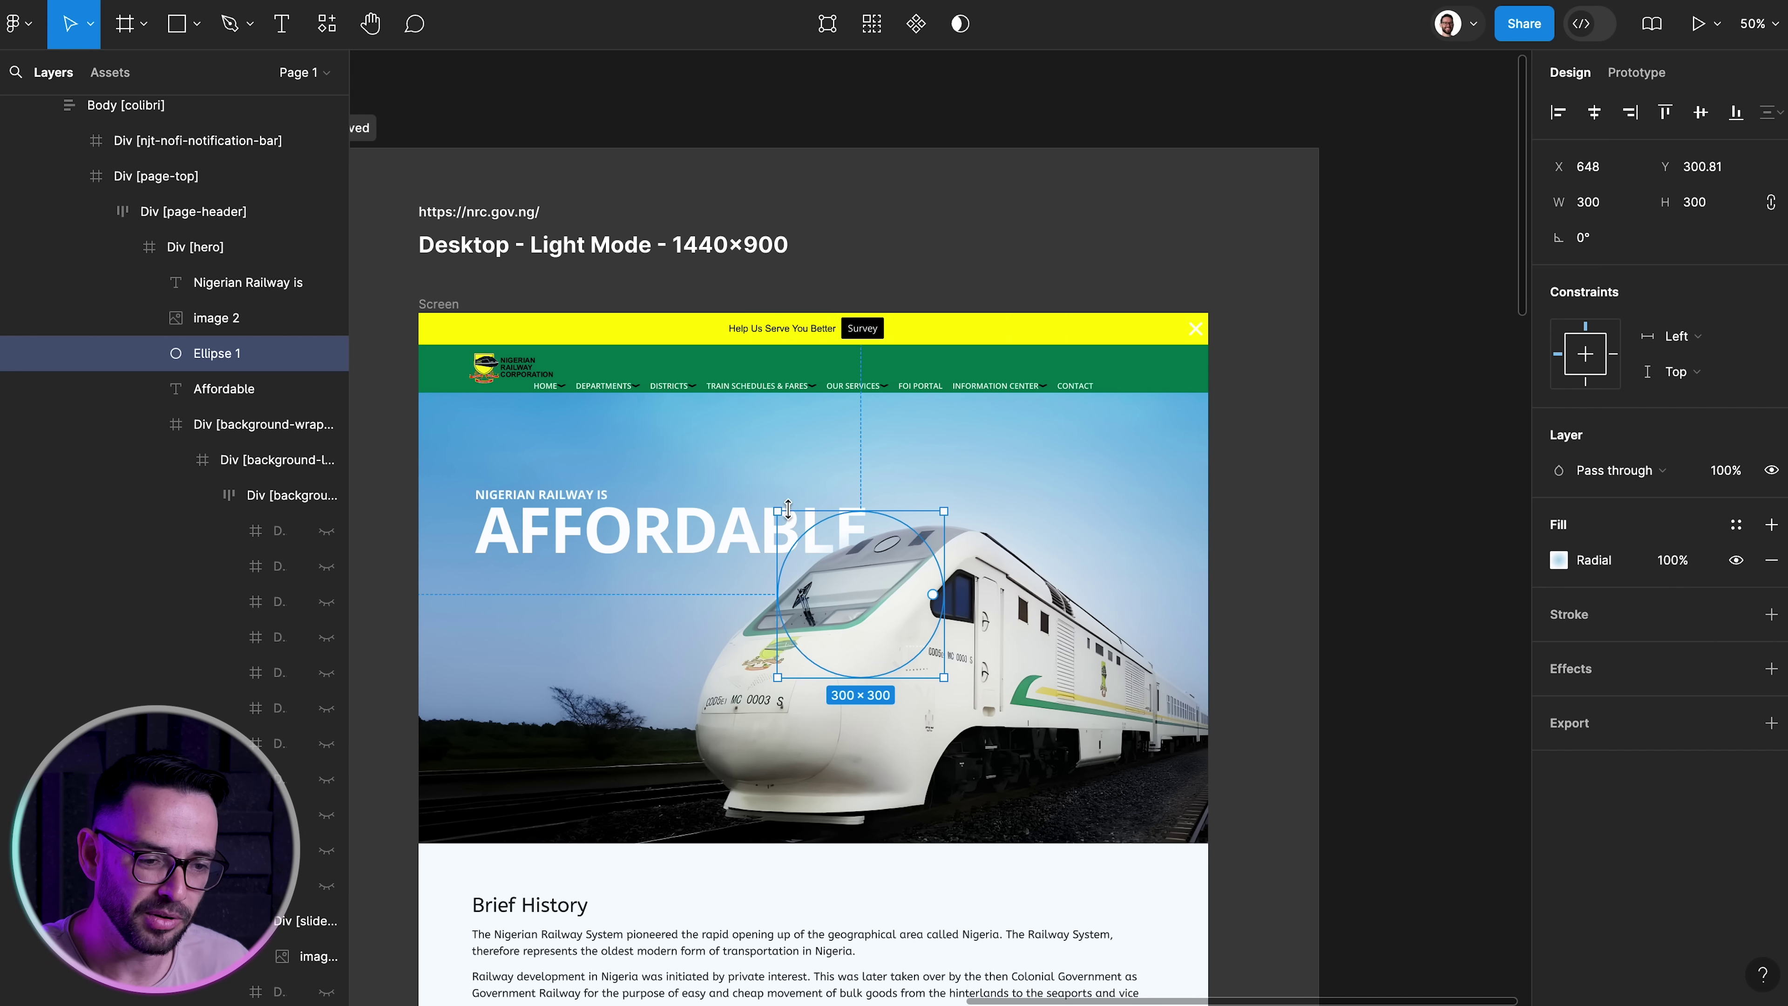
drag(774, 511, 762, 499)
click(1287, 558)
Move both hero text lines slightly up and shift "Nigerian Railway is" right to X 108
click(539, 528)
shift+click(510, 498)
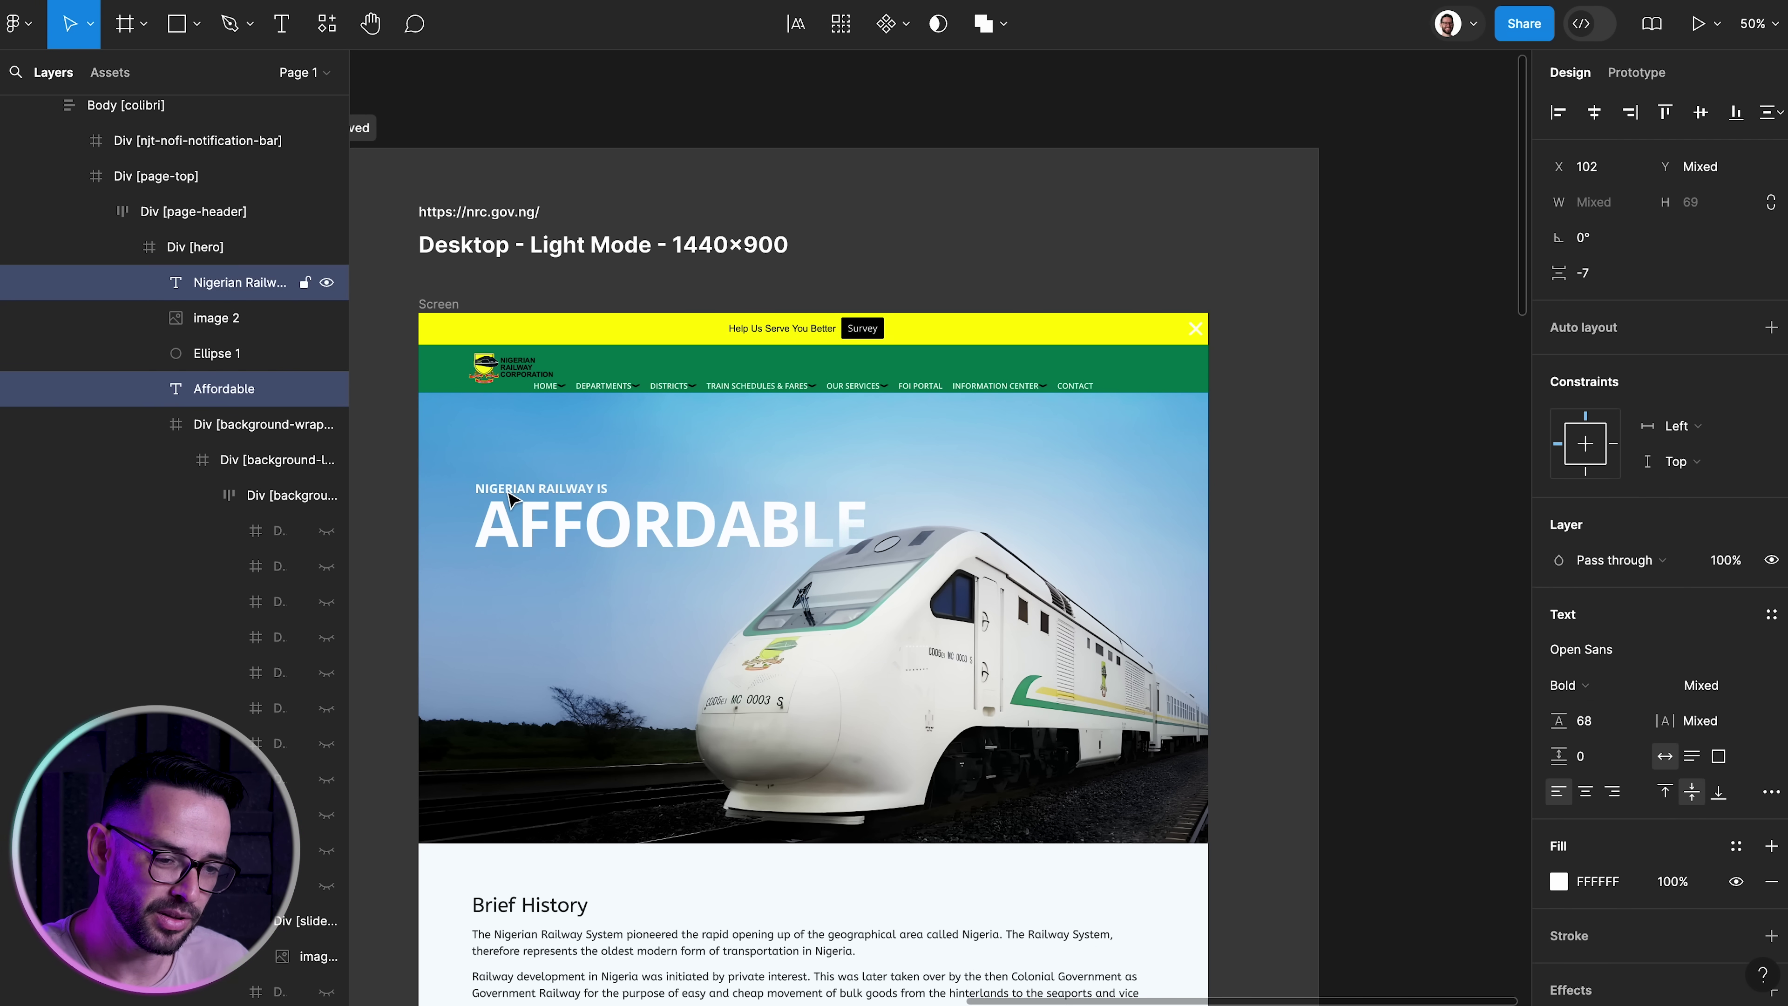
click(501, 493)
key(Right)
key(Right)
key(Right)
scroll(563, 521, left, 1)
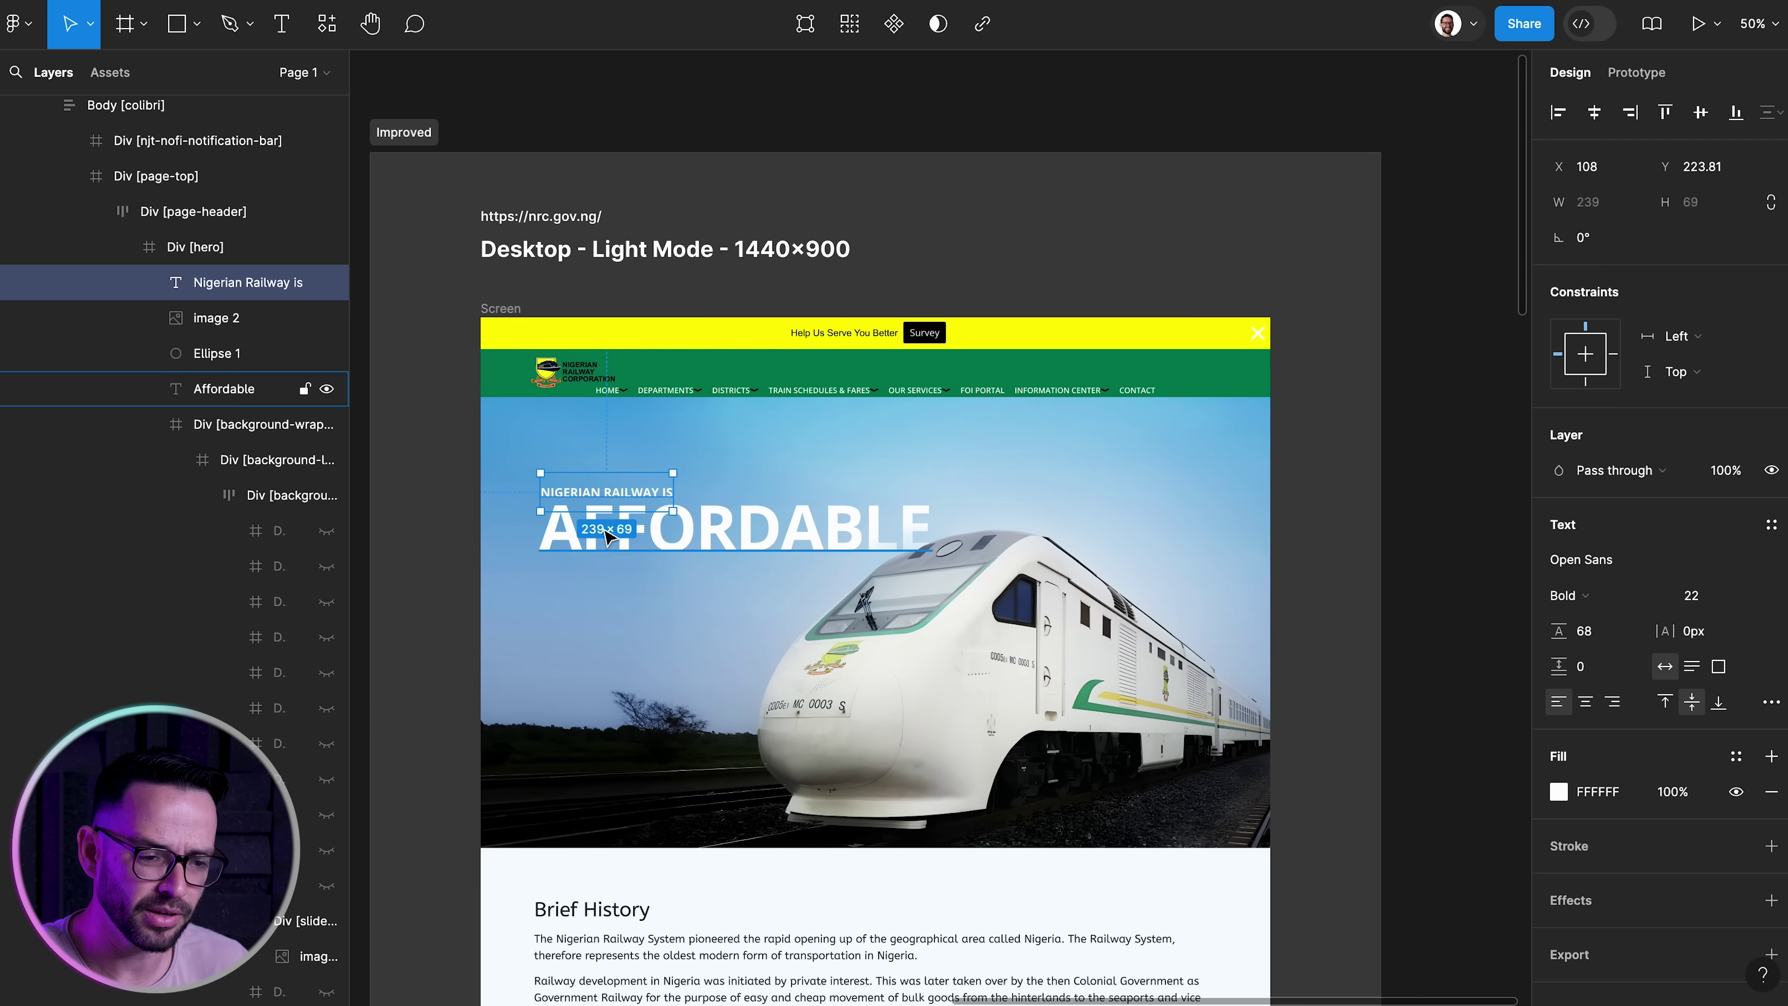
Enlarge the AFFORDABLE text box to about 1223 x 160 px and set its font size to 184
click(605, 528)
drag(931, 507, 1209, 481)
drag(1209, 545, 1209, 568)
click(1696, 596)
key(shift+Up)
key(shift+Up)
key(shift+Up)
key(shift+Up)
key(shift+Up)
key(shift+Up)
key(shift+Up)
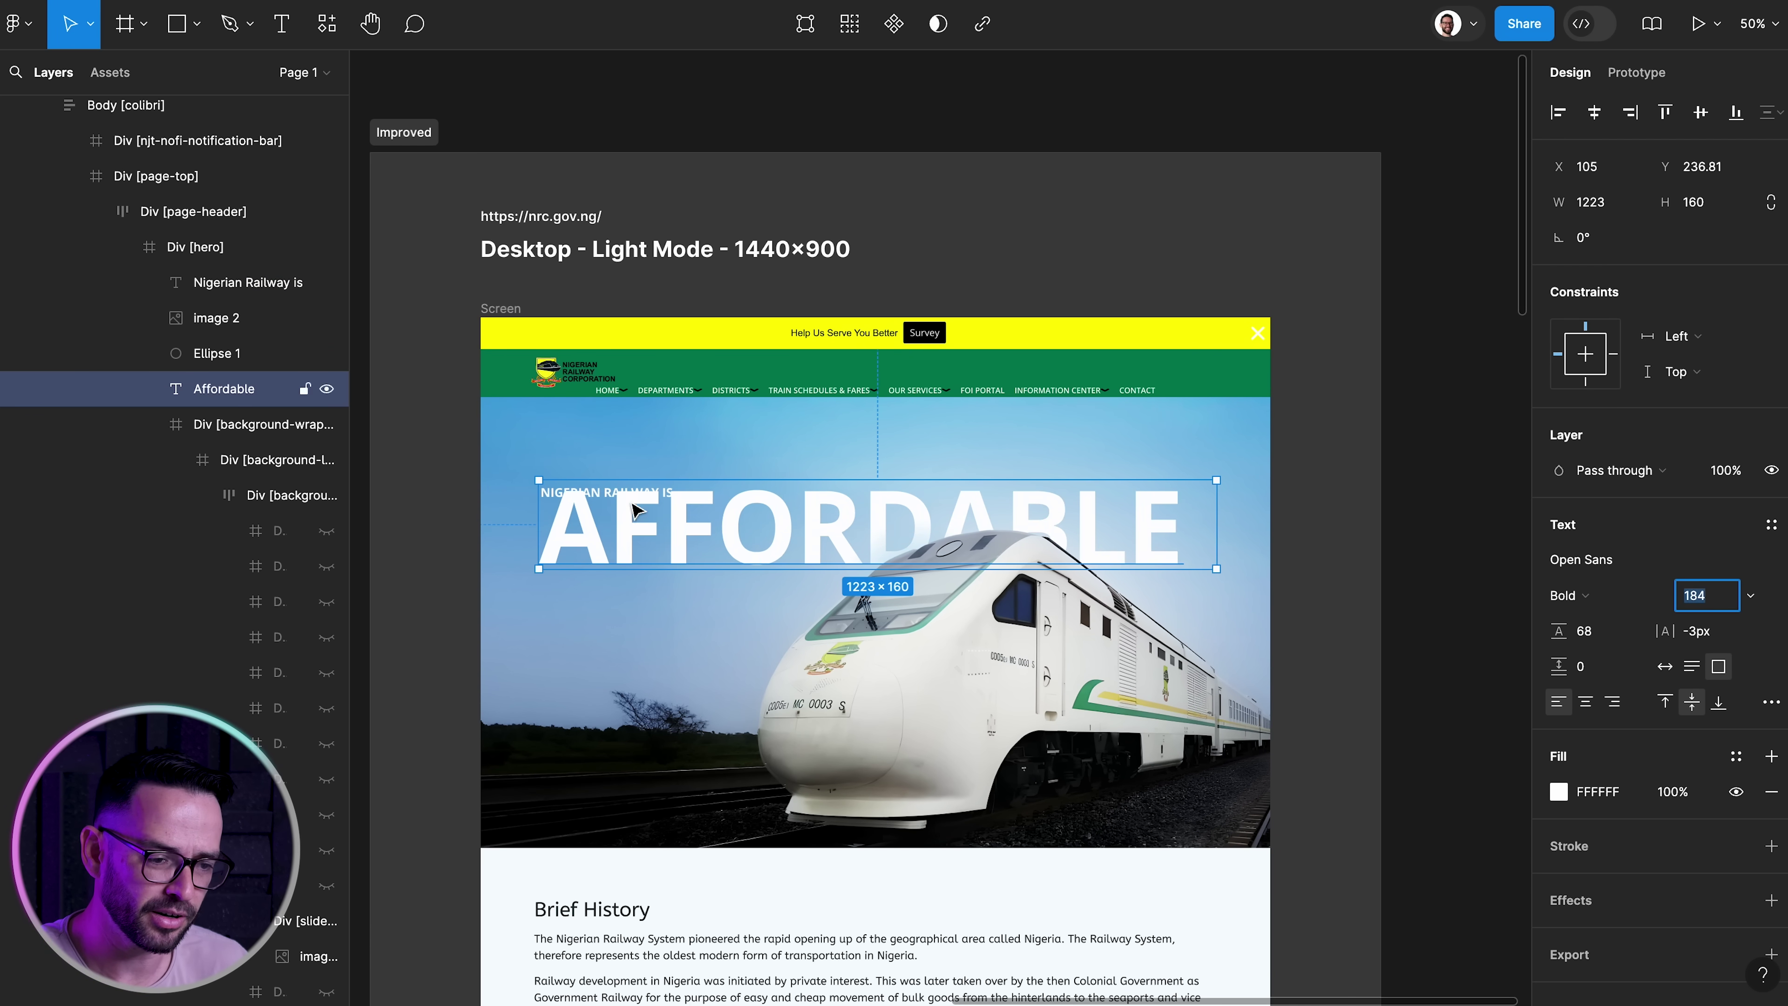
Enlarge the gradient ellipse to 440 x 440 px and reposition it at about X 690, Y 181 behind the train's roof
drag(1154, 481, 1154, 470)
click(1126, 584)
click(1038, 496)
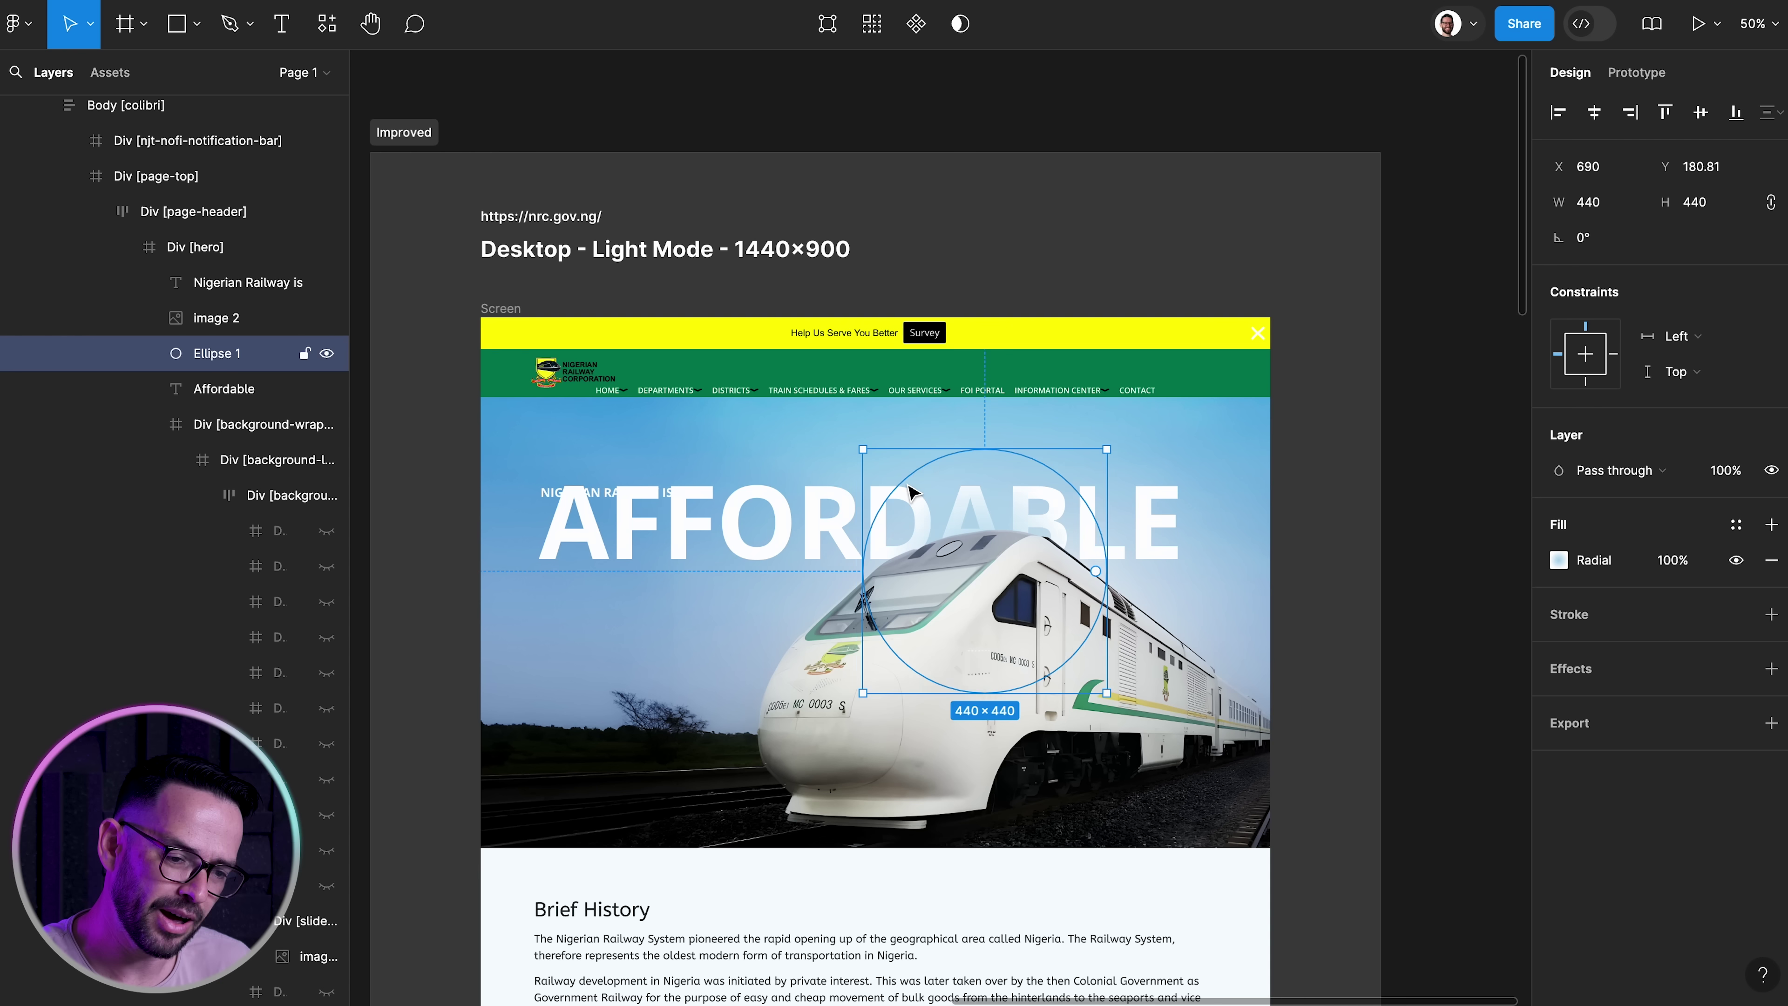
Move the "Nigerian Railway is" line and the AFFORDABLE heading up together by 30 px
click(572, 525)
shift+click(572, 499)
key(shift+Up)
key(shift+Up)
key(shift+Up)
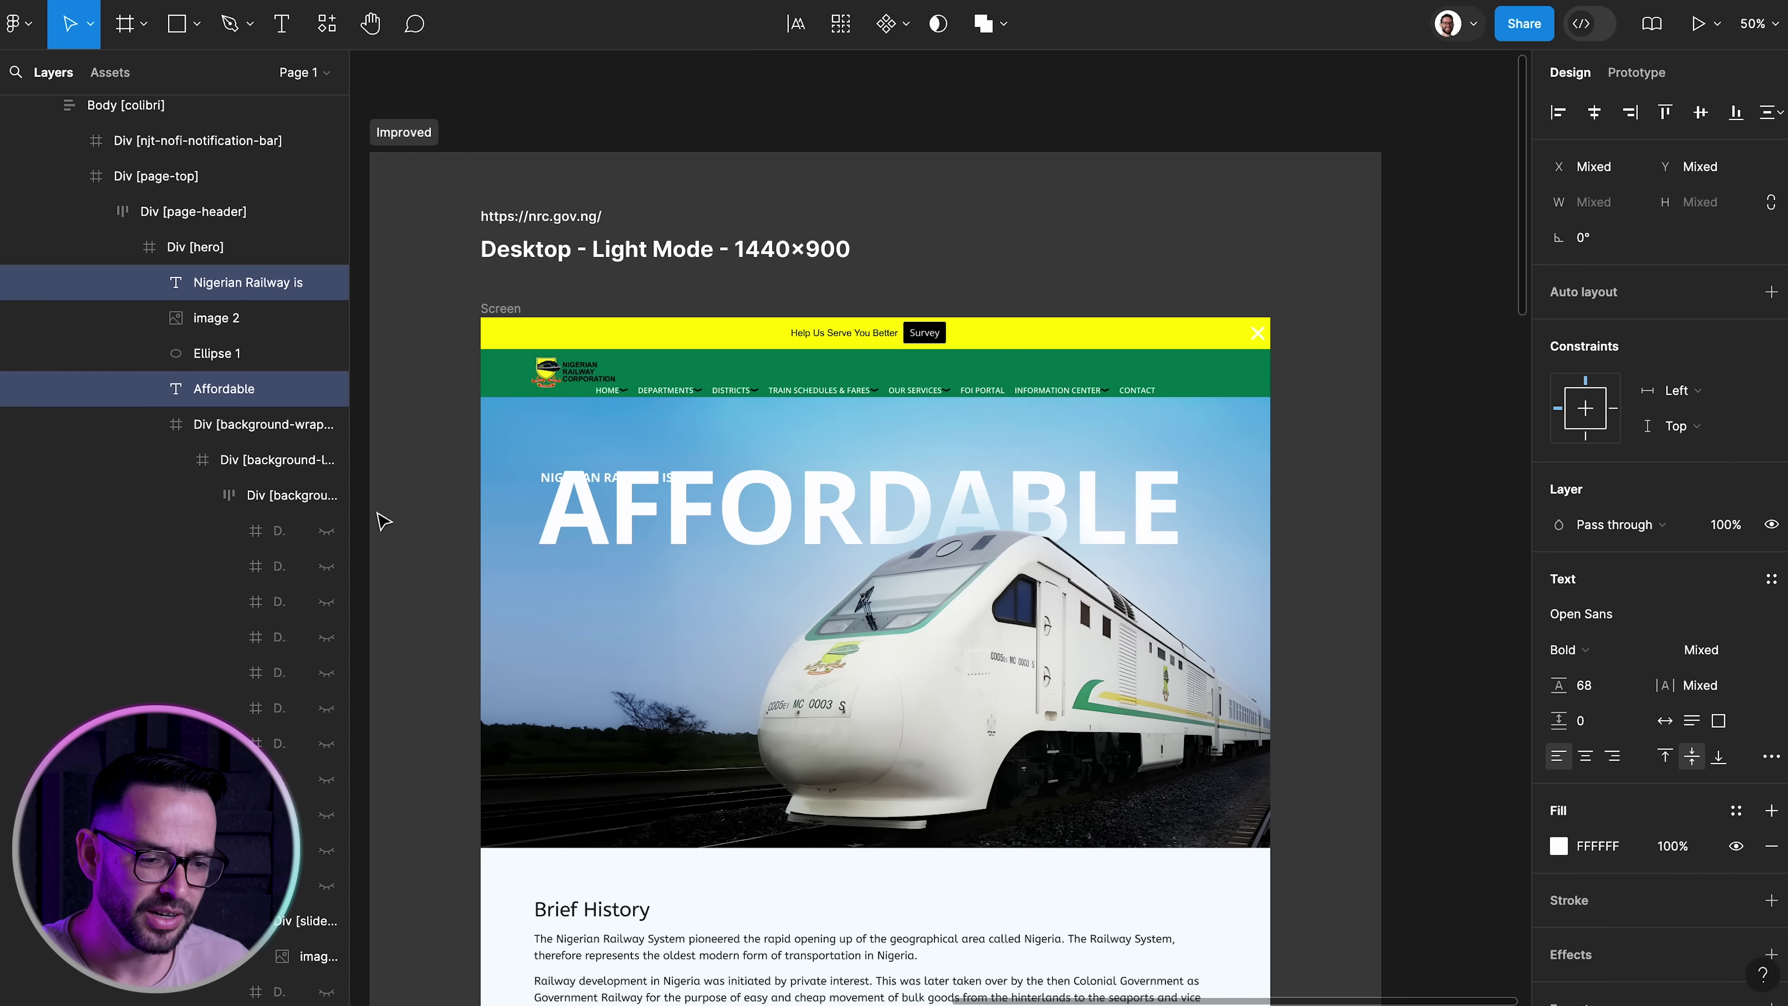
Move "Nigerian Railway is" up clear of AFFORDABLE and about 40 px to the right
click(380, 518)
click(258, 324)
key(shift+Up)
key(shift+Up)
key(shift+Up)
key(shift+Up)
key(shift+Right)
key(shift+Right)
key(shift+Right)
key(shift+Right)
click(448, 499)
scroll(448, 499, down, 1)
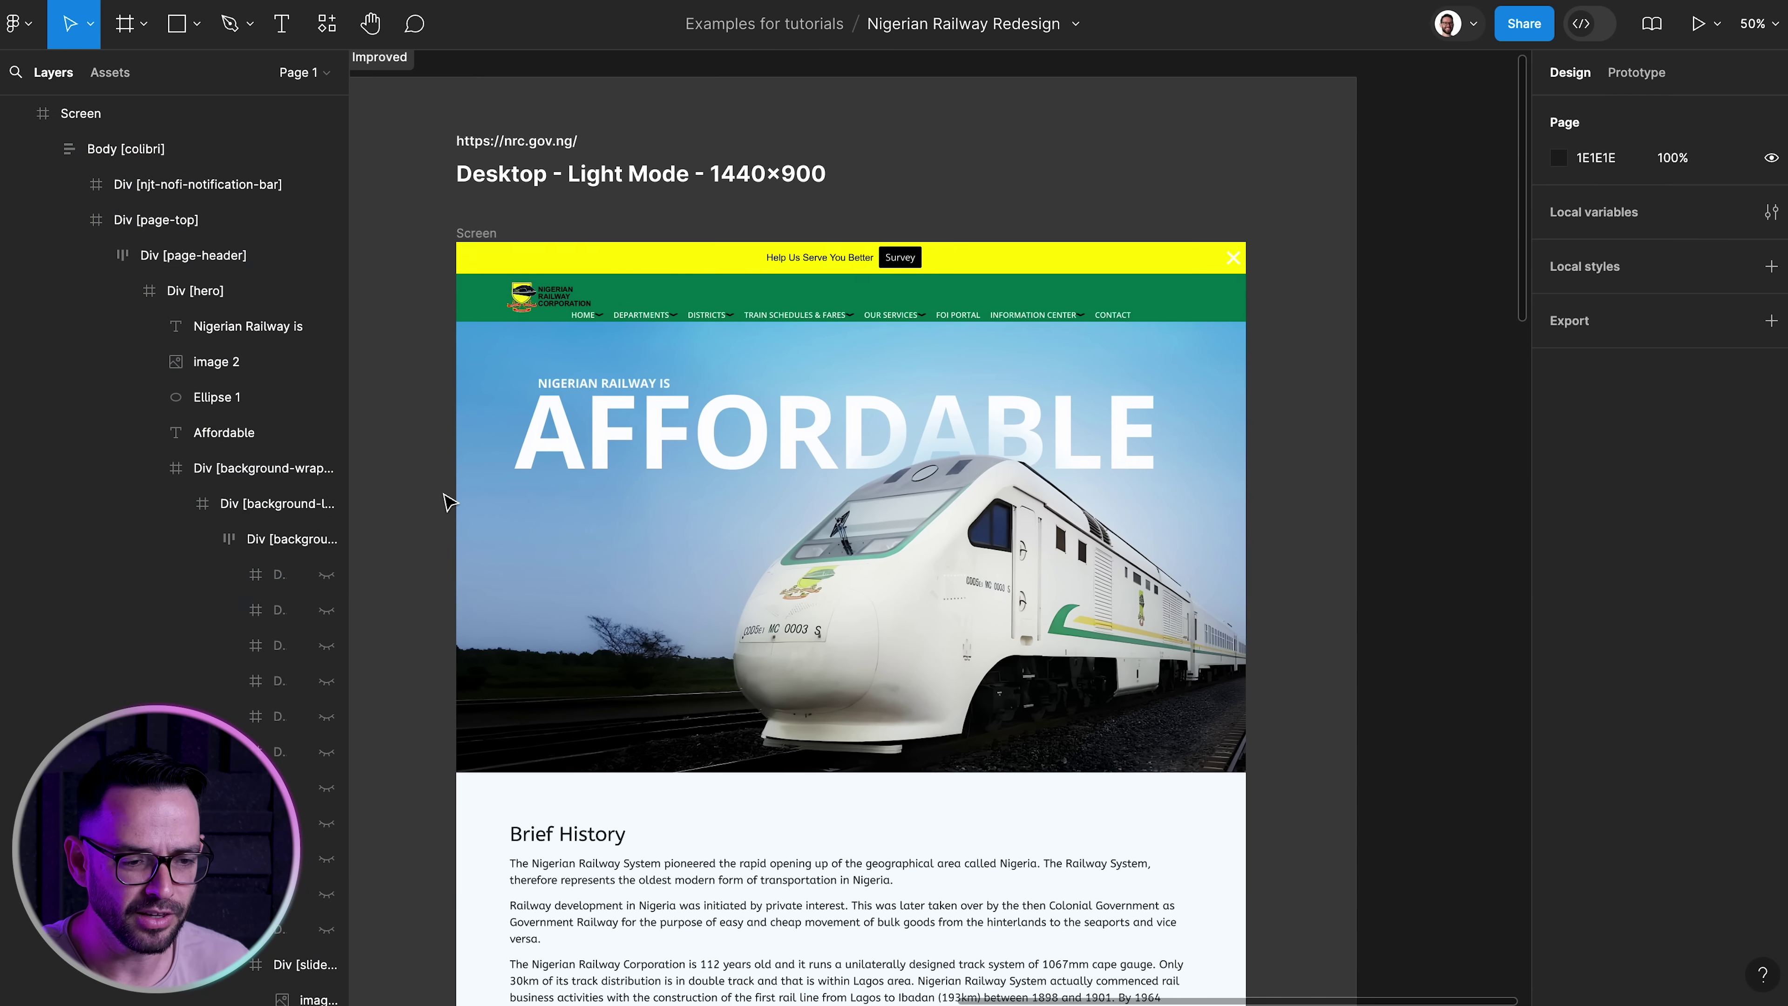
scroll(451, 500, left, 6)
key(super+minus)
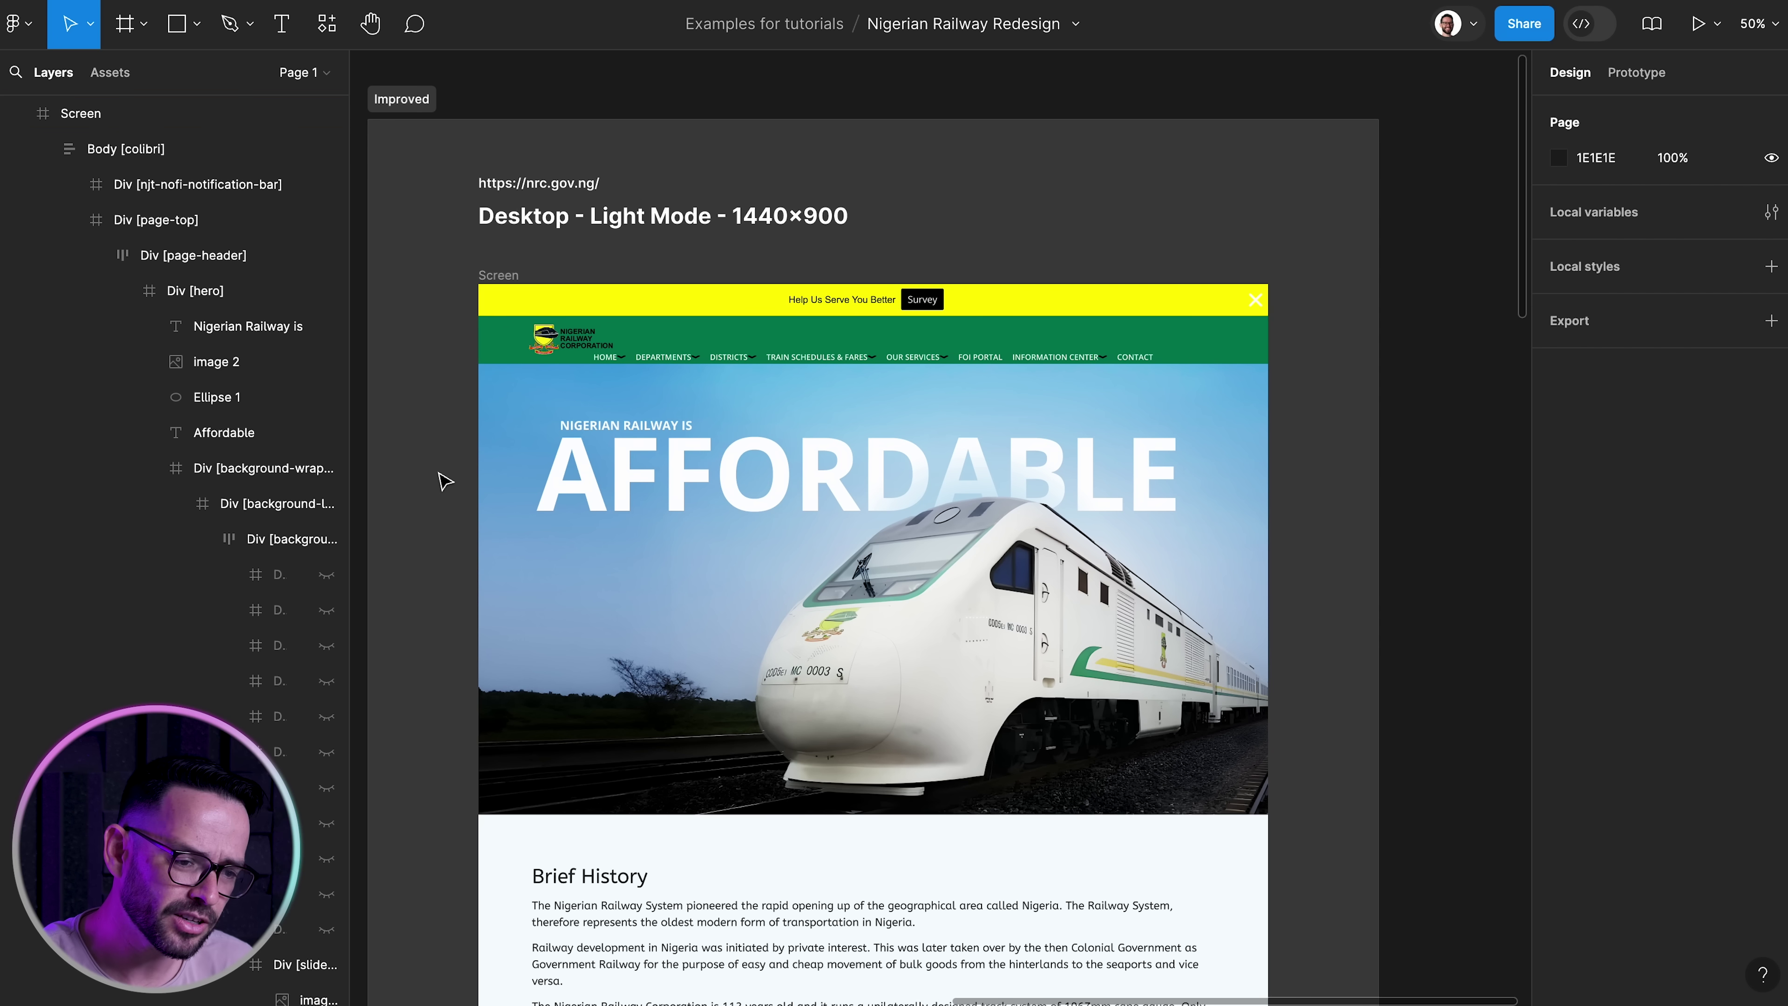
Collapse the Improved screen's page-top layers and hide the yellow njt-nofi-notification-bar Div
click(498, 275)
click(149, 468)
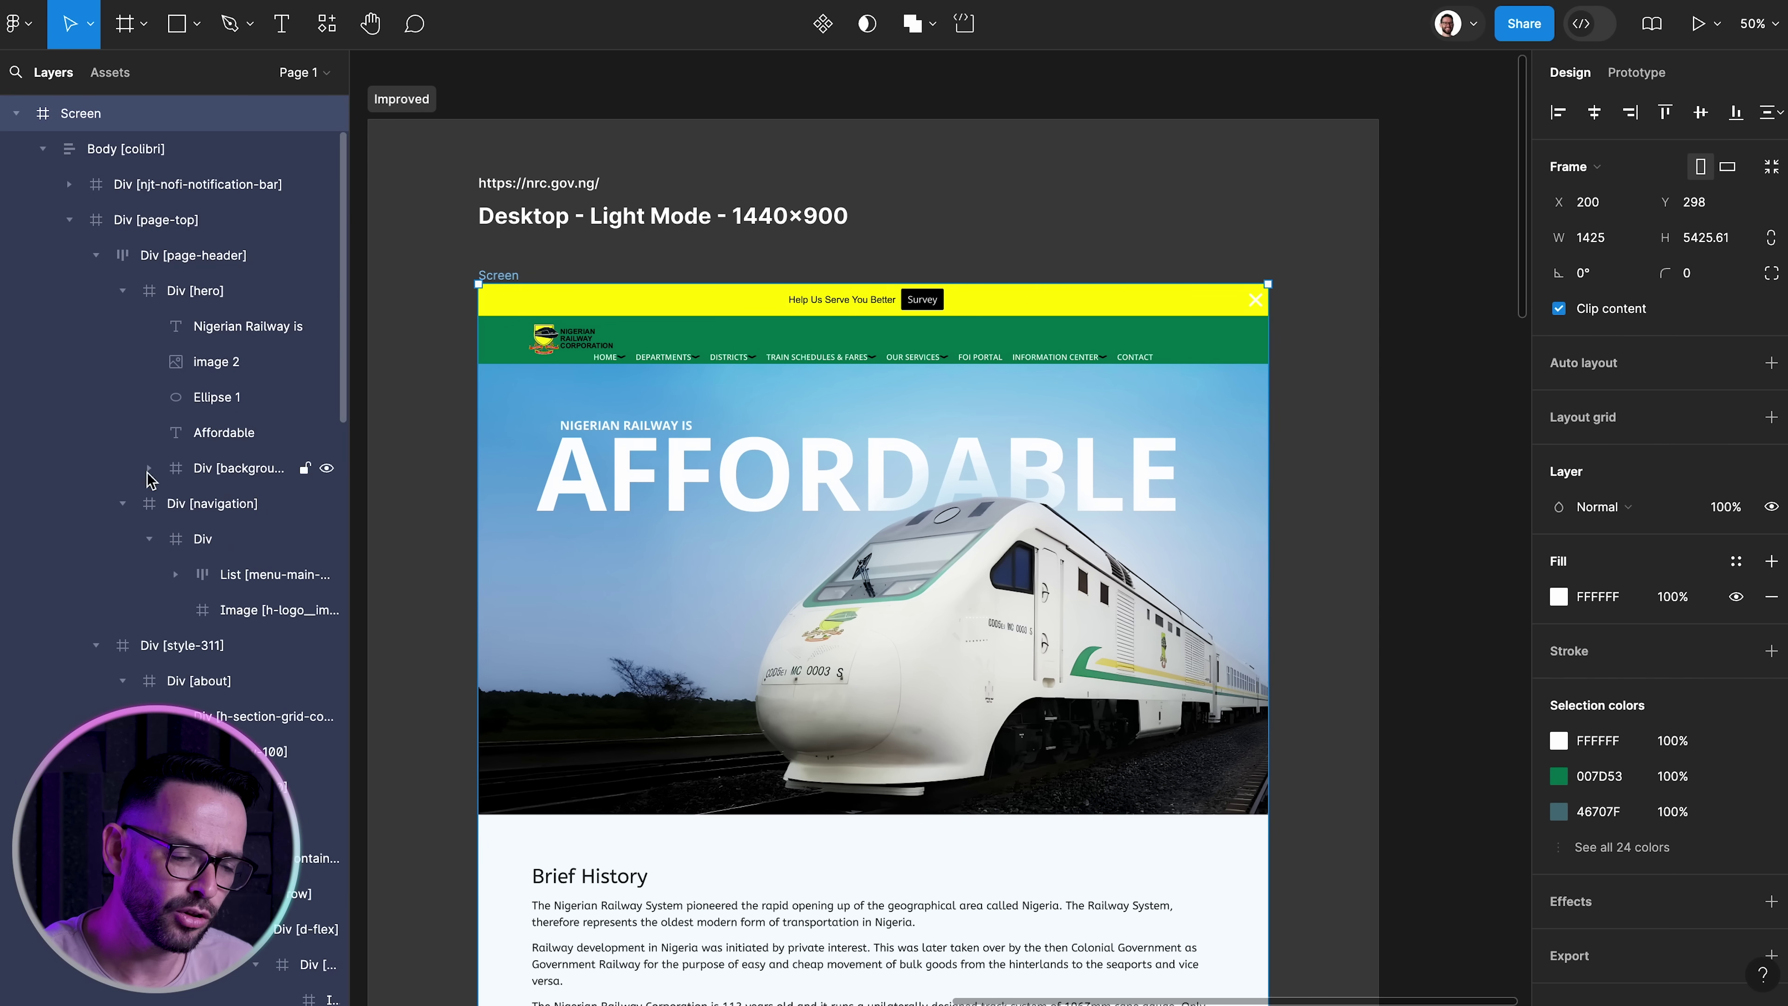
click(69, 220)
click(326, 184)
key(shift+0)
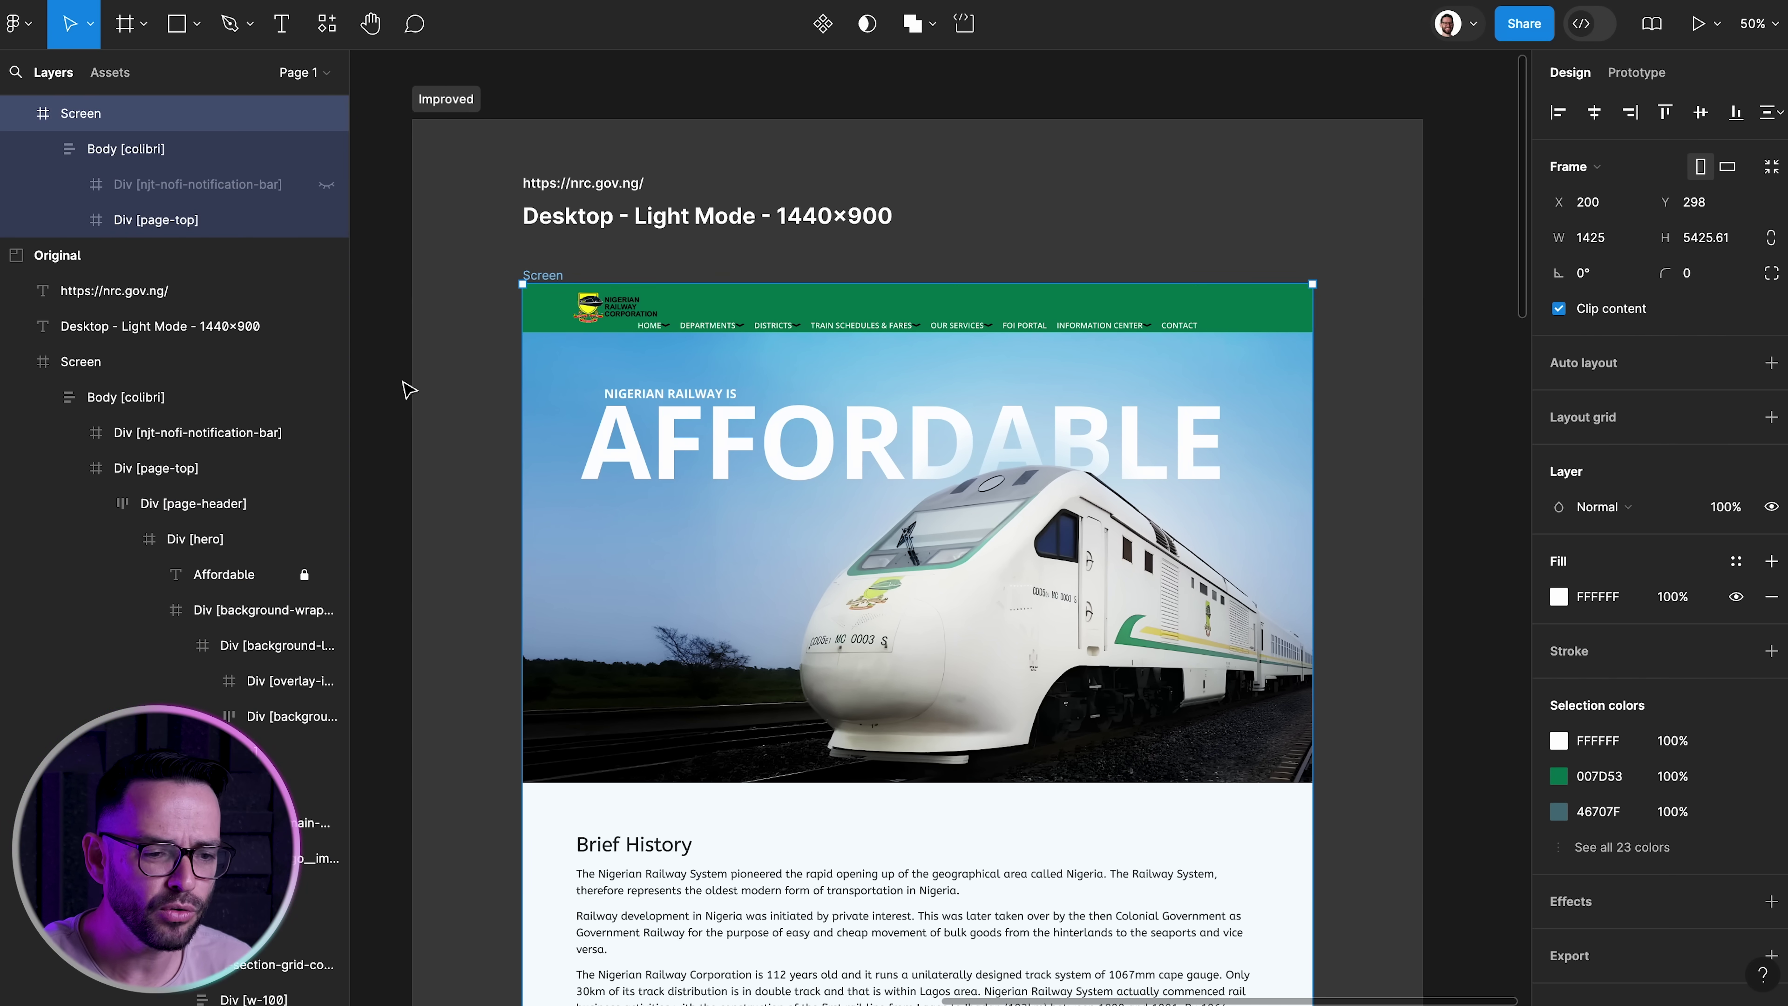
Select the logo image in the green header, then switch to Photoshop and open the logo there
scroll(410, 380, left, 2)
super+click(530, 302)
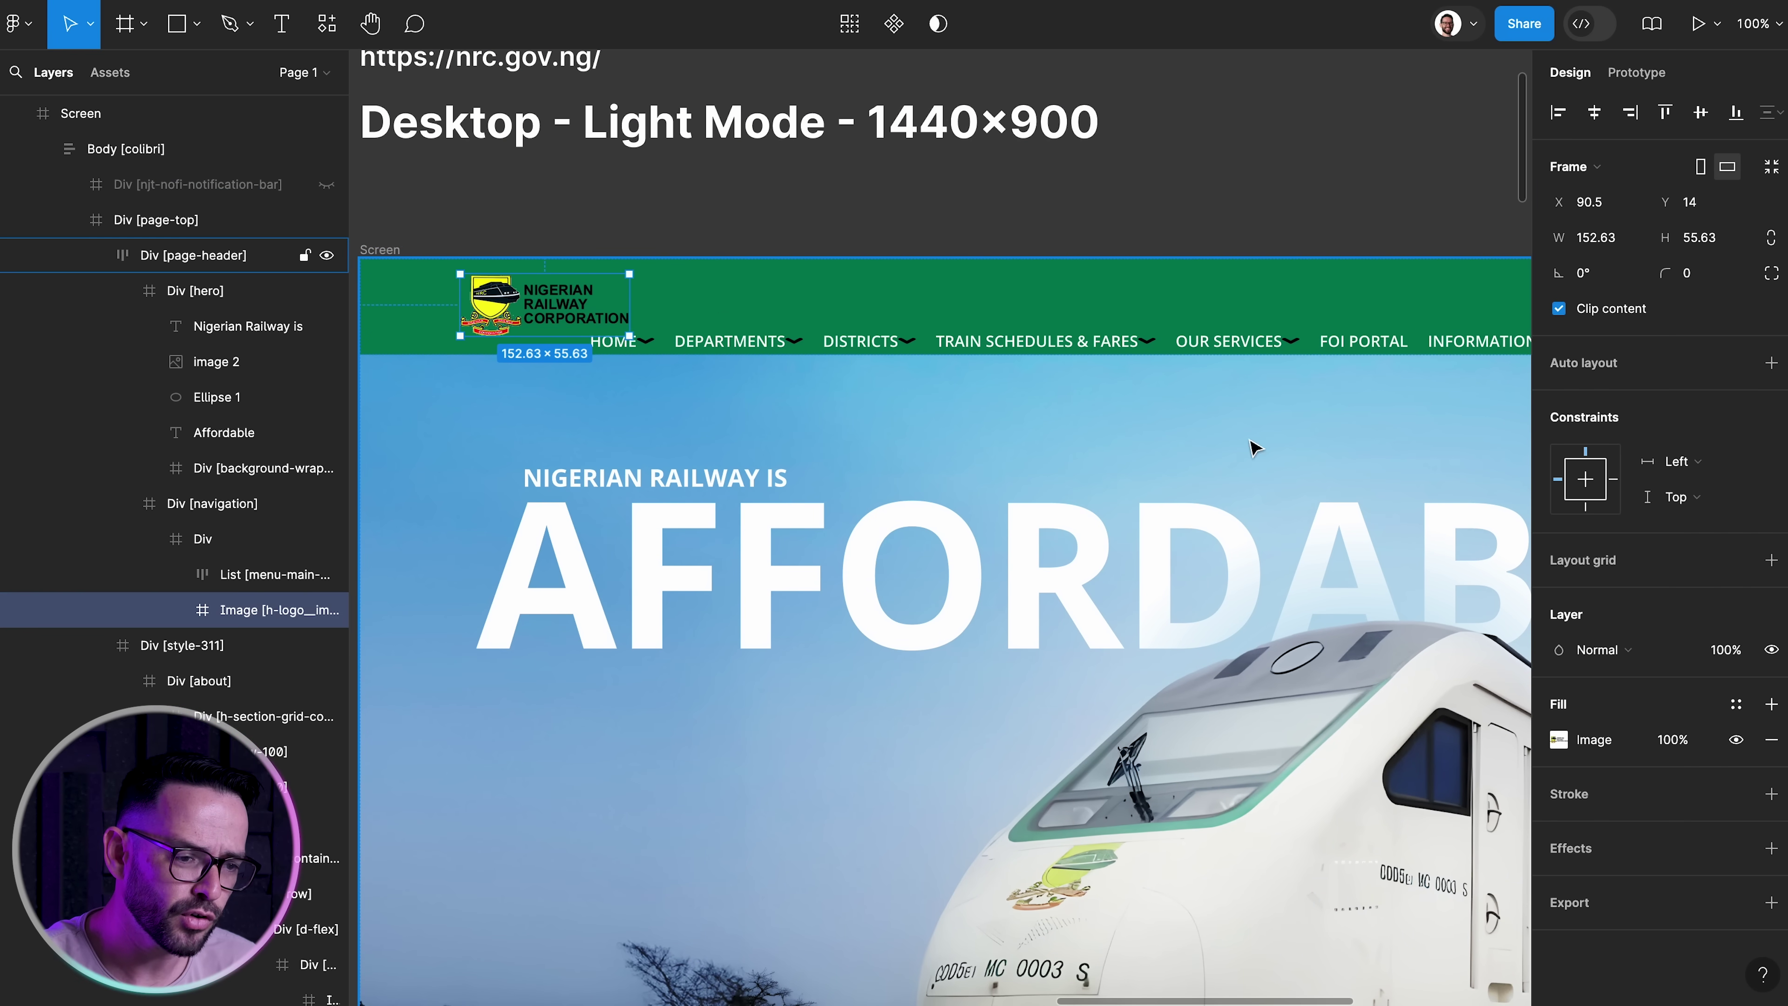
key(super+Tab)
double_click(1265, 307)
click(1265, 310)
key(space)
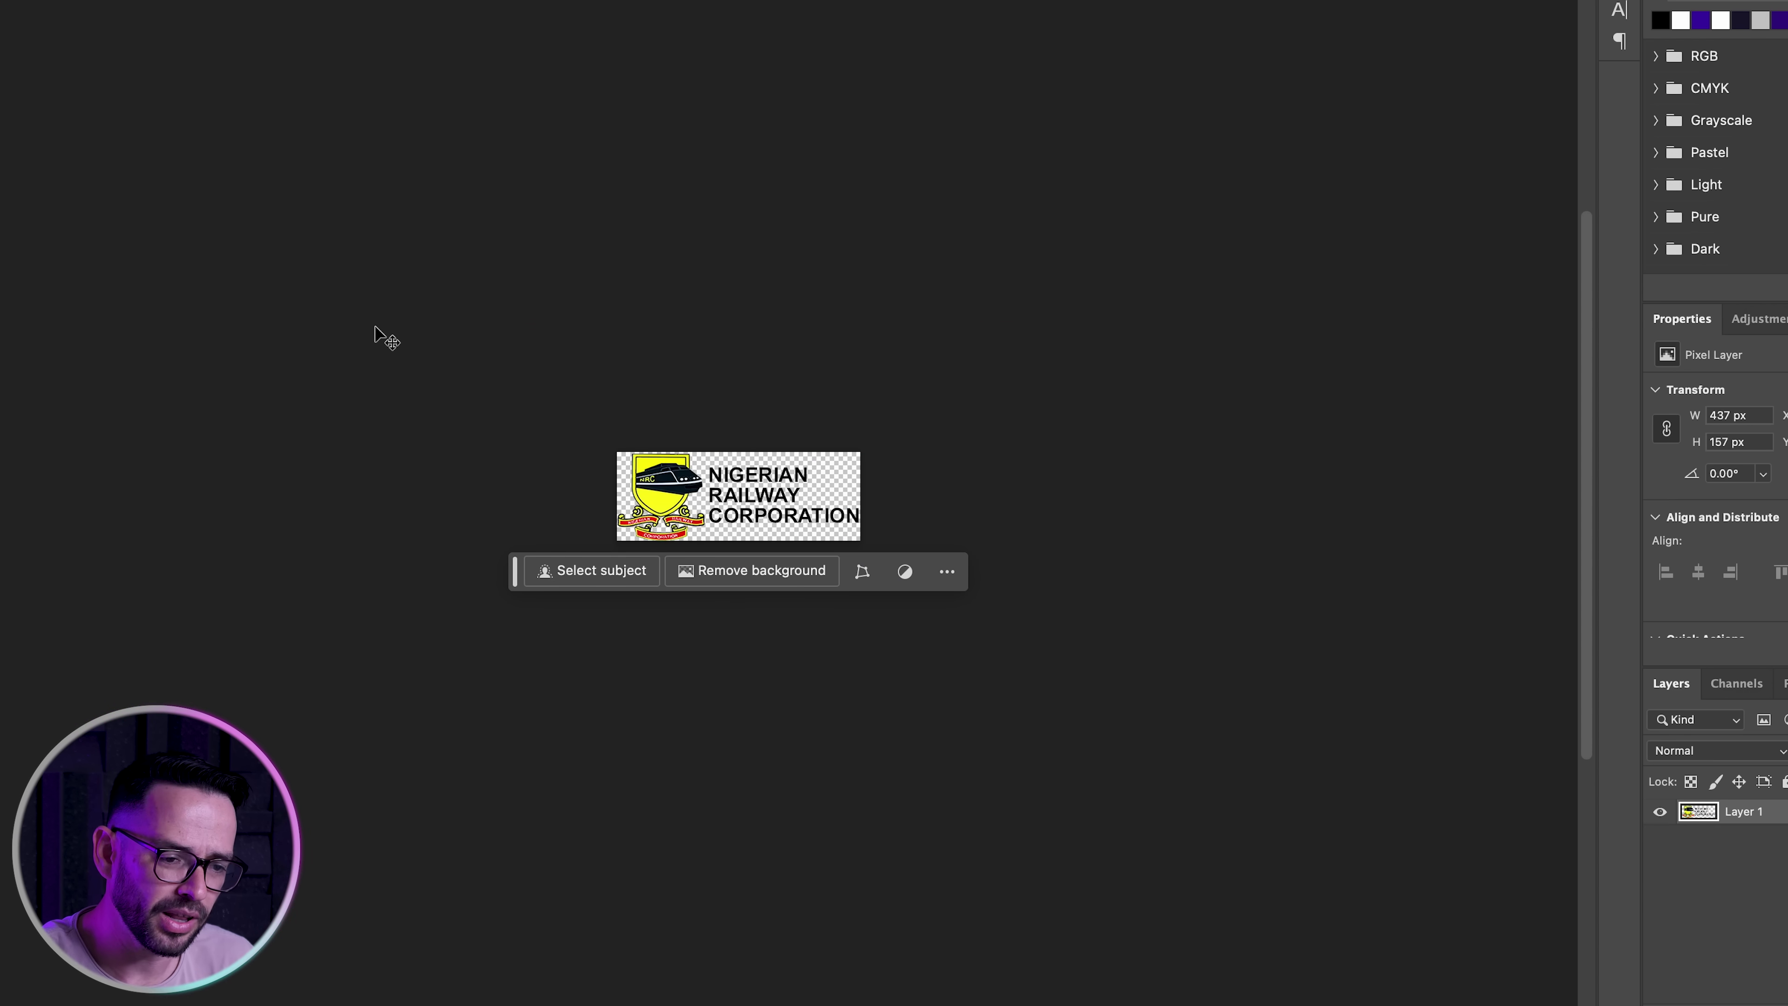
Lasso the ribbon scrolls beneath the logo's shield, delete them and clear the selection
key(f)
key(super+plus)
key(super+plus)
key(super+plus)
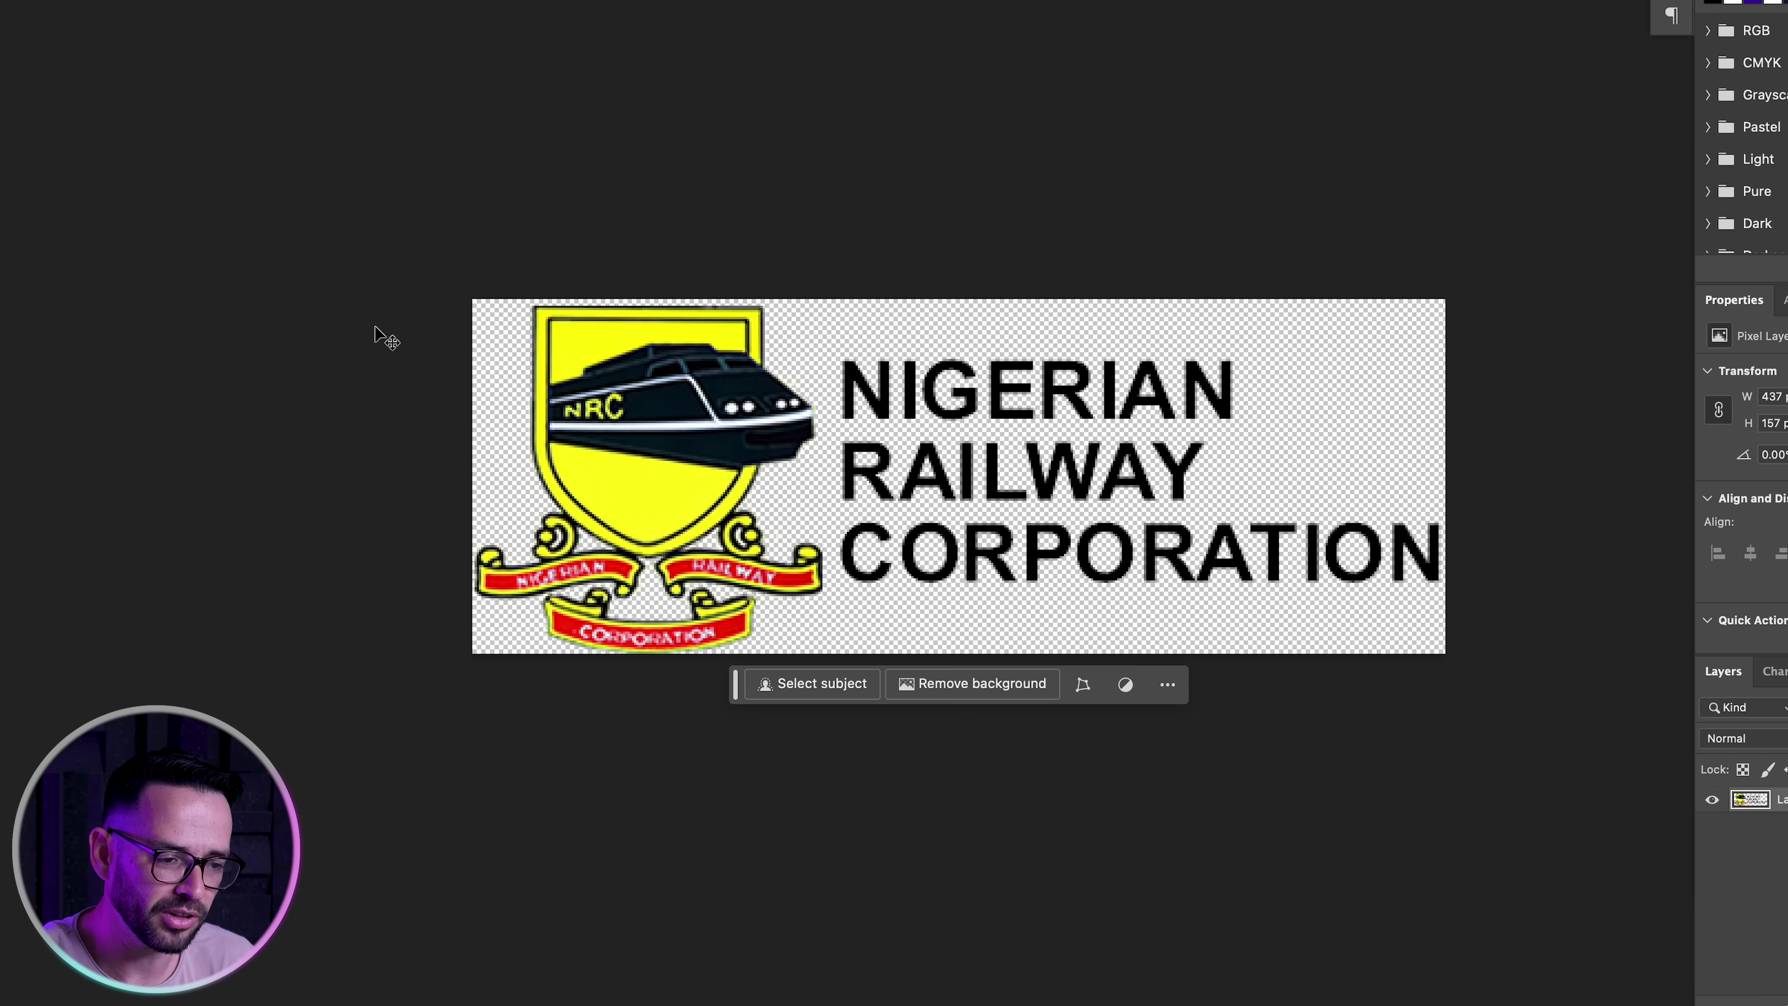
key(ctrl+plus)
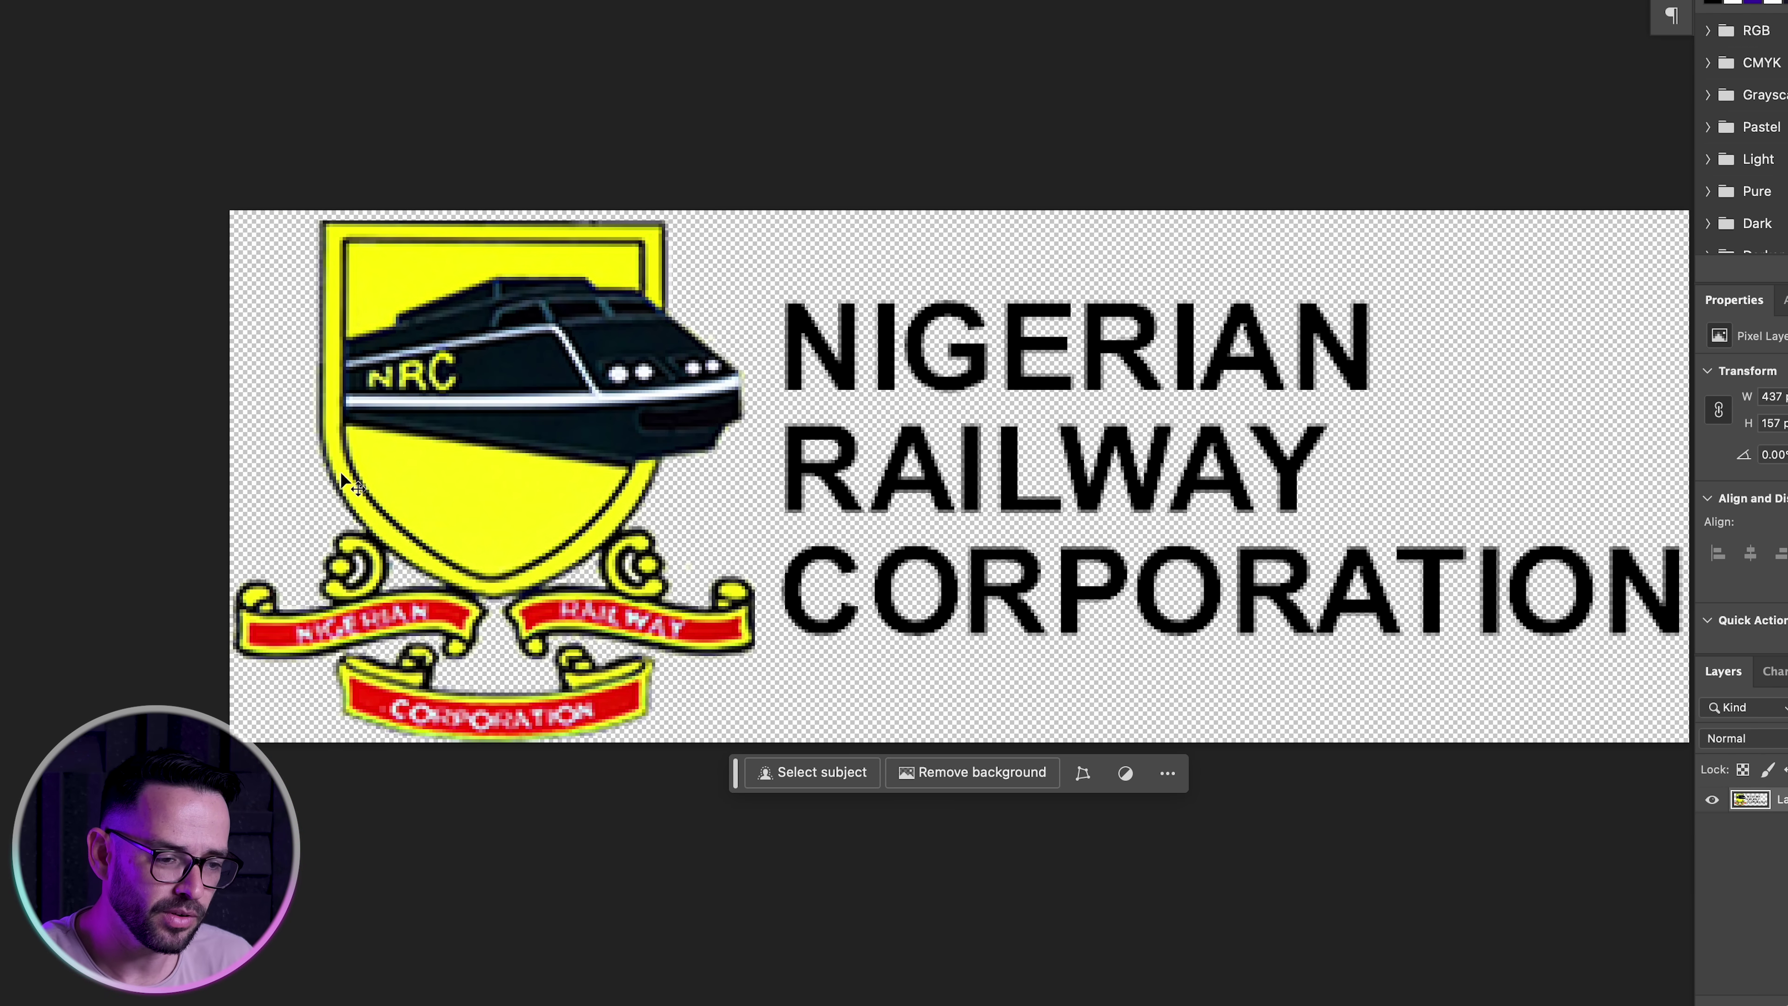
click(344, 521)
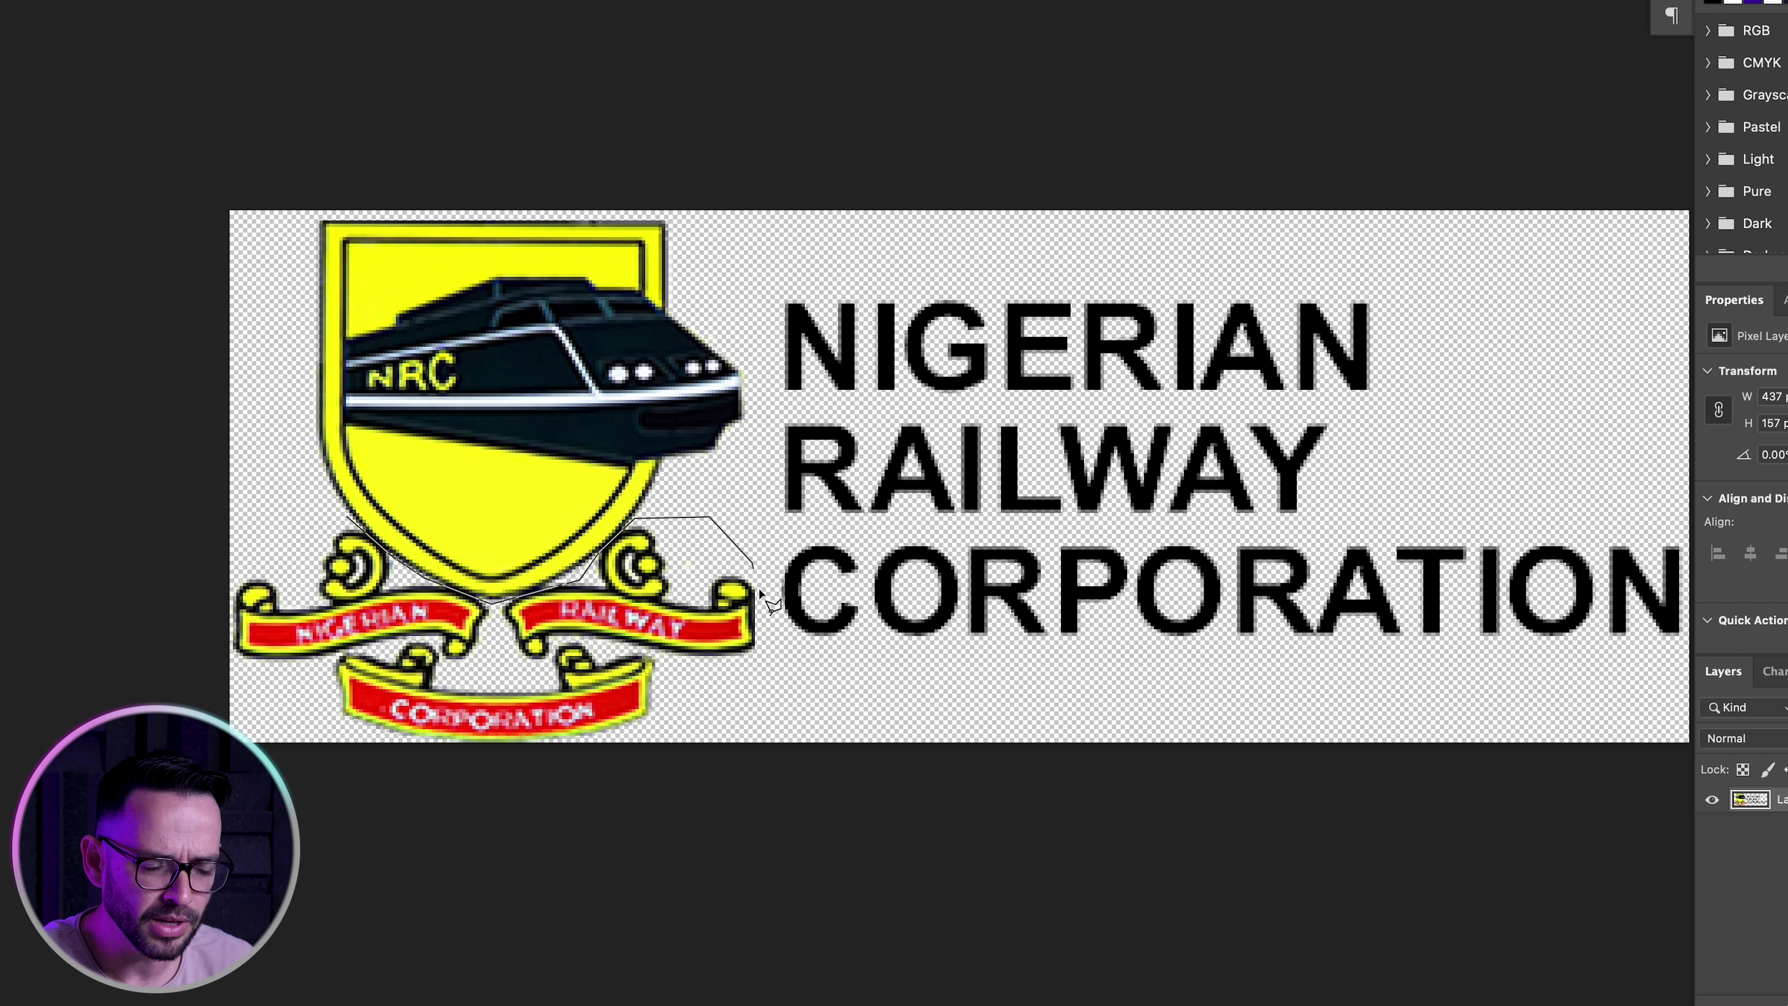
click(268, 516)
key(Delete)
key(super+d)
Select the letters RPORATION in the logo's third line and delete them
scroll(268, 514, right, 5)
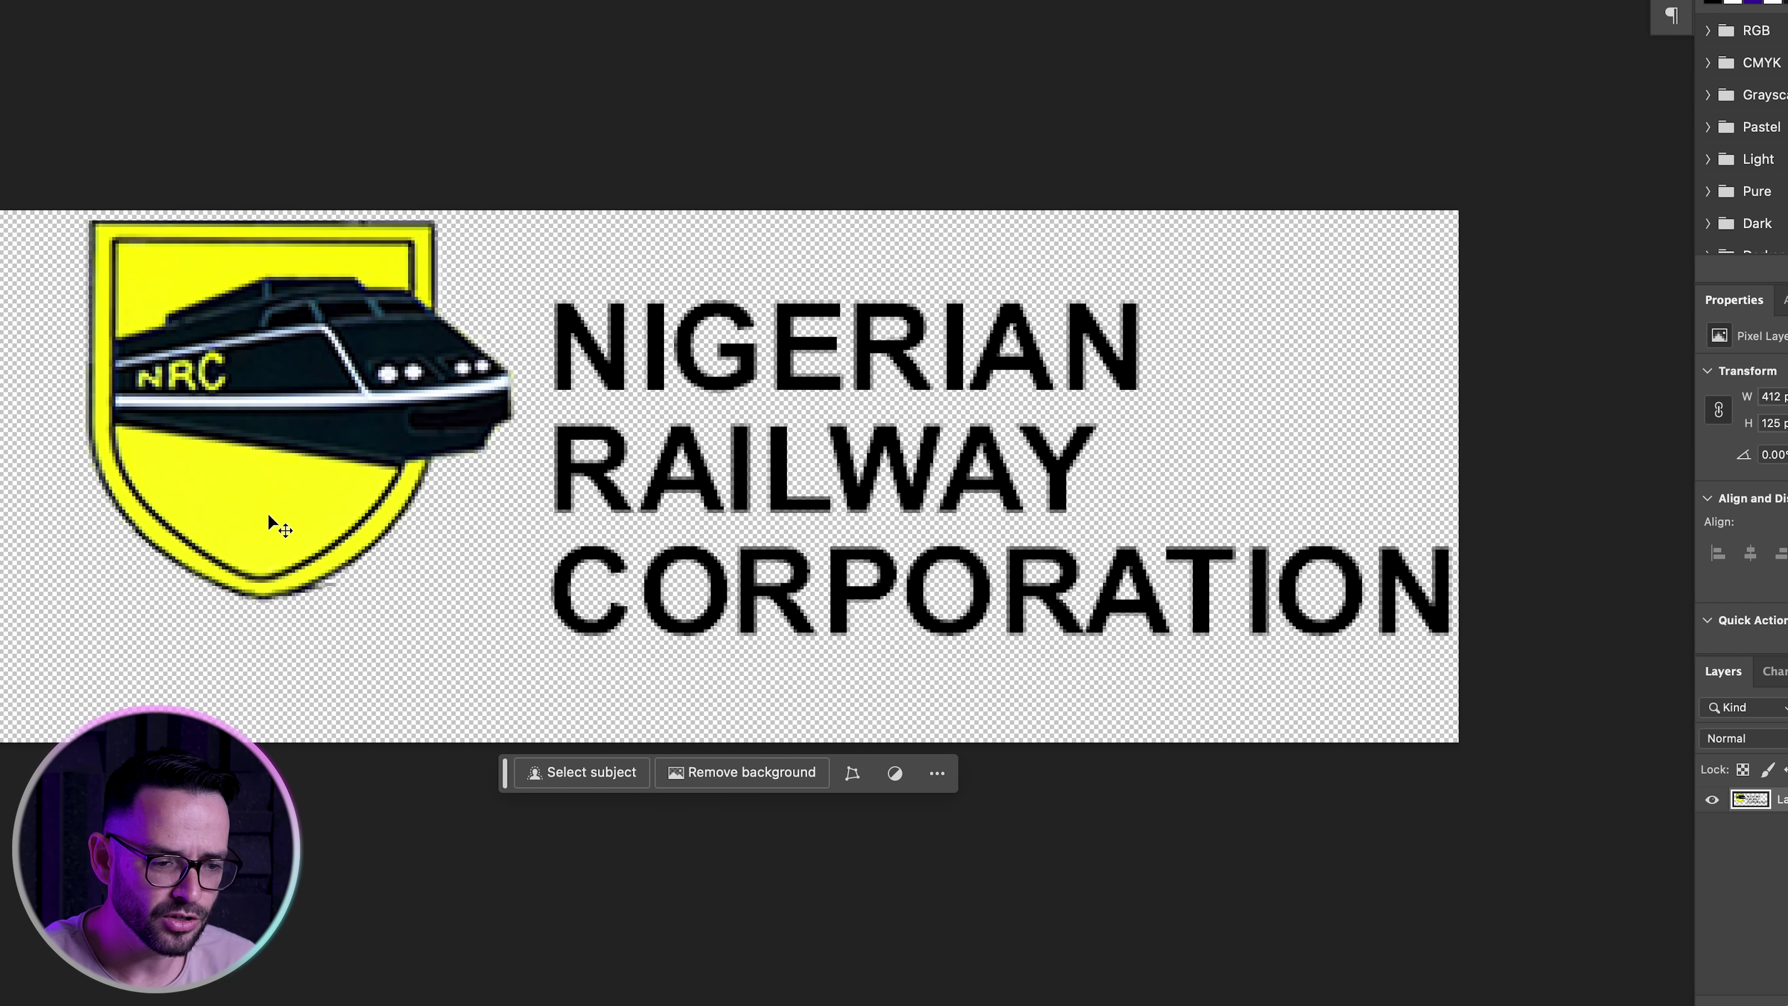
scroll(268, 514, right, 2)
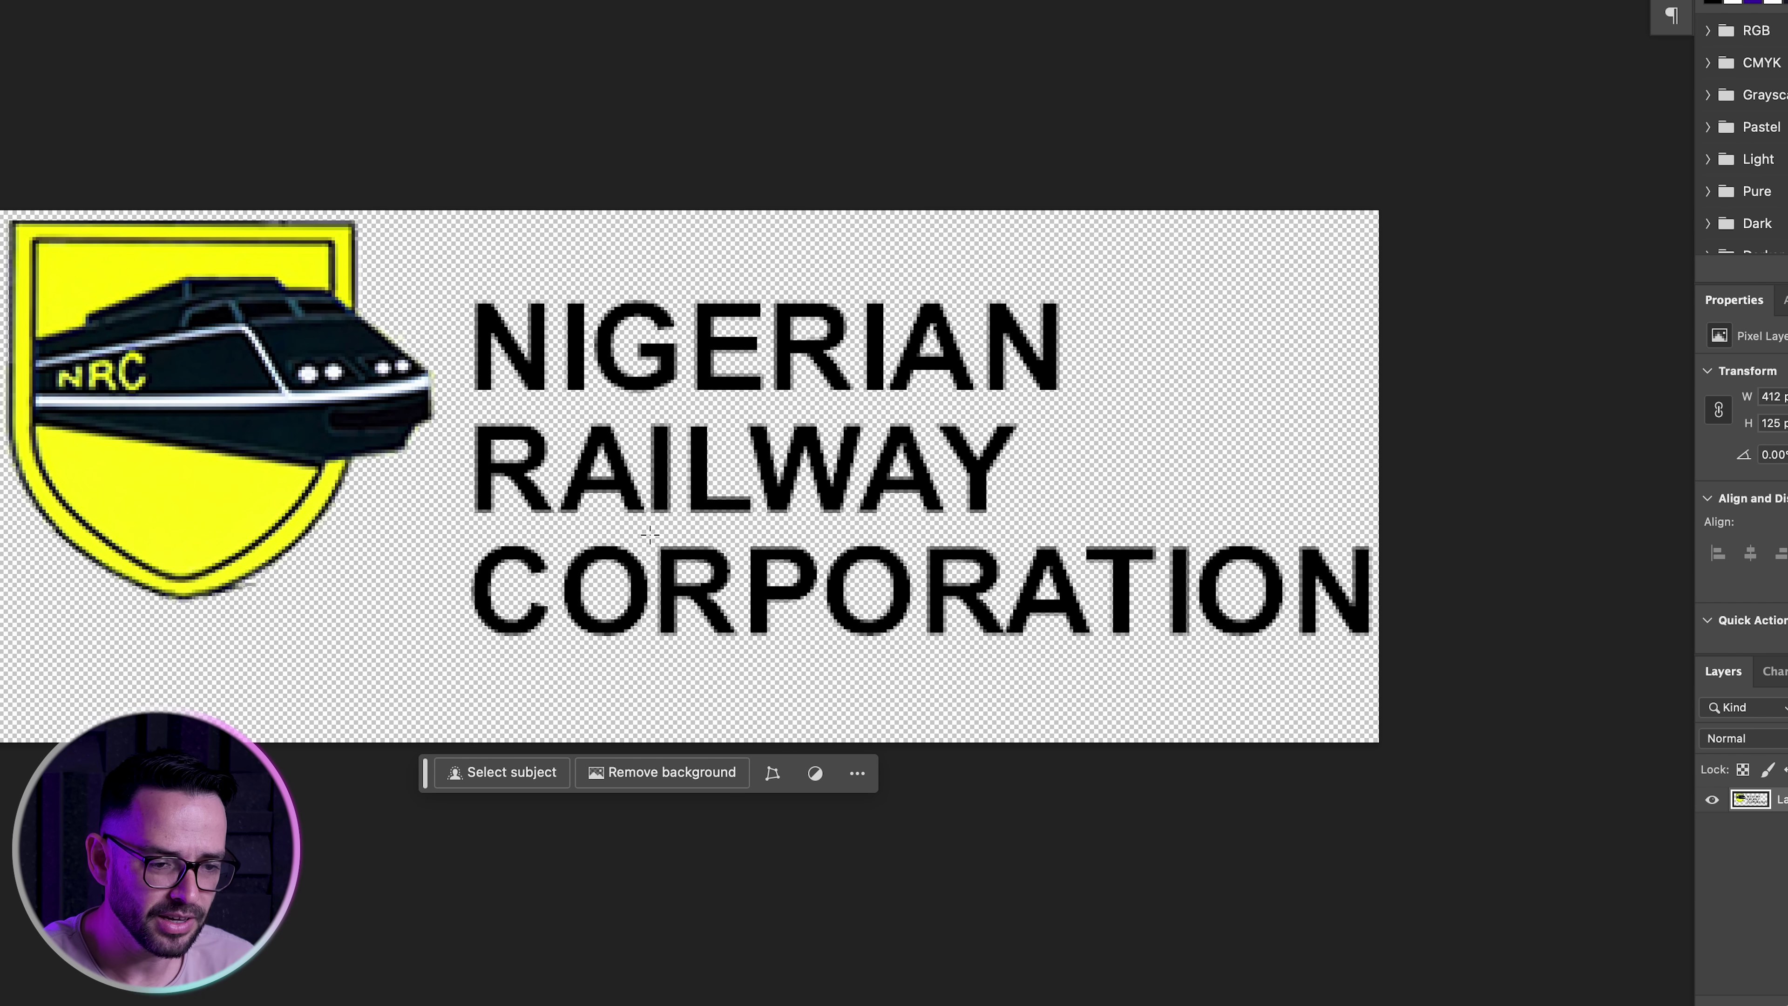
drag(649, 536, 1398, 675)
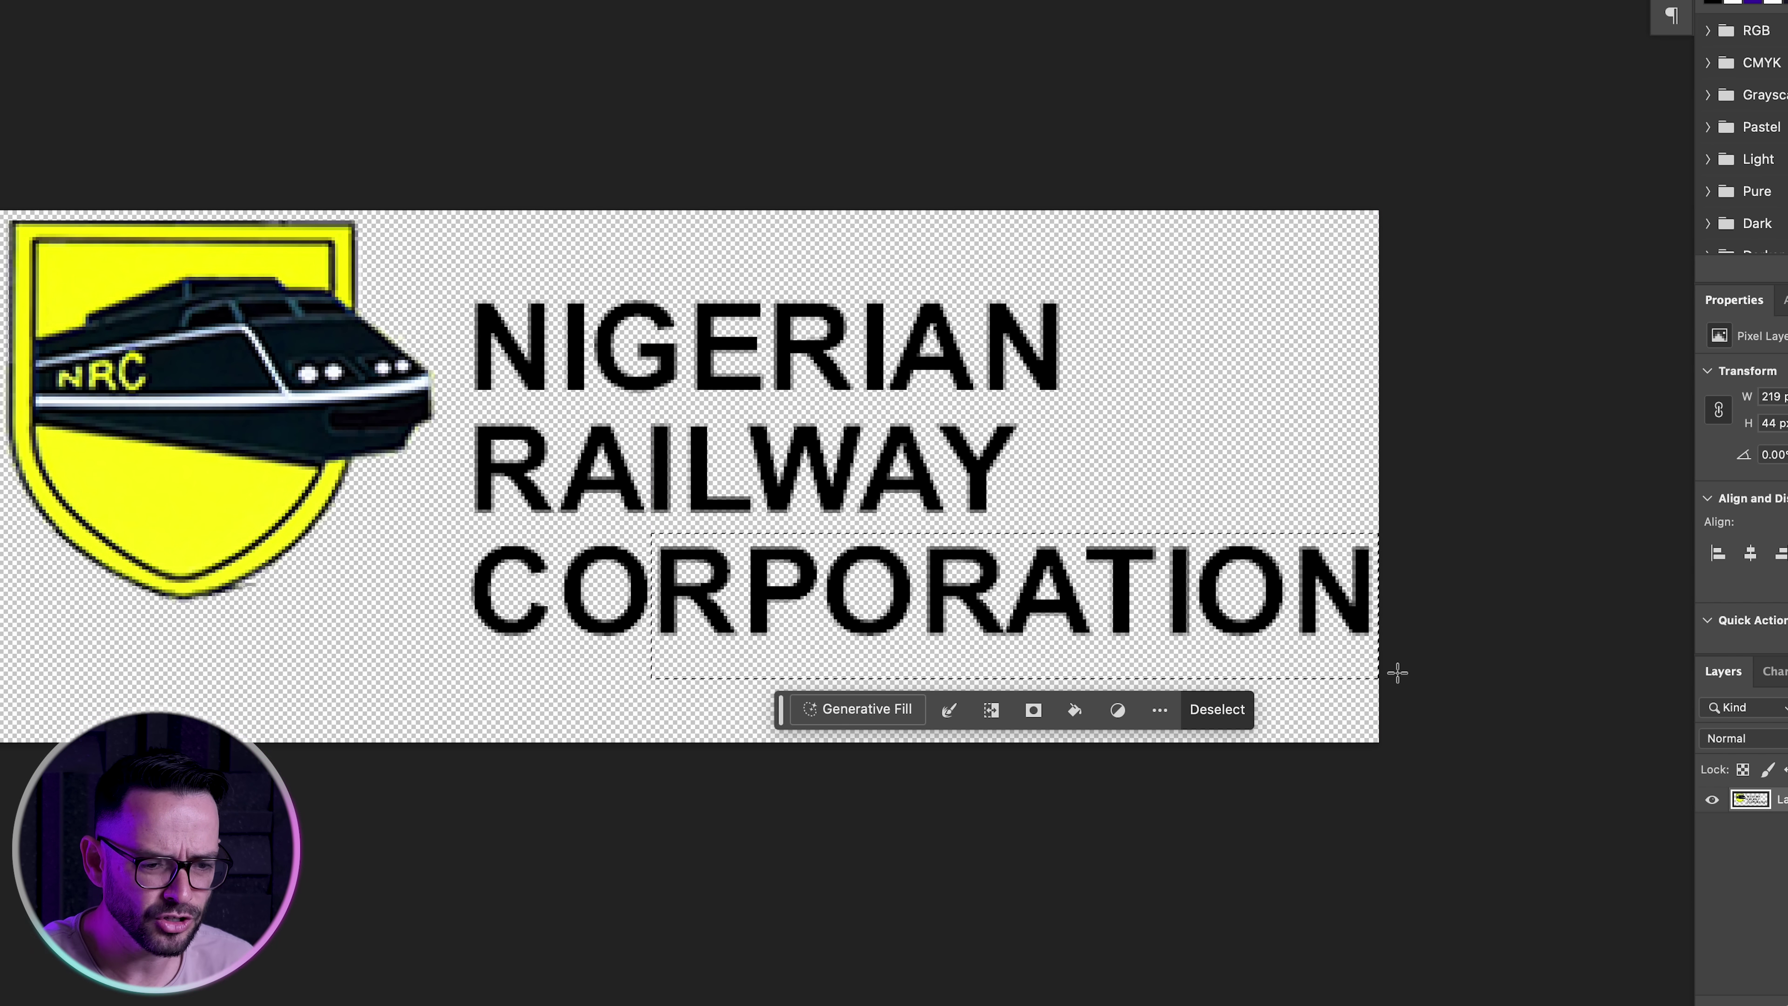
key(Delete)
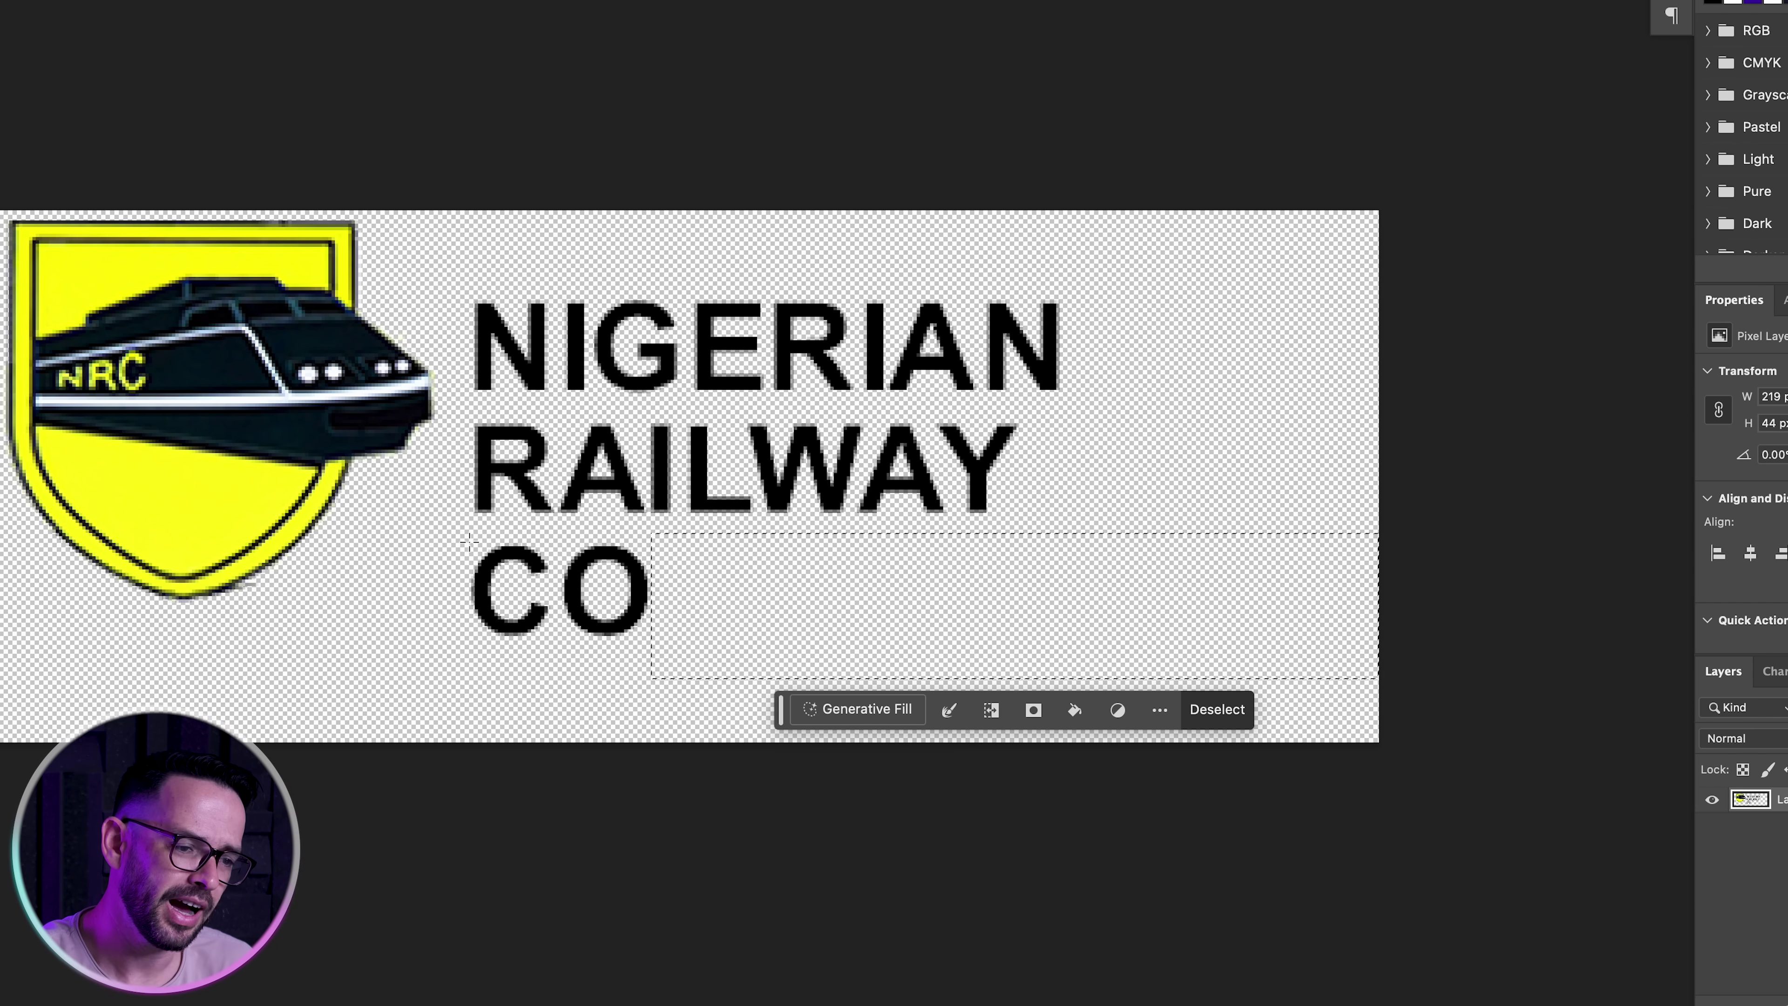
Move the remaining letters CO up beside RAILWAY in the logo and clear the selection
key(super+d)
drag(451, 541, 1205, 511)
key(super+d)
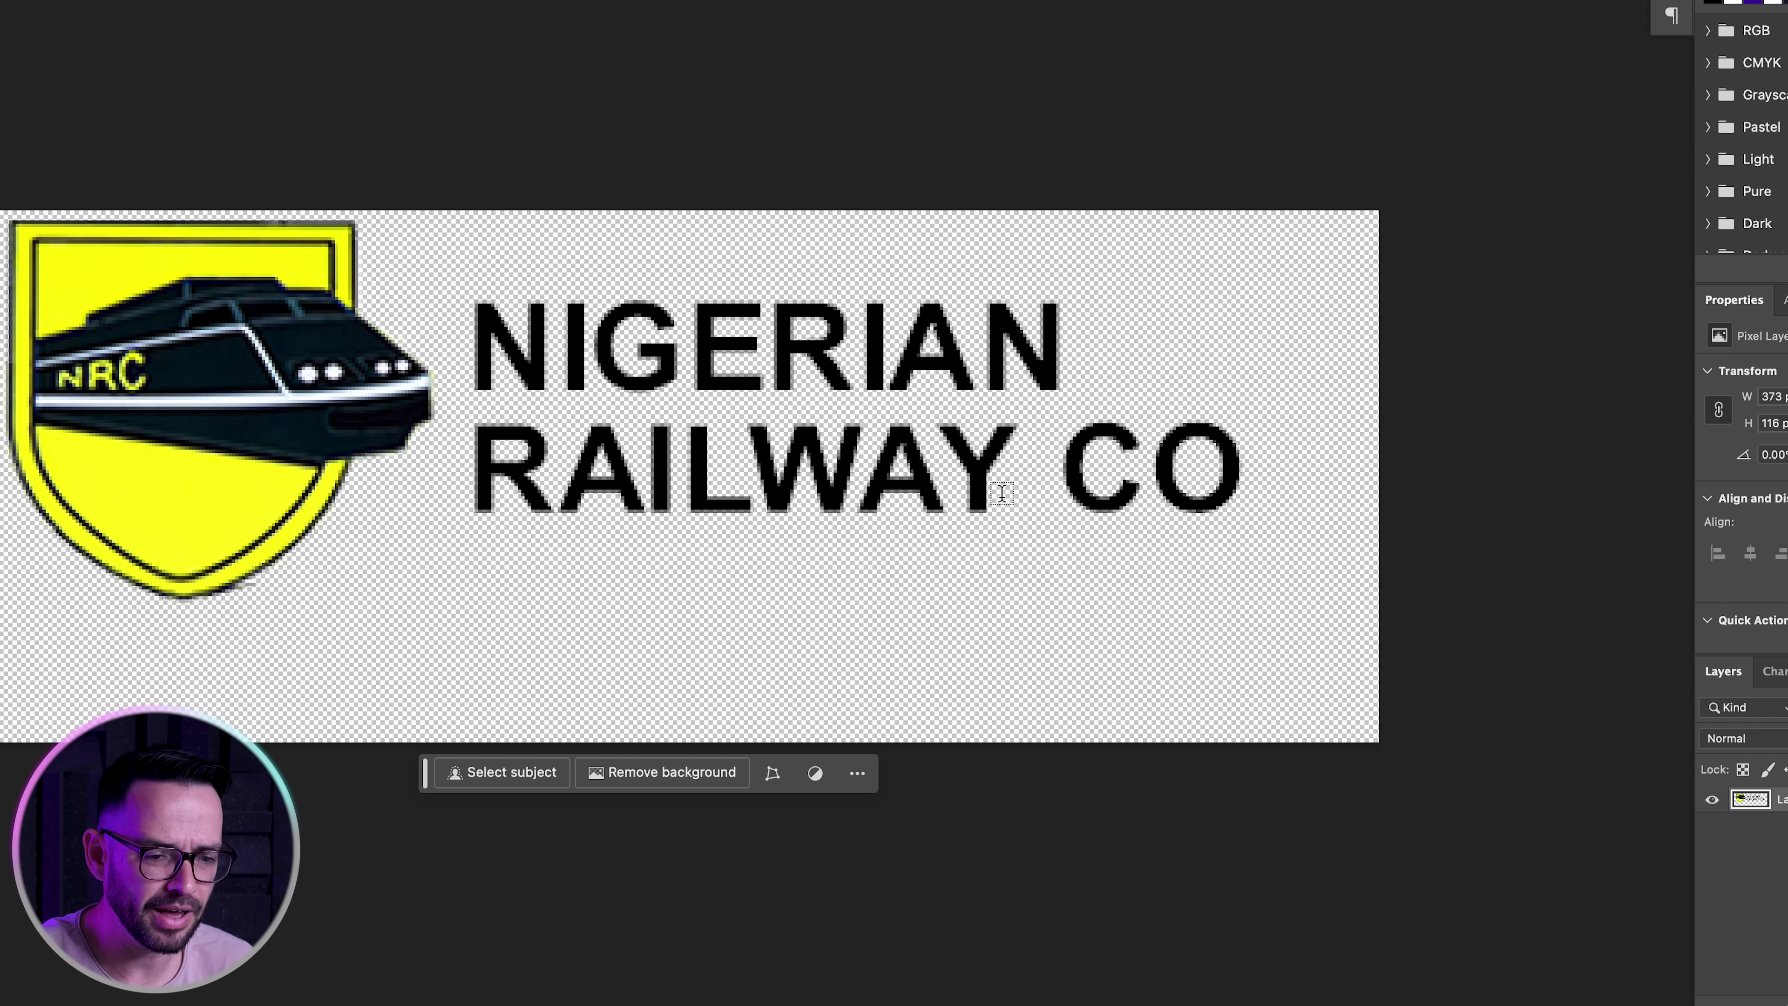
click(1045, 470)
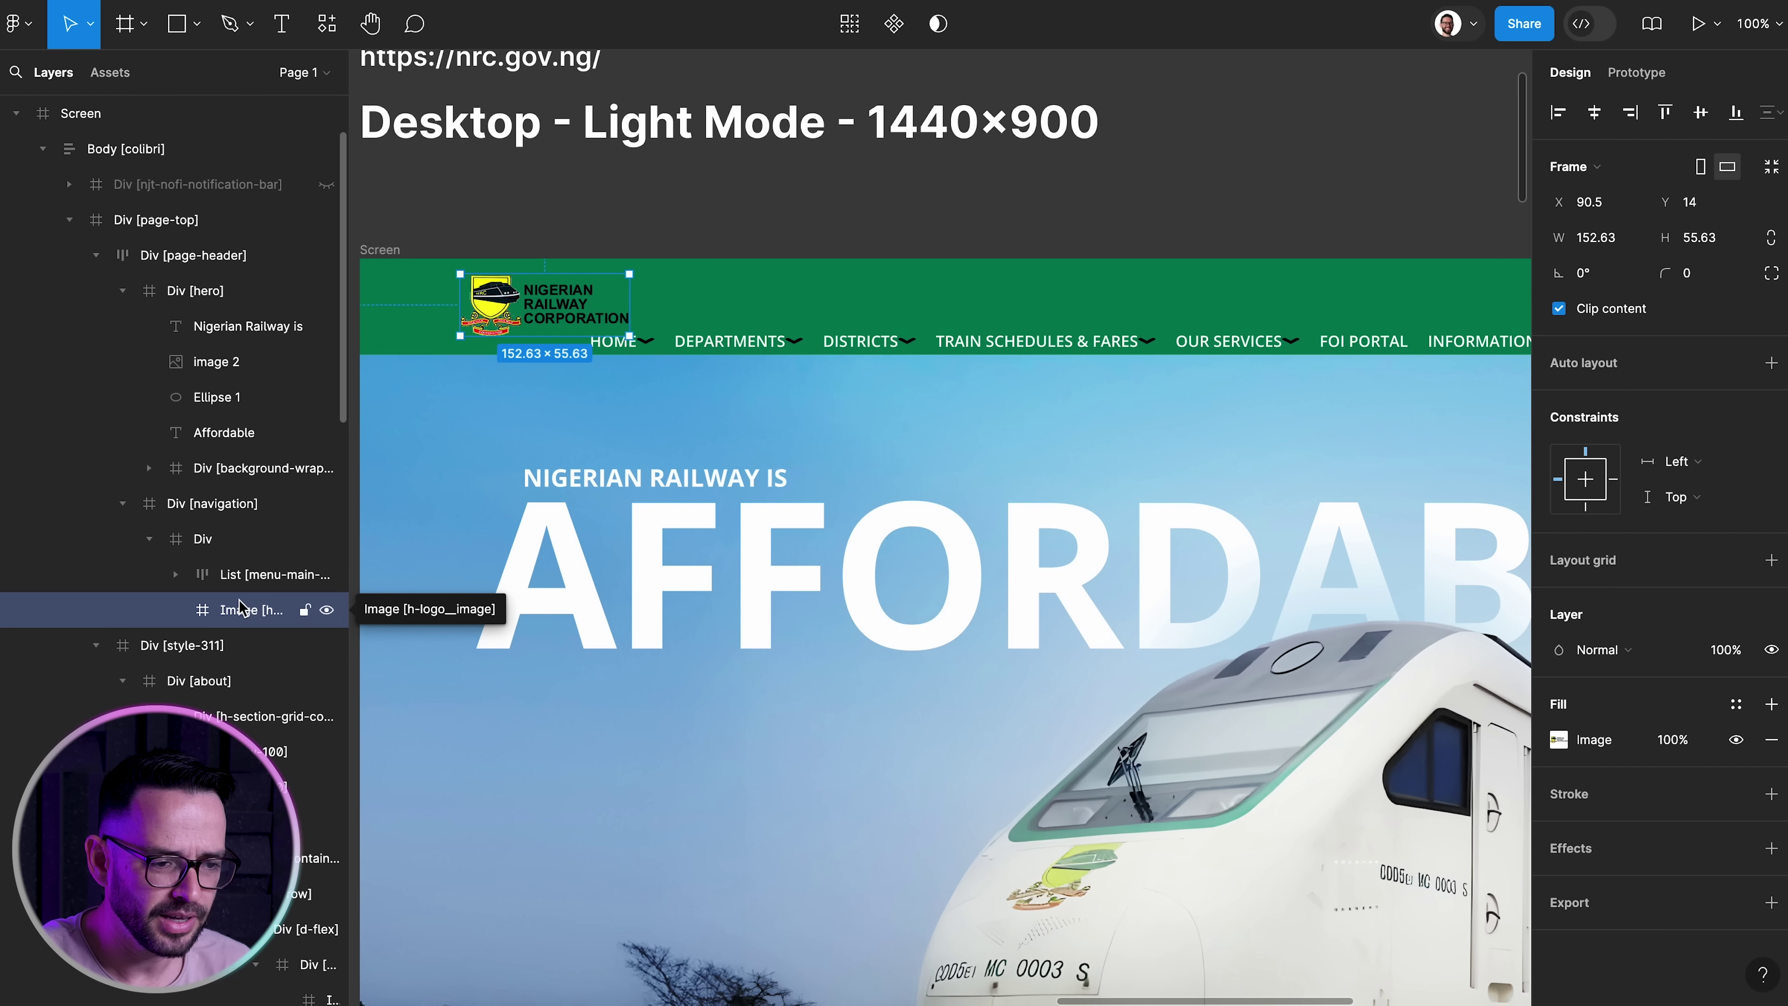
Switch to Figma and paste the edited logo into the navigation Div at about 141 x 44 px
key(super+v)
key(super+z)
click(230, 553)
key(super+v)
drag(1154, 242, 897, 322)
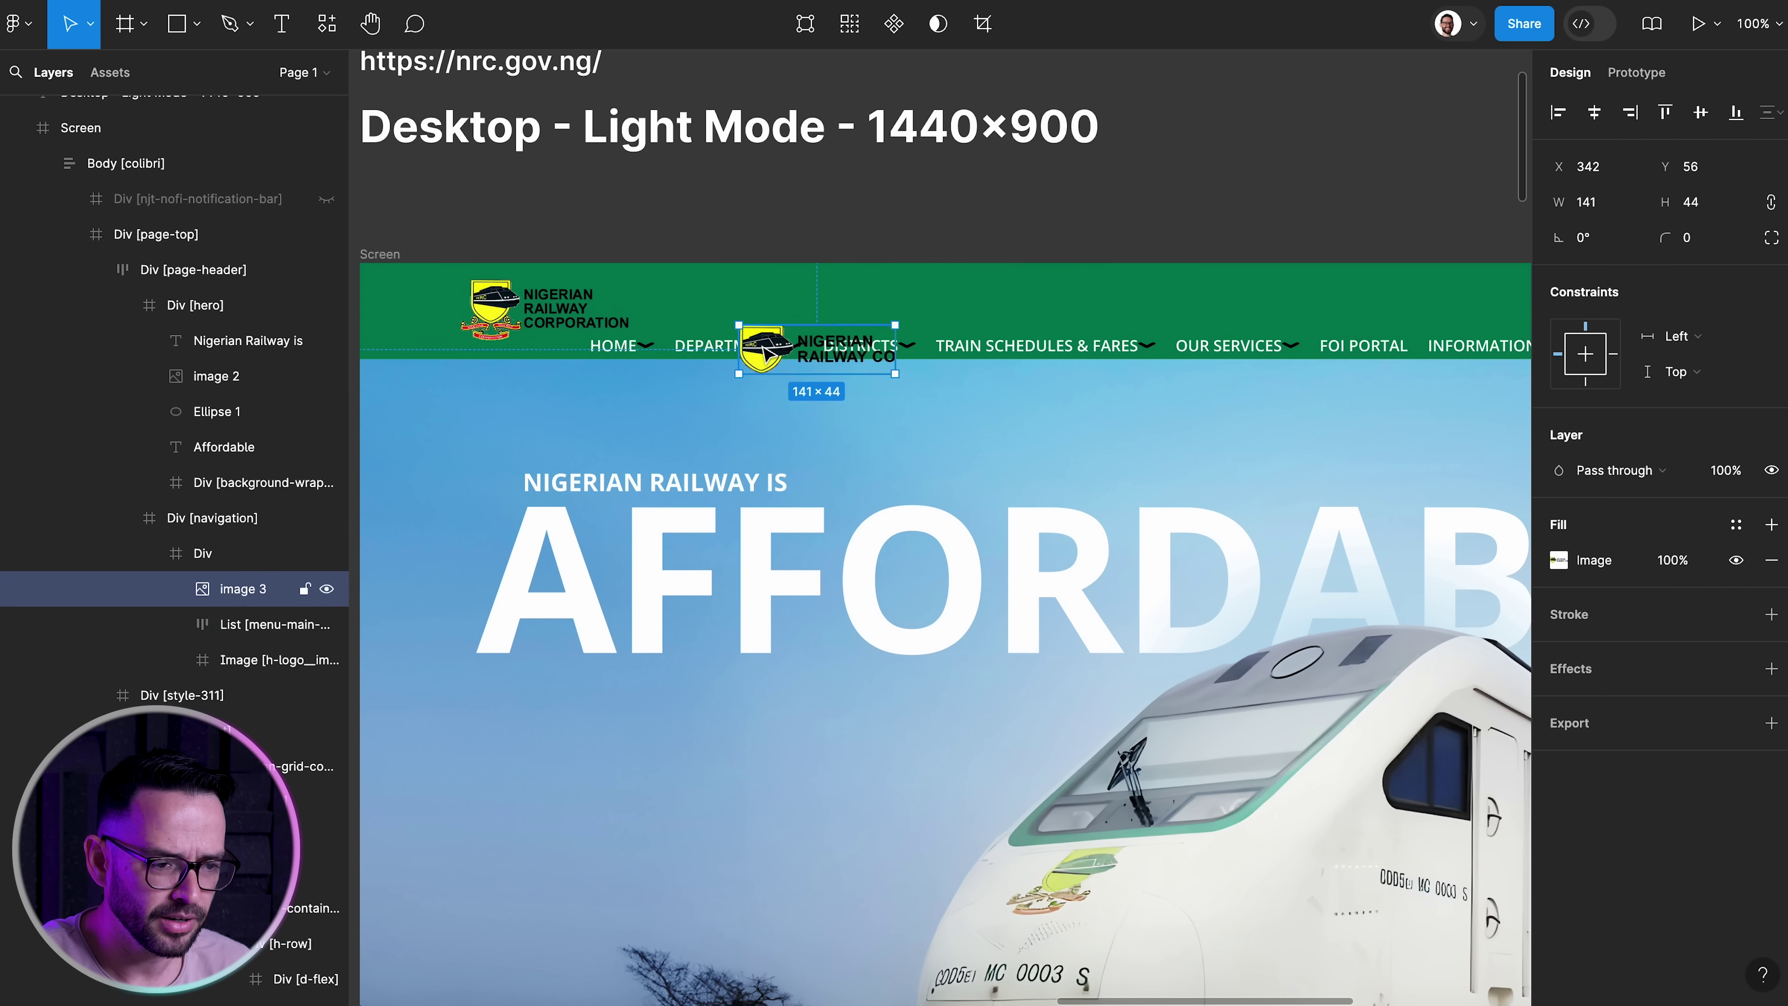
drag(787, 342, 825, 351)
Delete the original h-logo__image layer from the navigation Div
scroll(825, 350, up, 3)
click(308, 783)
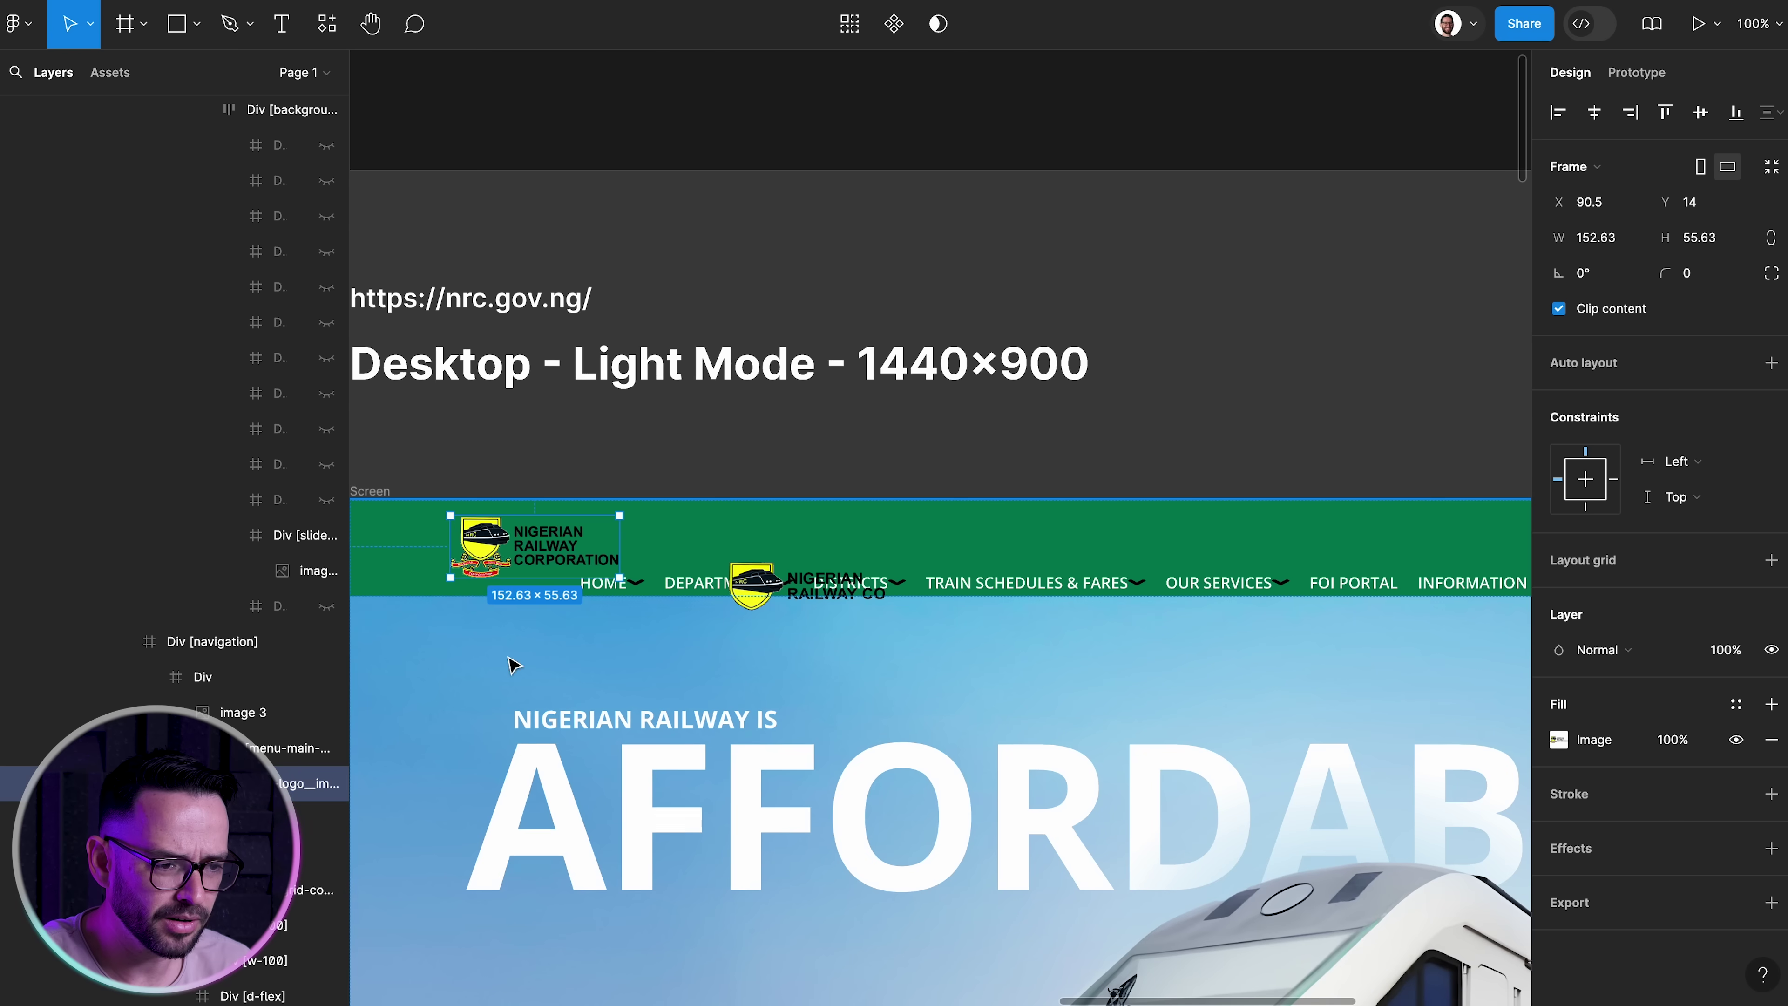
key(BackSpace)
Move the edited logo up and left above the menu links to X 222, Y 16
double_click(768, 588)
drag(767, 588, 470, 551)
scroll(161, 326, up, 5)
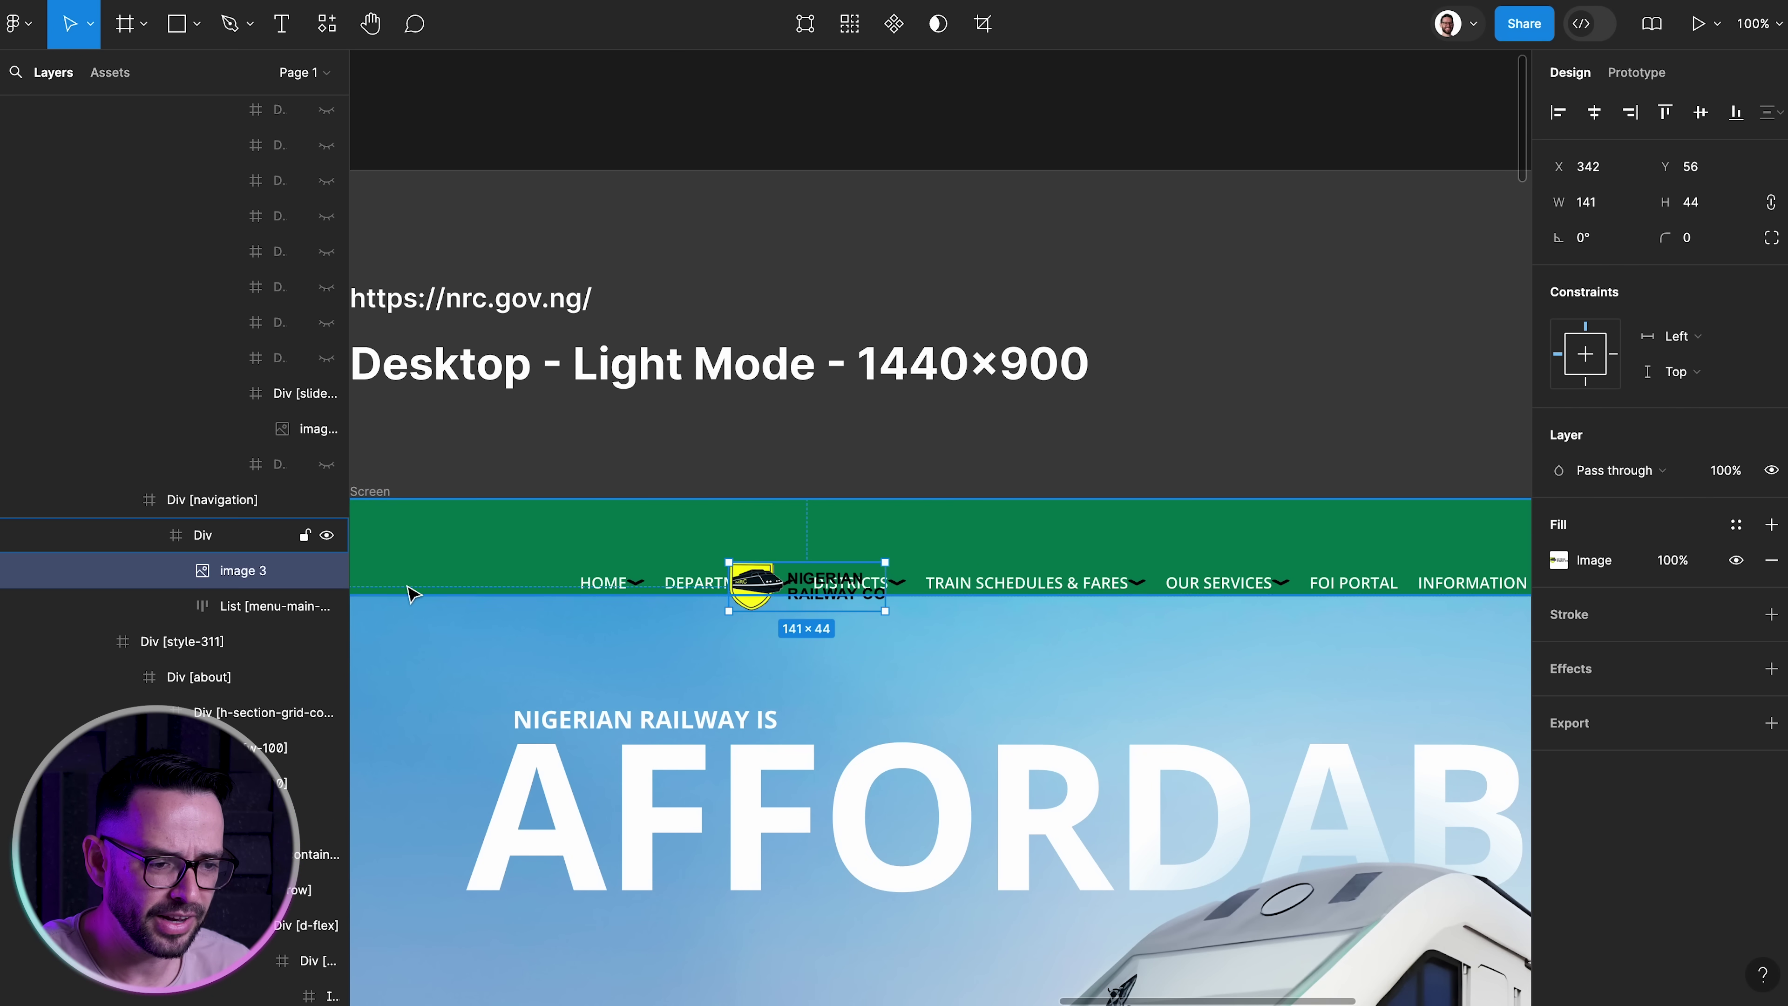
key(shift+Up)
key(shift+Up)
key(shift+Up)
key(shift+Up)
key(shift+Left)
key(shift+Left)
key(shift+Left)
key(shift+Left)
key(shift+Left)
key(shift+Left)
key(shift+Left)
key(shift+Left)
key(shift+Left)
key(shift+Left)
key(shift+Left)
key(shift+Left)
key(shift+Left)
key(shift+Left)
key(shift+Left)
key(shift+Left)
key(shift+Left)
key(shift+Left)
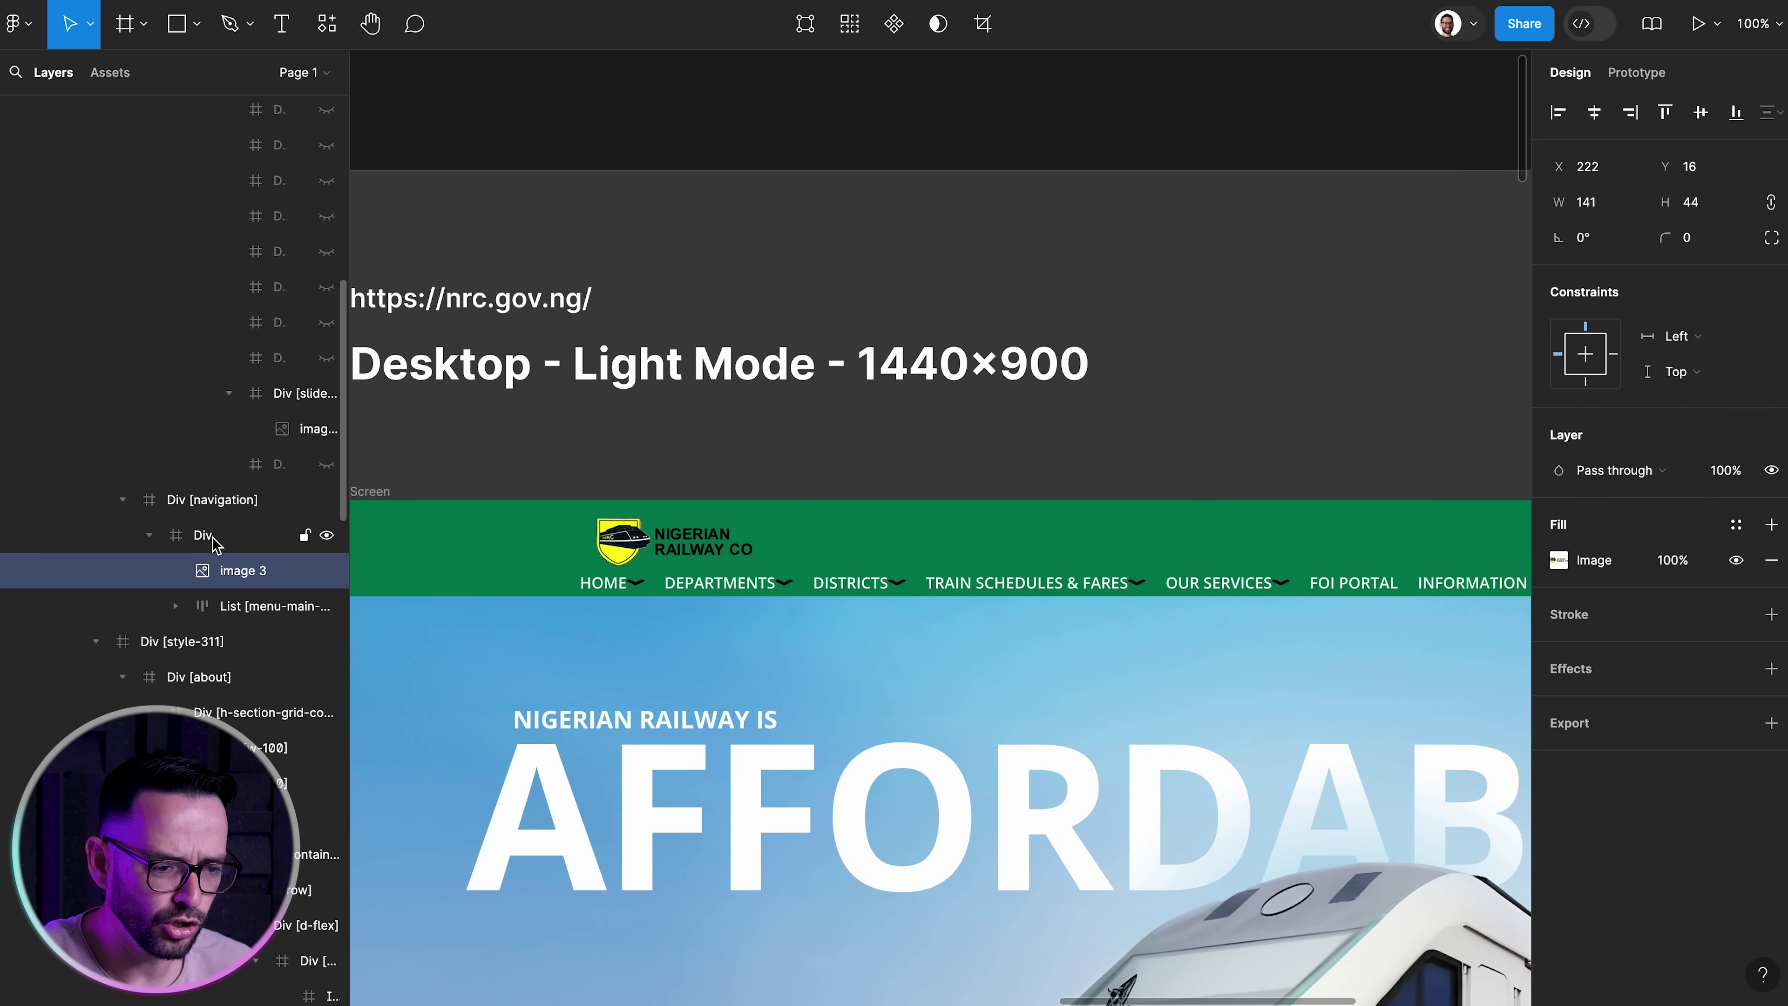
Apply horizontal auto layout to the Div holding the logo and the menu list
click(211, 538)
click(1771, 398)
click(1612, 440)
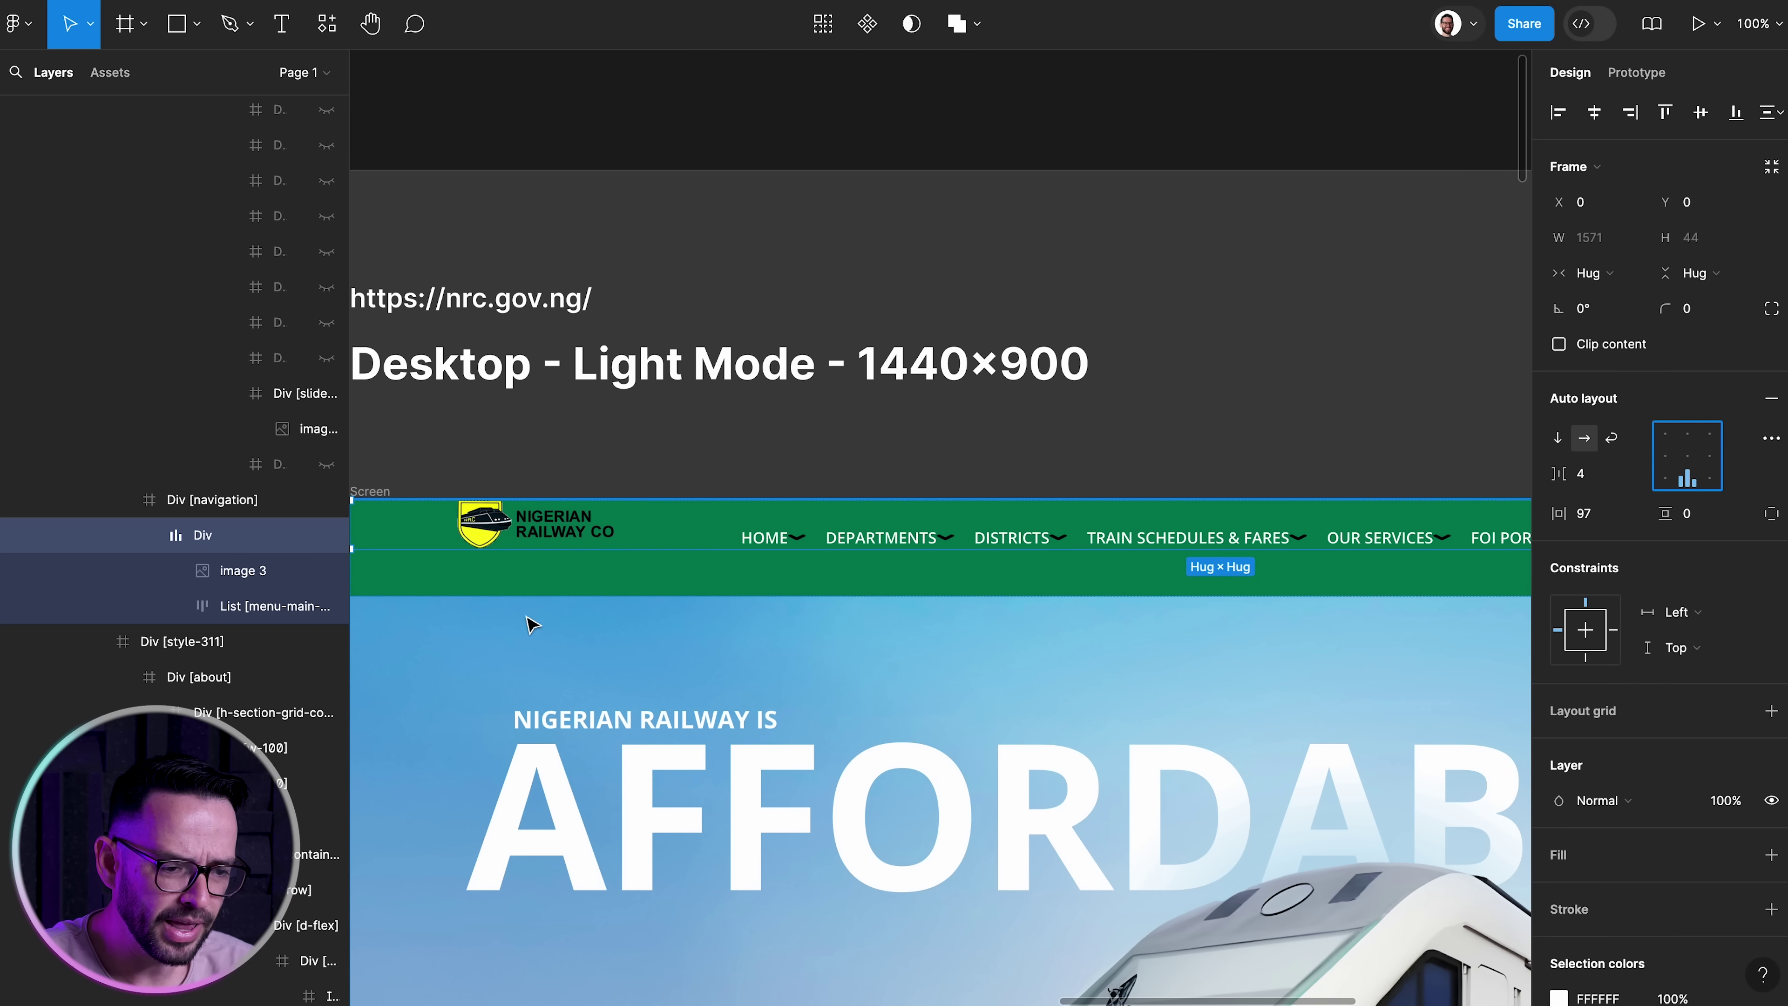
Centre the logo and menu in the navigation row and set its vertical padding to 15
click(220, 501)
click(203, 536)
click(1707, 516)
text(20)
key(Return)
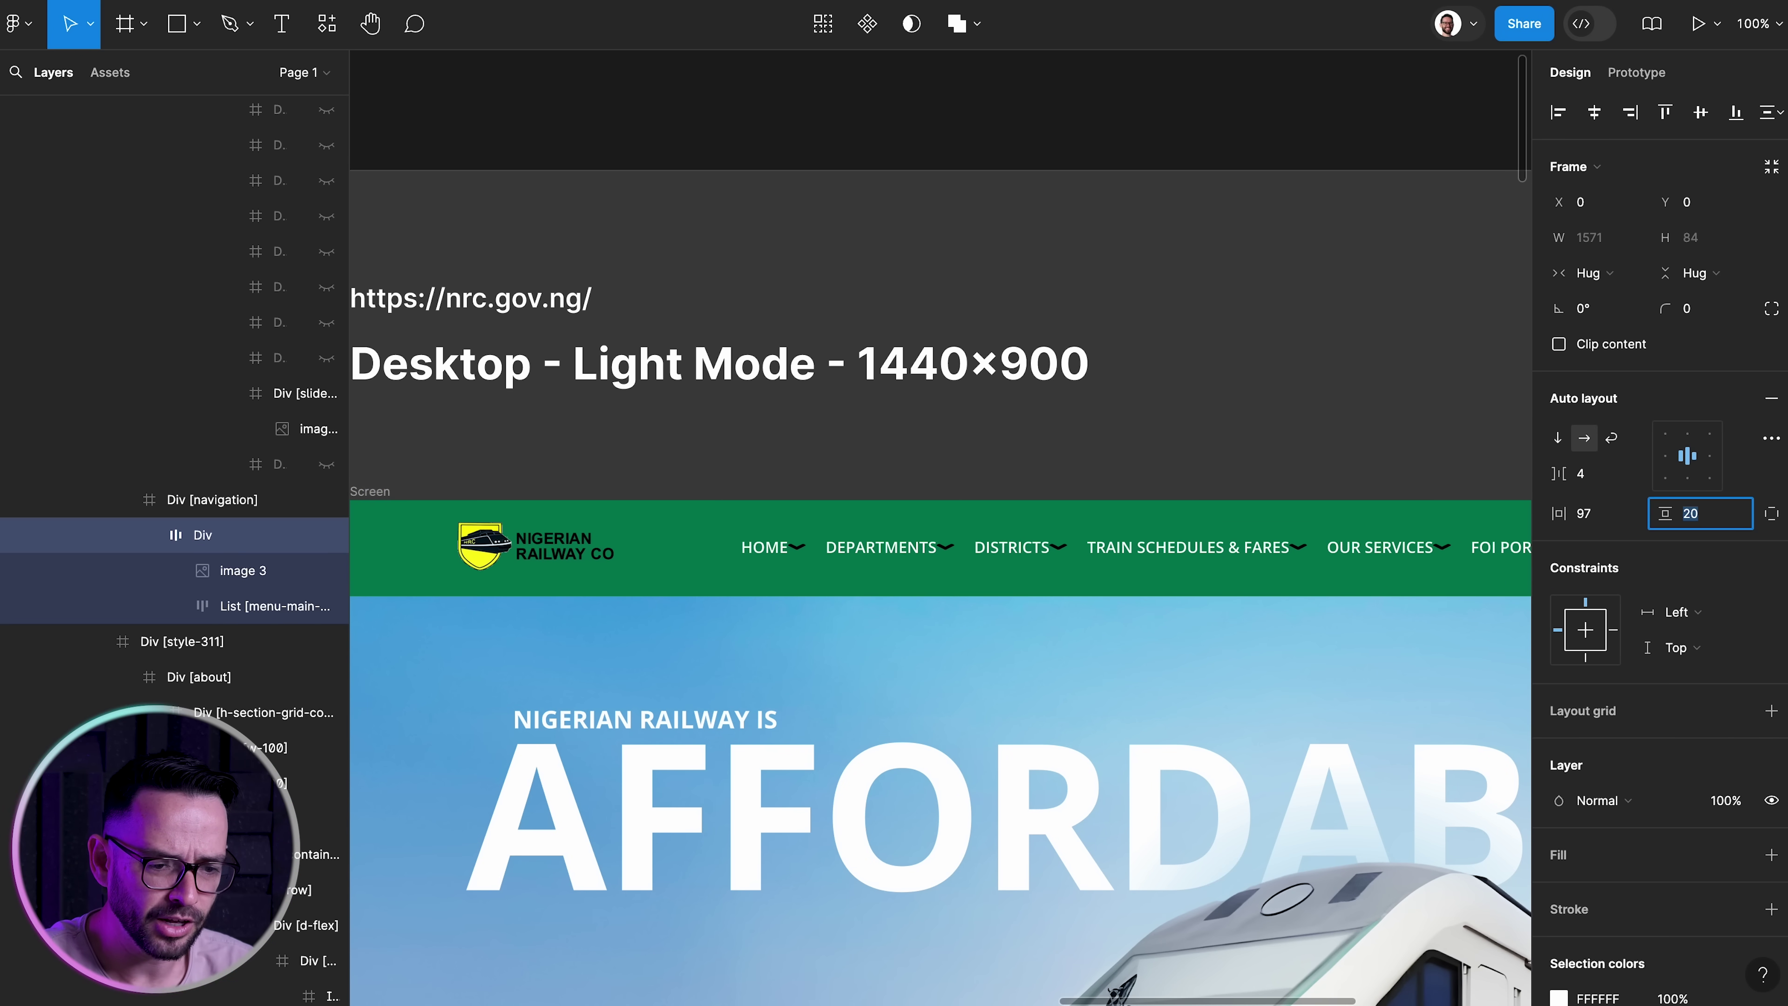
text(15)
key(Return)
Collapse the surrounding layers and fix the auto-layout navigation row's width at 1425 px
scroll(758, 491, right, 5)
click(537, 516)
double_click(857, 552)
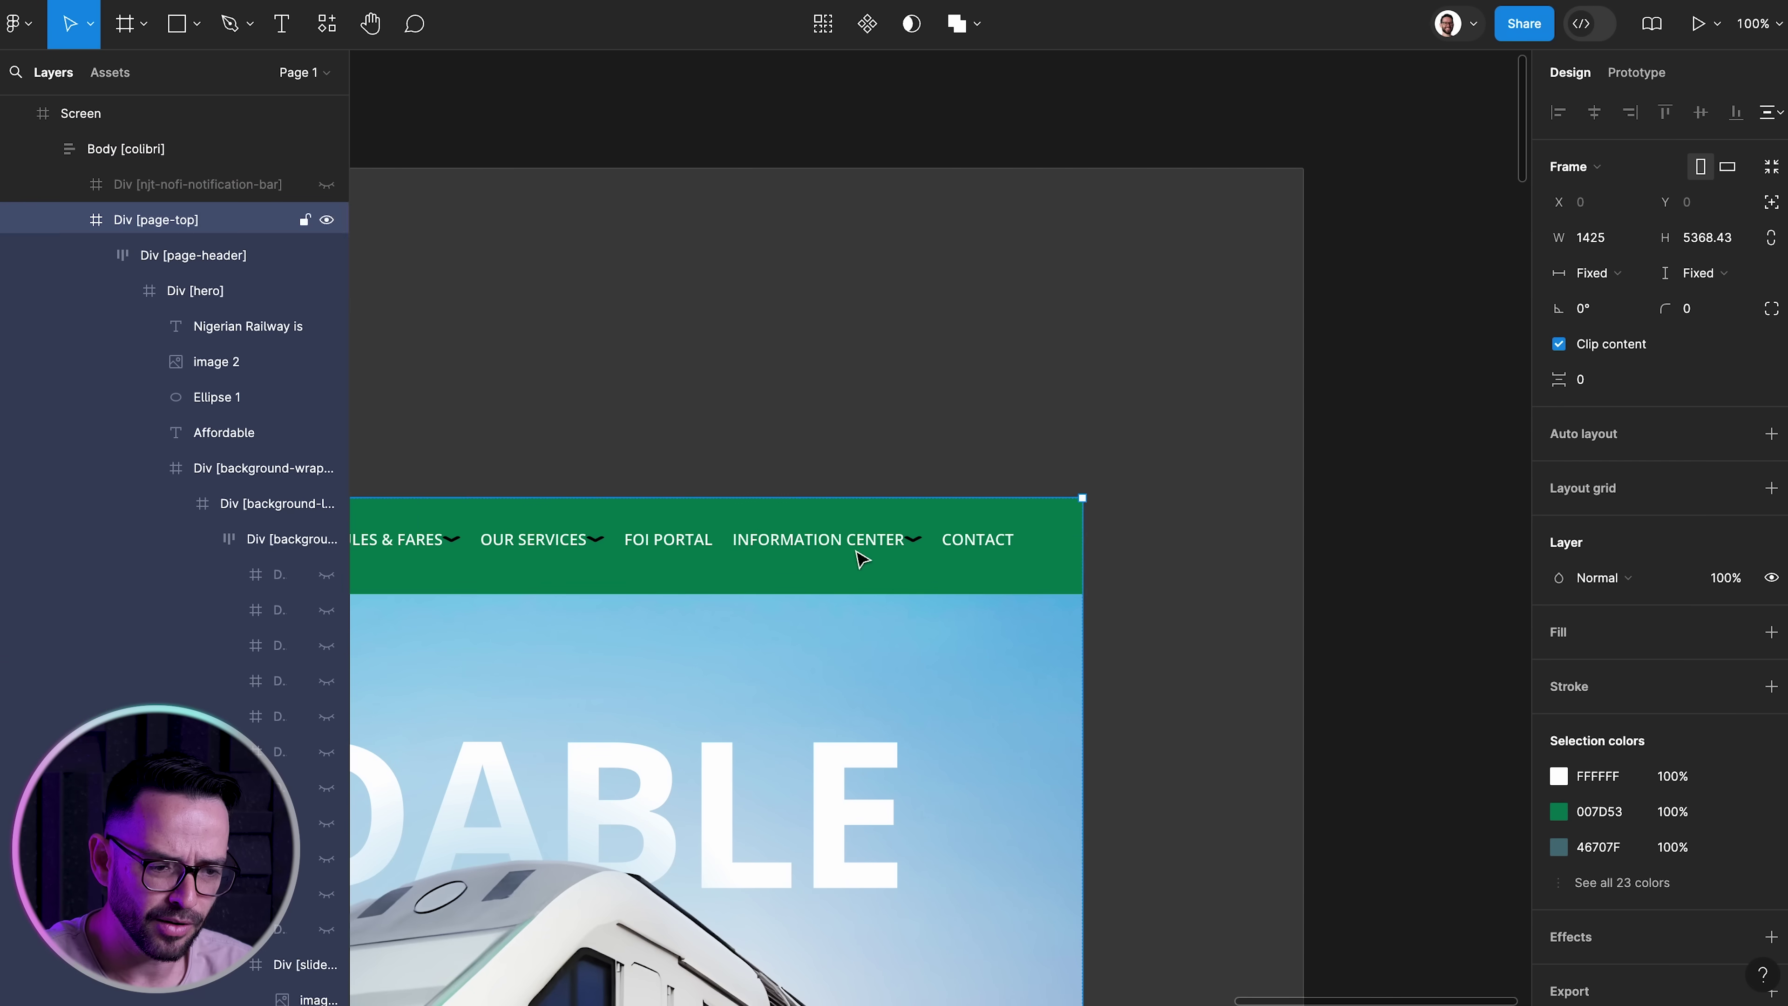
click(123, 291)
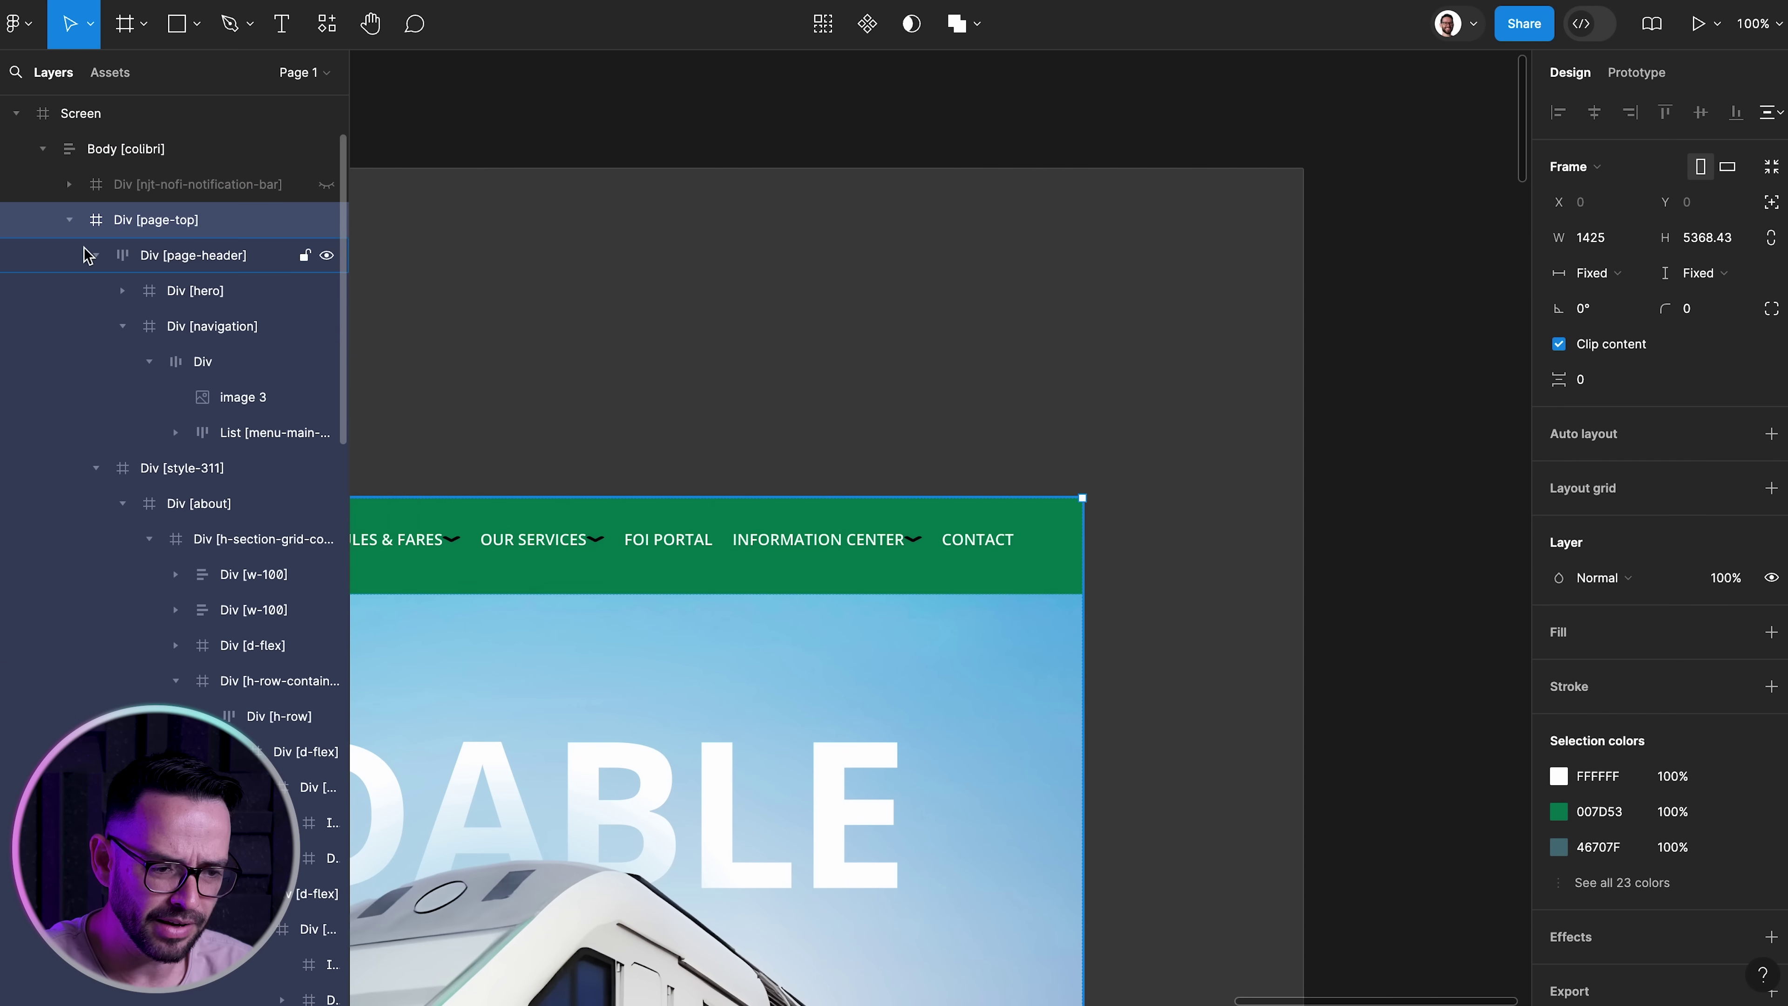
click(122, 326)
click(96, 361)
click(122, 326)
click(202, 363)
scroll(698, 467, left, 8)
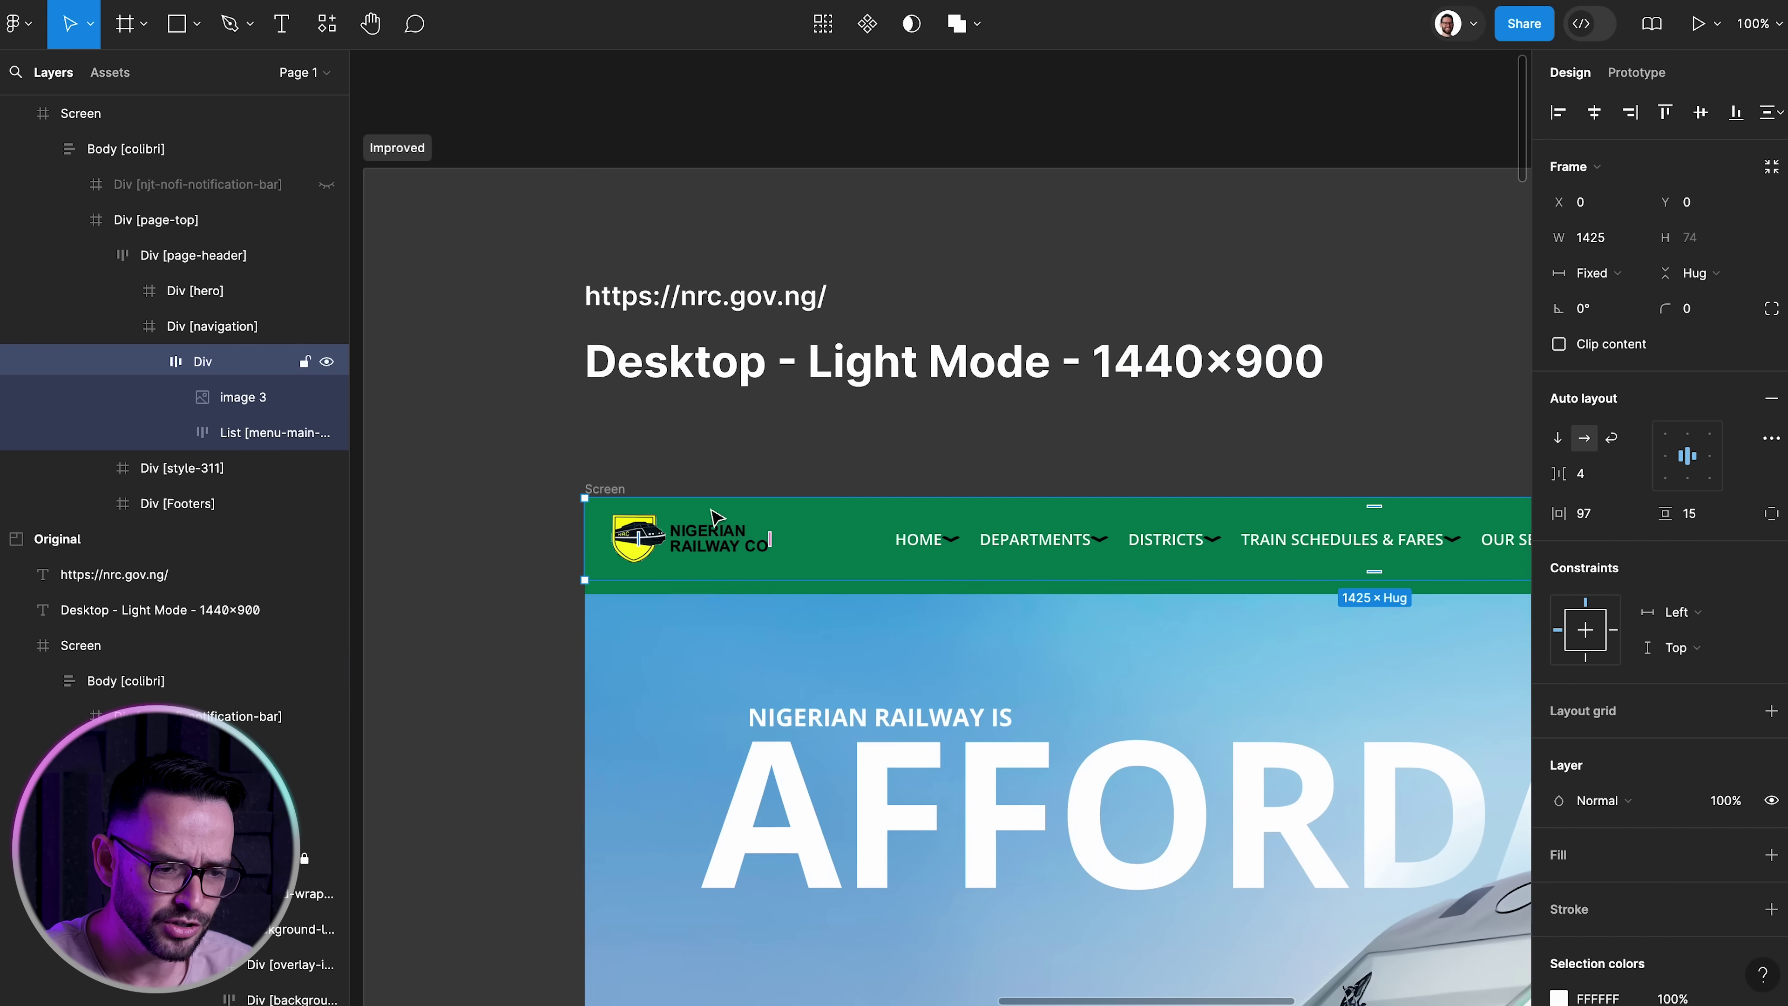
Align the menu list's items to the top right and set the list's right padding to 0
scroll(698, 467, right, 8)
click(221, 443)
scroll(782, 479, left, 8)
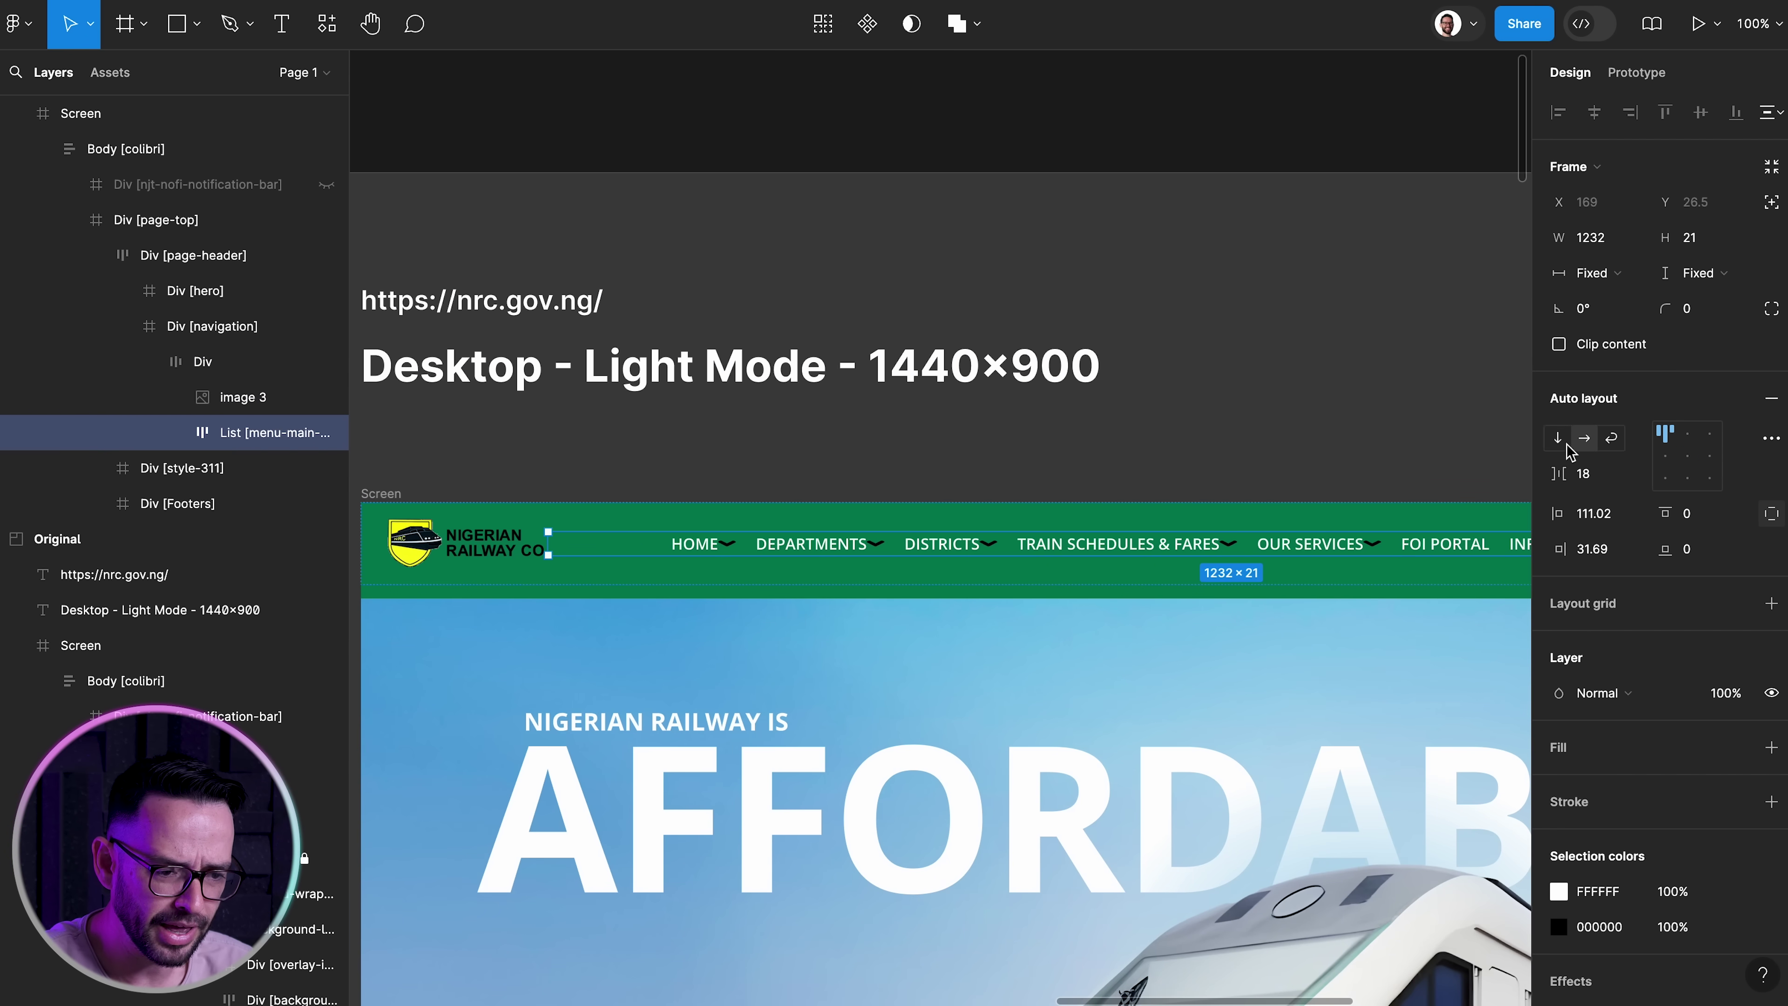
click(1712, 442)
scroll(1248, 560, right, 8)
click(1619, 557)
text(0)
key(Return)
scroll(1057, 512, left, 8)
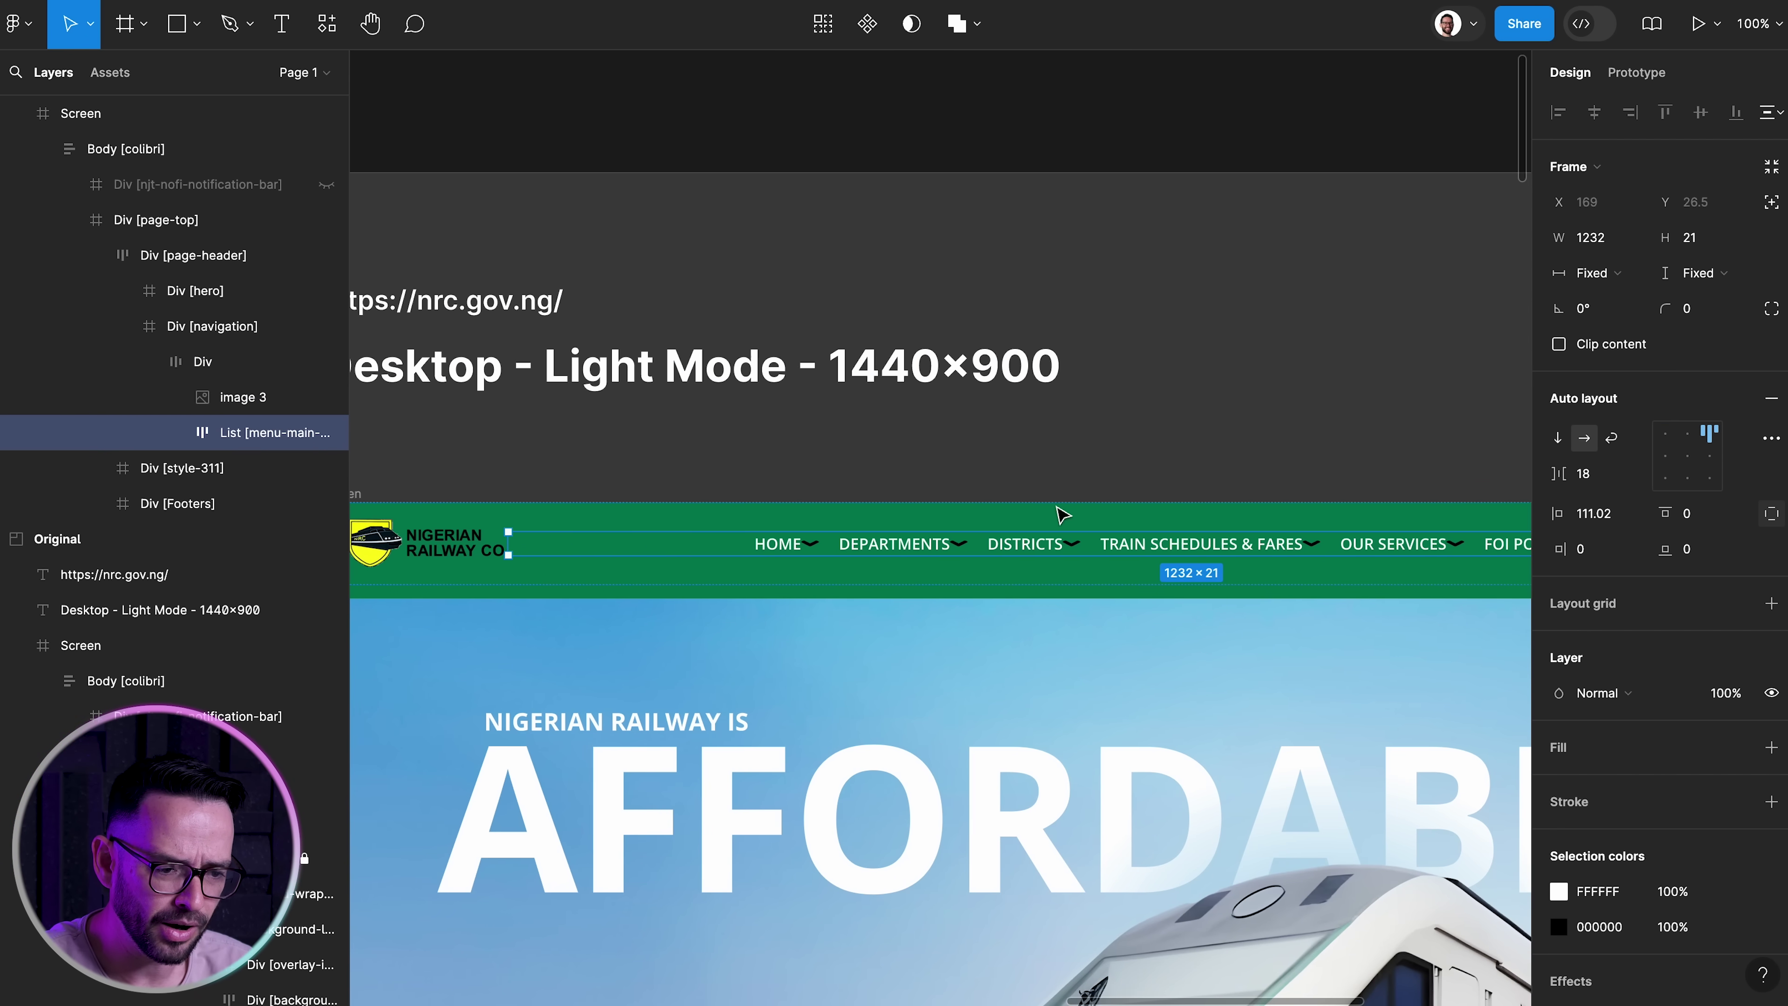
Delete the dropdown arrow beside the HOME link in the navigation menu
scroll(658, 485, right, 6)
scroll(723, 492, left, 2)
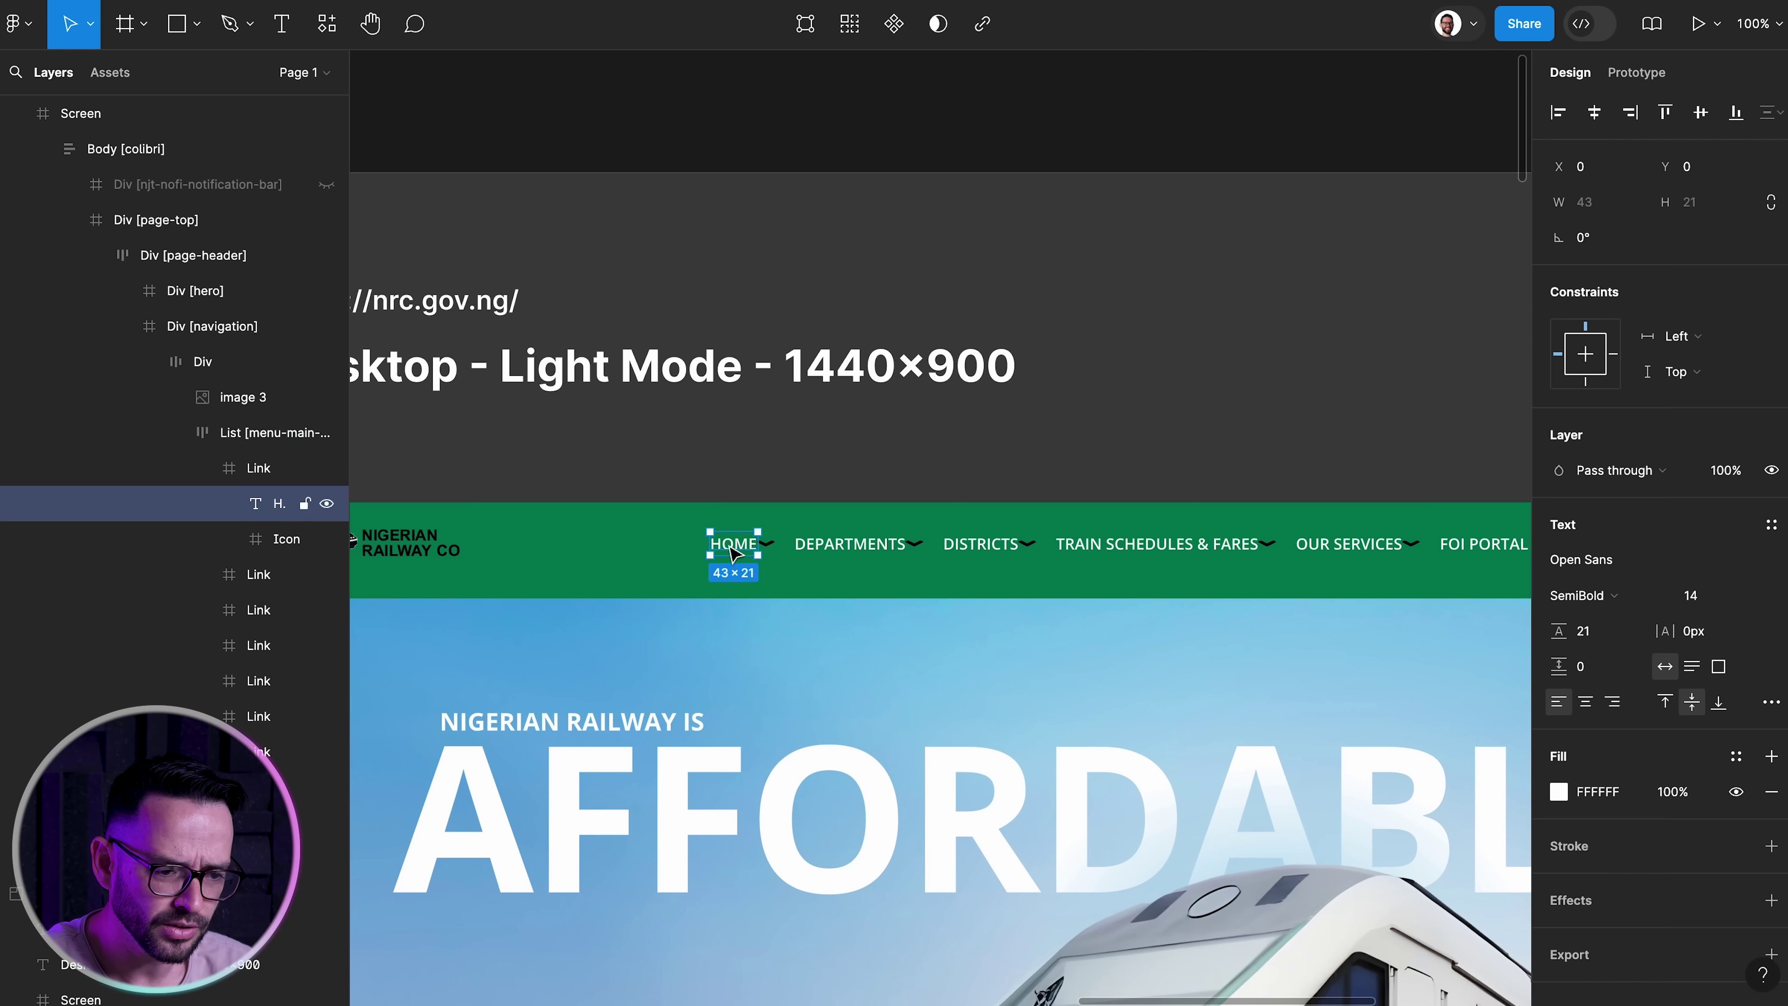
super+click(771, 545)
key(Delete)
Reduce the dropdown arrow beside DEPARTMENTS to 8 × 4 and colour it white FFFFFF
key(super+plus)
scroll(680, 560, right, 3)
super+click(681, 561)
scroll(679, 567, left, 2)
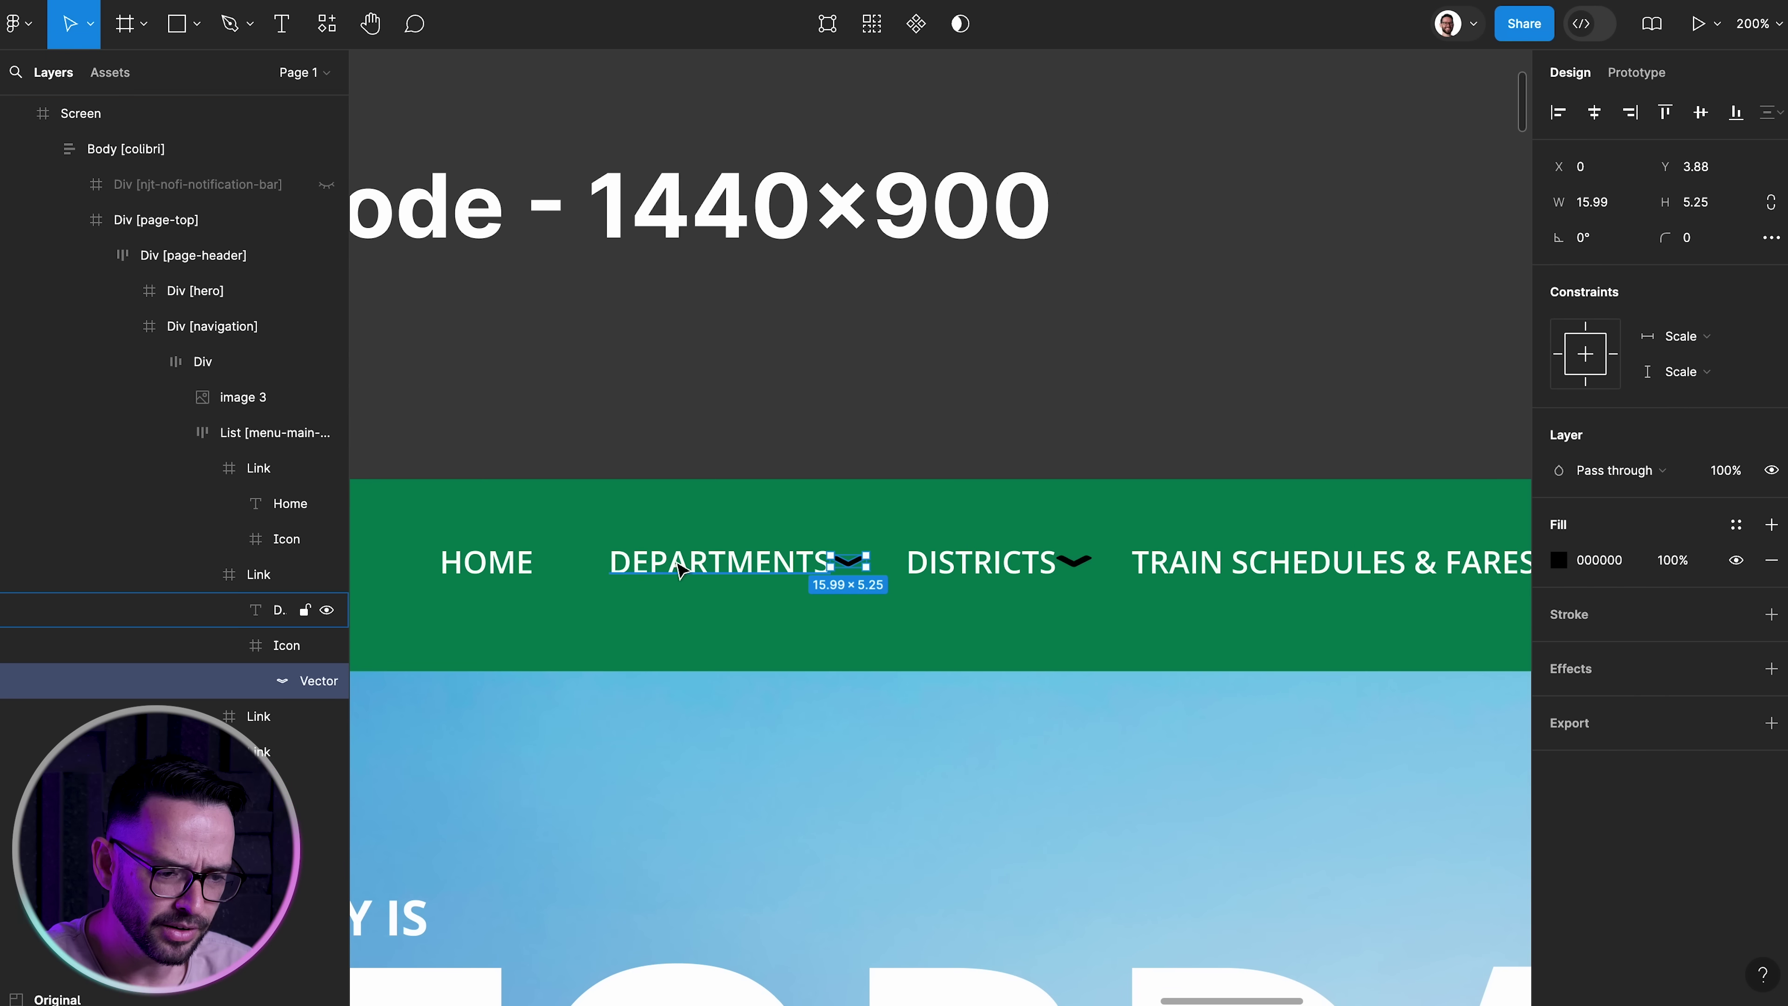
scroll(840, 560, up, 3)
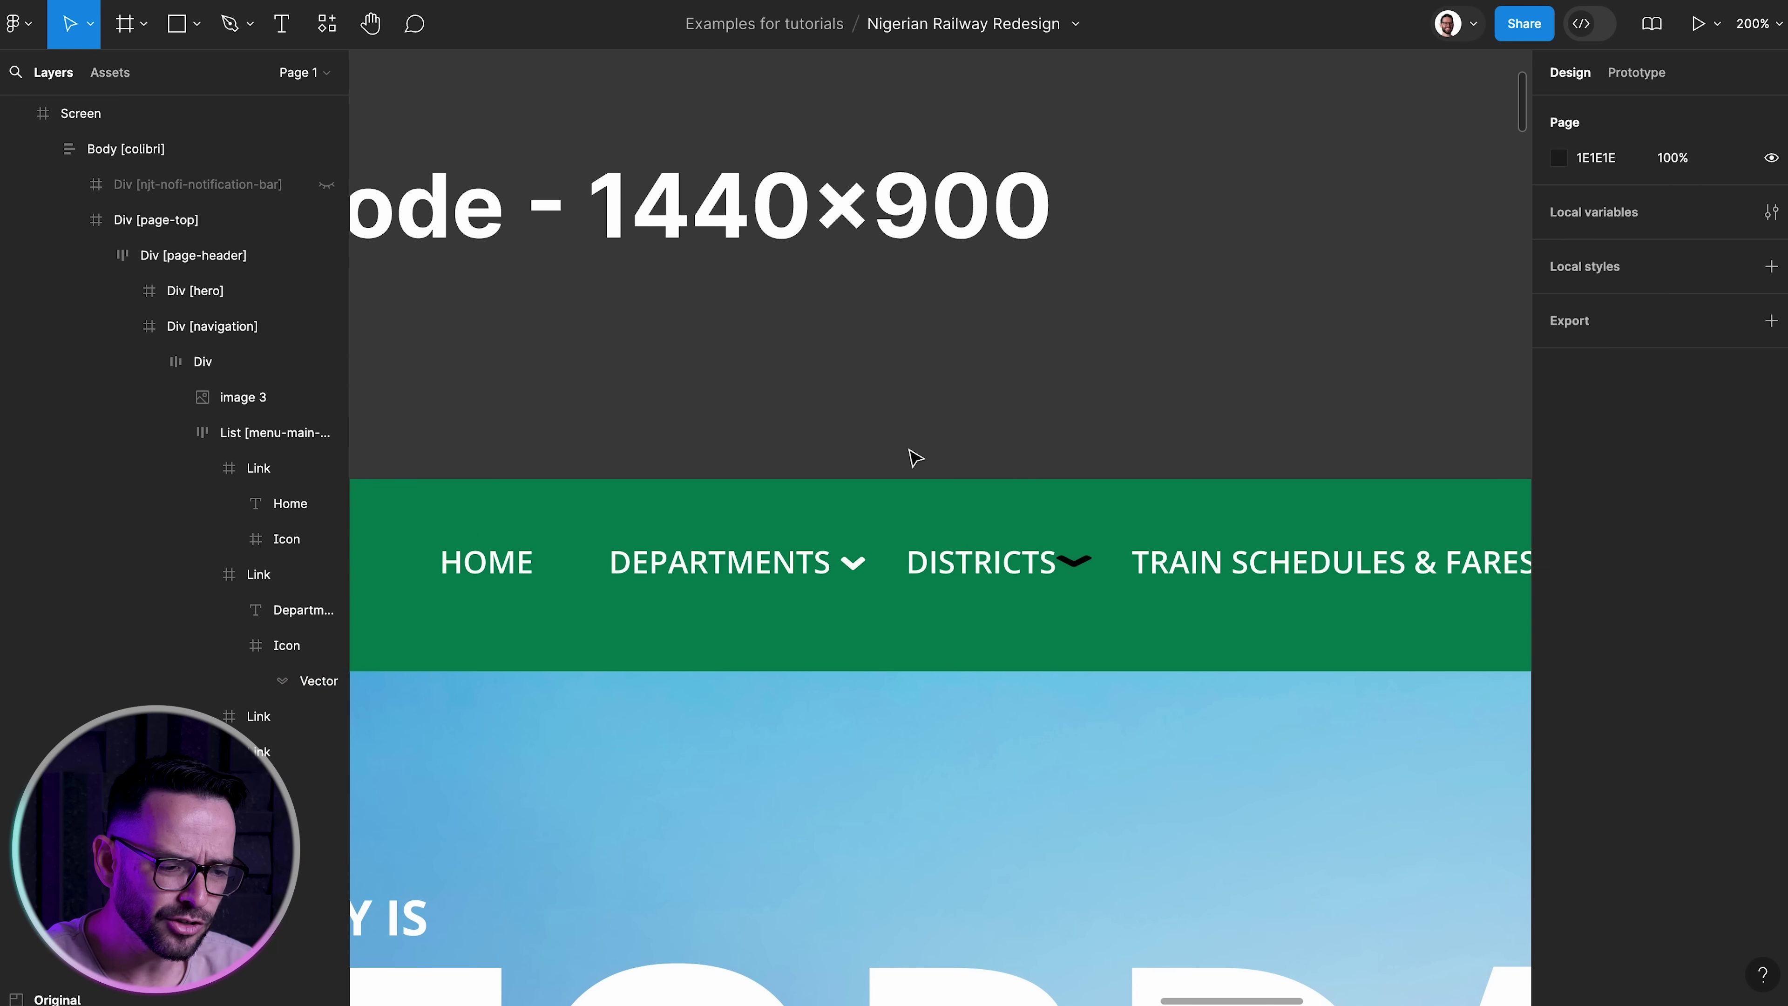
super+click(856, 567)
key(Escape)
key(shift+0)
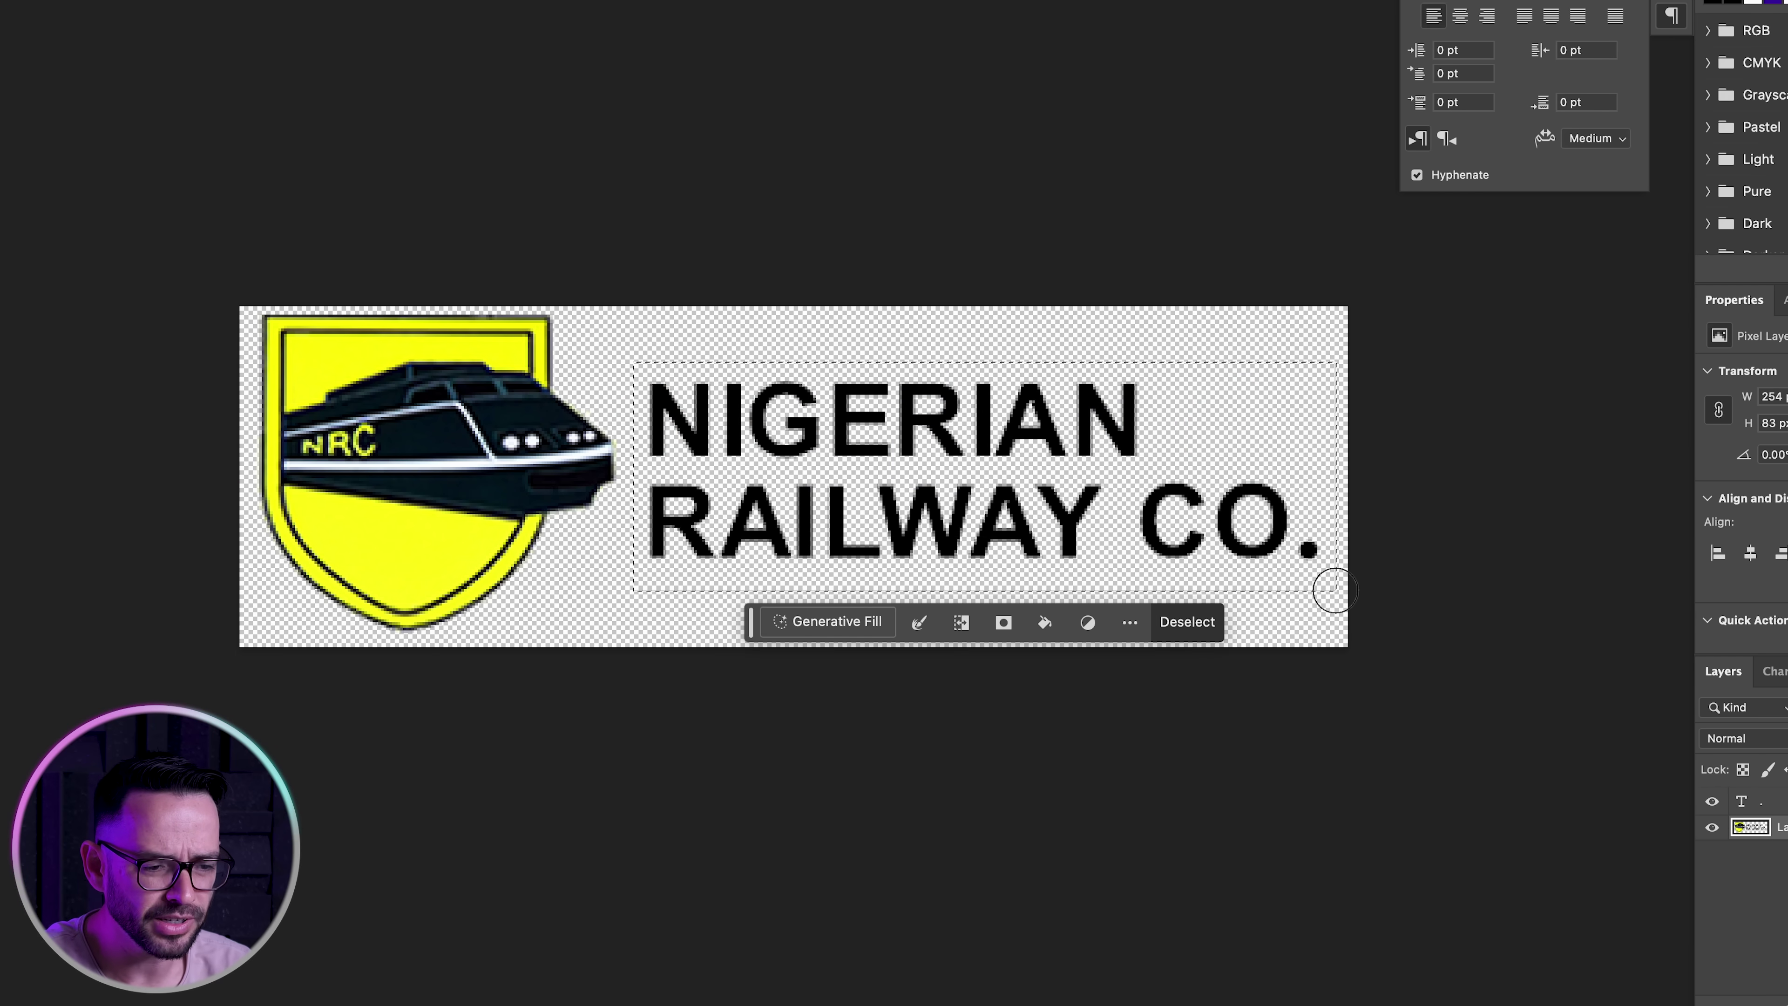
Switch back to Figma and replace the arrow beside DISTRICTS with a copy of the white DEPARTMENTS arrow
key(super+Tab)
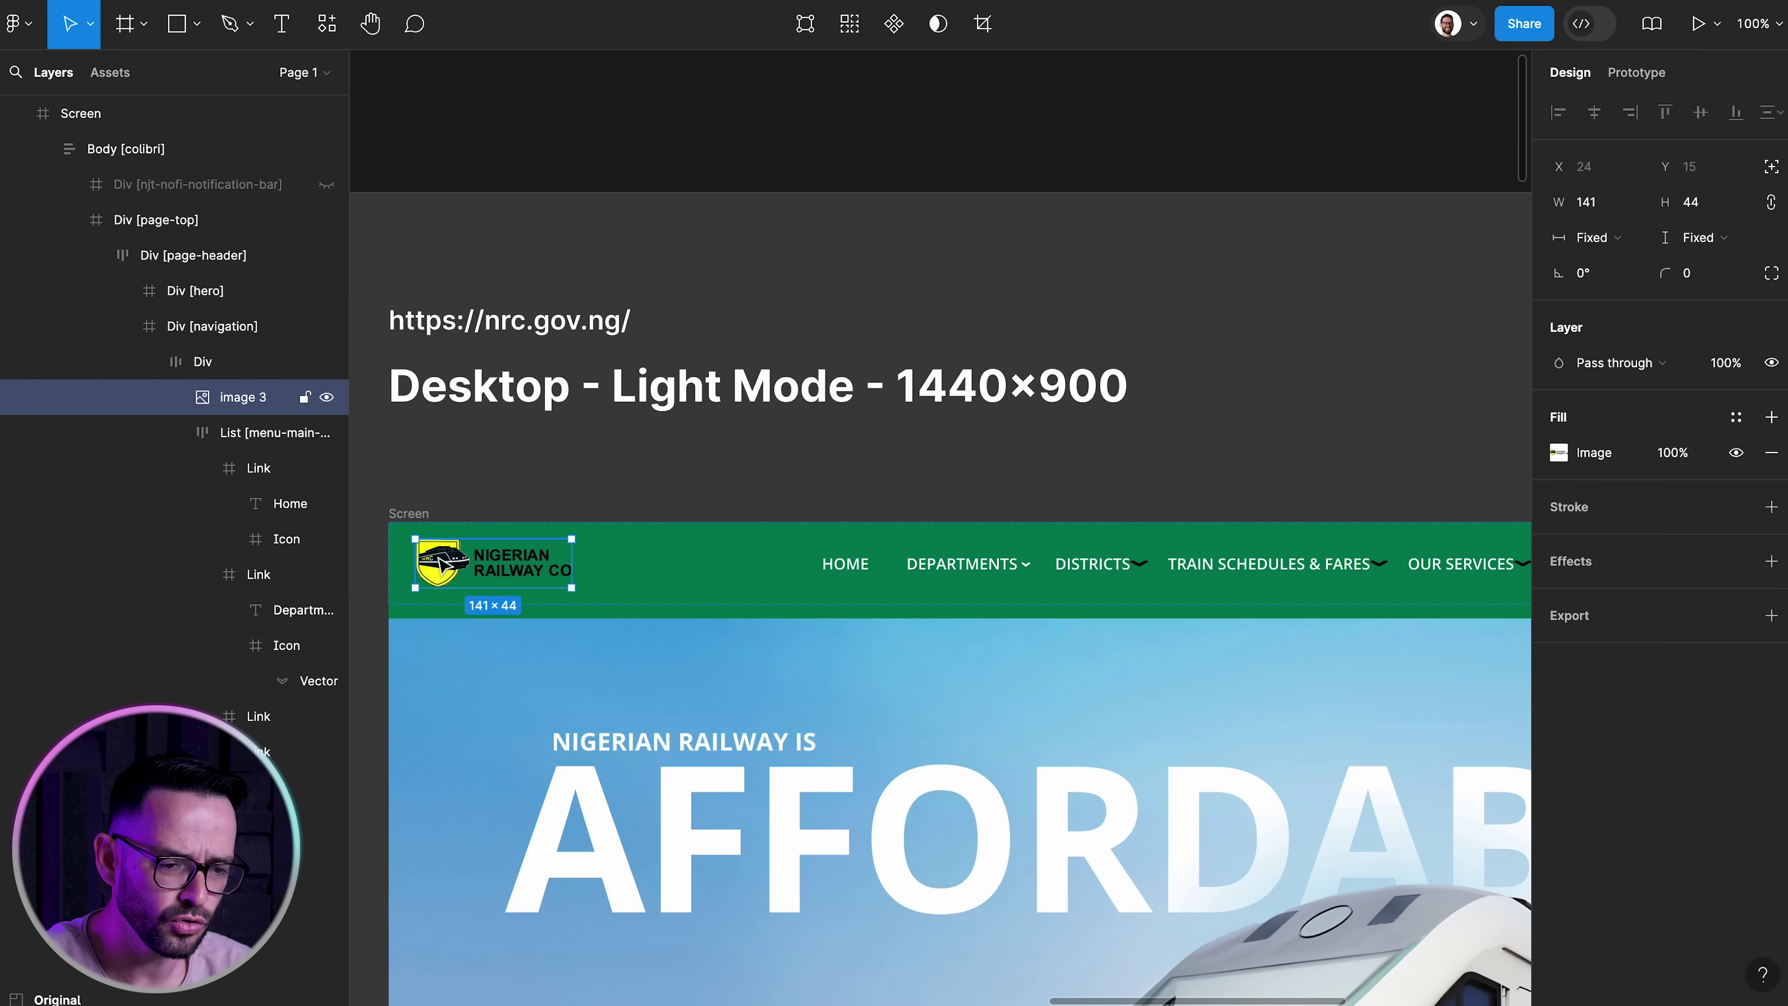
click(535, 474)
scroll(535, 474, right, 5)
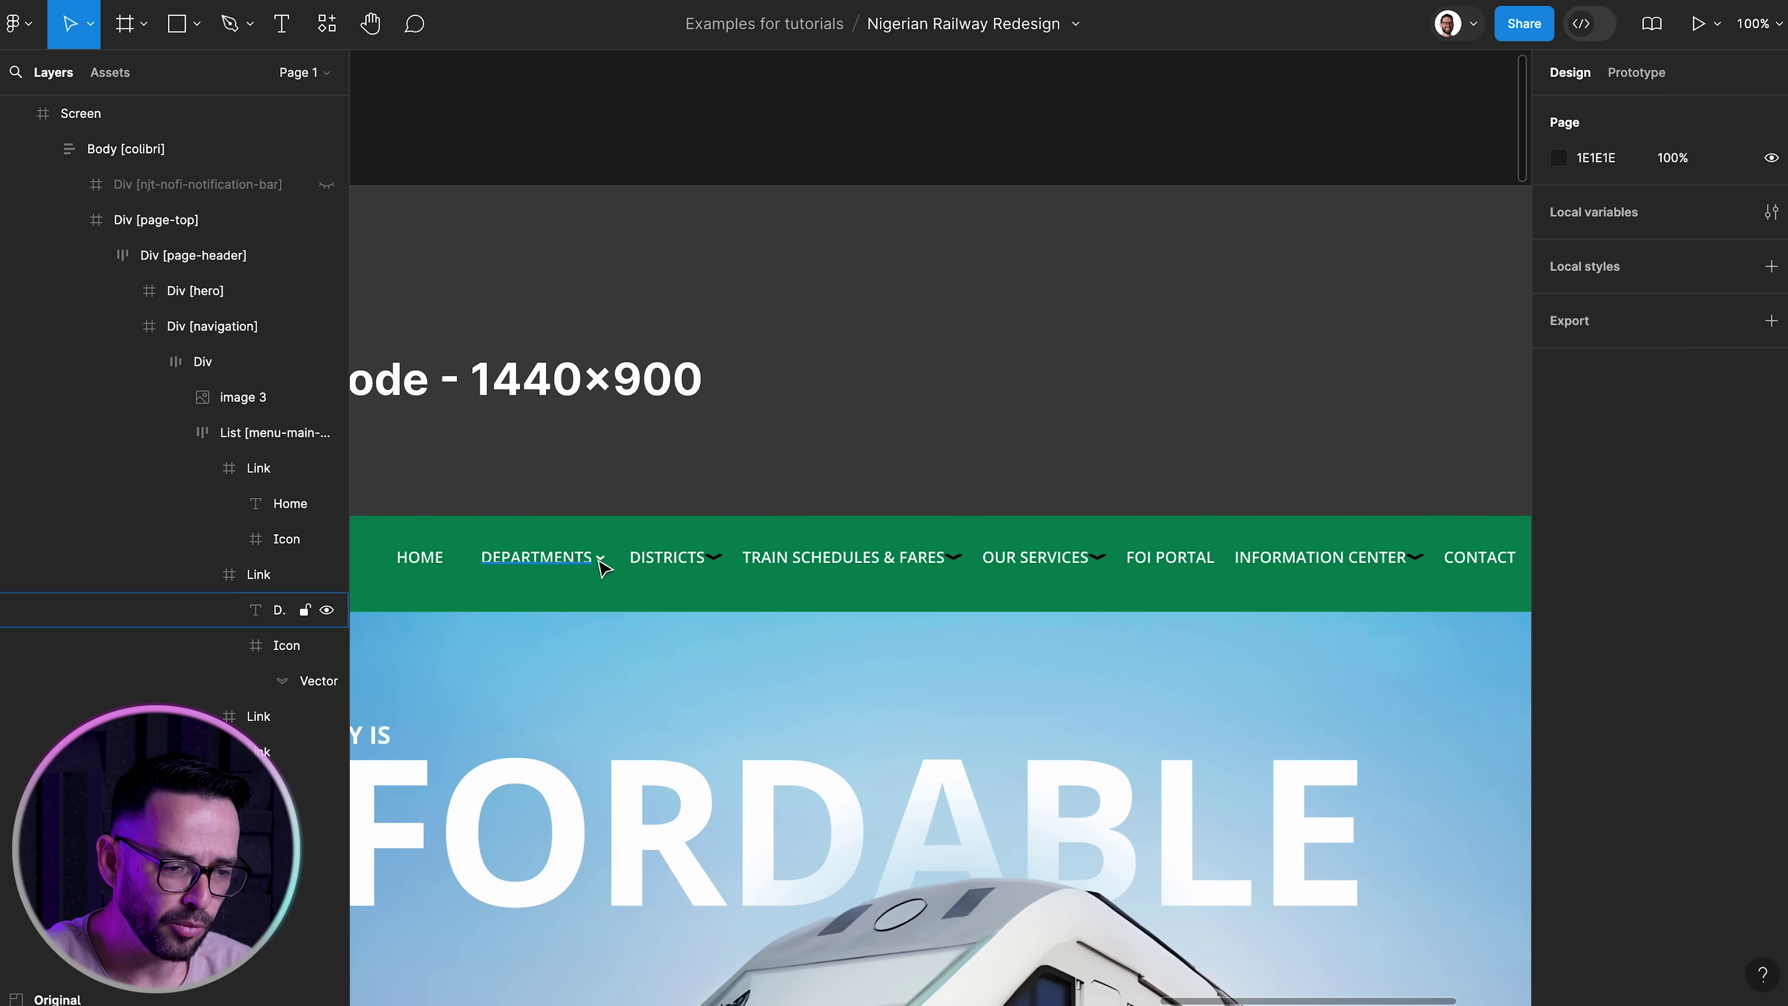
super+click(598, 561)
scroll(628, 553, left, 5)
key(super+plus)
key(super+plus)
scroll(774, 599, right, 3)
super+click(807, 641)
super+click(1263, 637)
right_click(1262, 635)
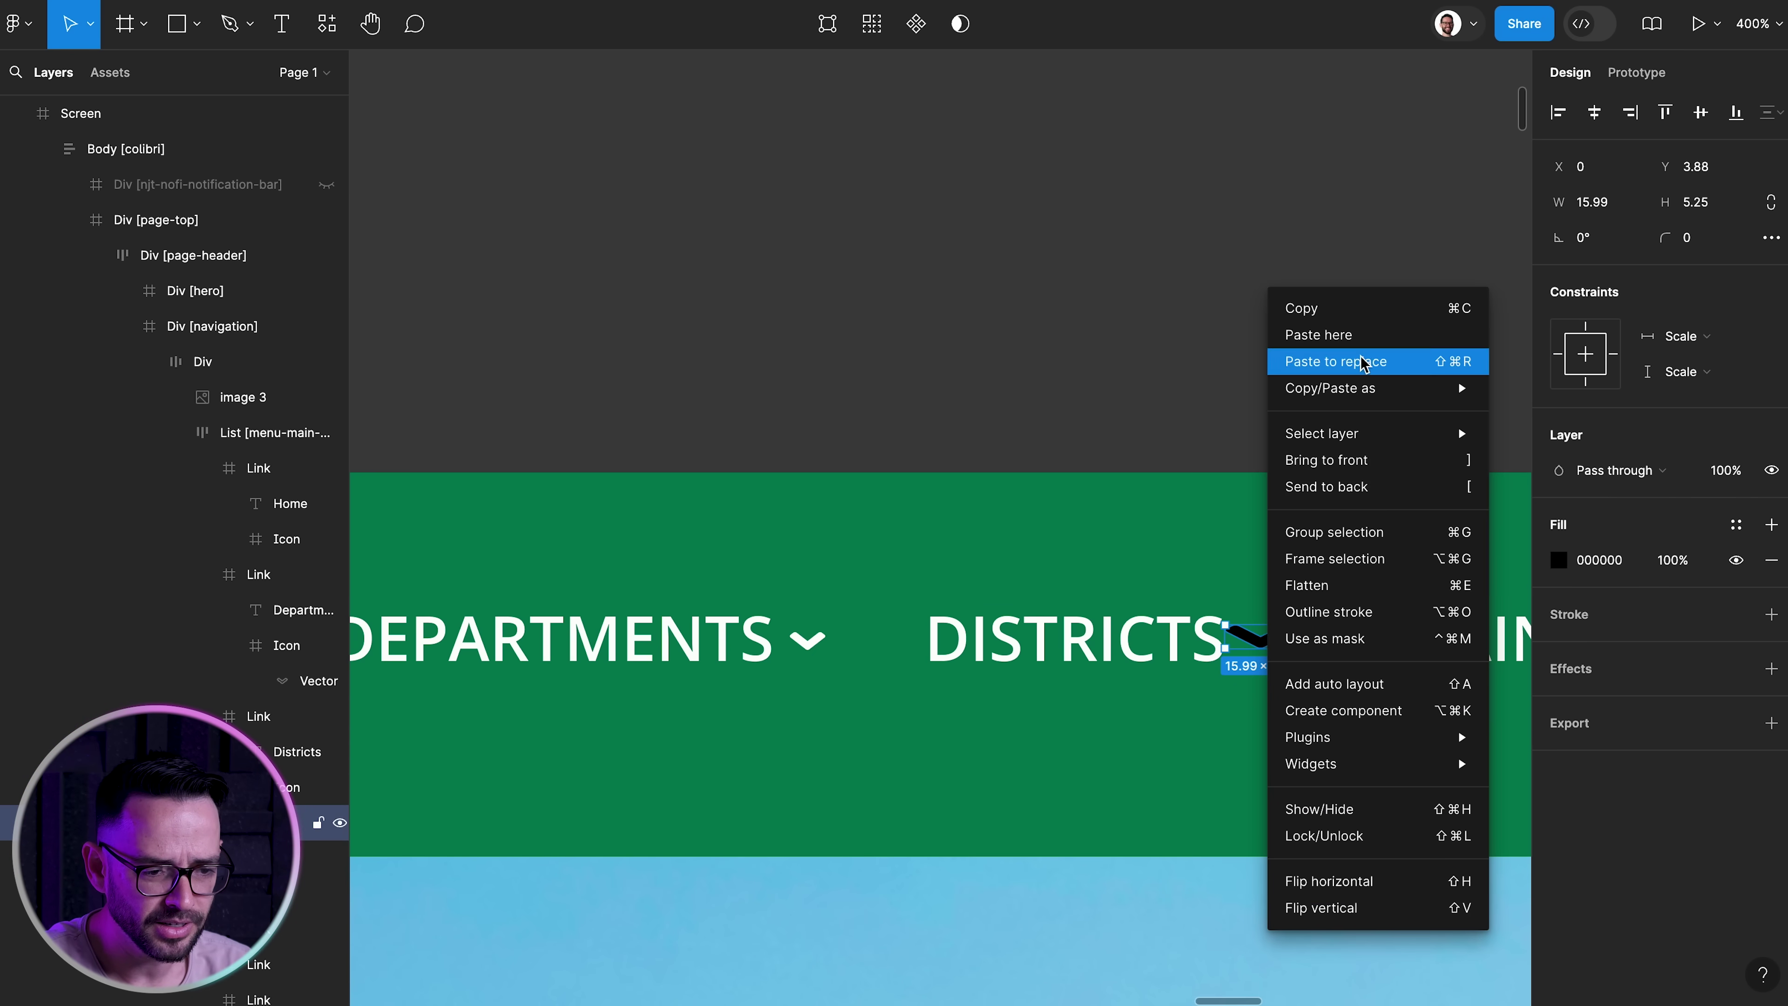
click(1362, 362)
Replace the arrows beside TRAIN SCHEDULES & FARES, OUR SERVICES and INFORMATION CENTER with the copied white arrow
scroll(1372, 493, right, 10)
super+click(1476, 638)
right_click(1476, 638)
click(1548, 362)
scroll(1033, 499, right, 10)
super+click(1329, 639)
key(shift+super+r)
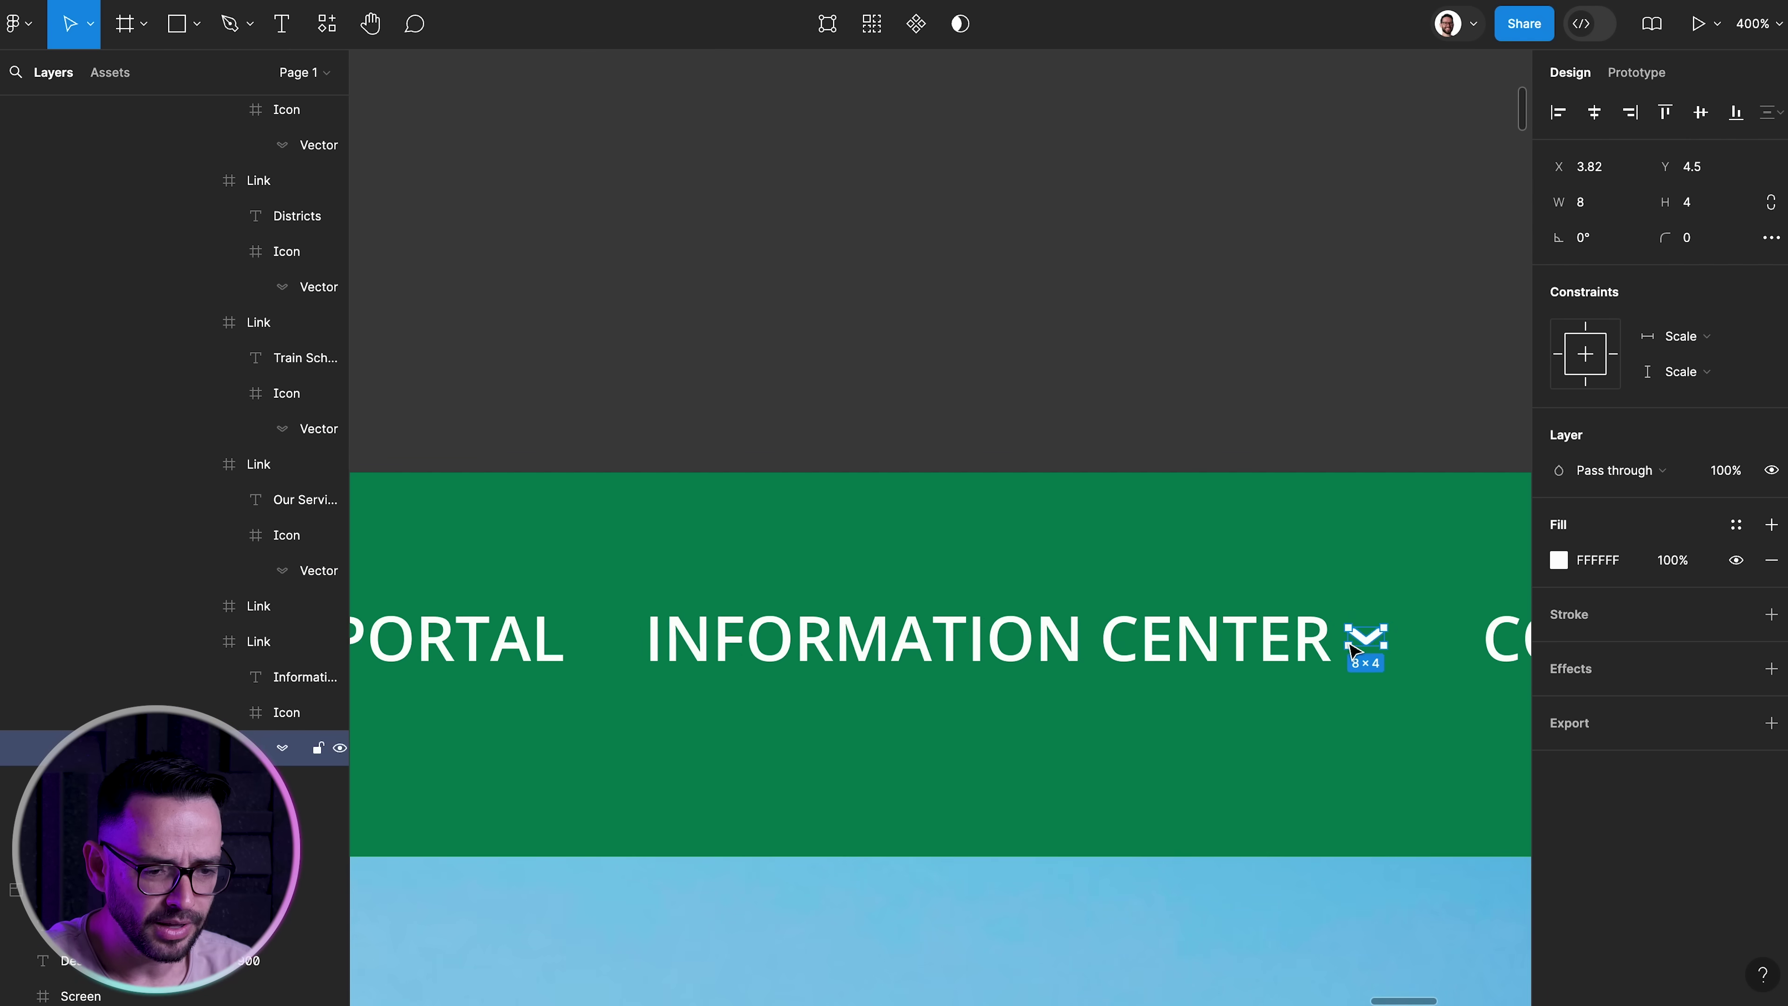
Swap in the white-text version of the logo and fit the green navigation bar's height to its content
key(super+minus)
key(super+minus)
scroll(985, 535, left, 10)
click(831, 480)
super+click(763, 592)
click(748, 492)
scroll(748, 491, right, 3)
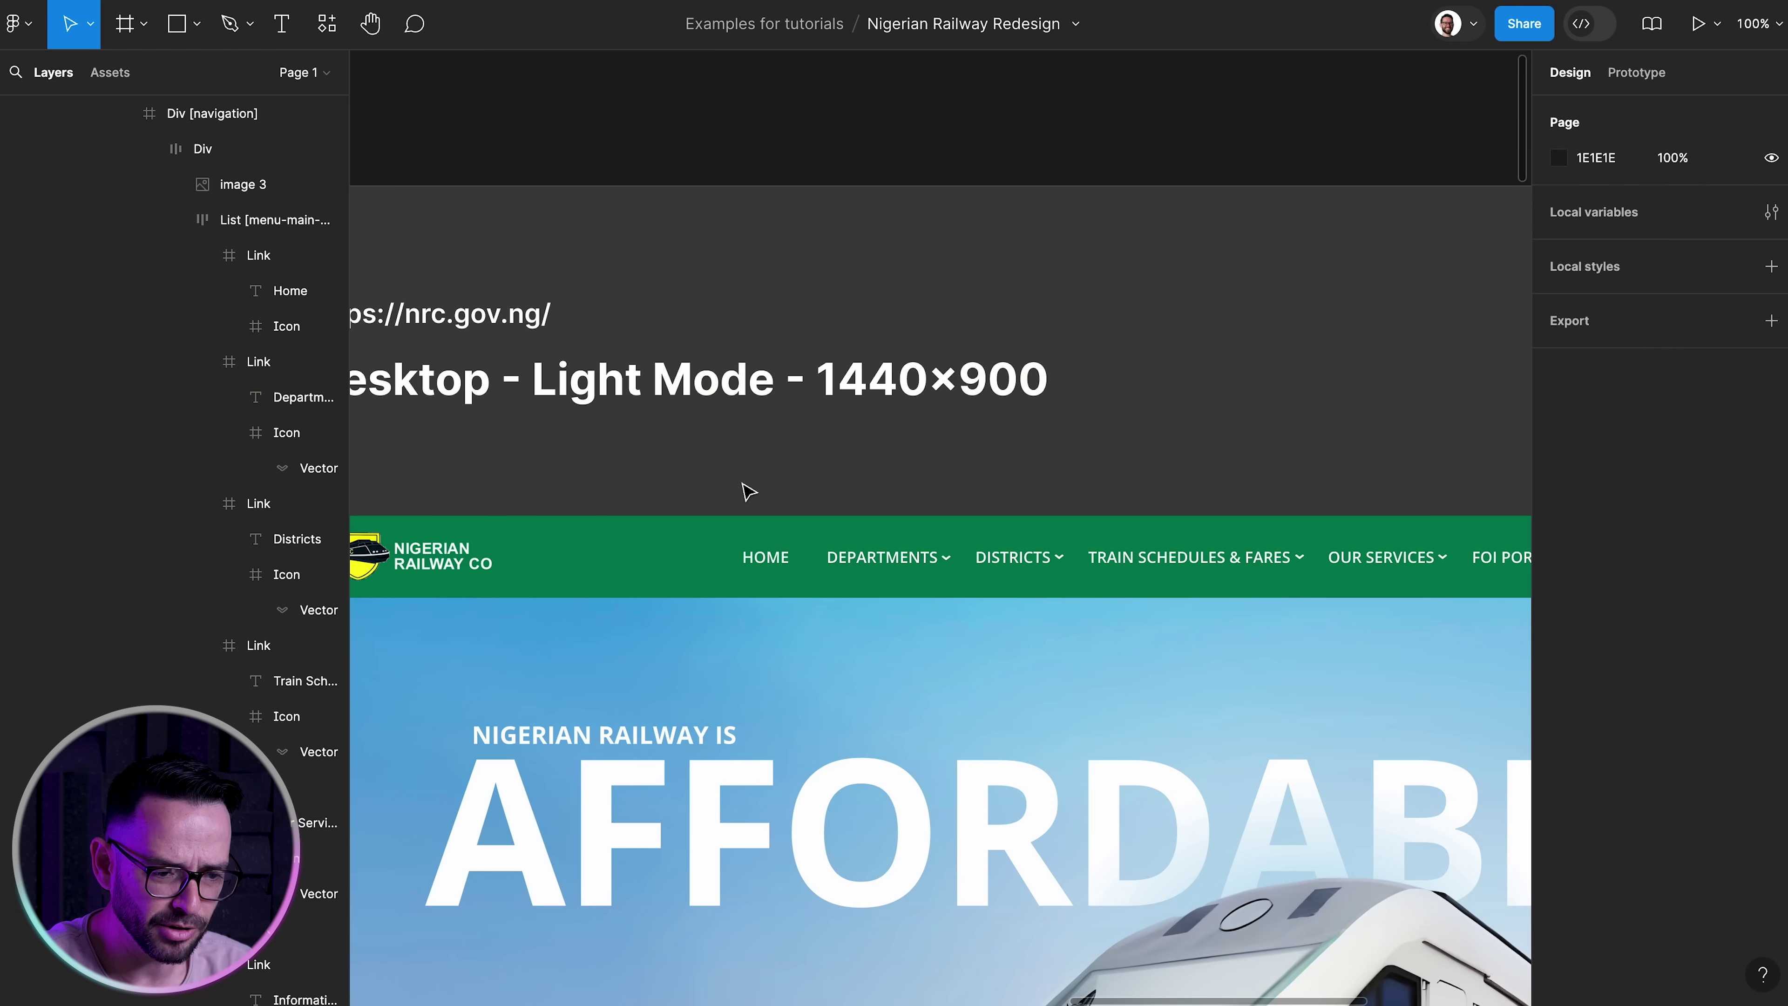
Select the navigation labels from HOME to INFORMATION CENTER and open their font weight options
key(super+minus)
scroll(547, 519, down, 3)
key(super+plus)
super+click(526, 248)
shift+super+click(644, 248)
shift+super+click(773, 248)
shift+super+click(950, 249)
shift+super+click(1141, 249)
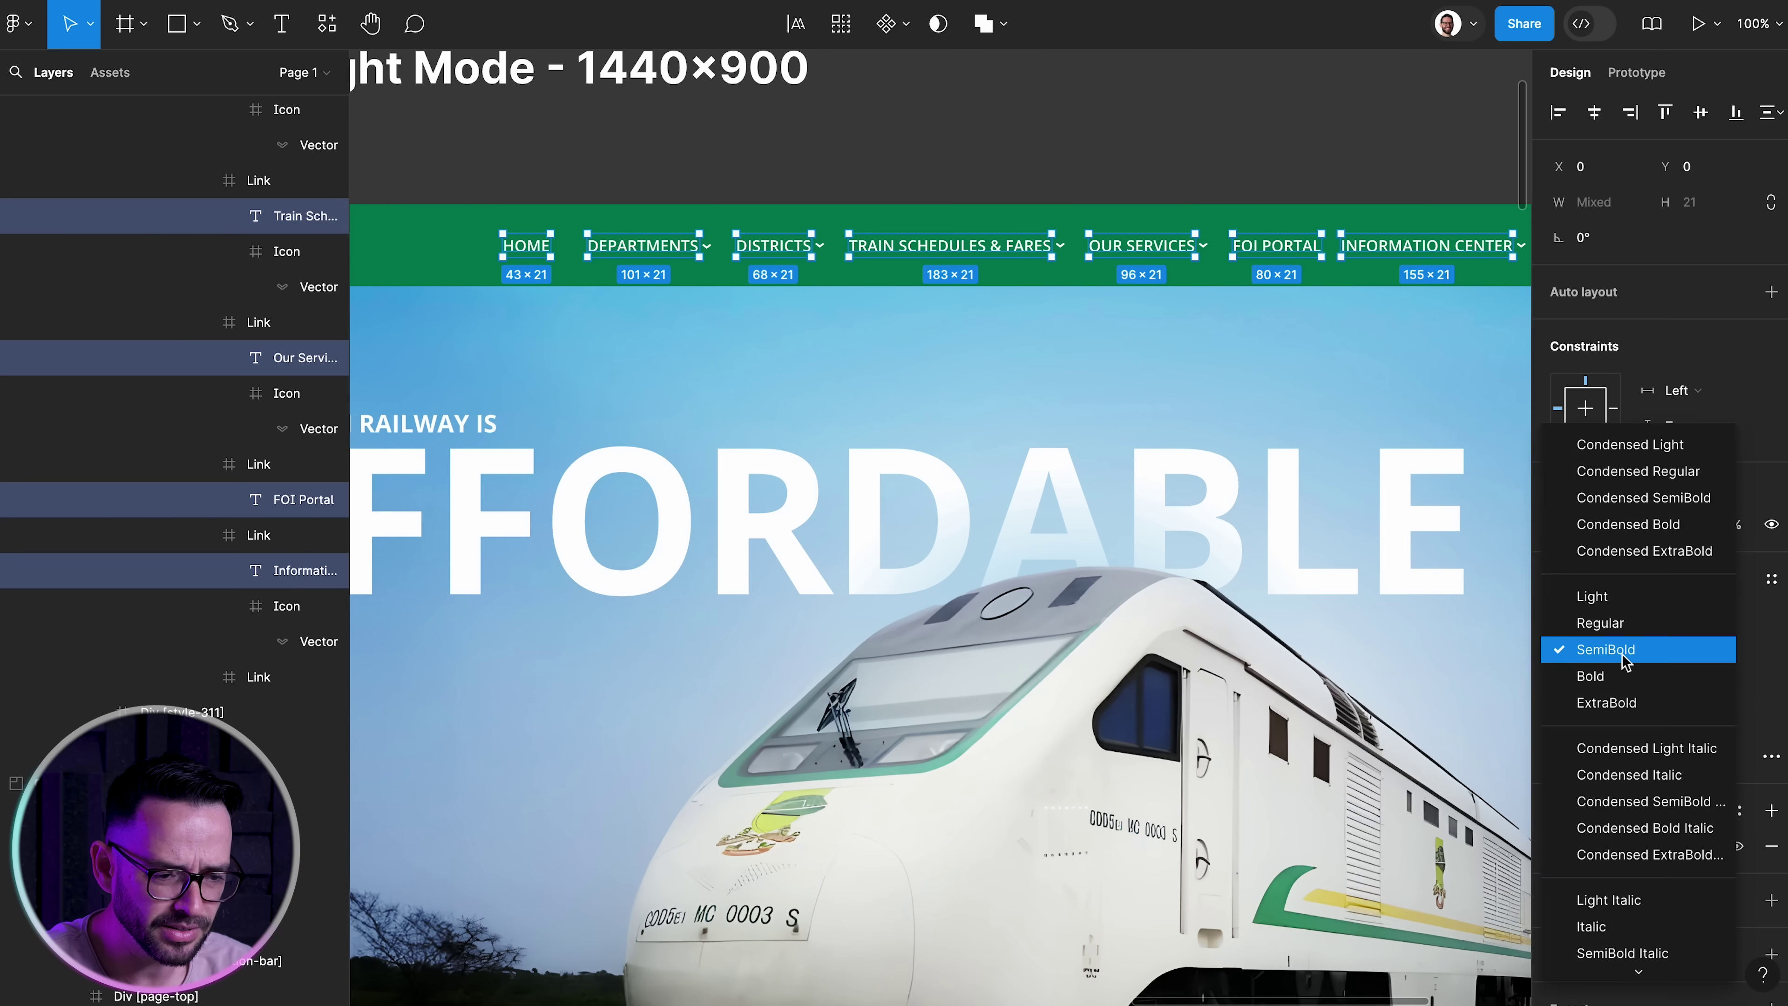
click(1622, 657)
click(746, 189)
Examine the updated navigation bar and train hero as a whole
key(super+minus)
scroll(1018, 268, right, 1)
scroll(1014, 271, left, 2)
scroll(1013, 271, down, 1)
key(super+plus)
key(super+minus)
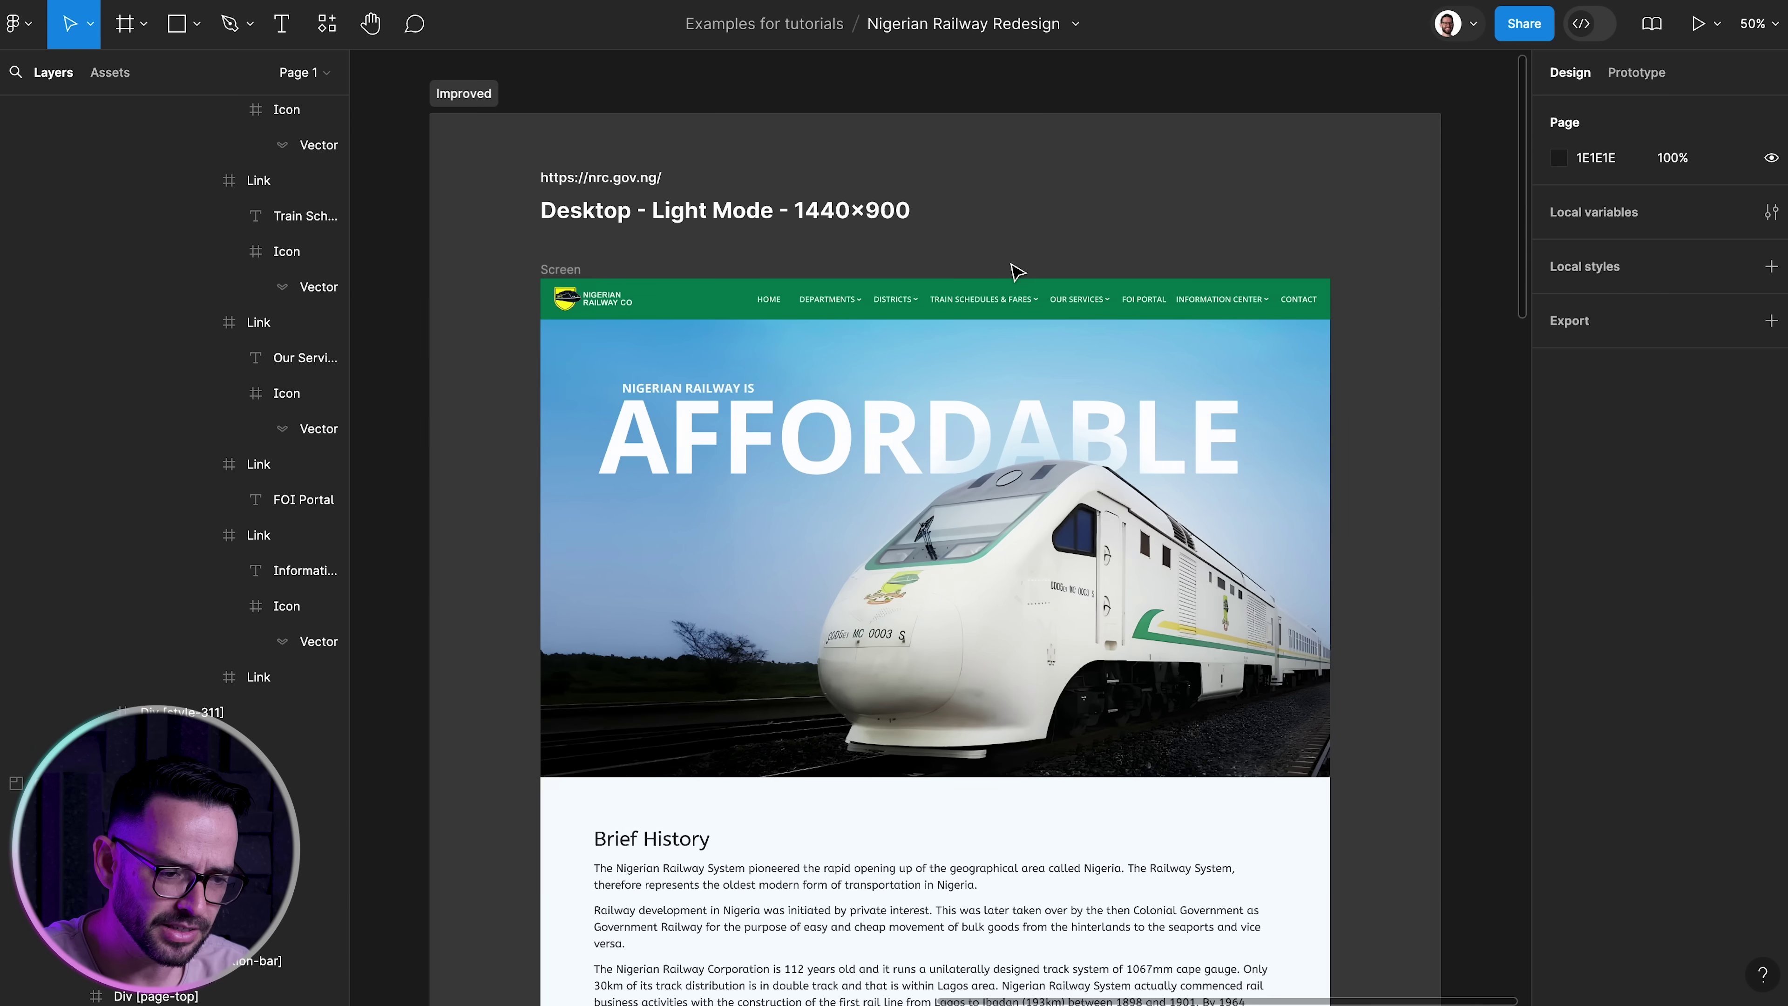
scroll(553, 377, up, 1)
scroll(553, 376, left, 1)
scroll(552, 376, left, 15)
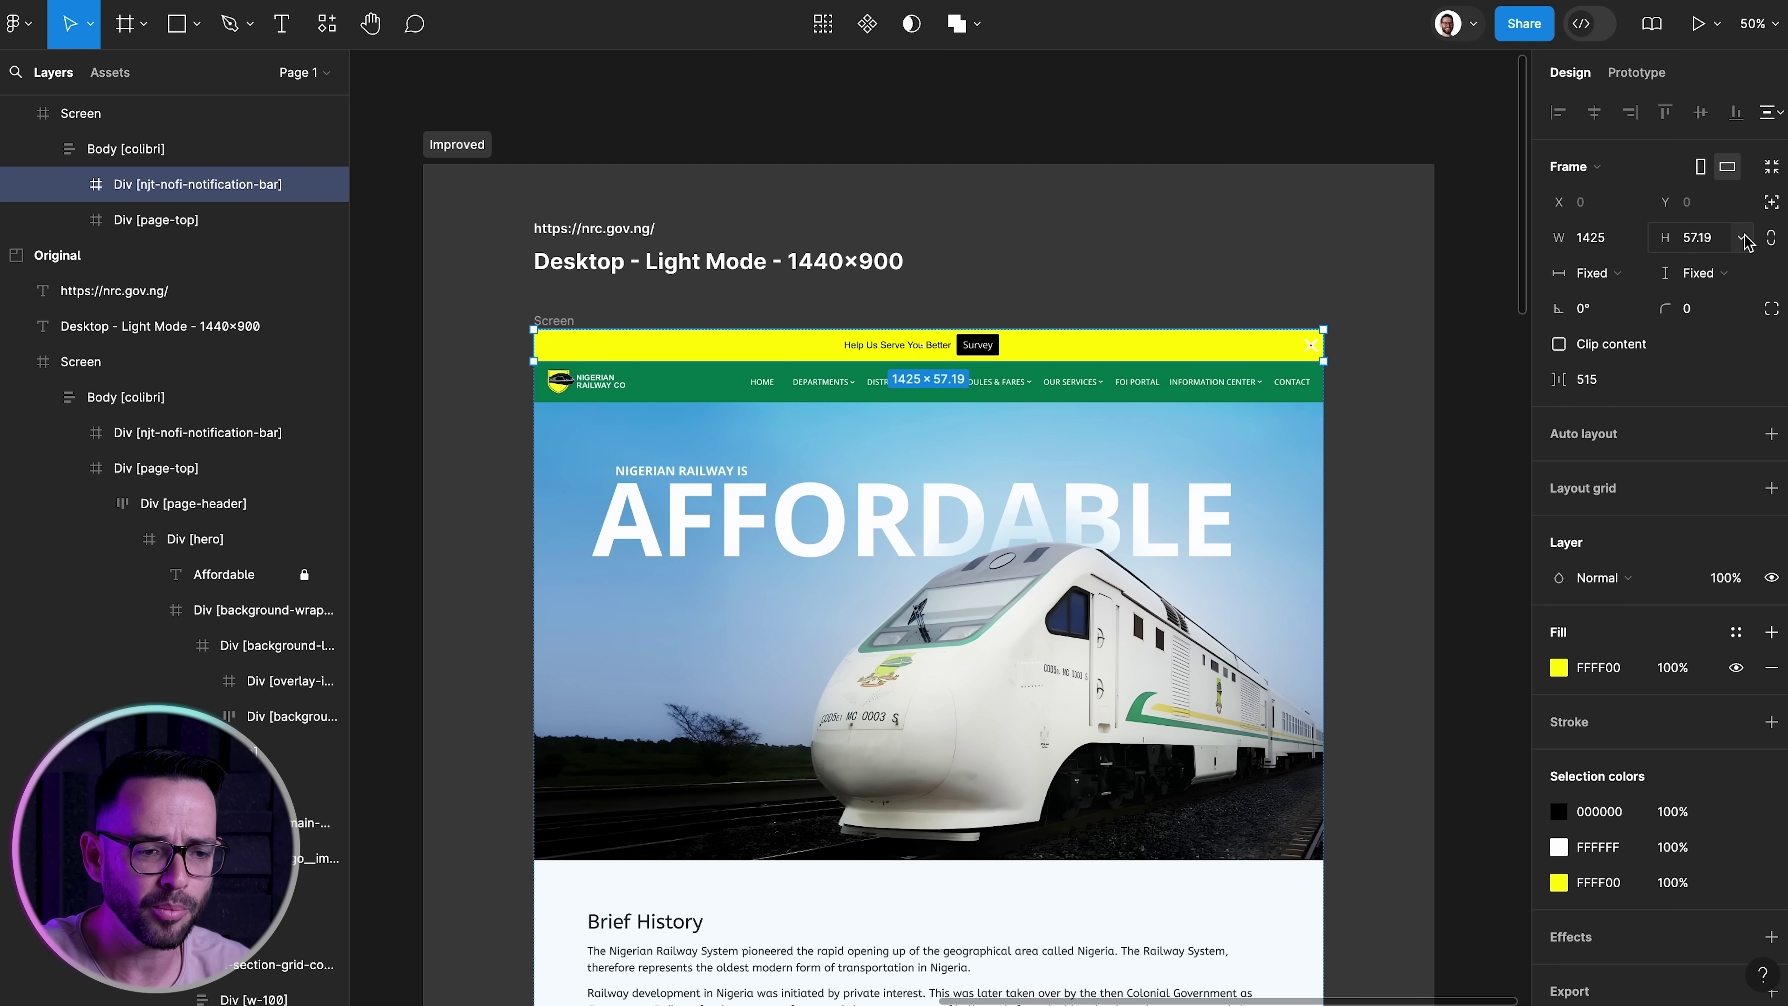
Give the yellow notification bar an absolute position so it overlays the page header
click(1771, 202)
drag(547, 345, 547, 396)
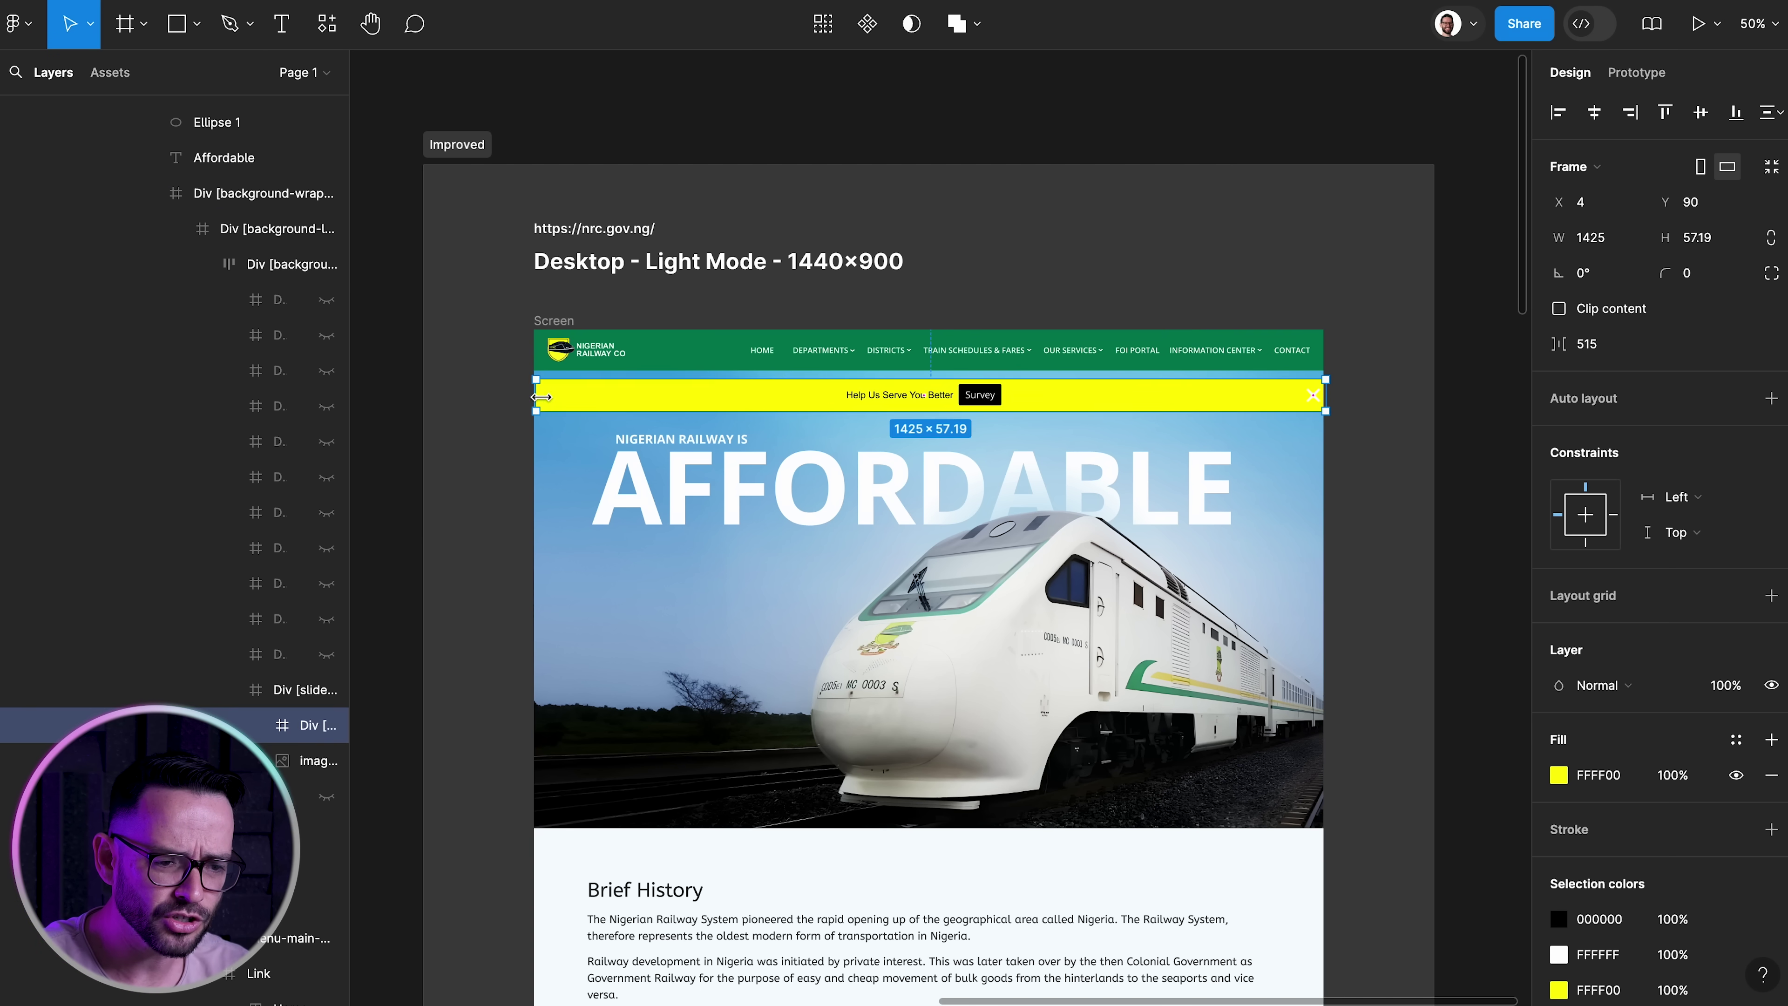
click(123, 388)
scroll(126, 380, up, 5)
click(123, 174)
click(178, 352)
click(180, 390)
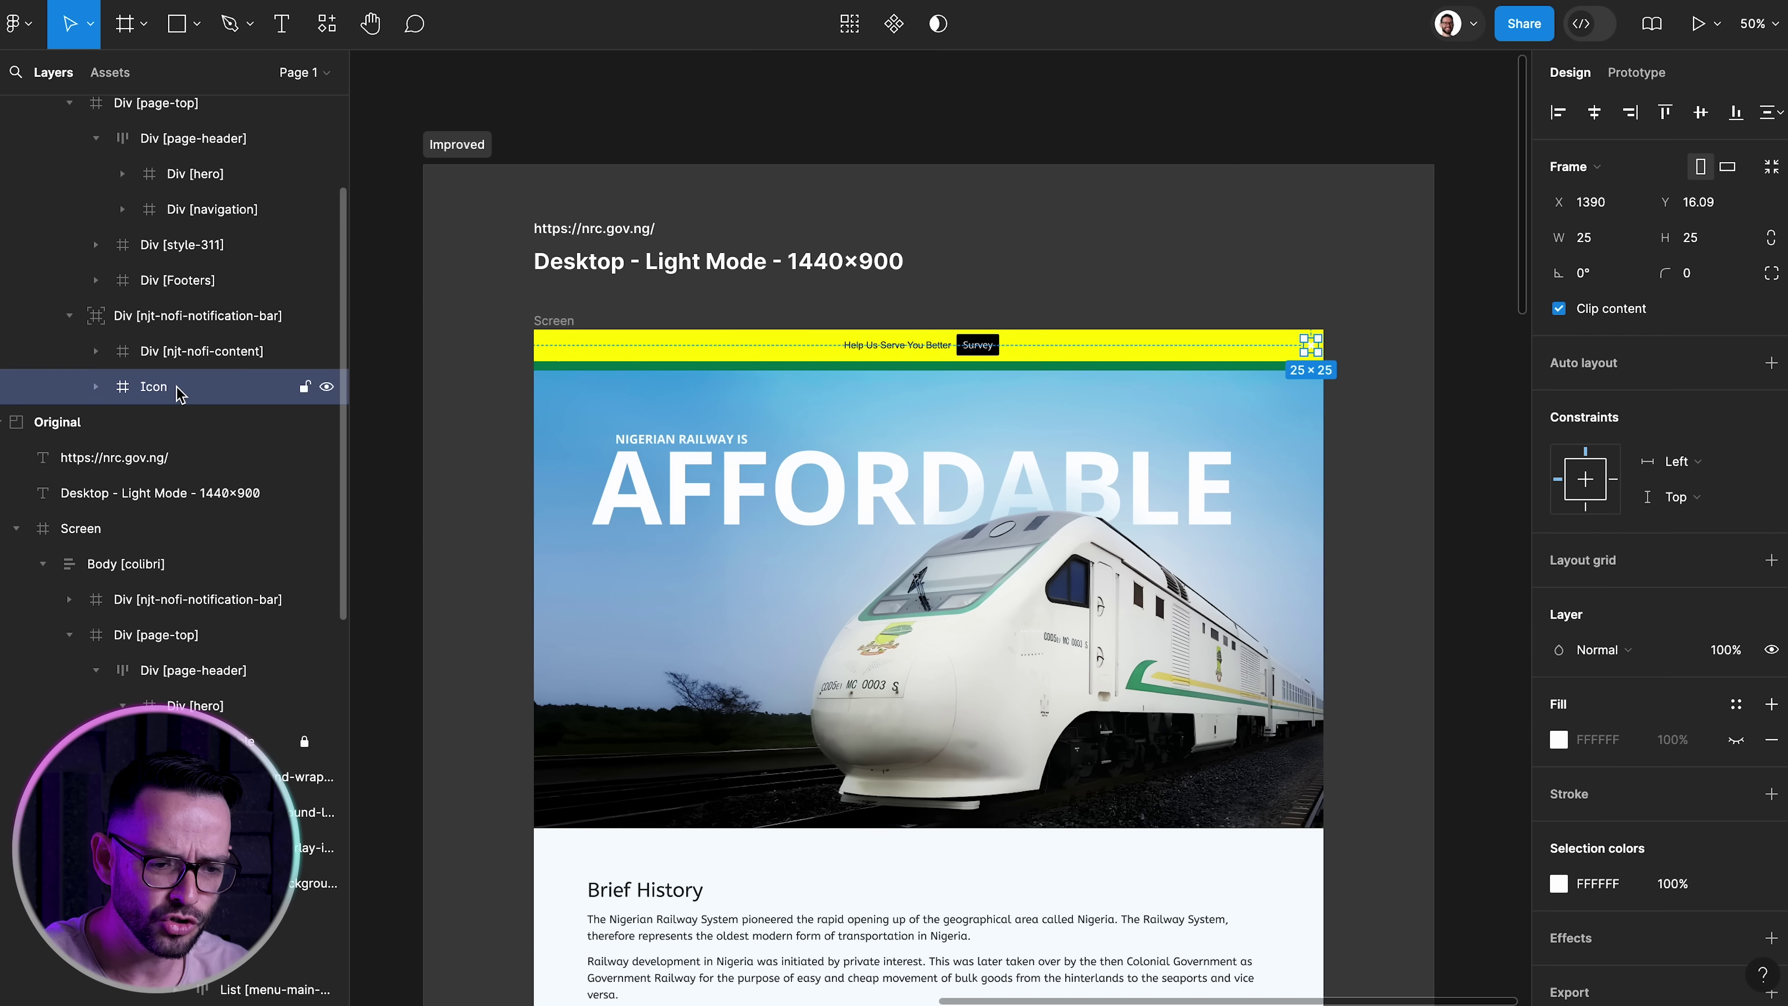
Set the notification bar's constraints to Center on both axes and resize it into a narrower, taller yellow block
click(196, 321)
click(1586, 550)
click(1684, 533)
click(1693, 533)
drag(533, 362, 853, 424)
Ungroup the notification bar's content layer and move the yellow block just below the navigation bar
click(228, 352)
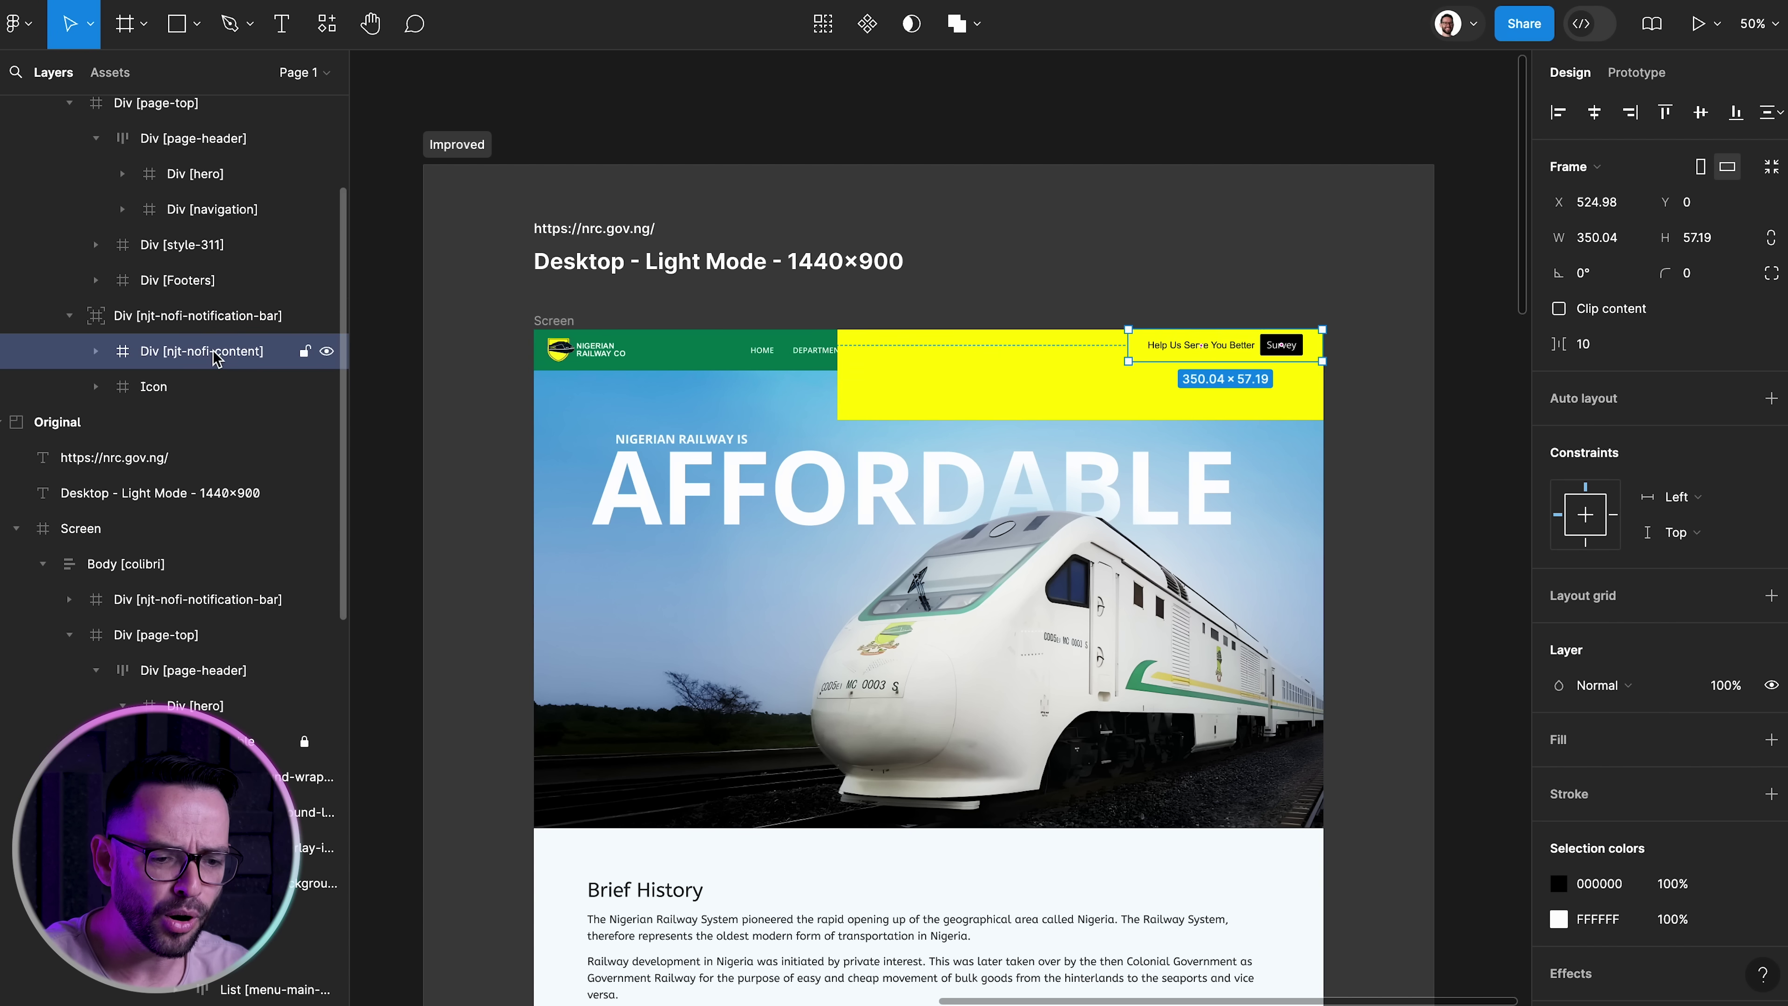
key(super+shift+g)
click(180, 425)
click(190, 317)
drag(1042, 387, 840, 433)
Move the white close icon directly beside the Survey button
click(176, 423)
drag(1367, 391, 1109, 389)
scroll(1084, 430, up, 8)
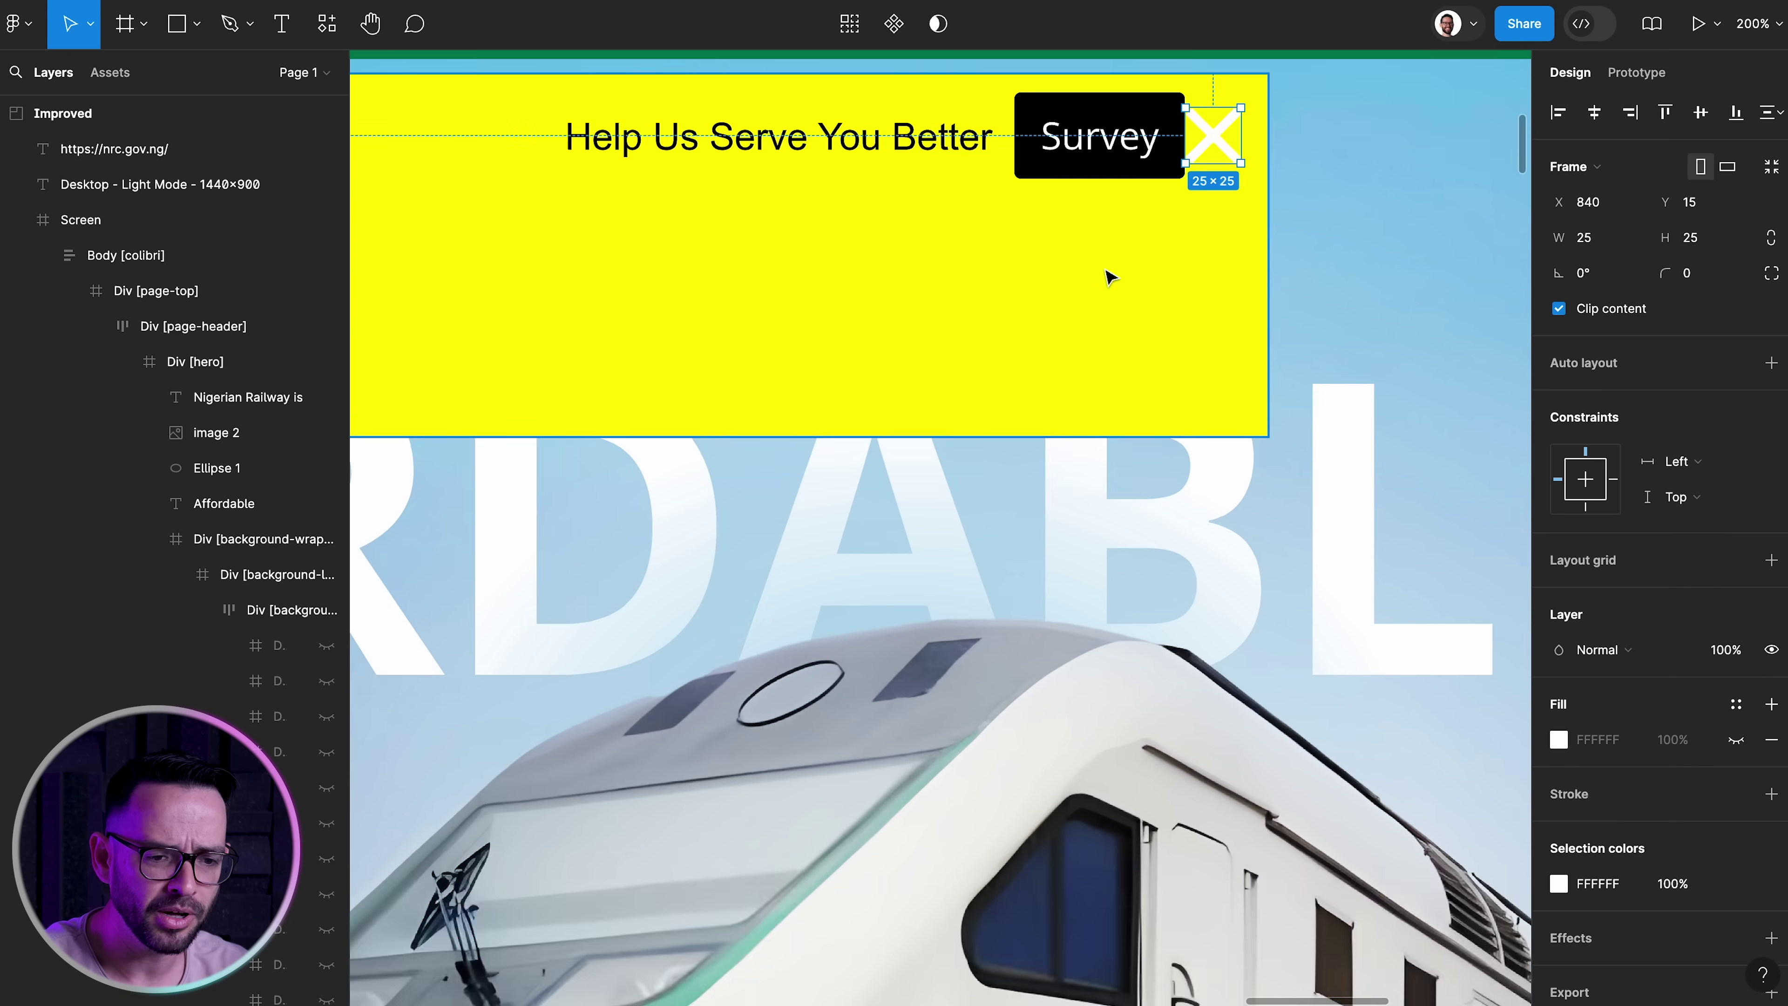
scroll(1109, 275, up, 2)
scroll(183, 493, down, 8)
Ungroup the nested layer inside the close icon and apply auto layout to the Icon frame
click(108, 499)
click(187, 537)
key(super+shift+g)
click(169, 500)
key(shift+a)
Set the close icon's auto-layout gap to 20 and its horizontal and vertical padding to 10
click(1586, 473)
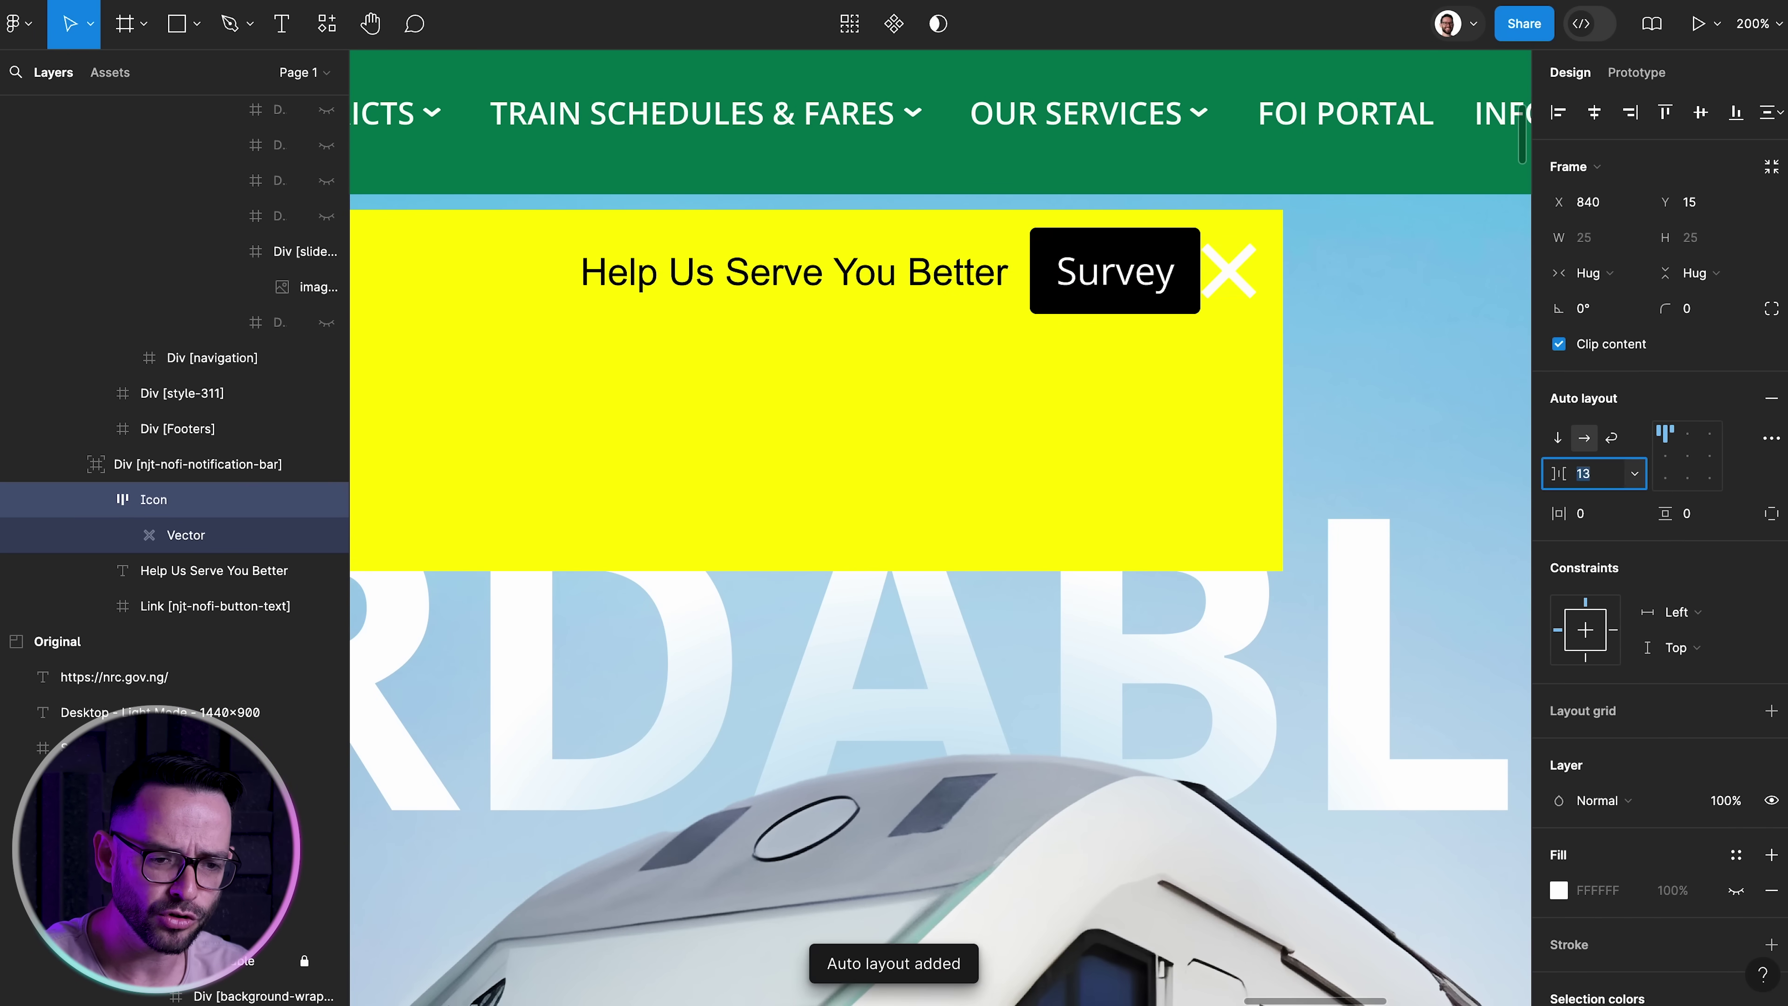
text(20)
key(Tab)
text(20)
key(Tab)
text(20)
key(Return)
click(1585, 514)
text(10)
key(Tab)
text(10)
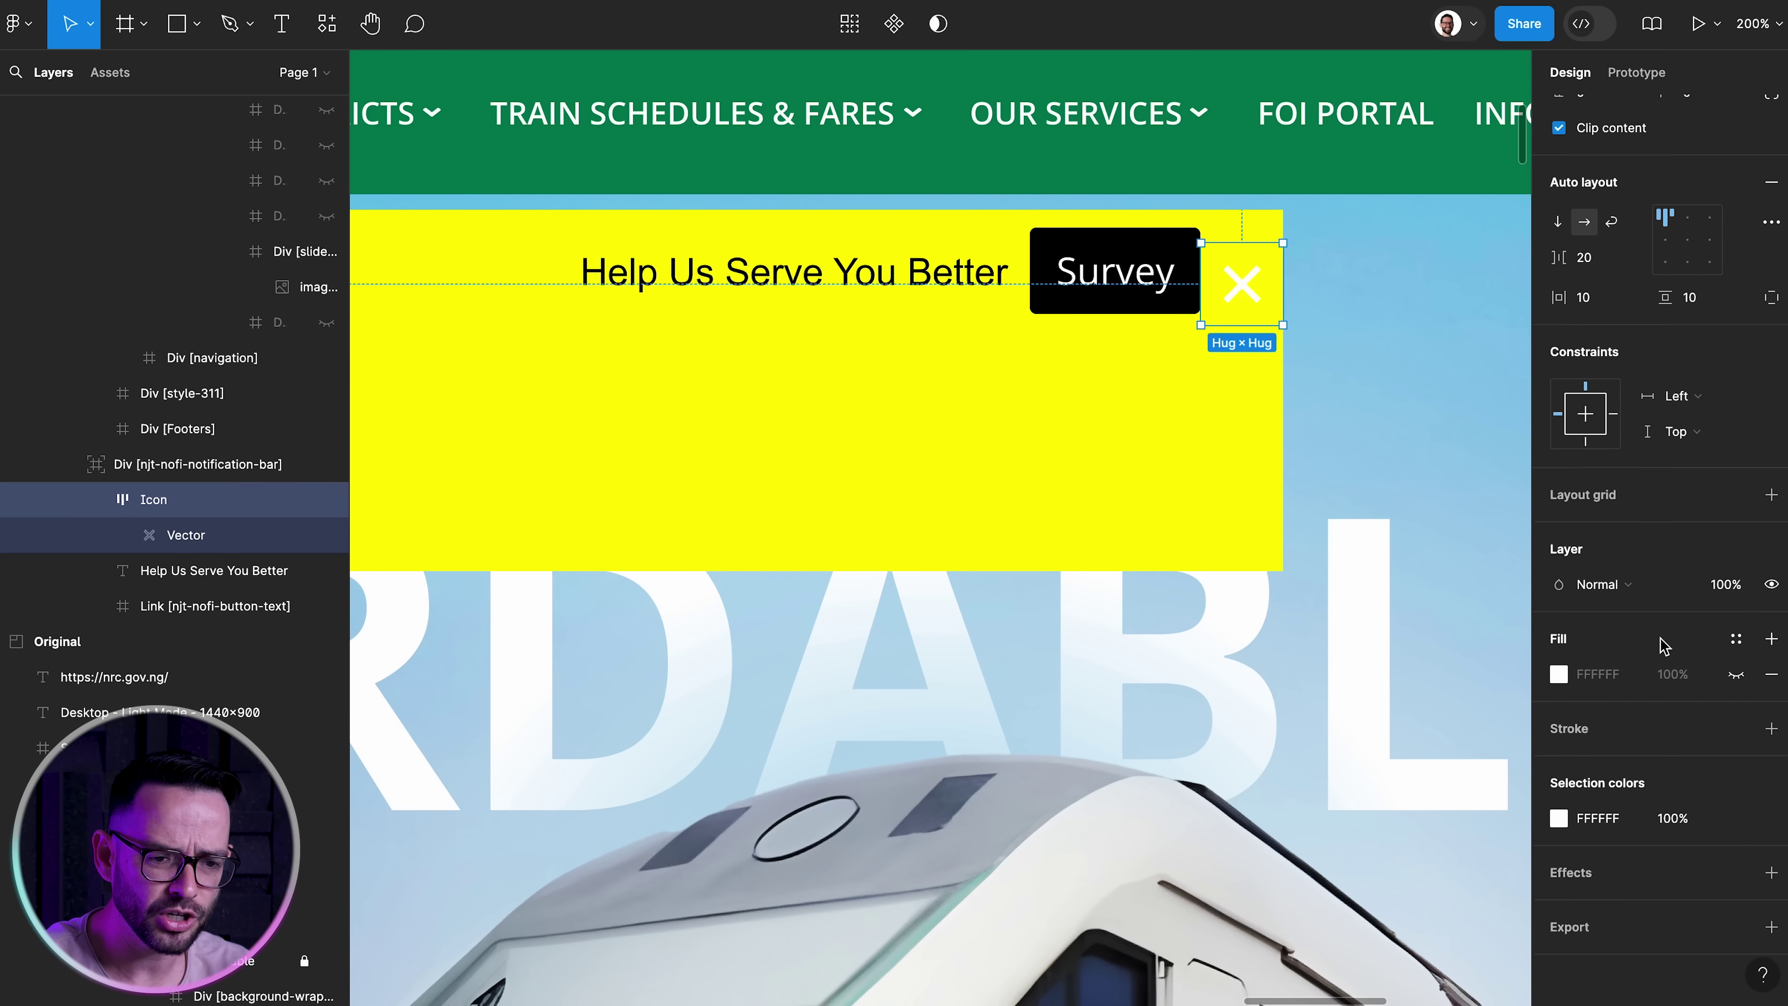
Fill the notification block with the page background colour F5FAFD and narrow it from its left side
click(1225, 530)
scroll(1225, 529, down, 8)
key(i)
drag(753, 498, 965, 498)
Apply auto layout to the notification box and take its text, Survey button and close icon out of absolute positioning
key(shift+a)
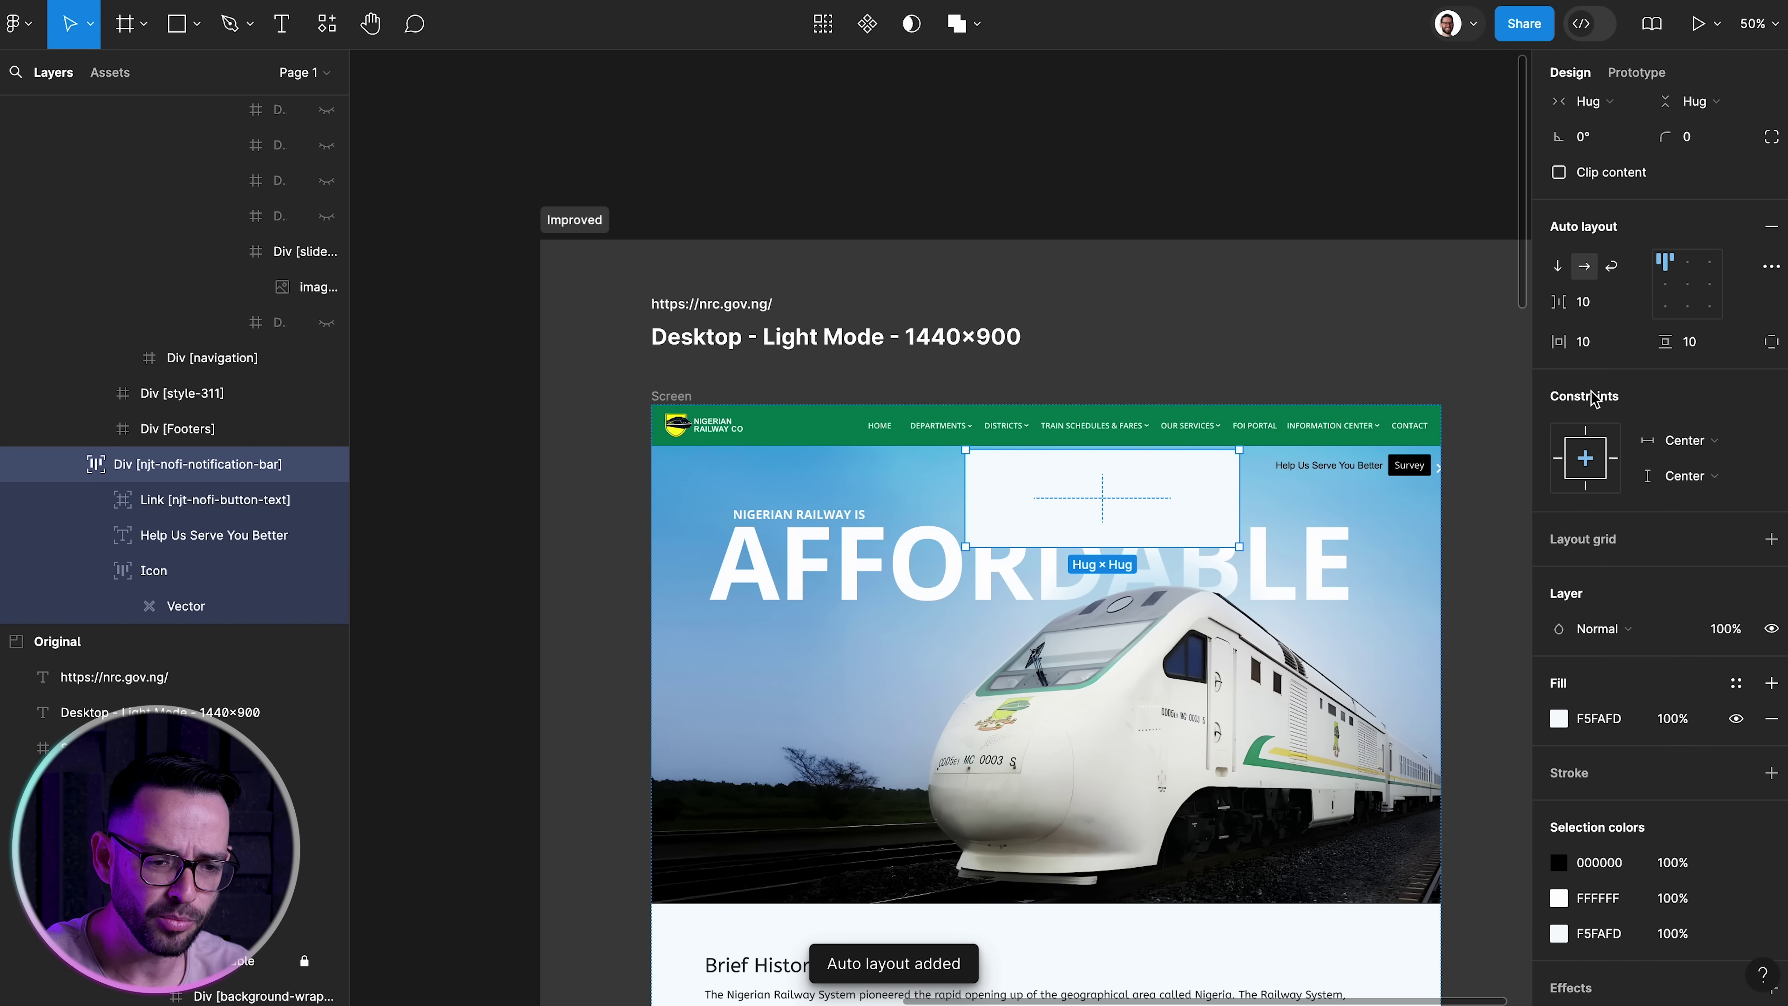
click(151, 500)
click(165, 535)
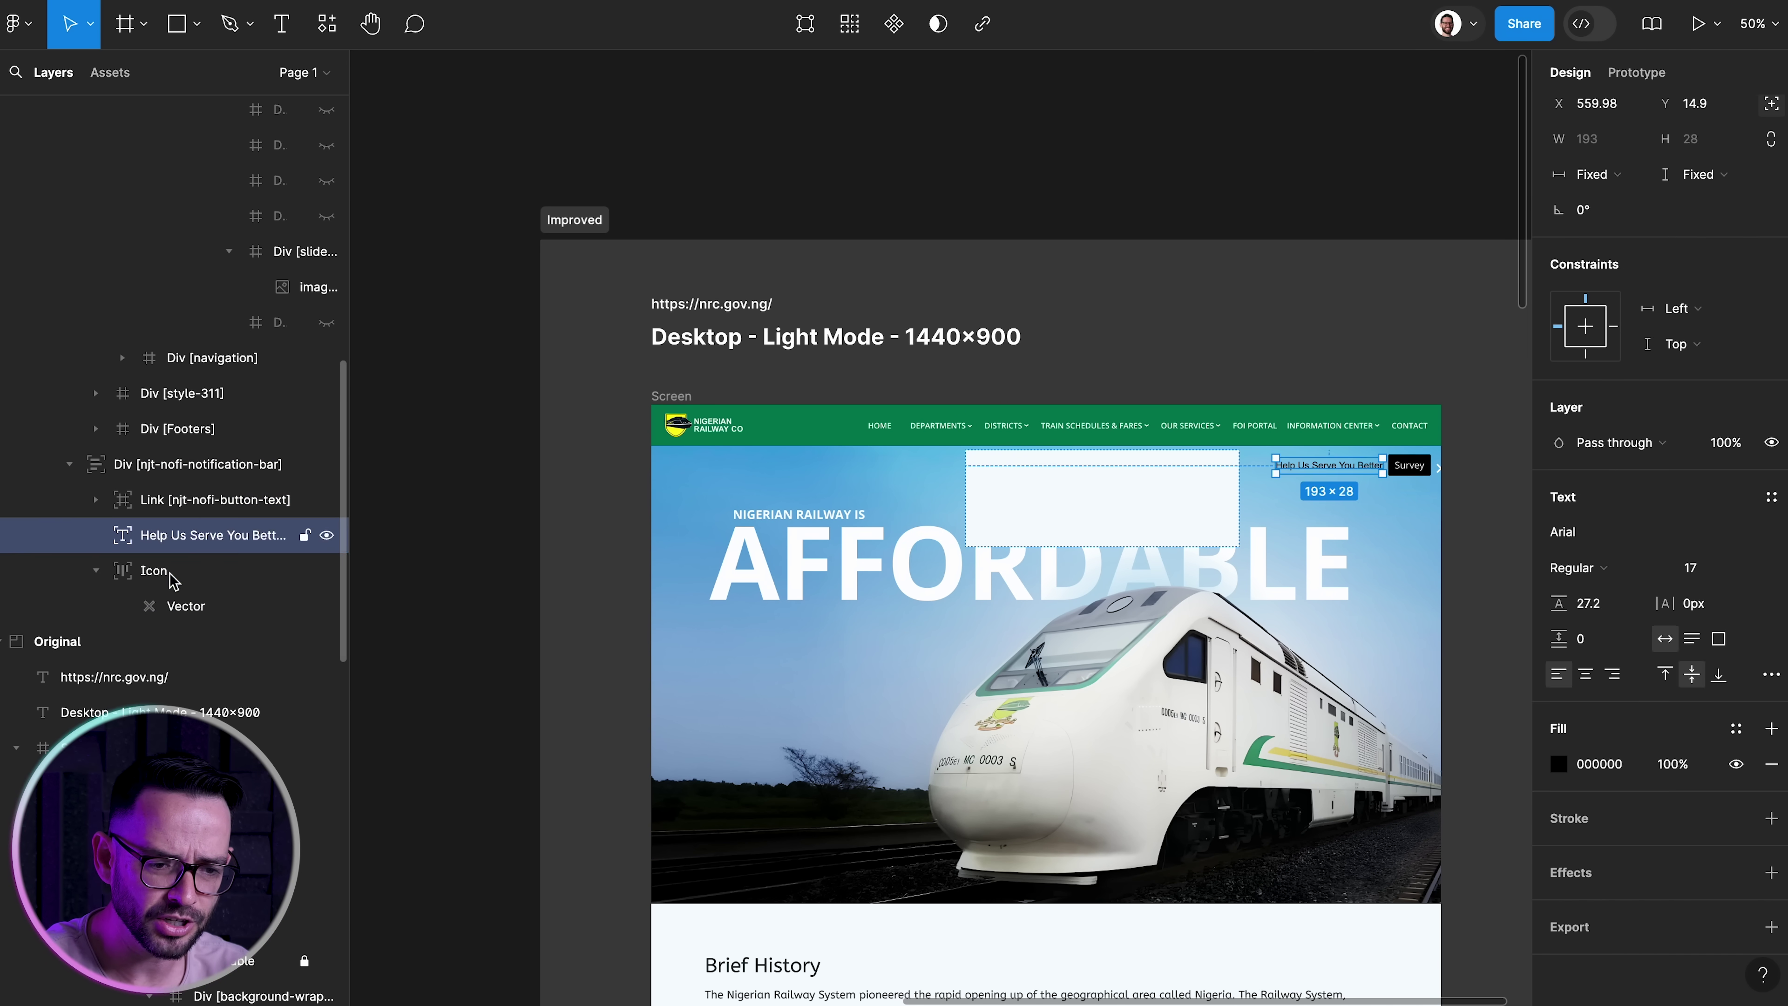
click(1771, 103)
click(212, 499)
click(1771, 103)
click(227, 570)
click(1771, 103)
Stack the notification box's contents vertically with centred alignment and place the Survey button below the text
click(319, 466)
scroll(915, 507, right, 3)
click(1688, 357)
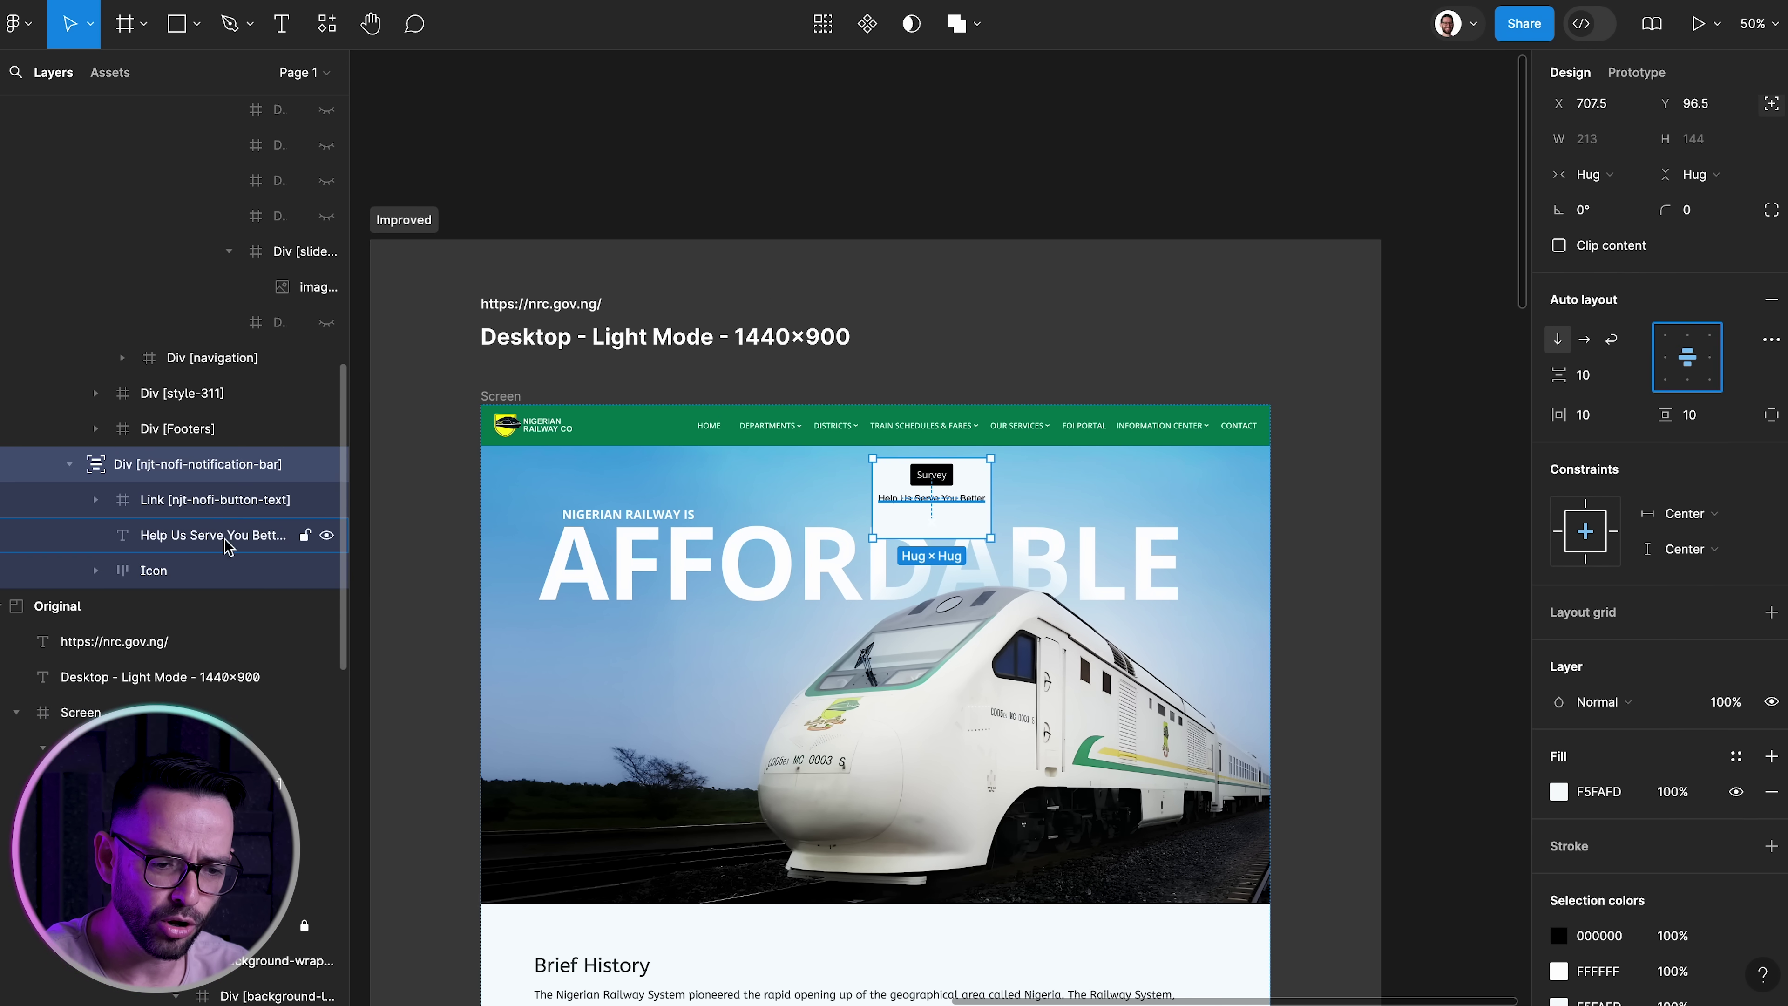
click(212, 499)
key(super+plus)
key(Down)
Move the notification box to the lower right area of the train hero
drag(878, 521, 1249, 833)
scroll(1033, 523, down, 5)
drag(1034, 524, 1205, 754)
Fill the close icon's frame with 000000 at 30% opacity and set its corner radius to 50
double_click(1200, 828)
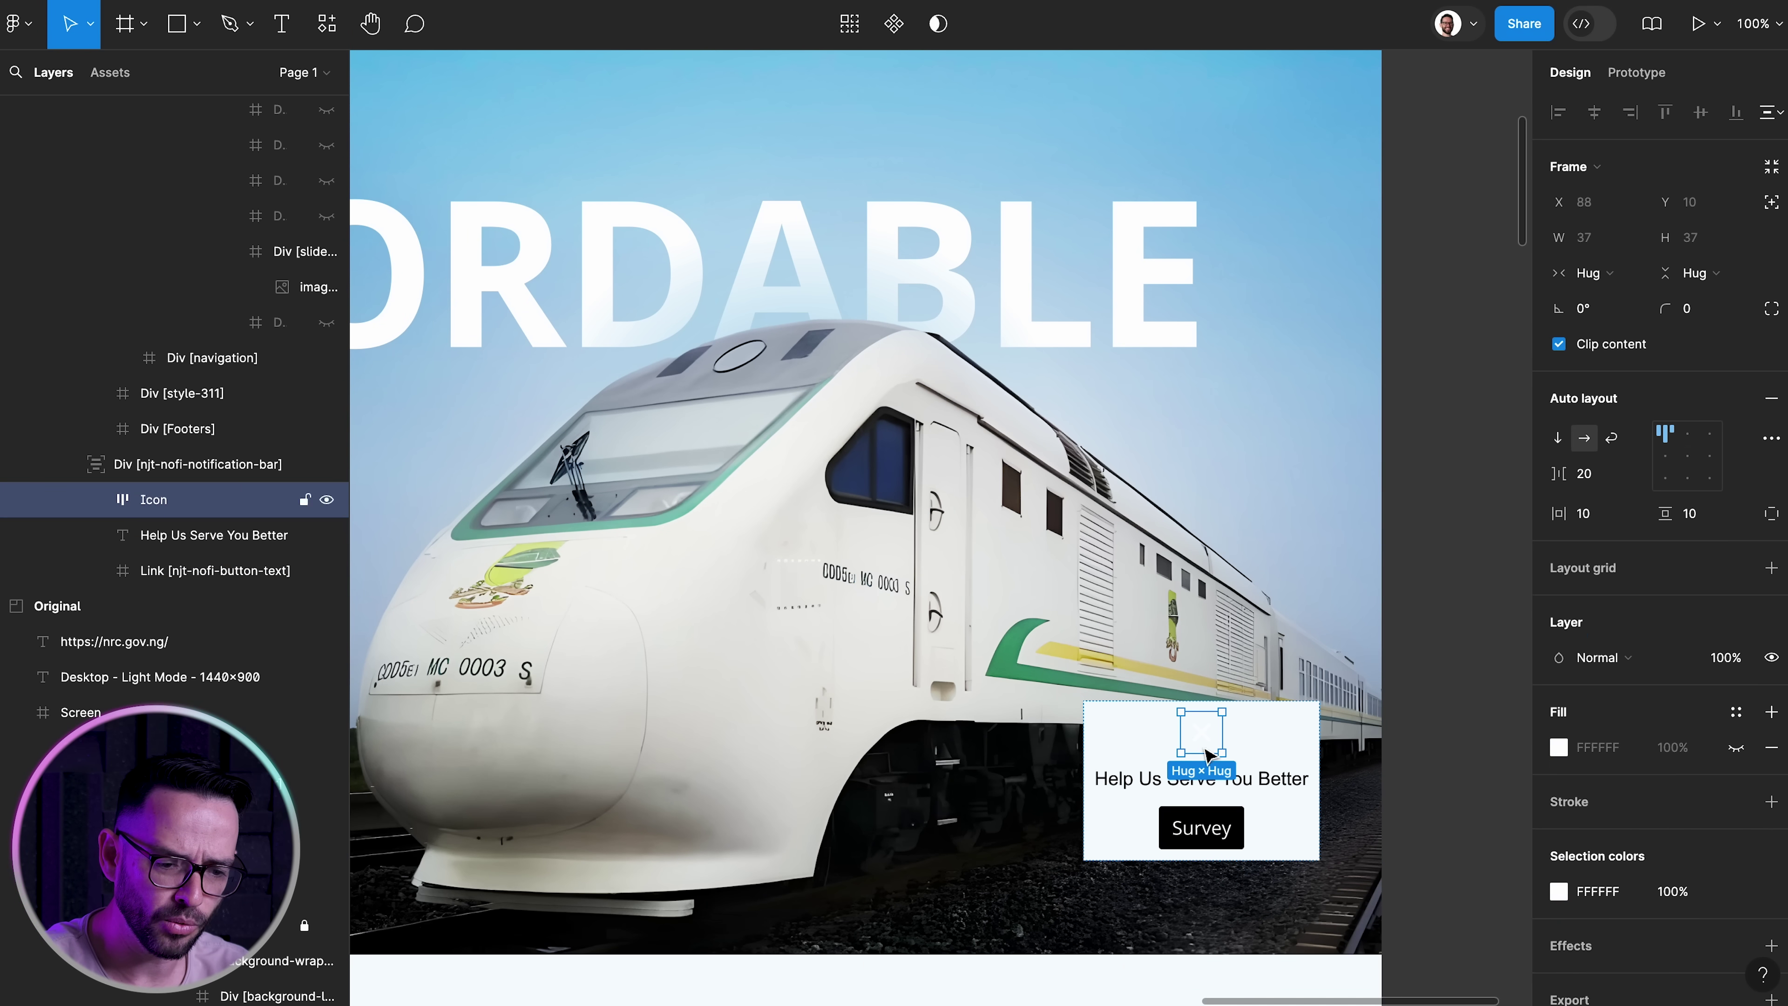
scroll(1615, 630, down, 2)
click(1558, 674)
click(1508, 376)
click(1689, 235)
text(50)
Give the close icon an absolute position and move it to the notification box's upper right corner
scroll(1464, 381, up, 2)
click(1771, 129)
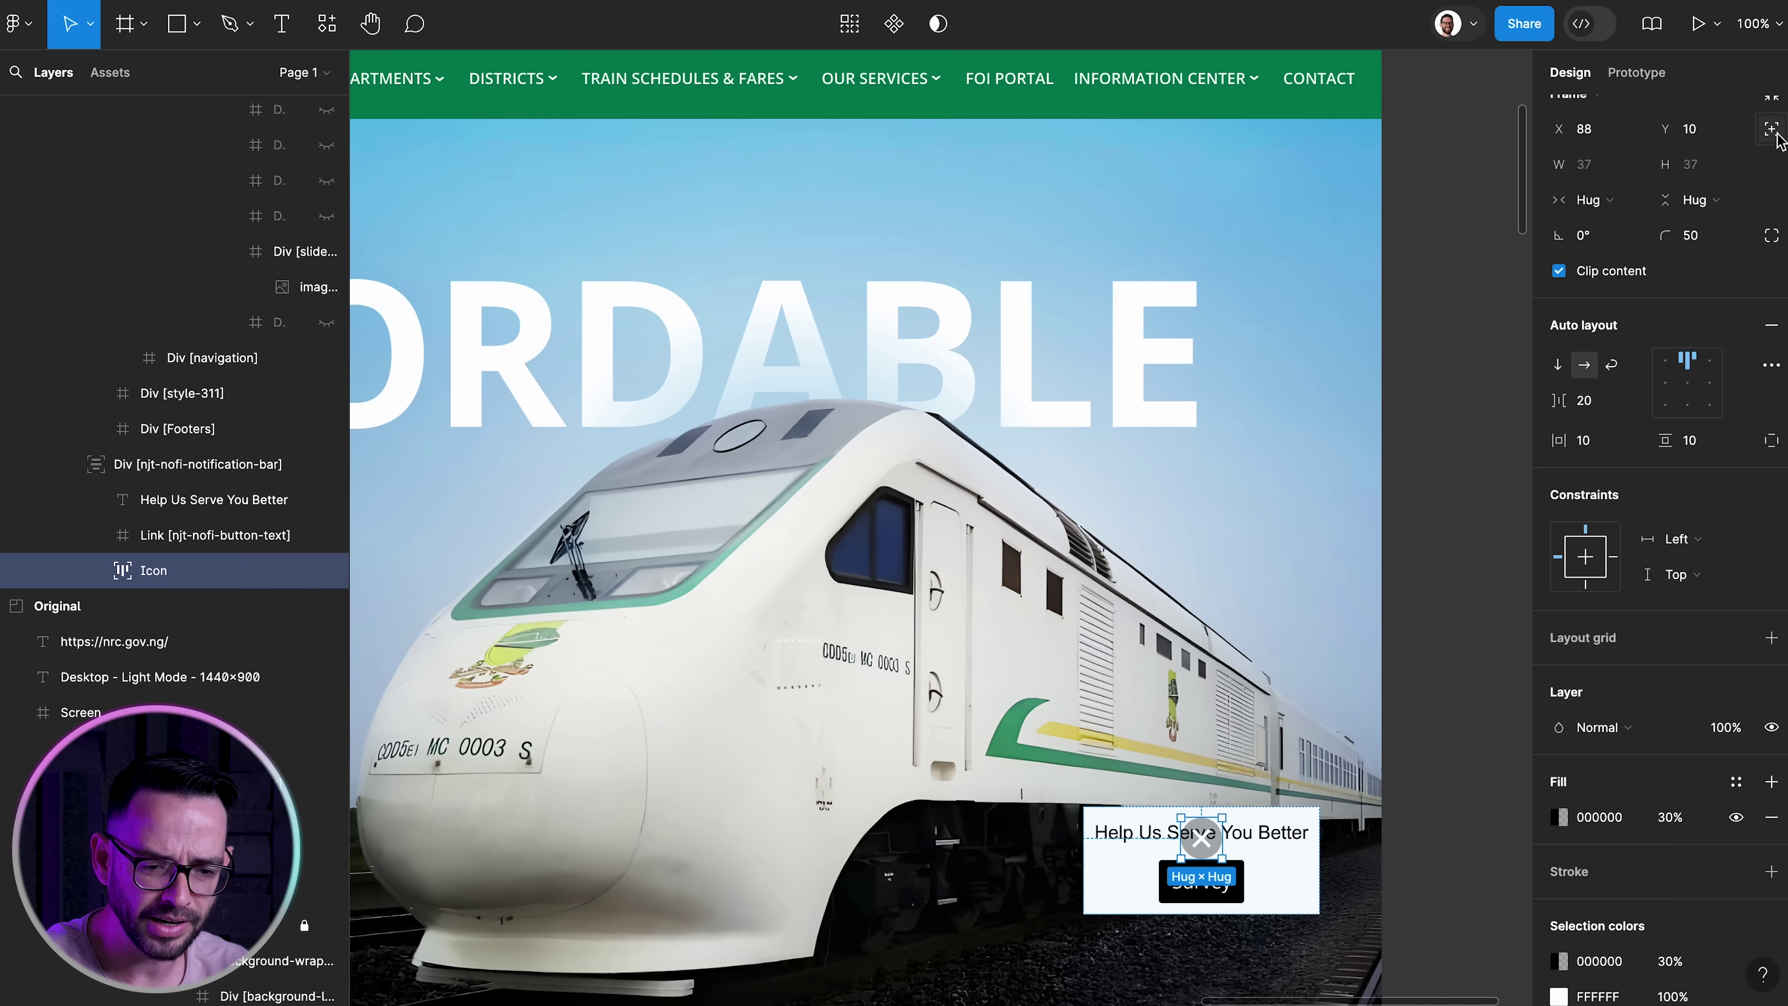
drag(1201, 838, 1286, 838)
Round the notification box's corners to 5 and set its horizontal and vertical padding to 35
click(1269, 891)
scroll(1269, 891, down, 3)
click(1584, 440)
text(25)
key(Tab)
text(25)
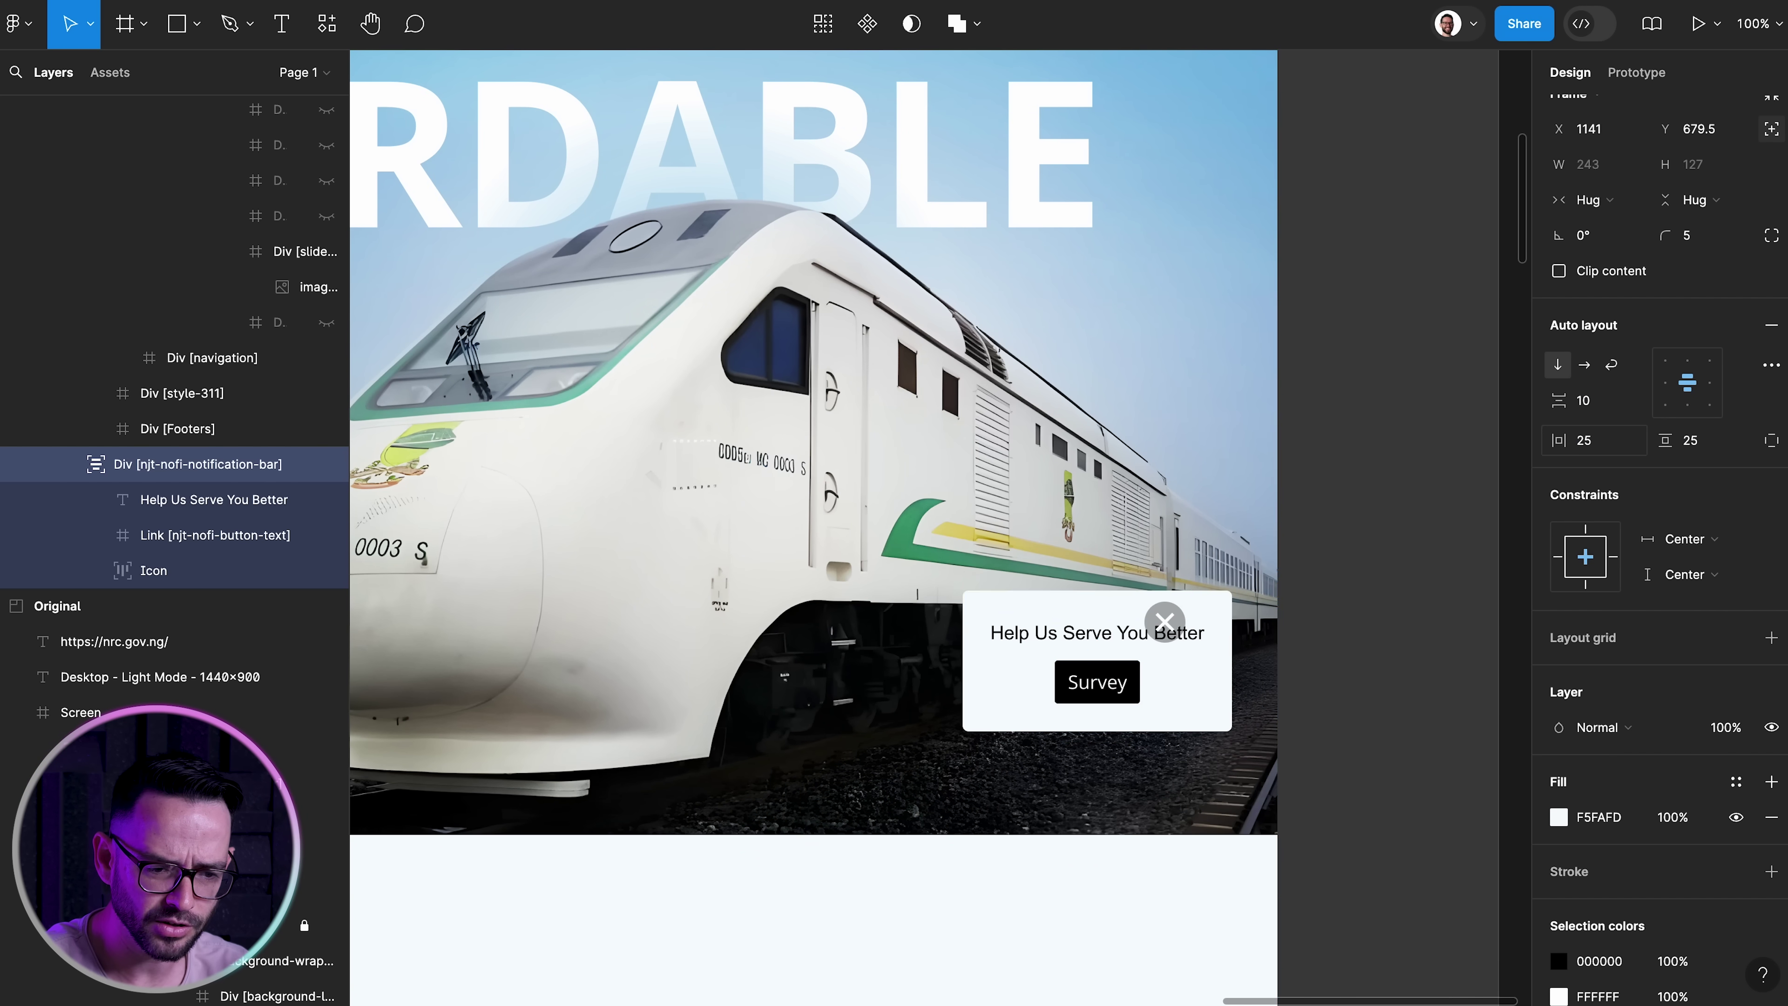
click(1724, 444)
text(35)
Shift the close icon closer to the notification box's right edge
double_click(1156, 614)
key(shift+Right)
key(shift+Right)
key(shift+Right)
key(shift+Right)
key(shift+Right)
Resize the close icon's cross to 12 × 12 in black 000000 with 5 padding around it
key(Return)
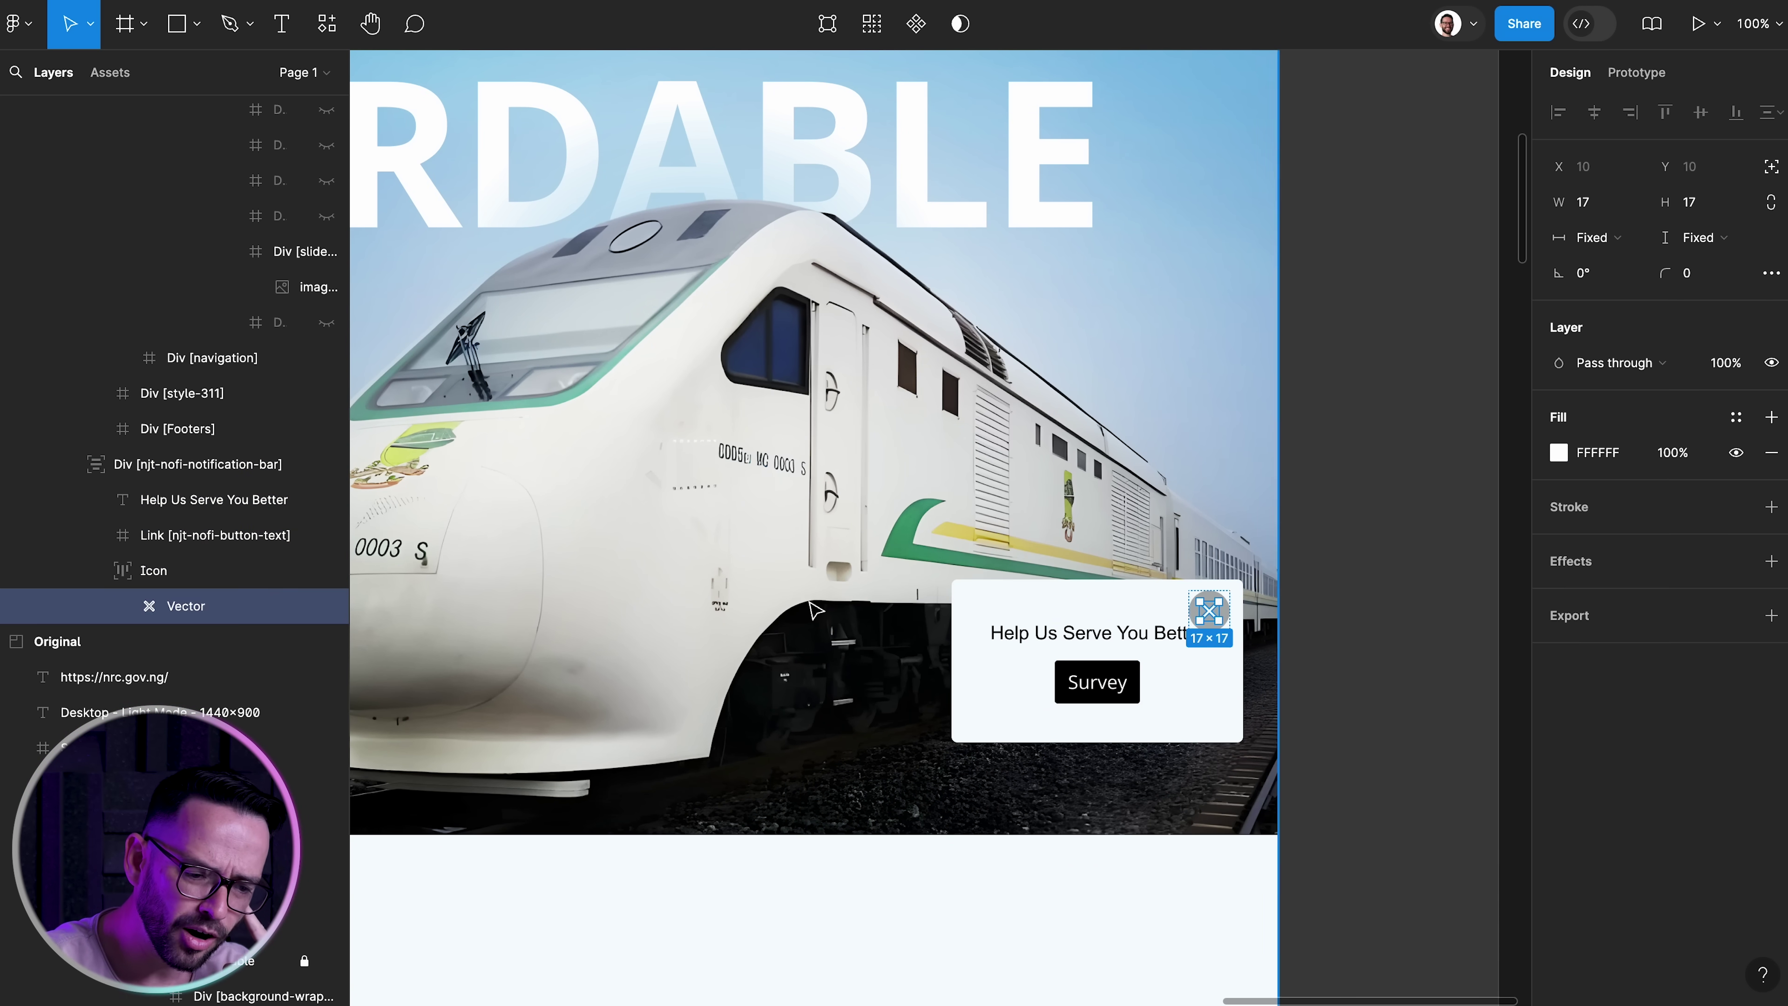
key(super+plus)
scroll(1066, 666, right, 5)
key(shift+Return)
click(1584, 514)
text(5)
key(Tab)
text(5)
double_click(1036, 673)
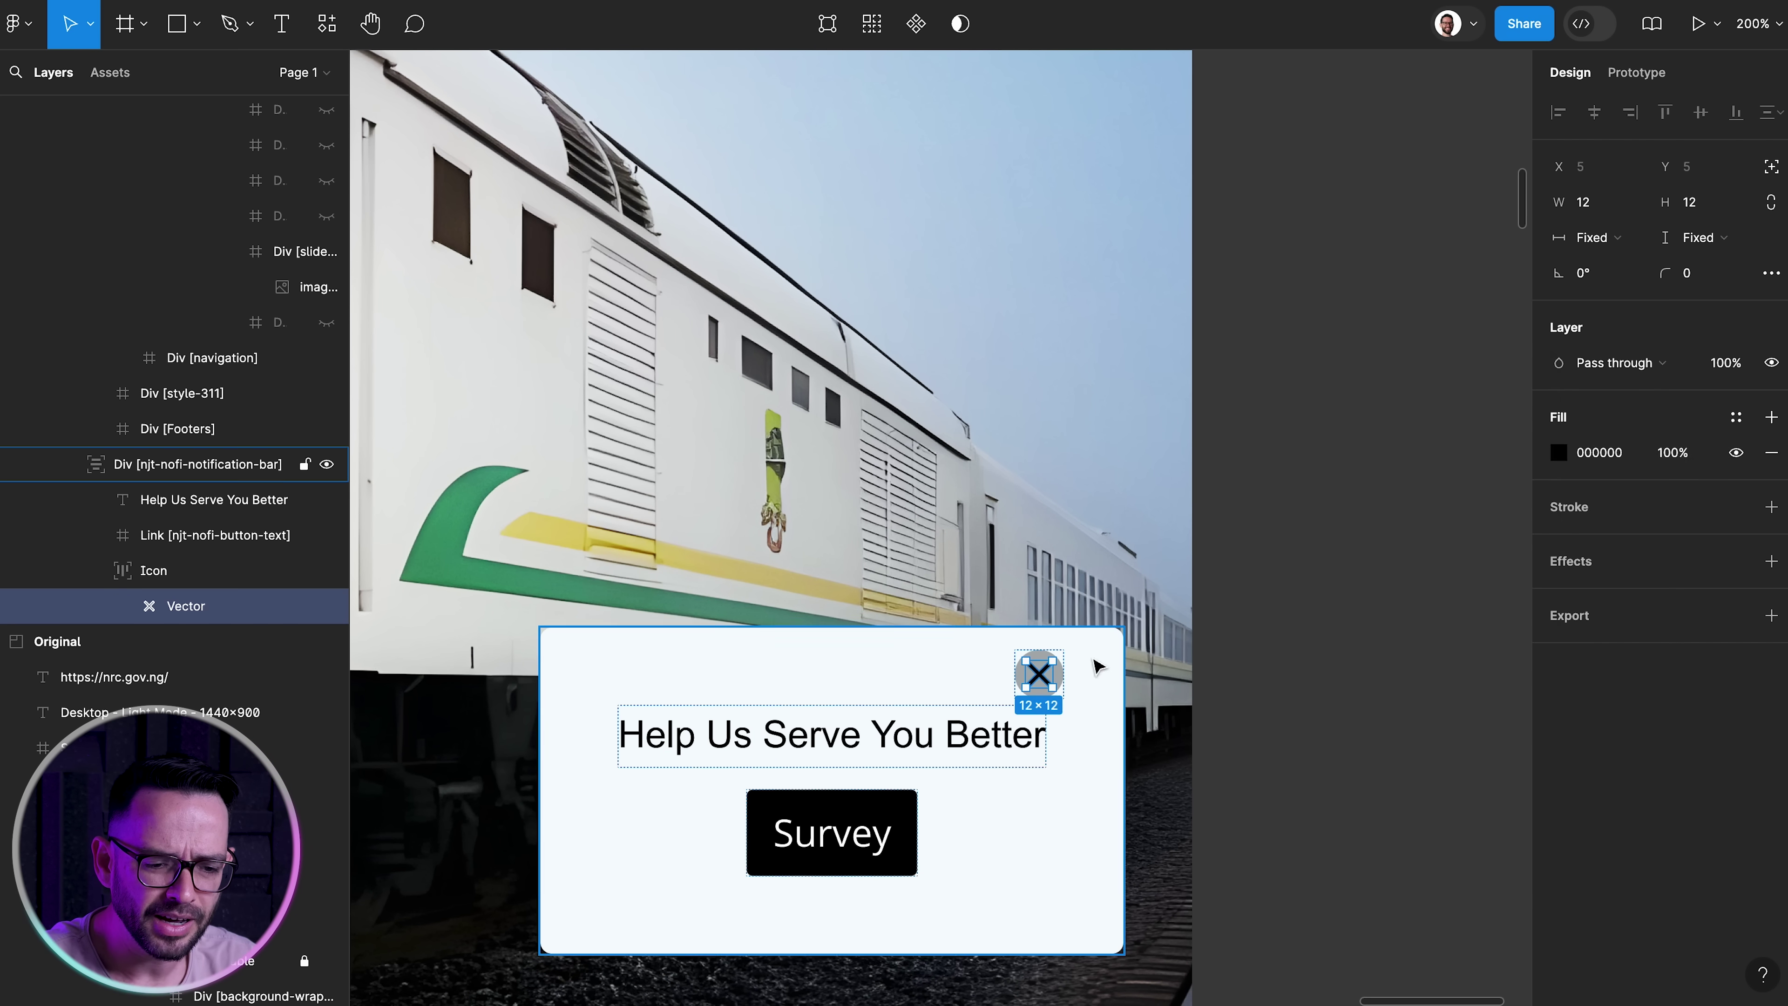
Place the close icon in the notification box's upper right corner and set the box's bottom padding to 15
drag(1038, 674, 1077, 675)
click(866, 734)
click(986, 680)
click(1771, 514)
click(1703, 549)
text(25)
key(Return)
text(15)
key(Return)
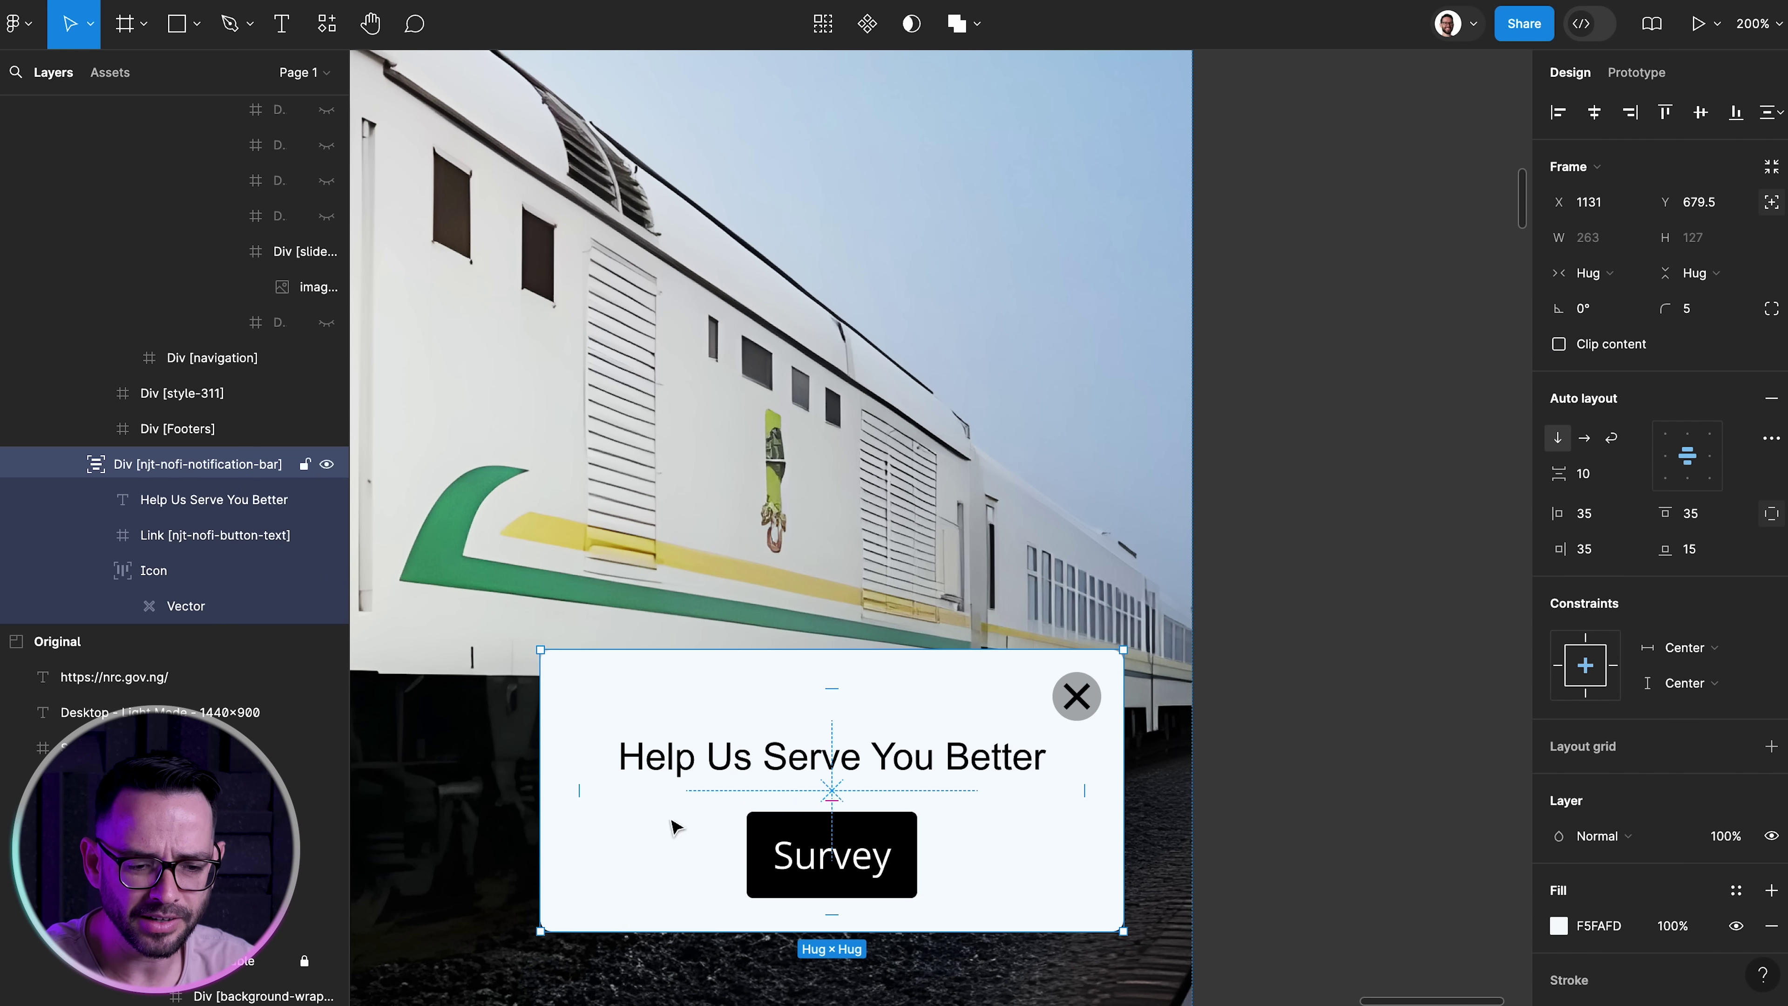
Change the "Help Us Serve You Better" heading's font to Open Sans SemiBold
click(830, 753)
double_click(837, 765)
click(1712, 489)
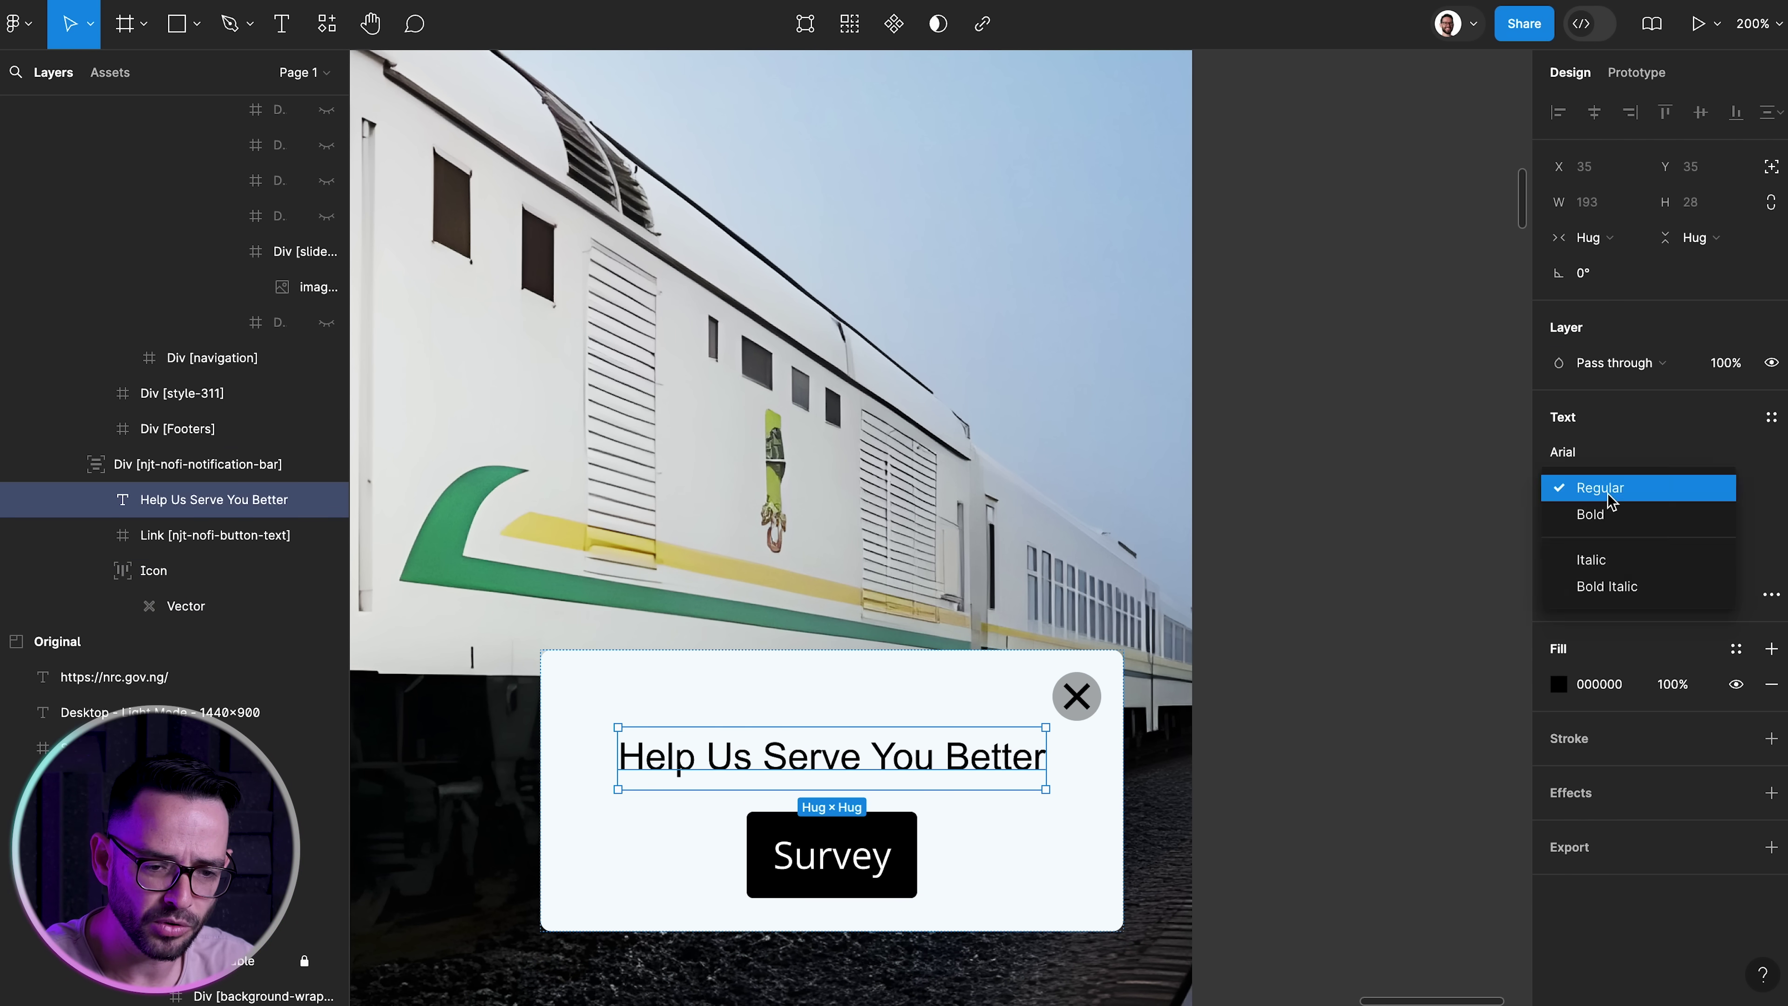
click(1689, 453)
text(ope)
key(Down)
key(Return)
click(1581, 492)
click(1605, 520)
Duplicate the heading as a subtitle in Regular weight, size 15, reading "Won’t take more than 2 minutes"
key(super+d)
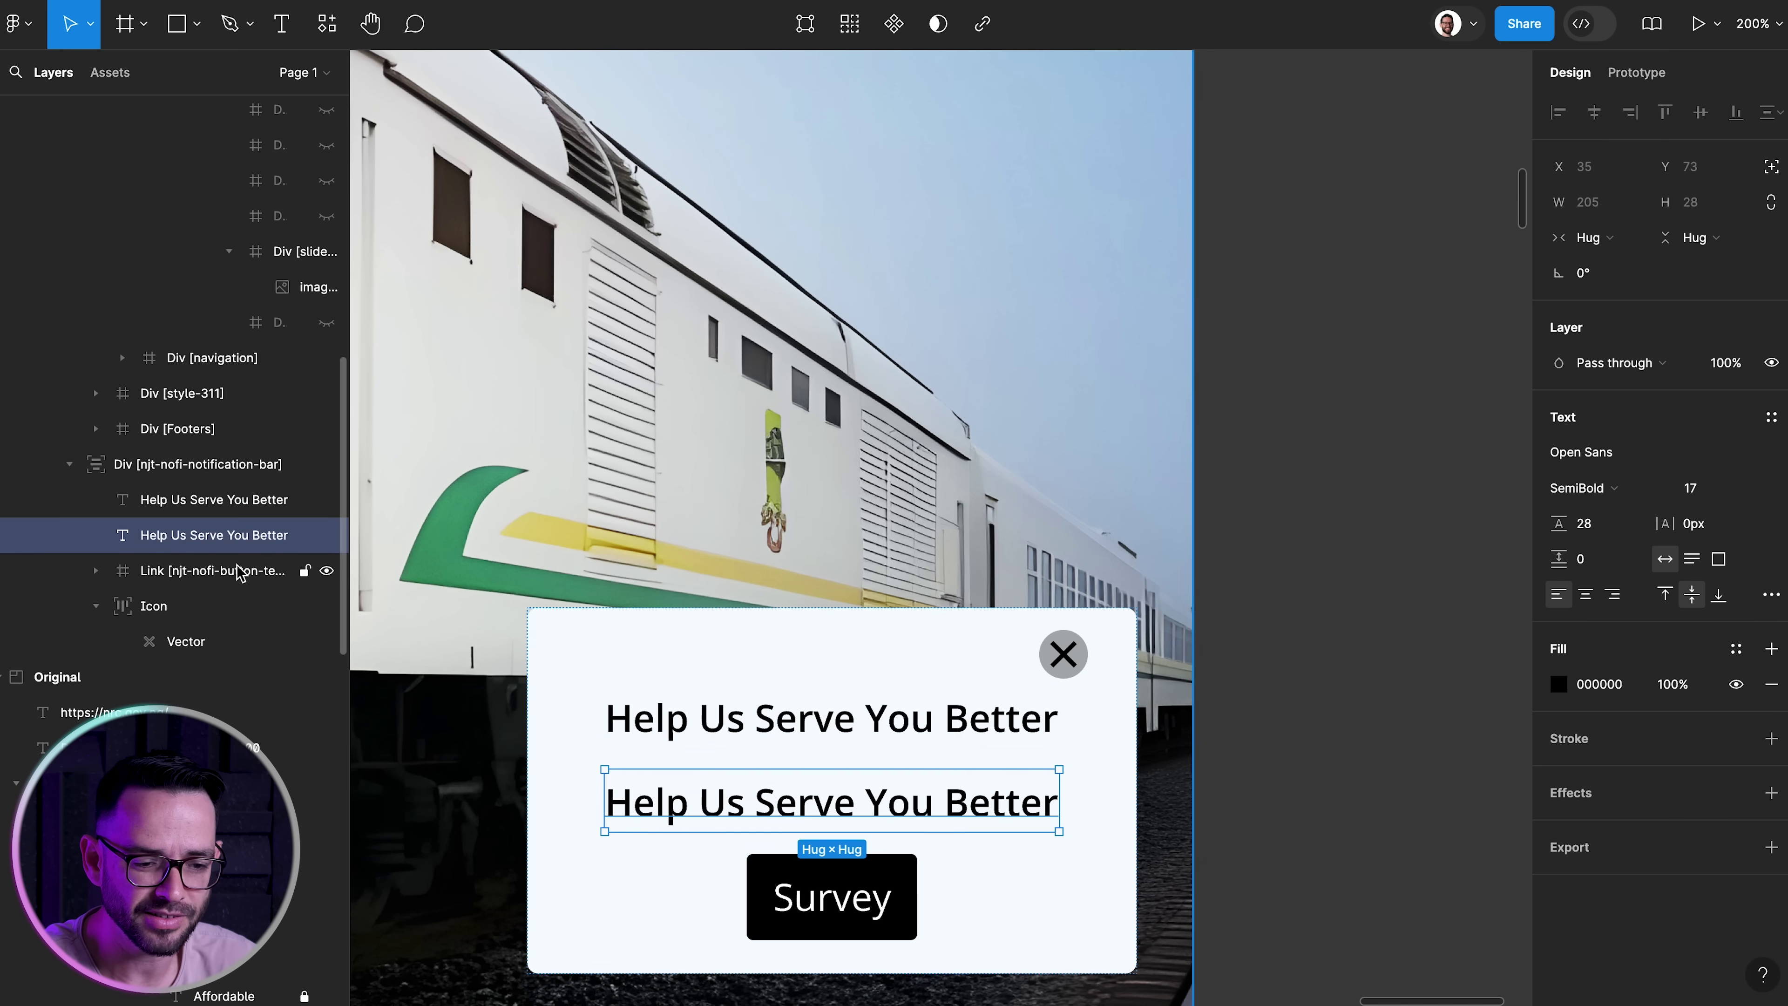
click(1579, 489)
click(1637, 463)
click(1692, 488)
text(15)
key(Return)
double_click(828, 808)
text(Won’t take more than 5 minutes)
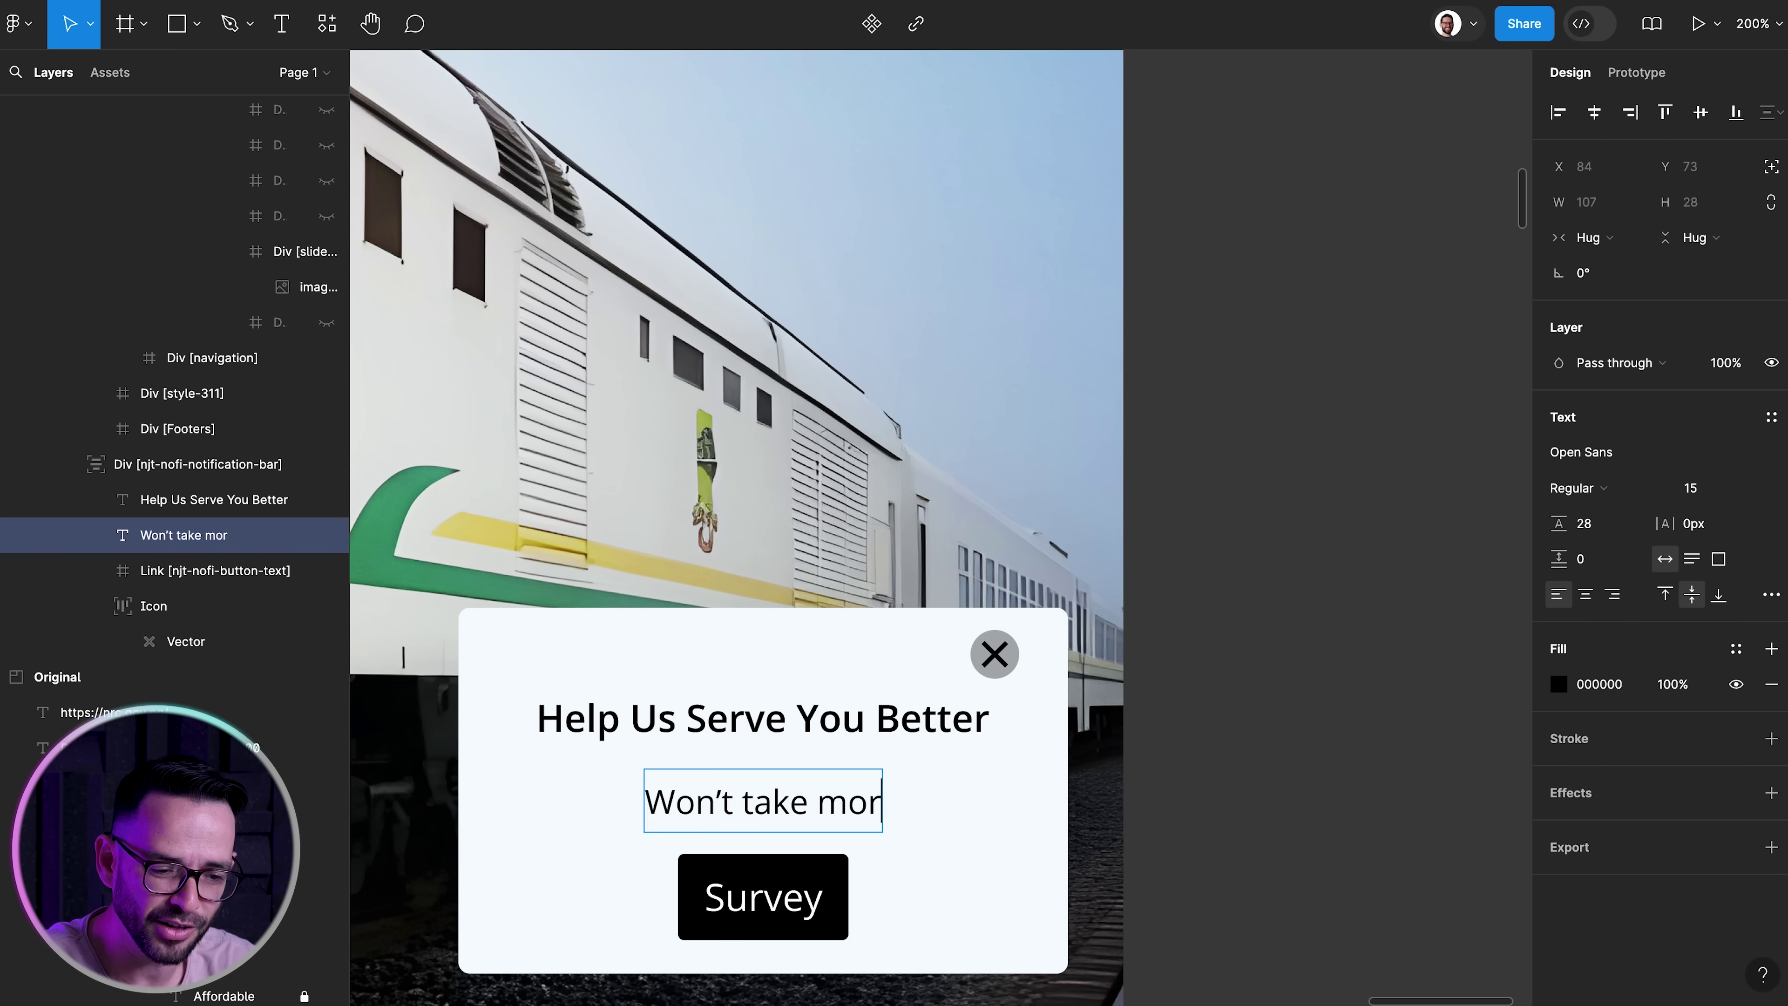
key(Escape)
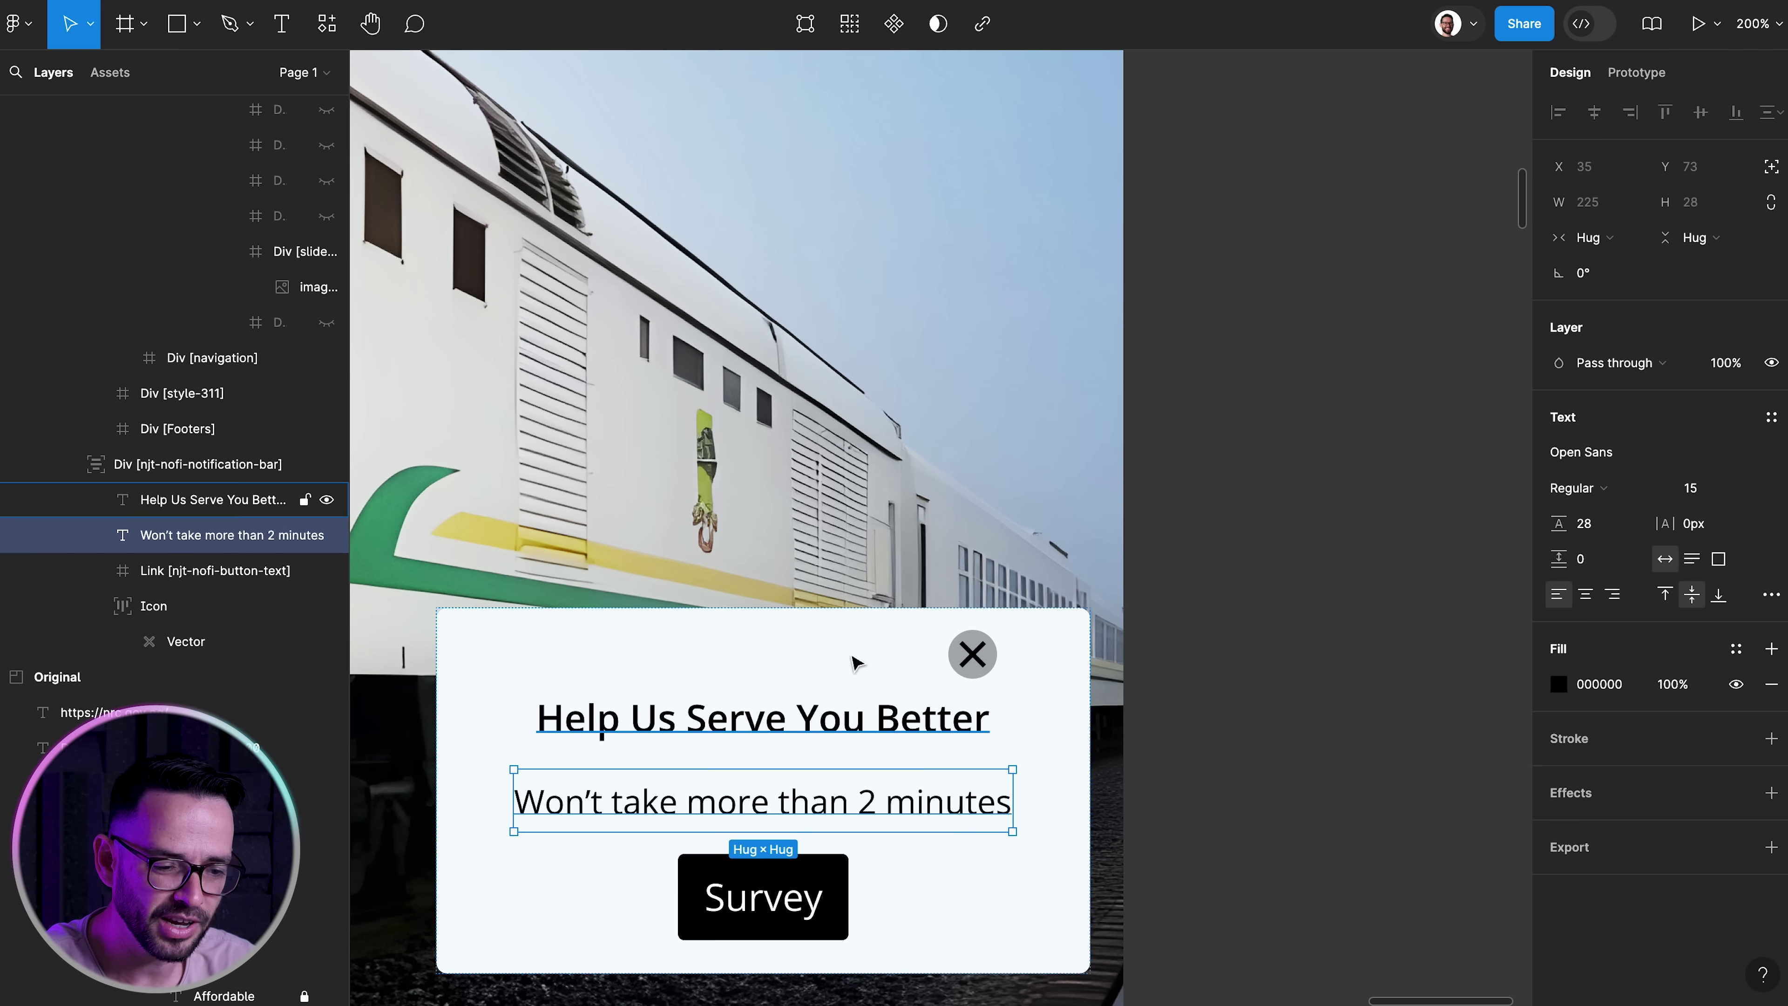
Tighten the vertical spacing between the notification box's items to 4
click(850, 661)
click(1599, 477)
text(7)
key(Return)
scroll(788, 786, up, 1)
drag(771, 772, 768, 769)
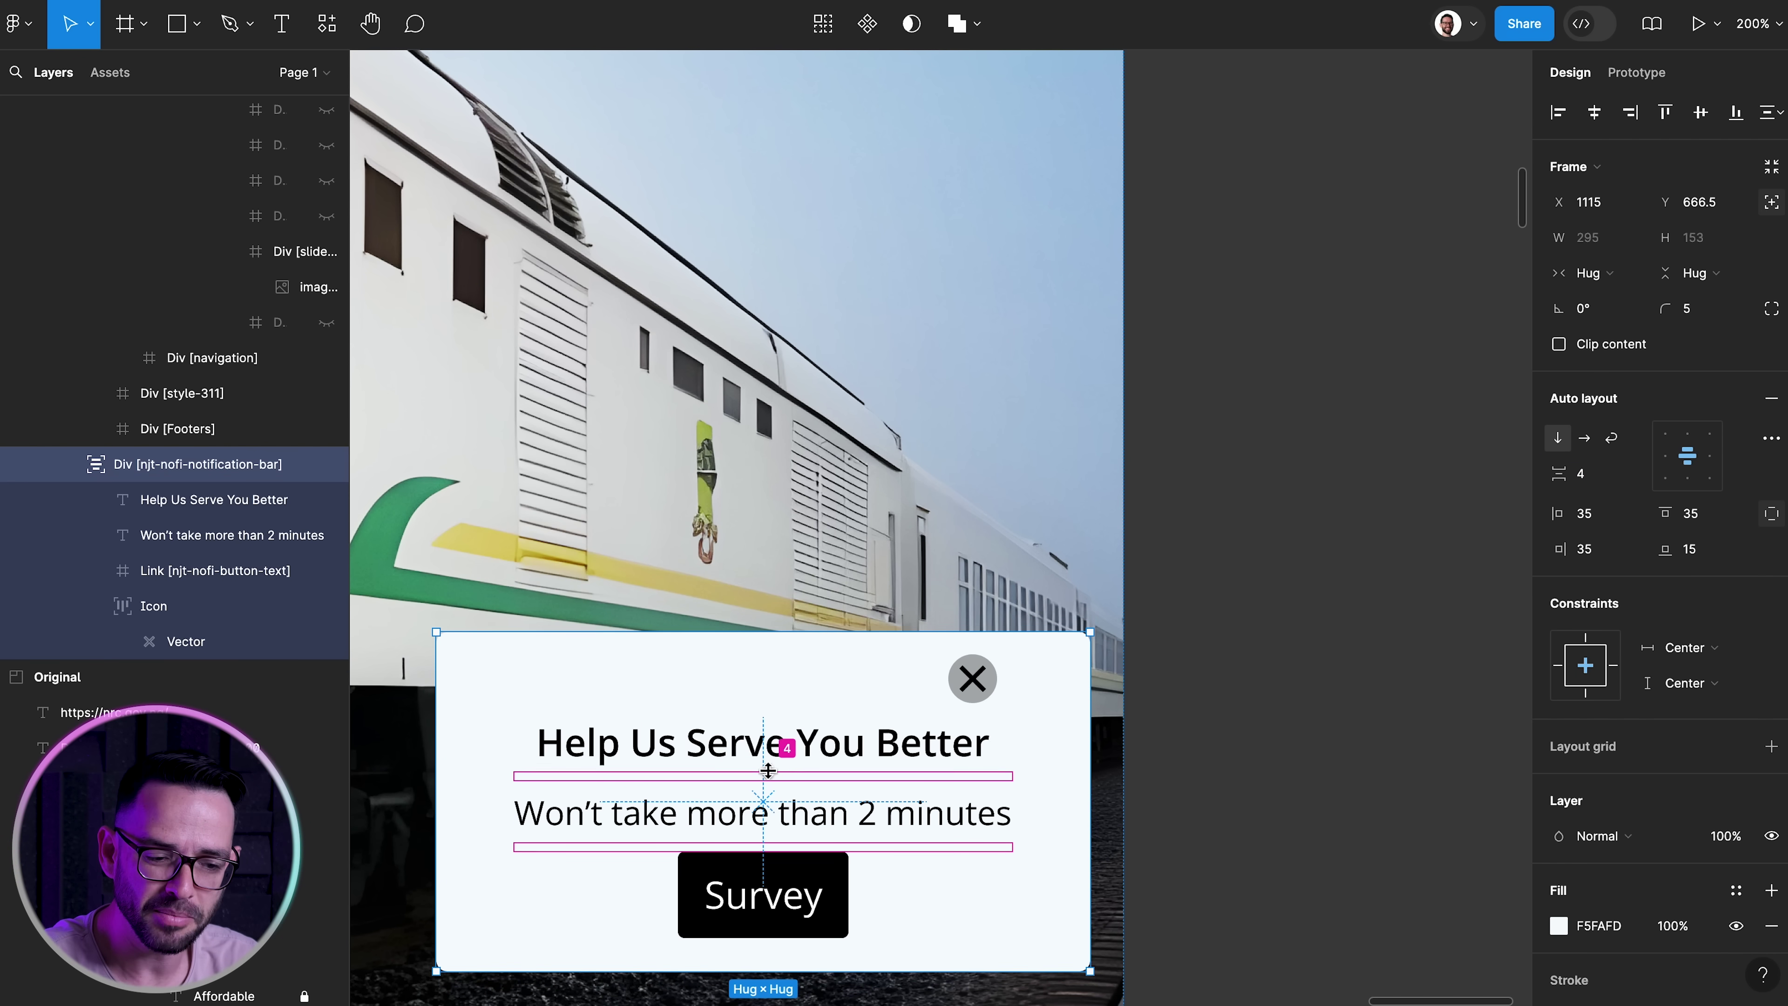
Group the heading with the subtitle and move the subtitle up closer beneath the heading
click(204, 501)
shift+click(203, 522)
key(super+g)
double_click(679, 830)
drag(679, 829, 674, 814)
Set the notification box's item spacing to 10
click(198, 465)
click(1605, 476)
key(Up)
key(Up)
key(Up)
key(Up)
key(Up)
key(Up)
key(Up)
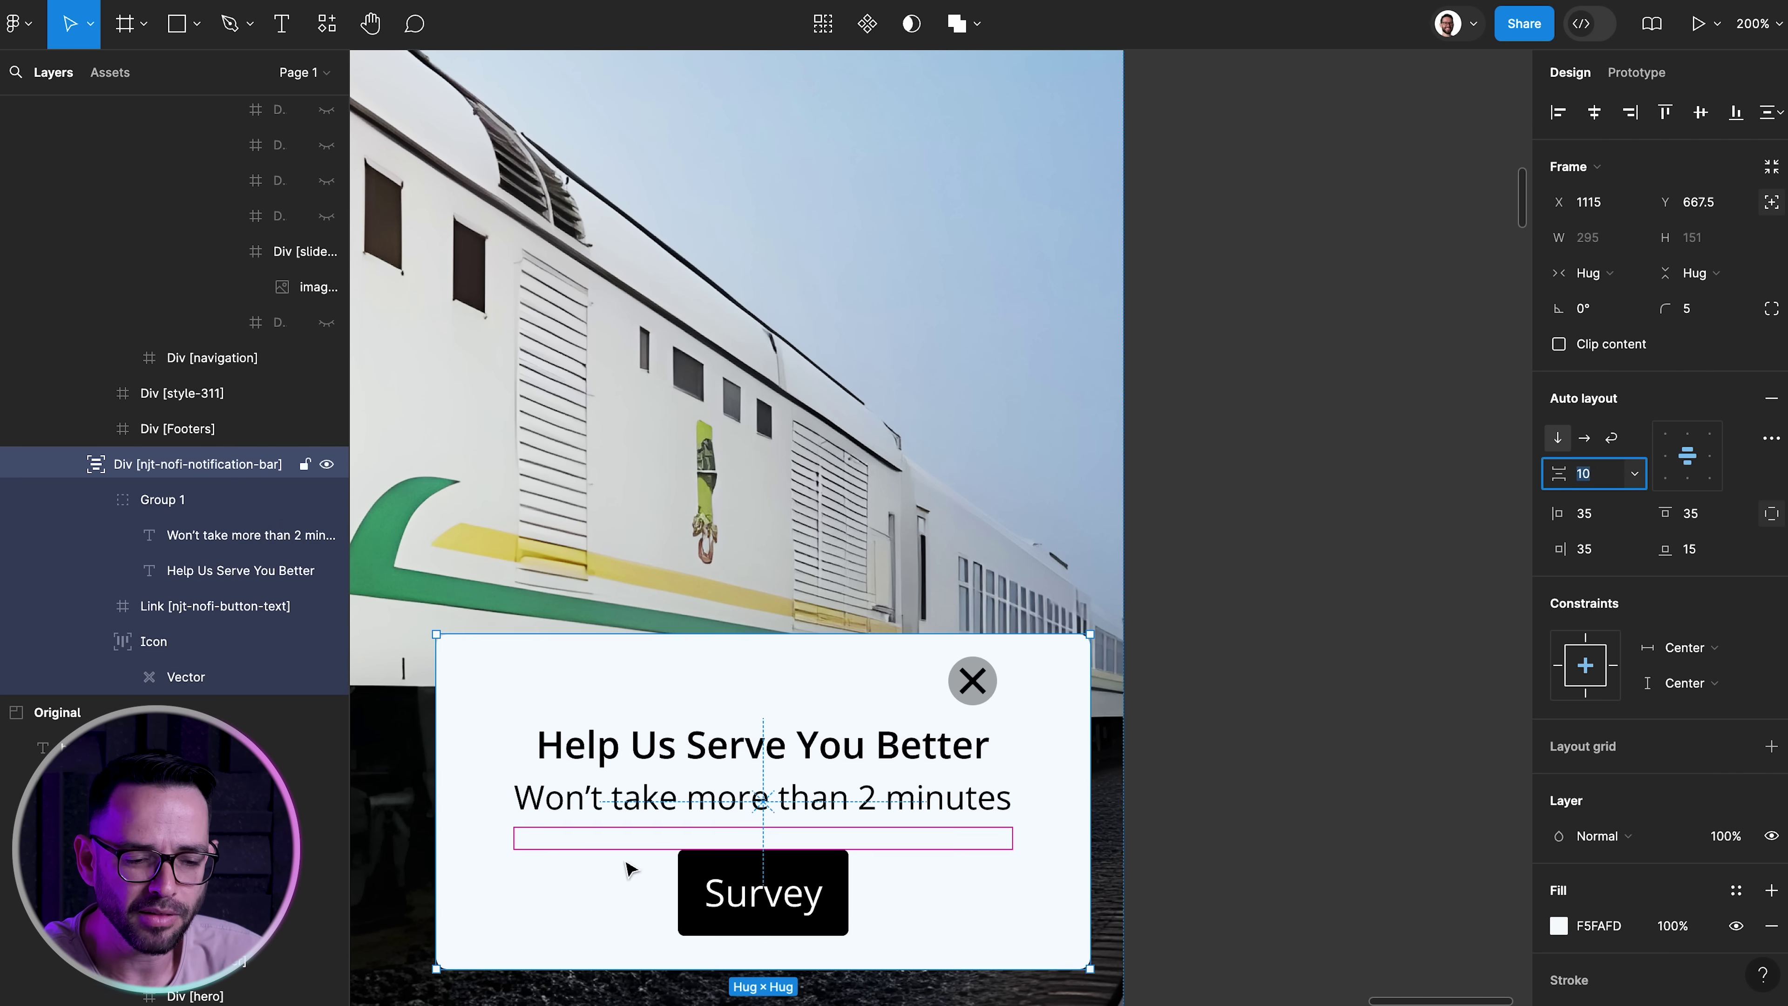
Recolour the Survey button green 007D53
key(super+minus)
super+click(822, 726)
key(super+z)
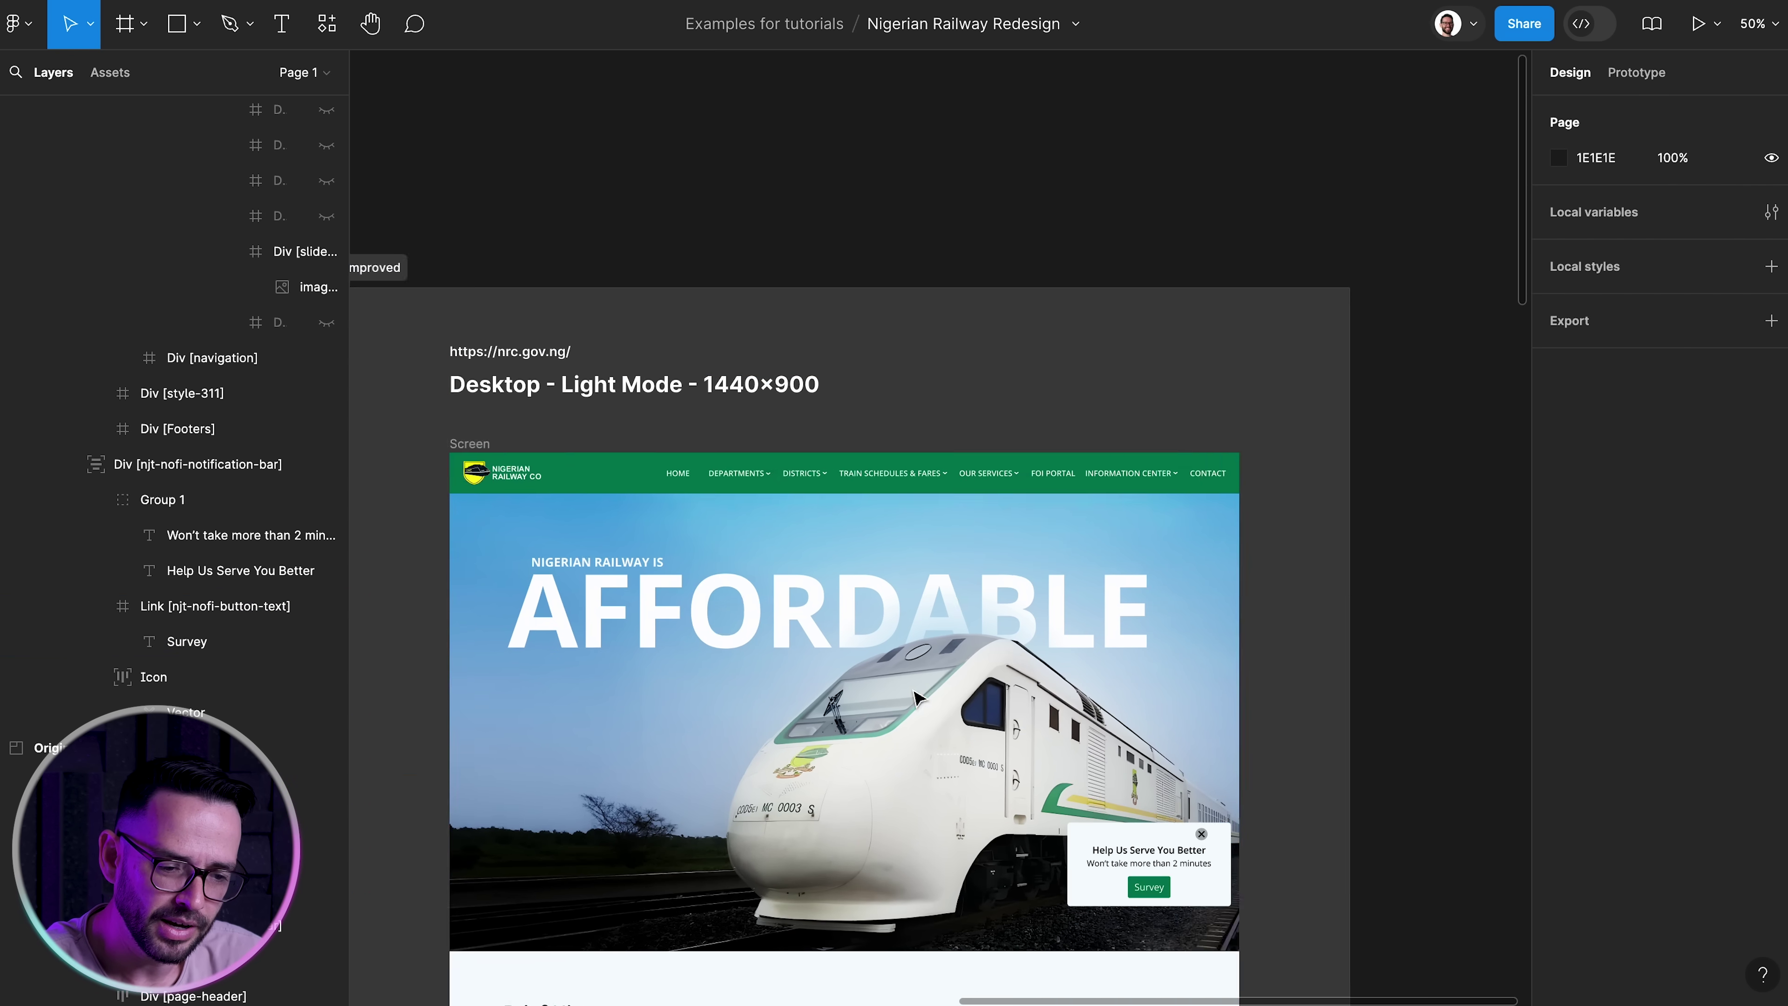
Set the notification box's left and right padding to 15
scroll(1288, 845, up, 5)
key(Escape)
click(1594, 513)
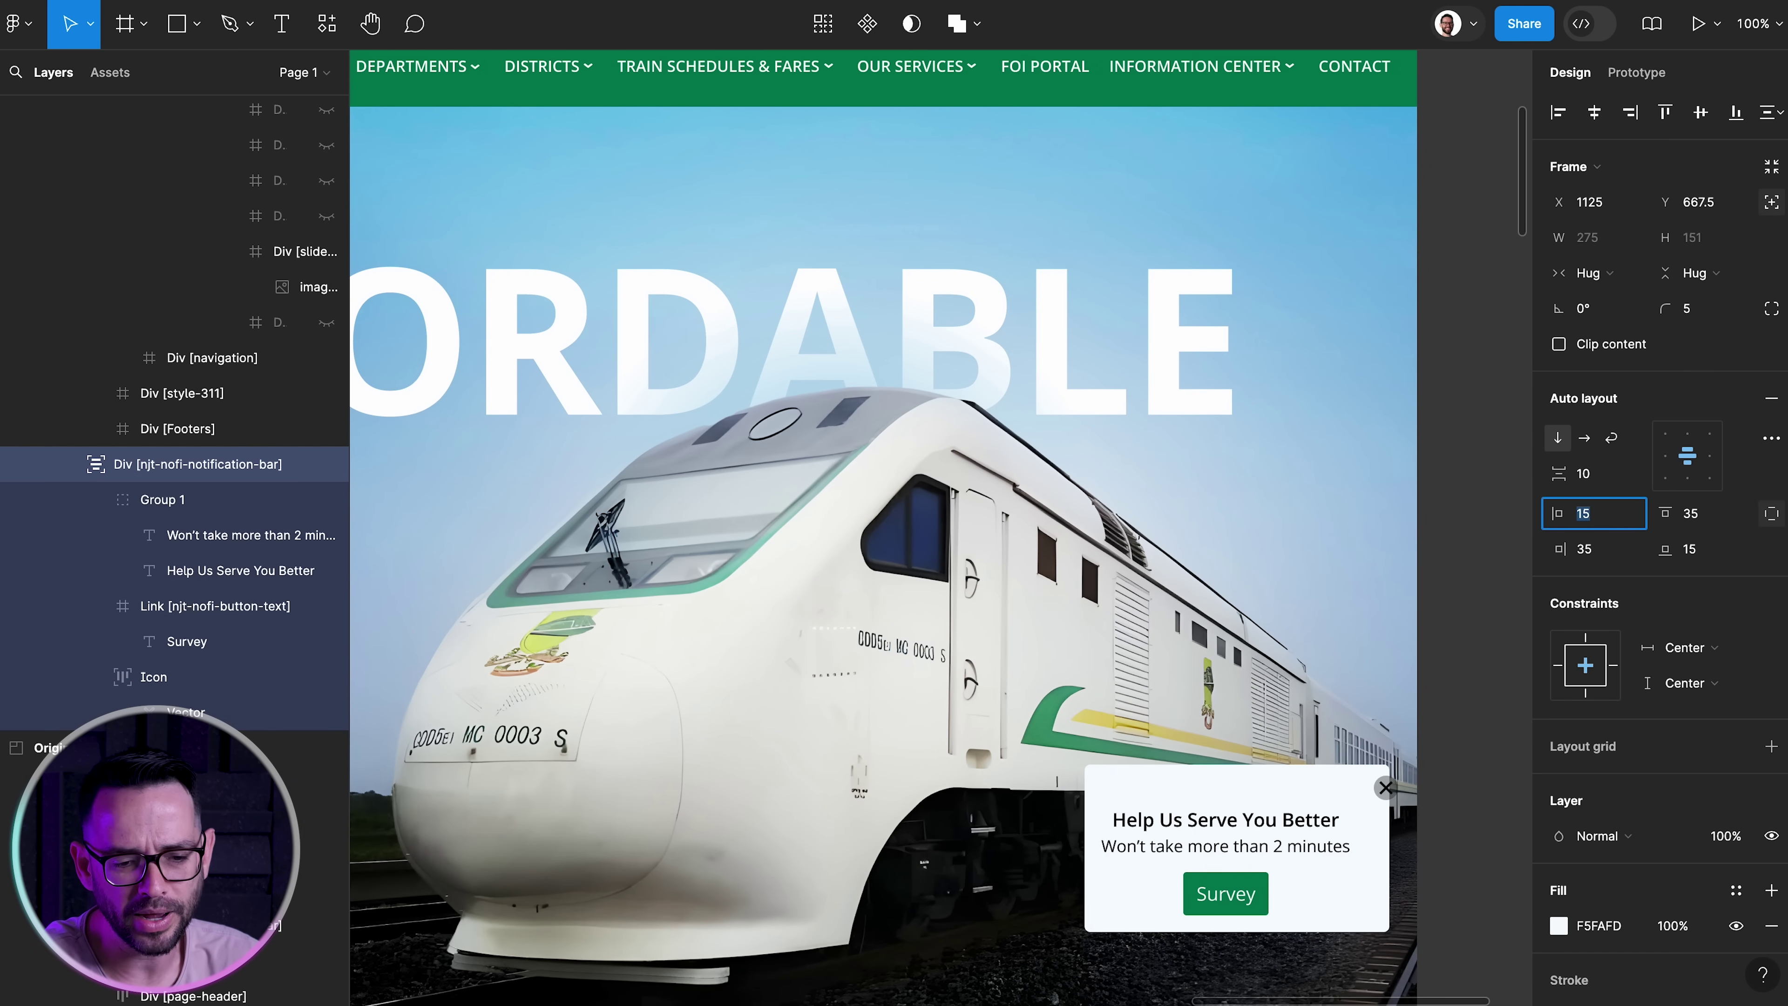
click(1605, 548)
text(15)
key(Return)
Move the close icon back inside the notification box's upper right corner, to X 222, Y 10
super+click(1392, 790)
key(shift+Left)
key(shift+Left)
key(shift+Left)
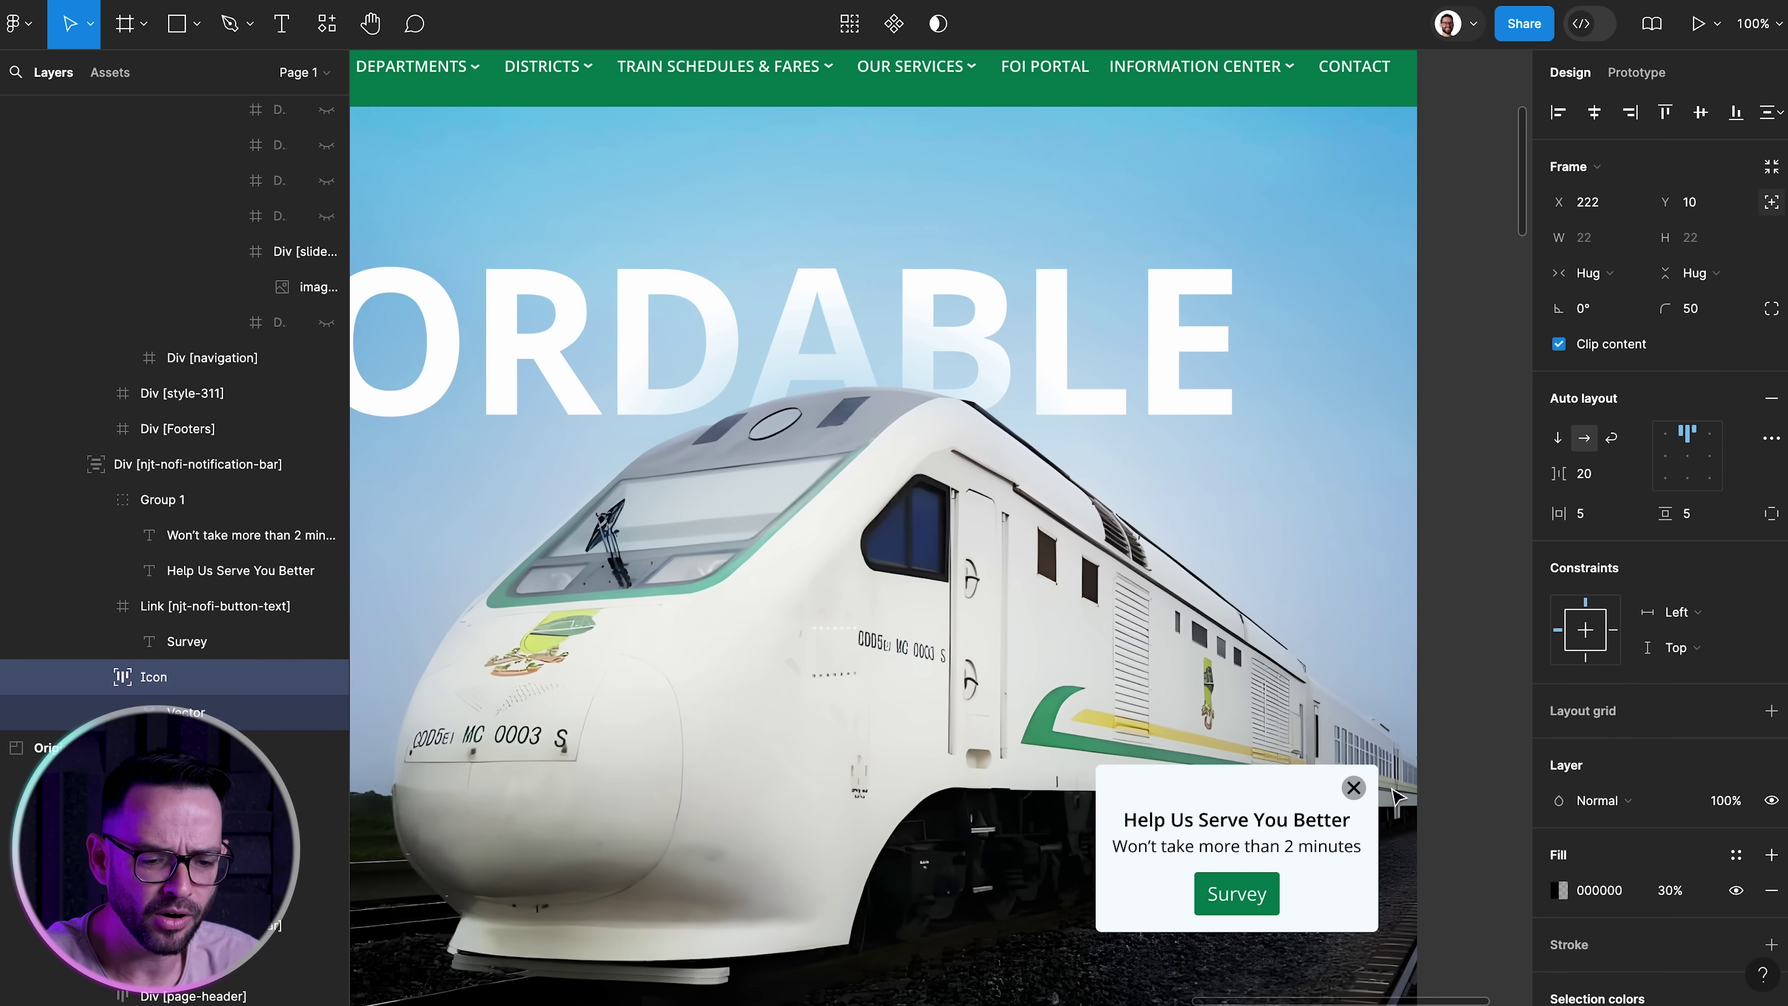
Give the notification box a drop shadow with a blur of 24
click(1365, 817)
scroll(1574, 808, down, 5)
click(1559, 908)
click(1451, 840)
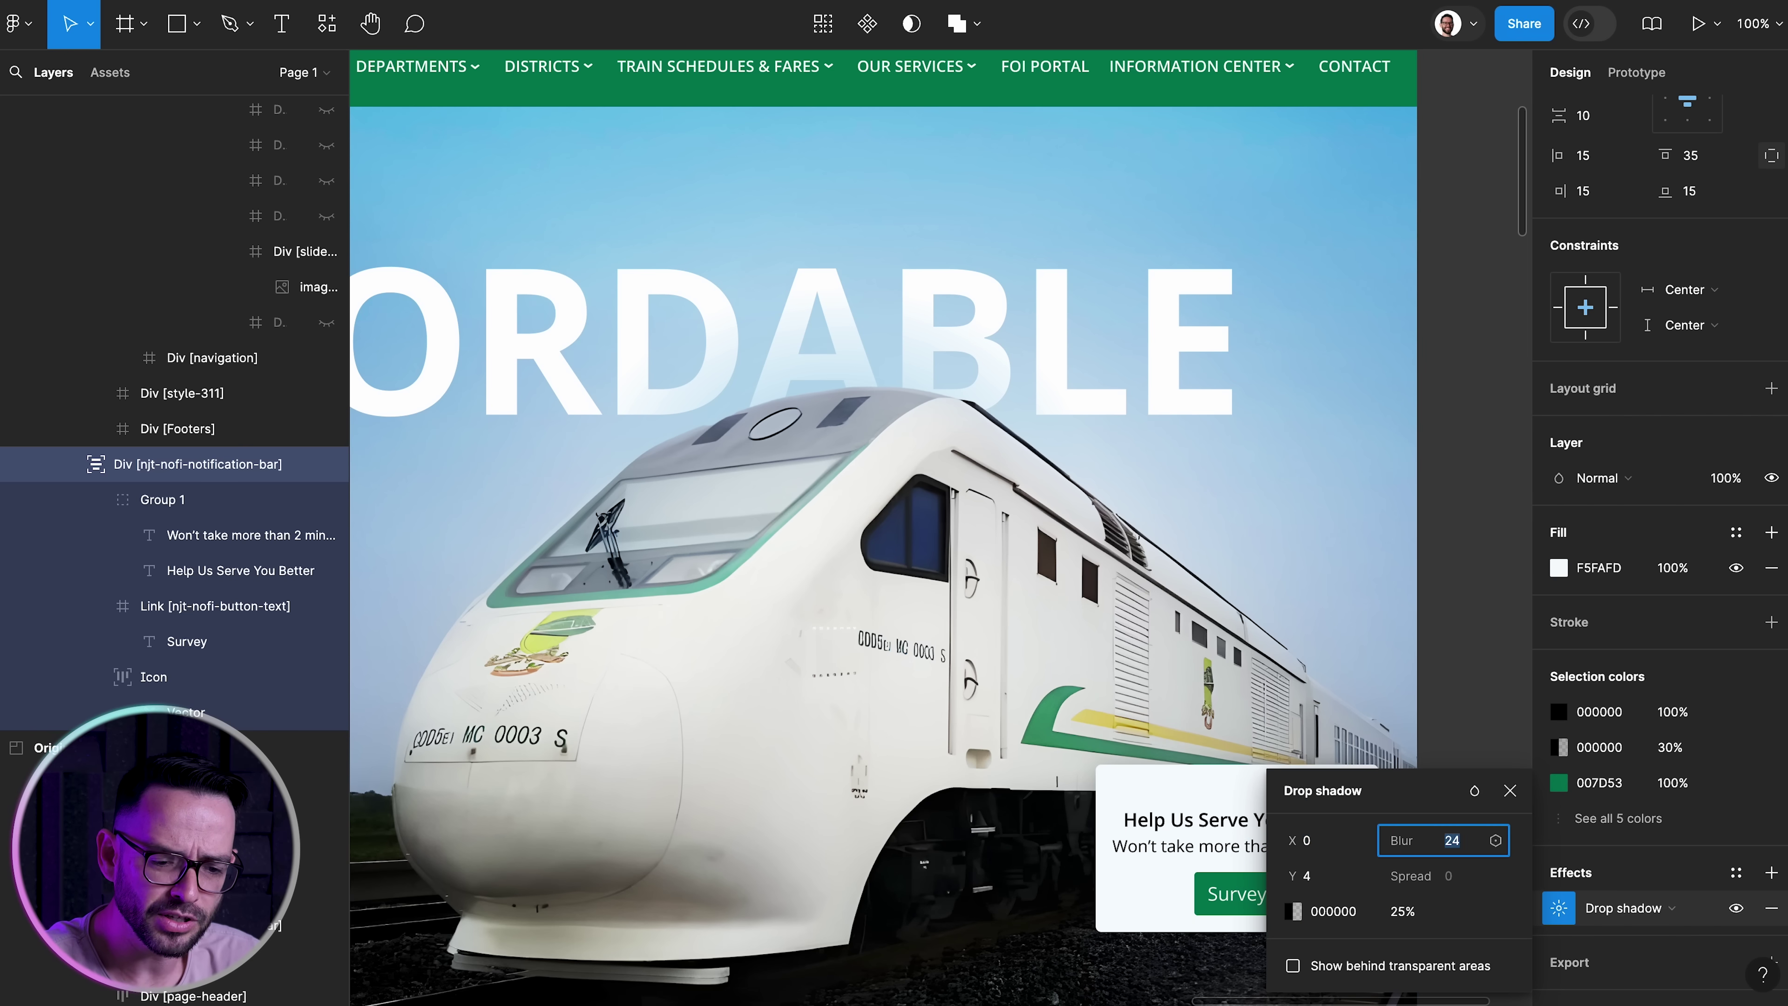
click(1494, 730)
Move the notification box closer to the hero's lower right corner, to X 1145, Y 721.5
key(super+minus)
double_click(1136, 712)
key(shift+Down)
key(shift+Down)
key(shift+Down)
key(shift+Down)
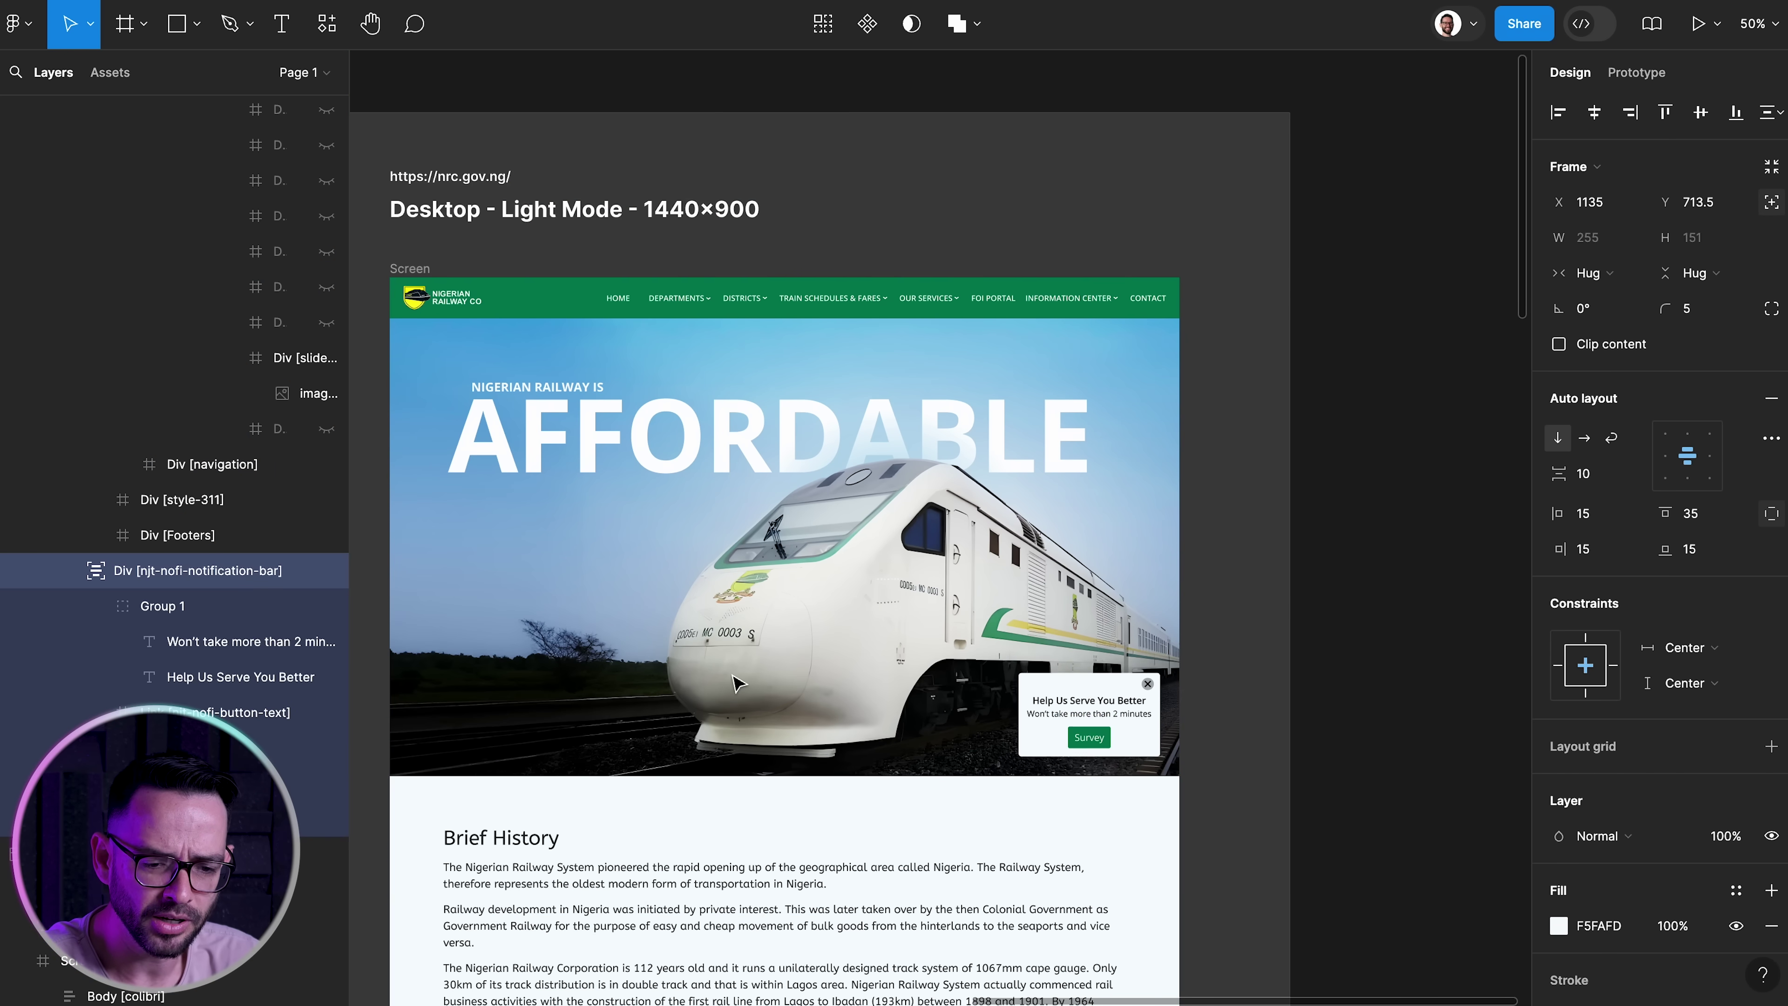
key(Down)
key(super+plus)
scroll(735, 683, down, 2)
scroll(736, 683, right, 2)
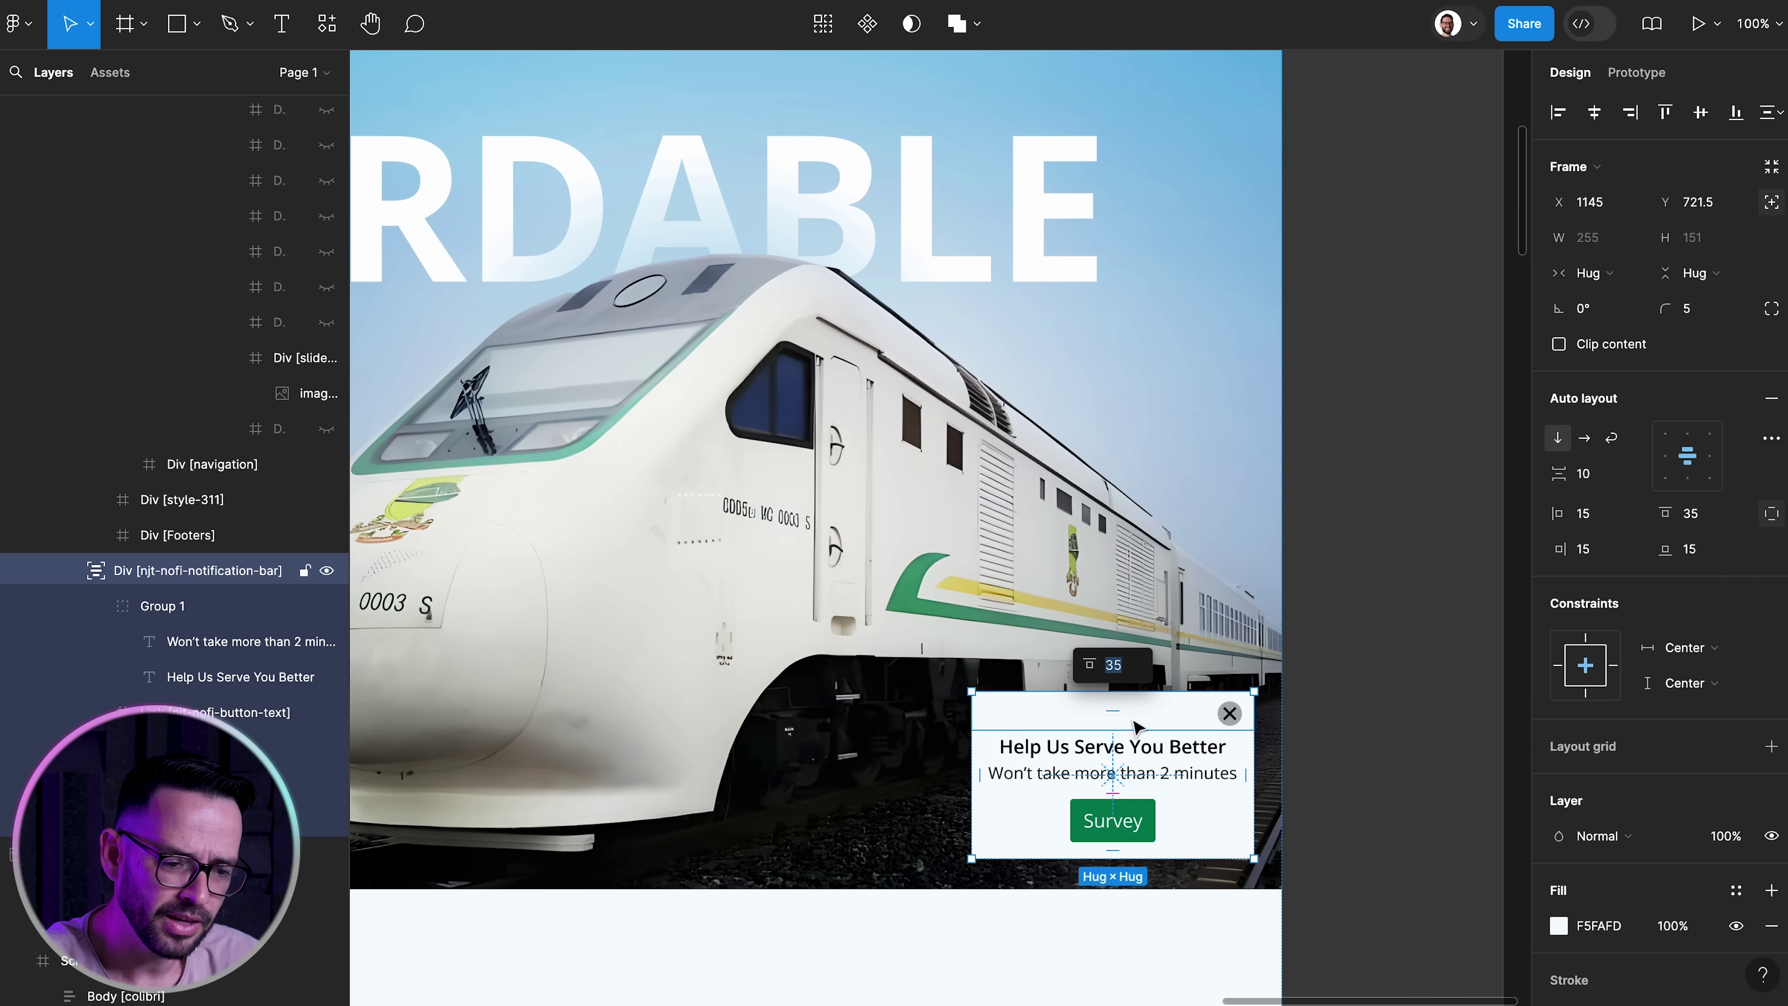
Break the notification heading after "Help Us" into two lines and centre-align its text
scroll(1239, 728, right, 1)
super+click(1069, 753)
double_click(1059, 749)
key(Return)
key(super+a)
click(1586, 701)
Set the notification heading's font size to 19 and its line height to 23
click(1693, 596)
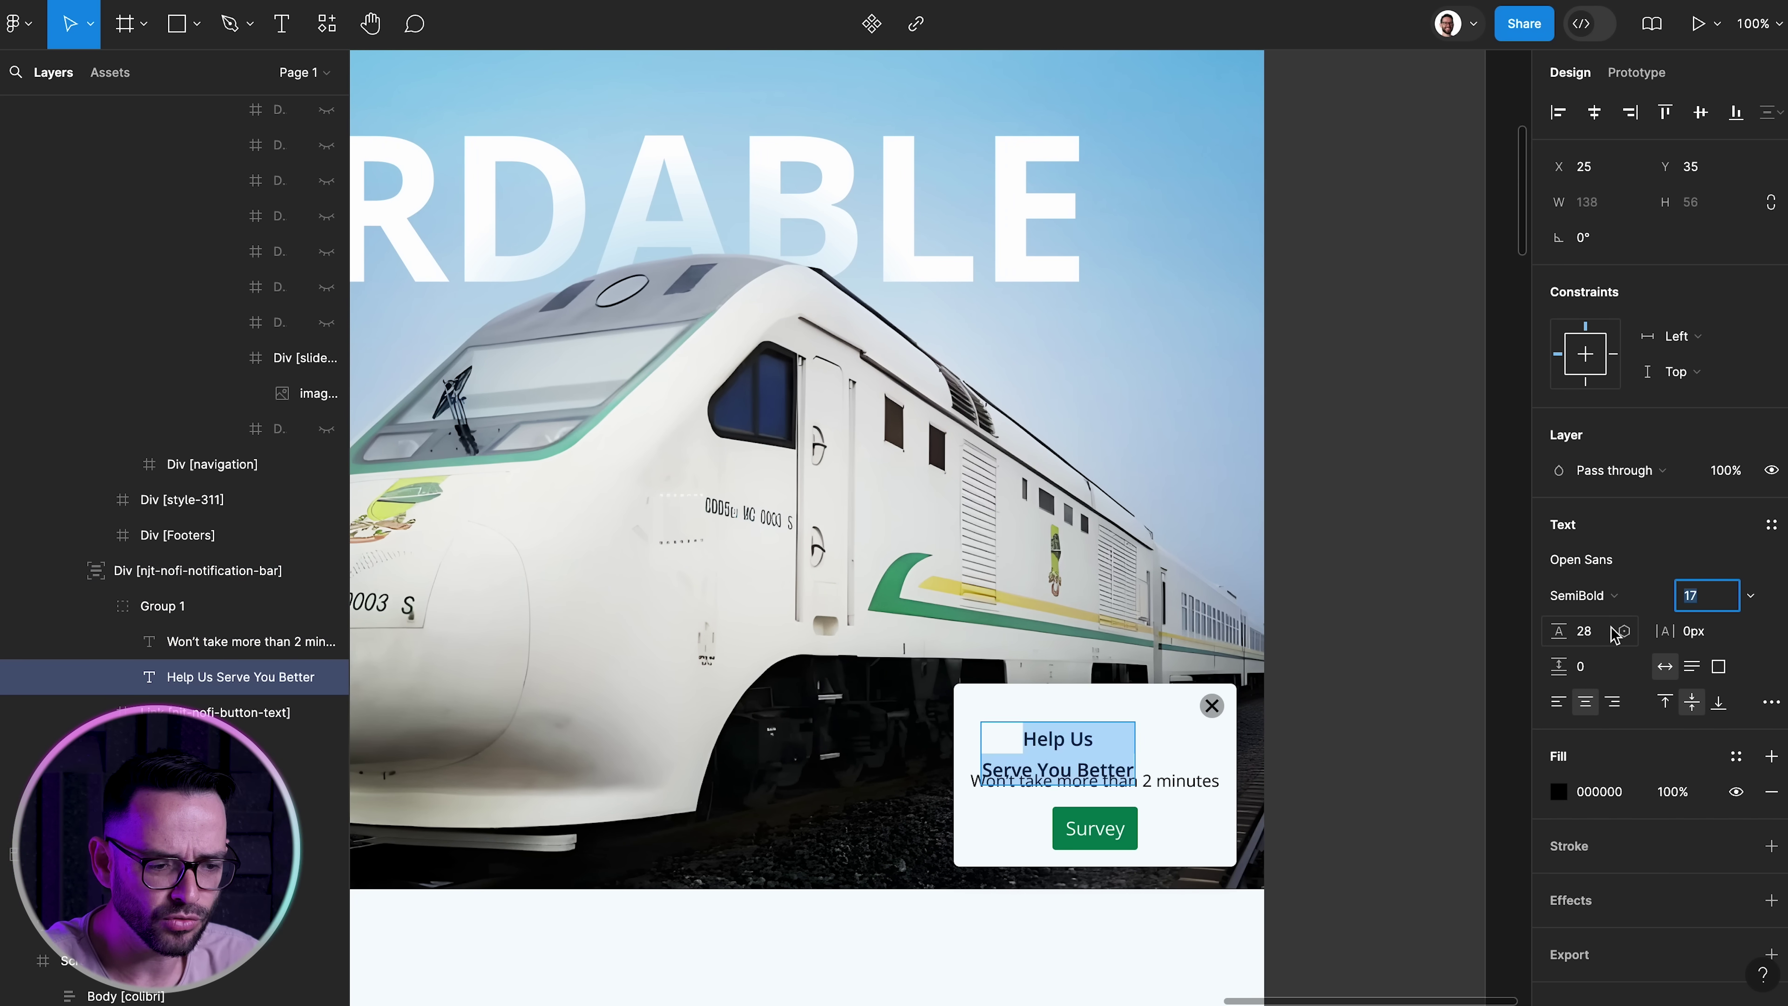
key(Up)
key(Up)
click(1592, 632)
key(Down)
key(Down)
key(Down)
key(Down)
key(Down)
Reduce the notification box's top padding to 15
click(1140, 706)
click(1706, 516)
key(shift+Down)
key(shift+Down)
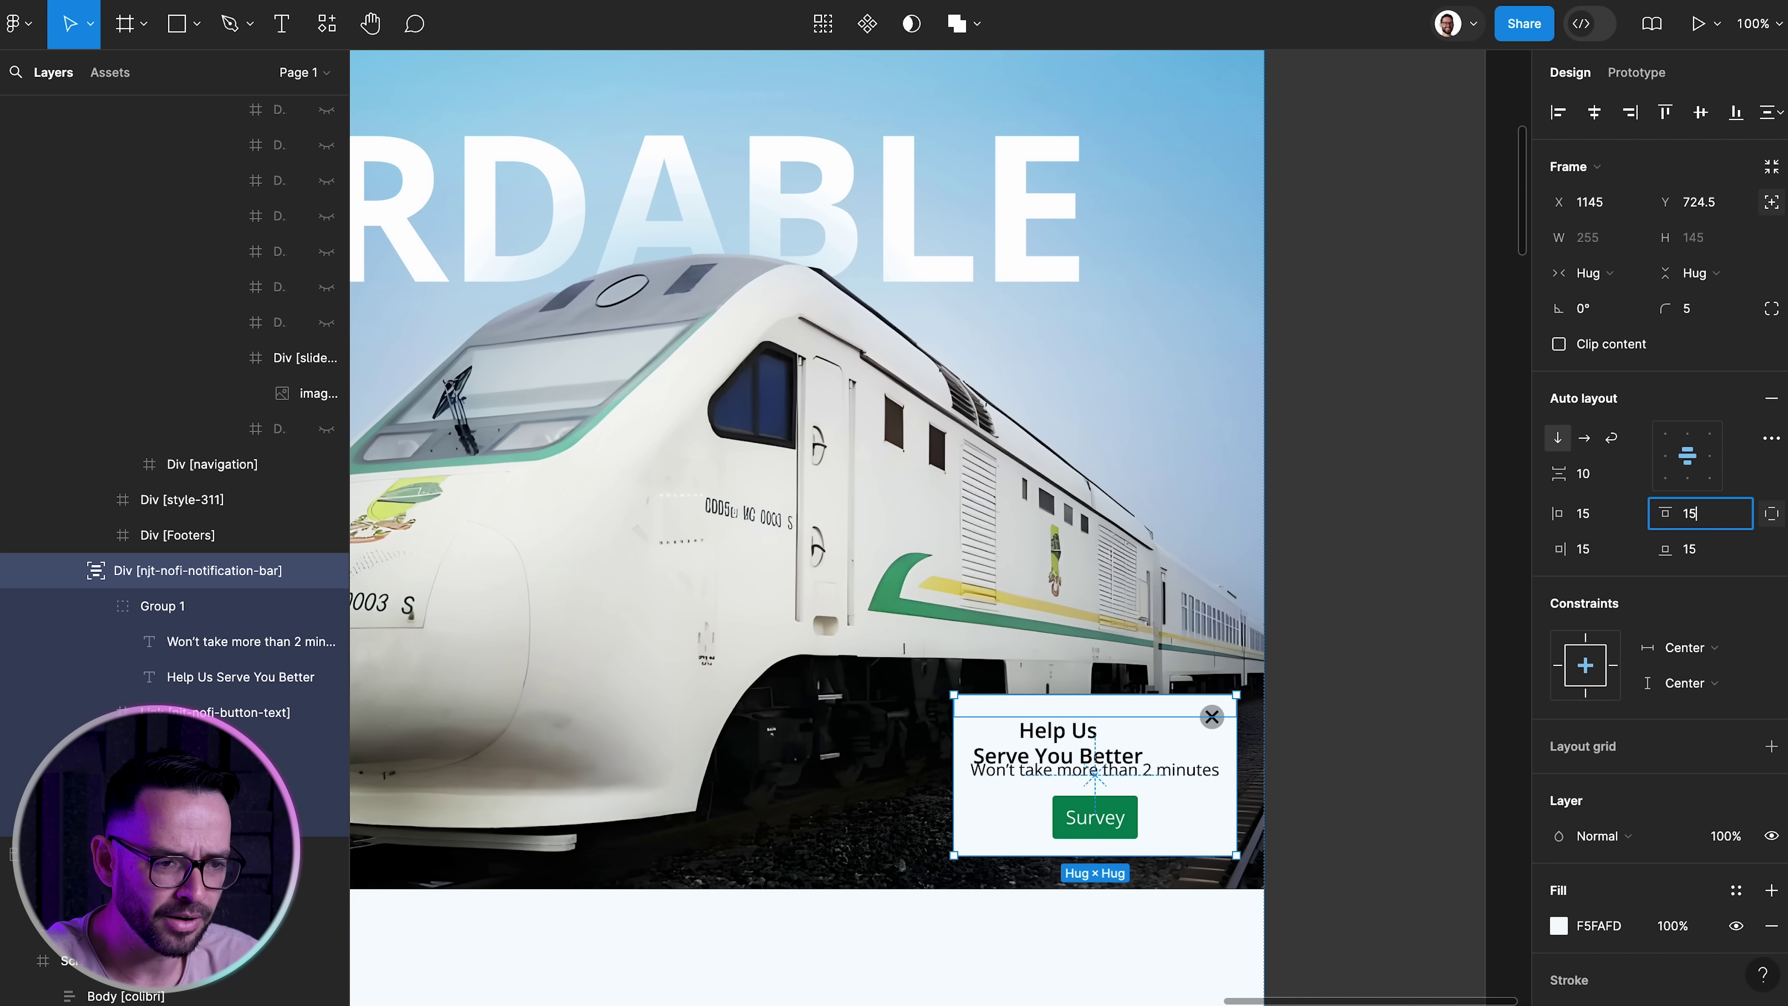
Centre the heading horizontally in the notification box and shift the "Won’t take more than 2 minutes" subtitle down below it
drag(1072, 735, 1079, 735)
click(1594, 112)
click(1209, 775)
key(shift+Down)
key(Down)
key(Down)
key(Down)
key(Up)
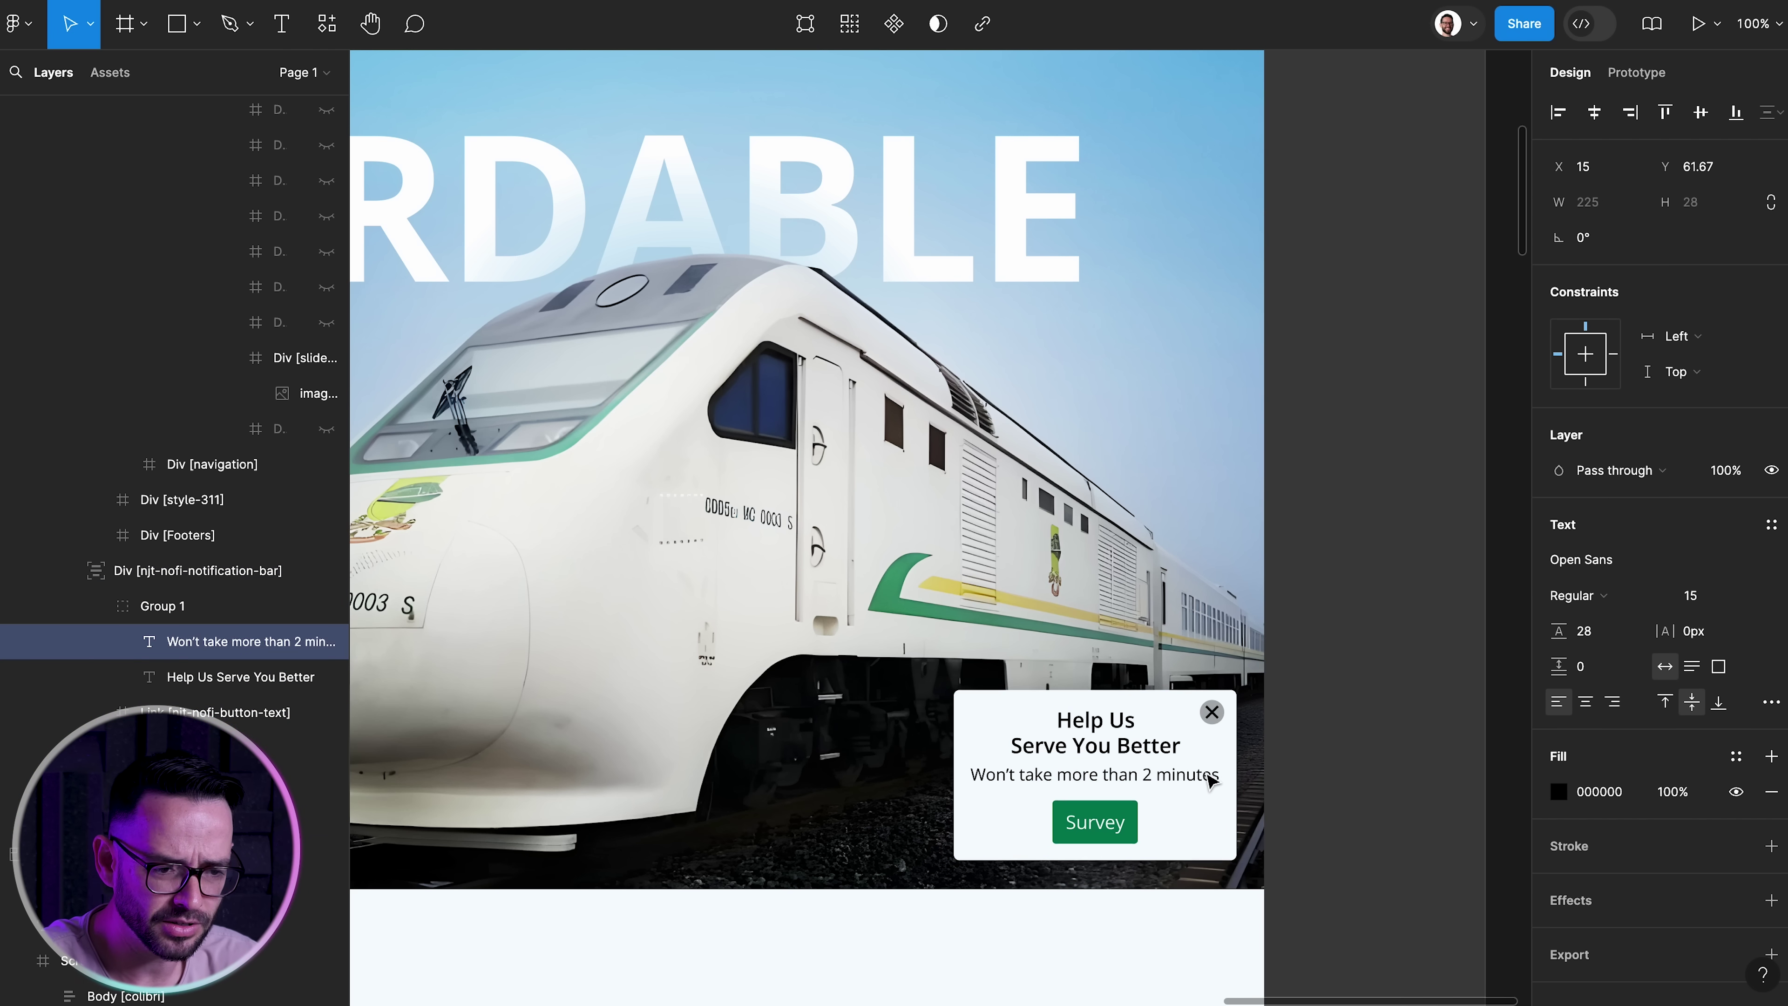
Reduce the "Help Us Serve You Better" heading's font size to 18
click(1378, 791)
key(super+minus)
scroll(1377, 798, left, 4)
key(super+equal)
scroll(875, 559, right, 5)
super+click(1336, 726)
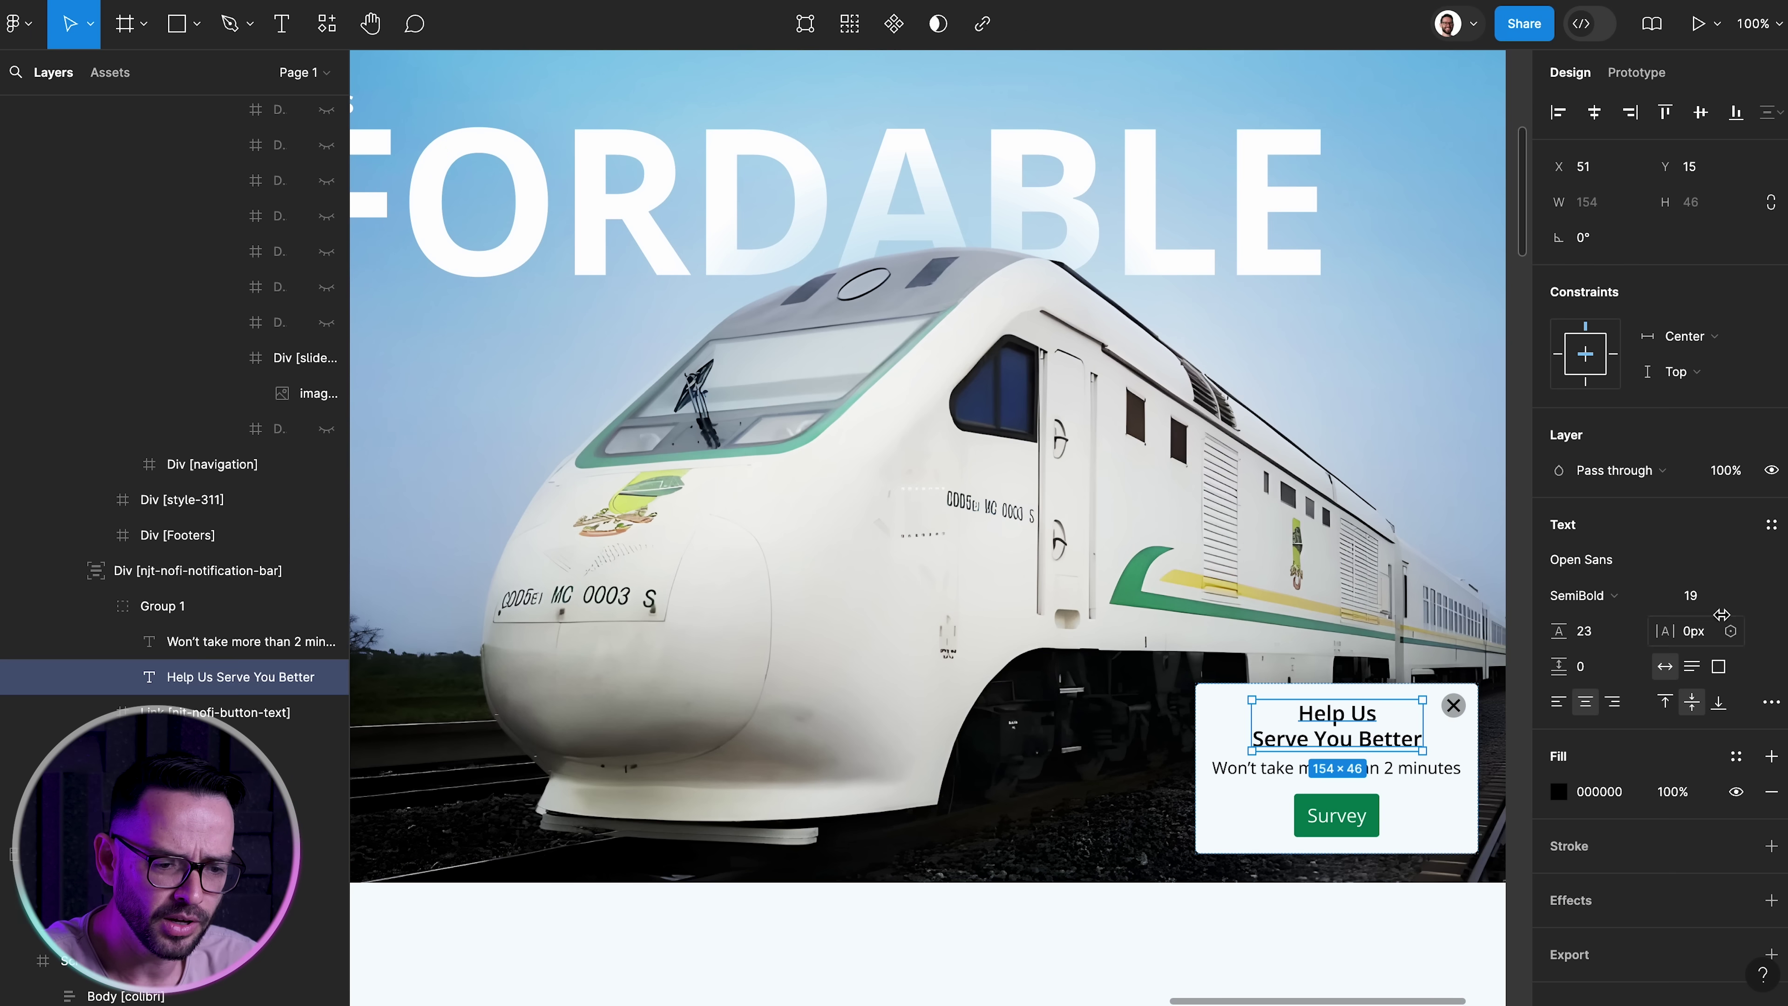
click(1693, 596)
key(Down)
key(Return)
click(1221, 770)
click(1258, 620)
scroll(1260, 619, up, 3)
key(super+minus)
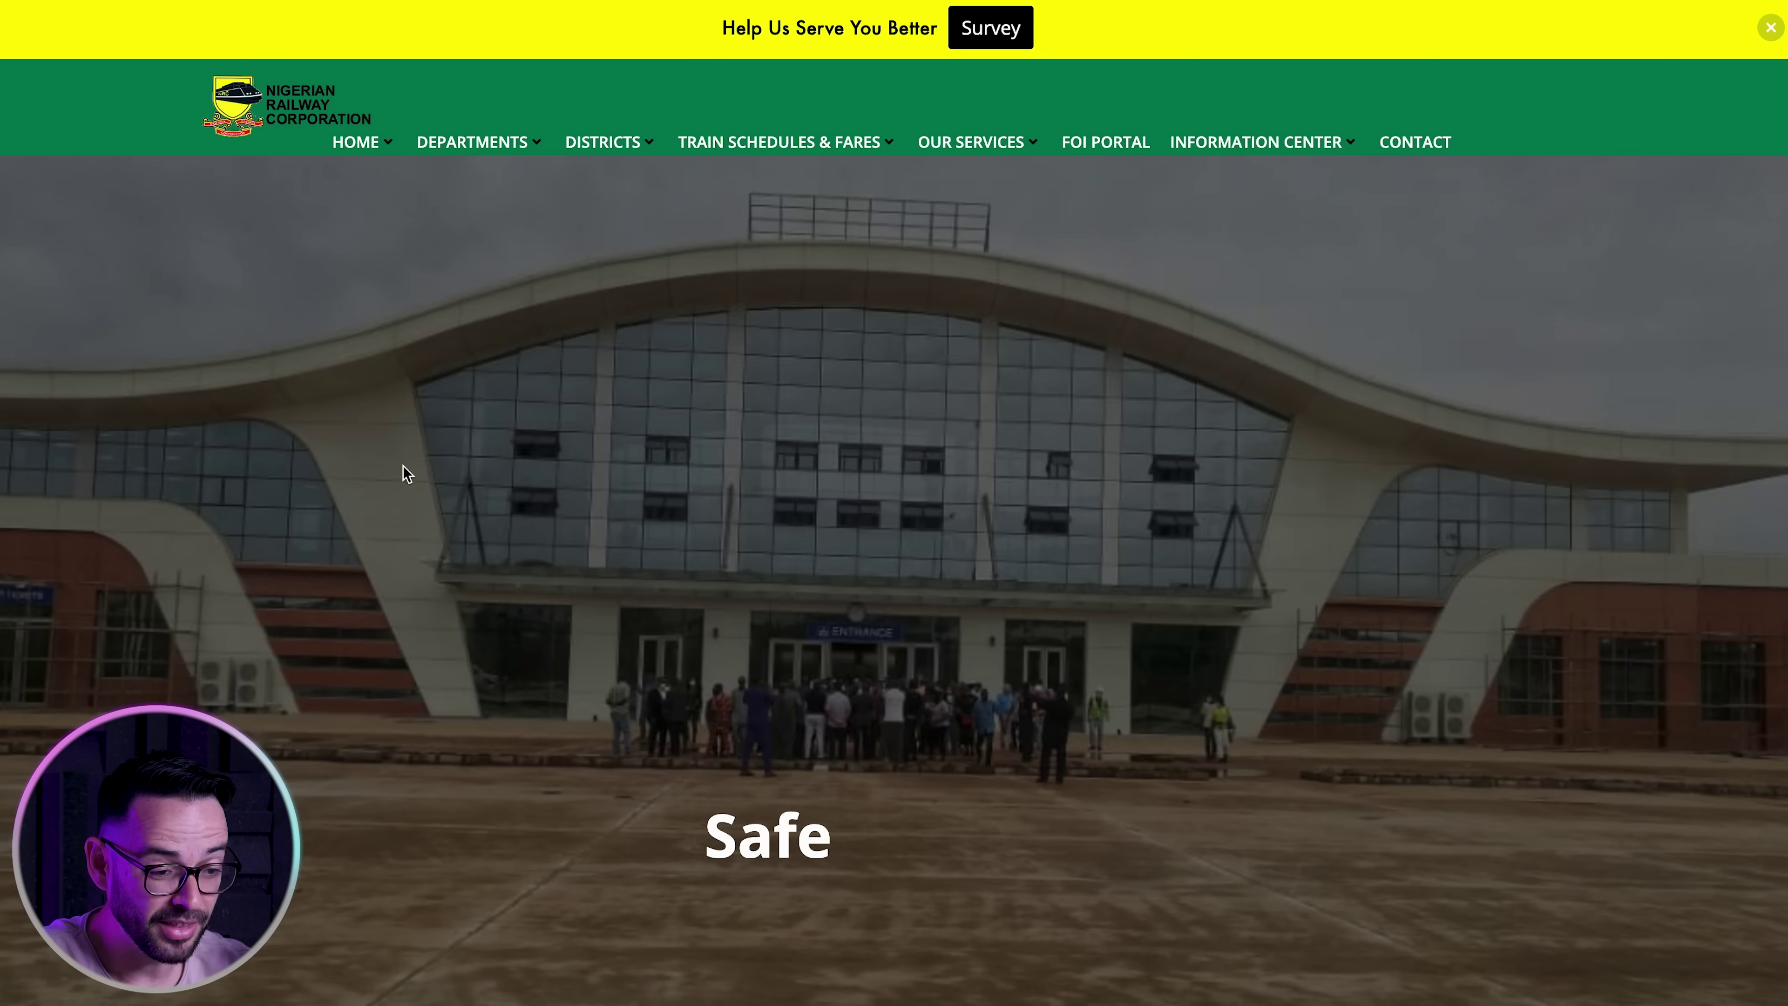
Compare the heading styles of the Brief History, Latest News, COVID 19 Safety Precautions and Our Services sections on the live railway website
scroll(403, 466, down, 10)
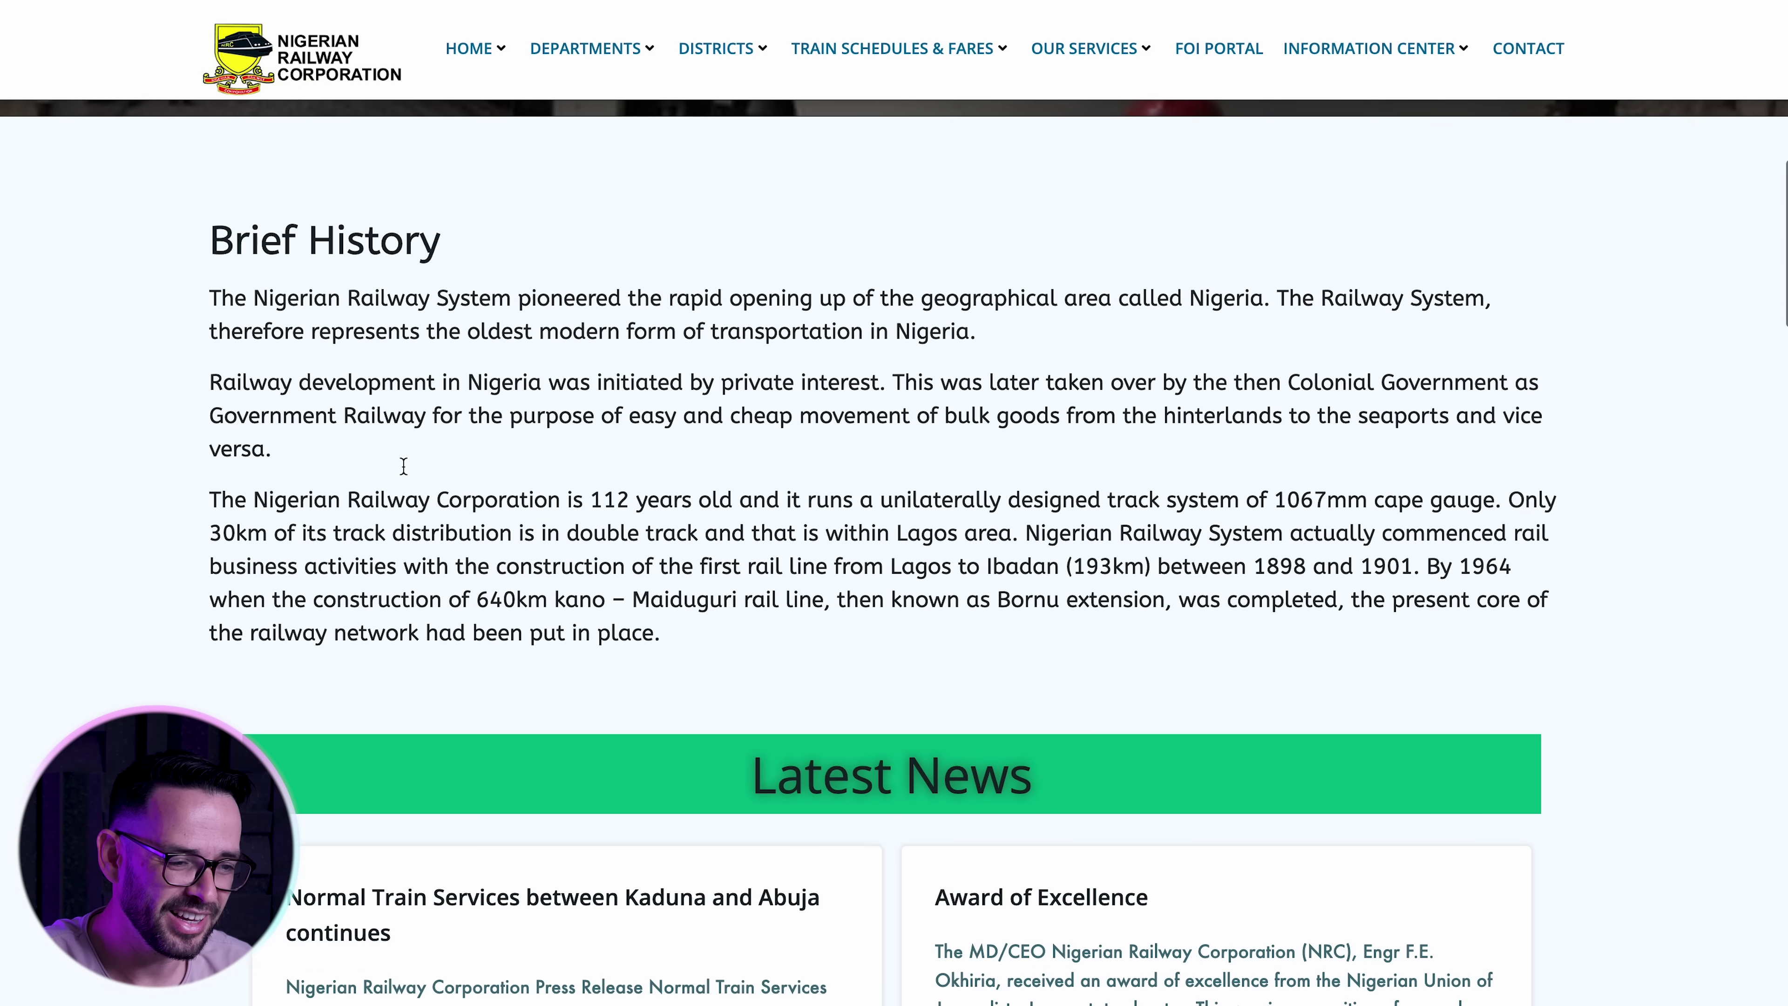
drag(466, 252, 252, 243)
click(251, 243)
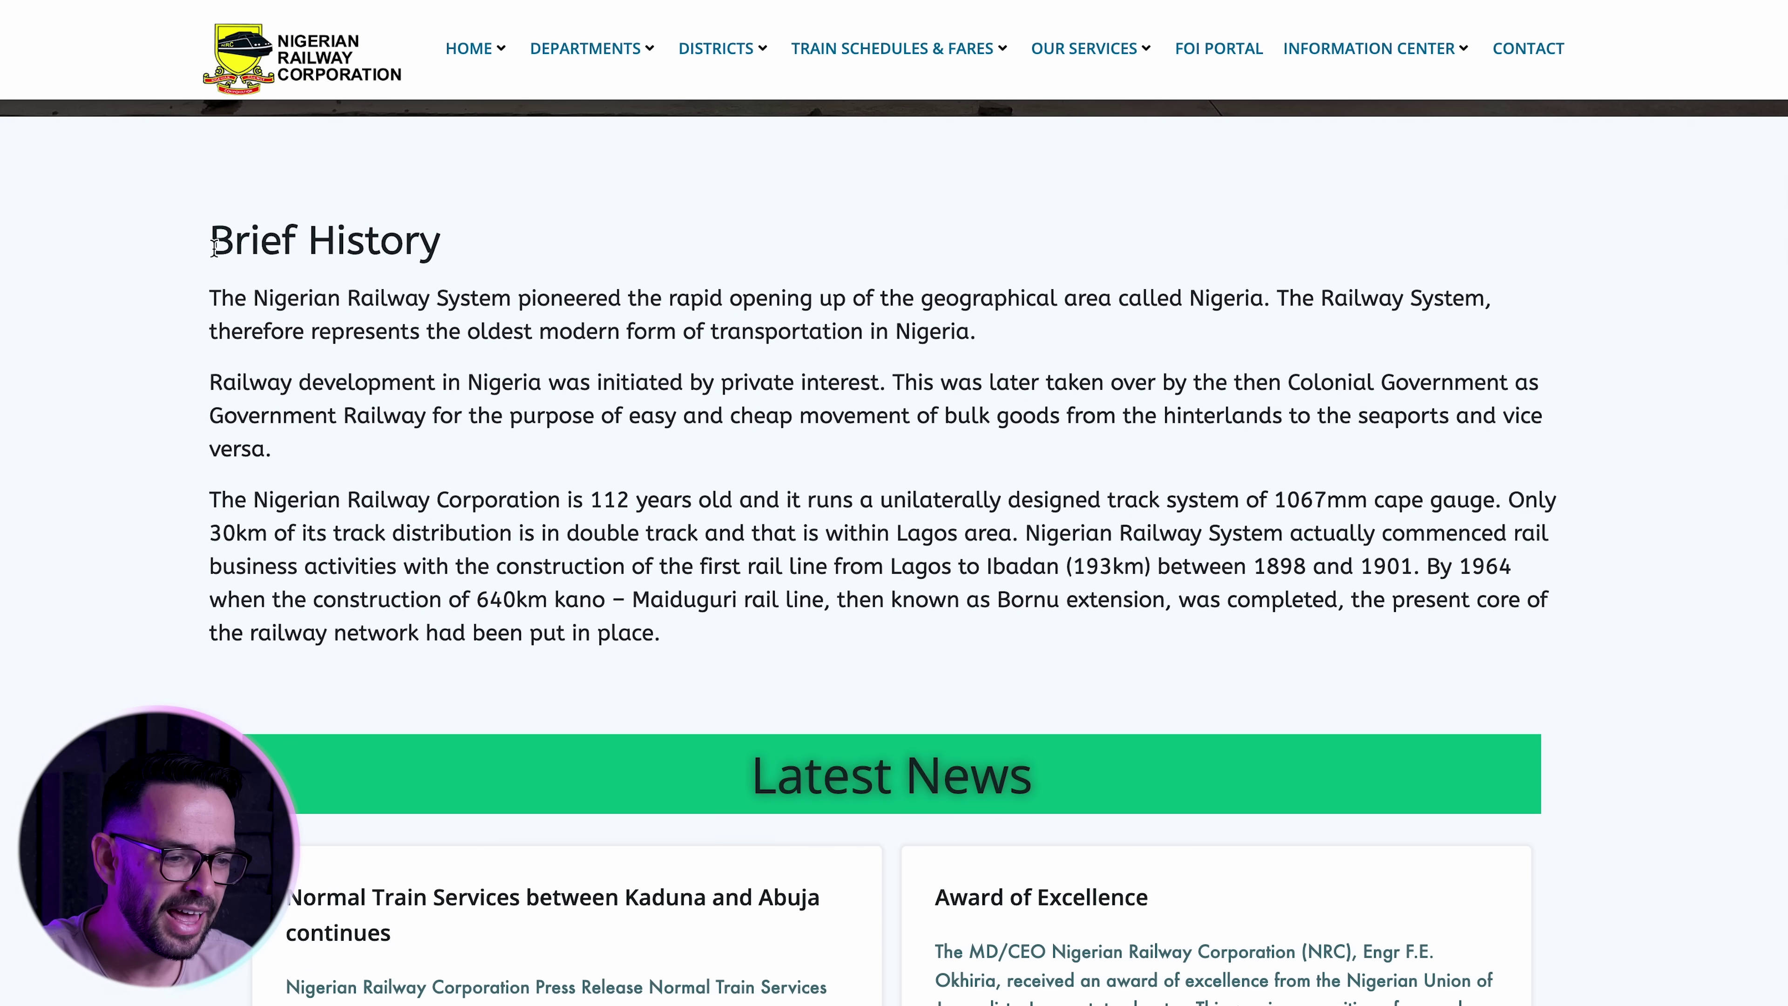
click(1003, 768)
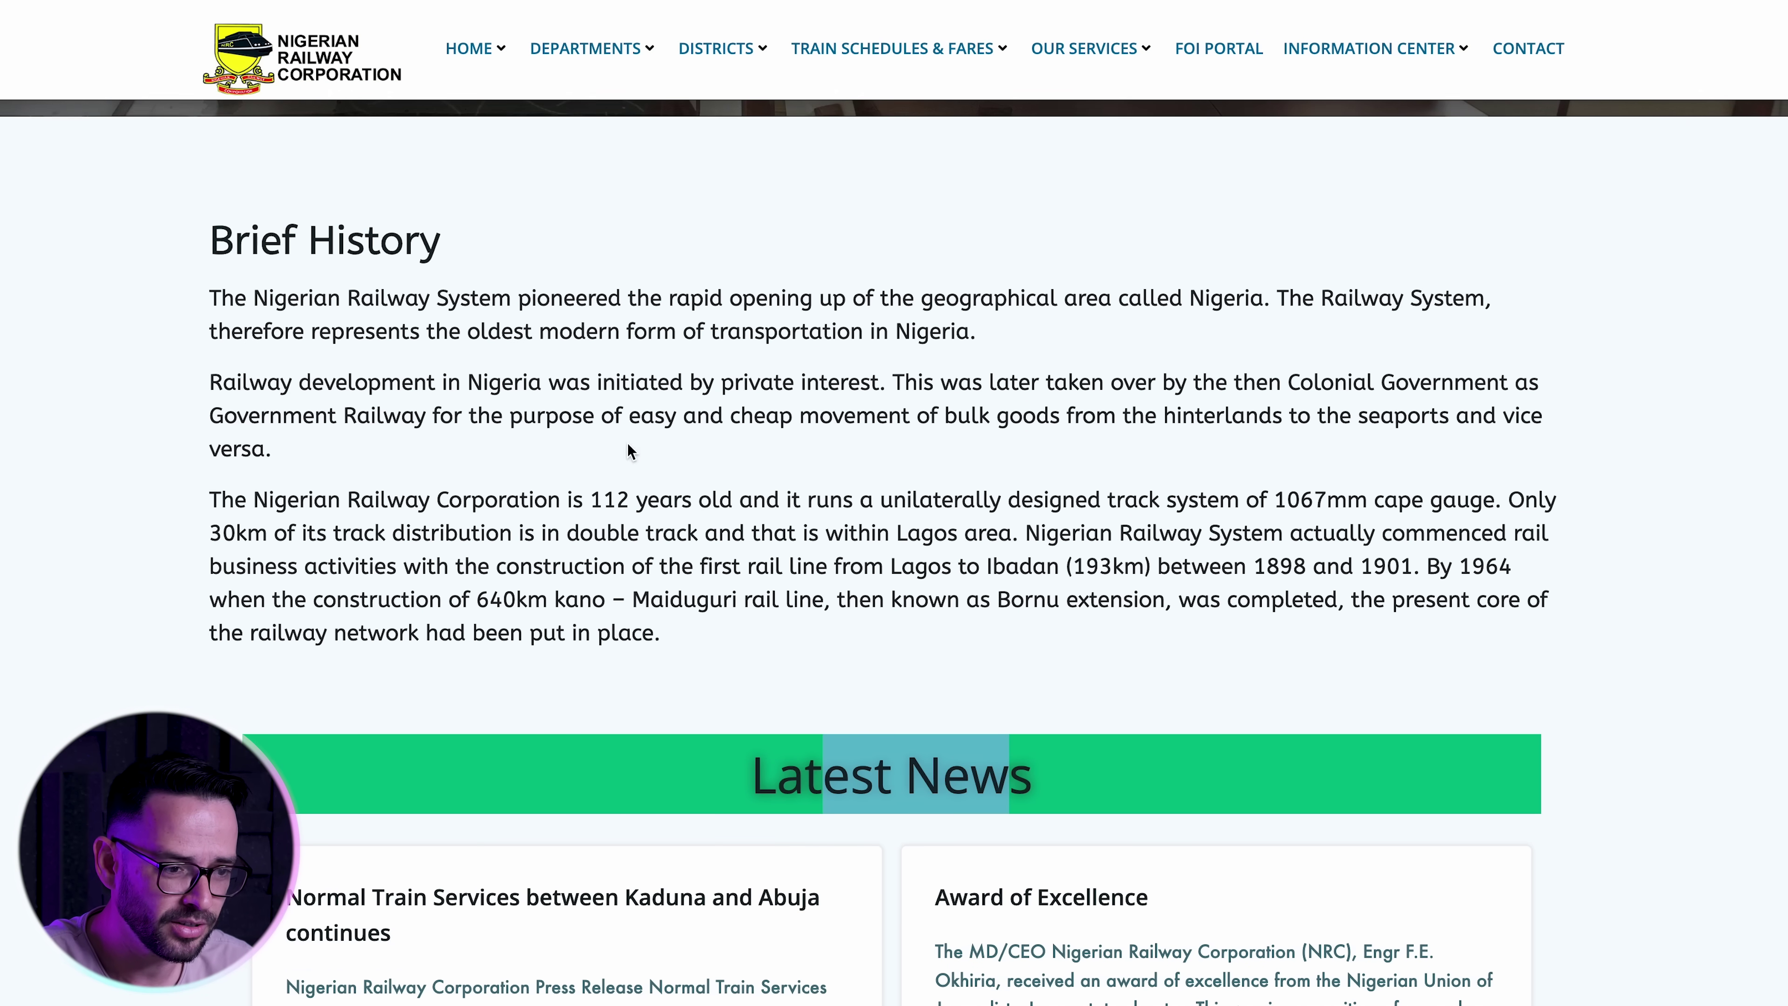
drag(458, 250, 196, 232)
click(219, 236)
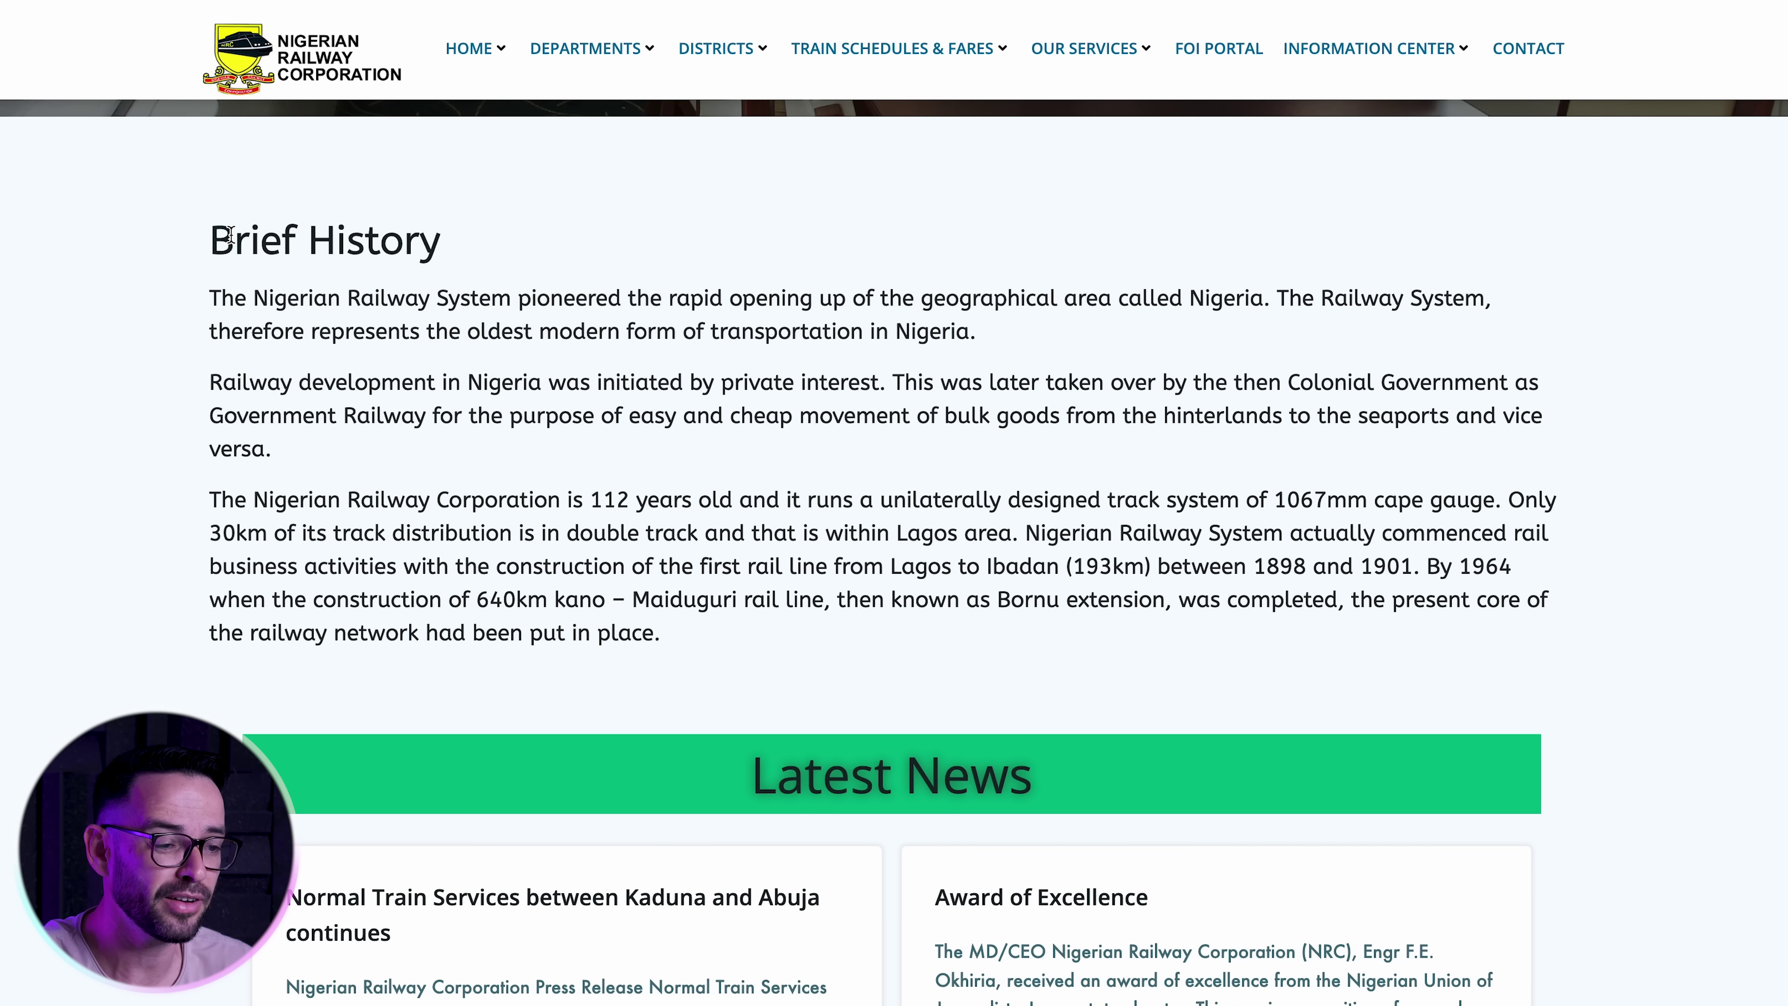
scroll(915, 486, down, 4)
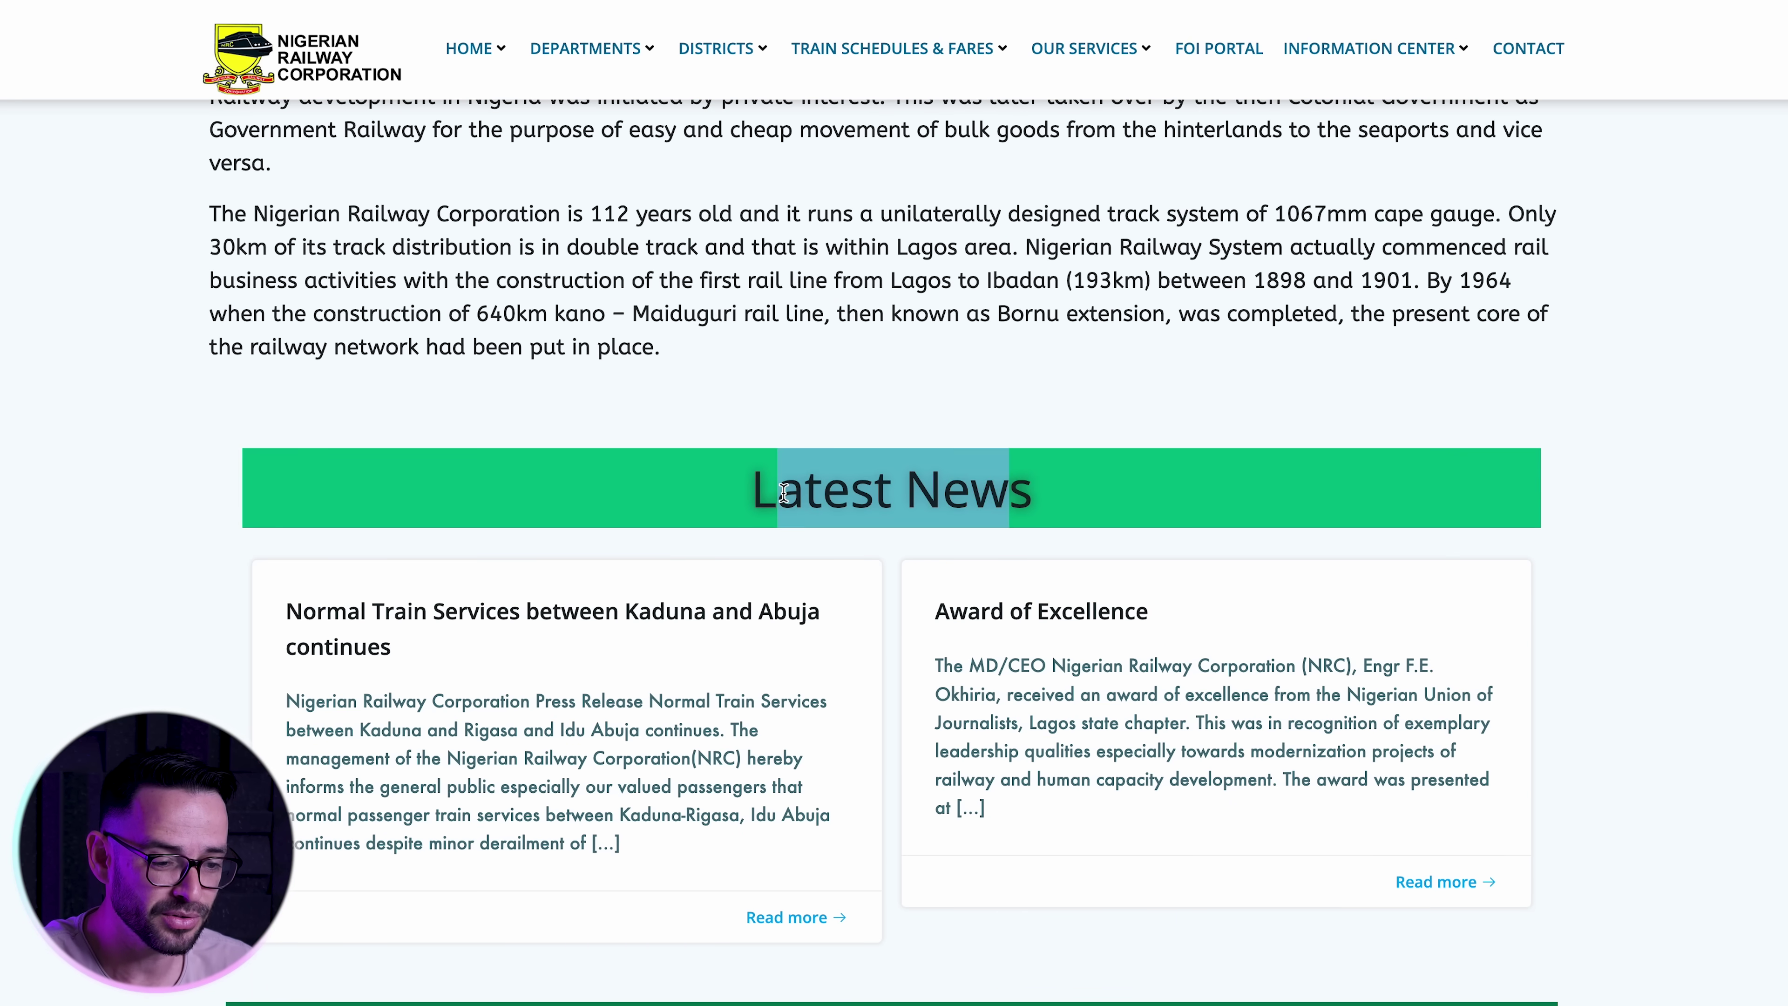
scroll(784, 493, down, 7)
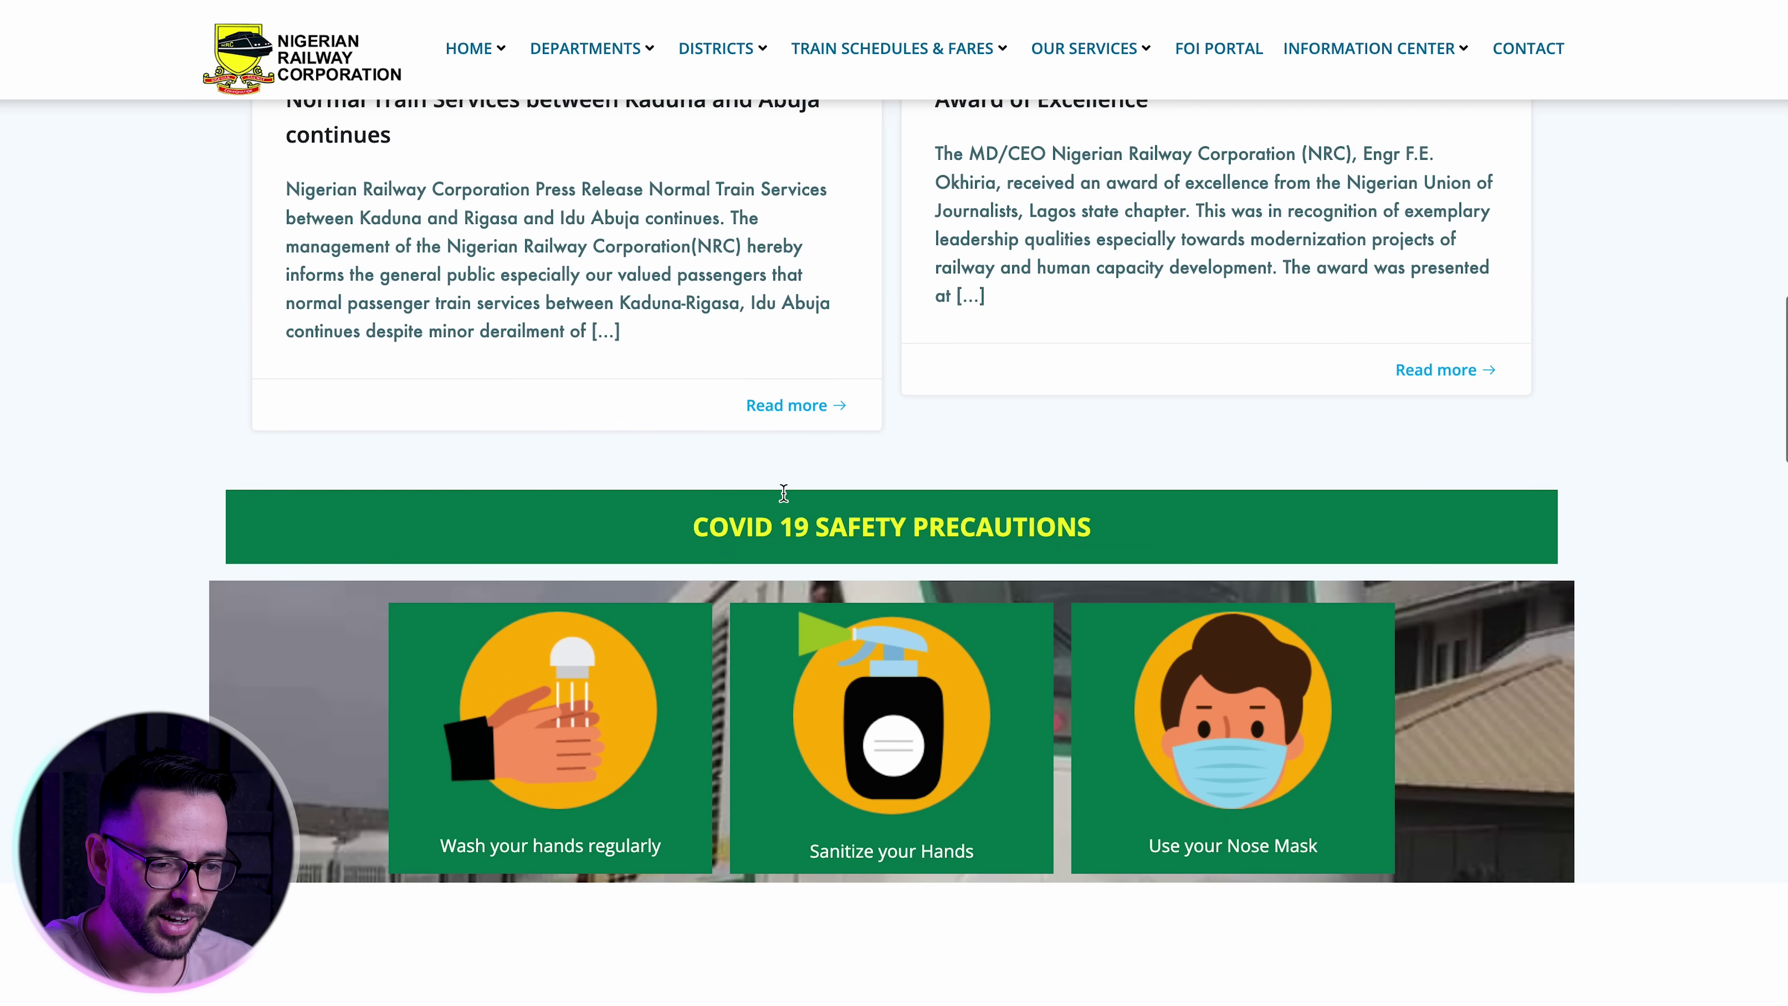
click(918, 532)
scroll(915, 521, down, 6)
drag(1000, 629, 804, 618)
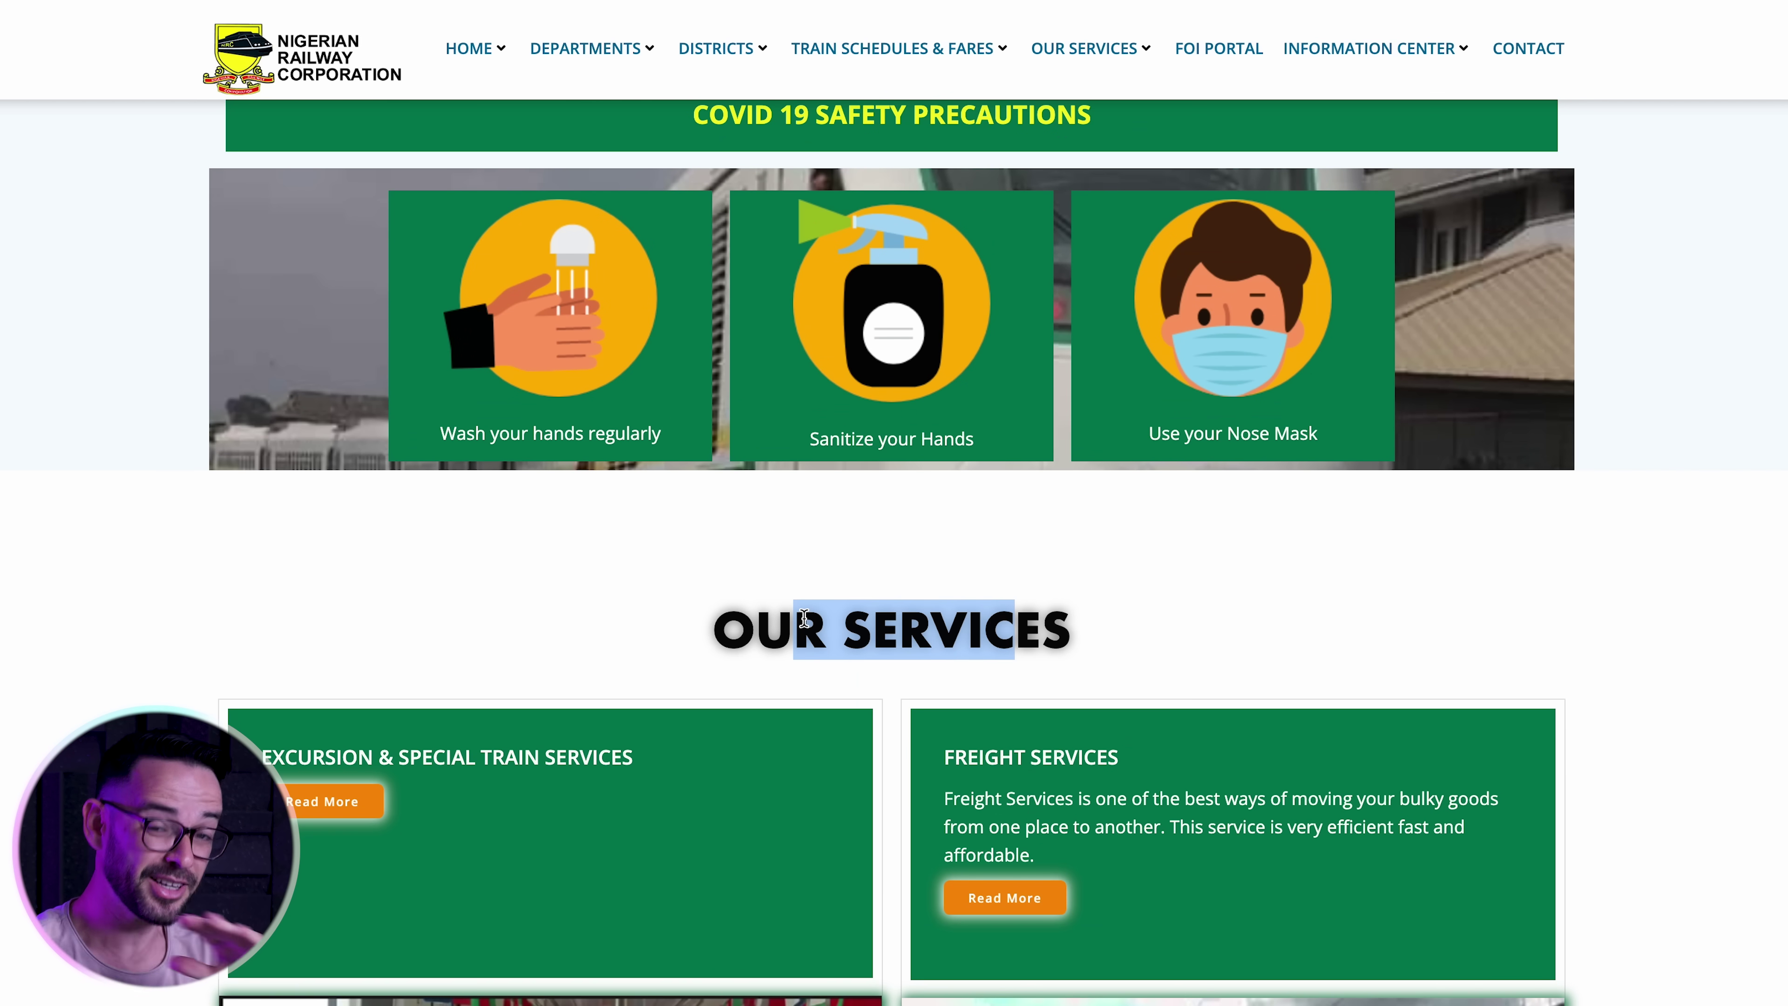
click(786, 639)
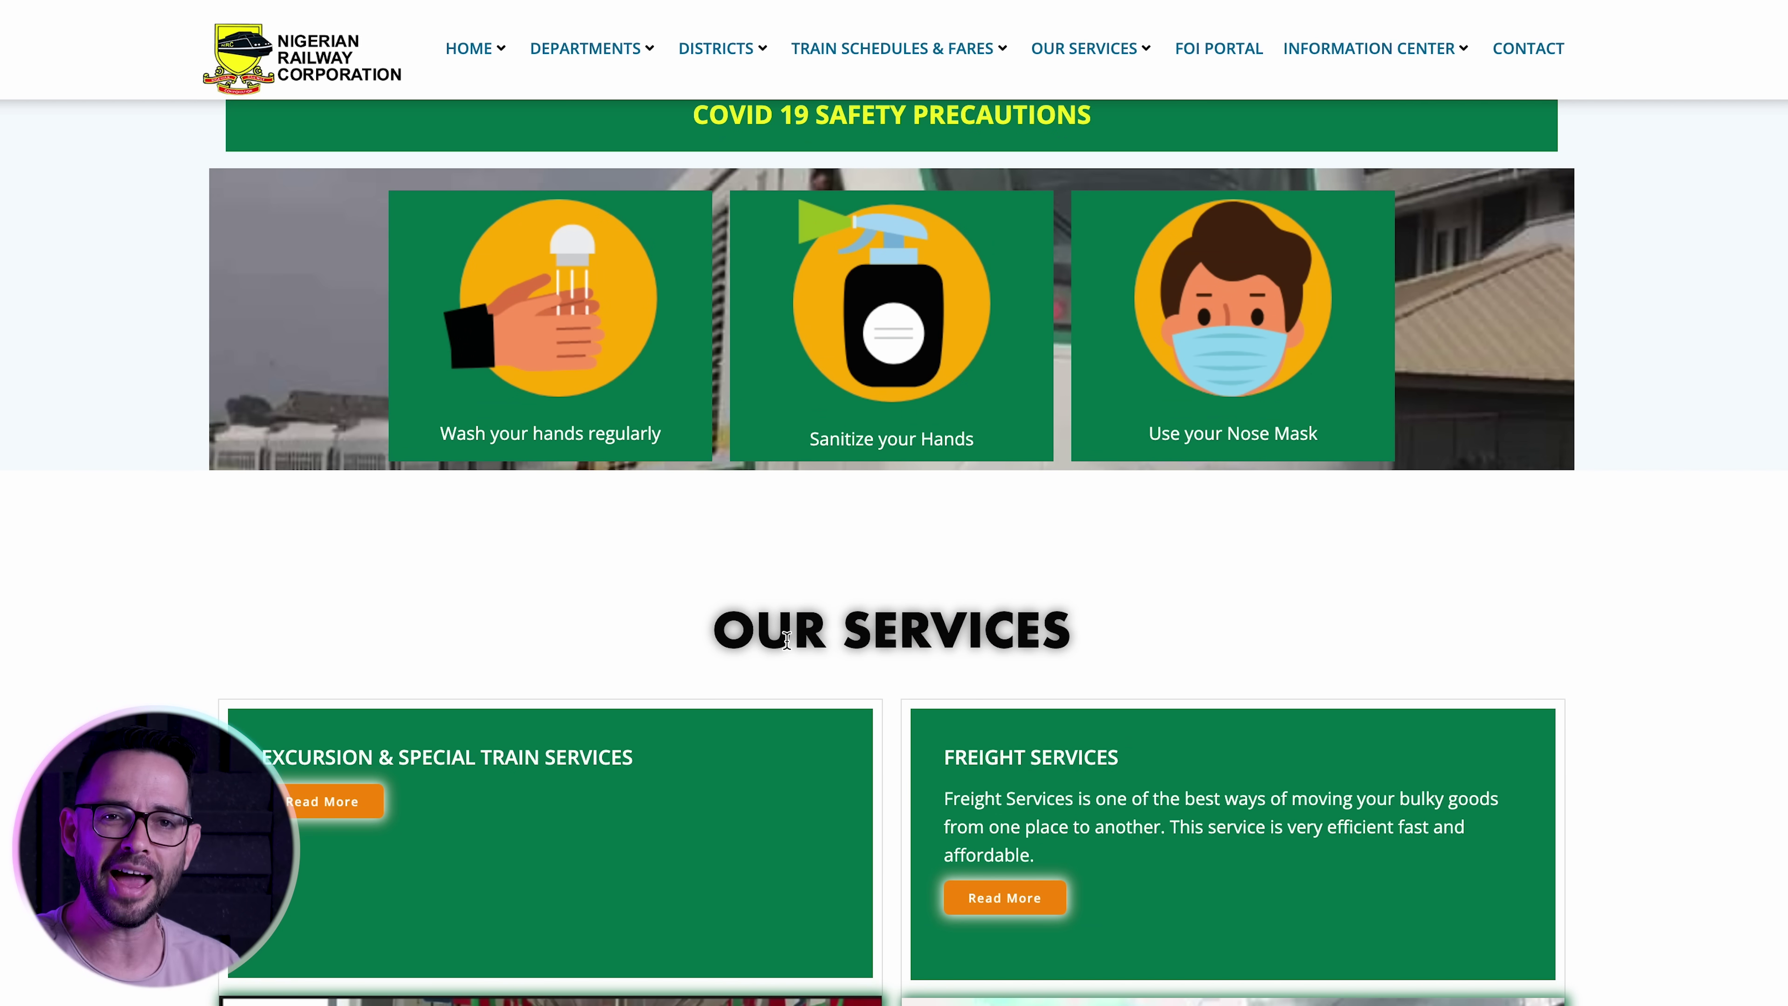
scroll(786, 639, down, 20)
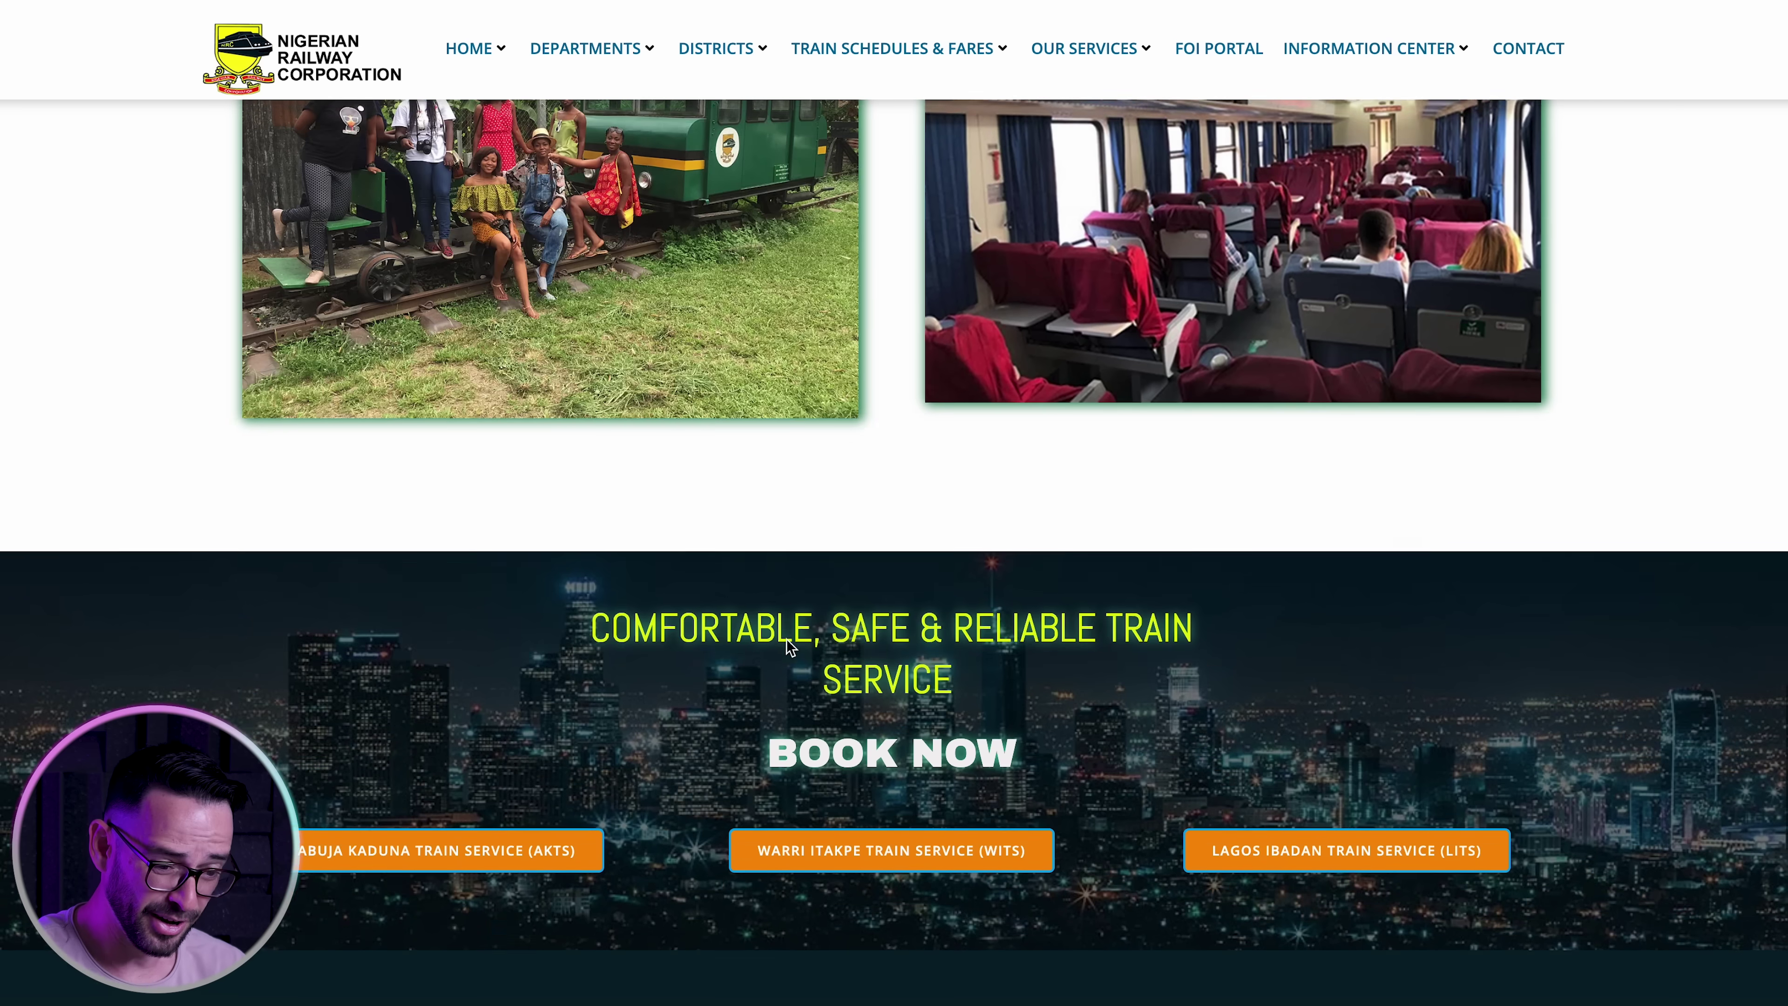
scroll(787, 639, up, 20)
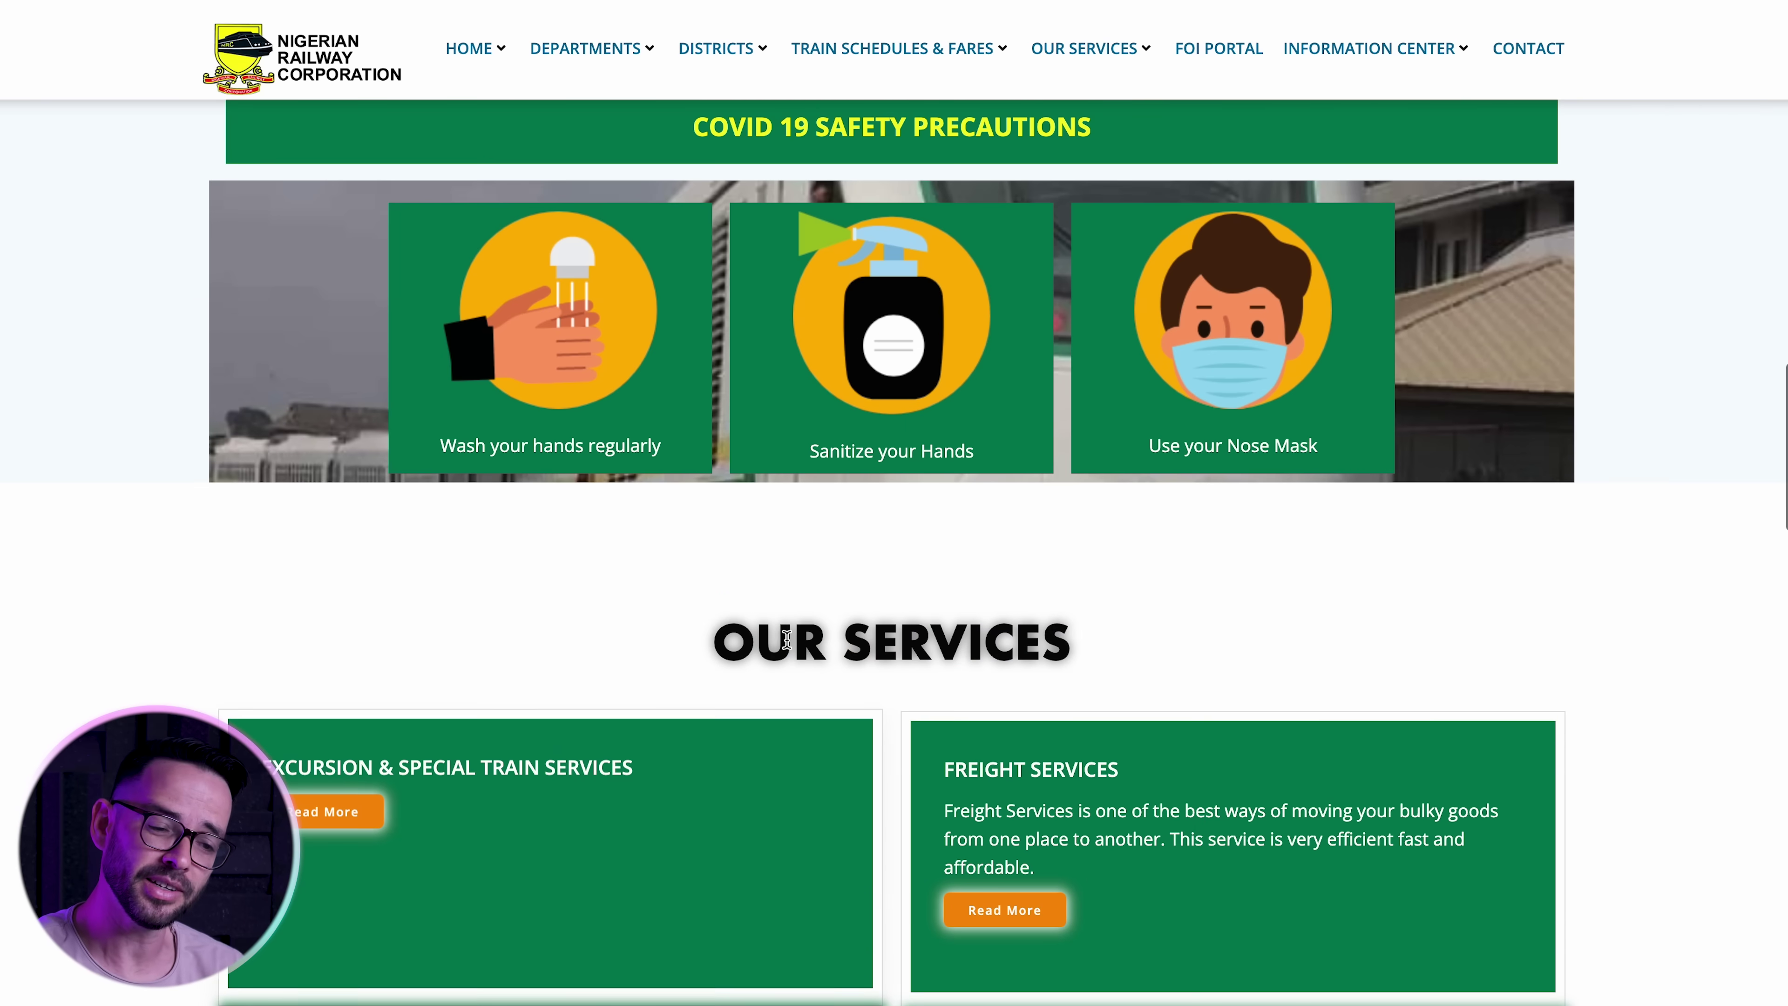
scroll(786, 640, up, 3)
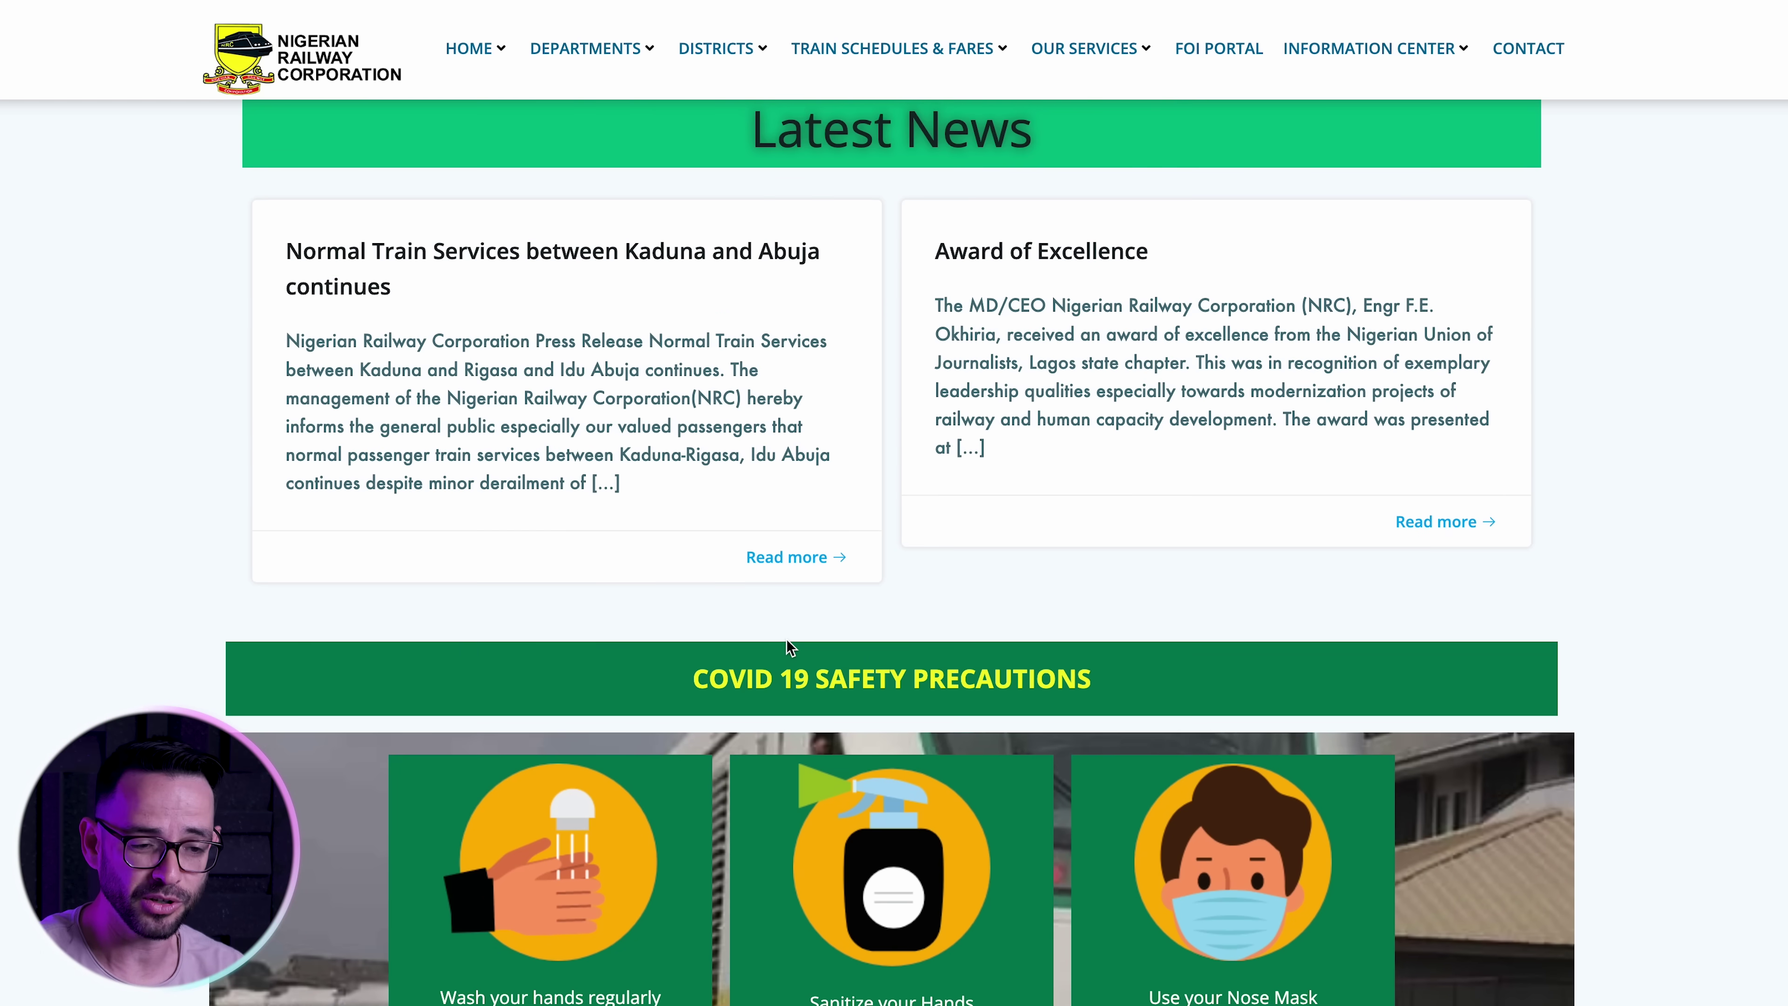
scroll(787, 638, up, 8)
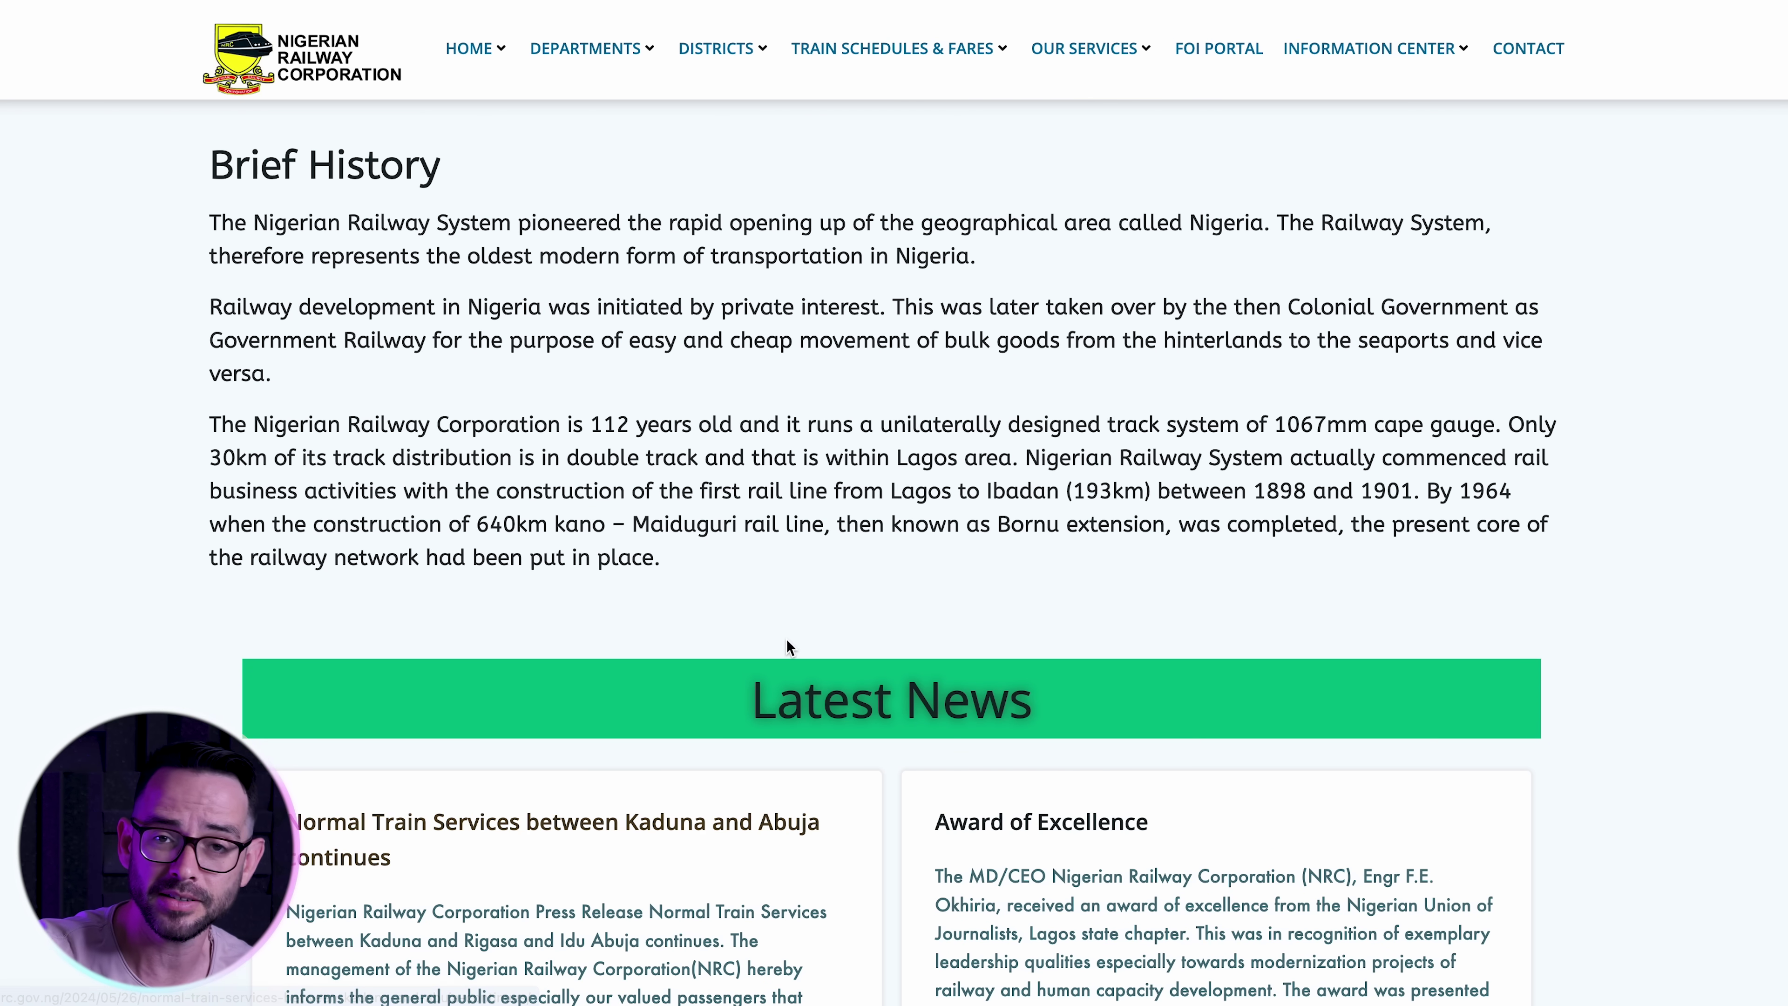
scroll(787, 639, up, 1)
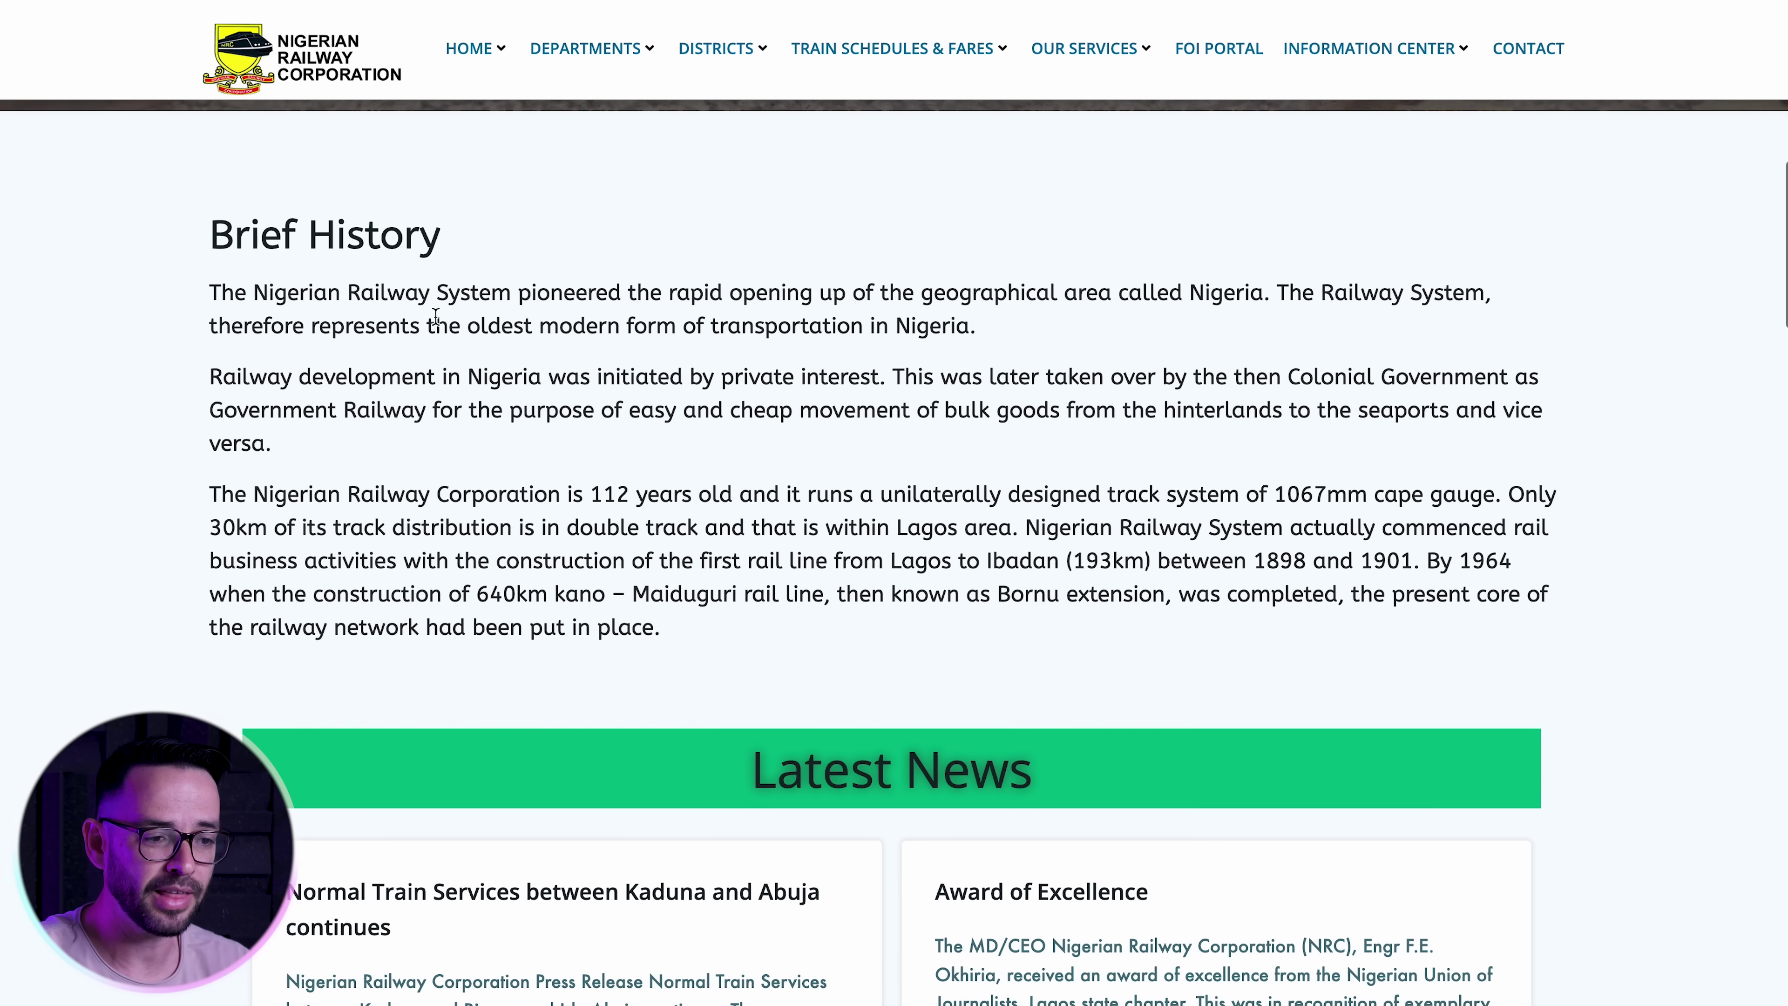
drag(464, 228, 230, 229)
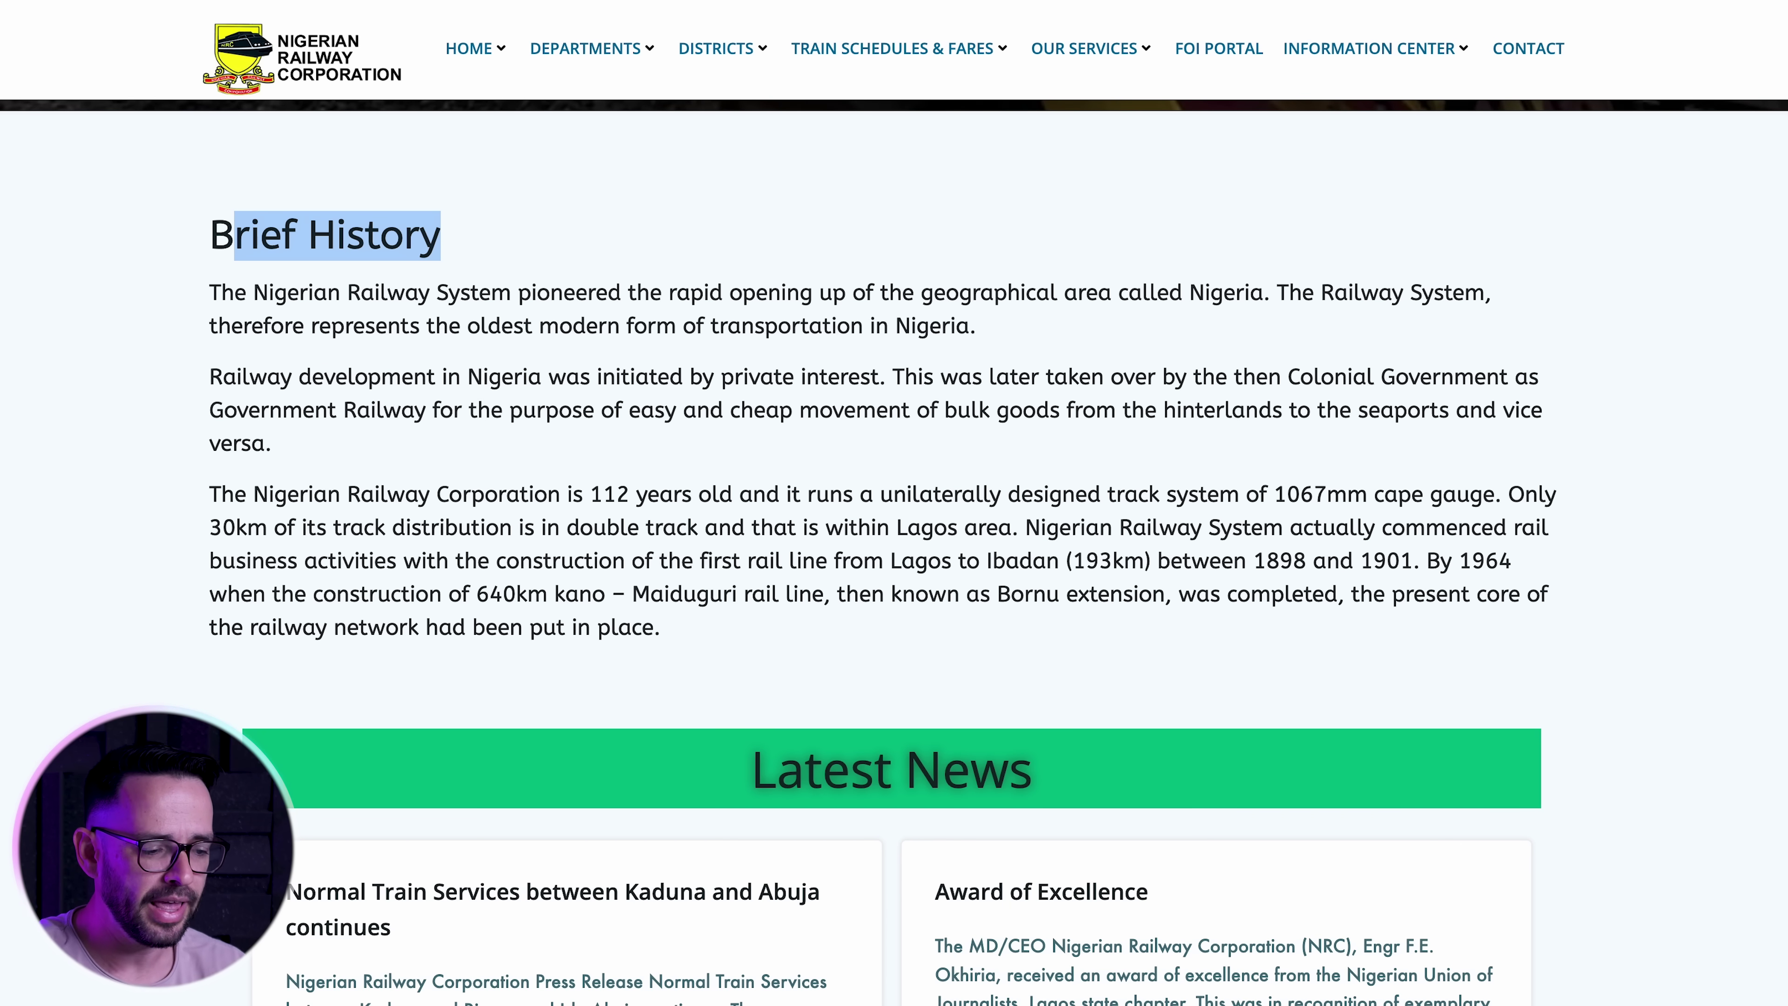
Switch to the Part2-History-Services.mov video and play it
key(super+Tab)
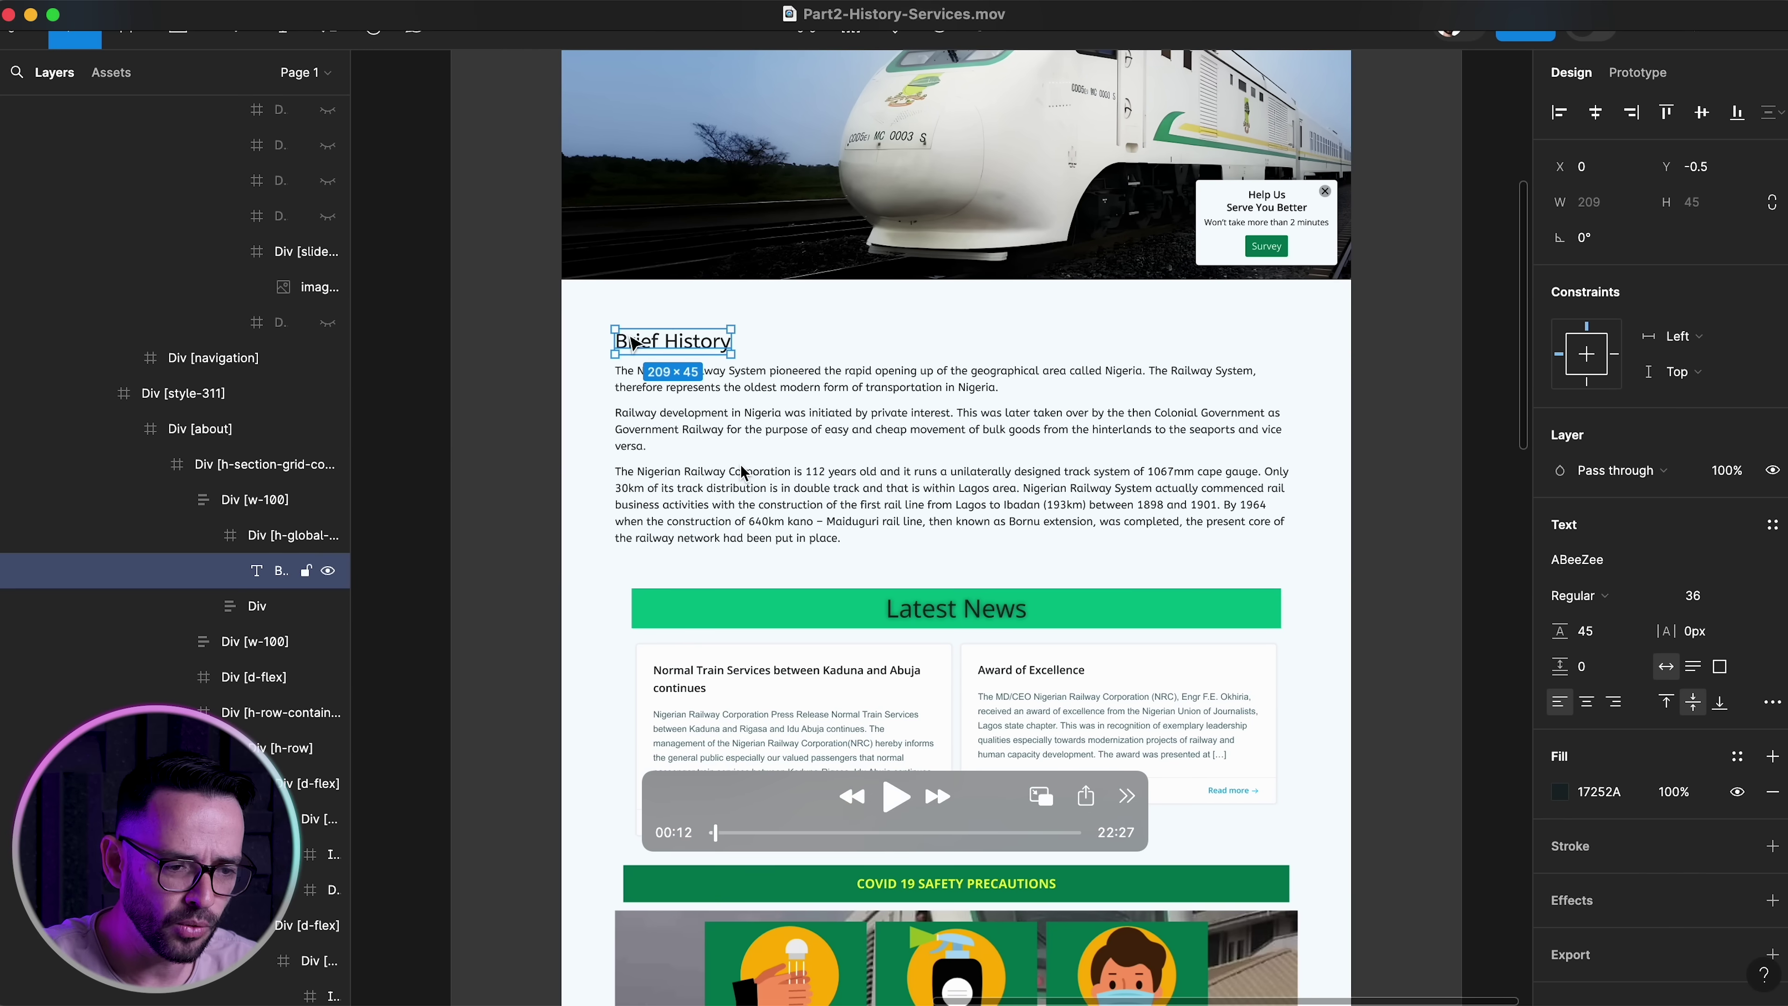
key(space)
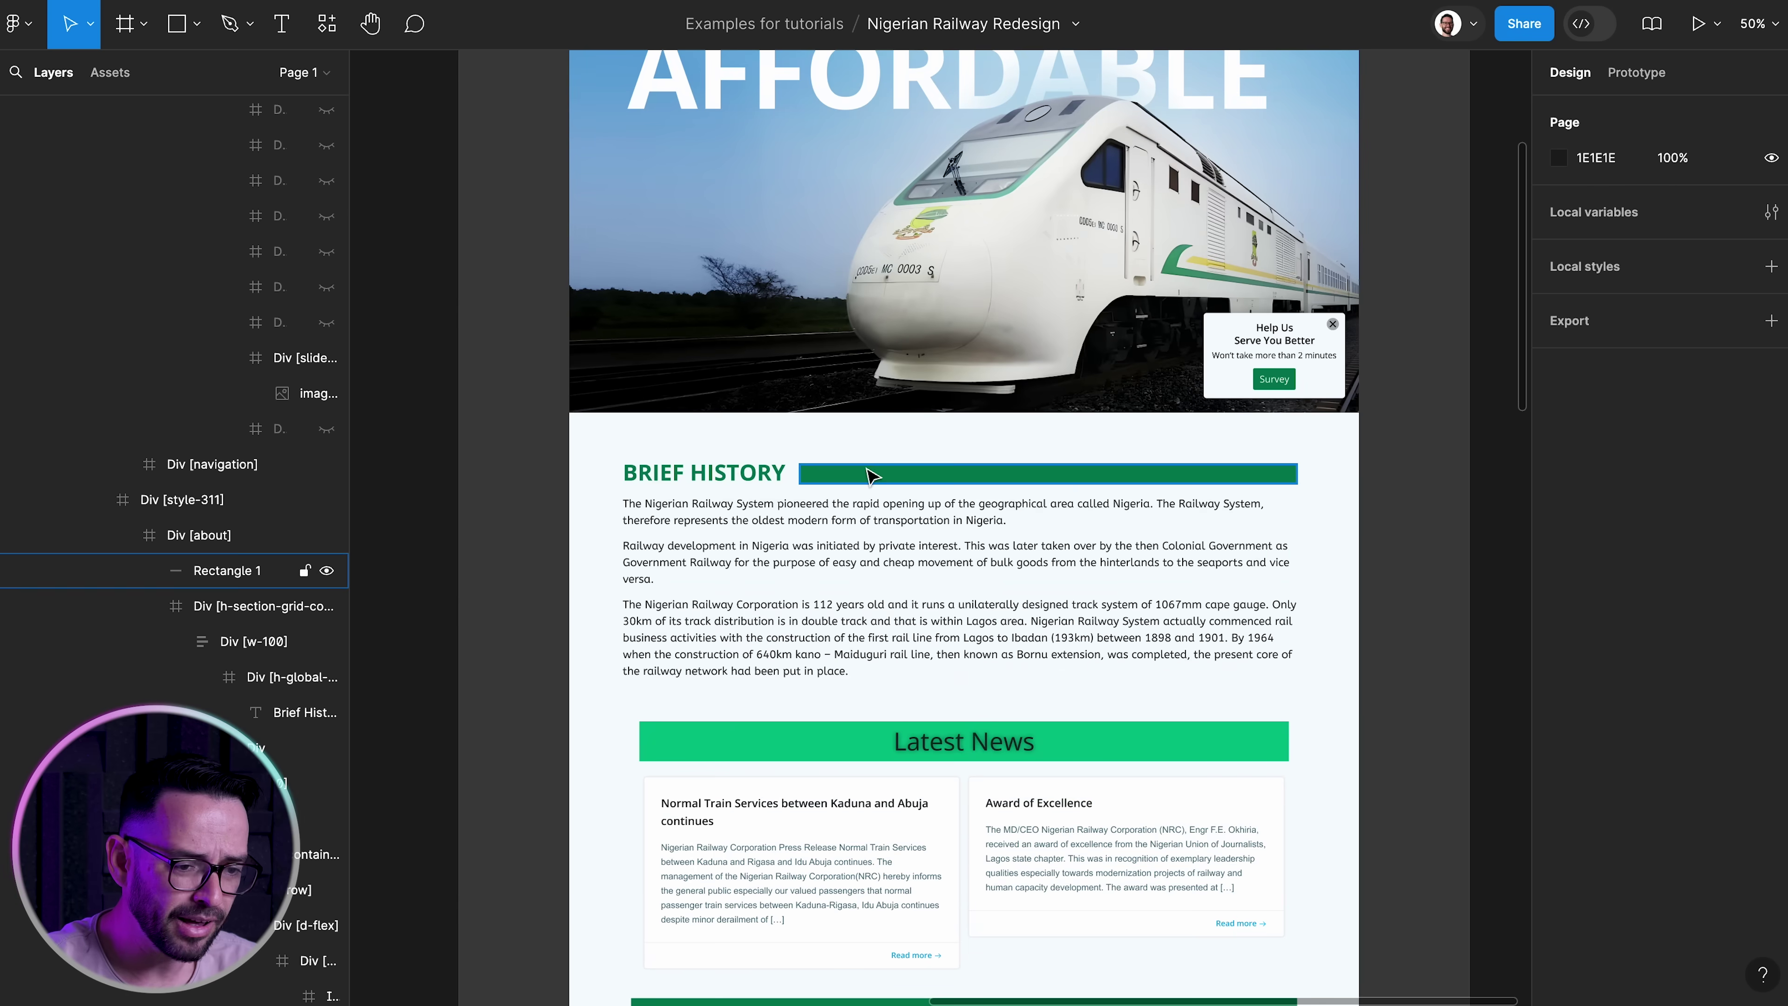
Group the Brief History heading with its green bar and place a copy of the group where the Latest News banner is
click(871, 477)
shift+click(693, 480)
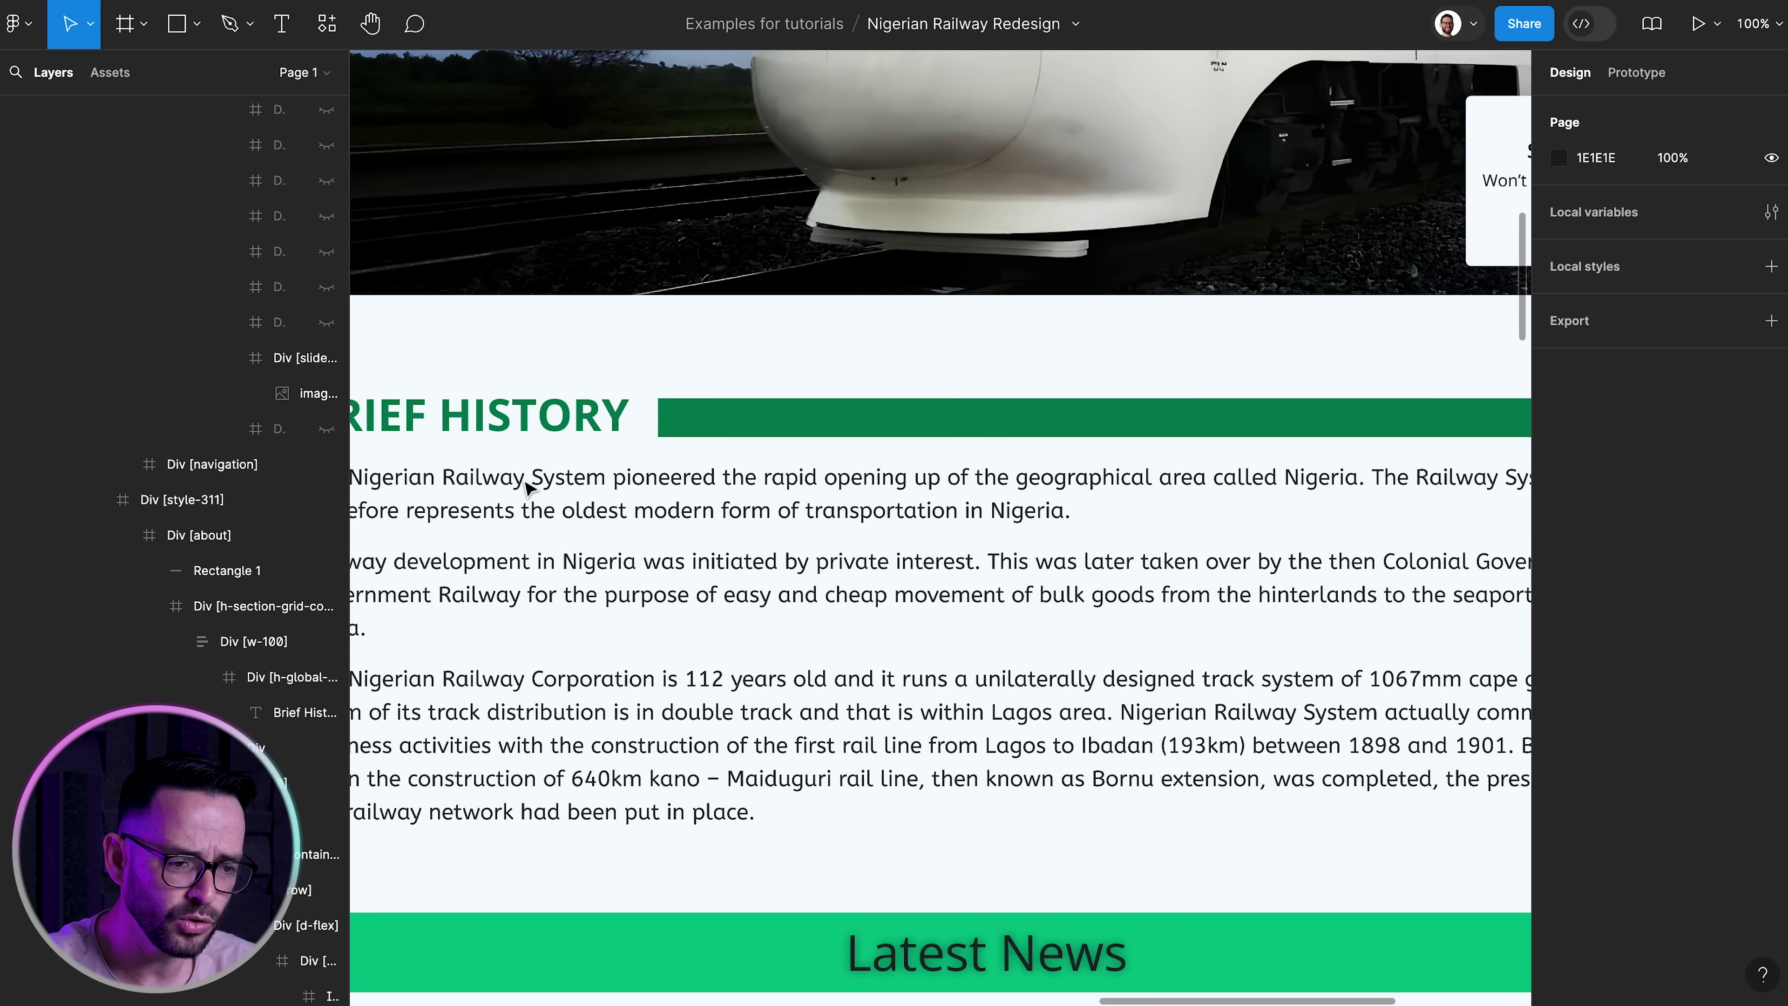
click(689, 417)
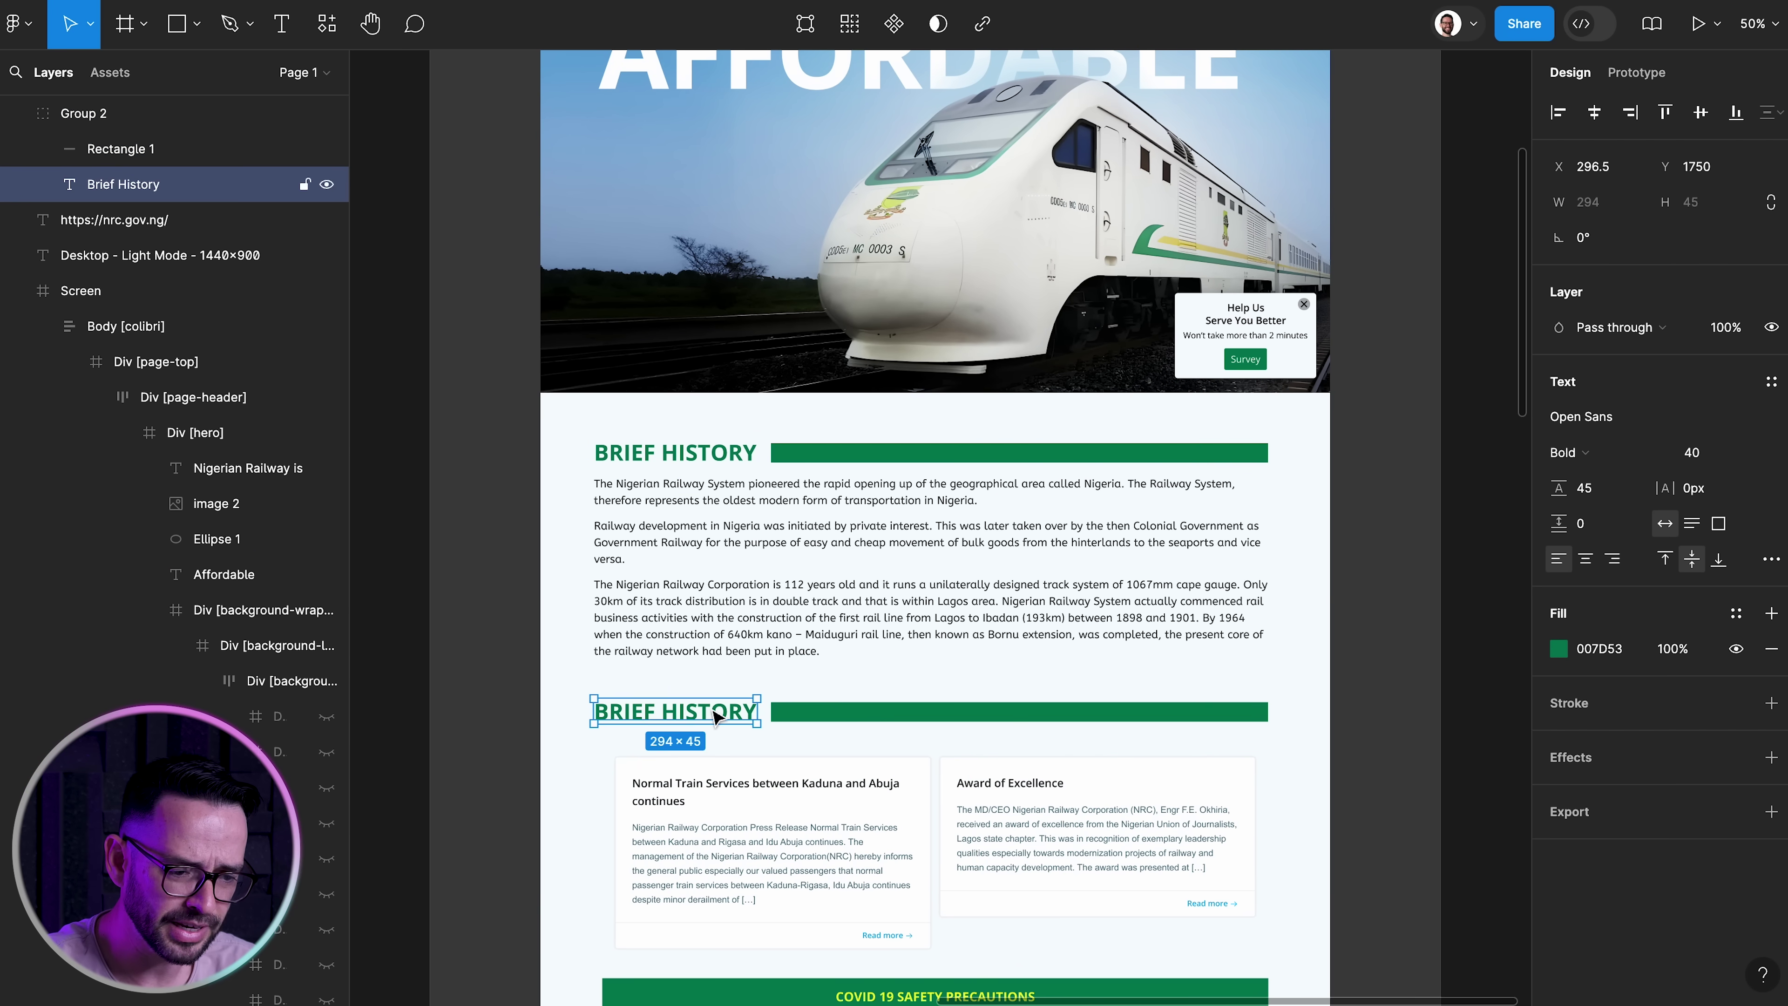
Retitle the copied section heading as Latest News and extend its green bar toward the shorter text
text(Latest News)
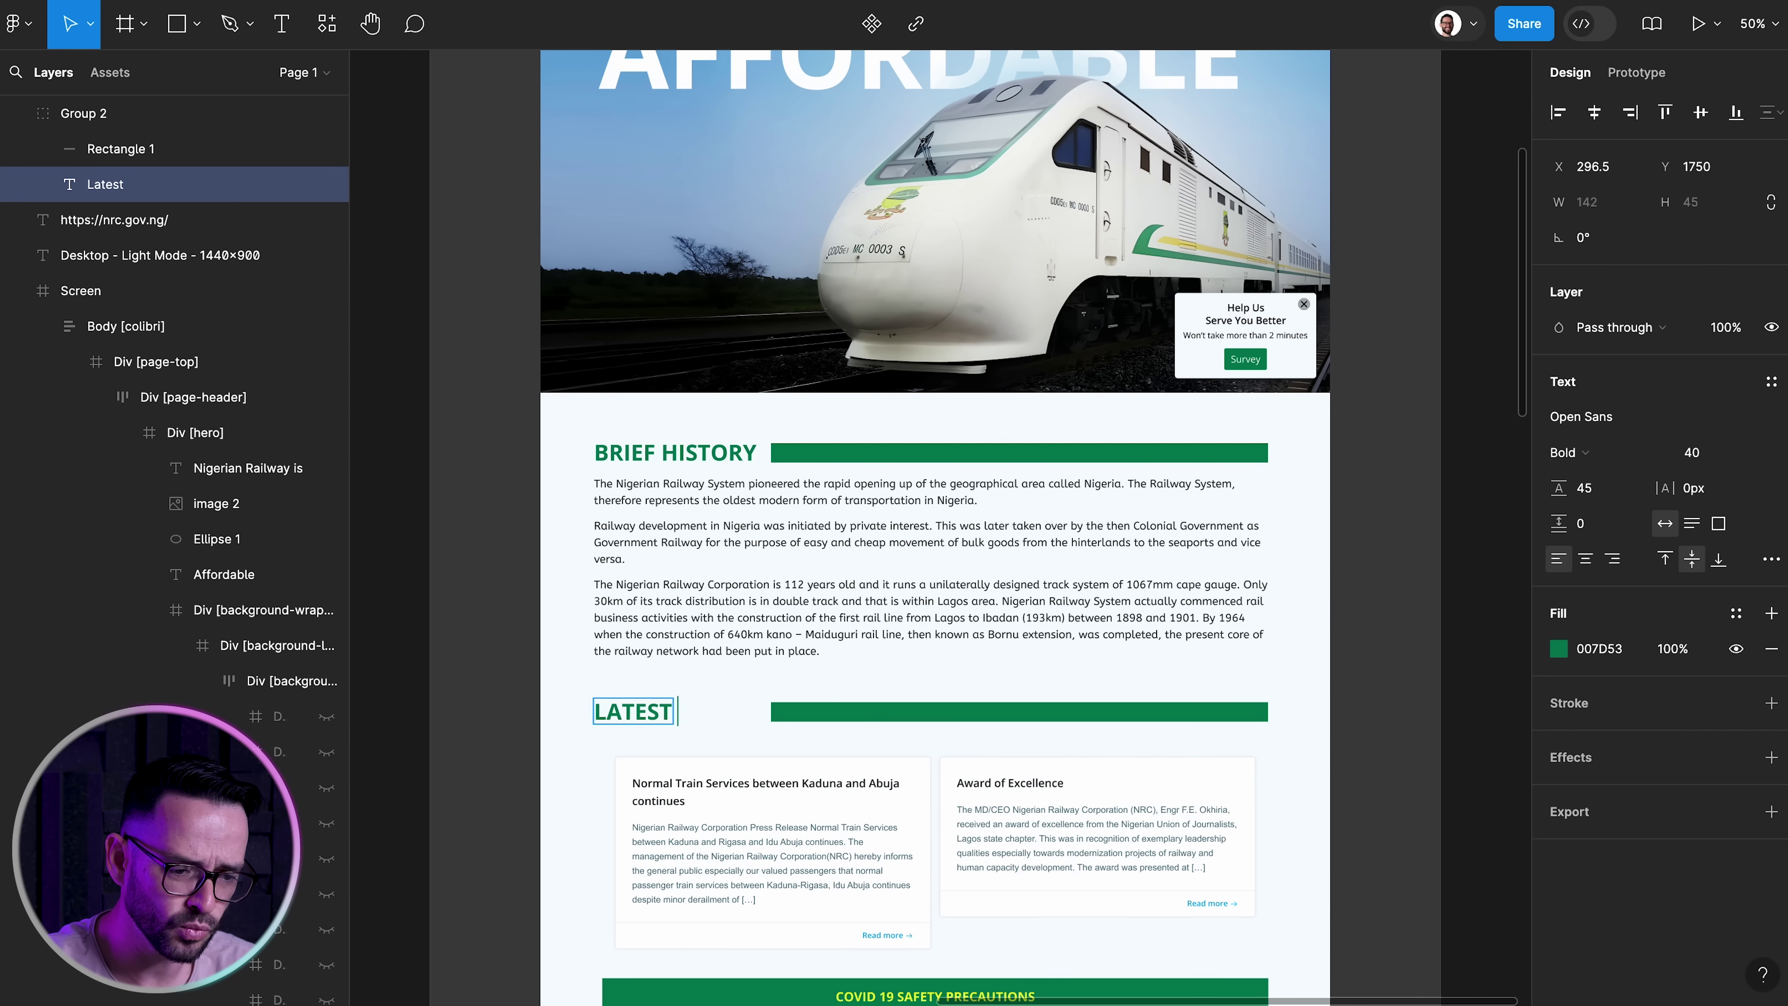
click(774, 712)
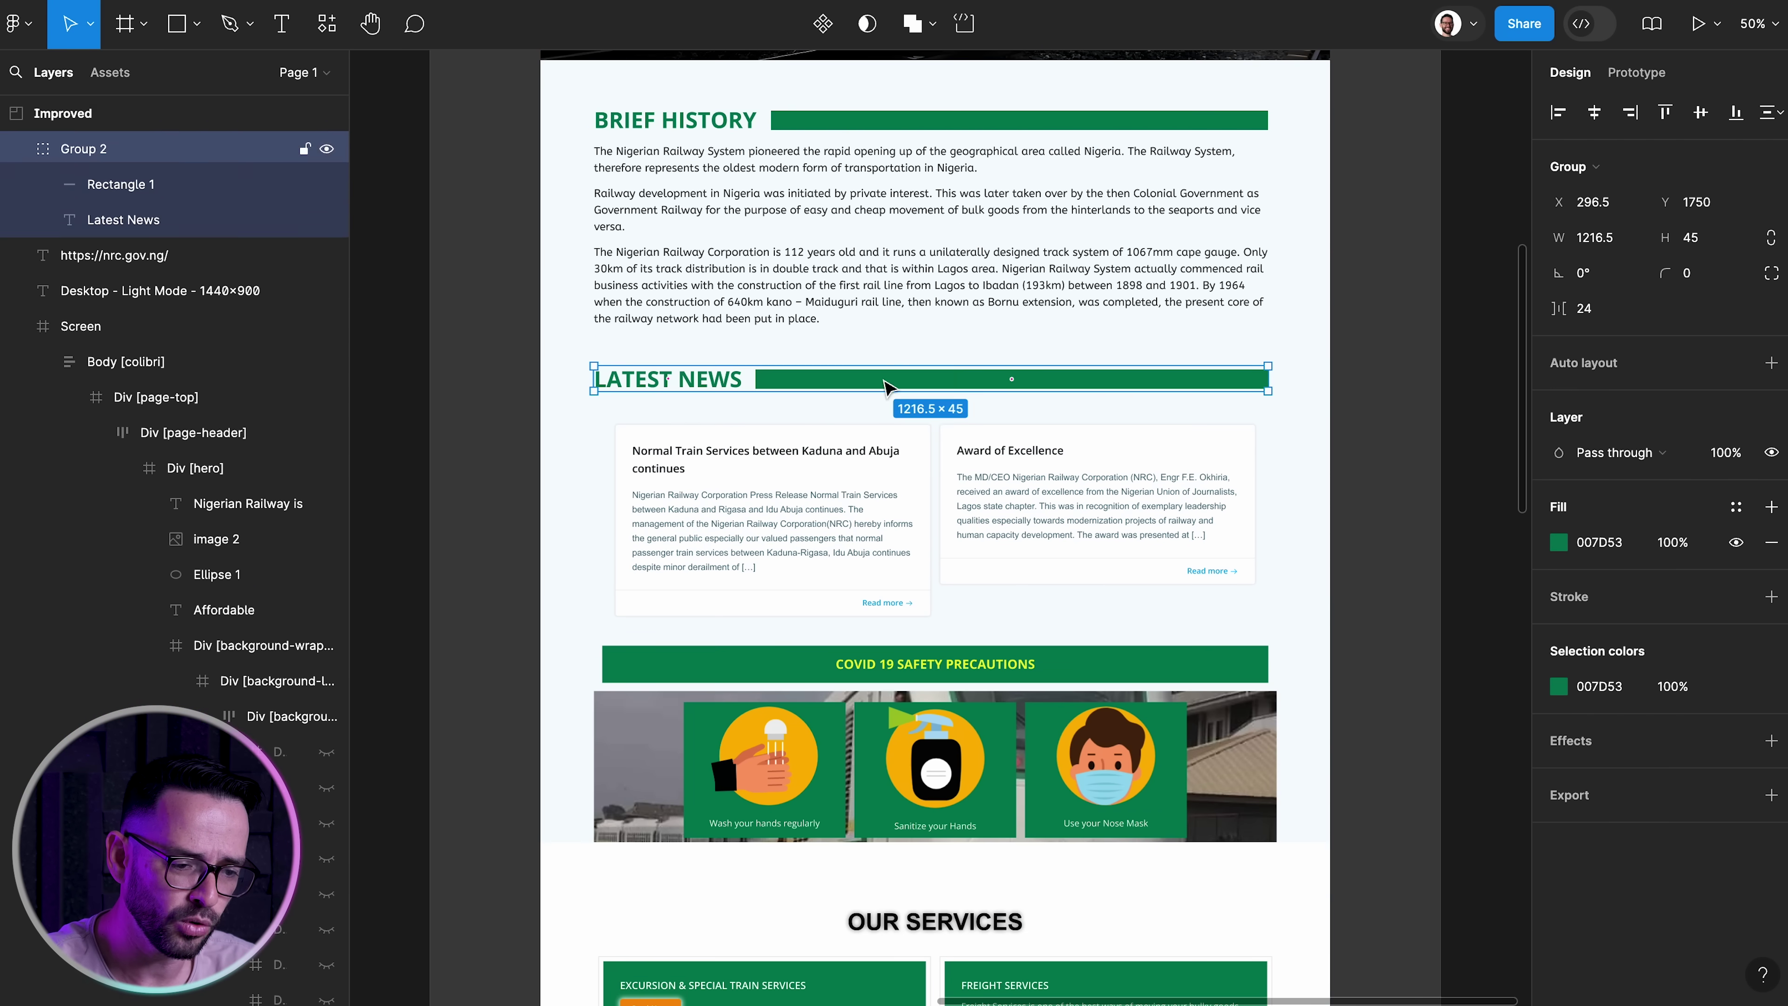
Remove the COVID 19 Safety Precautions section and replace the Our Services title with a retitled copy of the green-bar heading
click(771, 665)
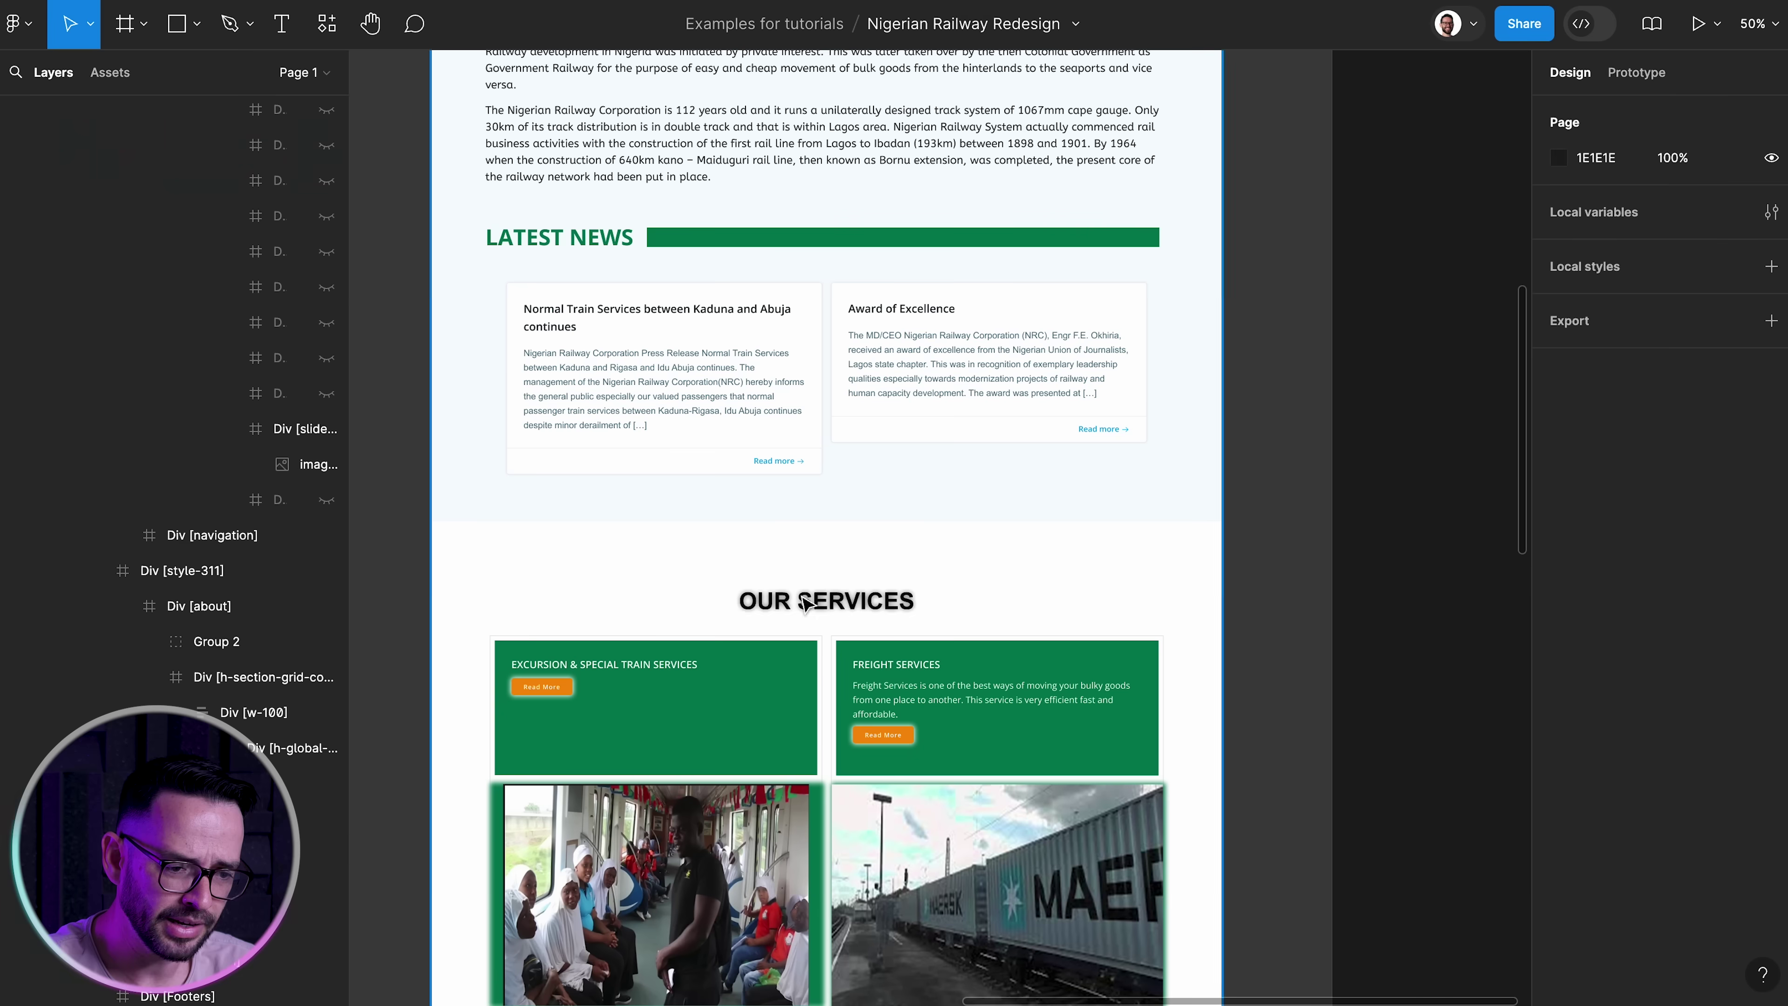
key(ctrl+d)
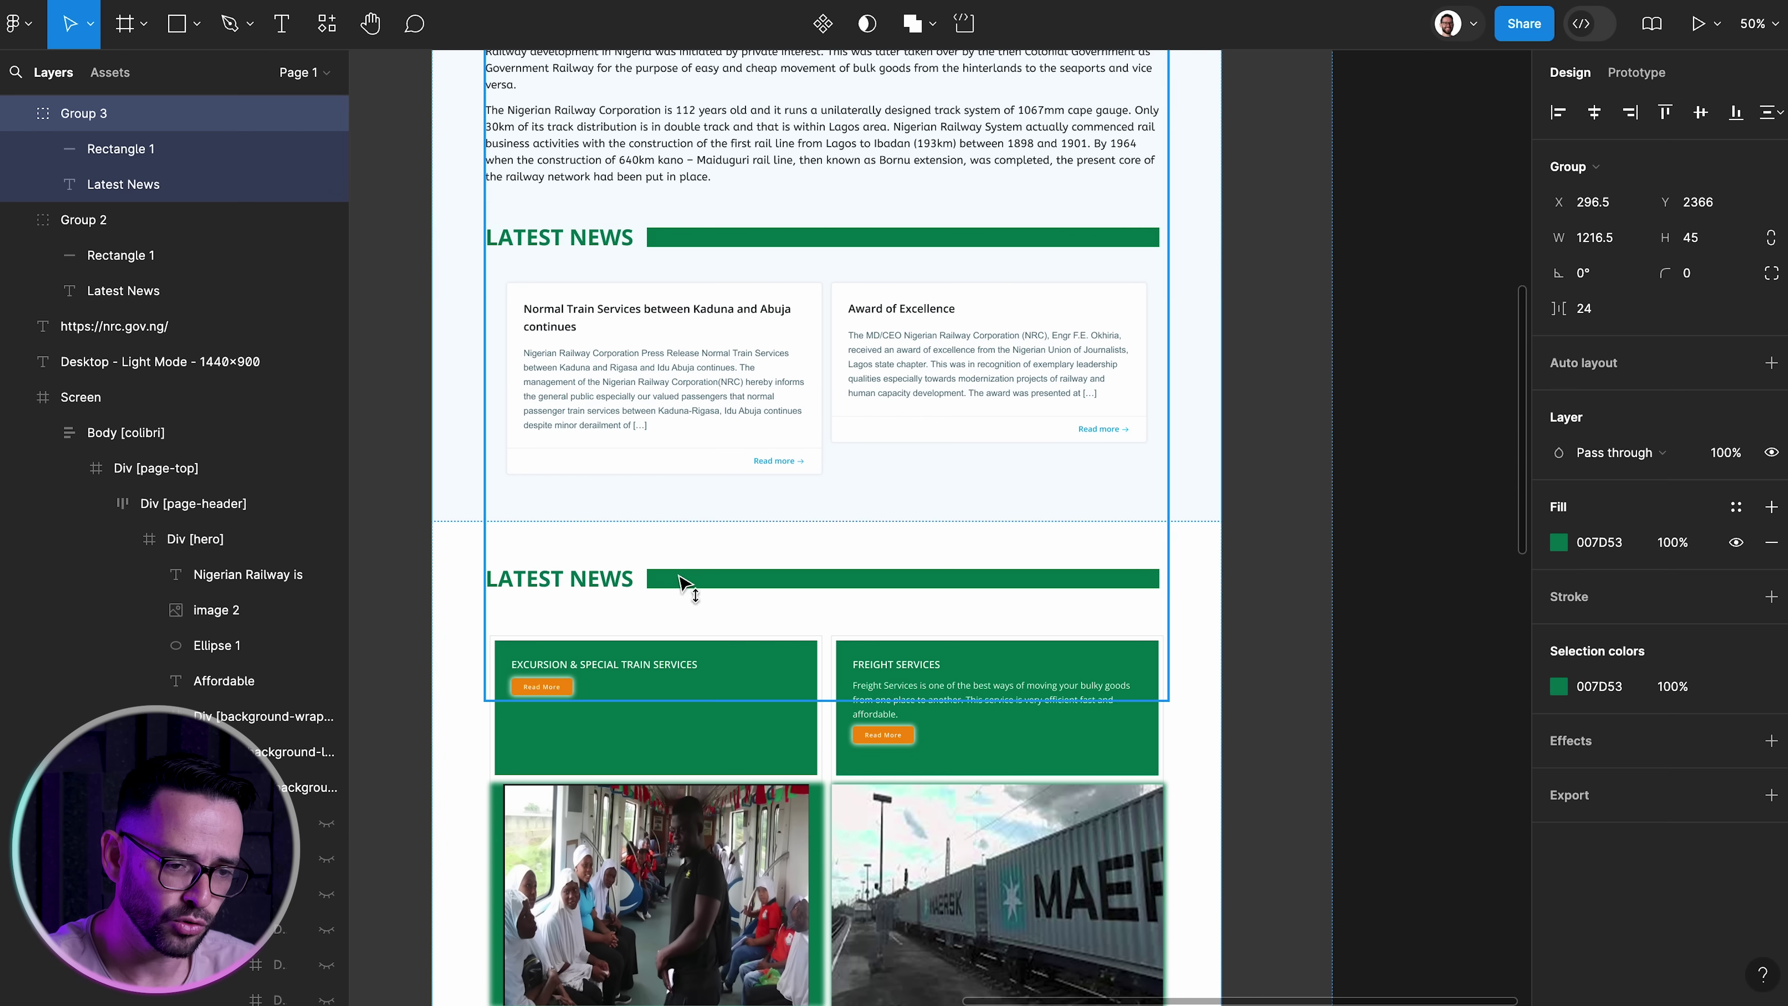
click(416, 597)
Extend the pale blue history and news section to a height of 1364 and move the services content below it down
scroll(423, 606, up, 1)
super+click(625, 619)
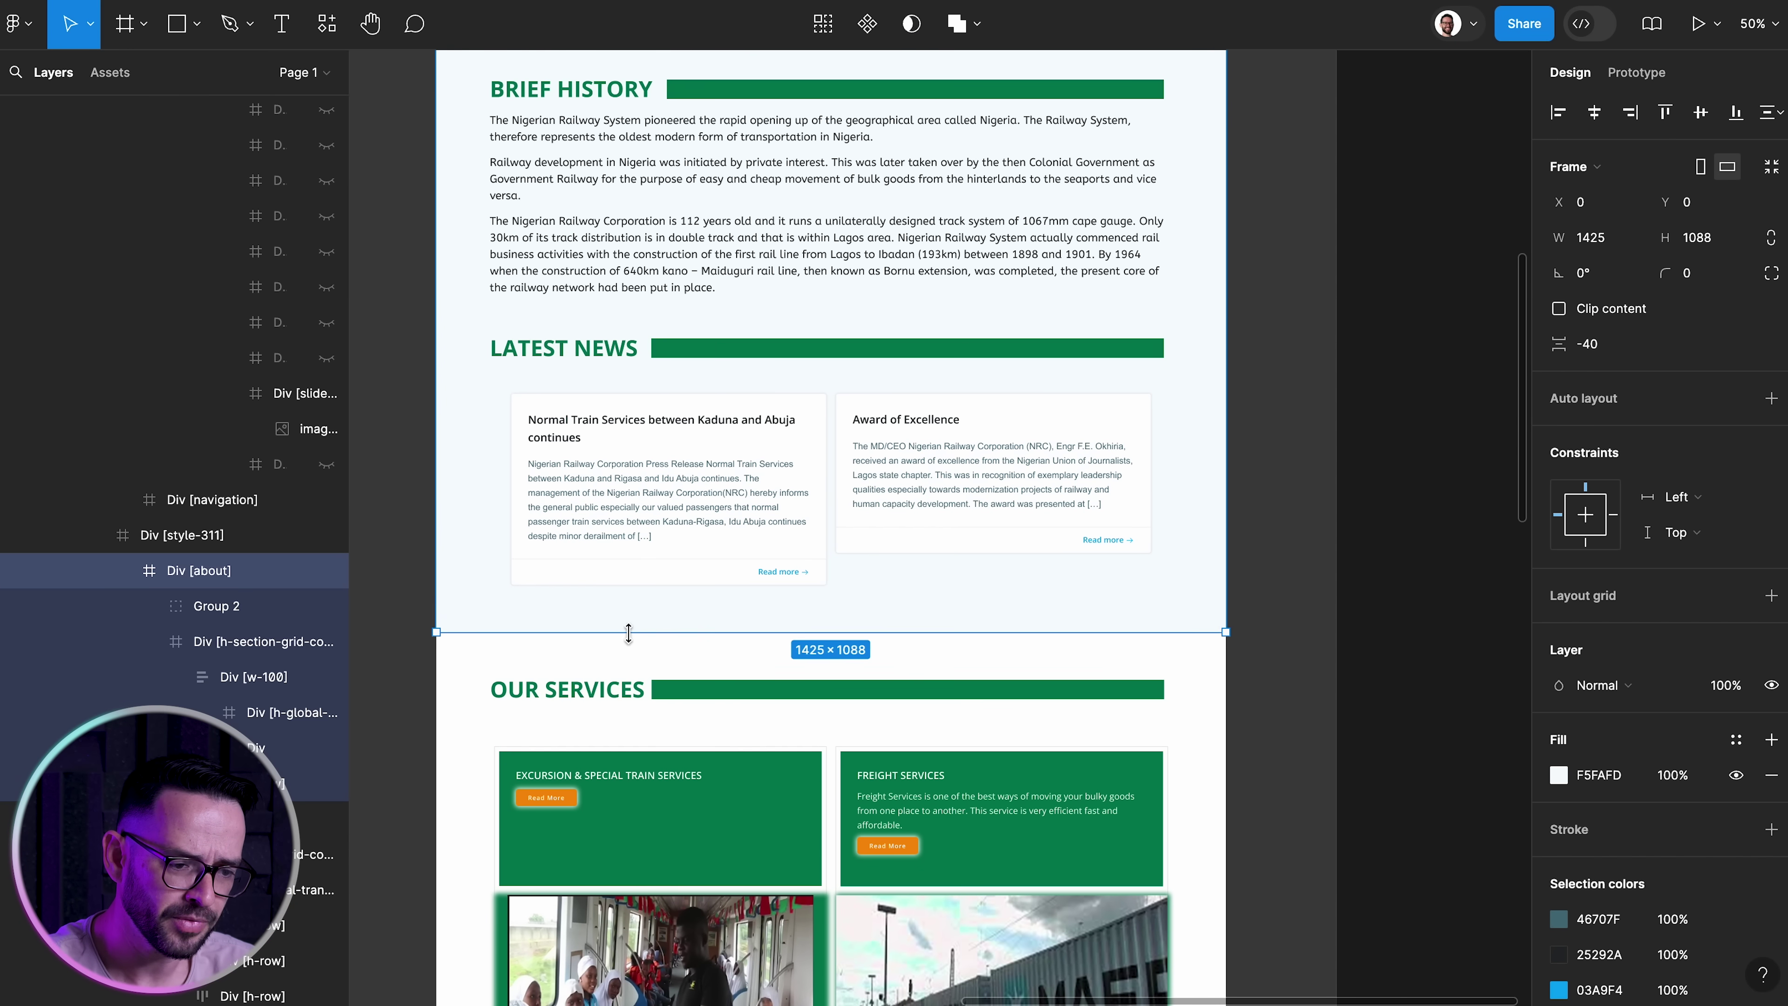
drag(627, 633, 625, 637)
super+click(611, 658)
scroll(451, 656, down, 4)
scroll(436, 657, down, 10)
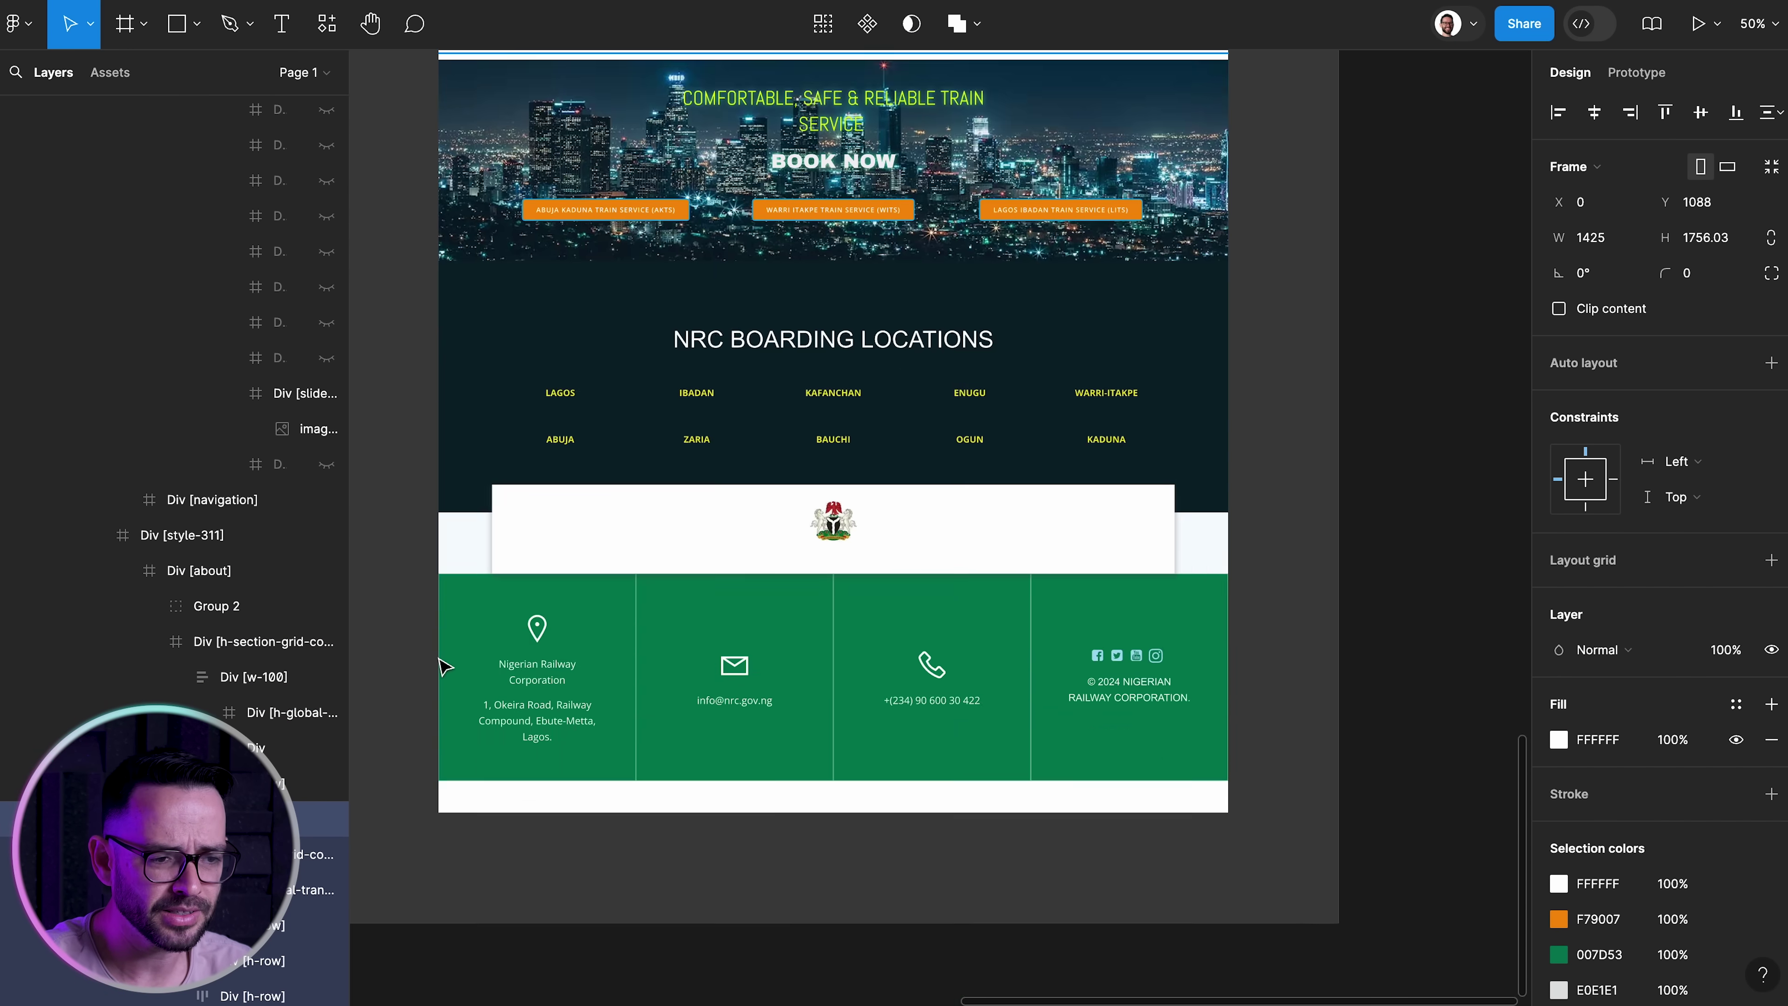
scroll(439, 665, up, 10)
click(401, 657)
scroll(402, 657, up, 7)
scroll(402, 657, down, 3)
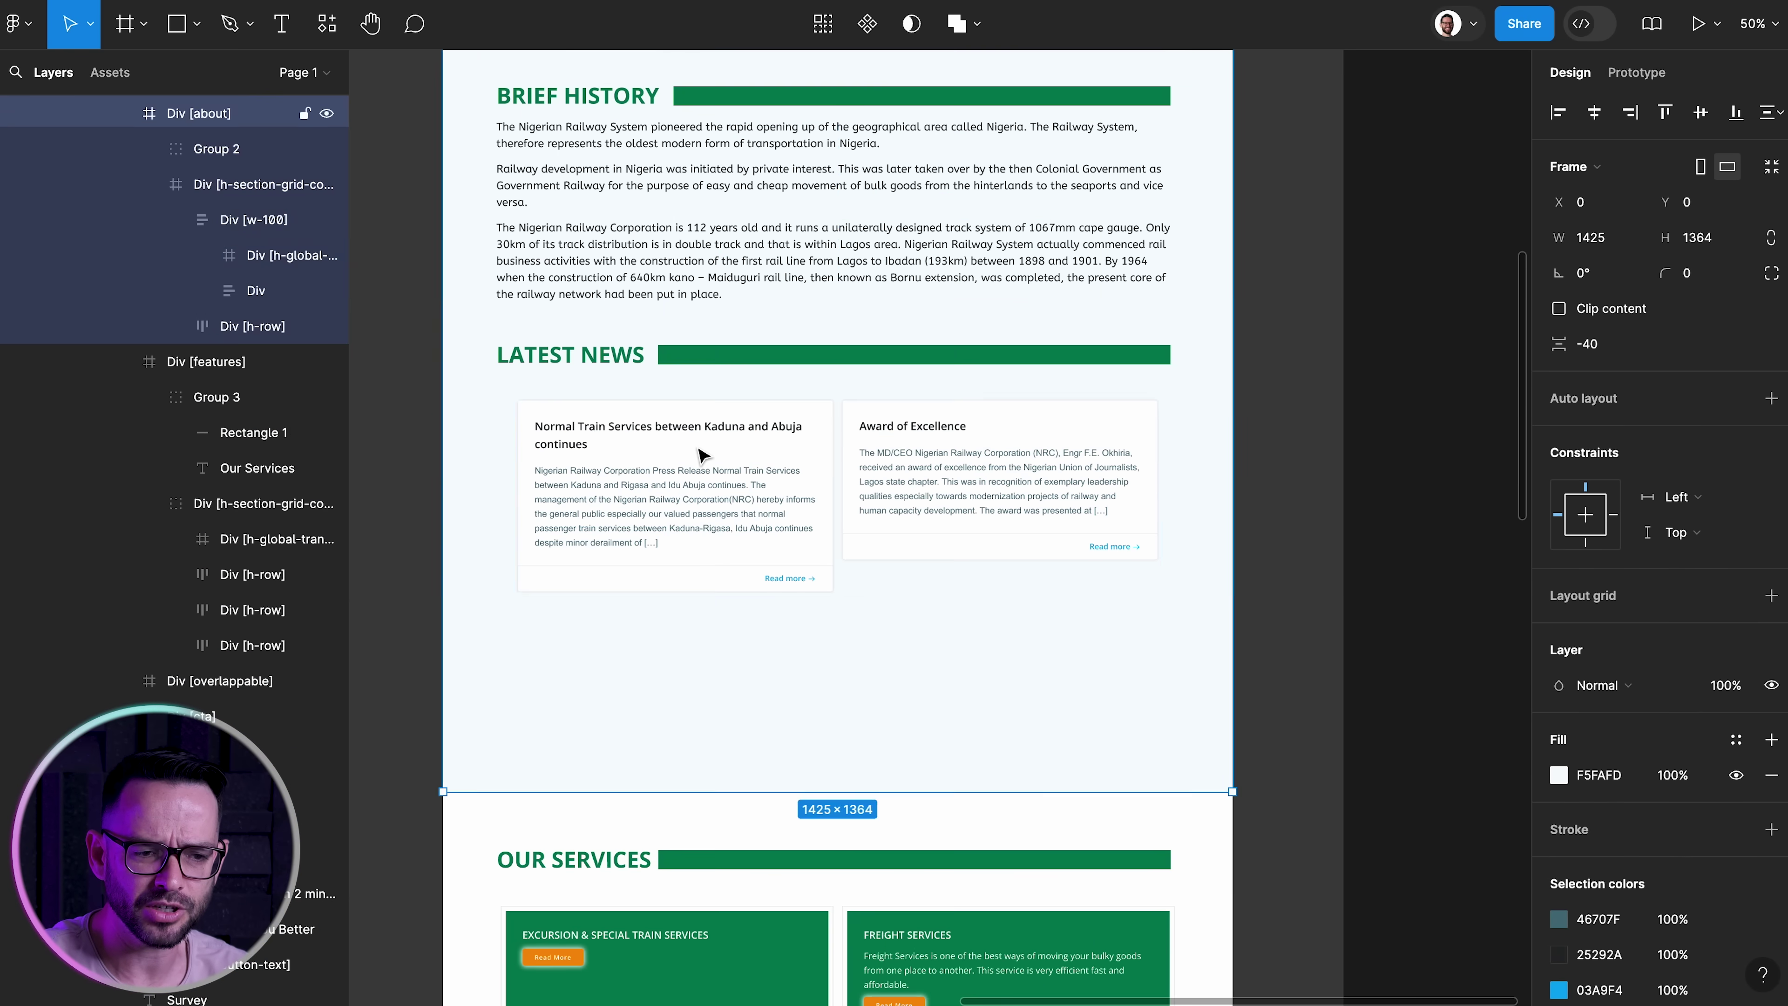
Move the Latest News heading and its two cards down to open up space below the Brief History text
double_click(698, 448)
shift+click(717, 359)
drag(717, 359, 717, 522)
scroll(475, 280, up, 2)
key(ctrl+plus)
scroll(658, 263, up, 6)
click(836, 494)
key(ctrl+minus)
key(Escape)
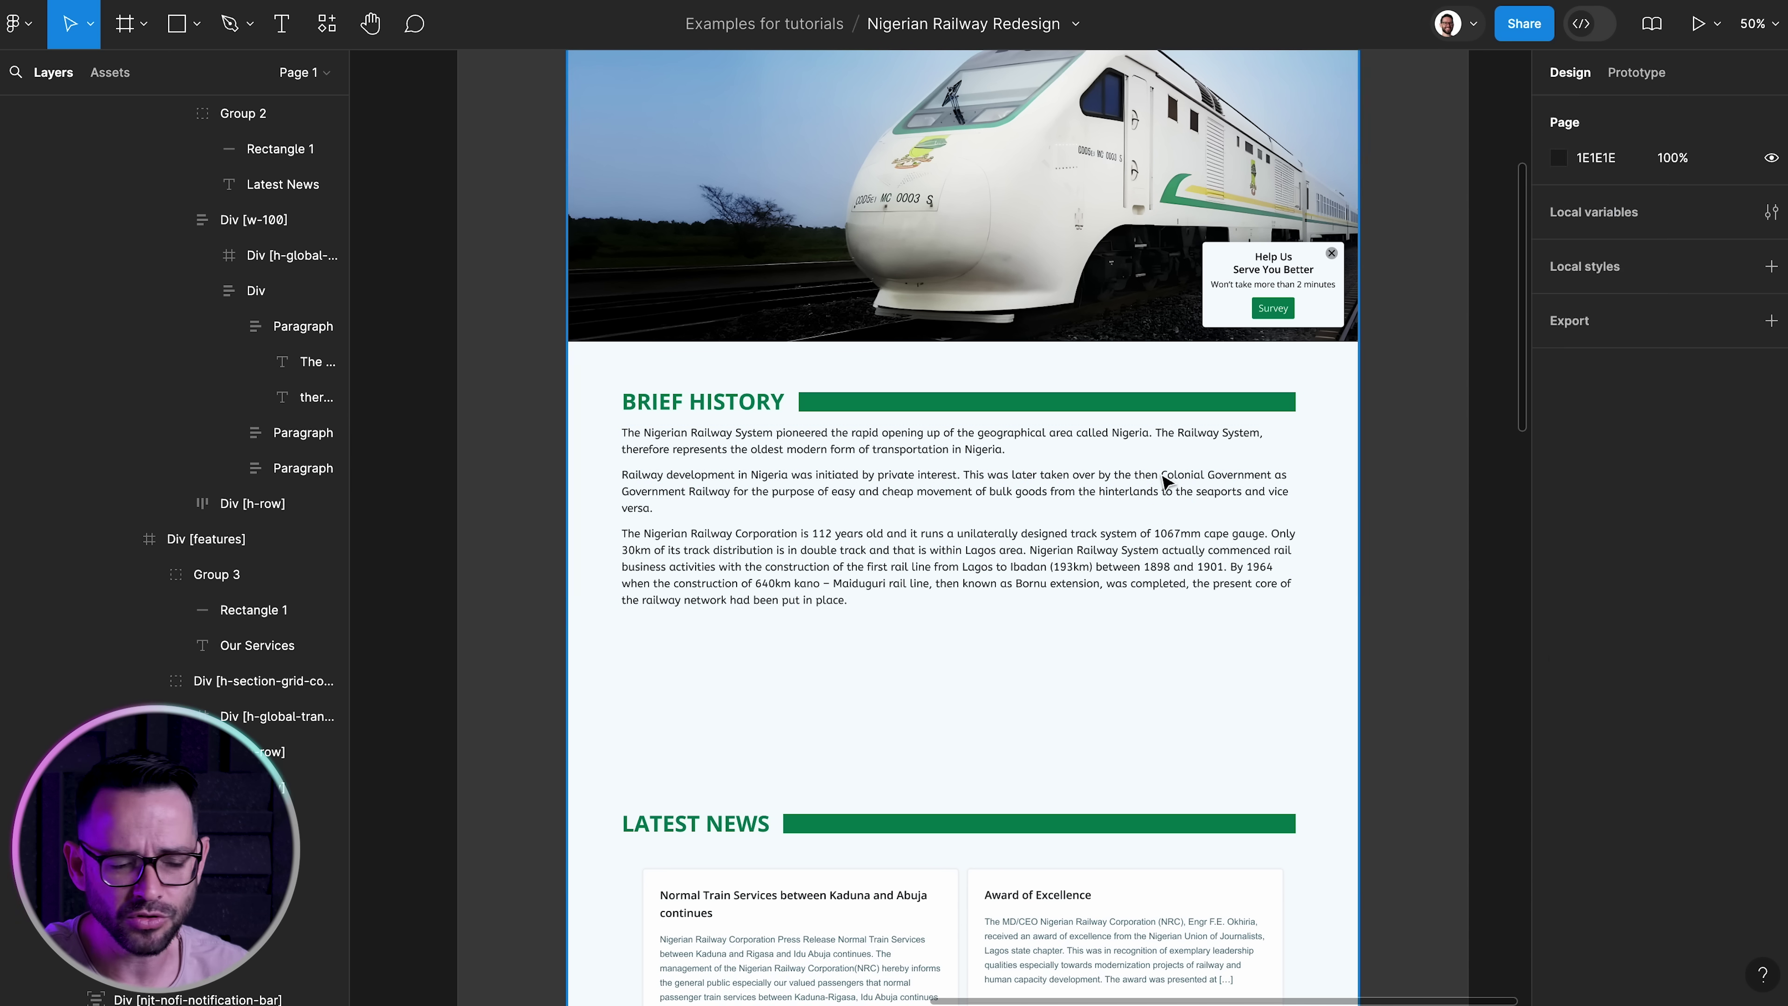
Try to narrow the original Brief History paragraphs by resizing their container
double_click(1166, 484)
double_click(1166, 487)
drag(1305, 496, 1048, 496)
scroll(301, 926, down, 1)
key(ctrl+z)
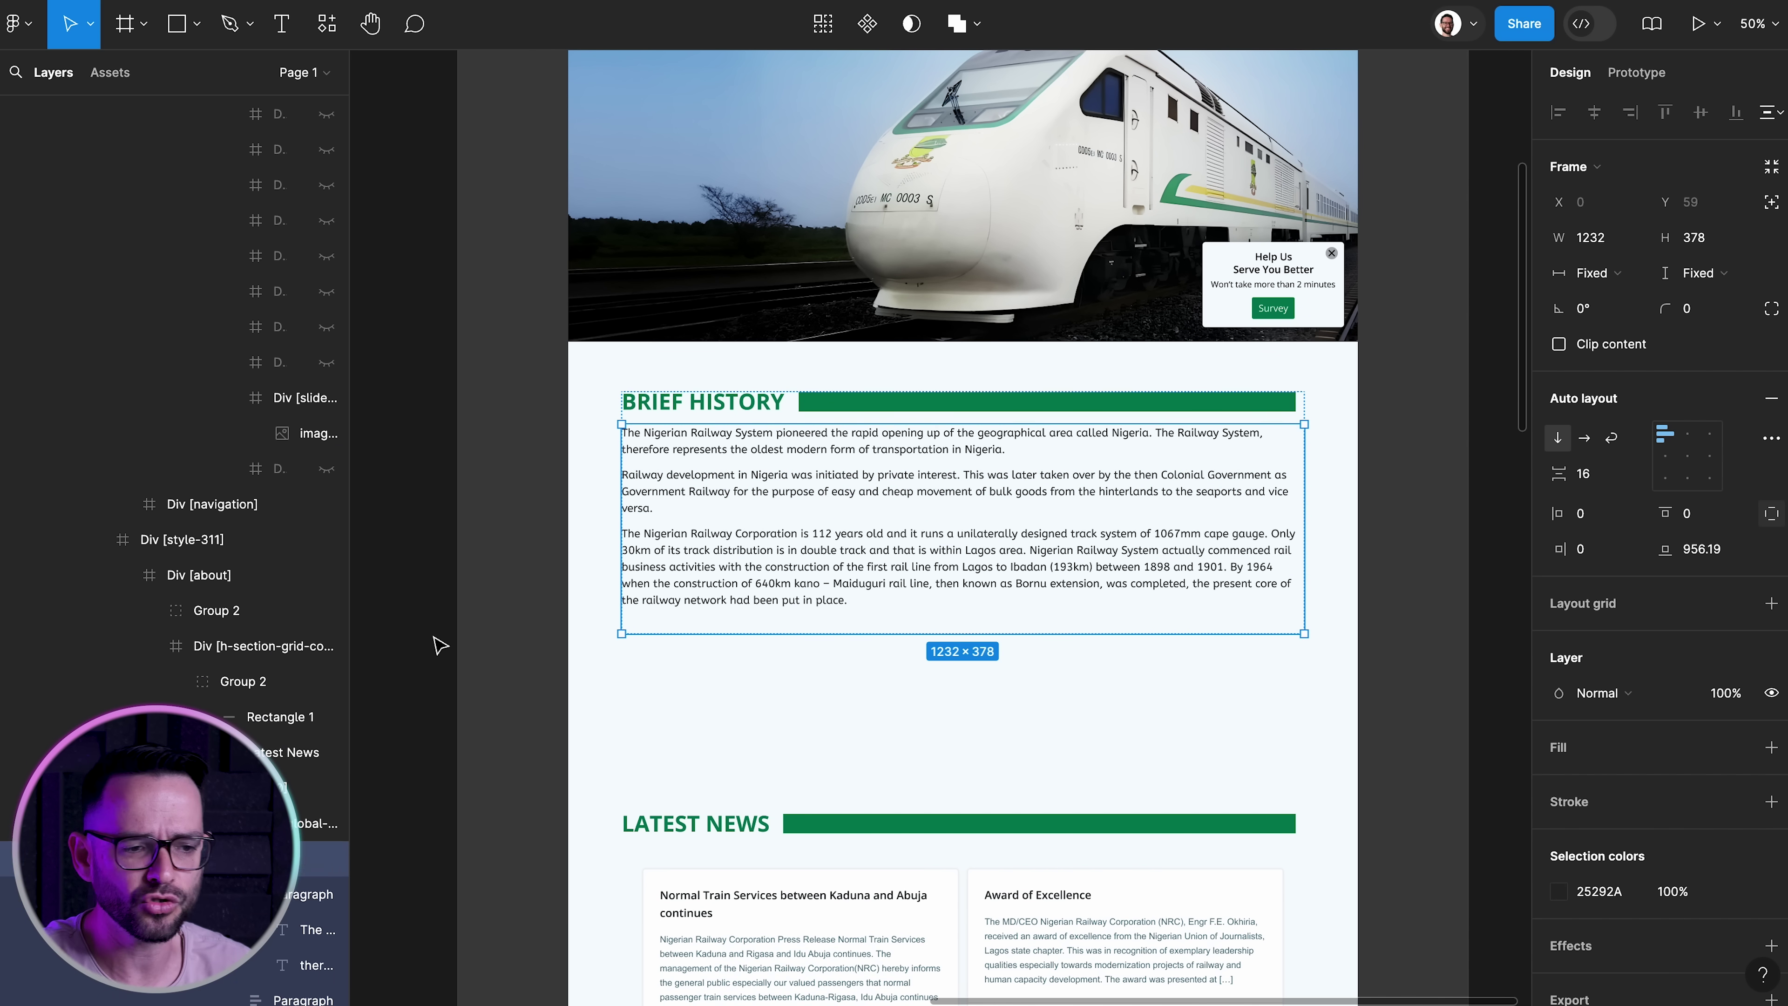
click(439, 643)
click(275, 892)
scroll(275, 892, down, 2)
click(275, 812)
double_click(1244, 477)
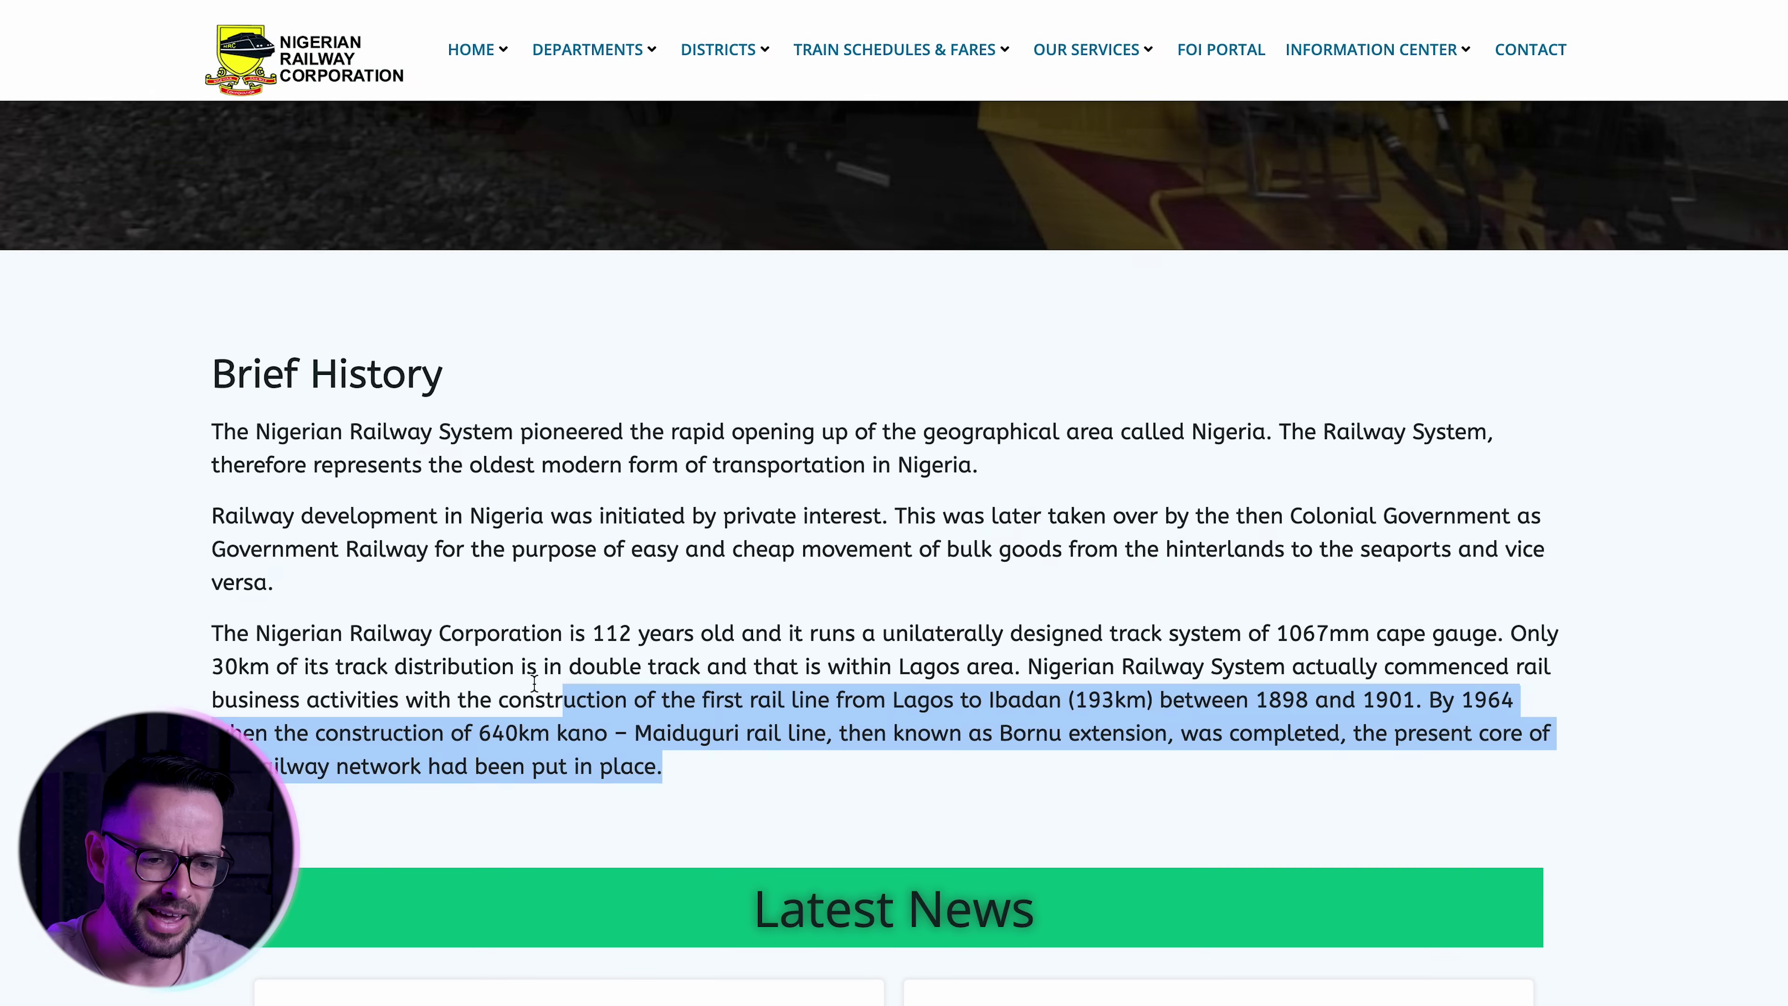
Replace the original Brief History paragraphs with plain text copied from the live railway website
click(486, 448)
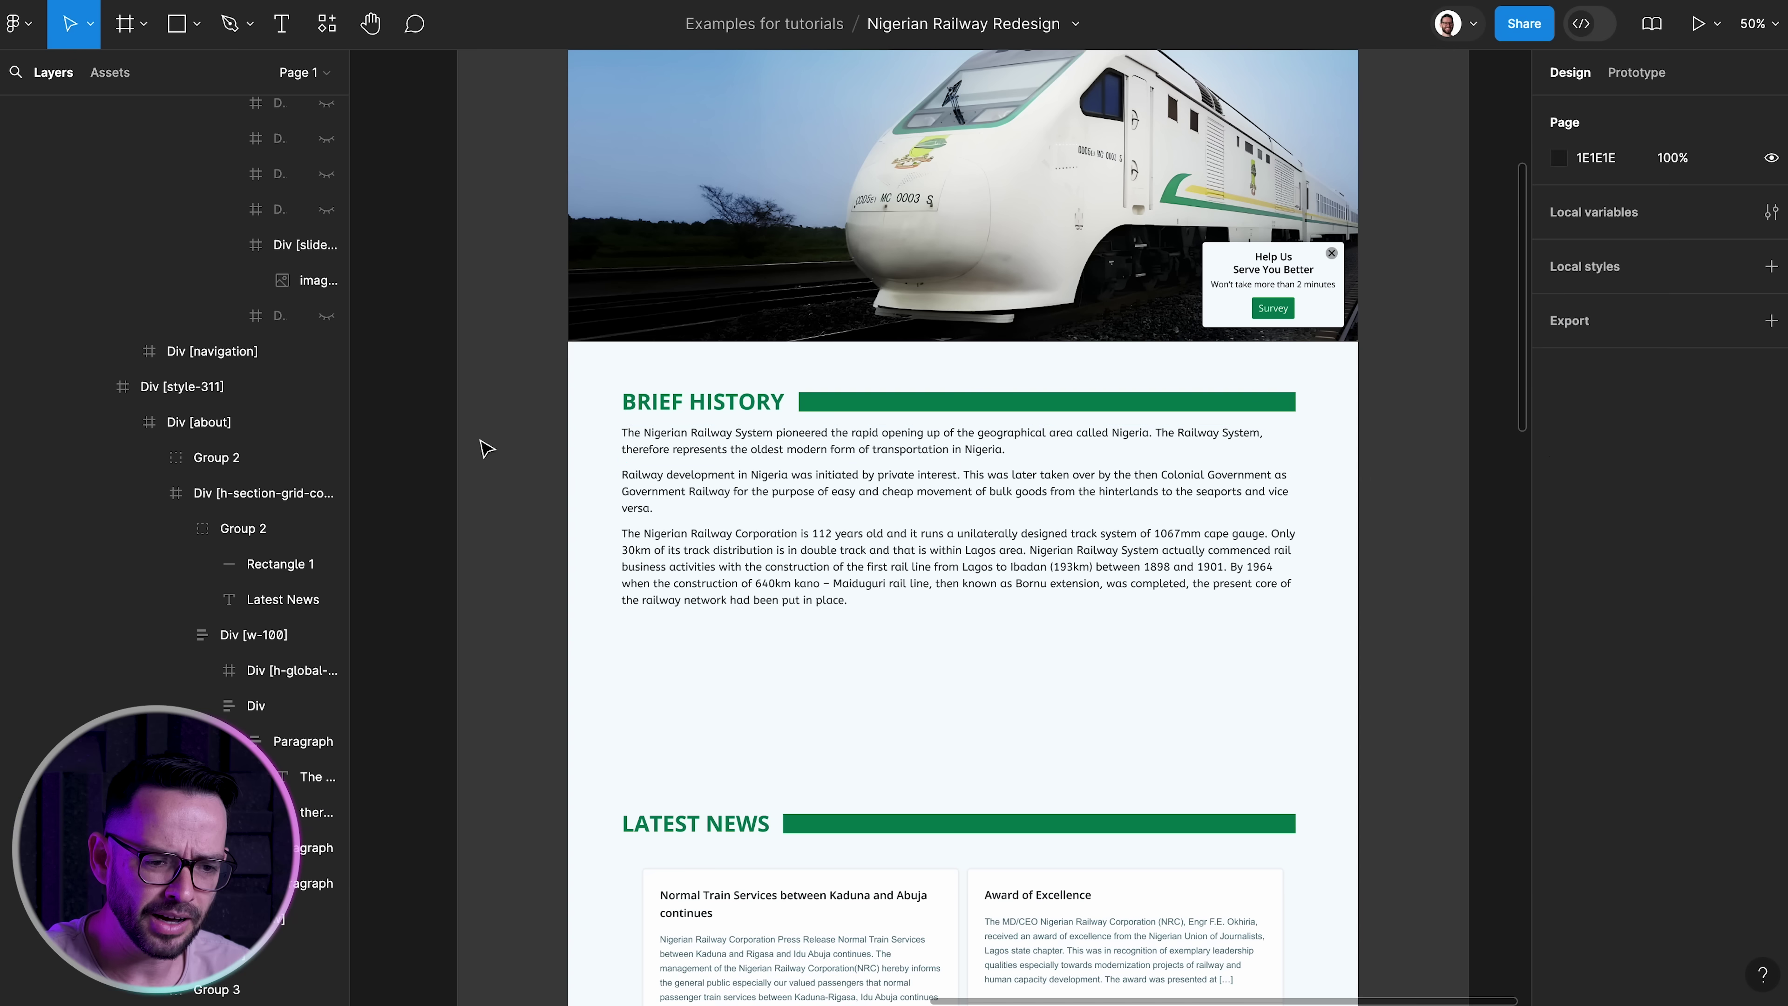
double_click(649, 454)
click(652, 461)
key(Delete)
key(ctrl+v)
key(minus)
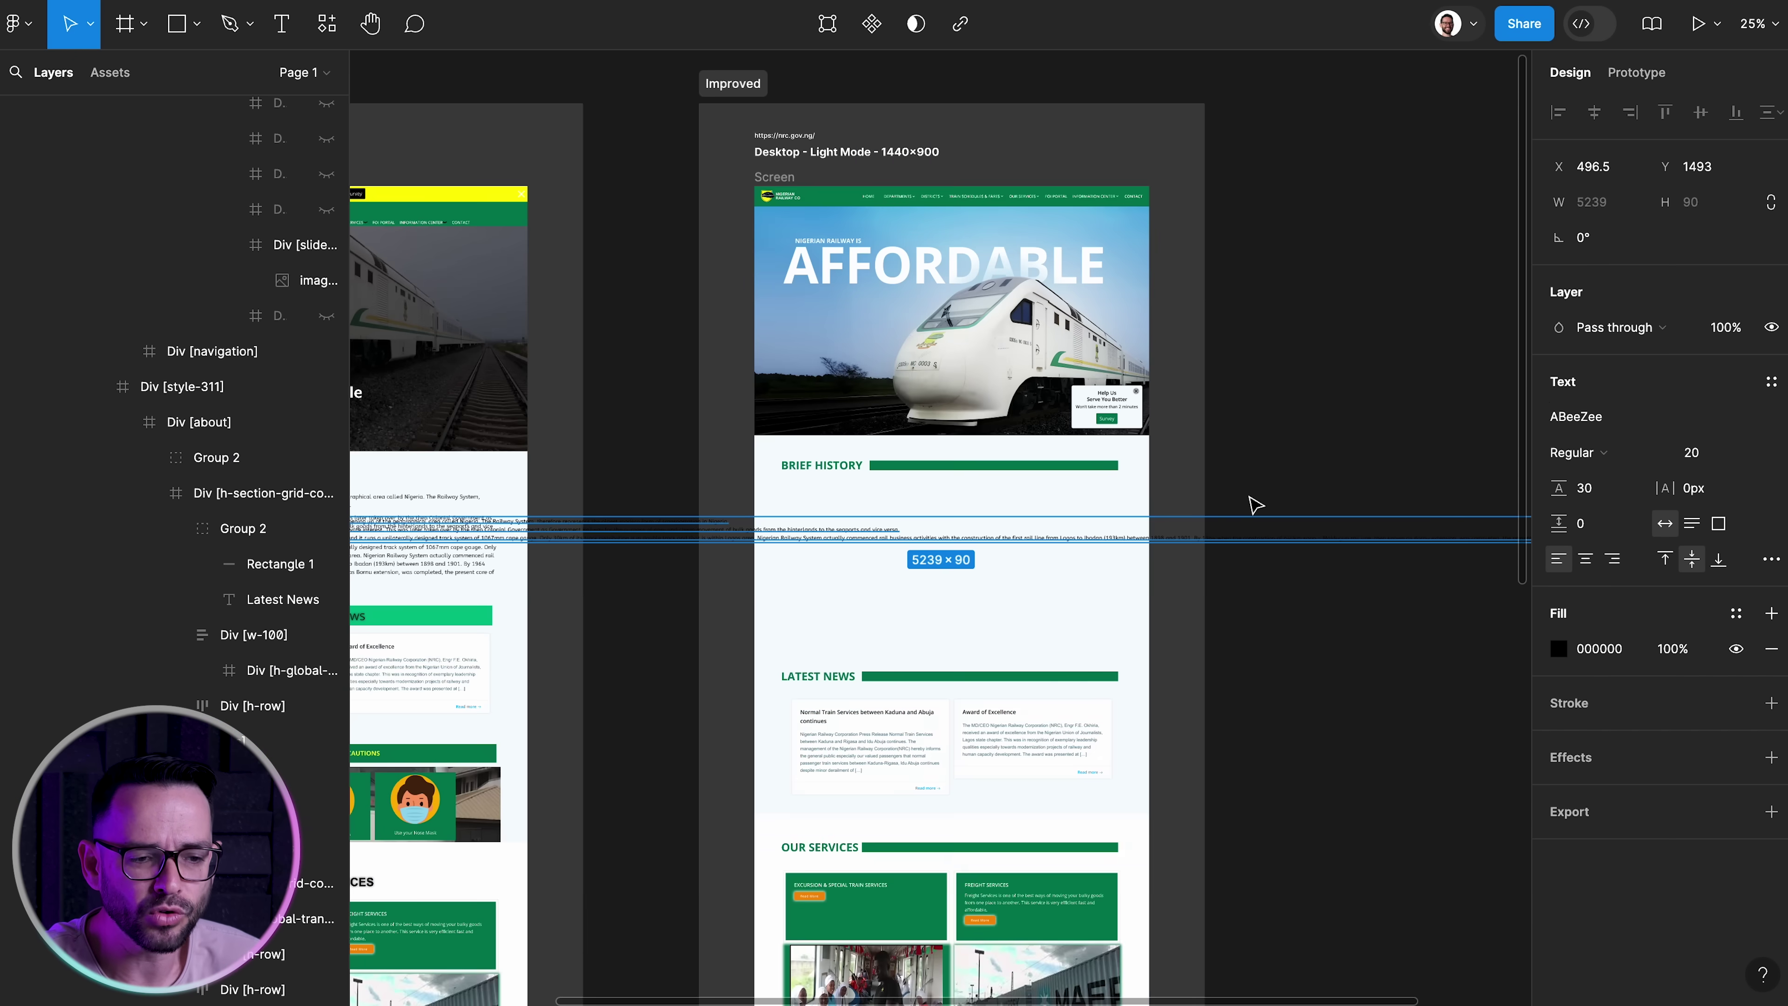
Position the pasted text under the Brief History heading, flush with its left edge, and narrow its text box to about 757
drag(450, 528, 954, 533)
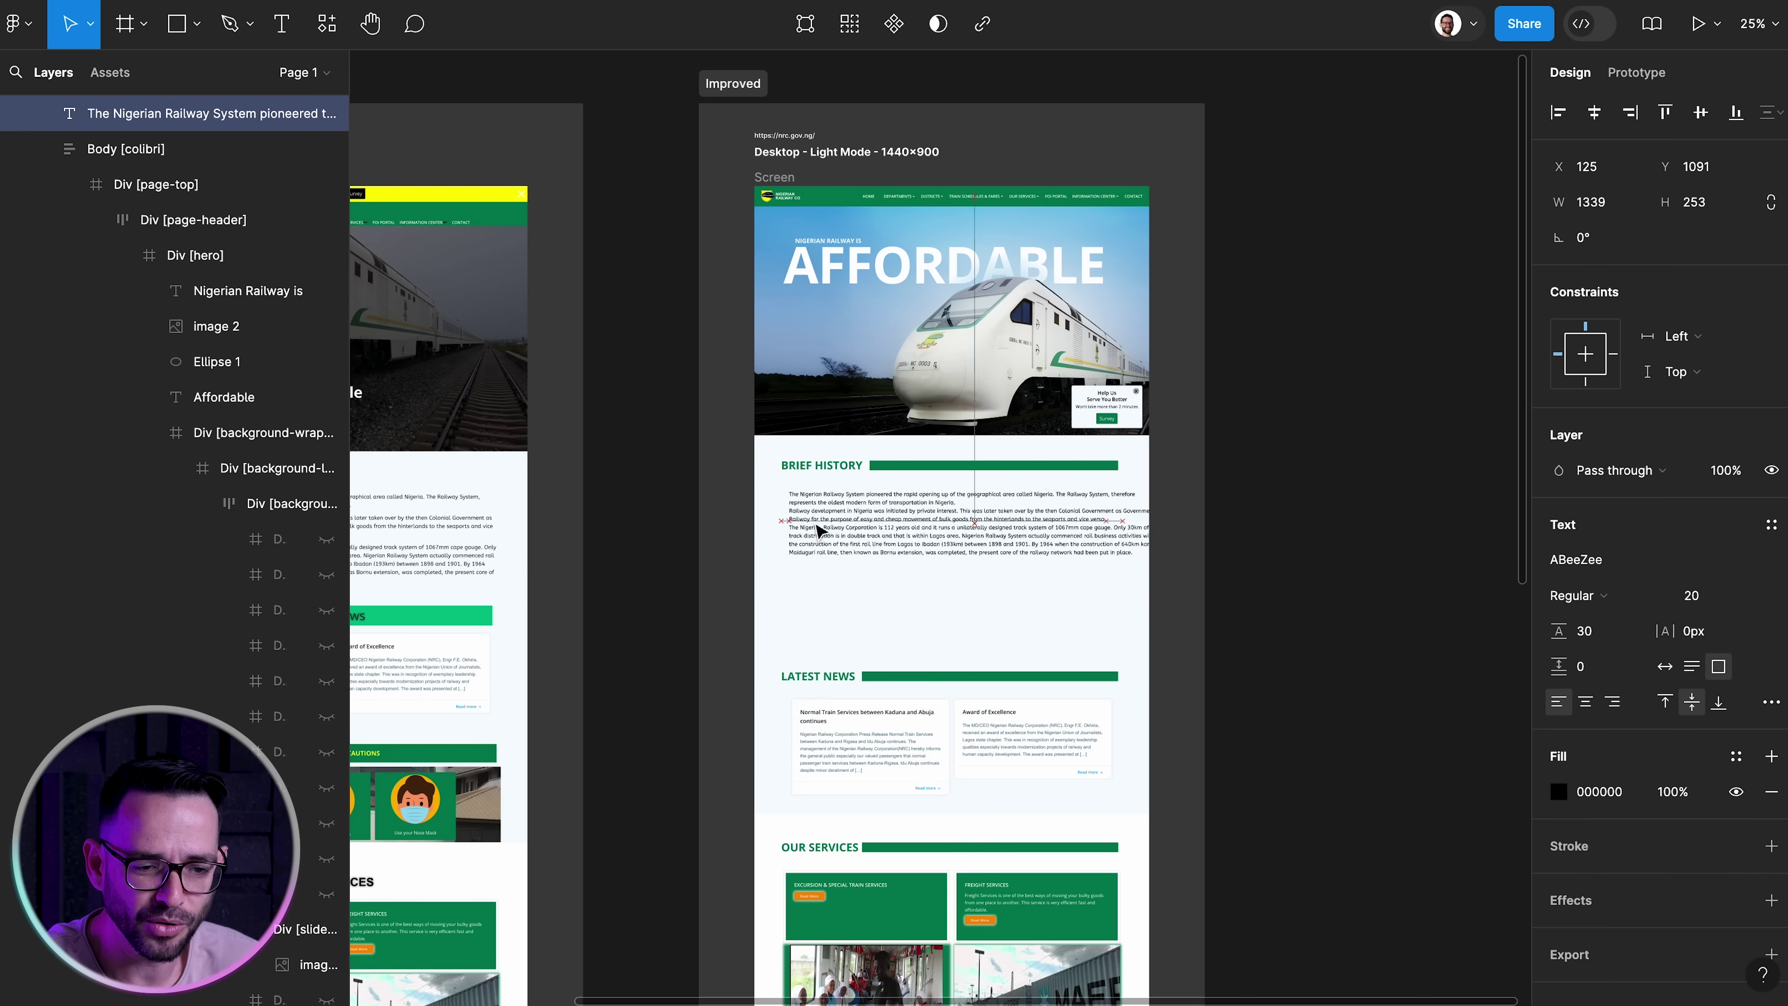
key(ctrl+plus)
drag(1378, 509, 1323, 509)
key(ctrl+plus)
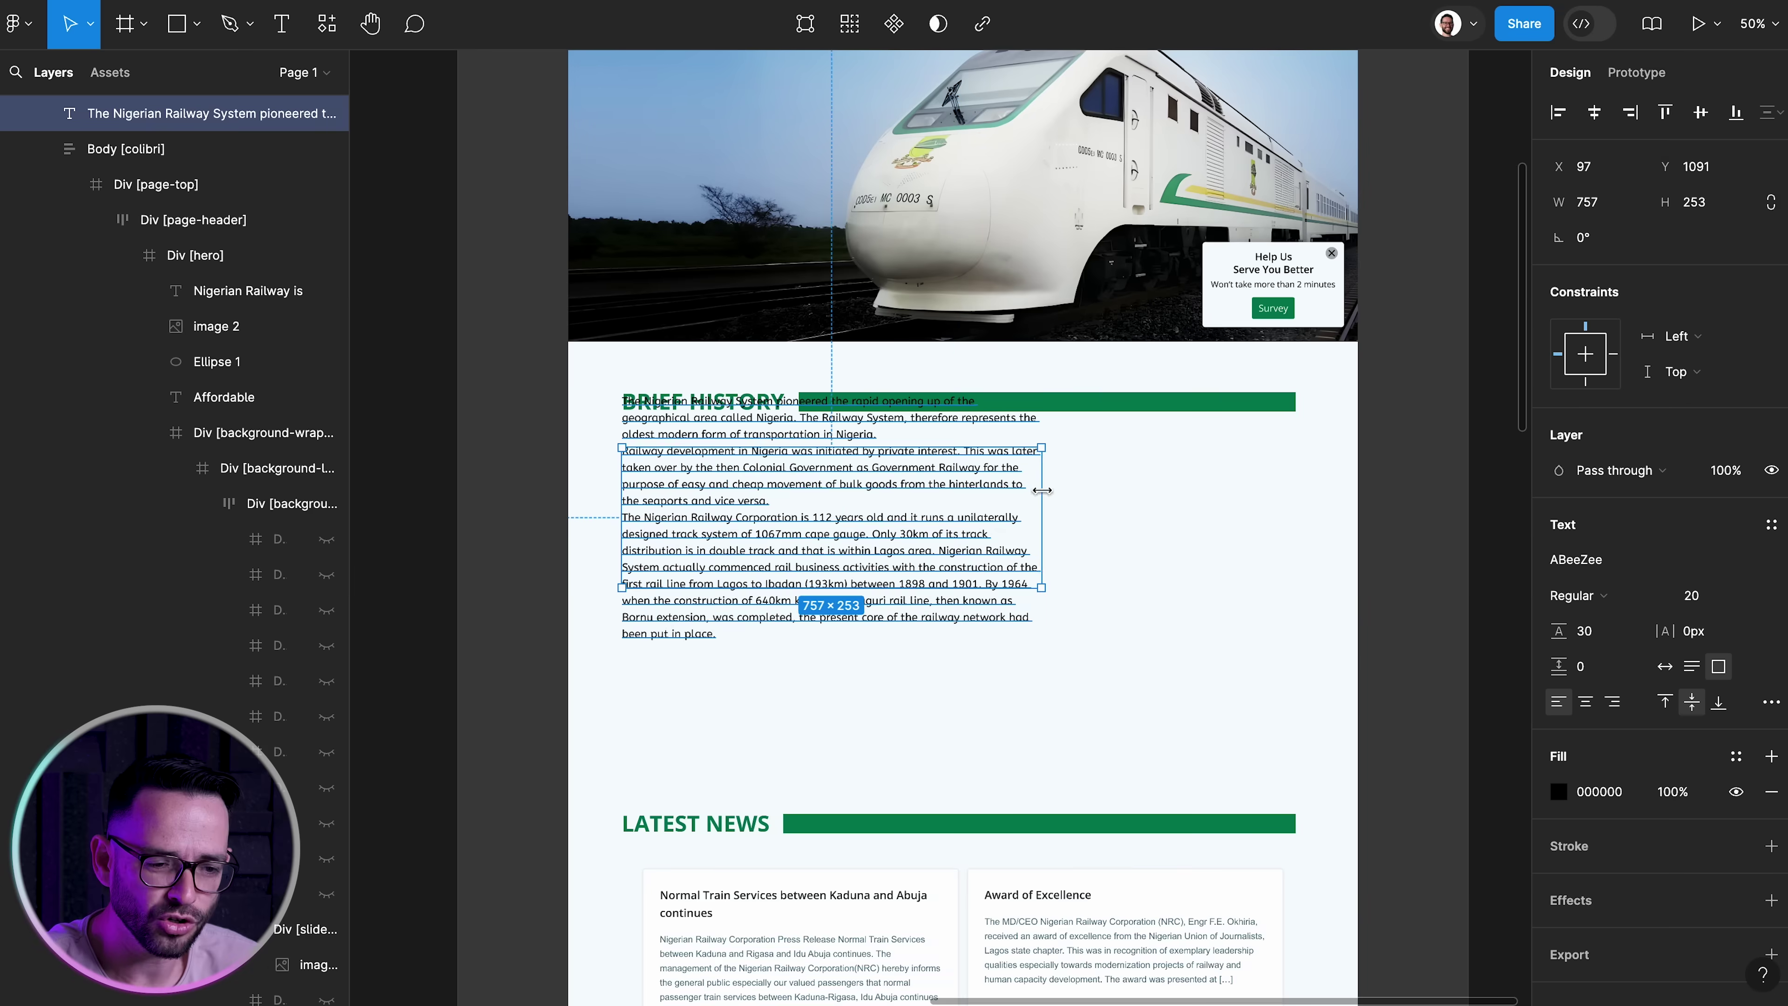
Set the Brief History body text to Open Sans at size 18
key(shift+0)
click(1576, 558)
text(ope)
click(1426, 532)
click(1728, 597)
text(18)
key(Return)
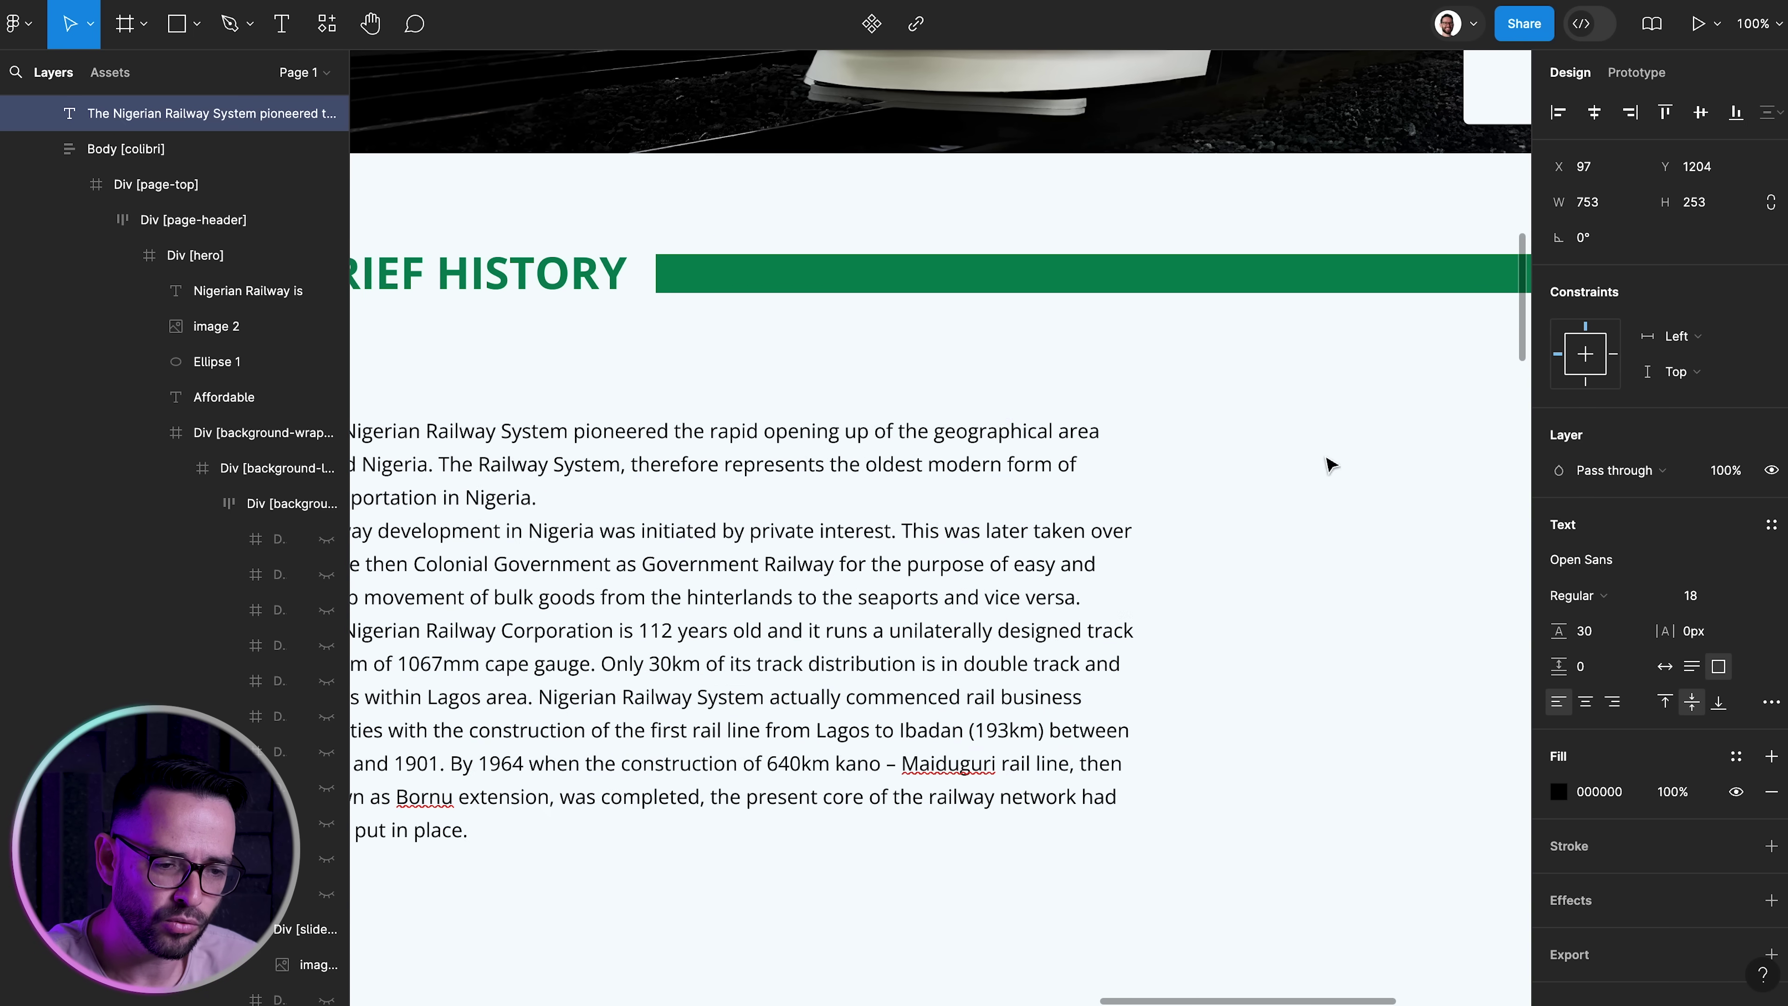
Enlarge the Brief History text box to about 517 high and split the text into four paragraphs separated by blank lines
click(1327, 462)
scroll(1328, 461, left, 3)
drag(1098, 771, 1098, 947)
drag(877, 907, 880, 961)
double_click(826, 539)
key(Return)
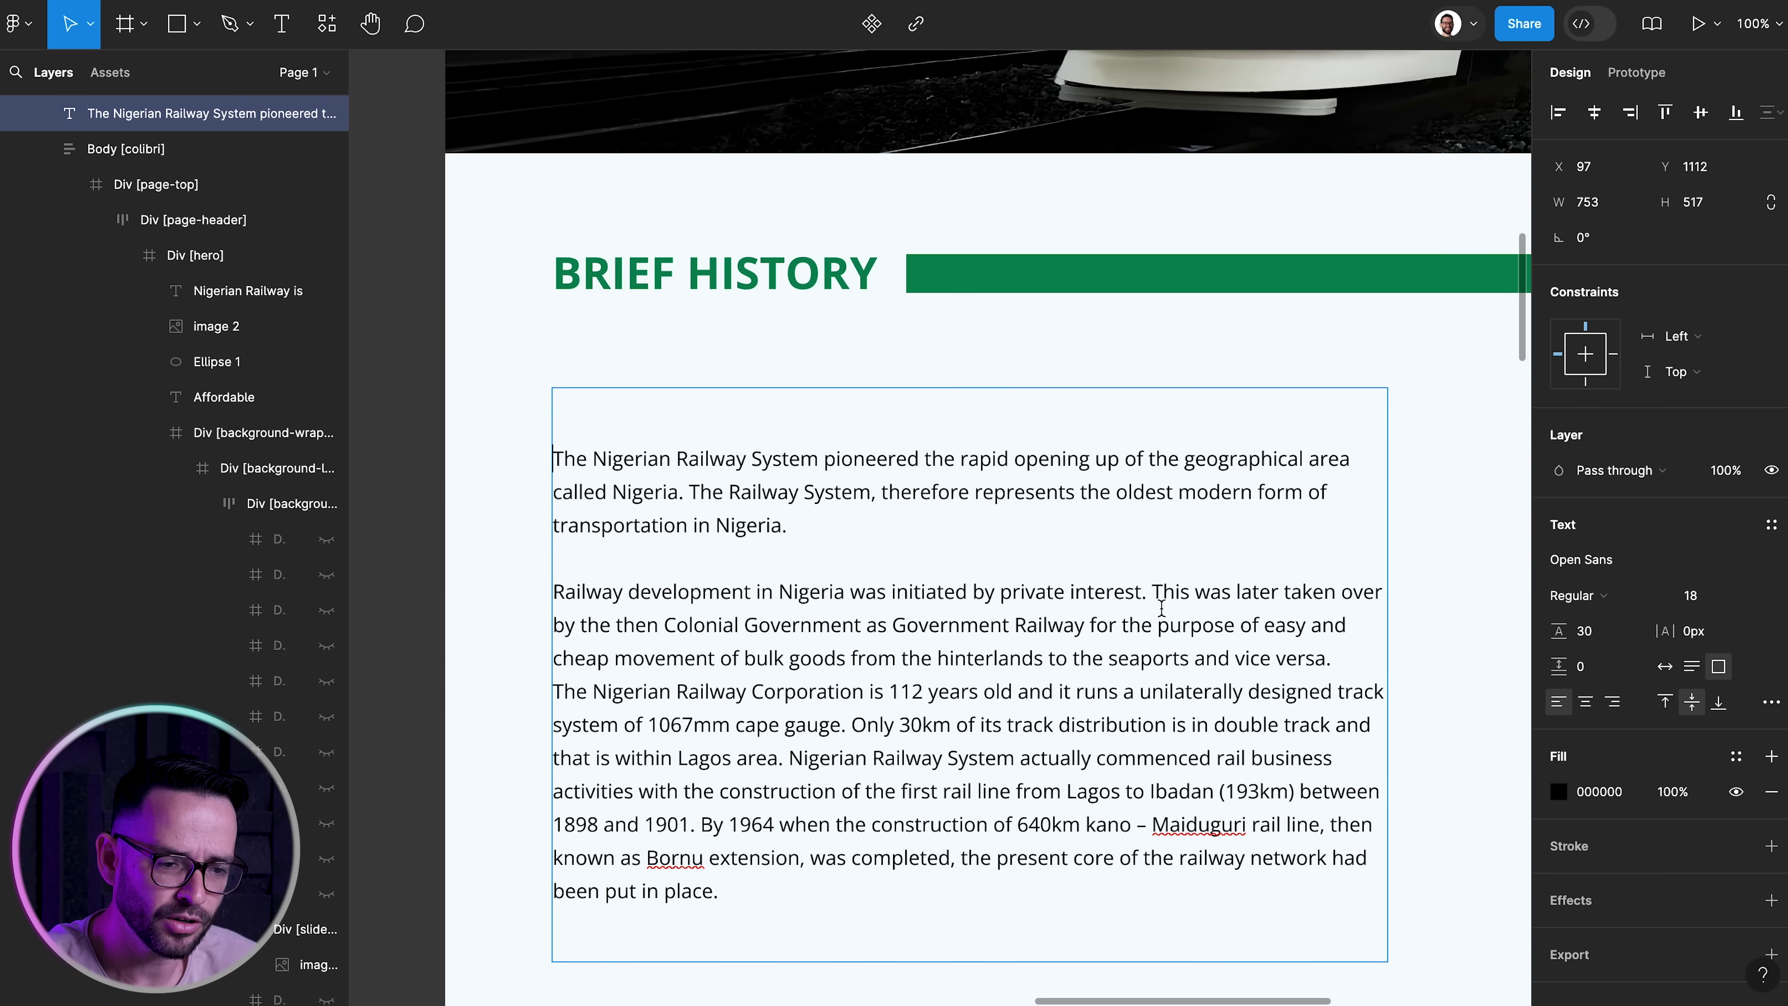
click(1337, 663)
key(Return)
key(Return)
key(Return)
key(Escape)
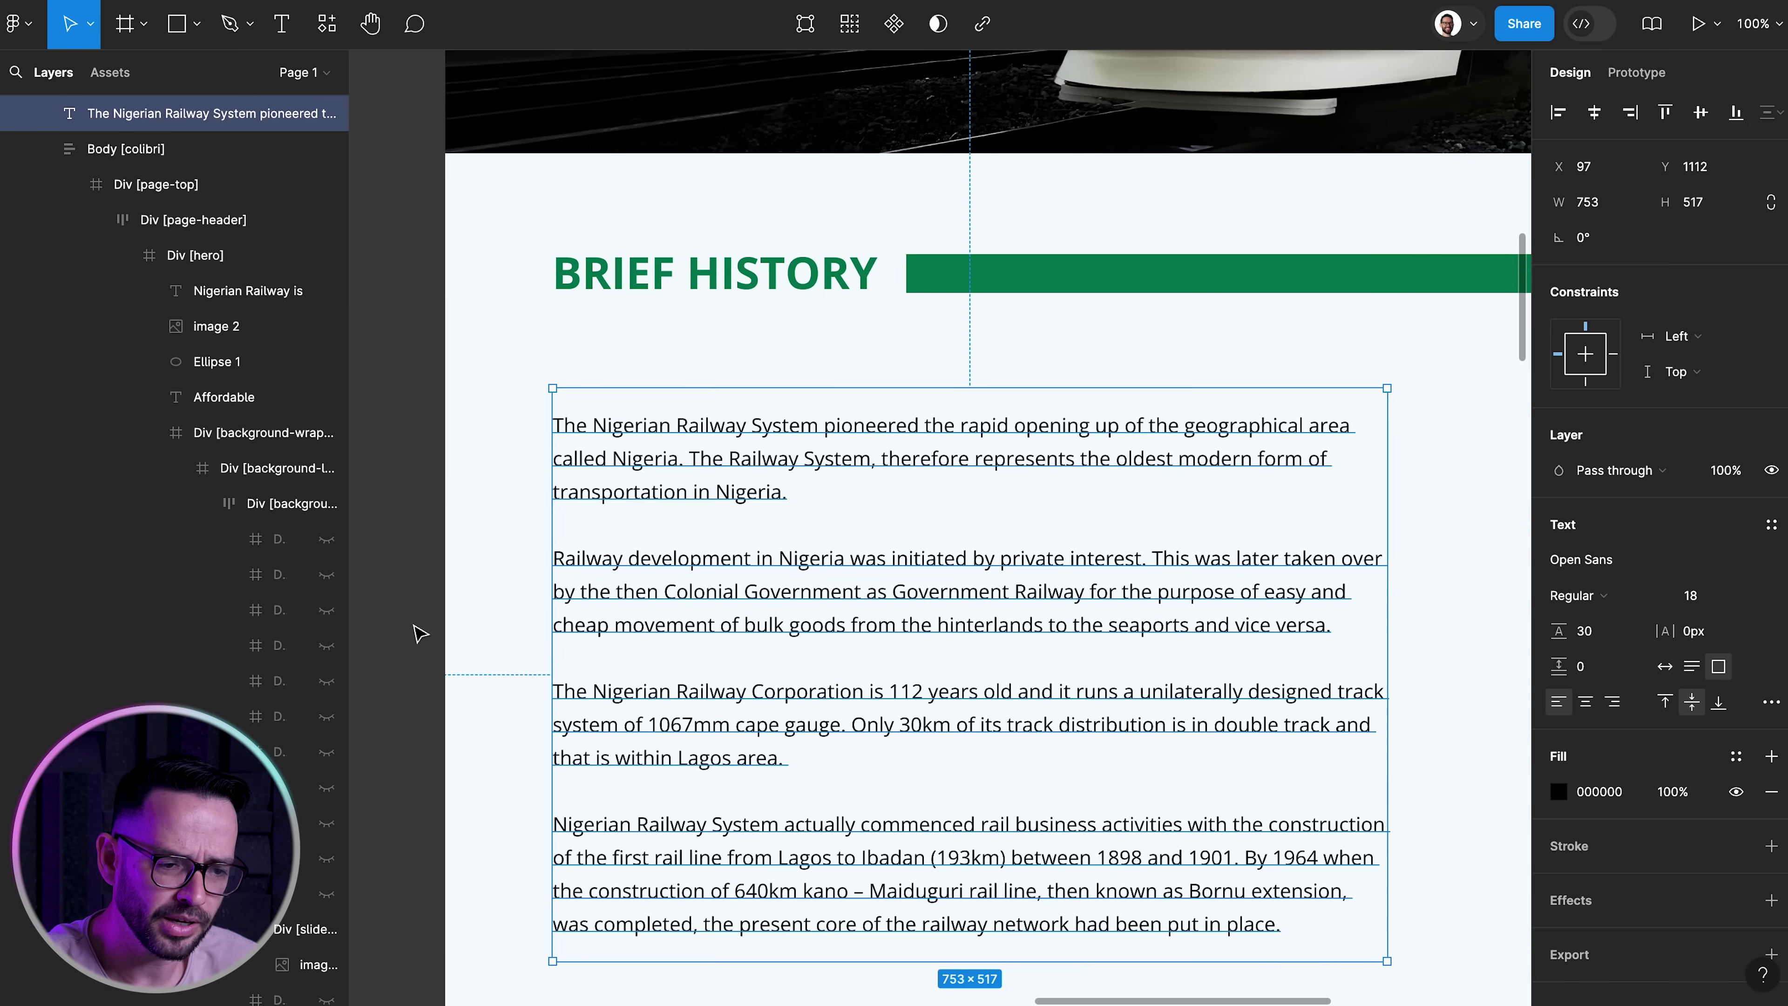
Narrow the Brief History text box to about 719 and move it up closer to its heading
scroll(598, 519, down, 3)
drag(598, 519, 604, 487)
scroll(605, 486, right, 4)
drag(1051, 563, 1012, 563)
scroll(764, 558, up, 3)
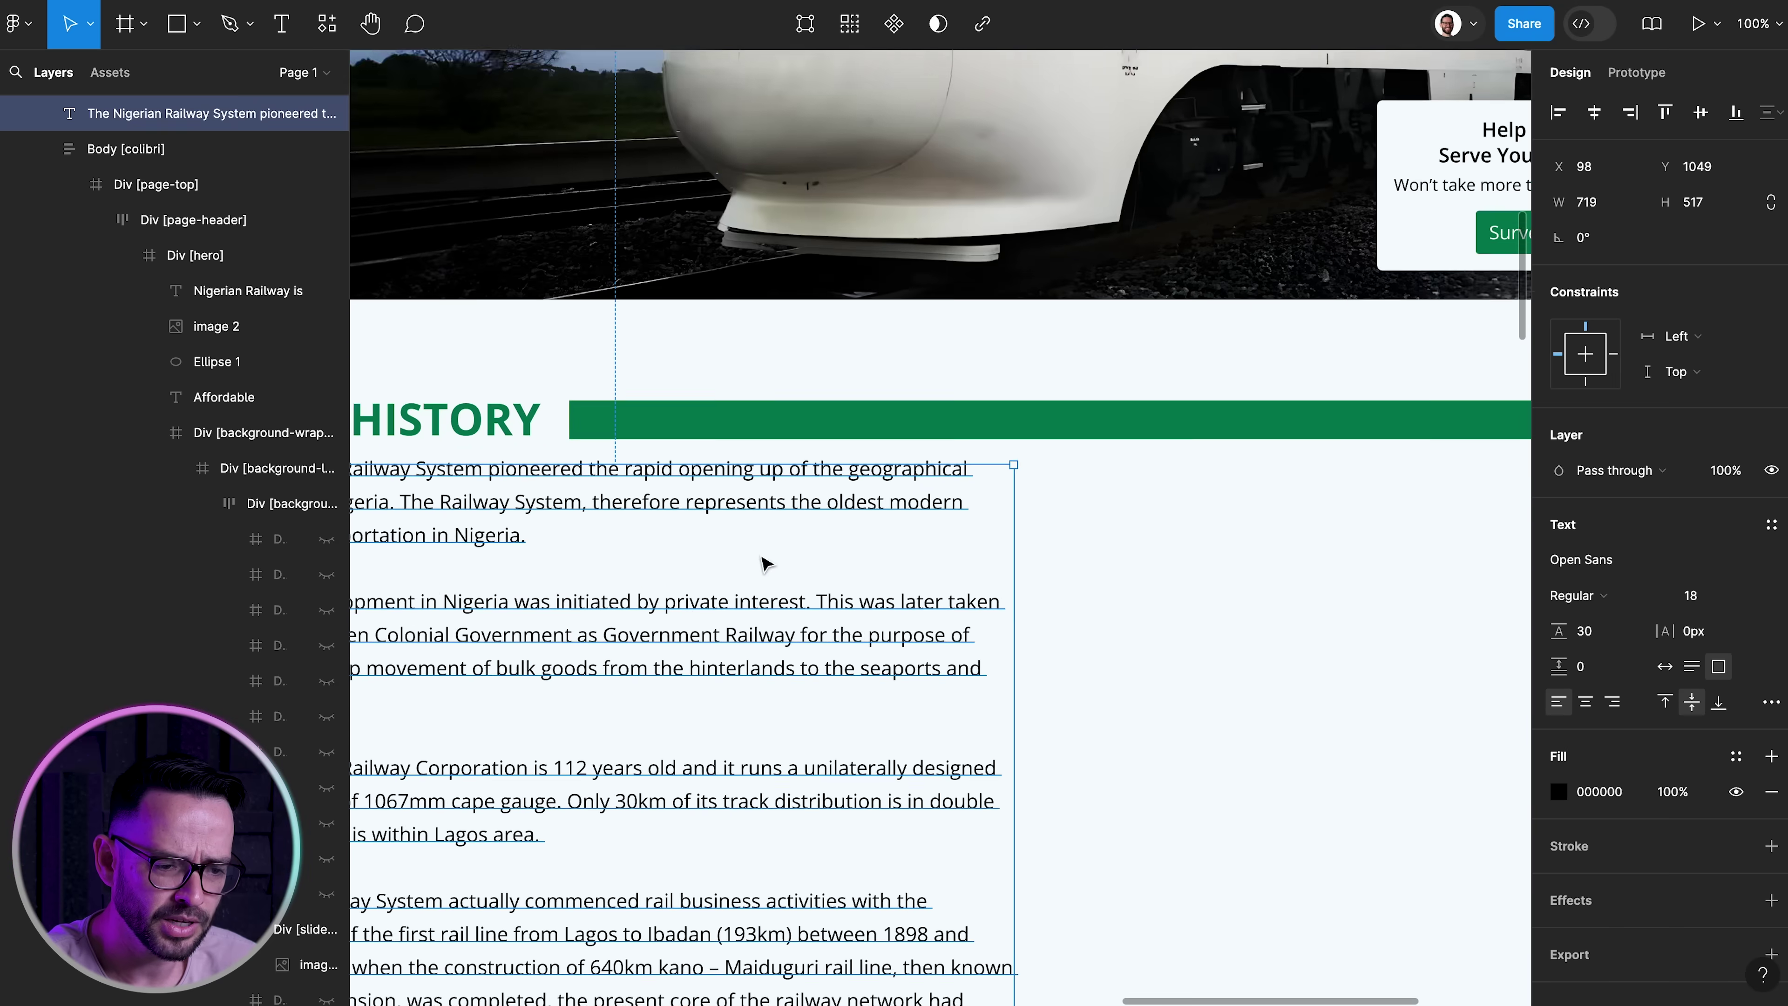
key(ctrl+minus)
drag(716, 442, 705, 464)
key(ctrl+plus)
scroll(708, 470, up, 2)
scroll(709, 470, left, 1)
click(411, 375)
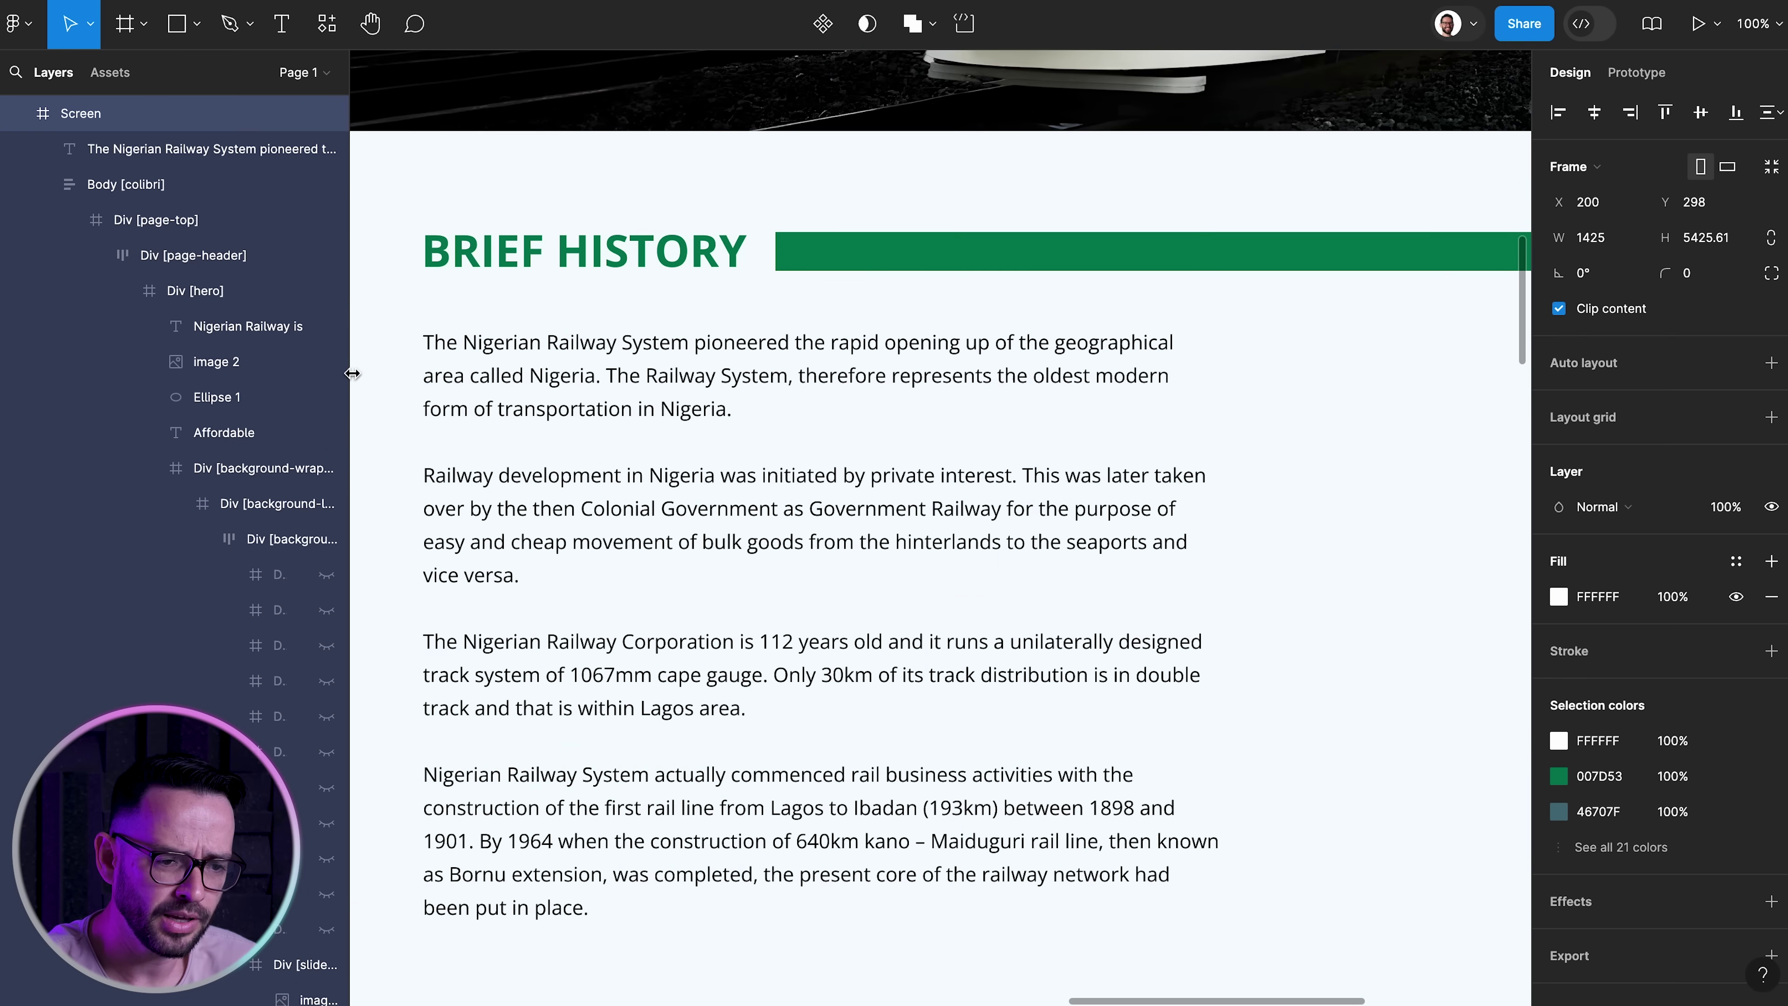
Switch to the browser and look through Wikipedia's Rail transport in Nigeria article for historic railway pictures
scroll(634, 718, down, 3)
double_click(466, 427)
drag(467, 427, 734, 428)
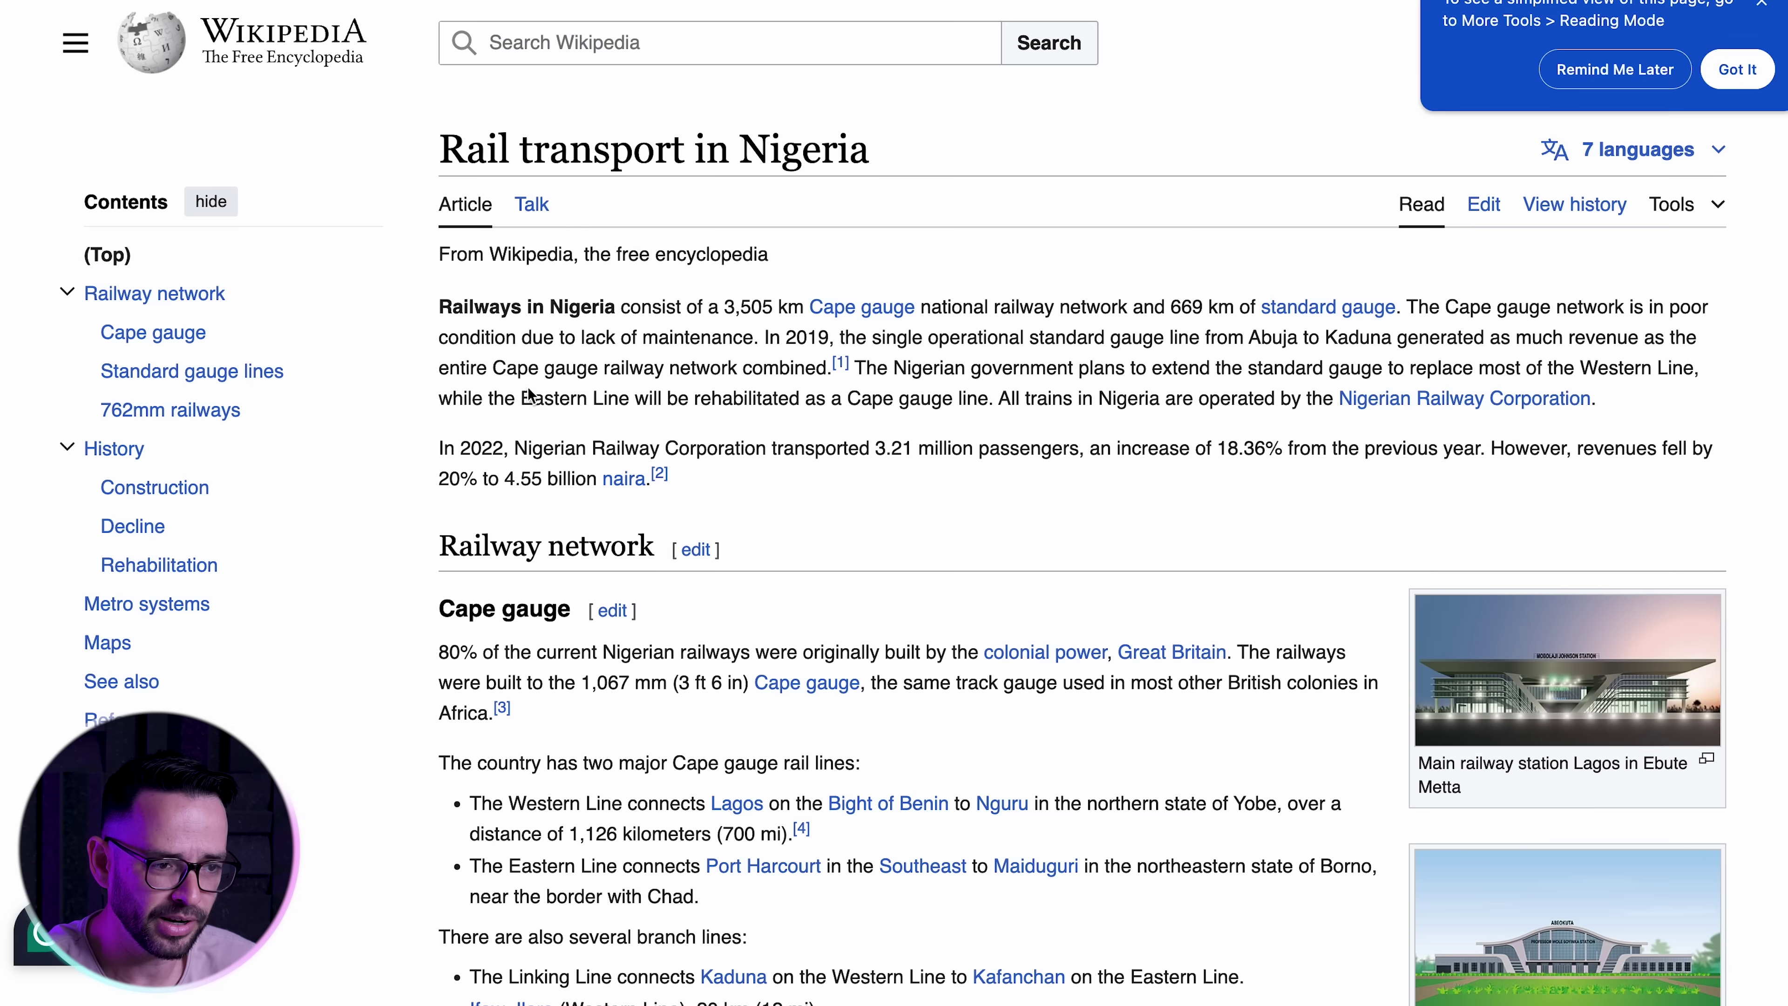
scroll(465, 282, down, 20)
scroll(465, 282, up, 1)
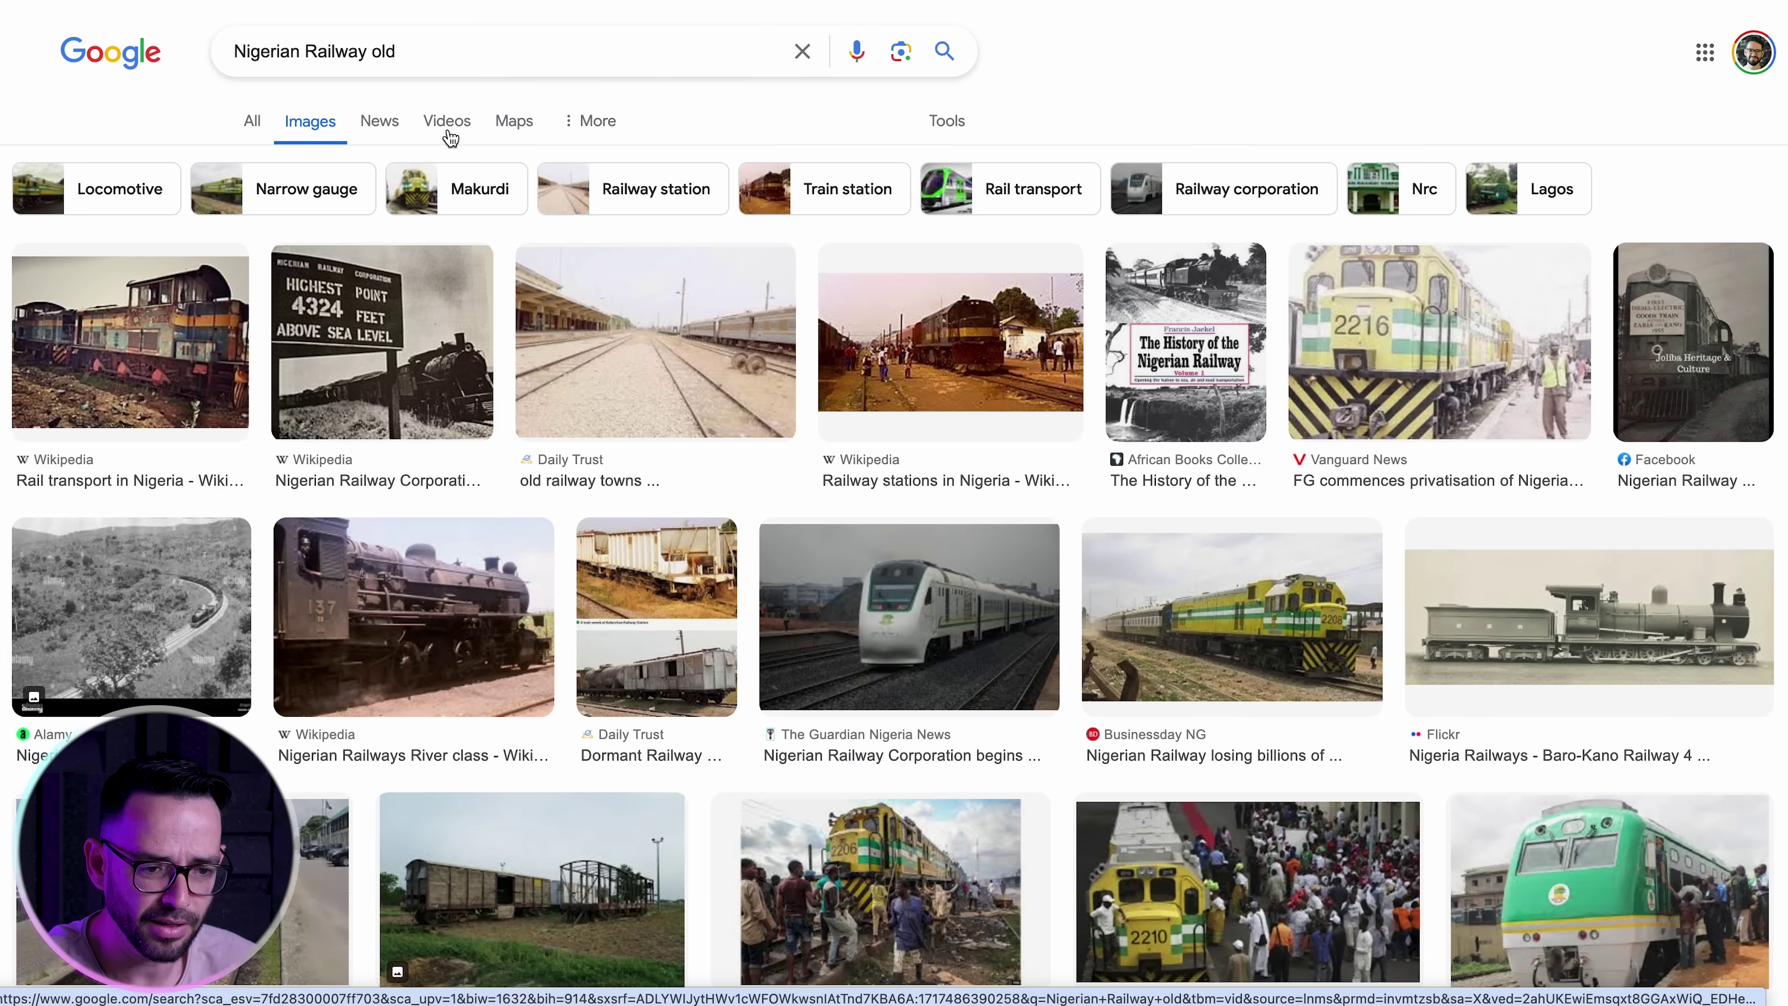
Search Google Images for "Nigerian Railway old" and "Nigerian Railway historic", and copy the black-and-white steam train photo from Railway Wonders of the World
scroll(428, 322, down, 15)
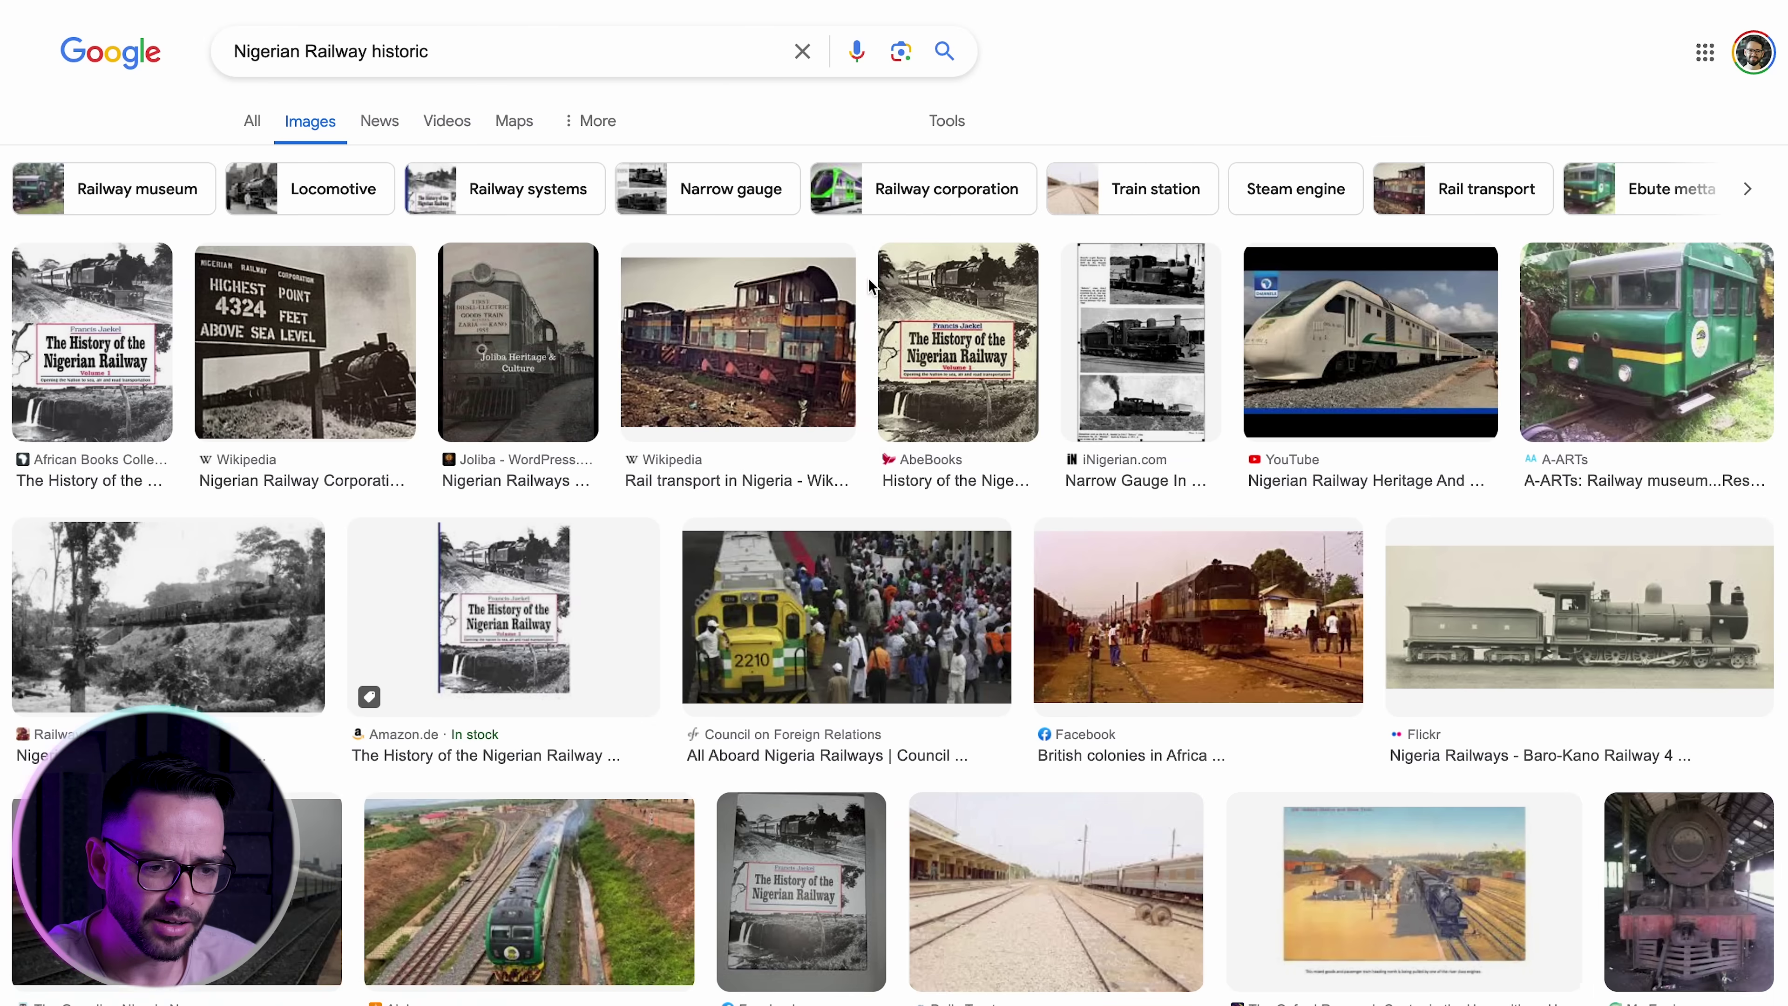
scroll(186, 368, down, 3)
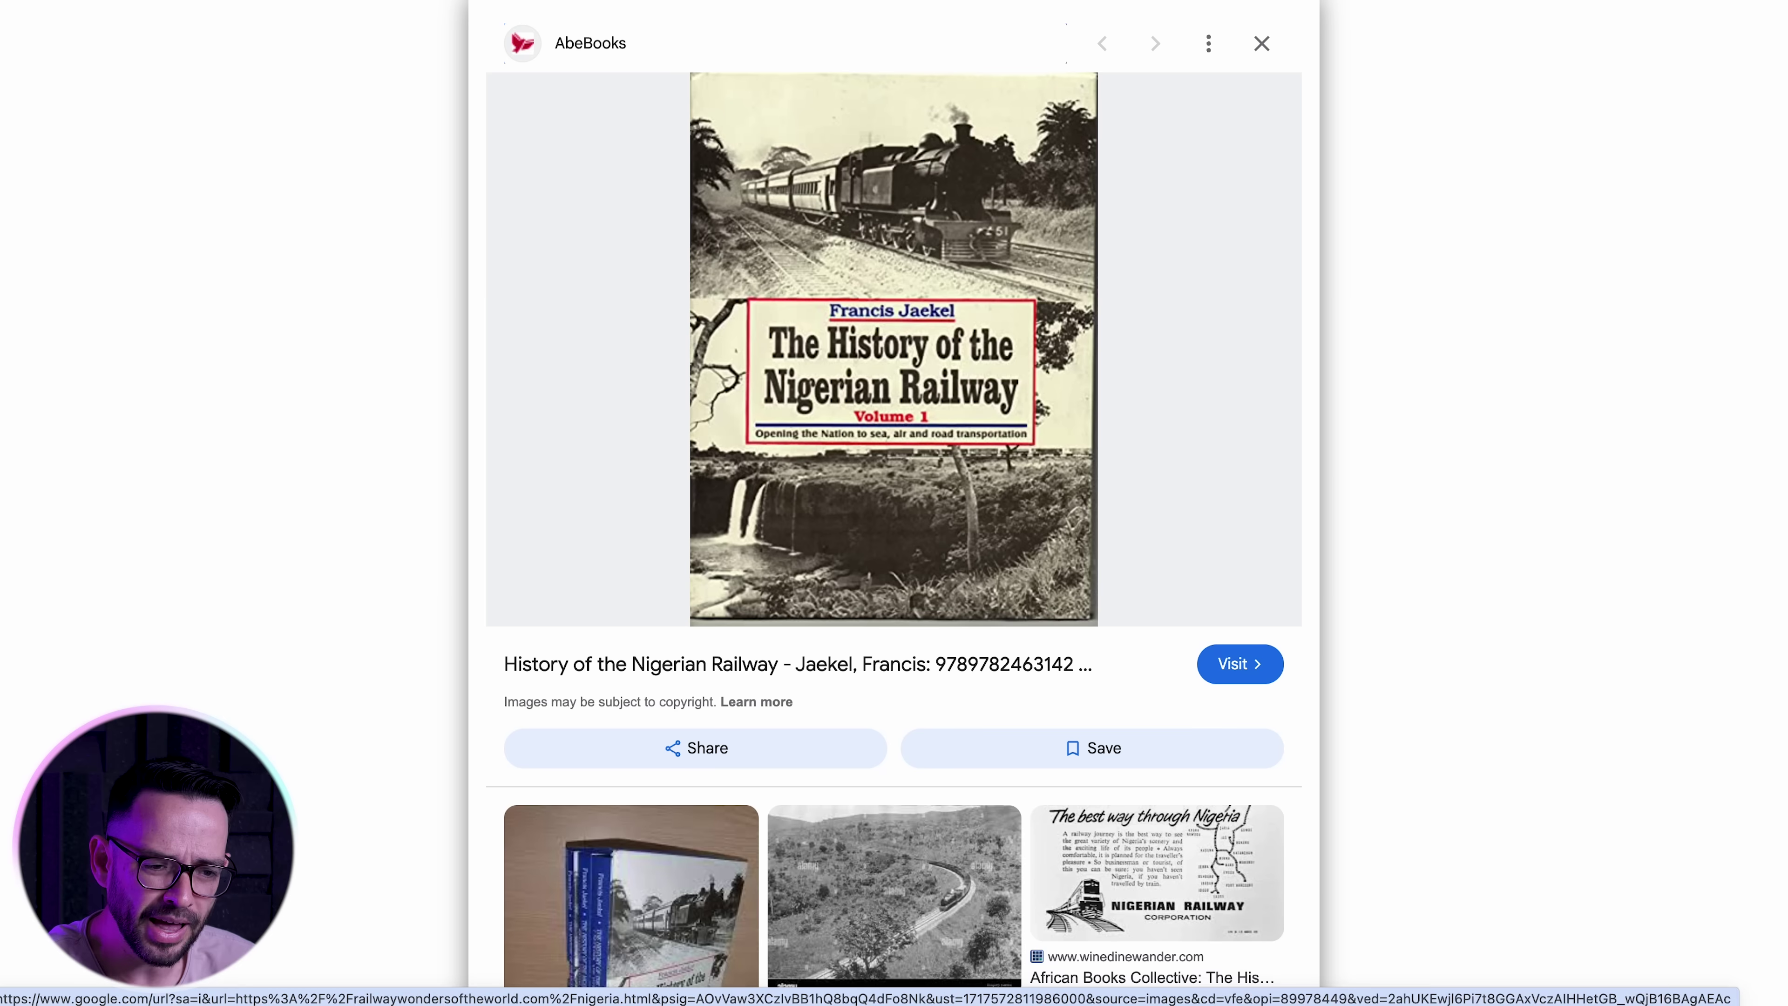
right_click(820, 240)
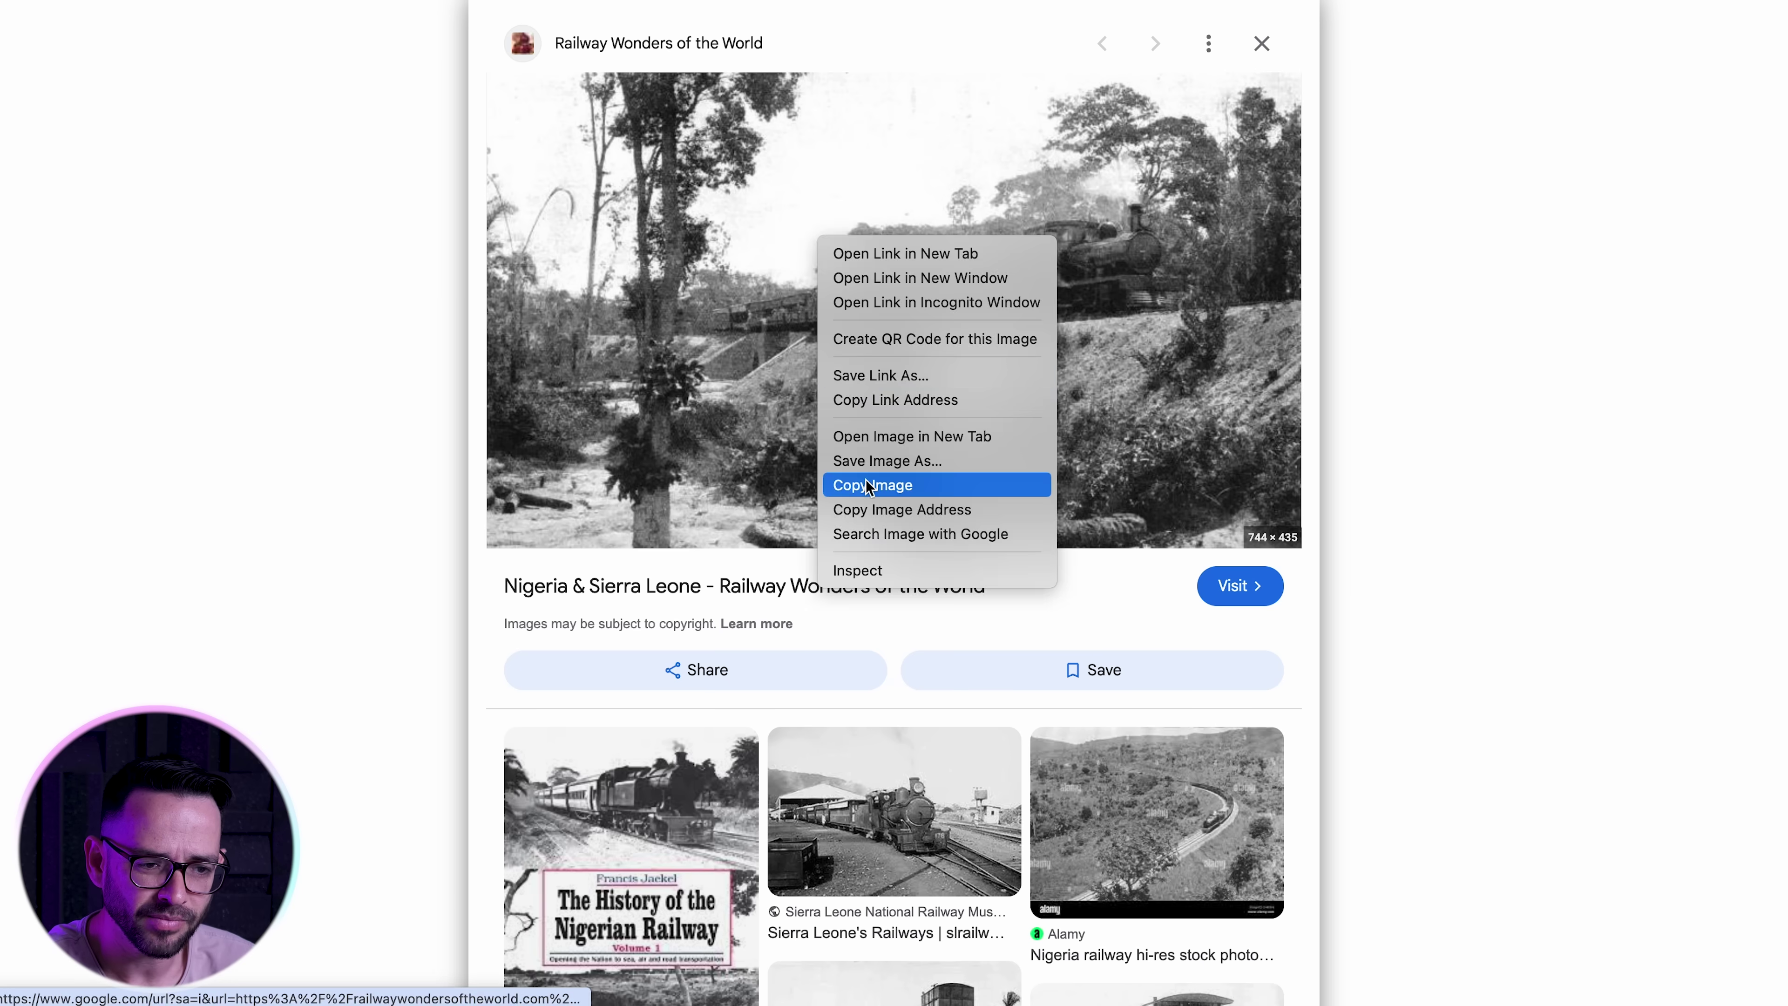
click(871, 487)
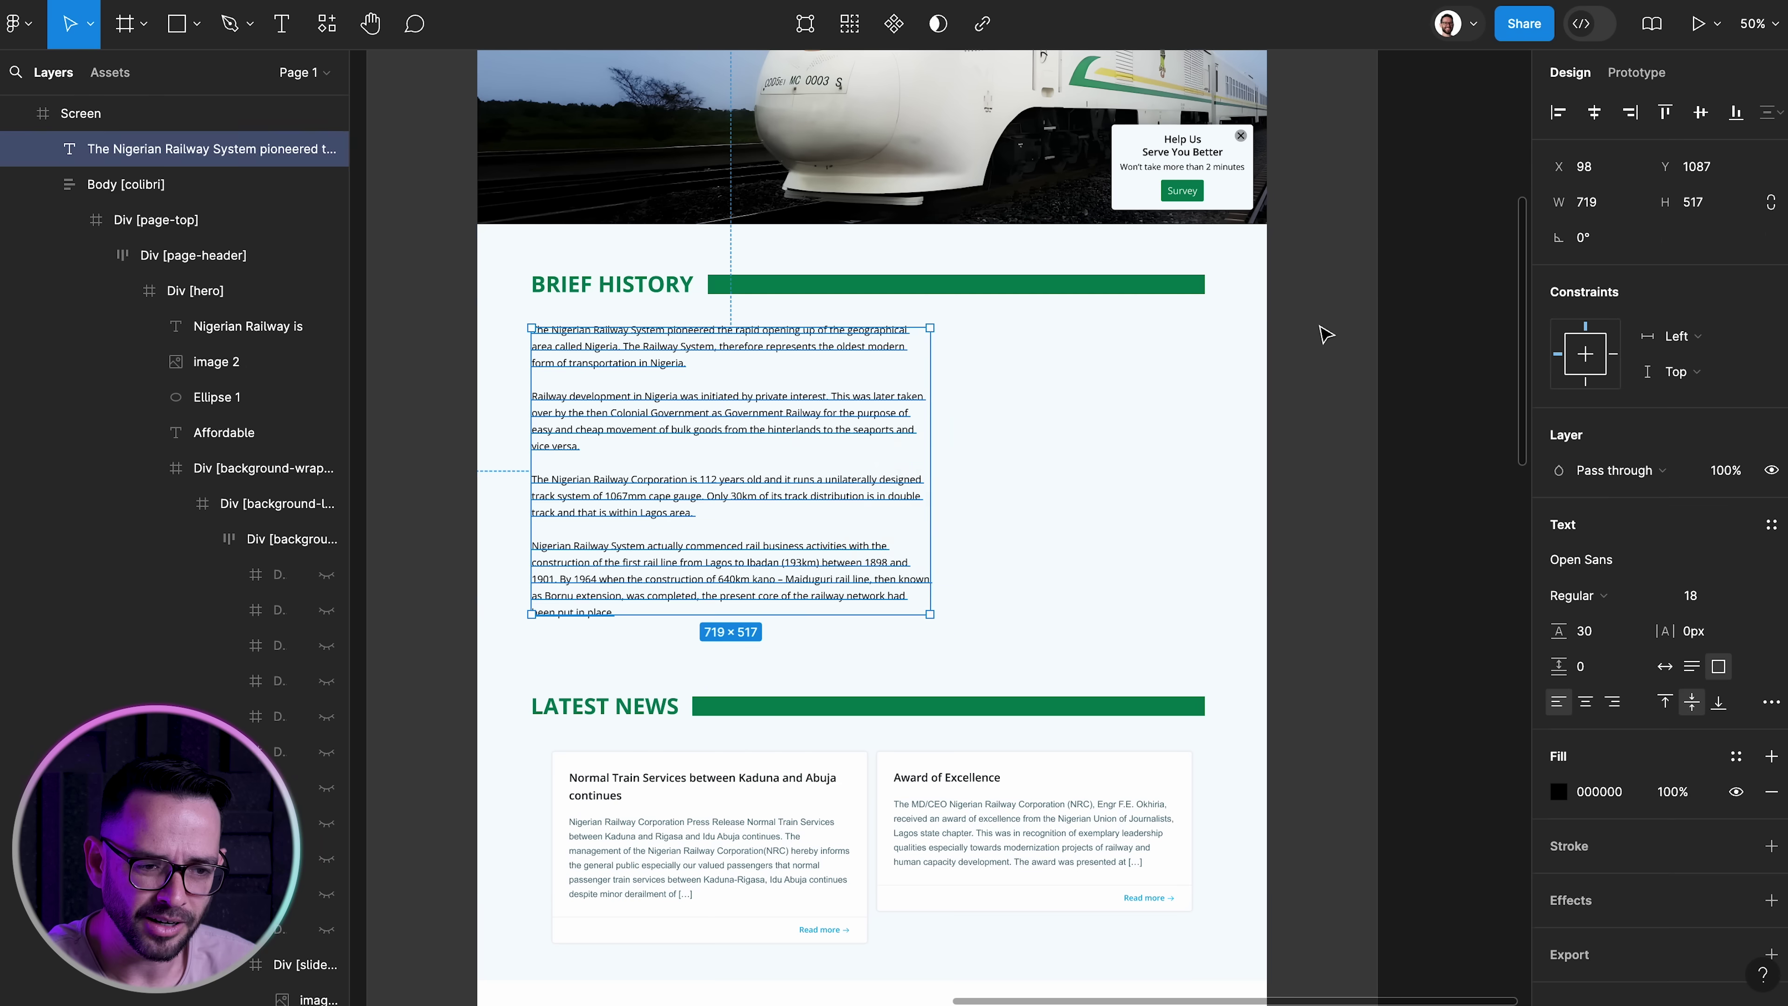
In Figma, paste the steam train photo beside the Brief History text and size it to about 464 × 271 under the green bar
key(super+v)
drag(1065, 443, 654, 388)
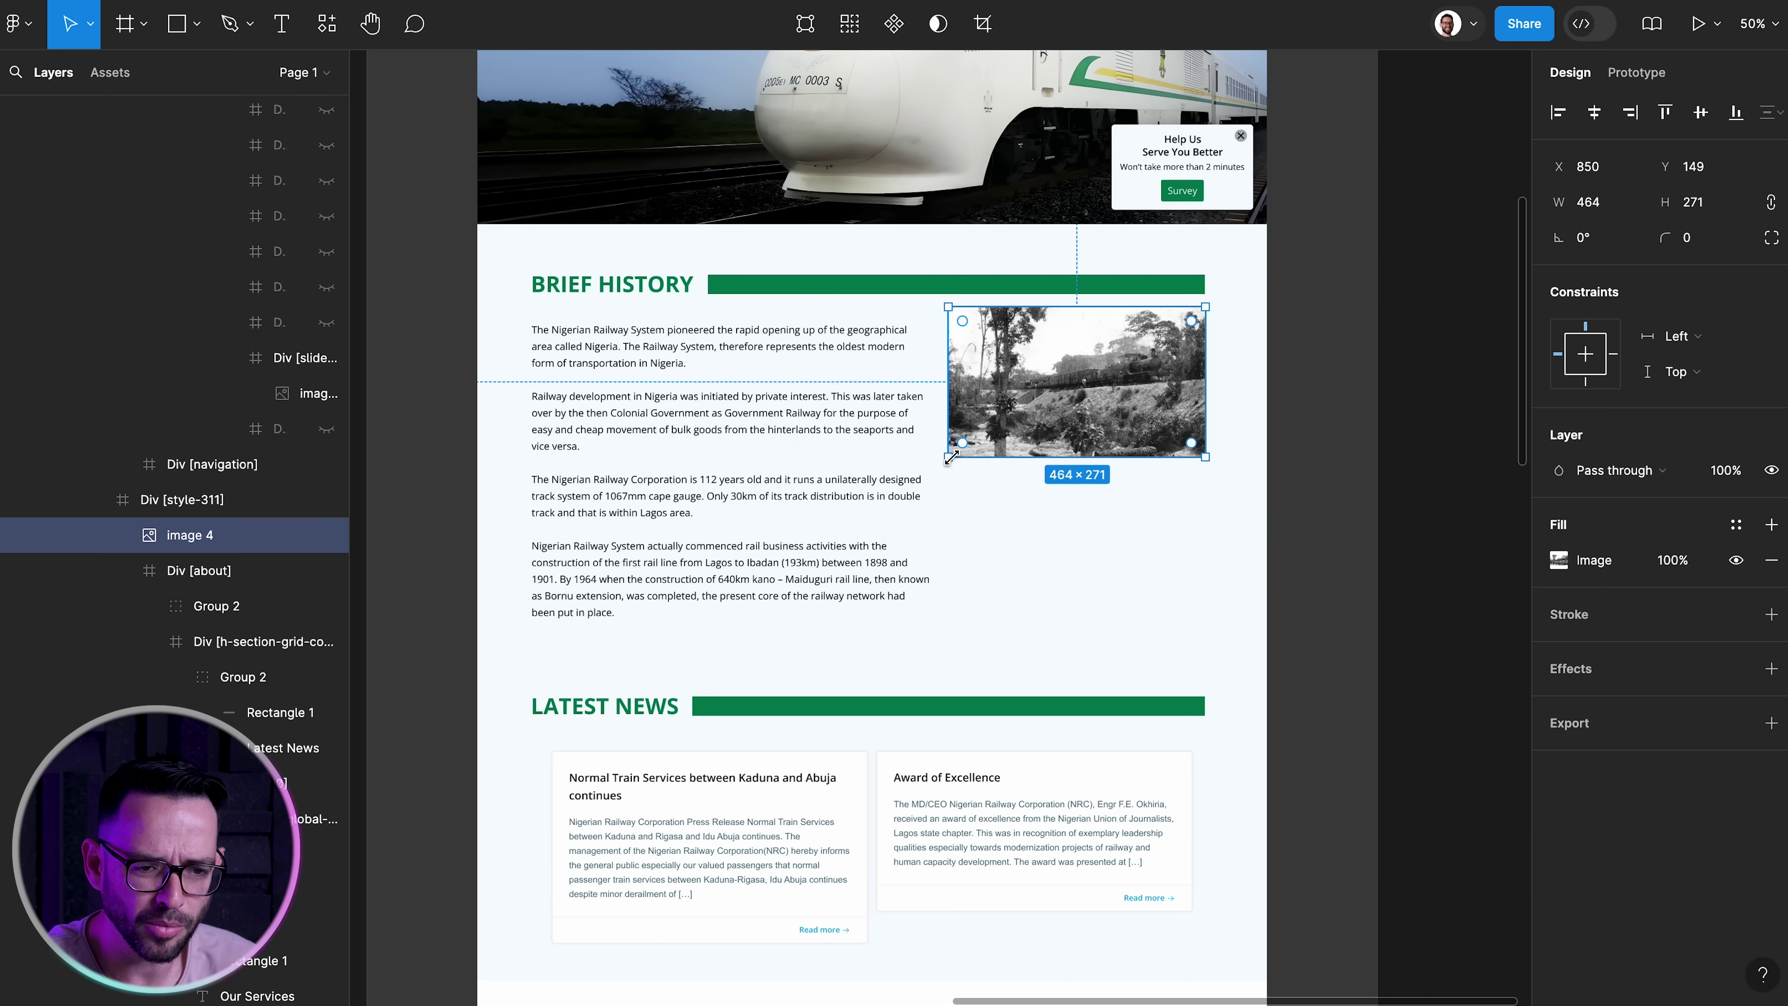
scroll(1126, 396, up, 4)
Wrap the steam train photo in an auto layout frame with 5 horizontal and vertical padding and a white fill
right_click(156, 540)
click(233, 520)
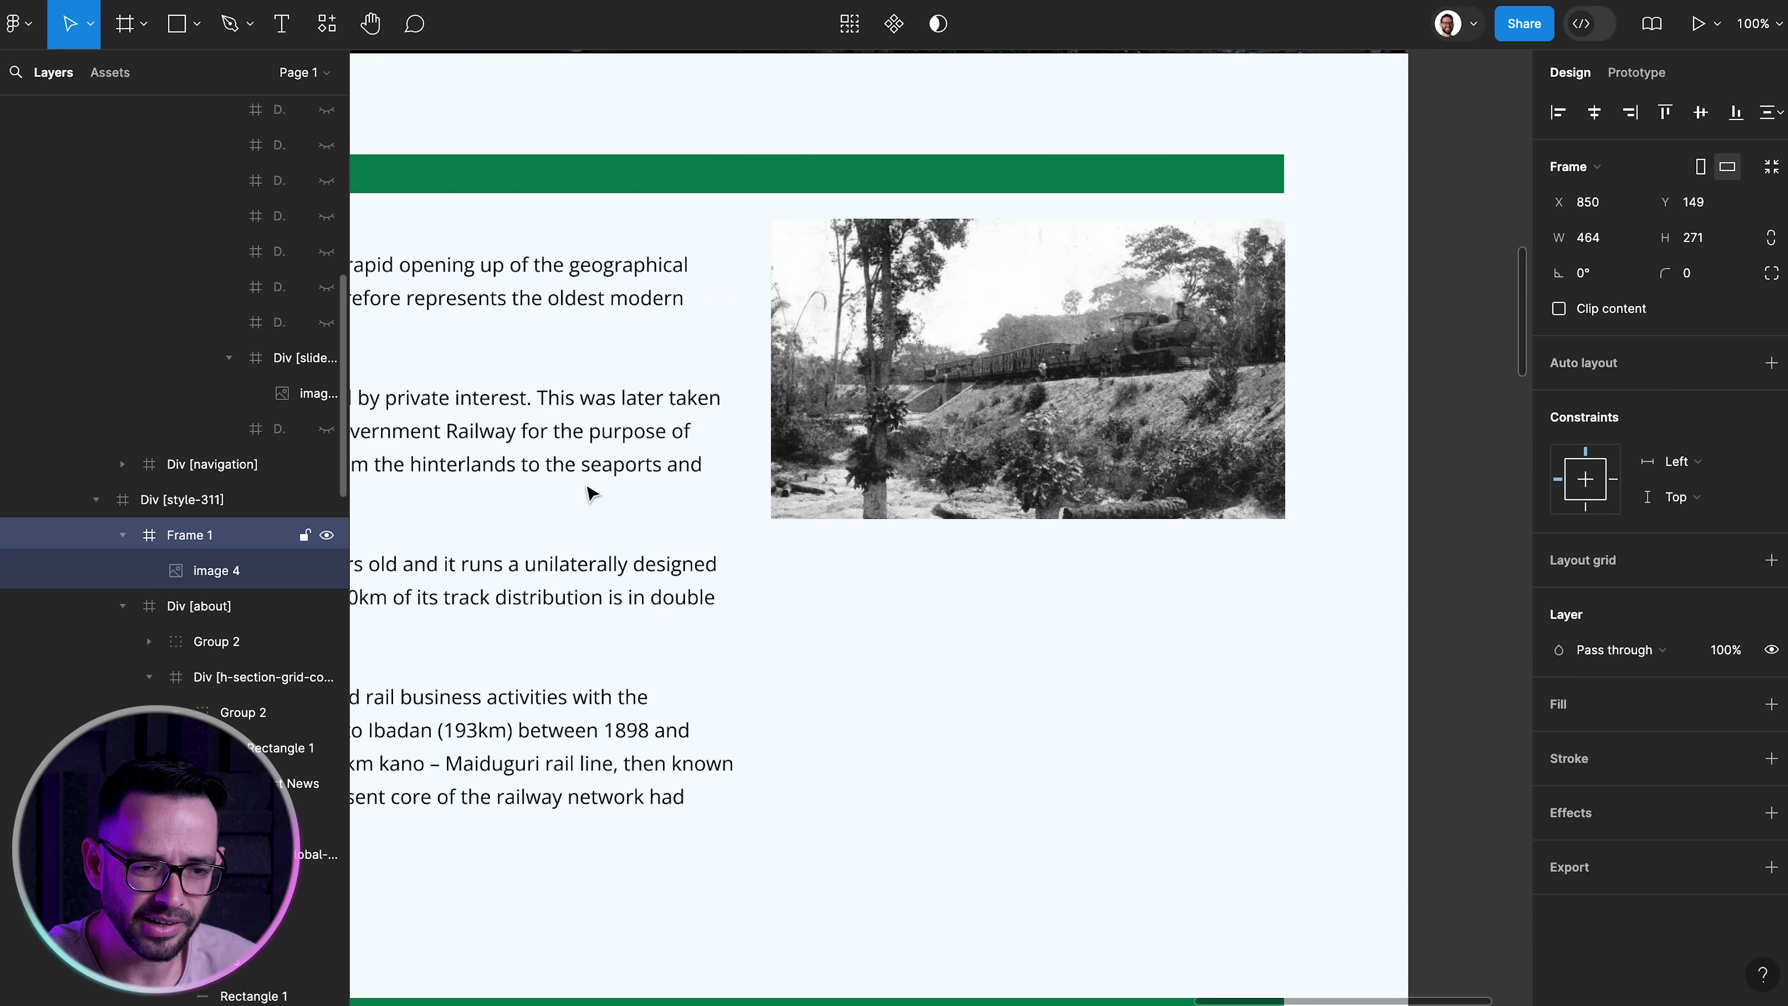
click(1772, 363)
click(1580, 514)
text(5)
key(Tab)
text(5)
click(1771, 763)
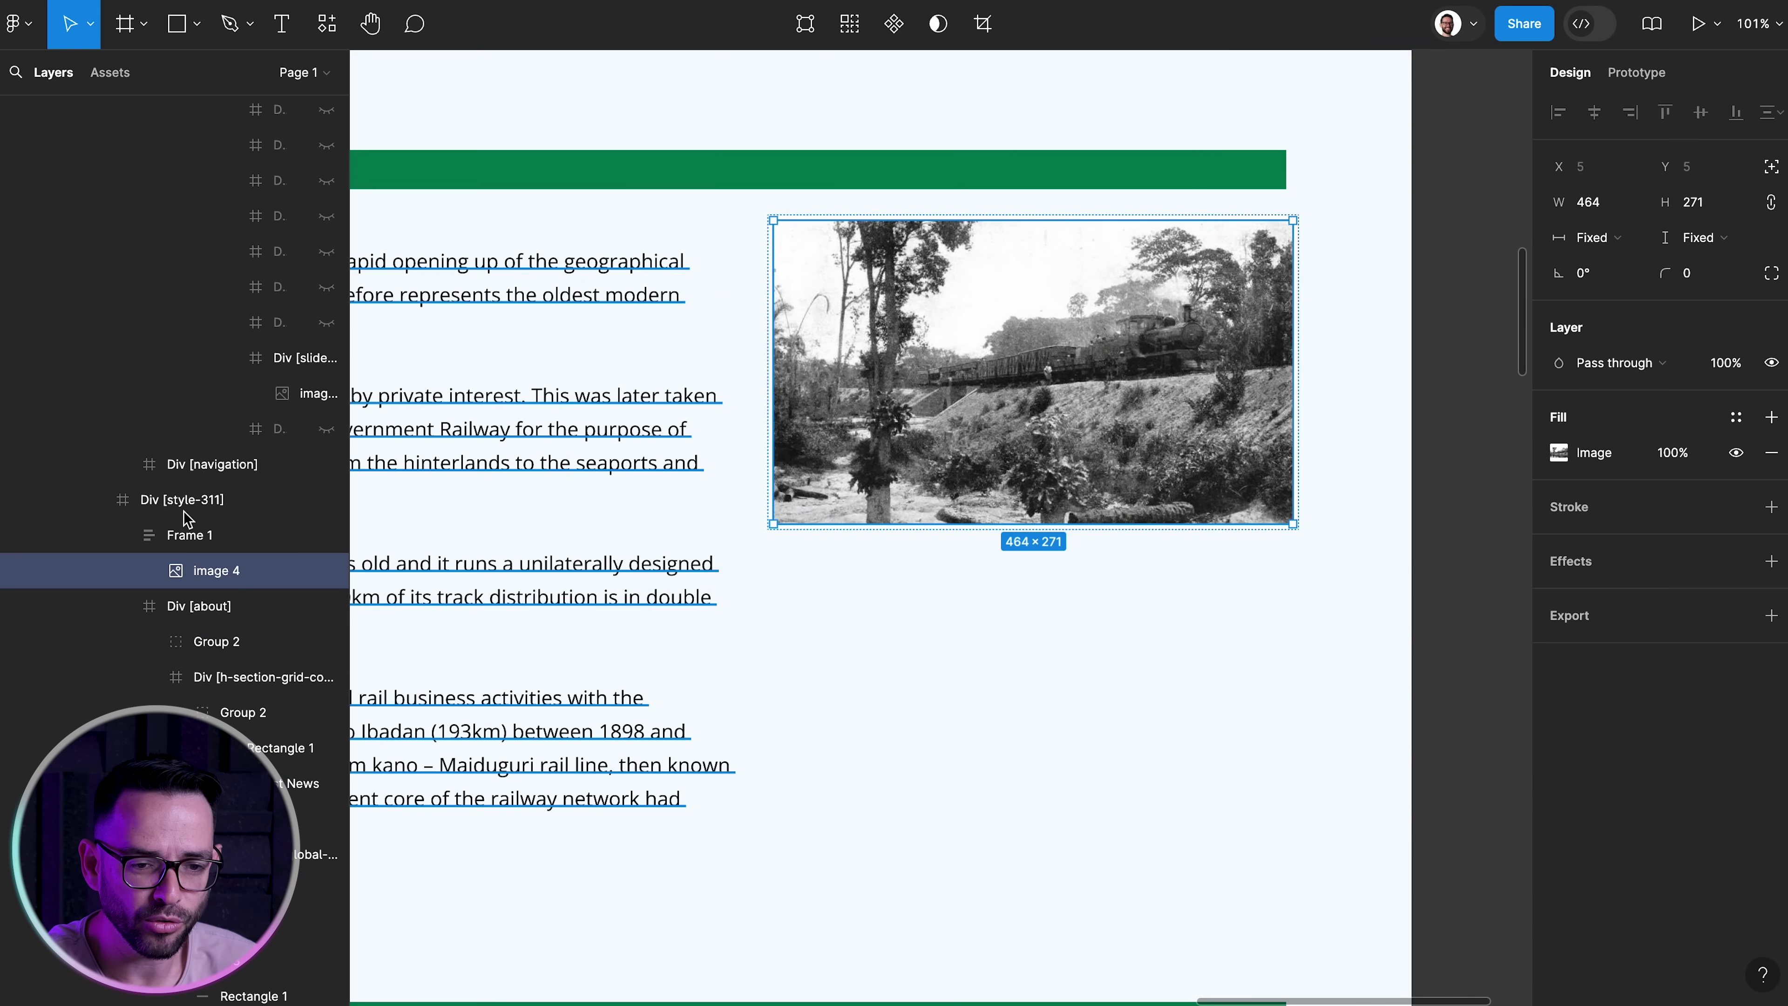
Scale the framed steam train photo down to about 457 wide so it lines up with the end of the green bar
click(190, 535)
drag(768, 526, 770, 514)
scroll(769, 516, down, 3)
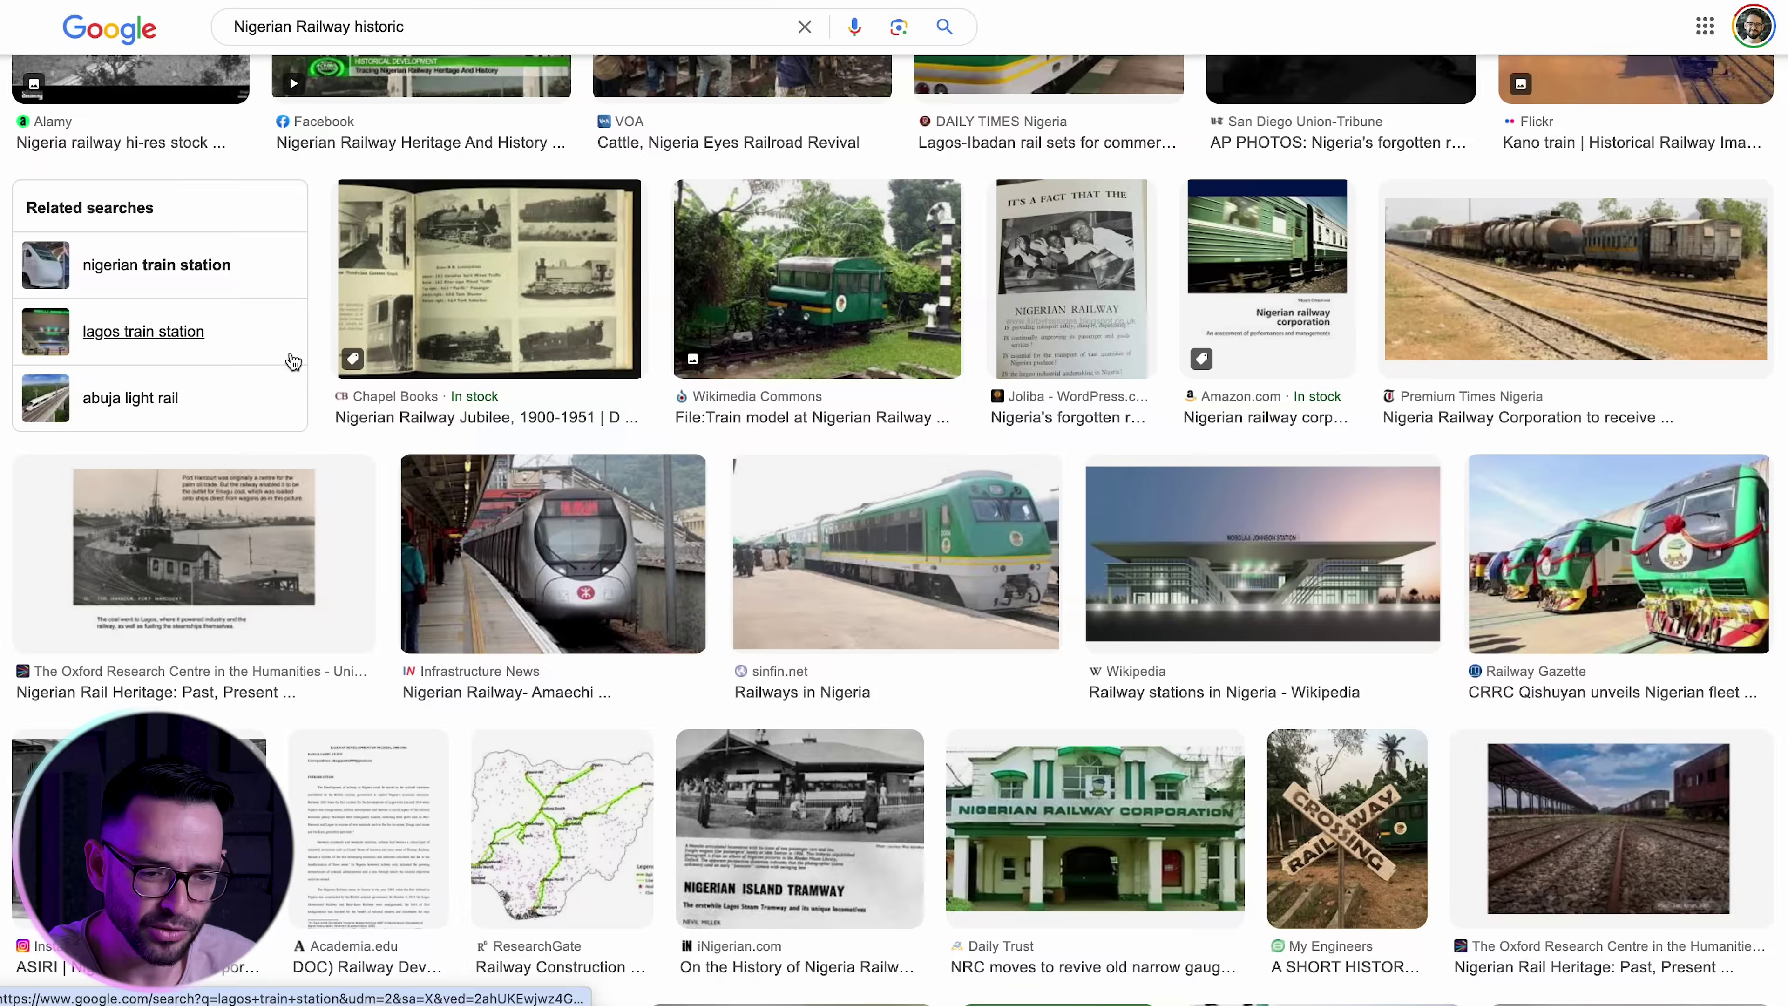
Copy the green train photo from the Google Images results and place it in a matching frame directly below the steam train photo
click(798, 359)
right_click(1443, 352)
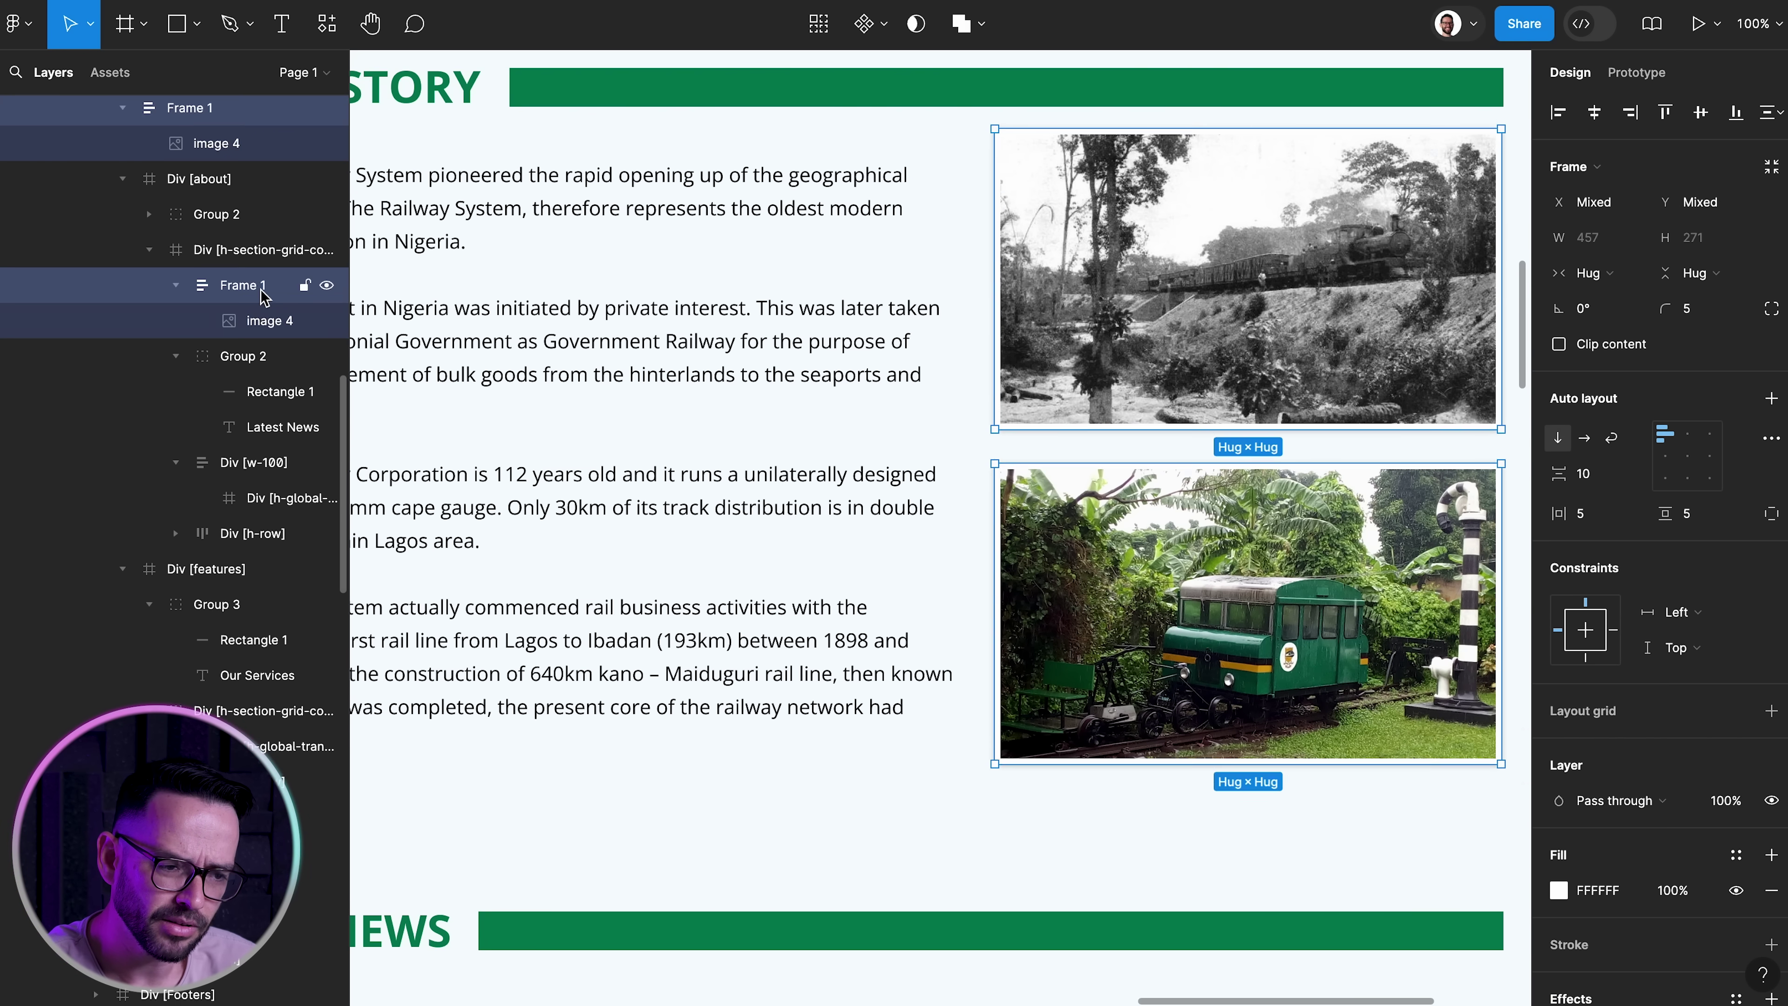
Nudge both framed photos down together beside the Brief History text
key(shift+Down)
key(shift+Down)
key(shift+Down)
Take the two news cards out of their auto layout row and align them with both ends of the Latest News heading
key(super+minus)
scroll(485, 594, down, 1)
click(485, 594)
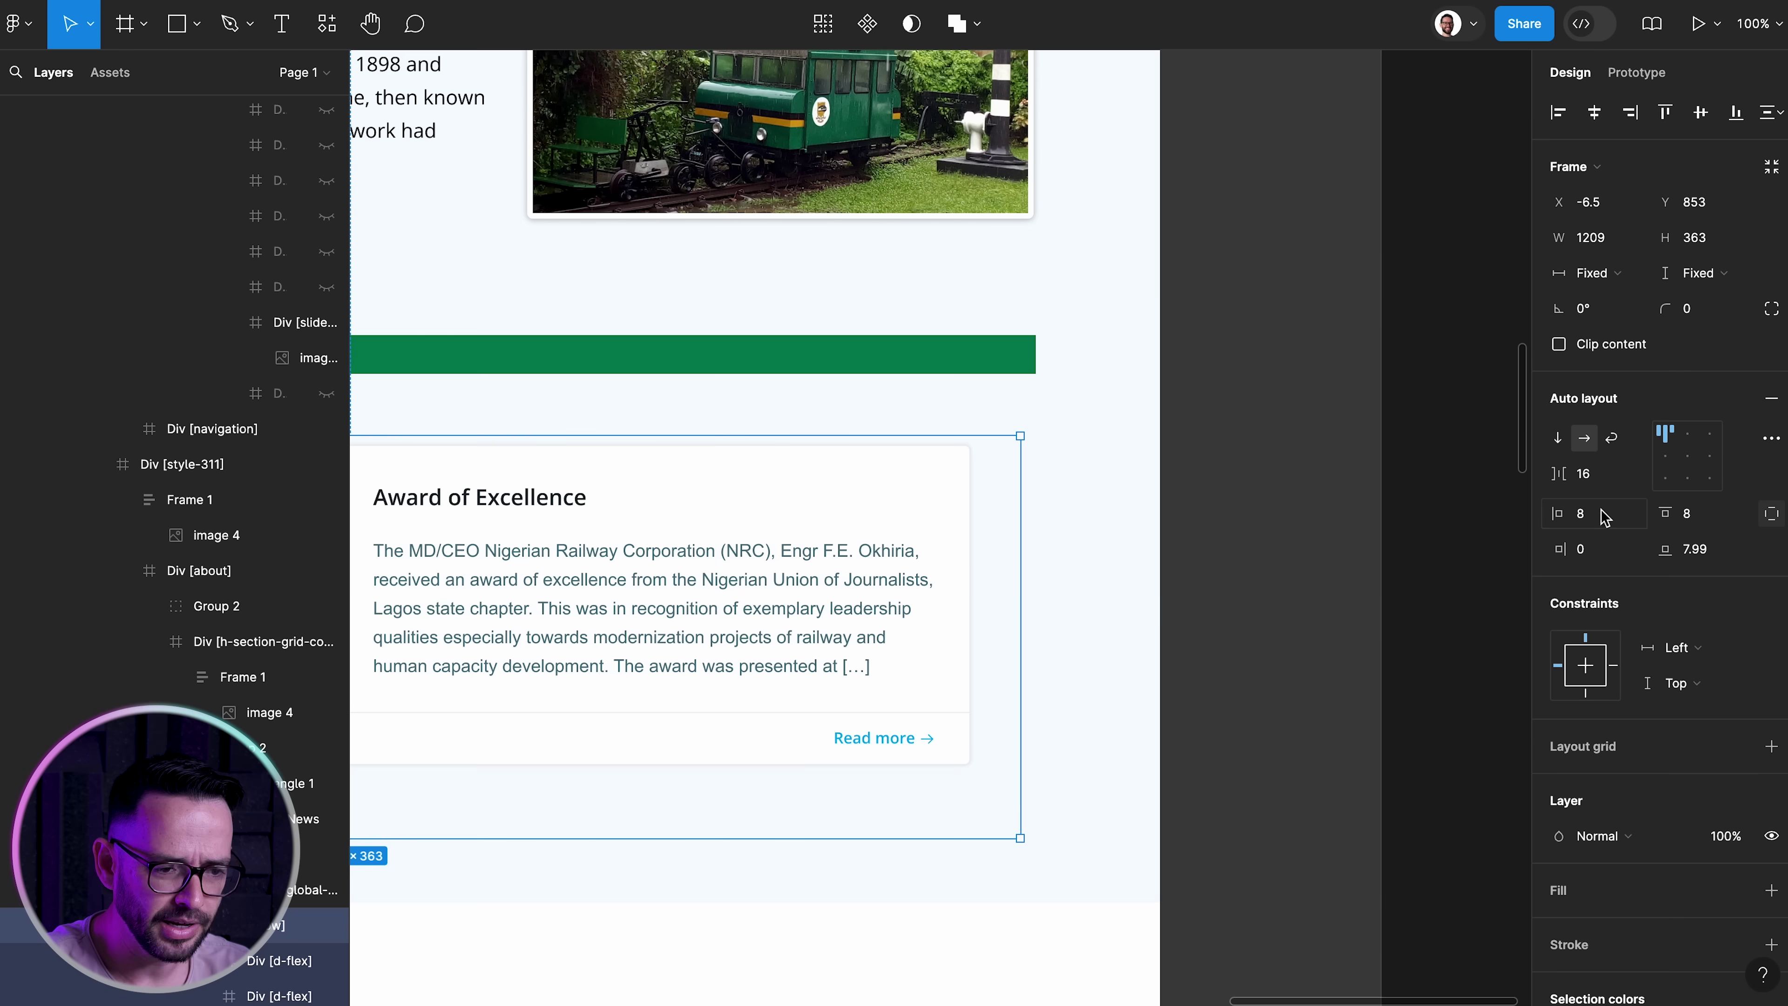
drag(1030, 574, 1037, 573)
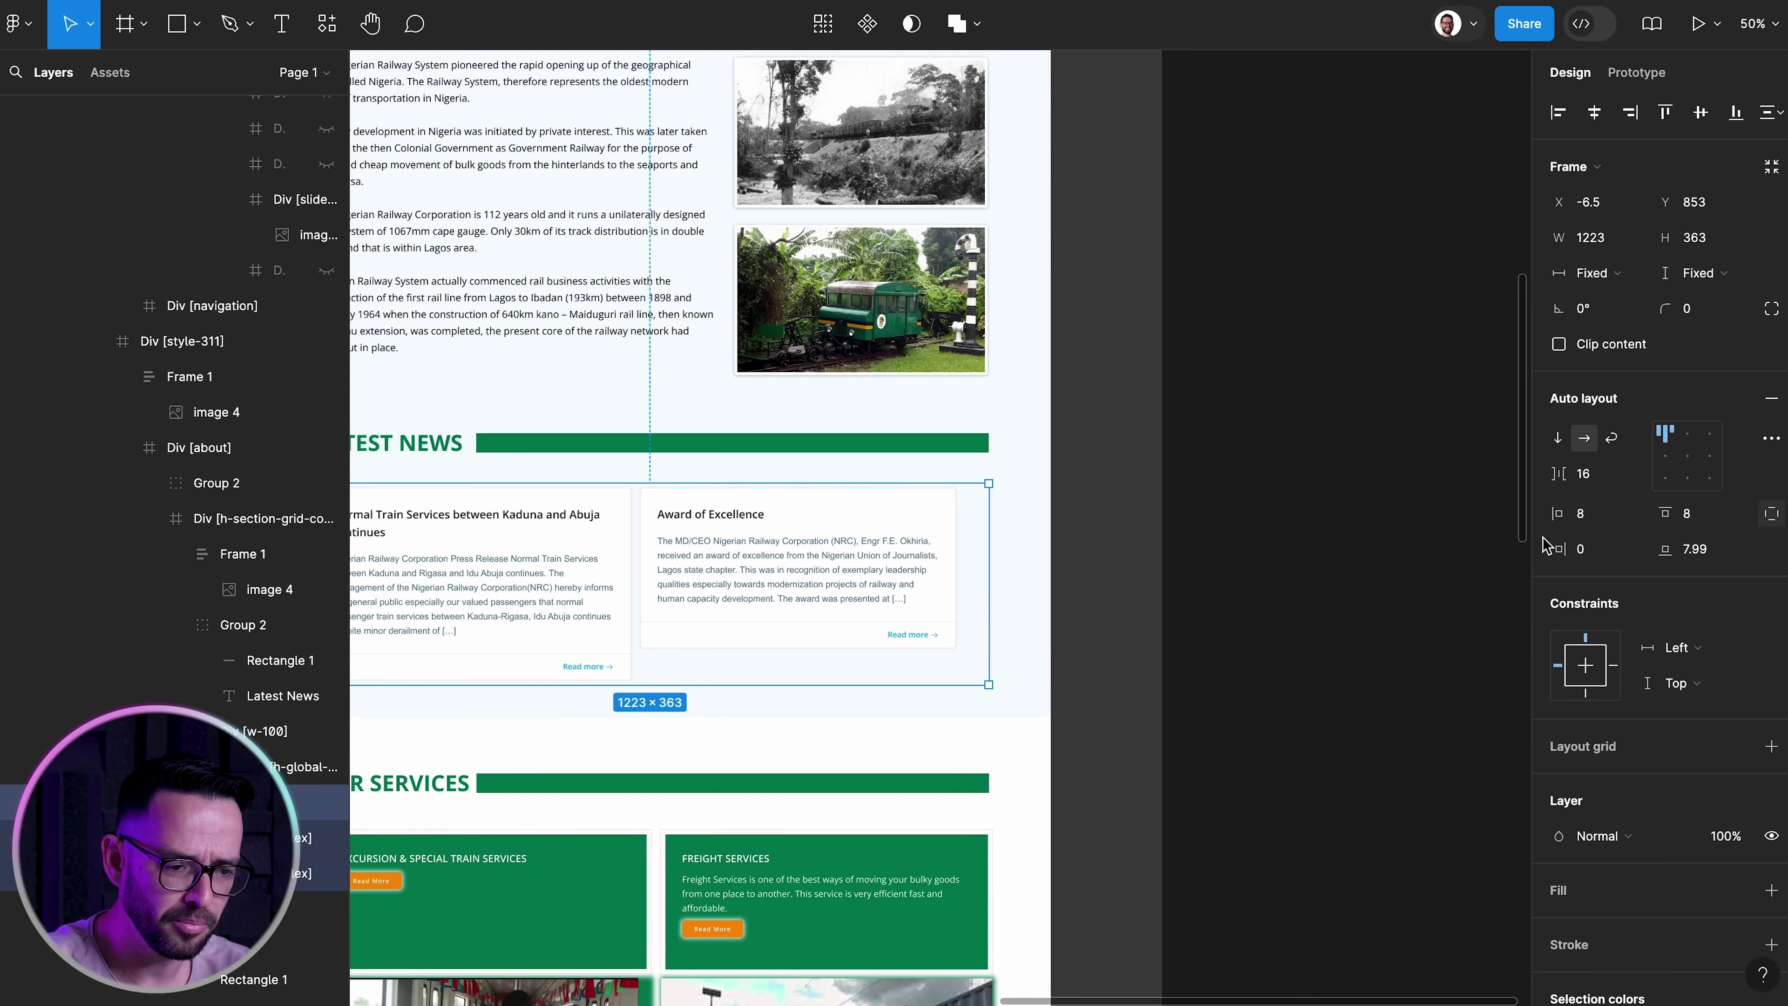
click(1559, 549)
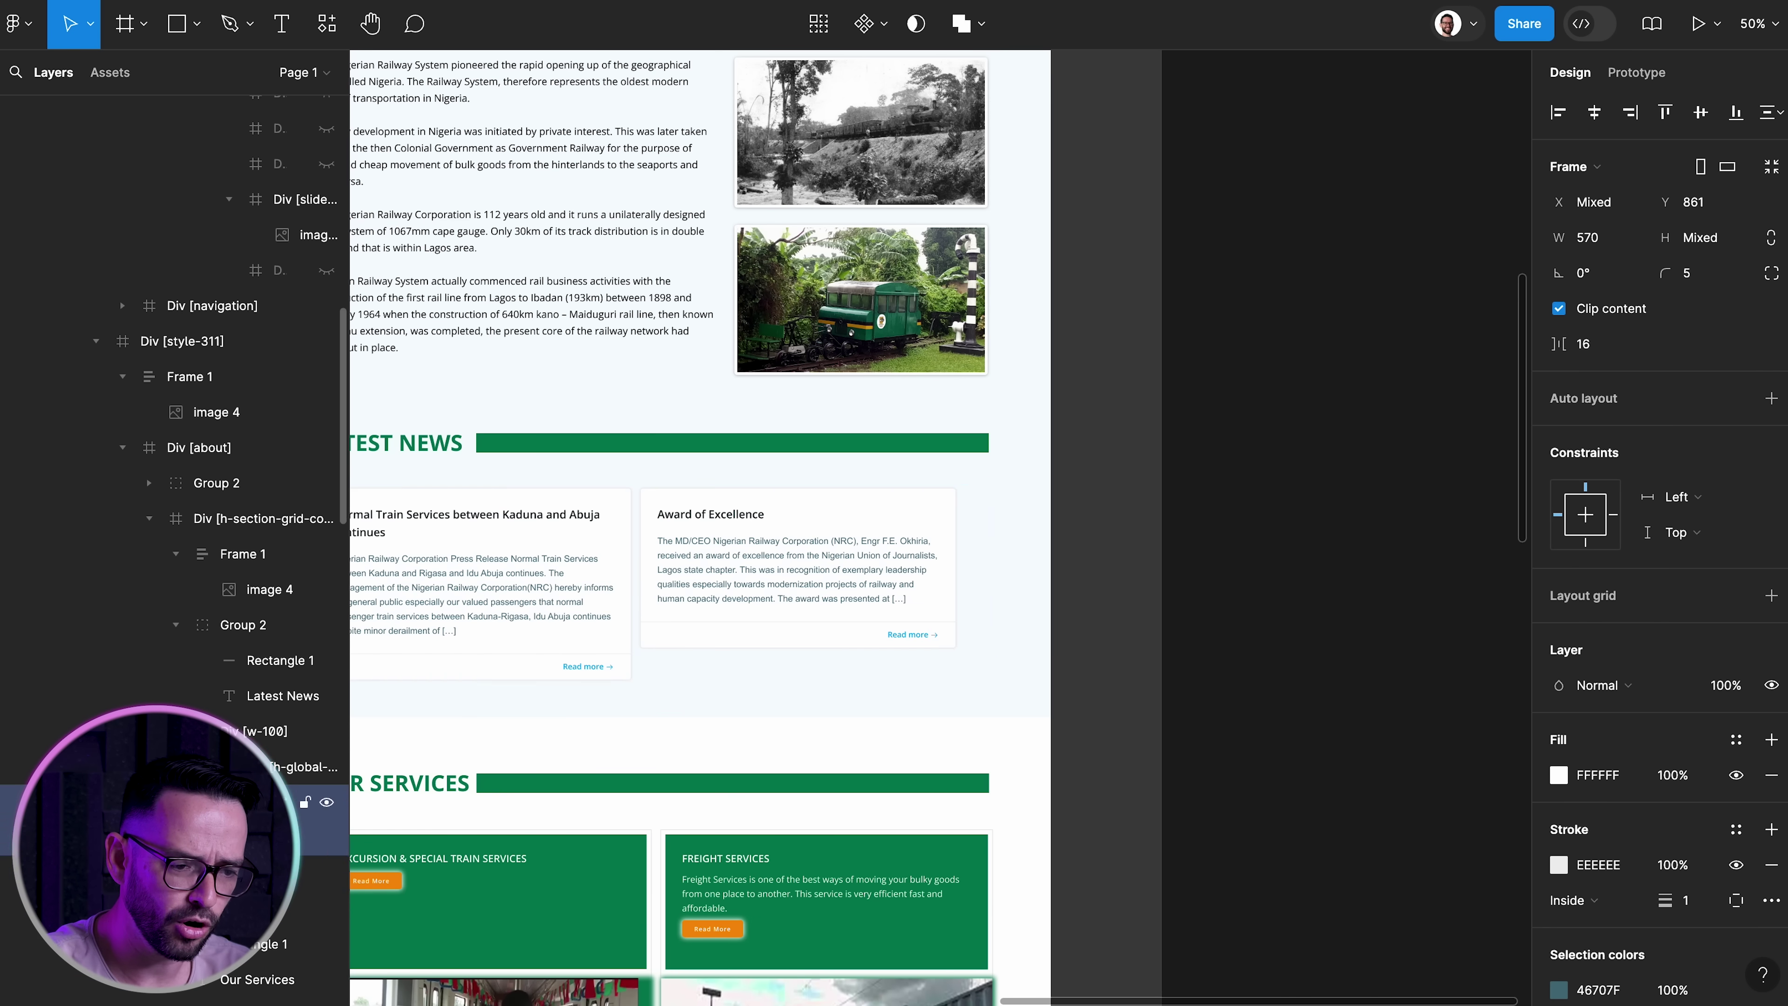
scroll(666, 586, left, 4)
click(667, 587)
Set both news card headlines to size 25 and narrow the first headline's text so it wraps inside its card
key(super+equal)
super+click(732, 499)
shift+super+click(1323, 499)
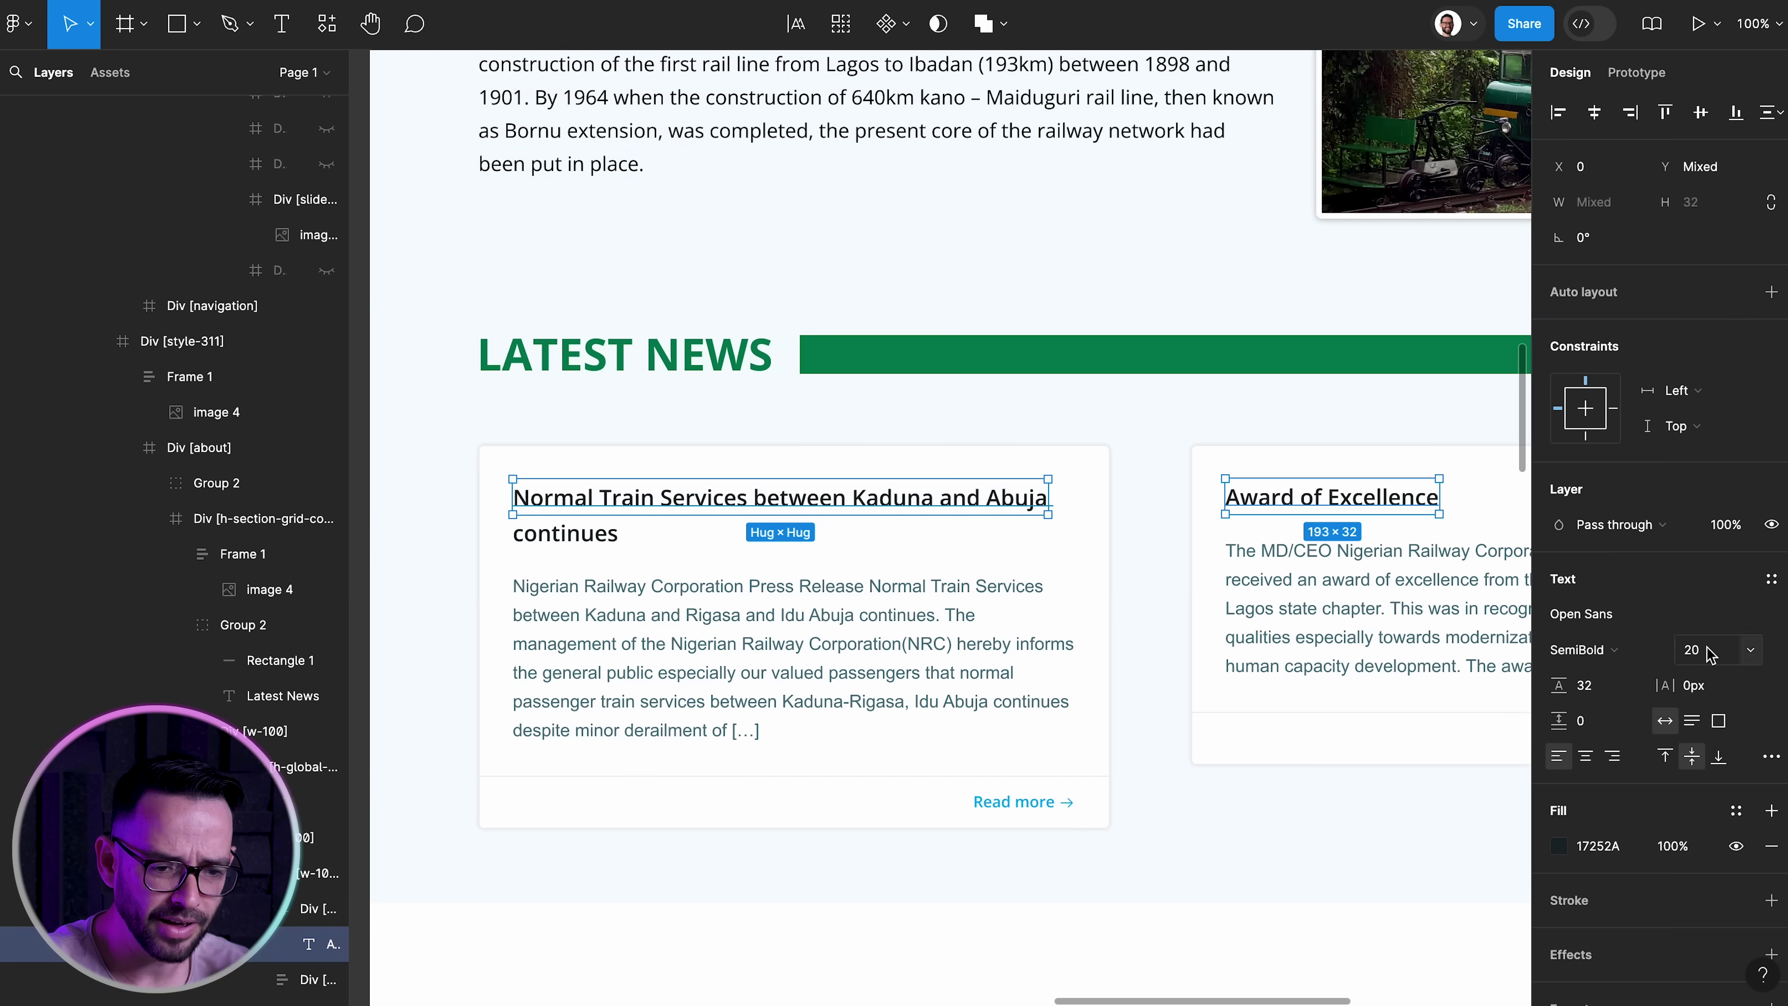
click(1697, 650)
text(25)
key(Return)
drag(1079, 503, 994, 503)
Extend the Award of Excellence card to a height of 347 to match the neighbouring news card
super+click(760, 648)
drag(830, 768, 830, 834)
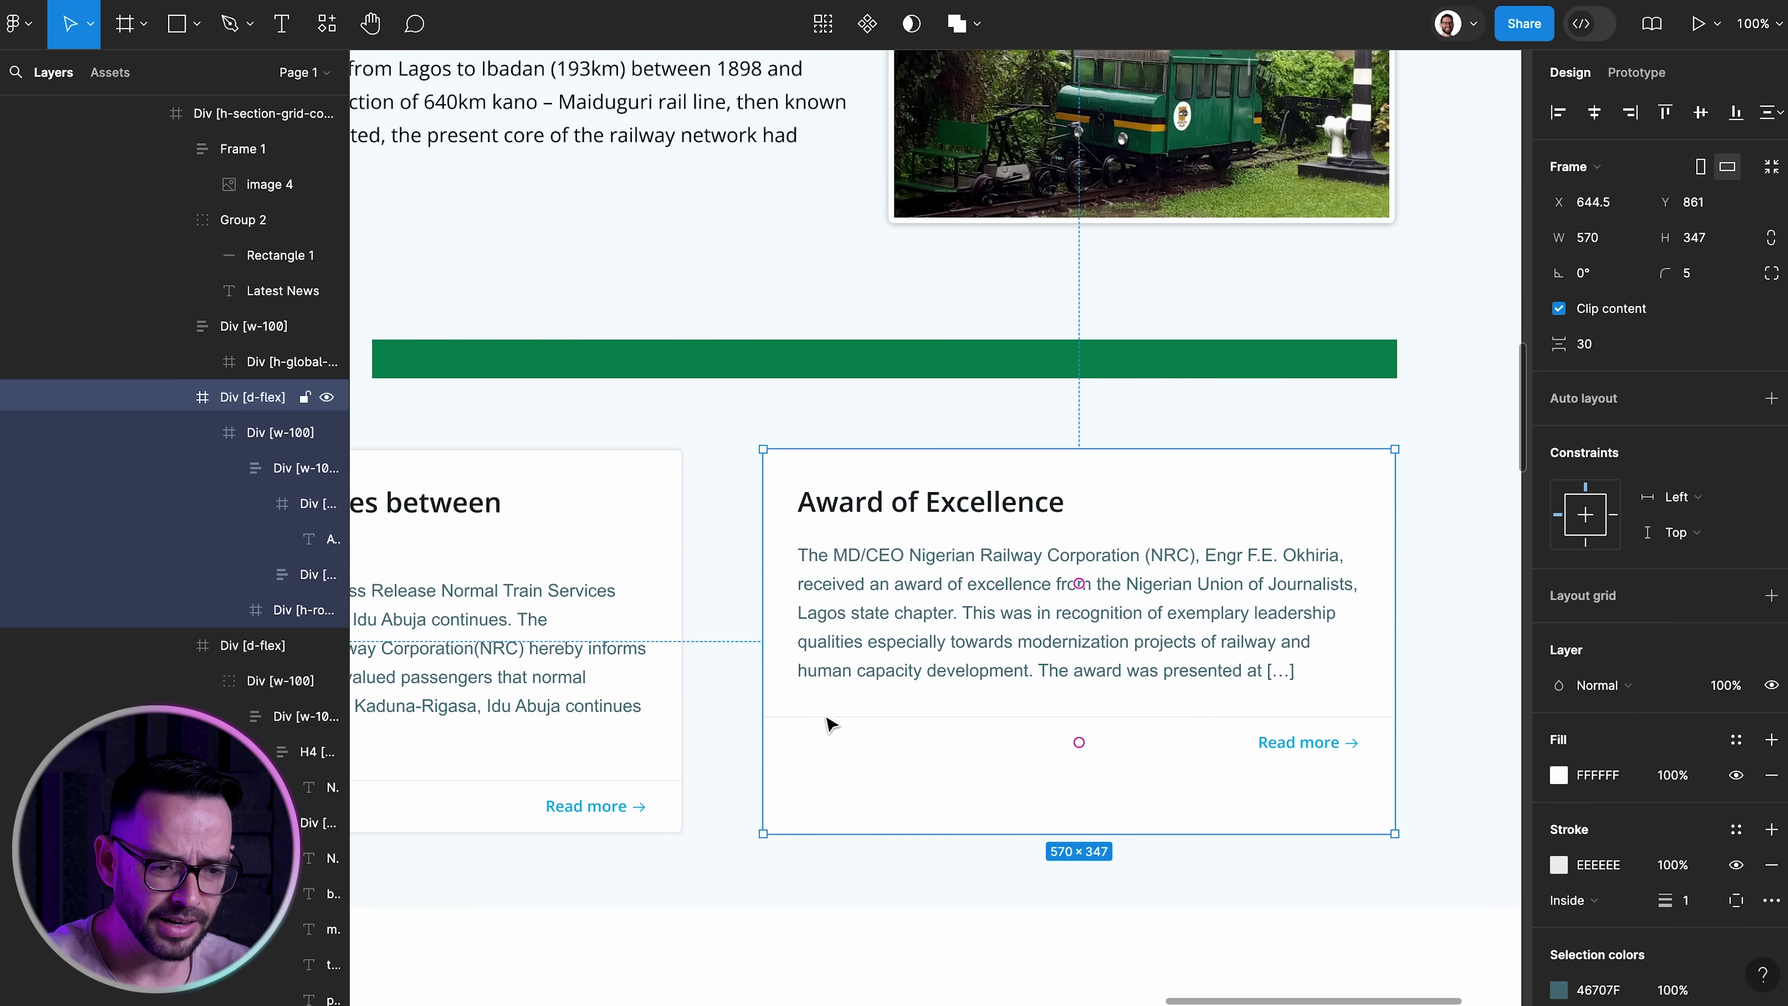
Ungroup the Award of Excellence card's footer row, move its Read more link down near the card's lower edge and recolour it green 007D53
click(304, 610)
key(shift+super+g)
drag(1308, 742, 1308, 796)
click(1559, 919)
click(1289, 867)
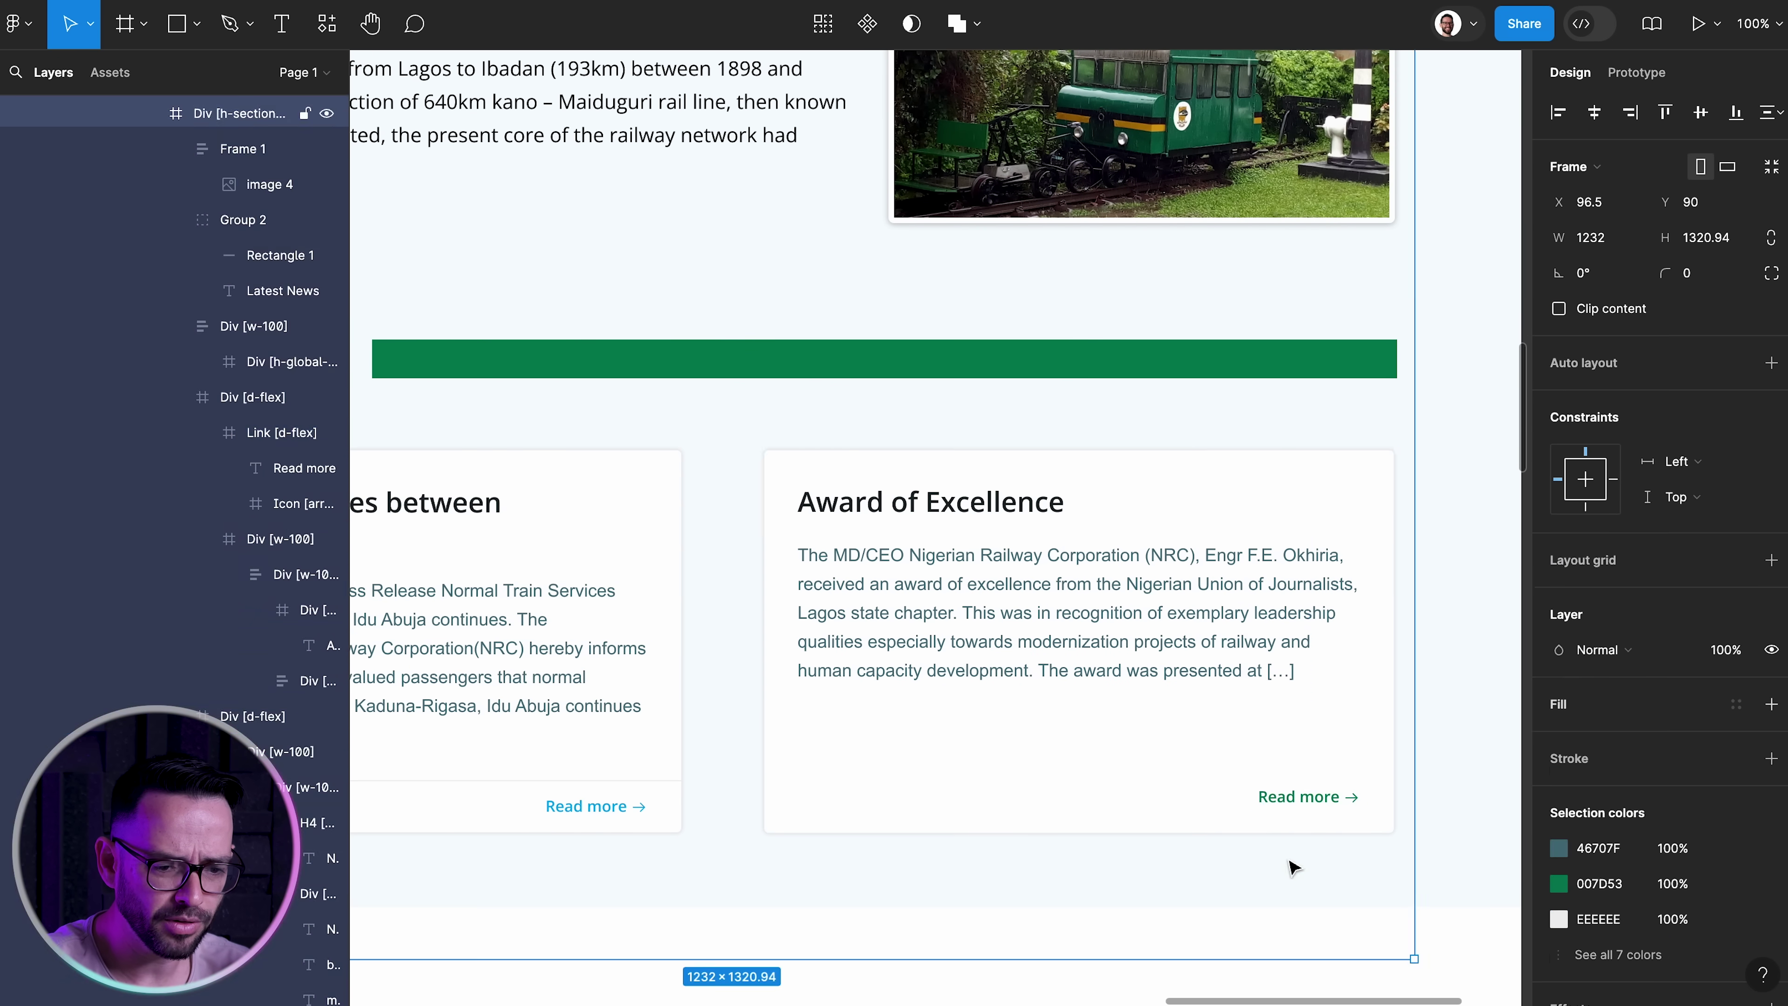
Ungroup the footer row of the Normal Train Services card, recolour its Read more link green 007D53 and nudge it up slightly
scroll(1289, 867, left, 2)
click(304, 499)
key(shift+super+g)
click(1559, 919)
key(Up)
key(Up)
key(Up)
key(Up)
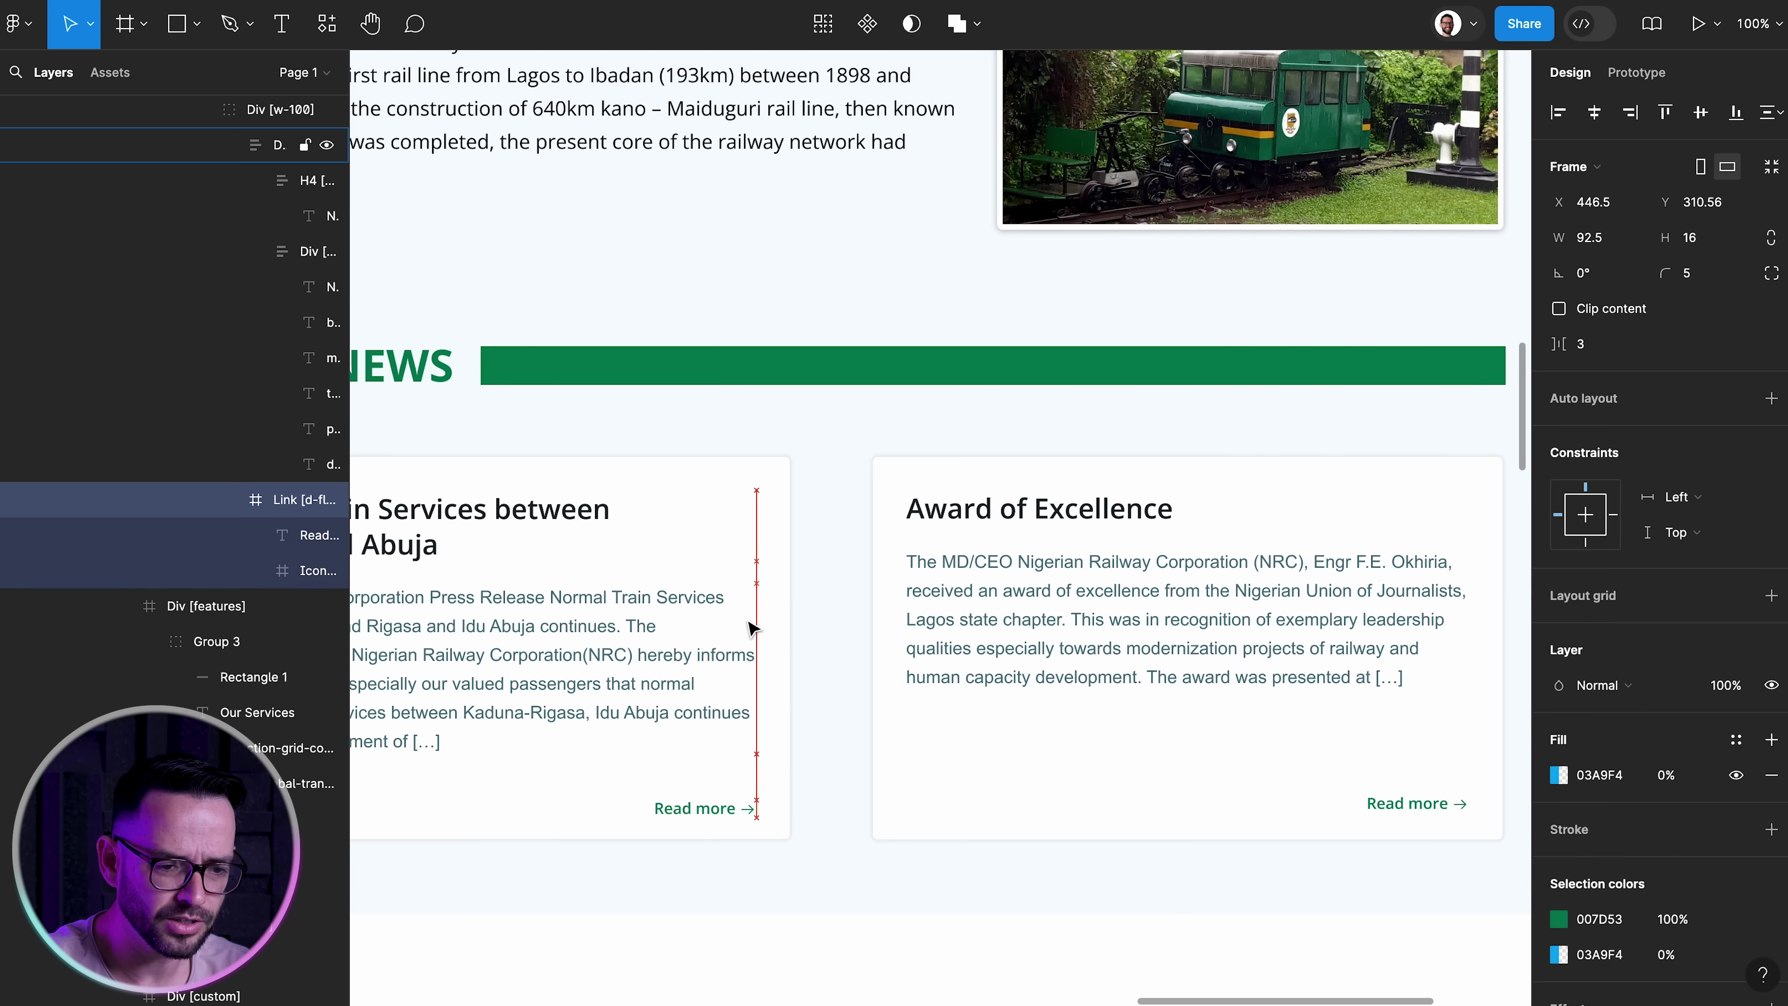
Try to paste a copied text line into the Normal Train Services card
scroll(751, 627, left, 2)
super+click(618, 610)
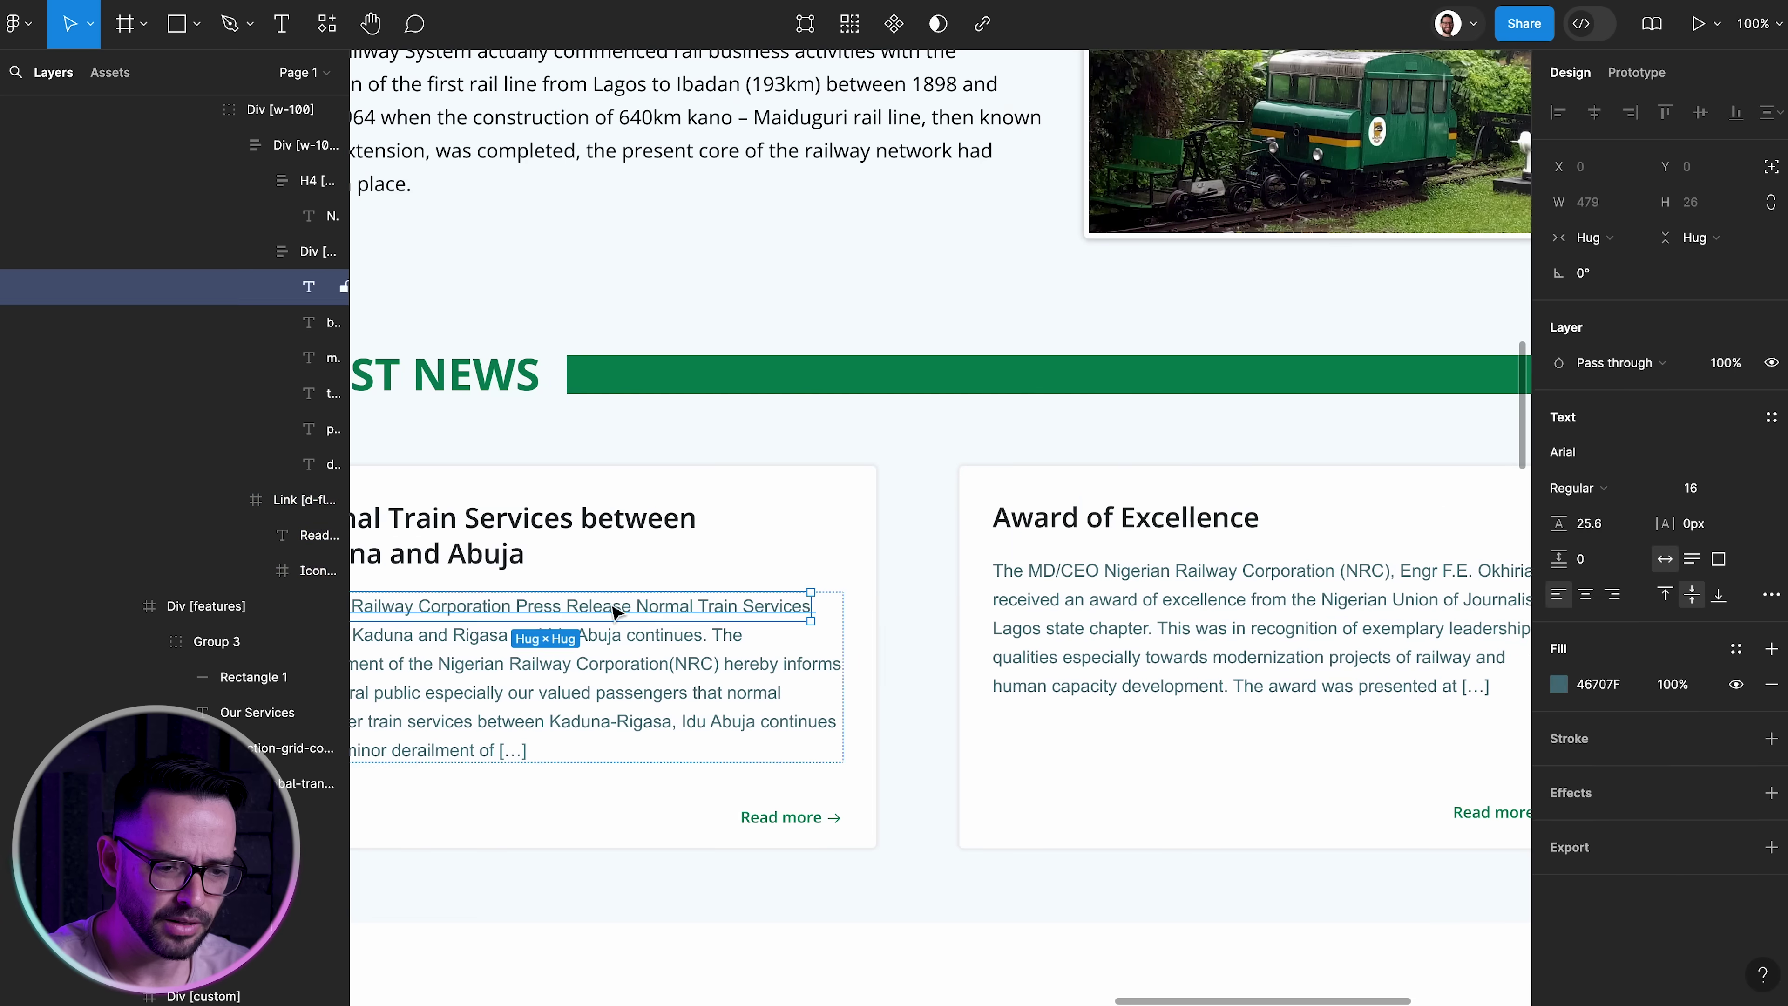
scroll(704, 634, left, 2)
double_click(820, 674)
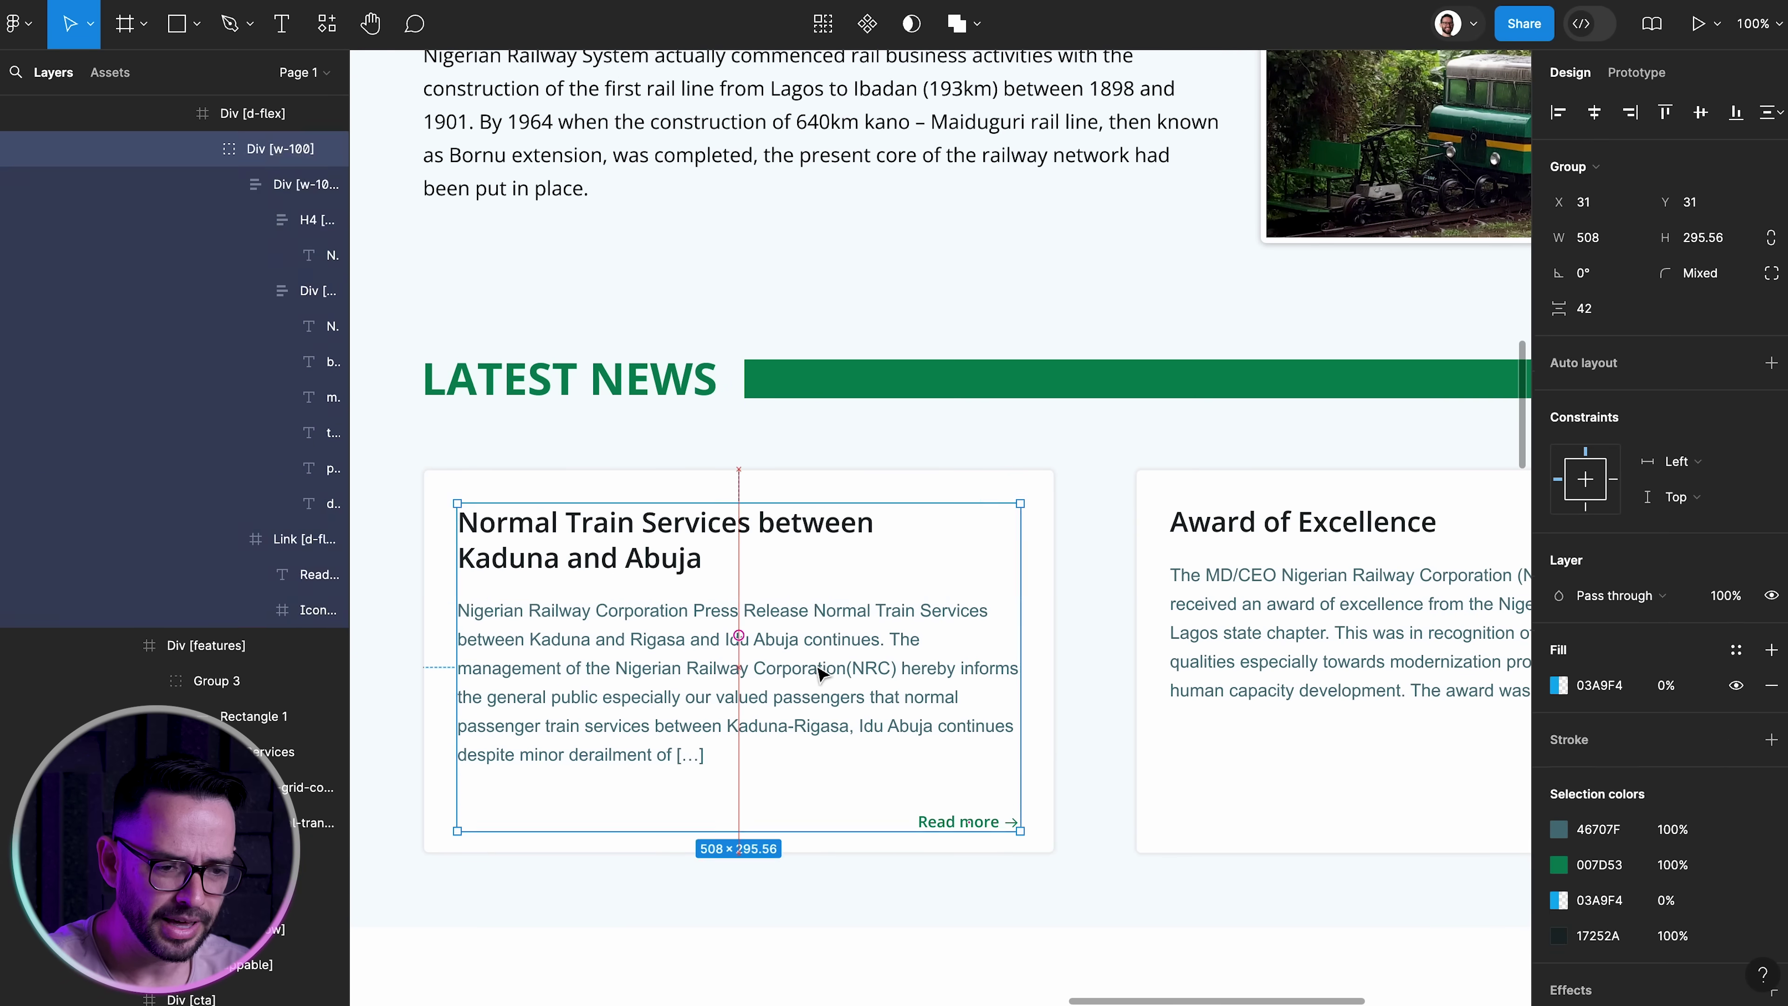
click(279, 187)
click(268, 290)
click(268, 220)
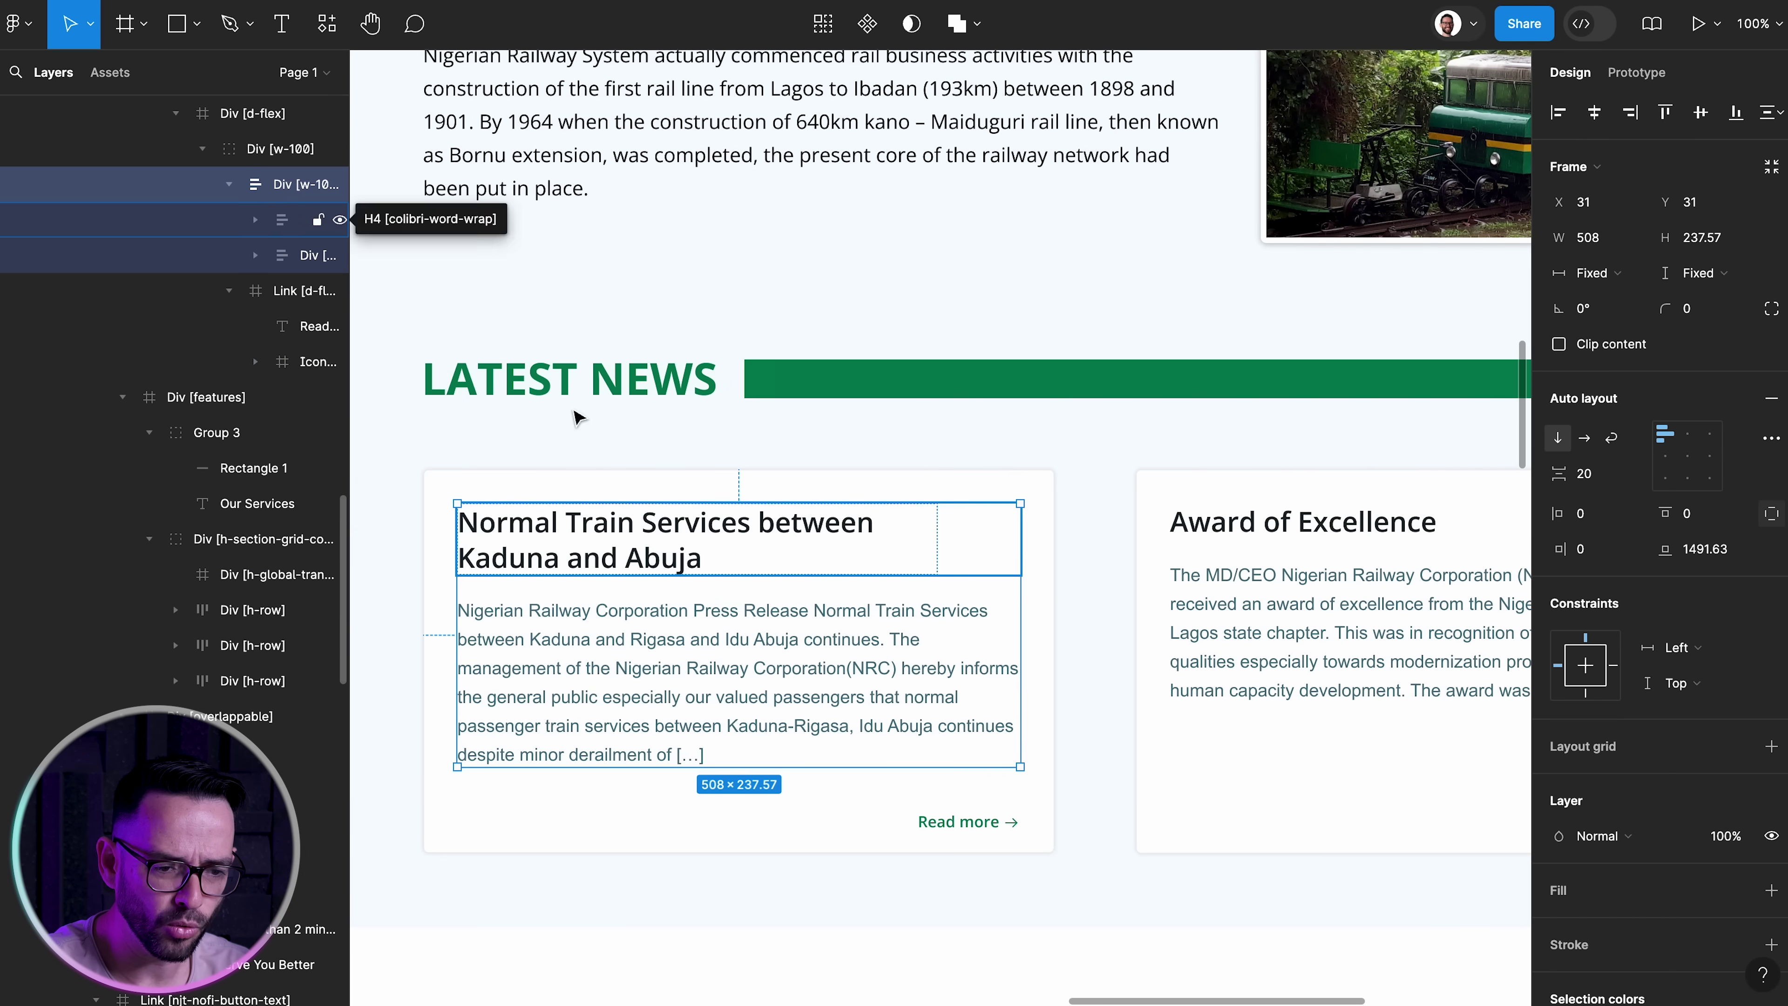
scroll(574, 415, left, 2)
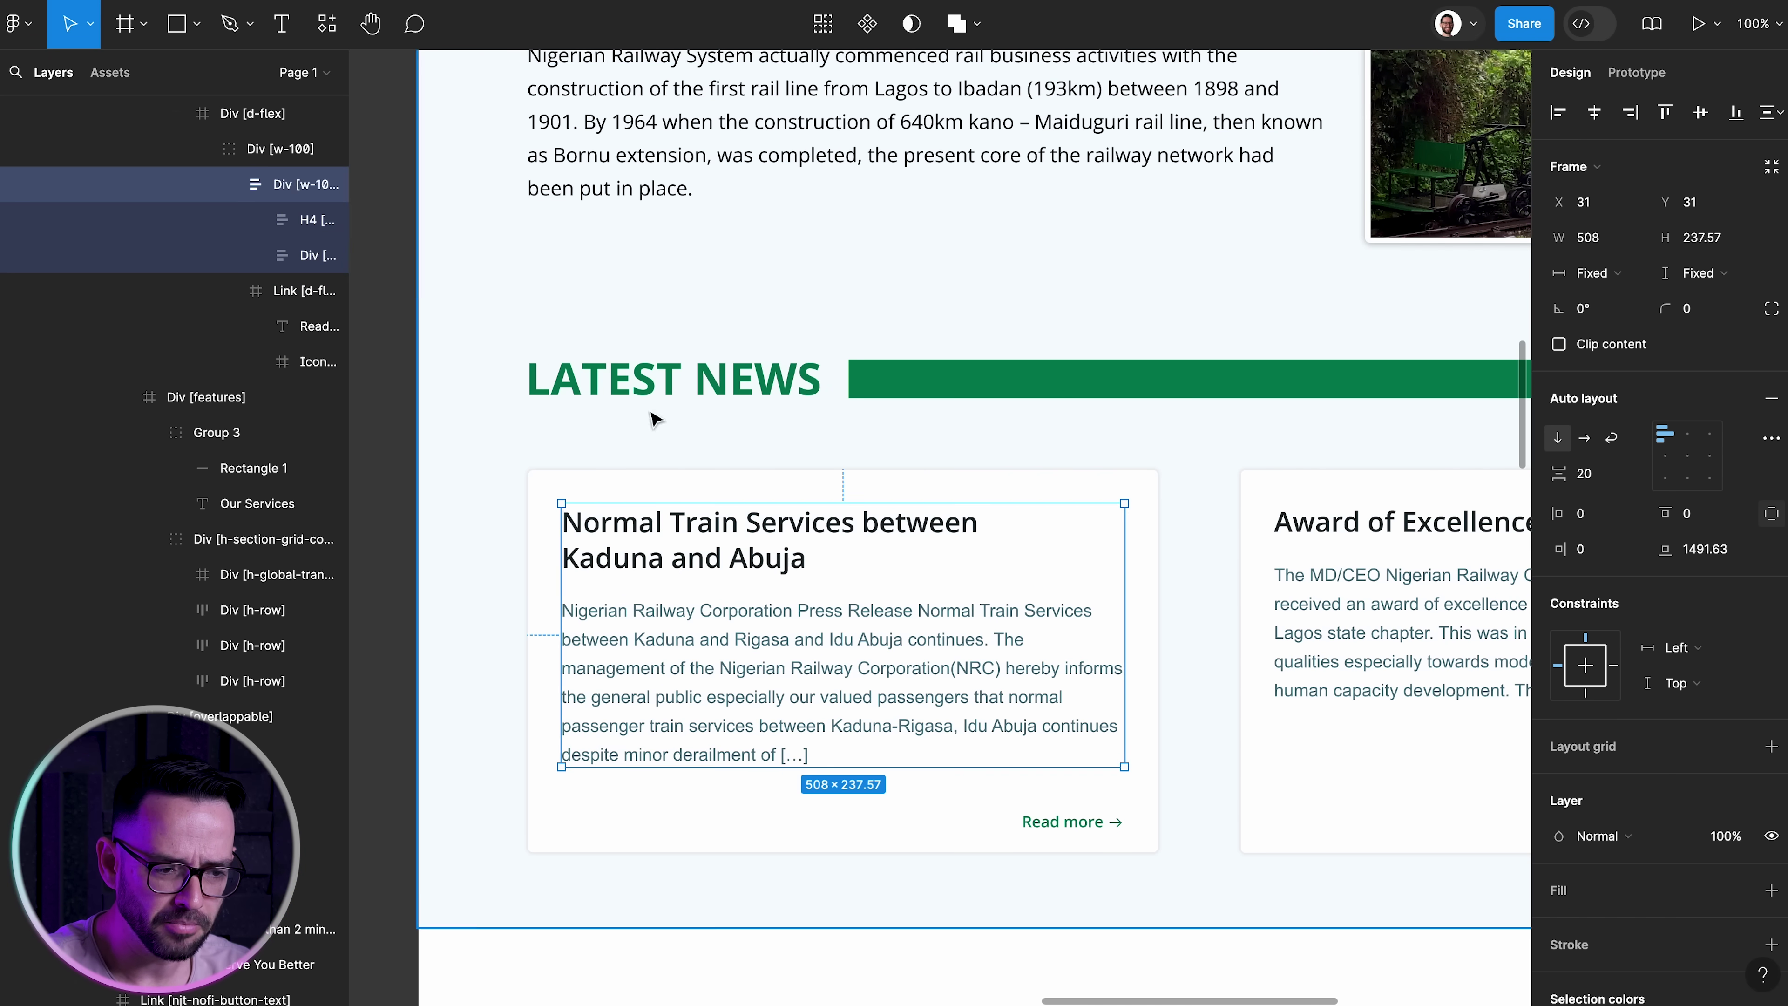
double_click(660, 522)
click(586, 699)
text(Bornu extension)
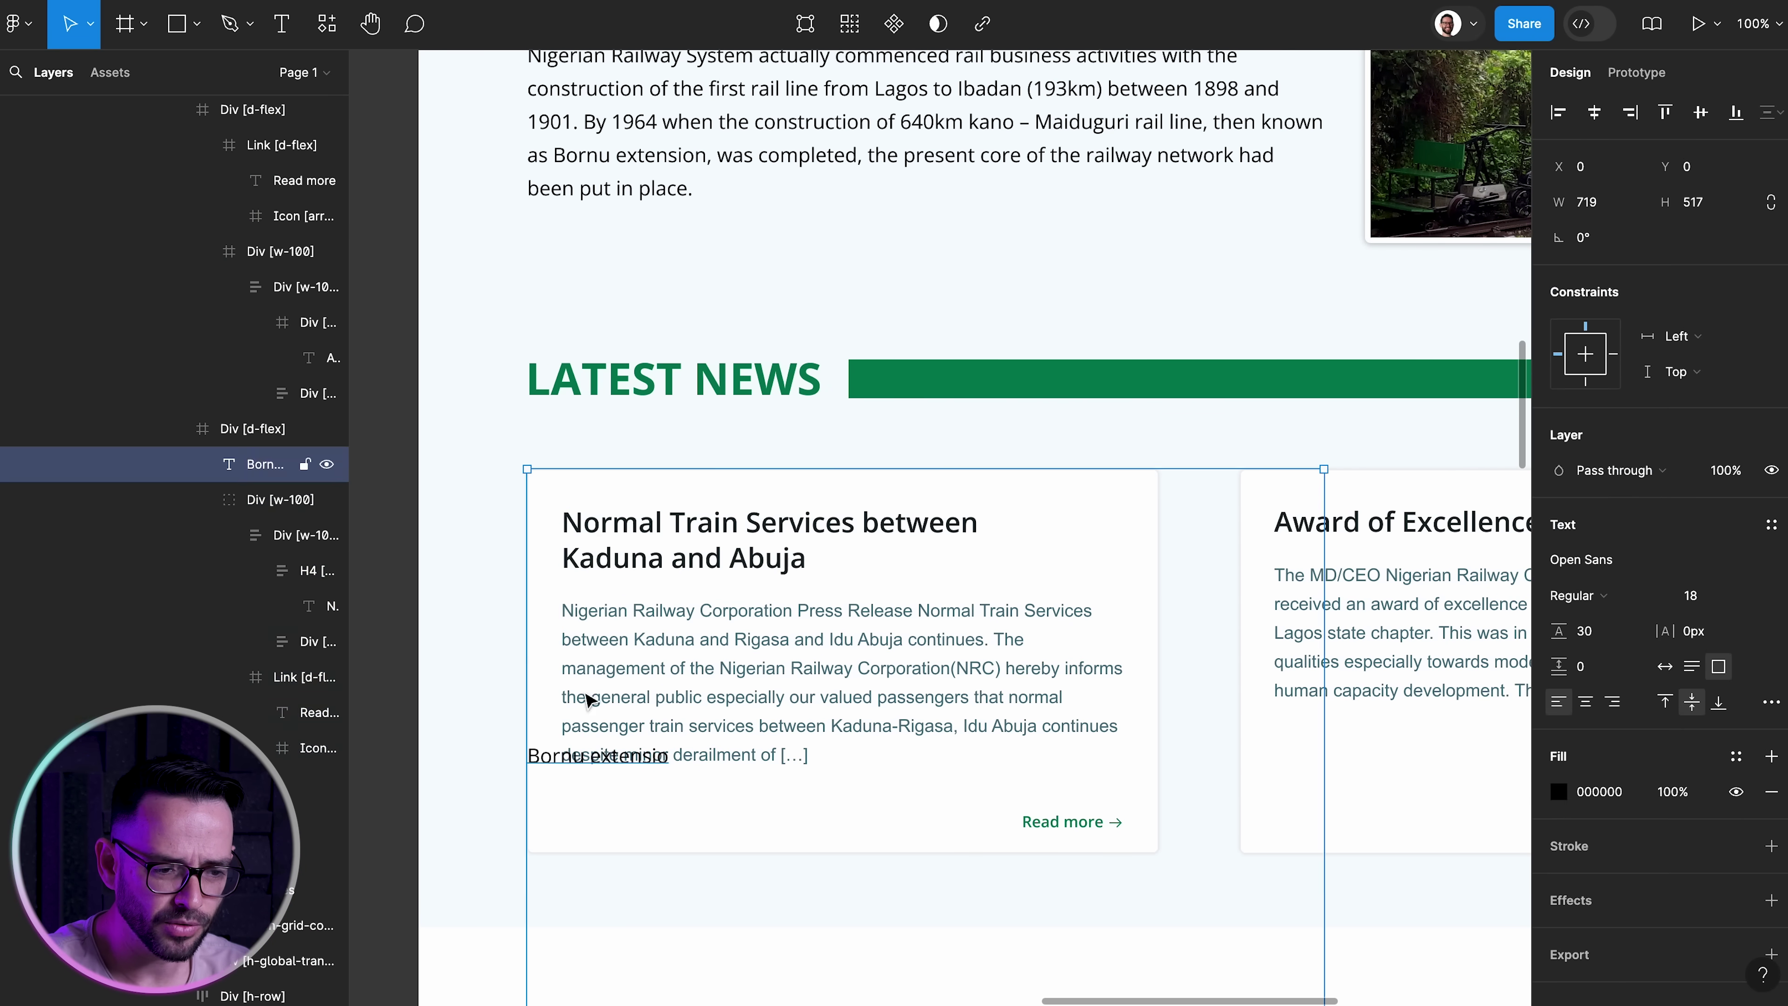
key(super+z)
Paste a copied text line between the headline and paragraph in the first news card's content stack and make it auto width
click(249, 471)
scroll(845, 634, right, 2)
click(264, 505)
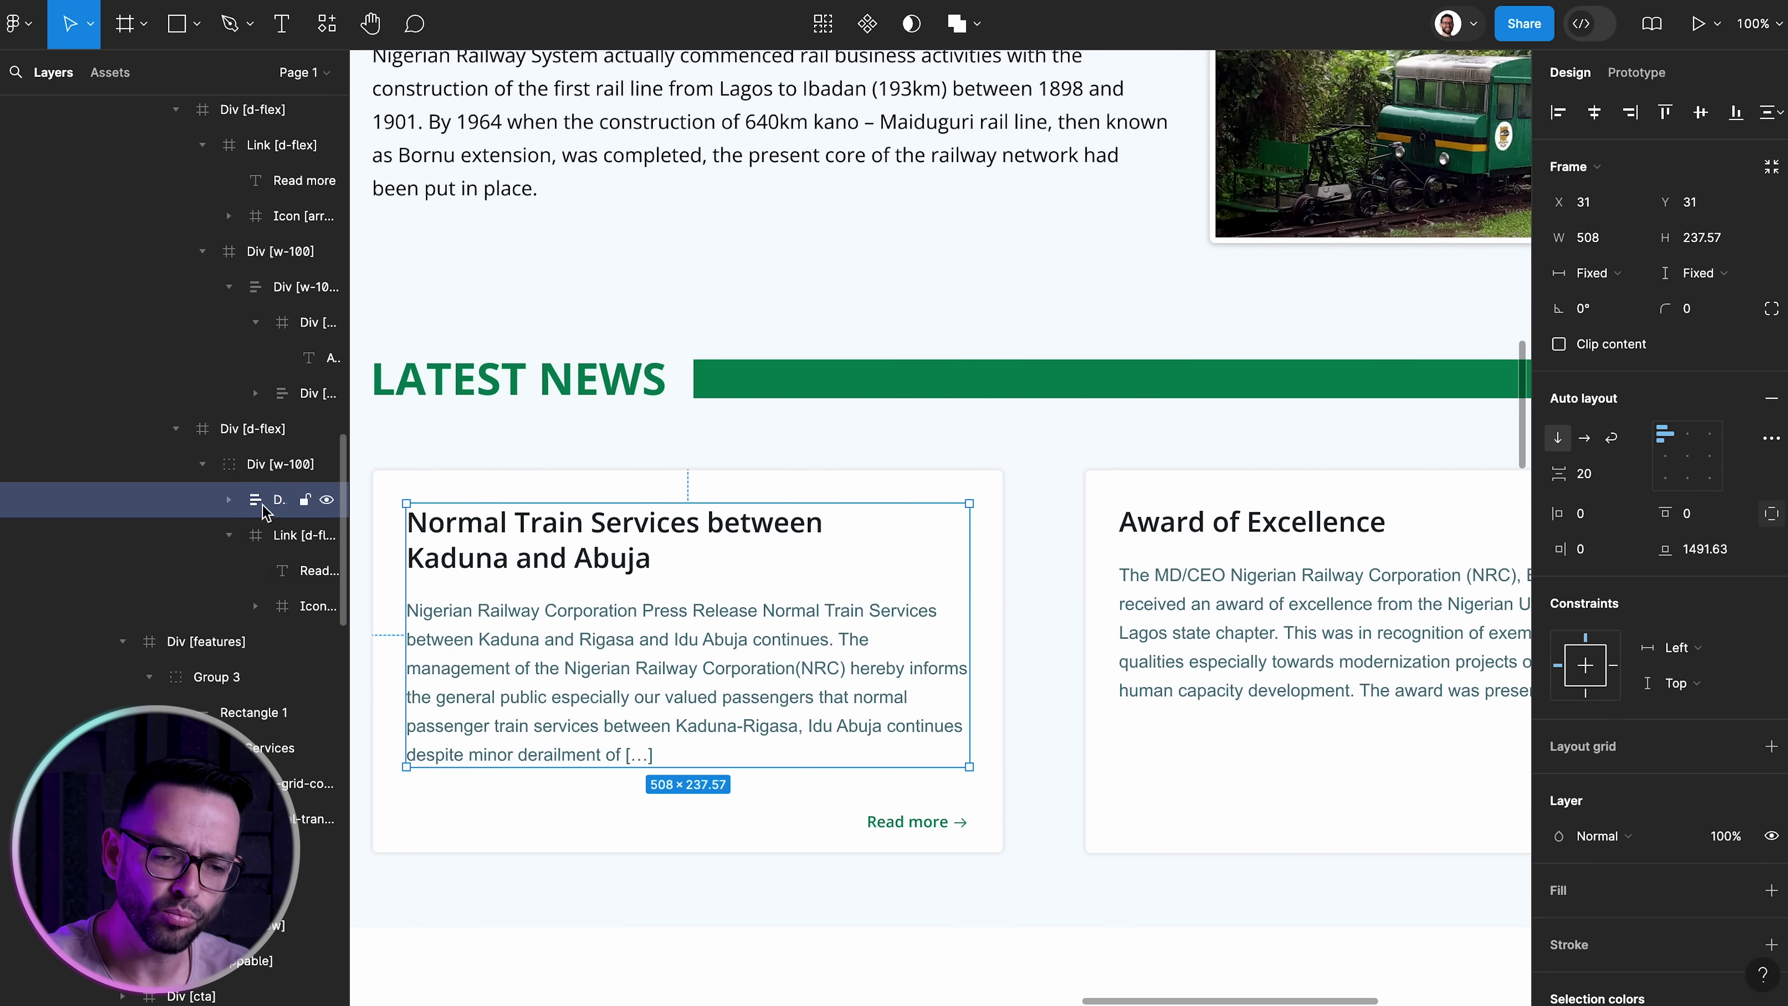
text(Bornu extension)
key(Up)
scroll(915, 634, down, 5)
click(1664, 559)
Change the pasted line to read "June 4th, 2024" and set its text size to 15
scroll(704, 493, up, 3)
double_click(535, 449)
key(super+a)
text(June 4th, 202)
scroll(704, 493, left, 3)
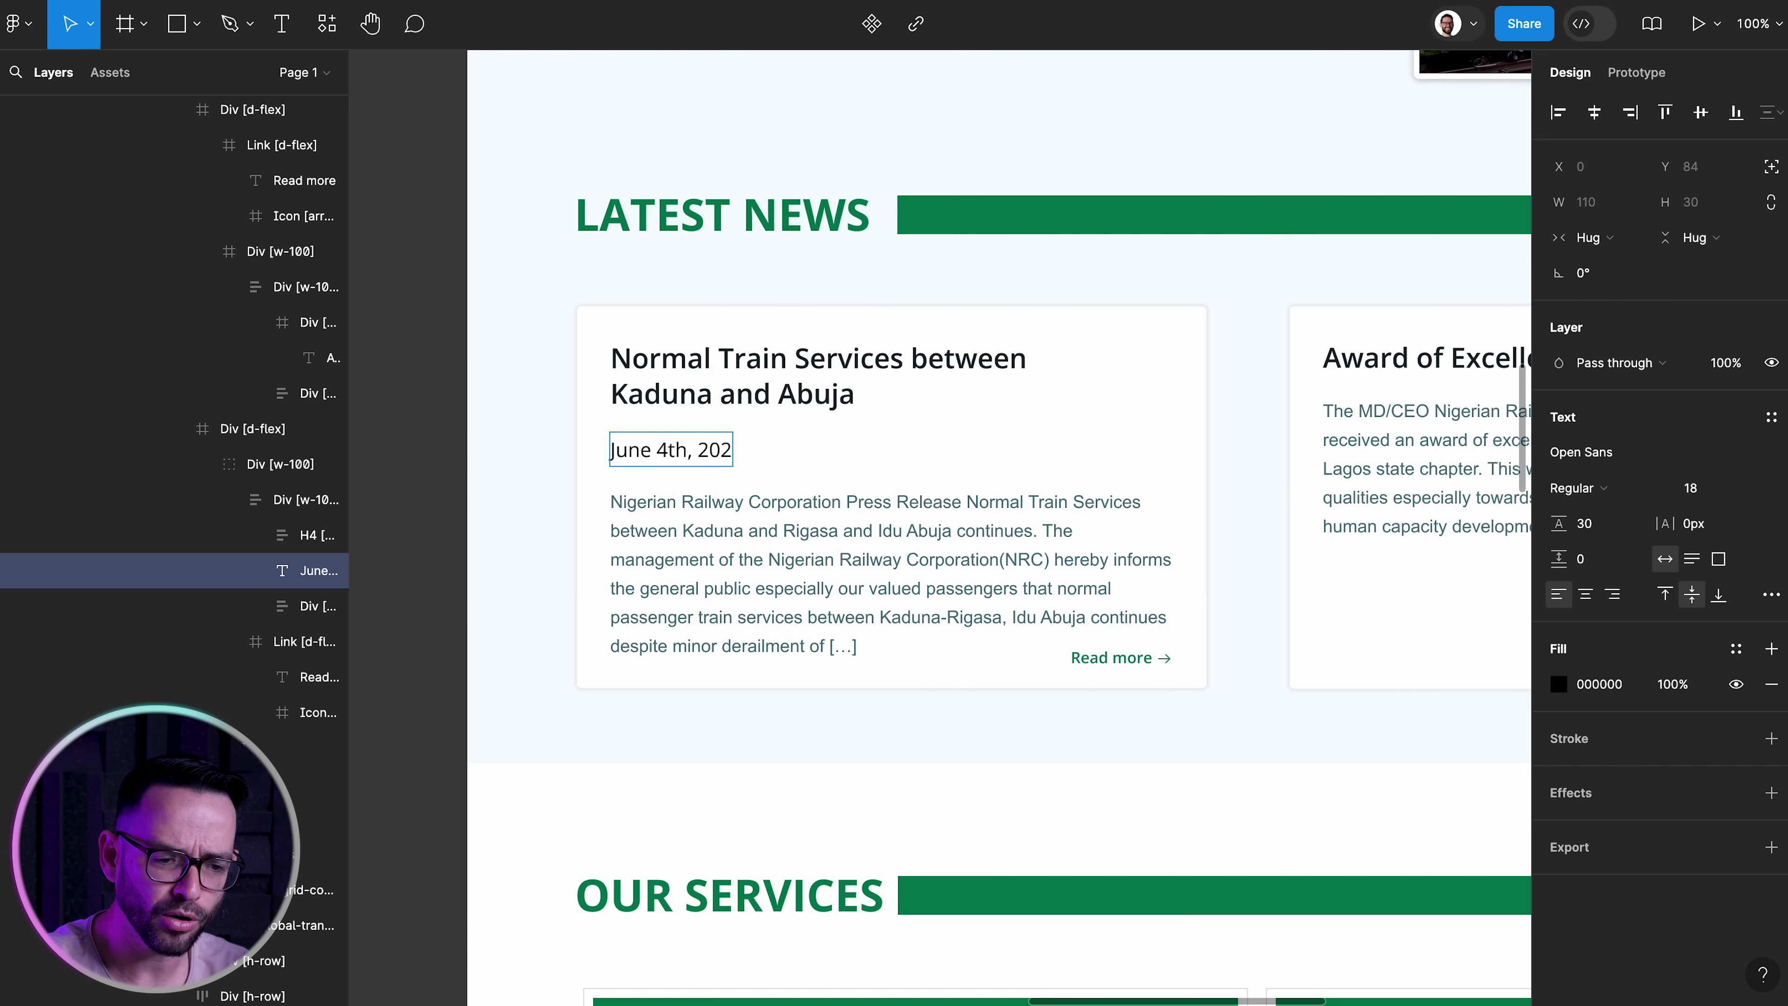
text(15)
key(Return)
Recolour the date line with the grey-teal sampled from the news paragraph text
click(1558, 684)
click(1412, 730)
click(1293, 747)
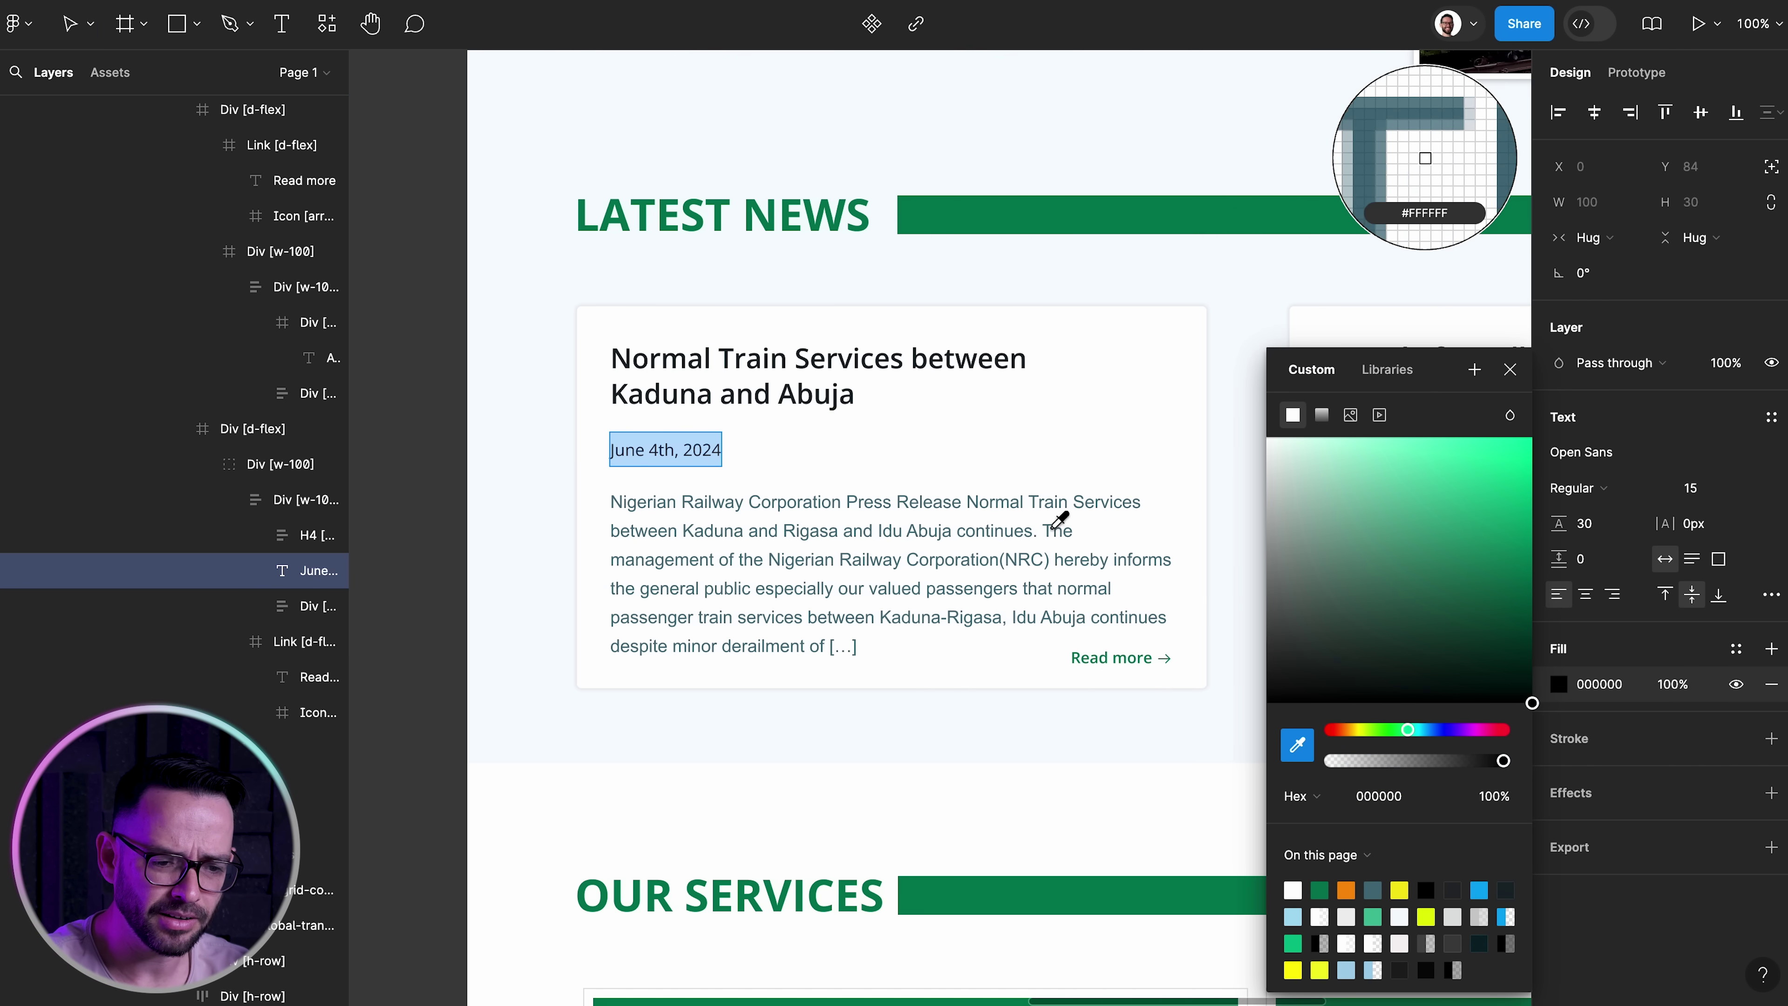
click(1050, 525)
click(529, 409)
Extend the first news card downward and set the spacing between its headline, date and paragraph to 12
click(908, 673)
drag(954, 690, 954, 729)
double_click(739, 542)
click(619, 454)
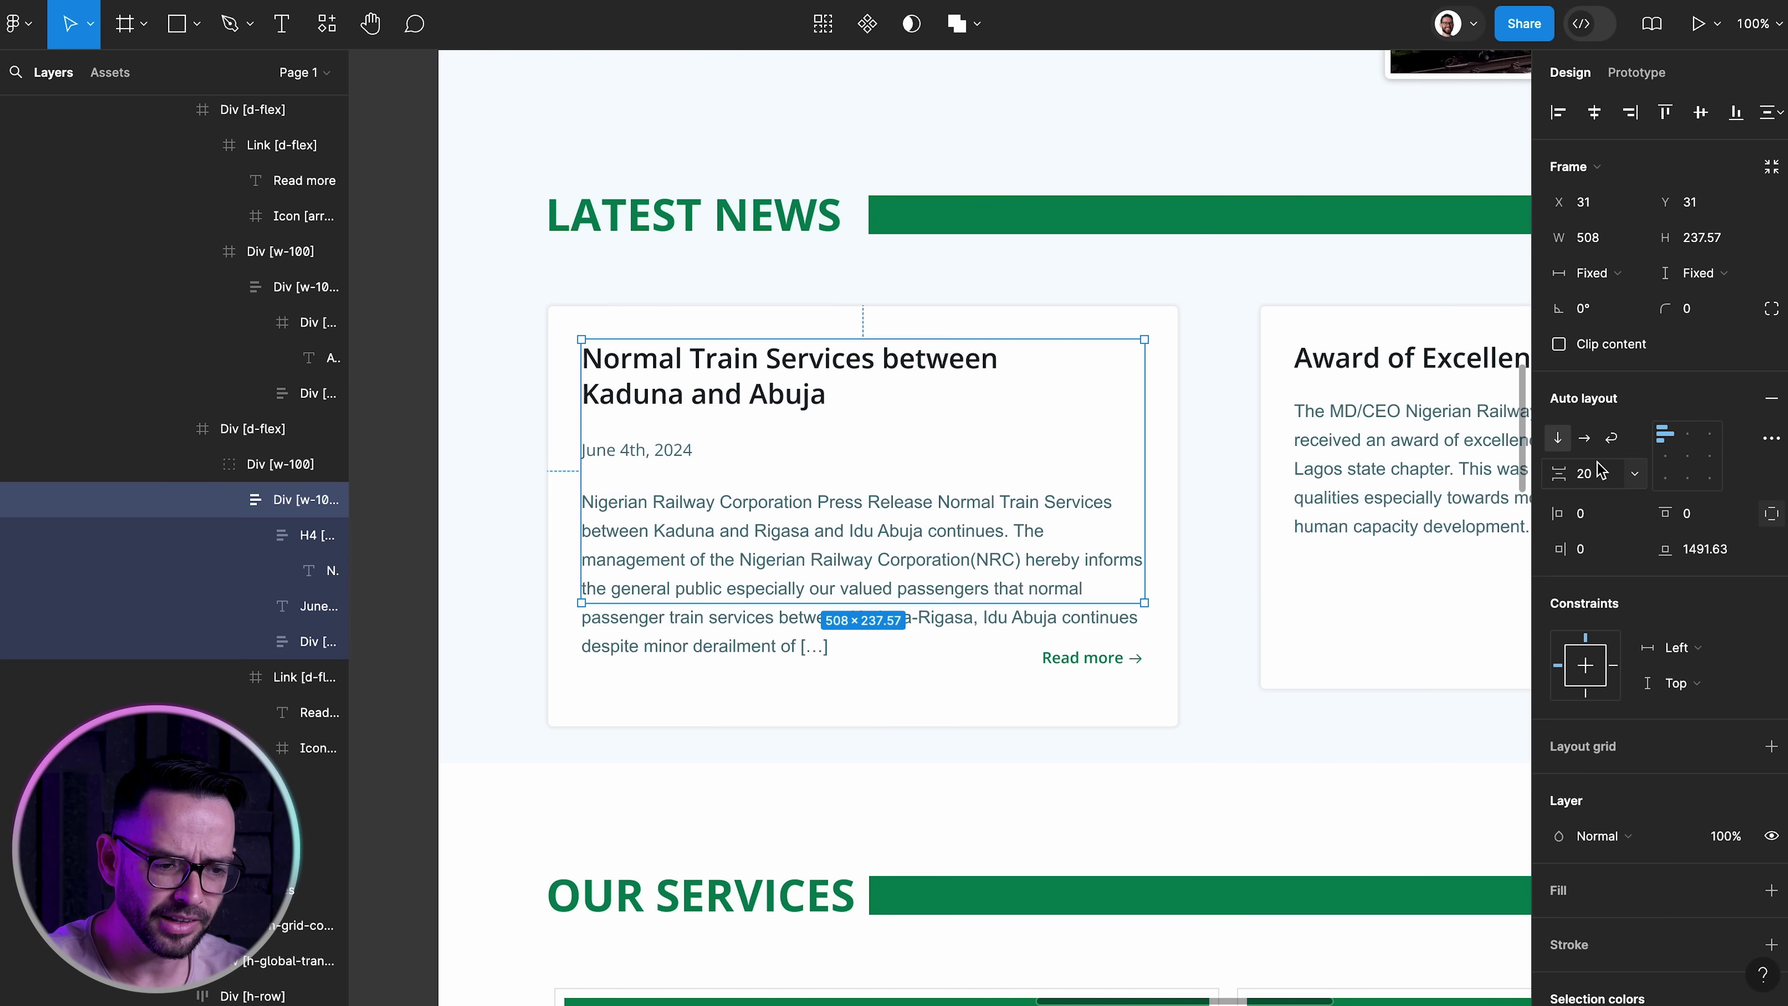
click(1596, 468)
text(12)
Paste the June 4th, 2024 date line between the headline and paragraph of the Award of Excellence card
double_click(1357, 369)
click(286, 298)
key(super+v)
key(Up)
Move the Read more links of both news cards down so they sit level near the cards' lower edges
scroll(743, 389, right, 5)
double_click(730, 660)
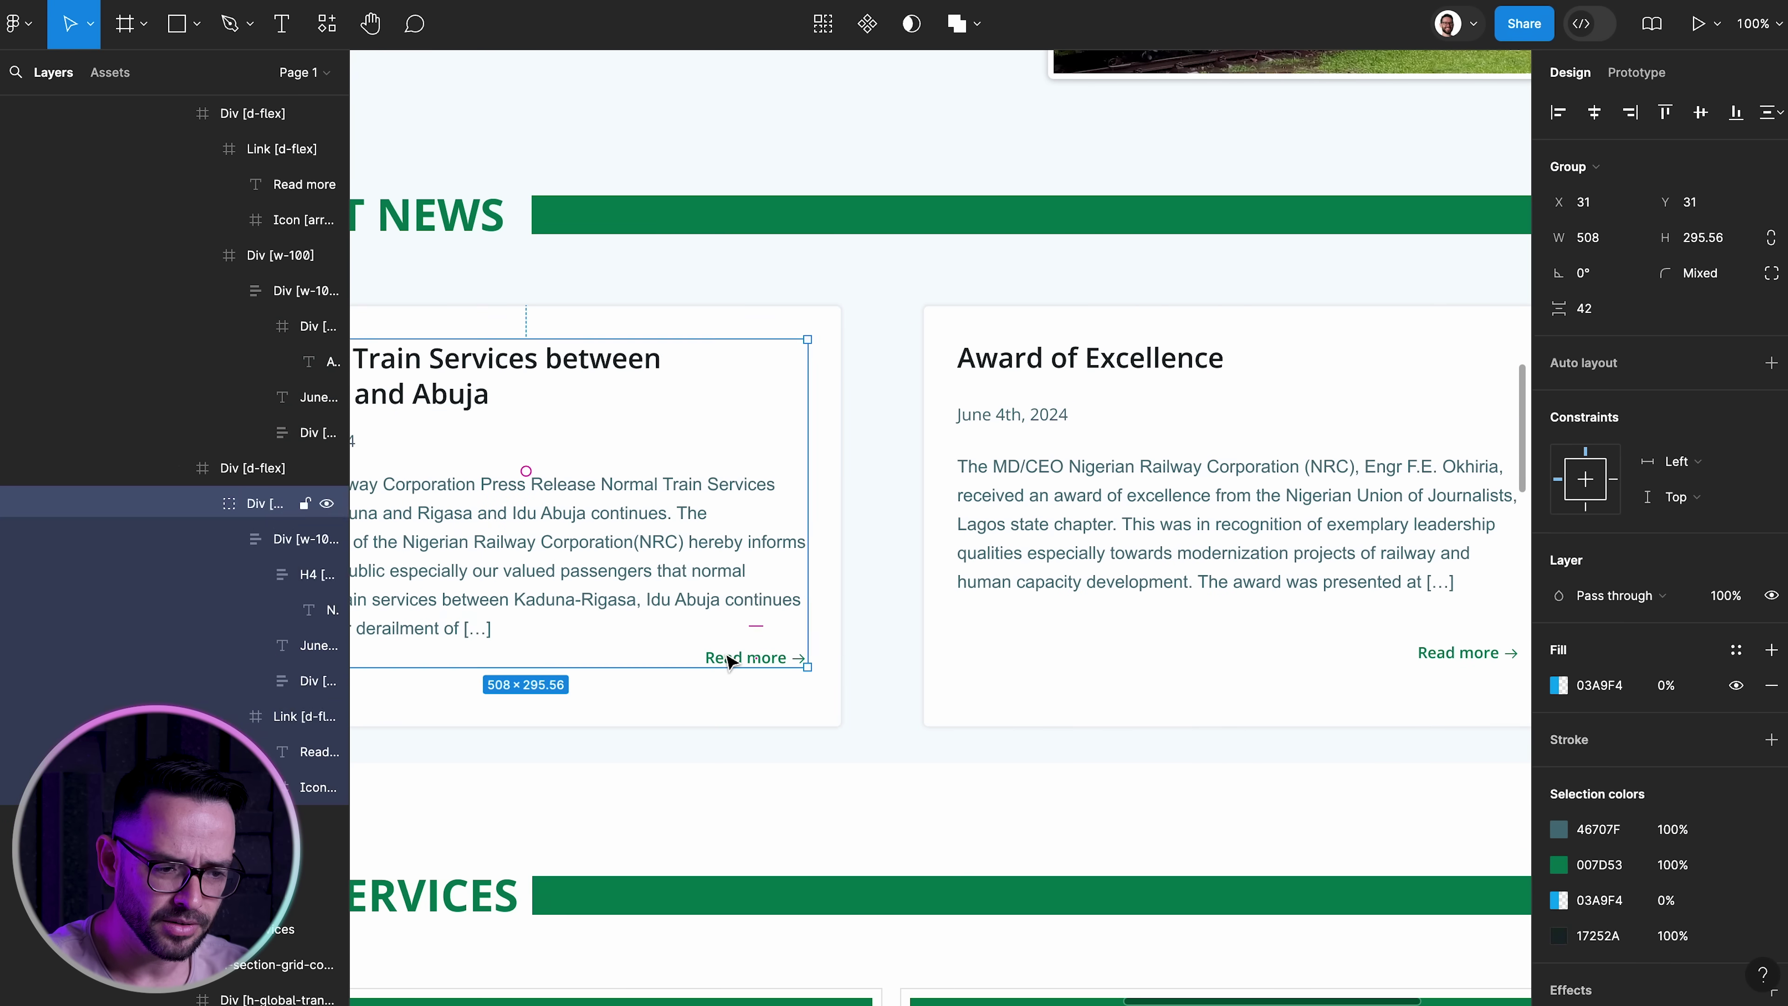
double_click(730, 660)
drag(730, 659, 730, 688)
scroll(915, 663, right, 5)
click(251, 154)
key(shift+Down)
key(shift+Down)
key(shift+Down)
key(Escape)
scroll(878, 465, left, 8)
key(super+minus)
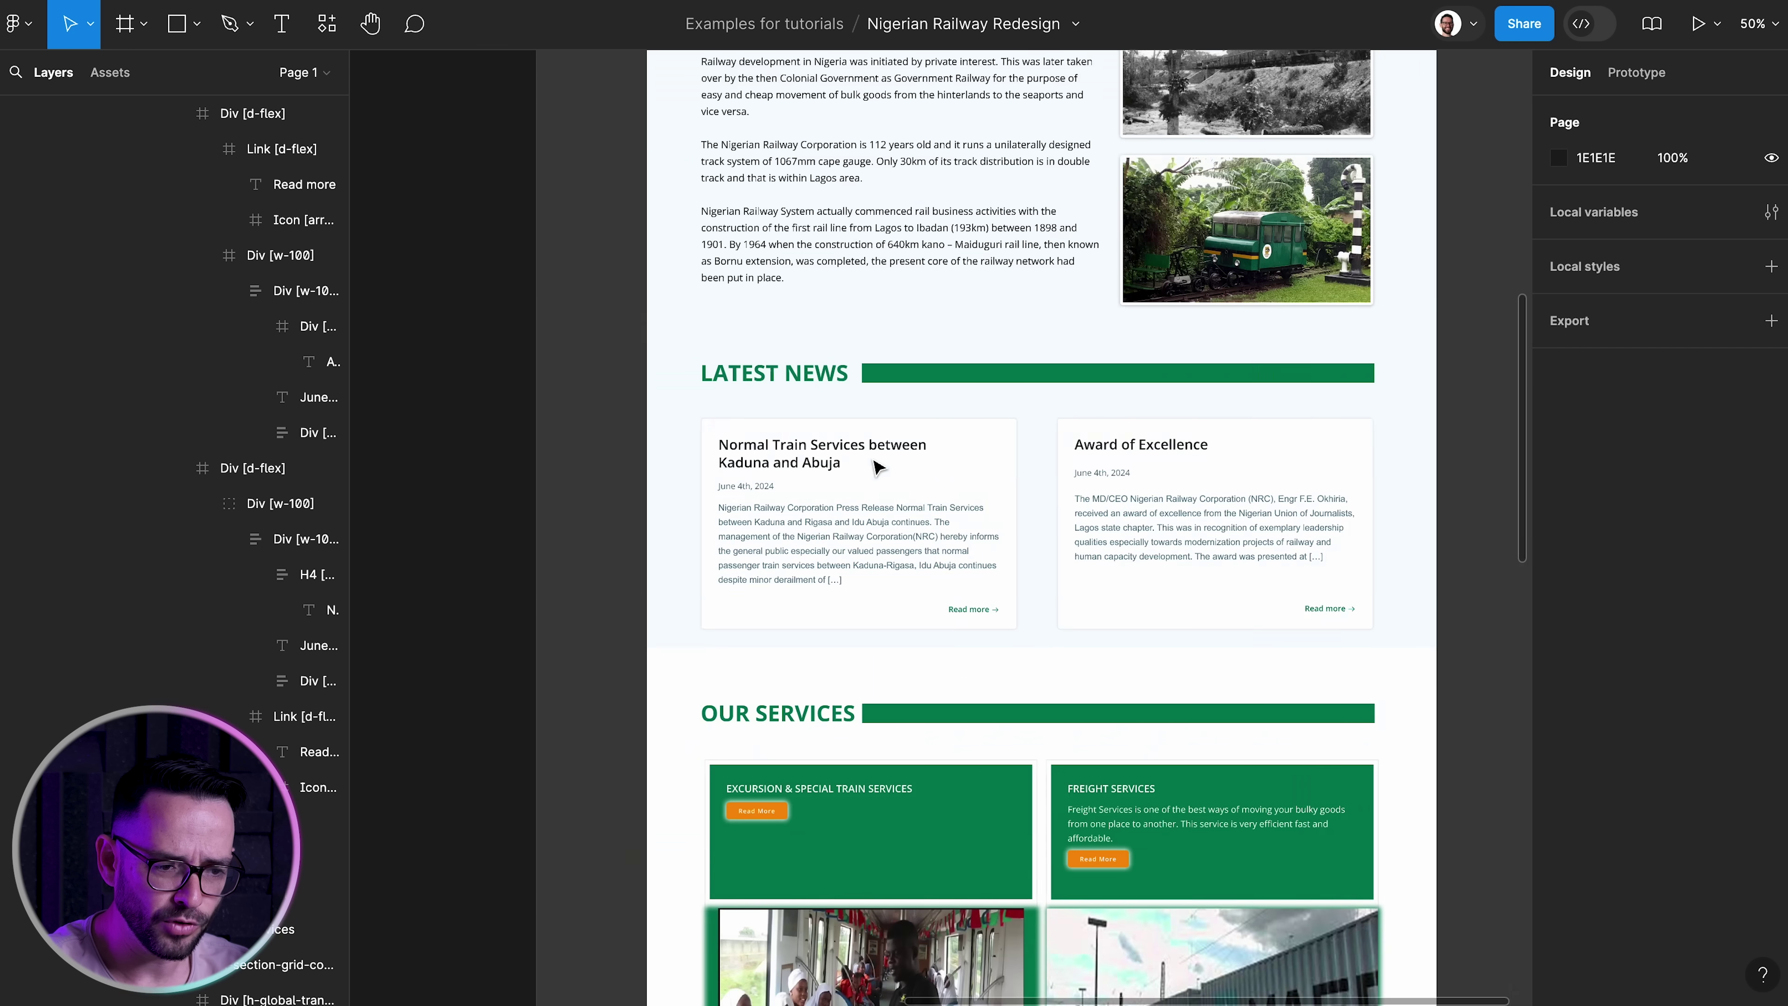
Switch to the live Nigerian Railway Corporation website and examine how its Our Services text blocks and photos are laid out
scroll(845, 475, up, 3)
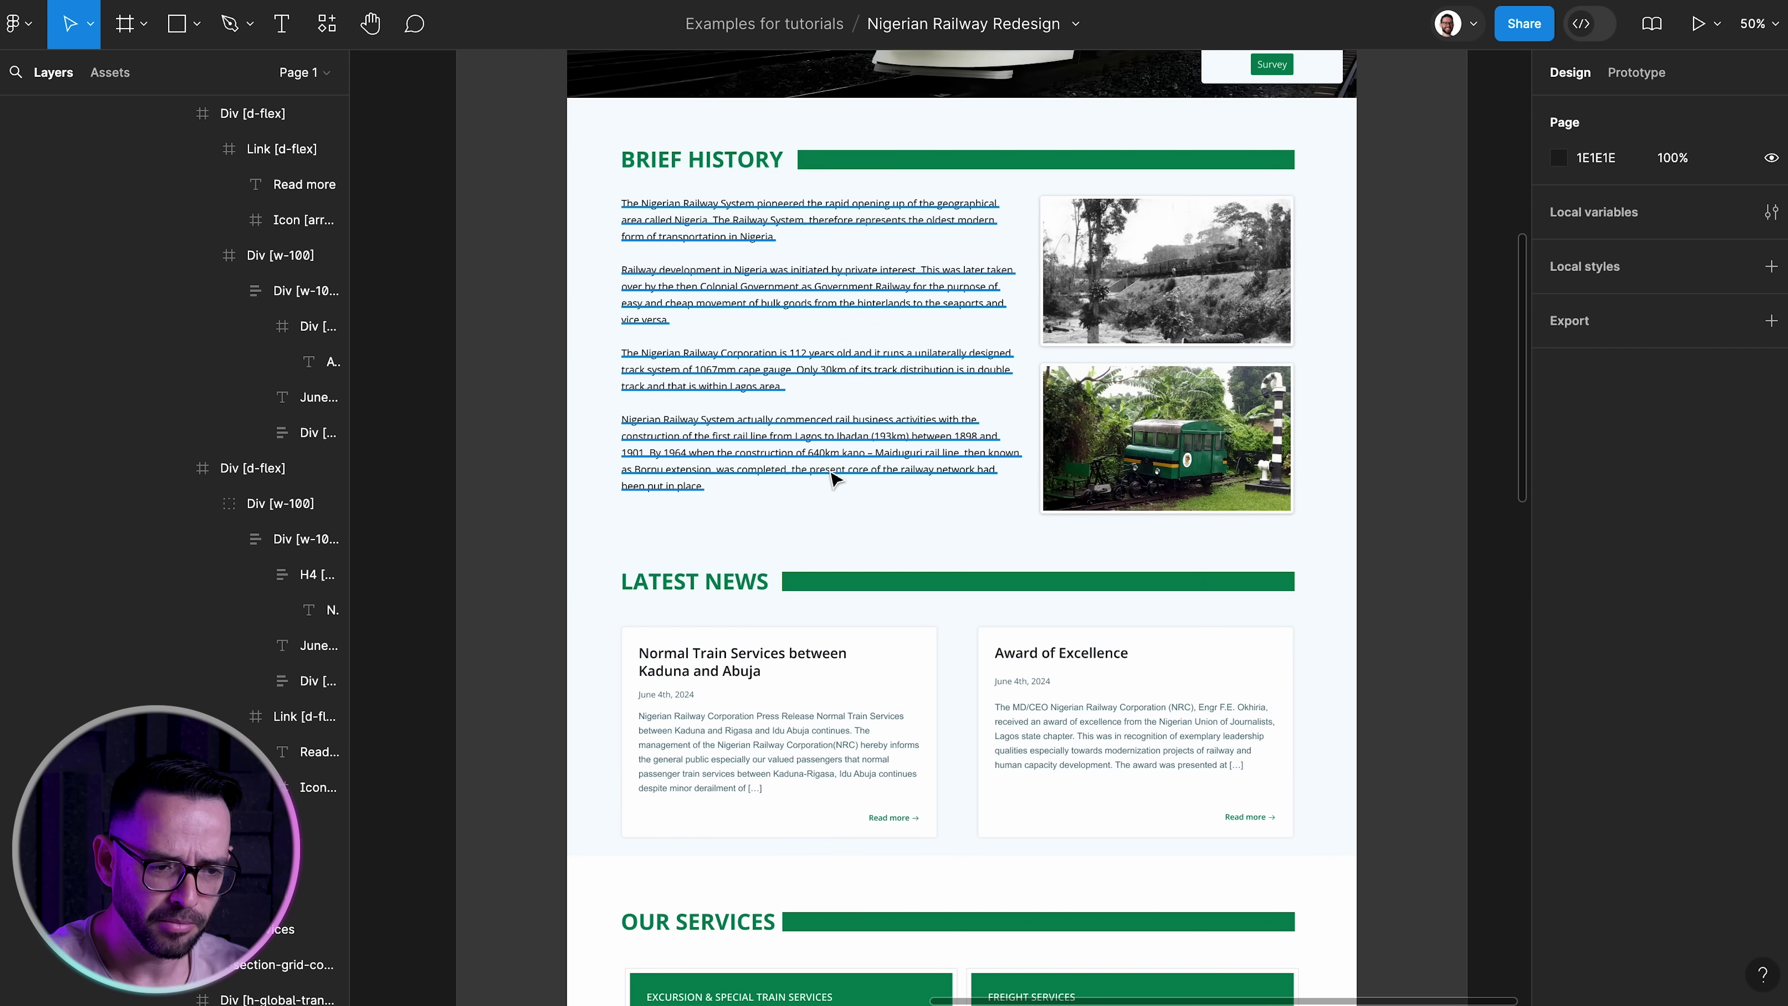
scroll(481, 609, down, 10)
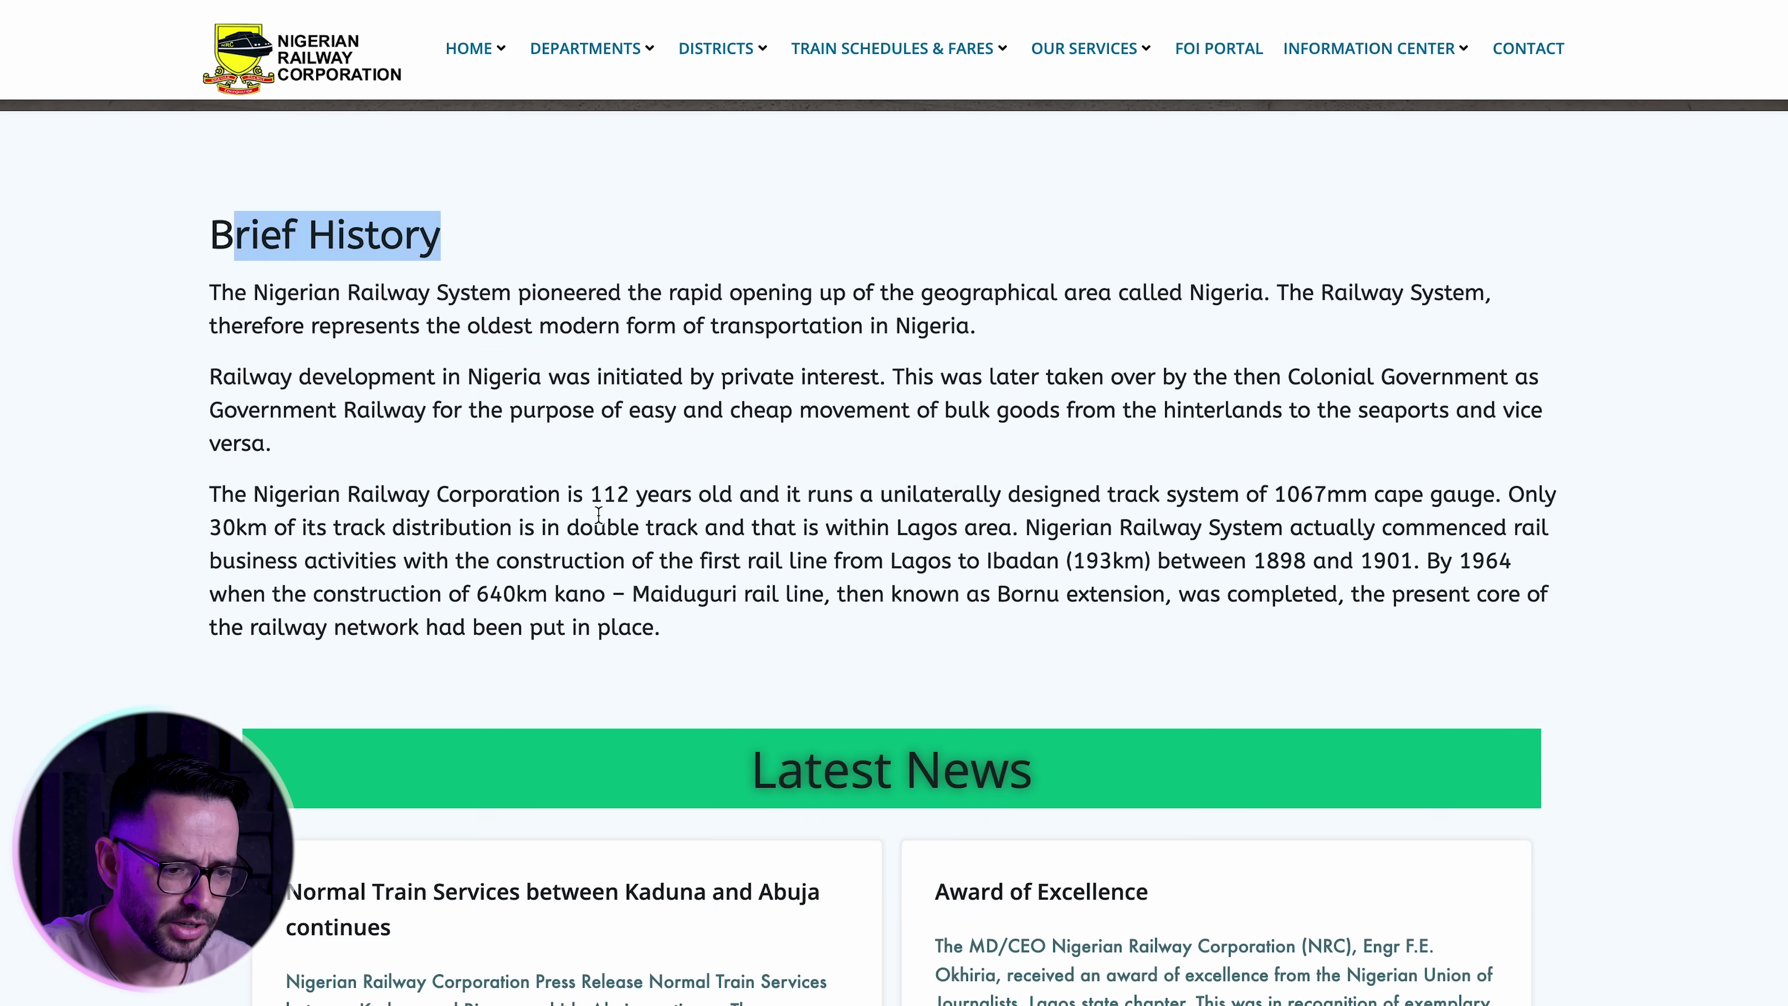
scroll(599, 519, down, 15)
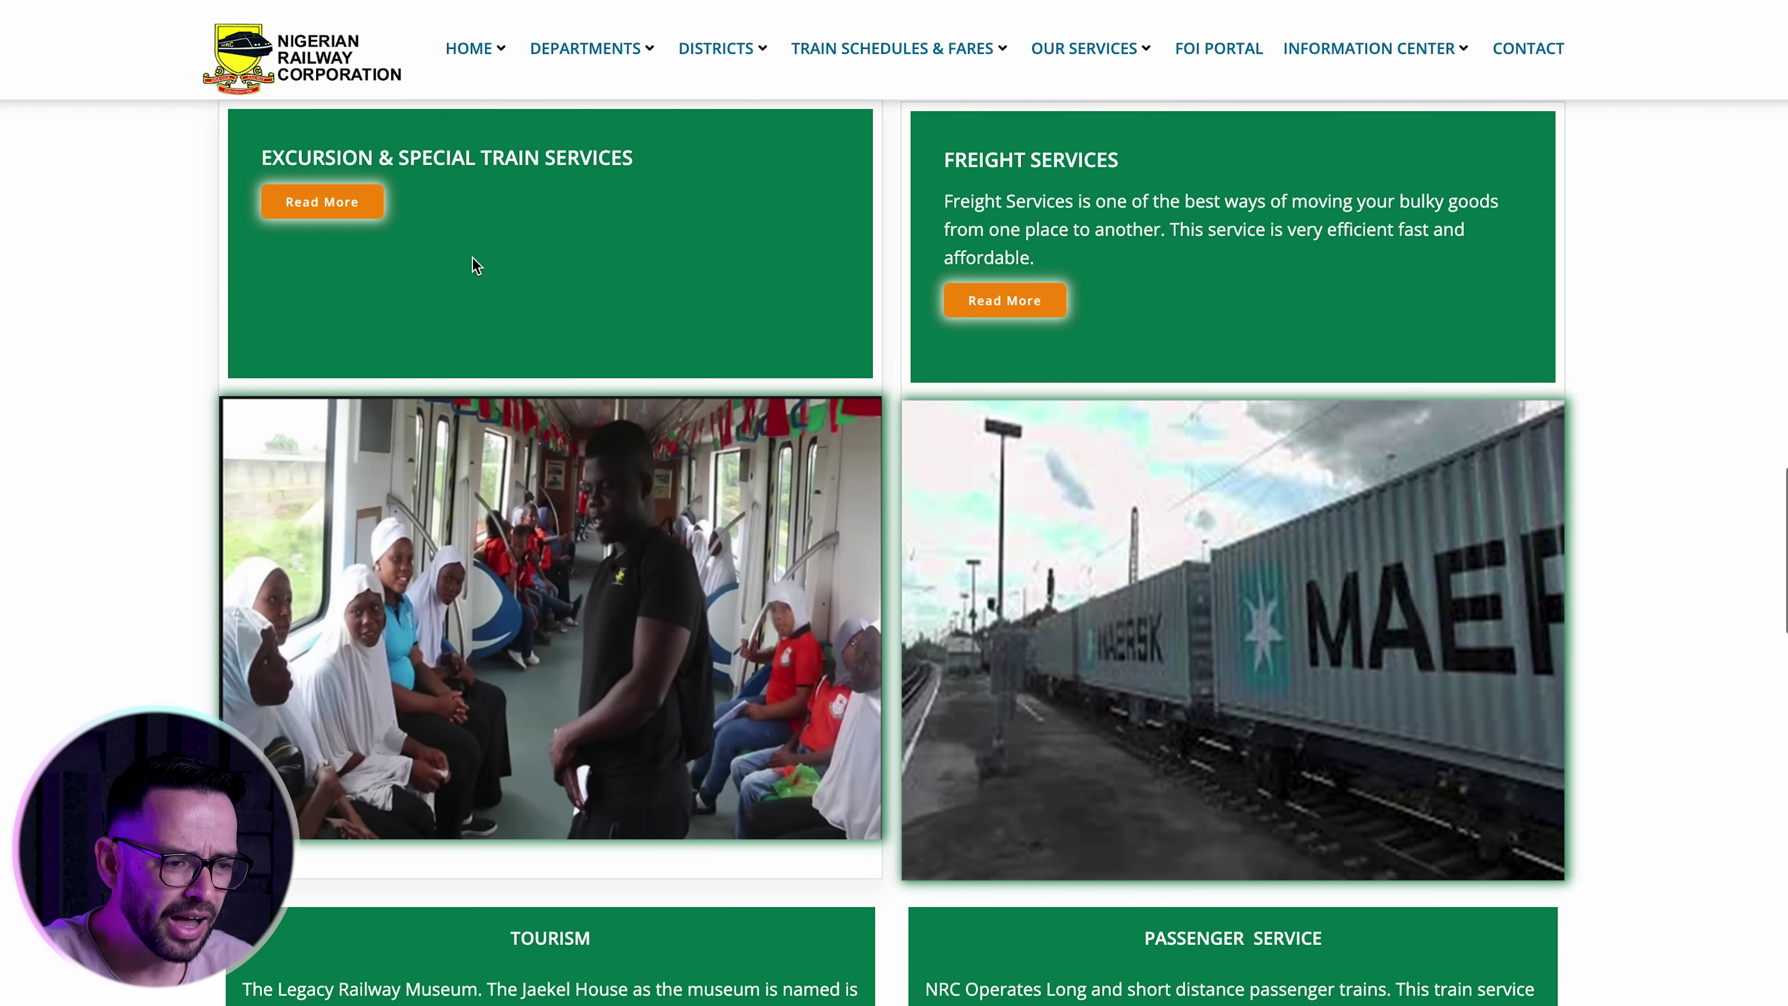
scroll(440, 657, down, 5)
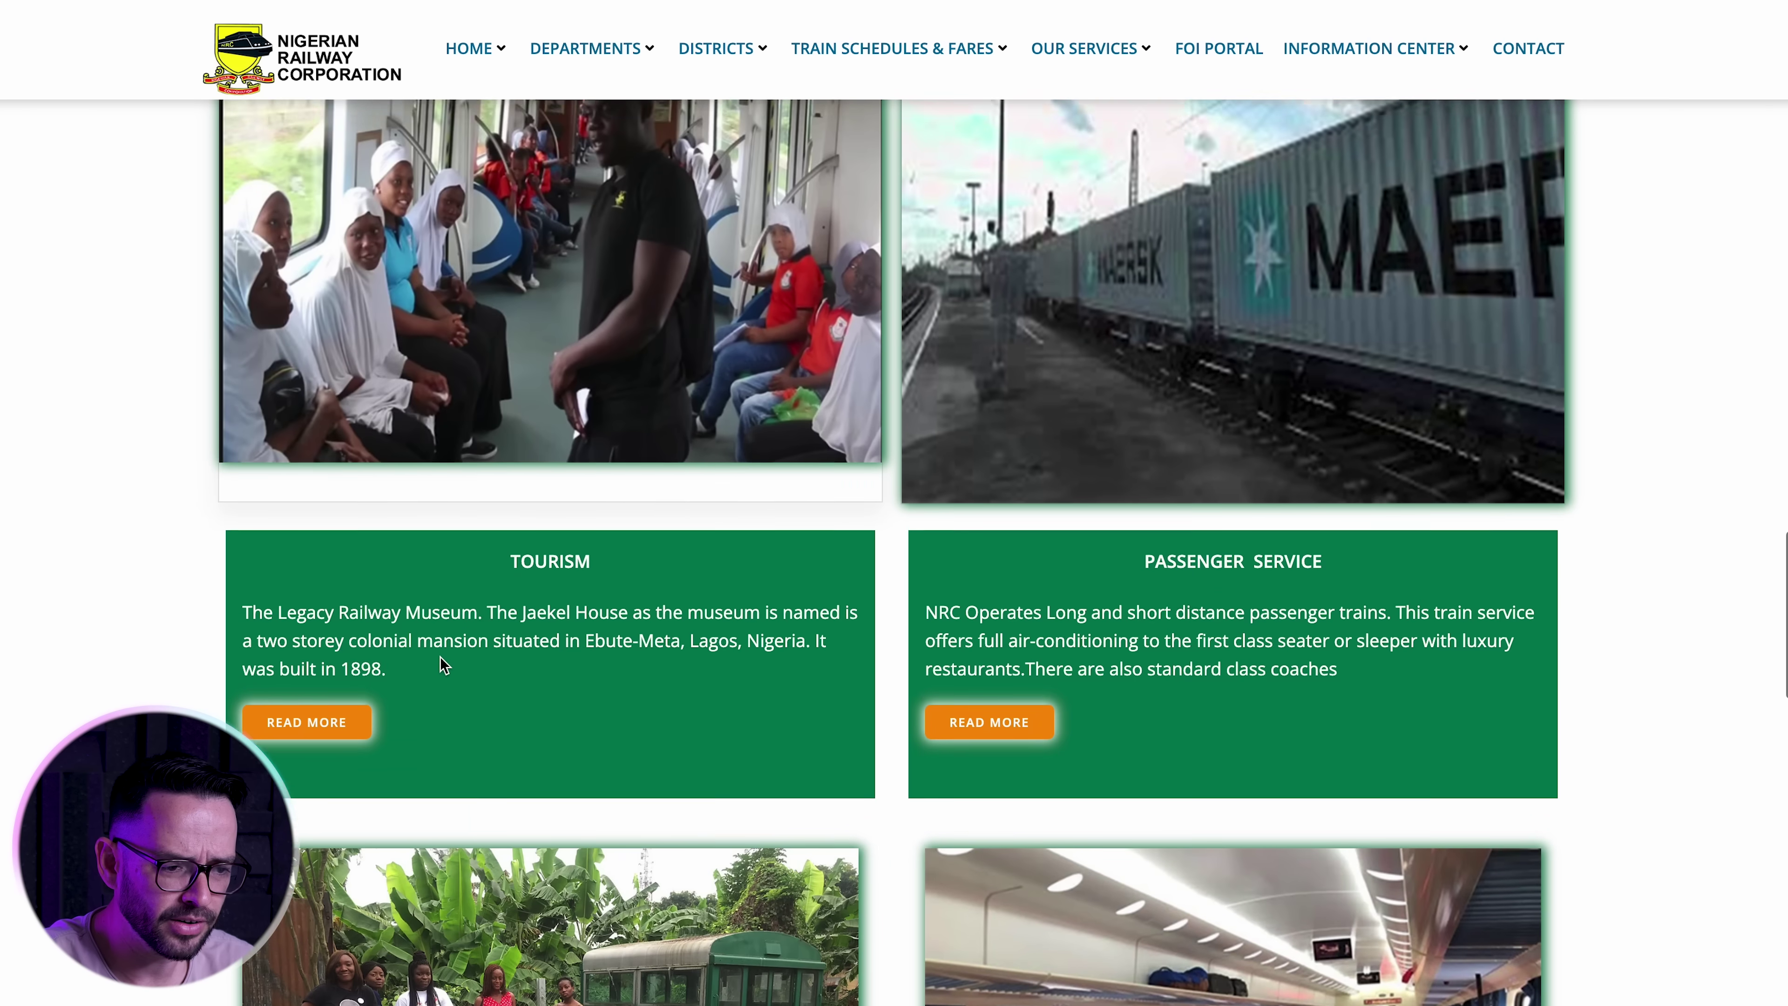
scroll(440, 657, down, 4)
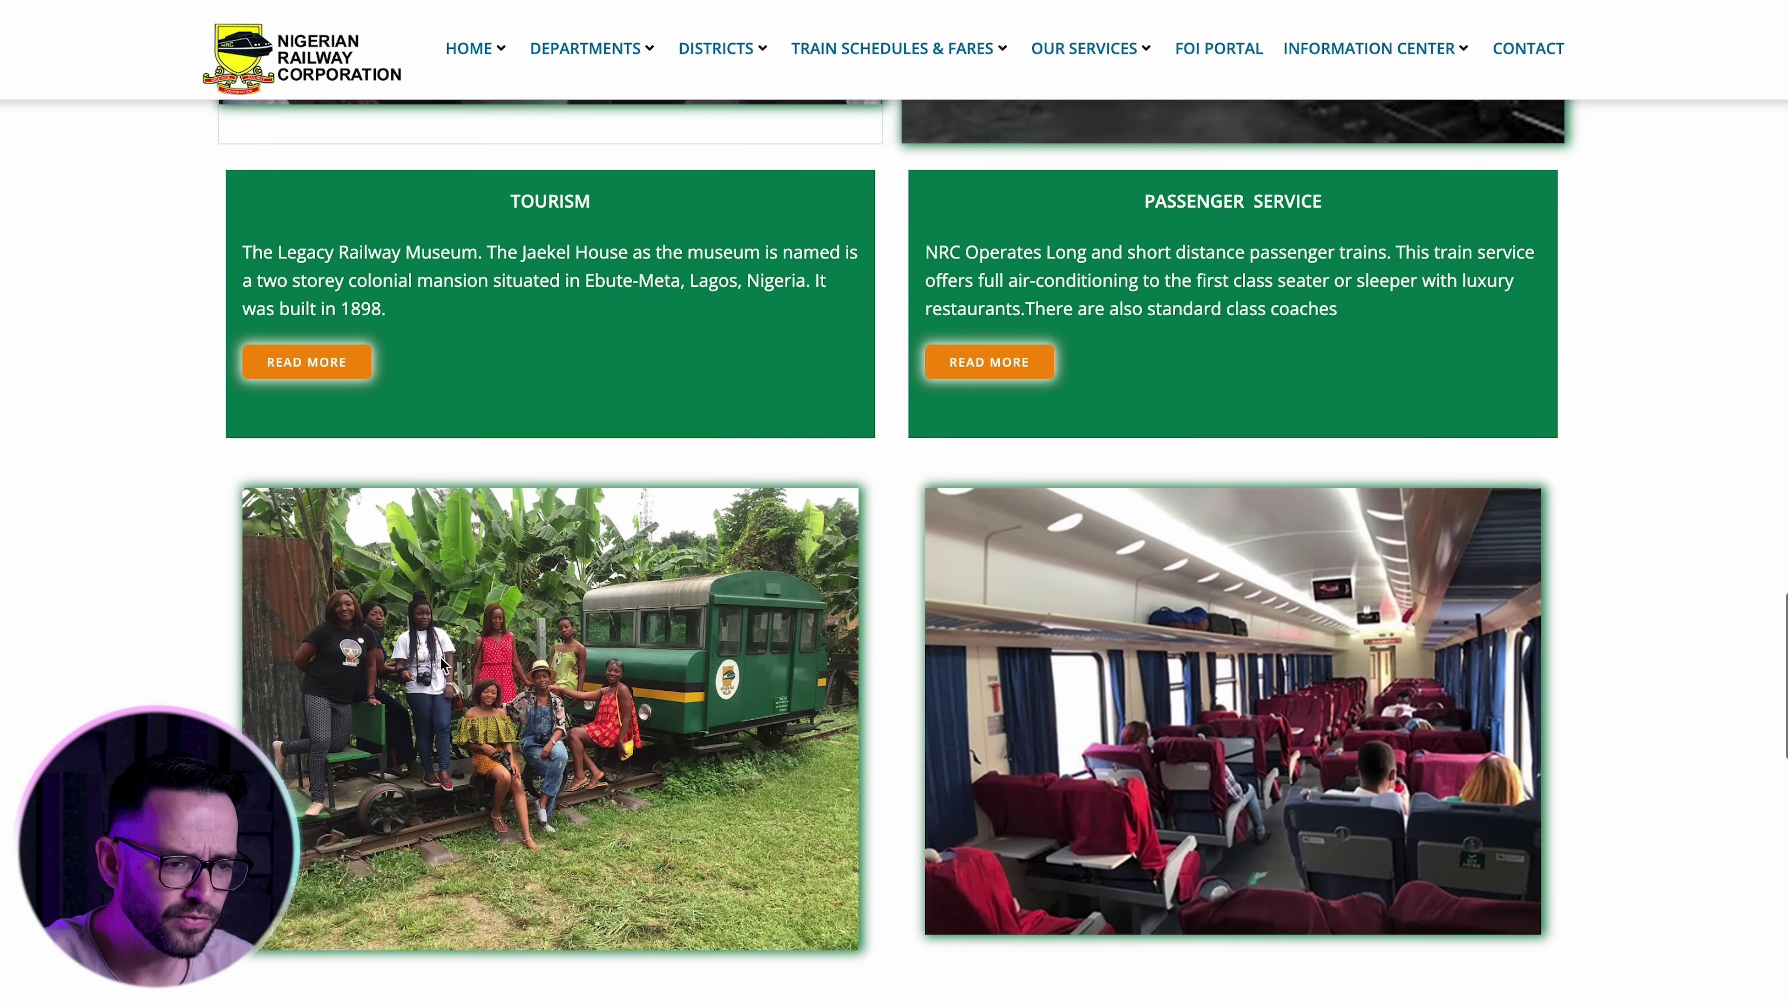
scroll(440, 657, up, 6)
scroll(440, 666, down, 1)
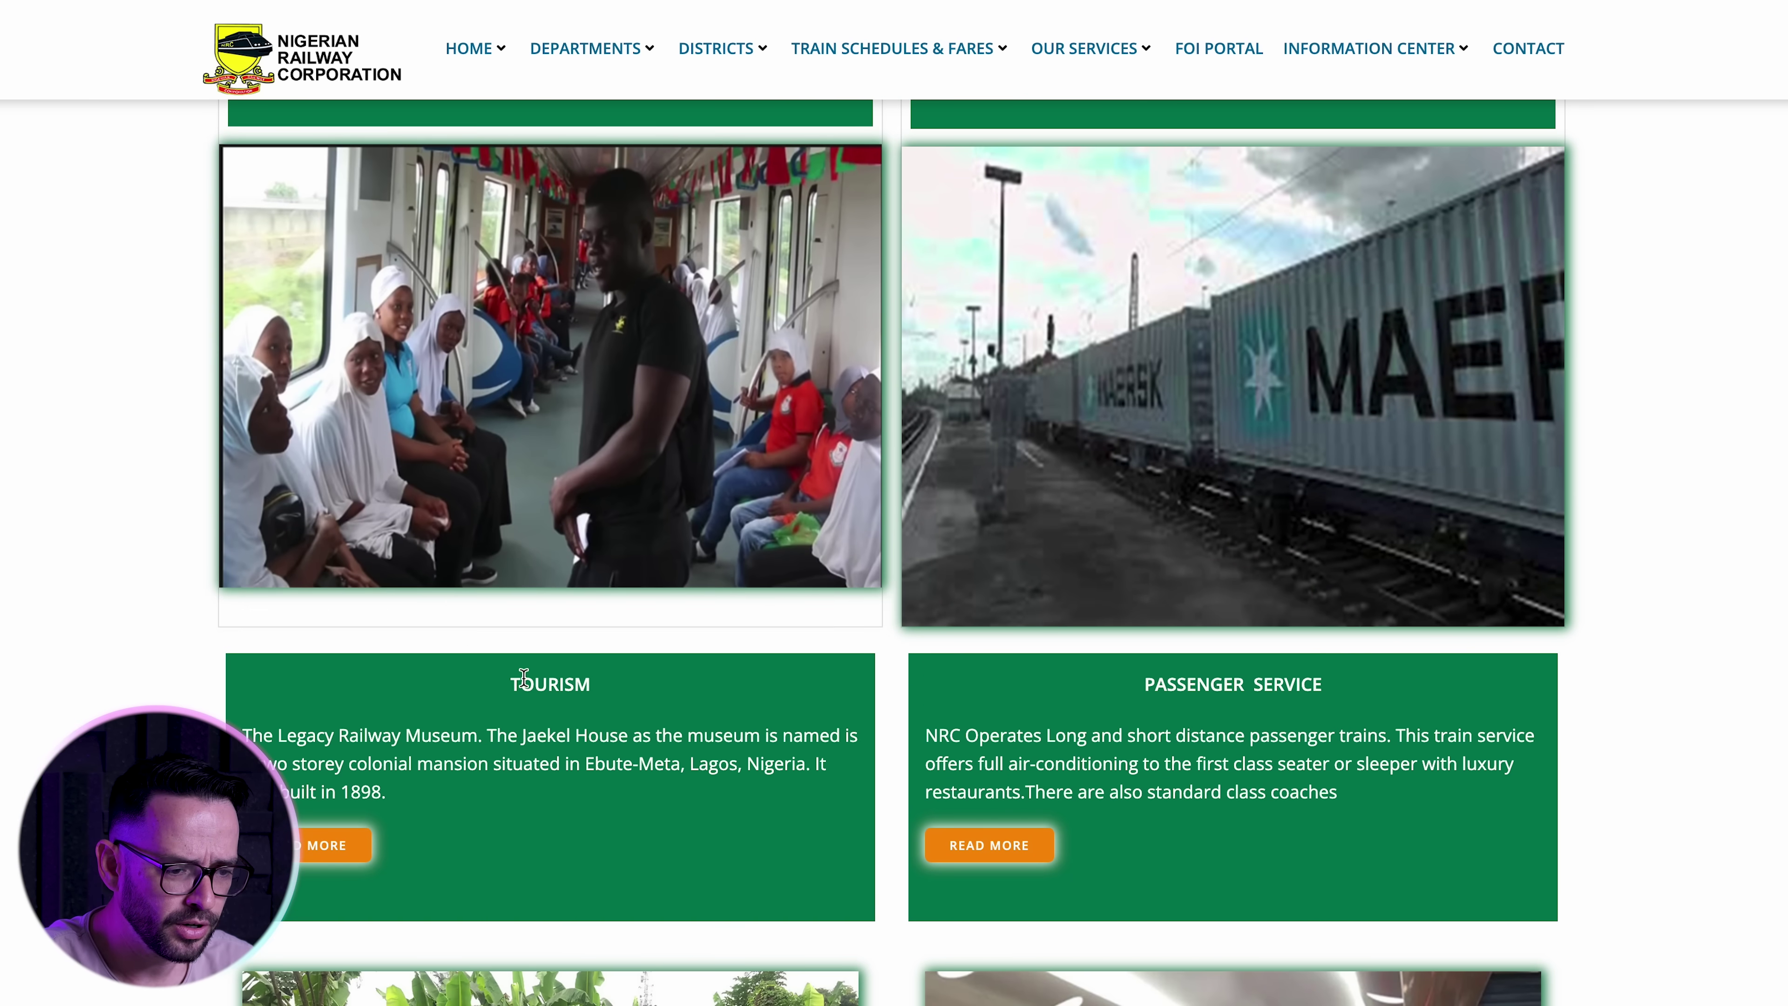
drag(577, 694, 596, 806)
click(596, 806)
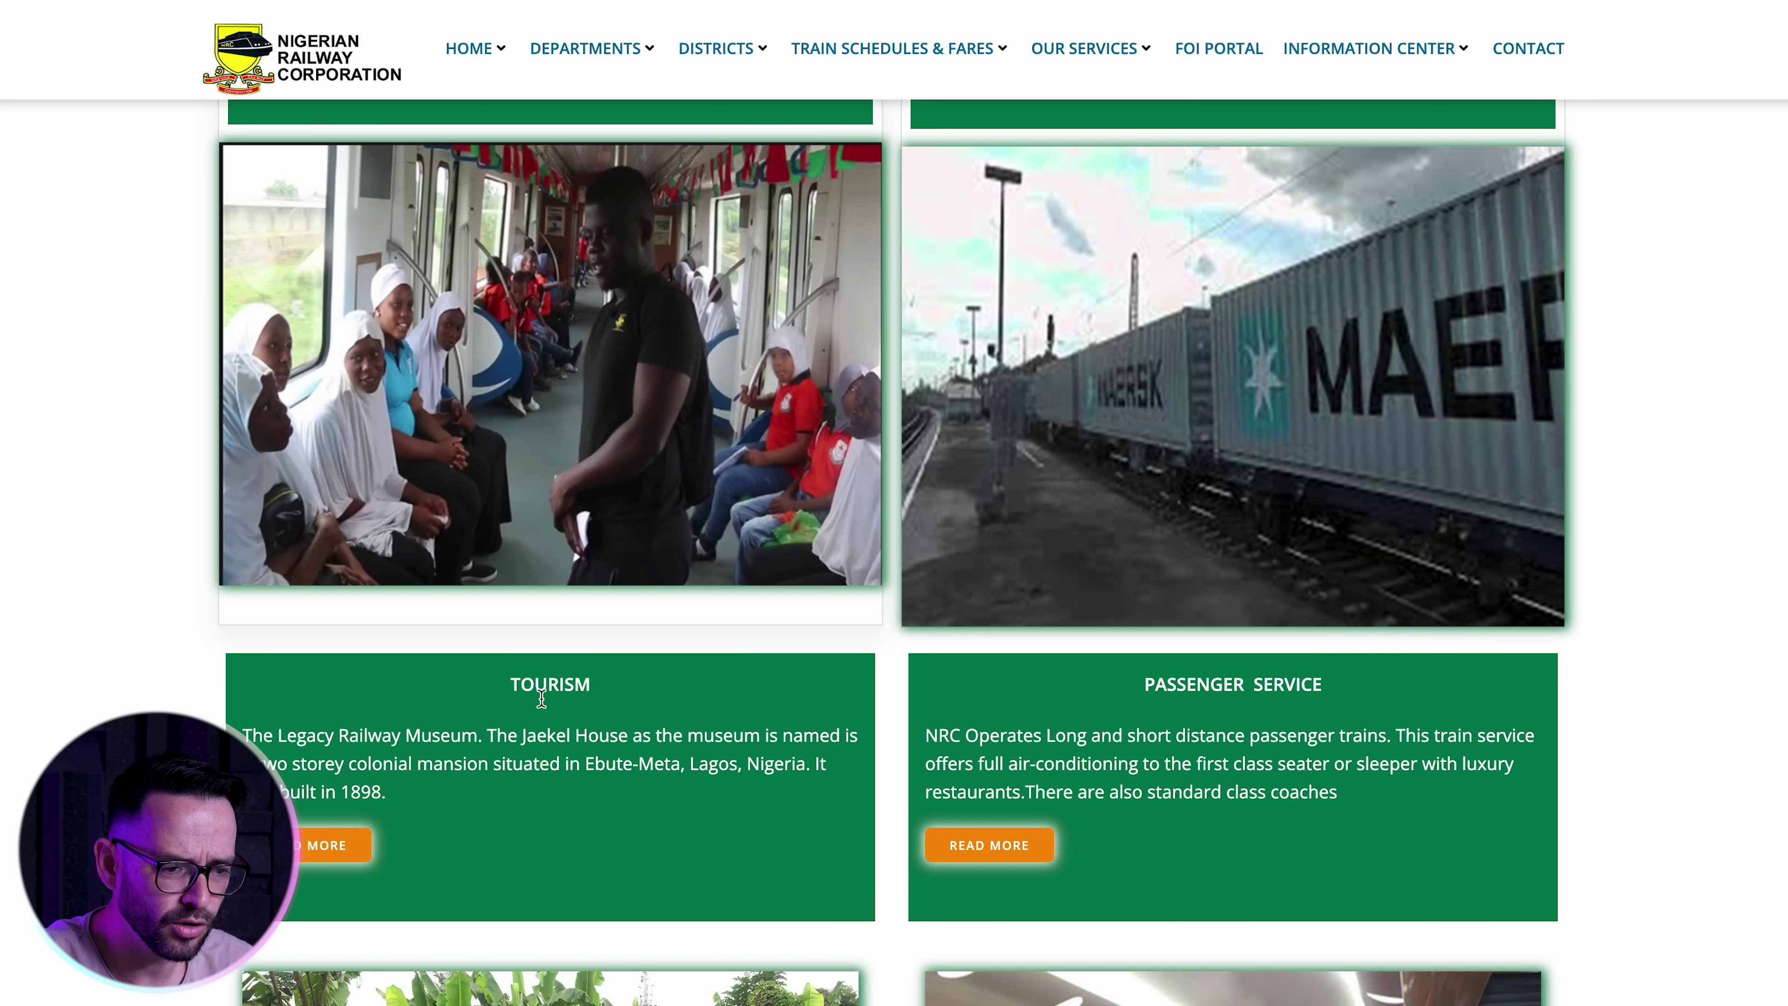
scroll(541, 699, down, 5)
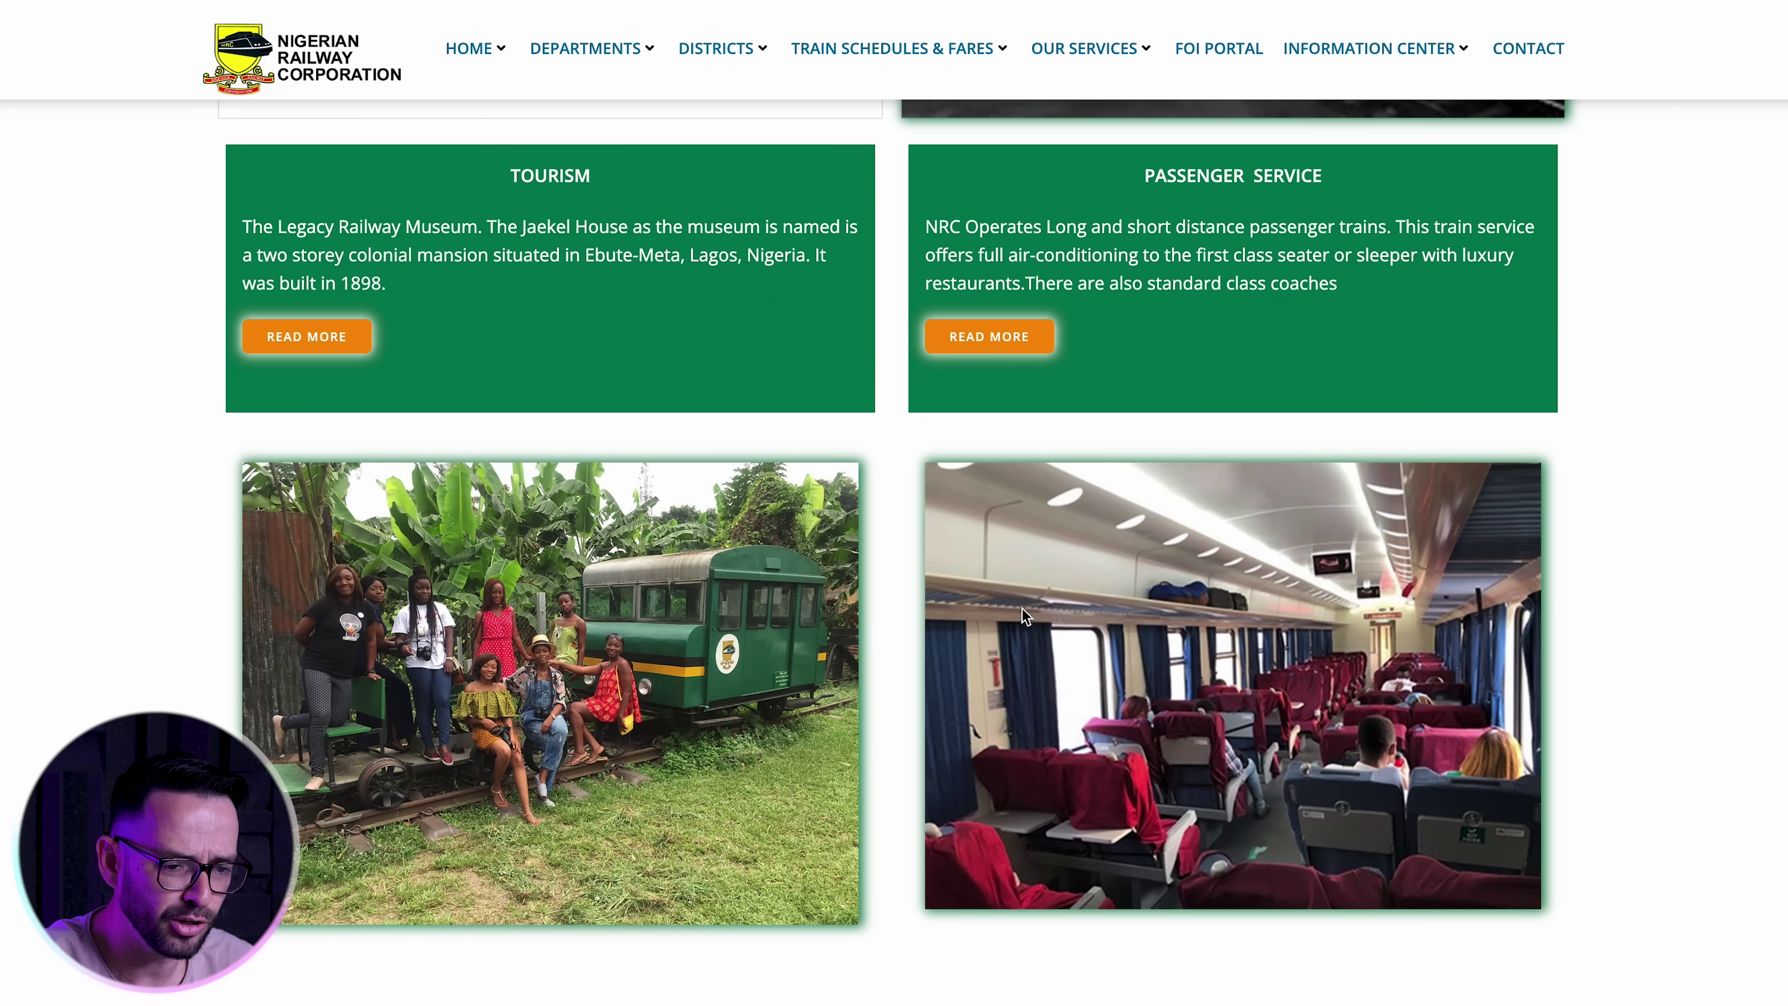
scroll(1022, 608, up, 8)
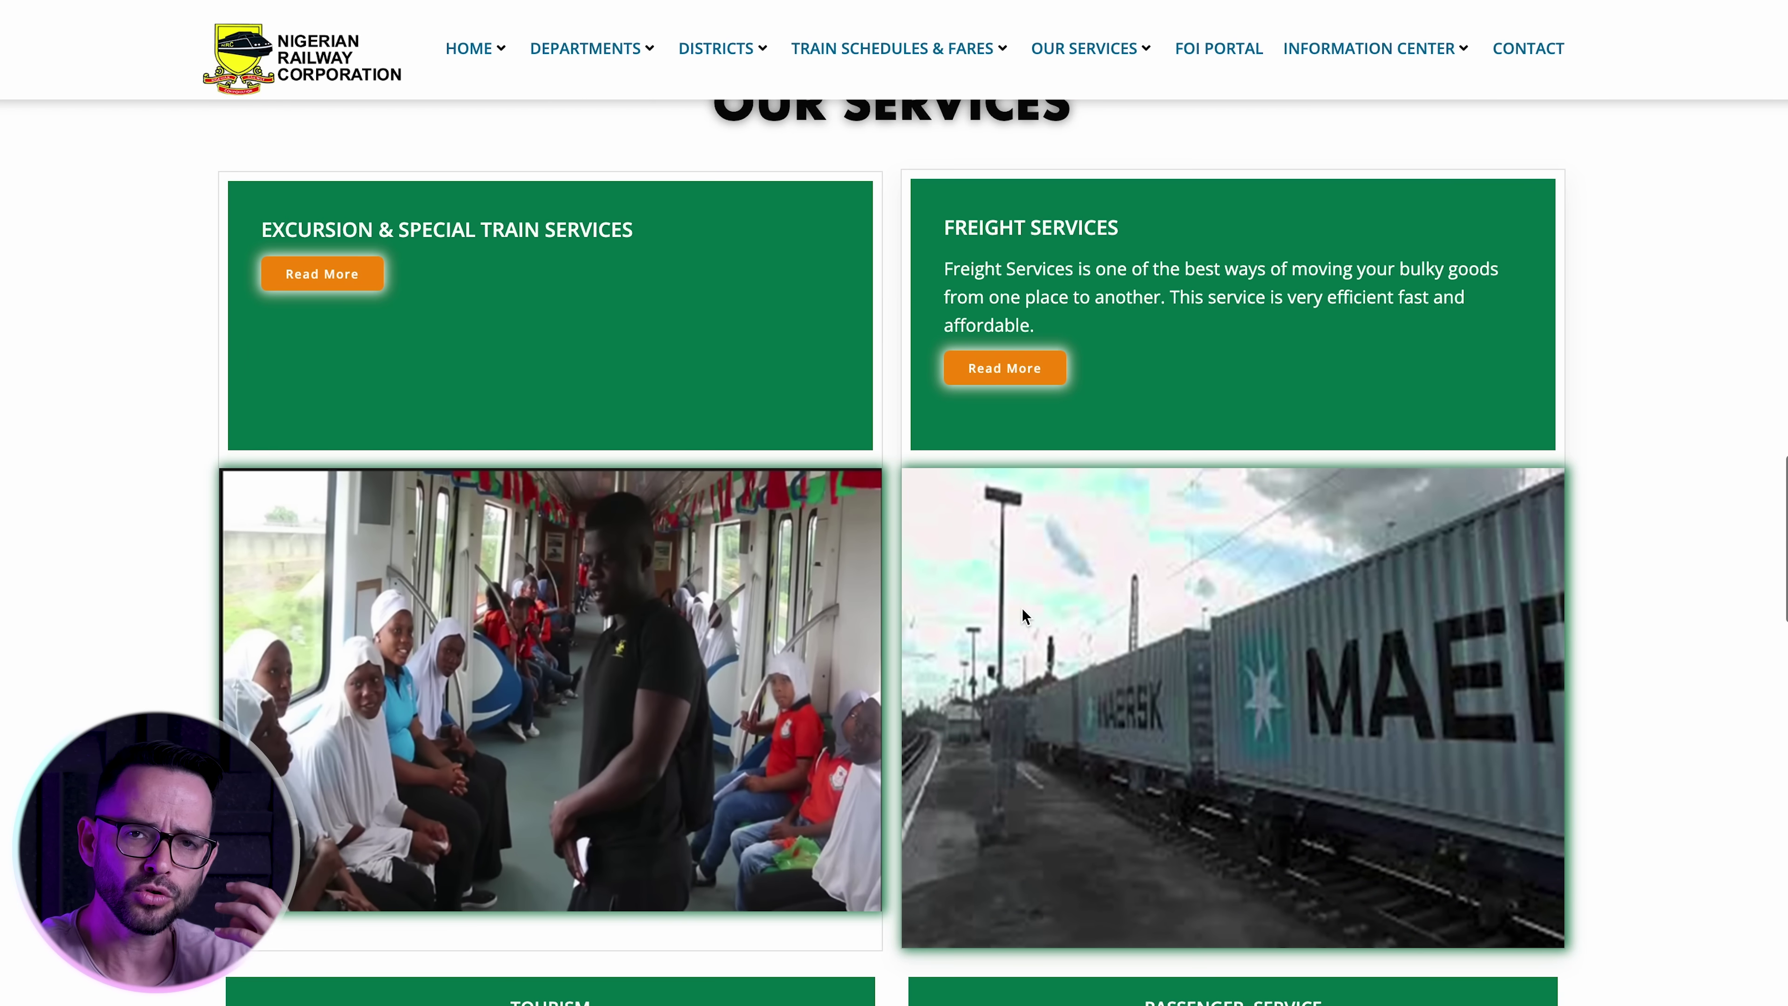
scroll(1022, 614, down, 1)
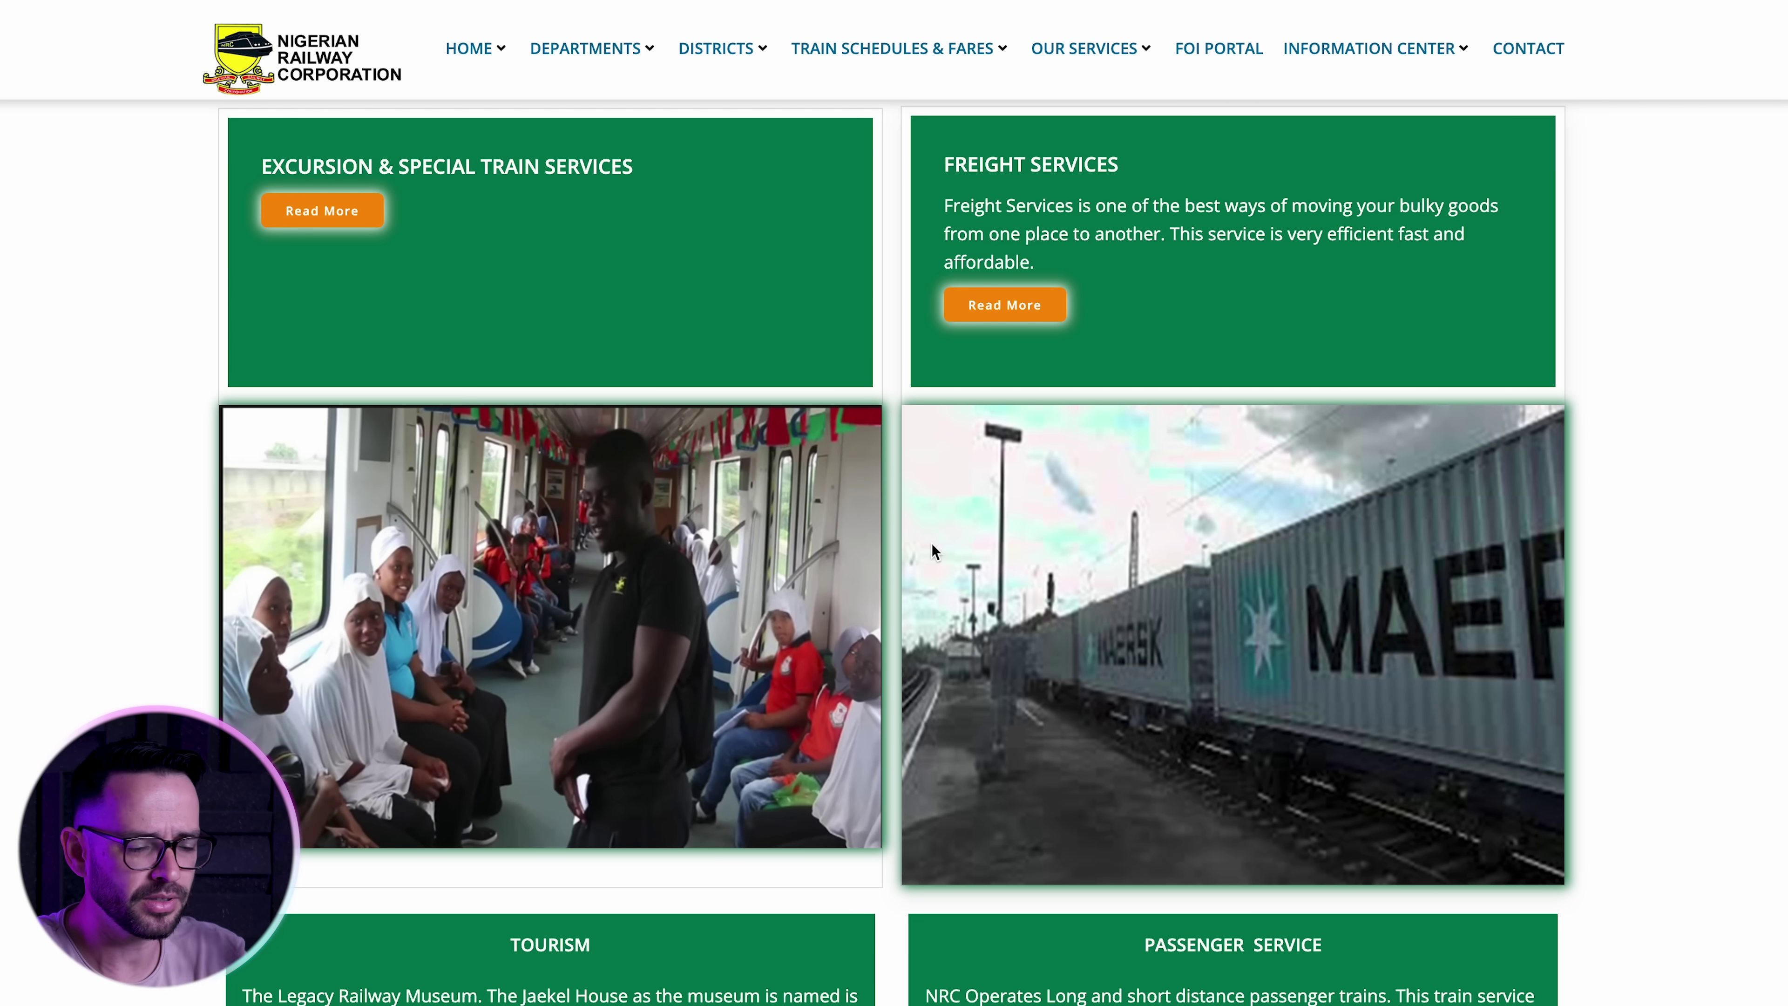
scroll(841, 724, down, 5)
scroll(844, 731, up, 1)
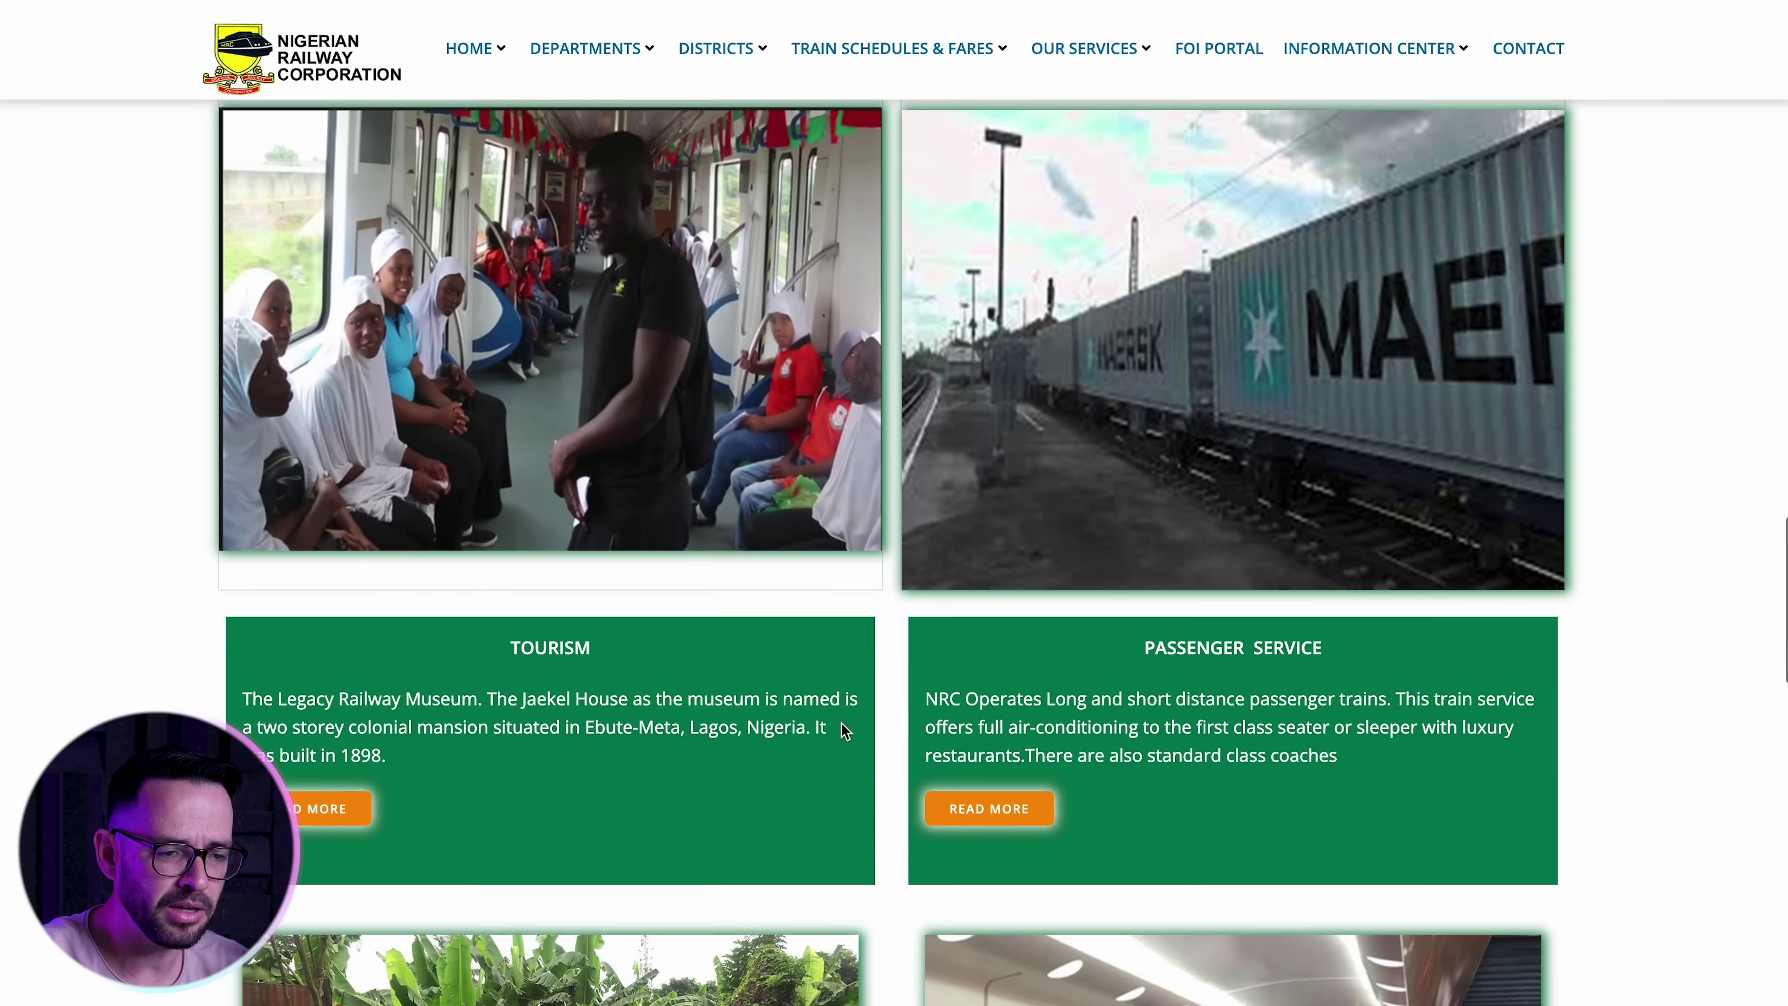
scroll(844, 731, down, 6)
scroll(844, 731, up, 7)
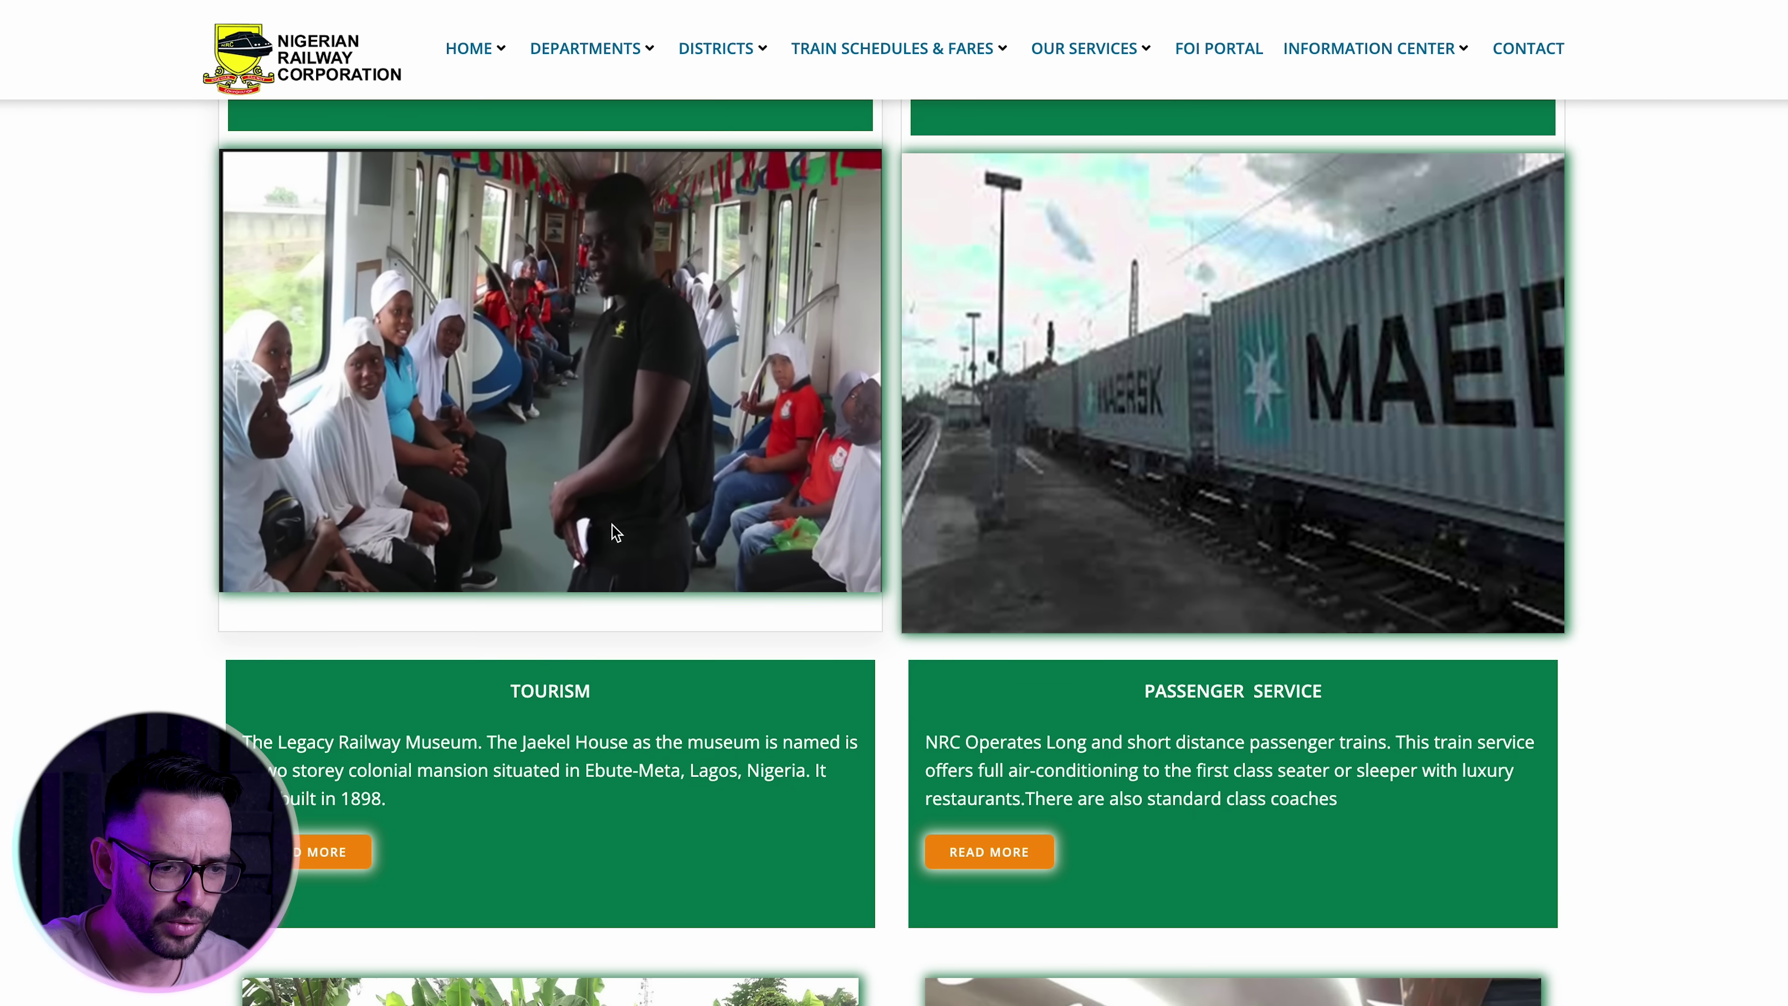
scroll(612, 529, down, 7)
scroll(612, 523, down, 6)
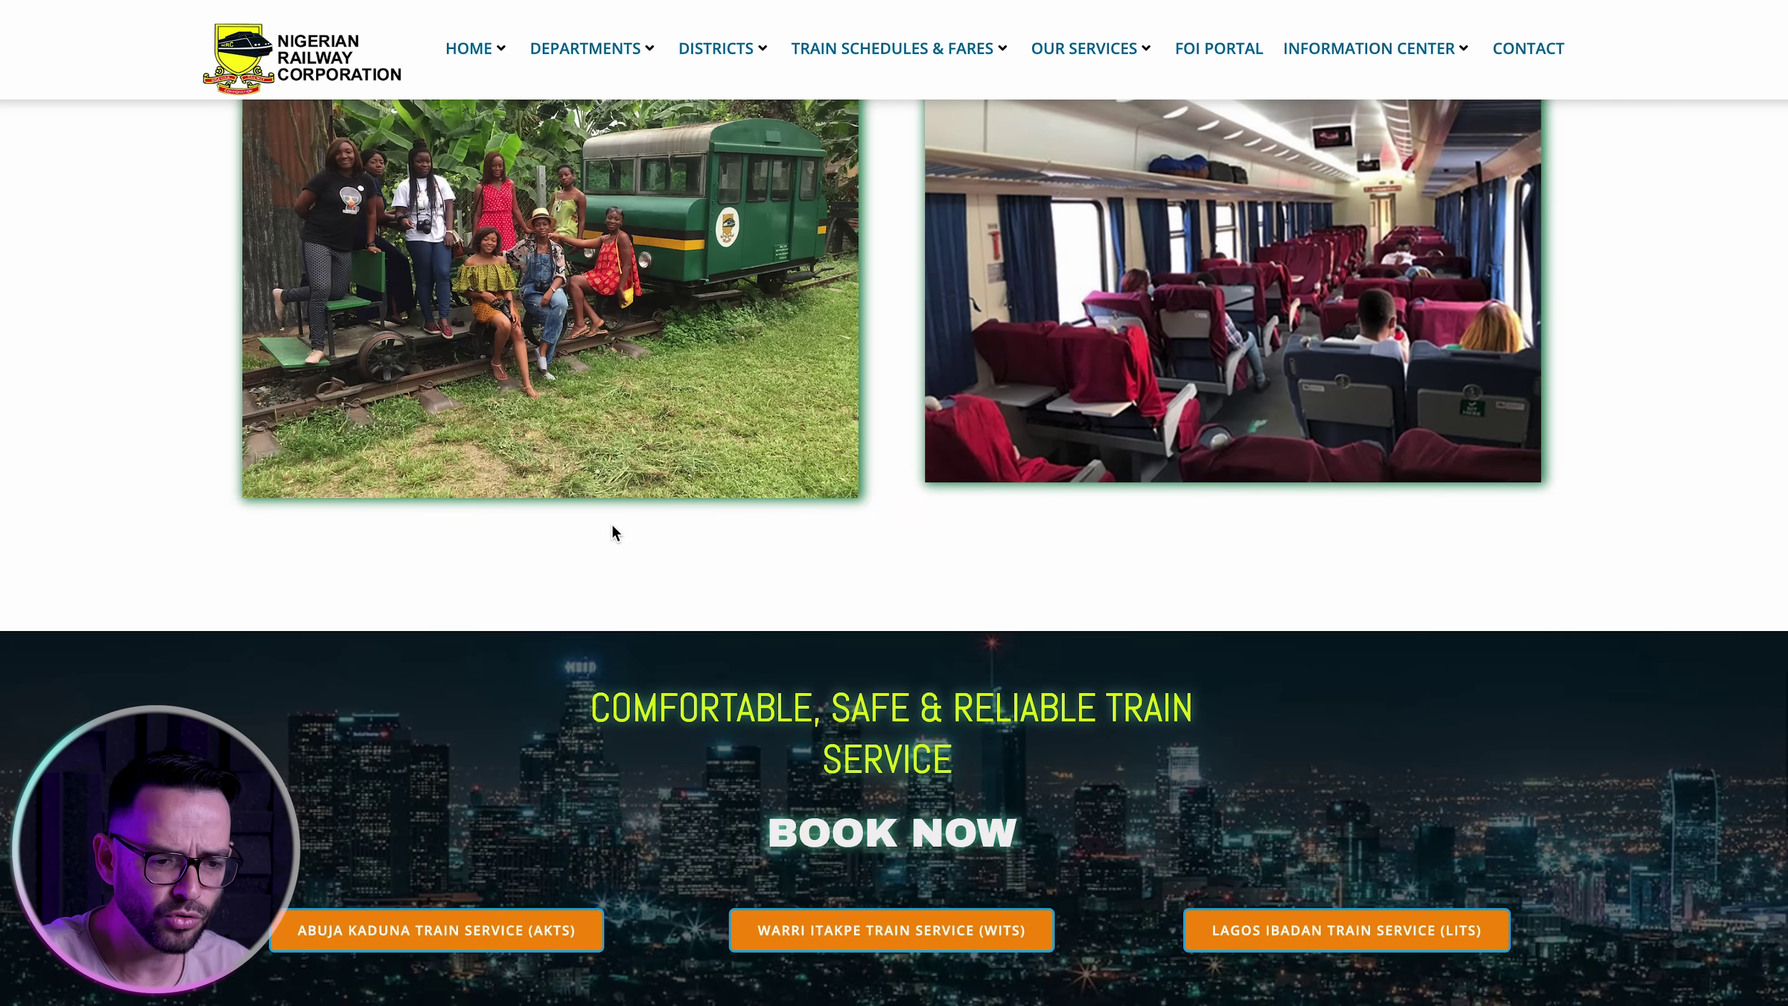
scroll(612, 523, up, 18)
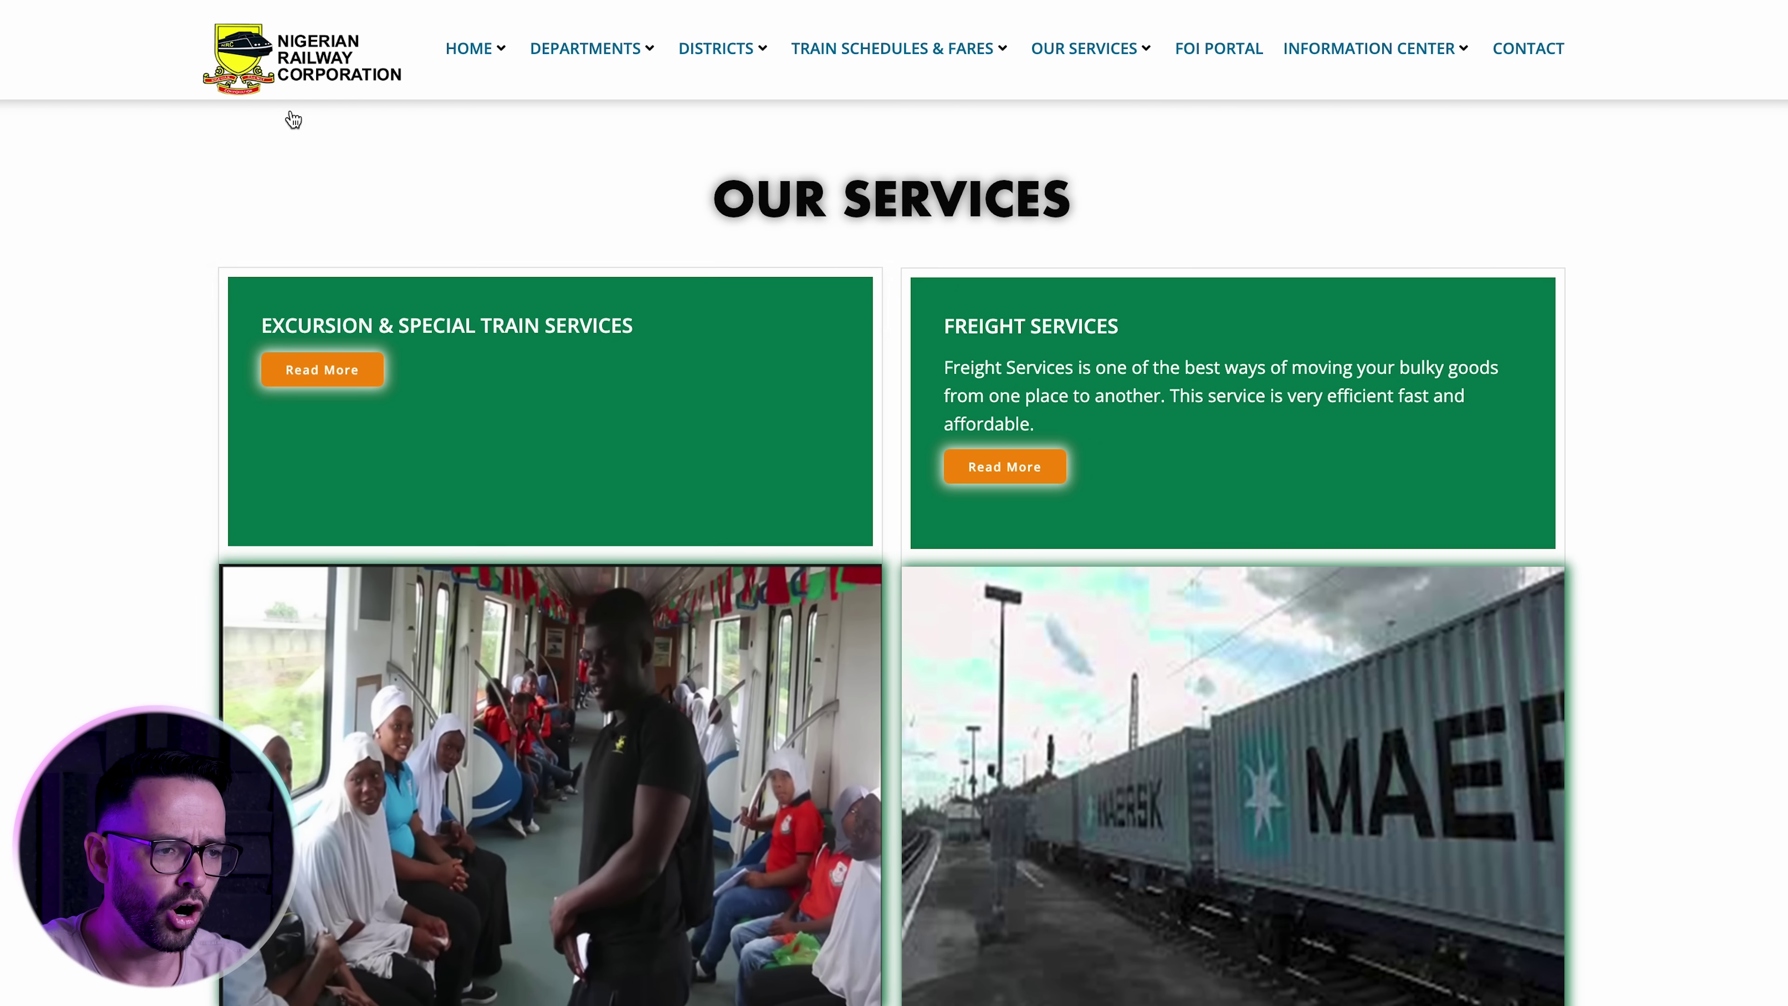
scroll(154, 307, down, 5)
scroll(153, 305, up, 4)
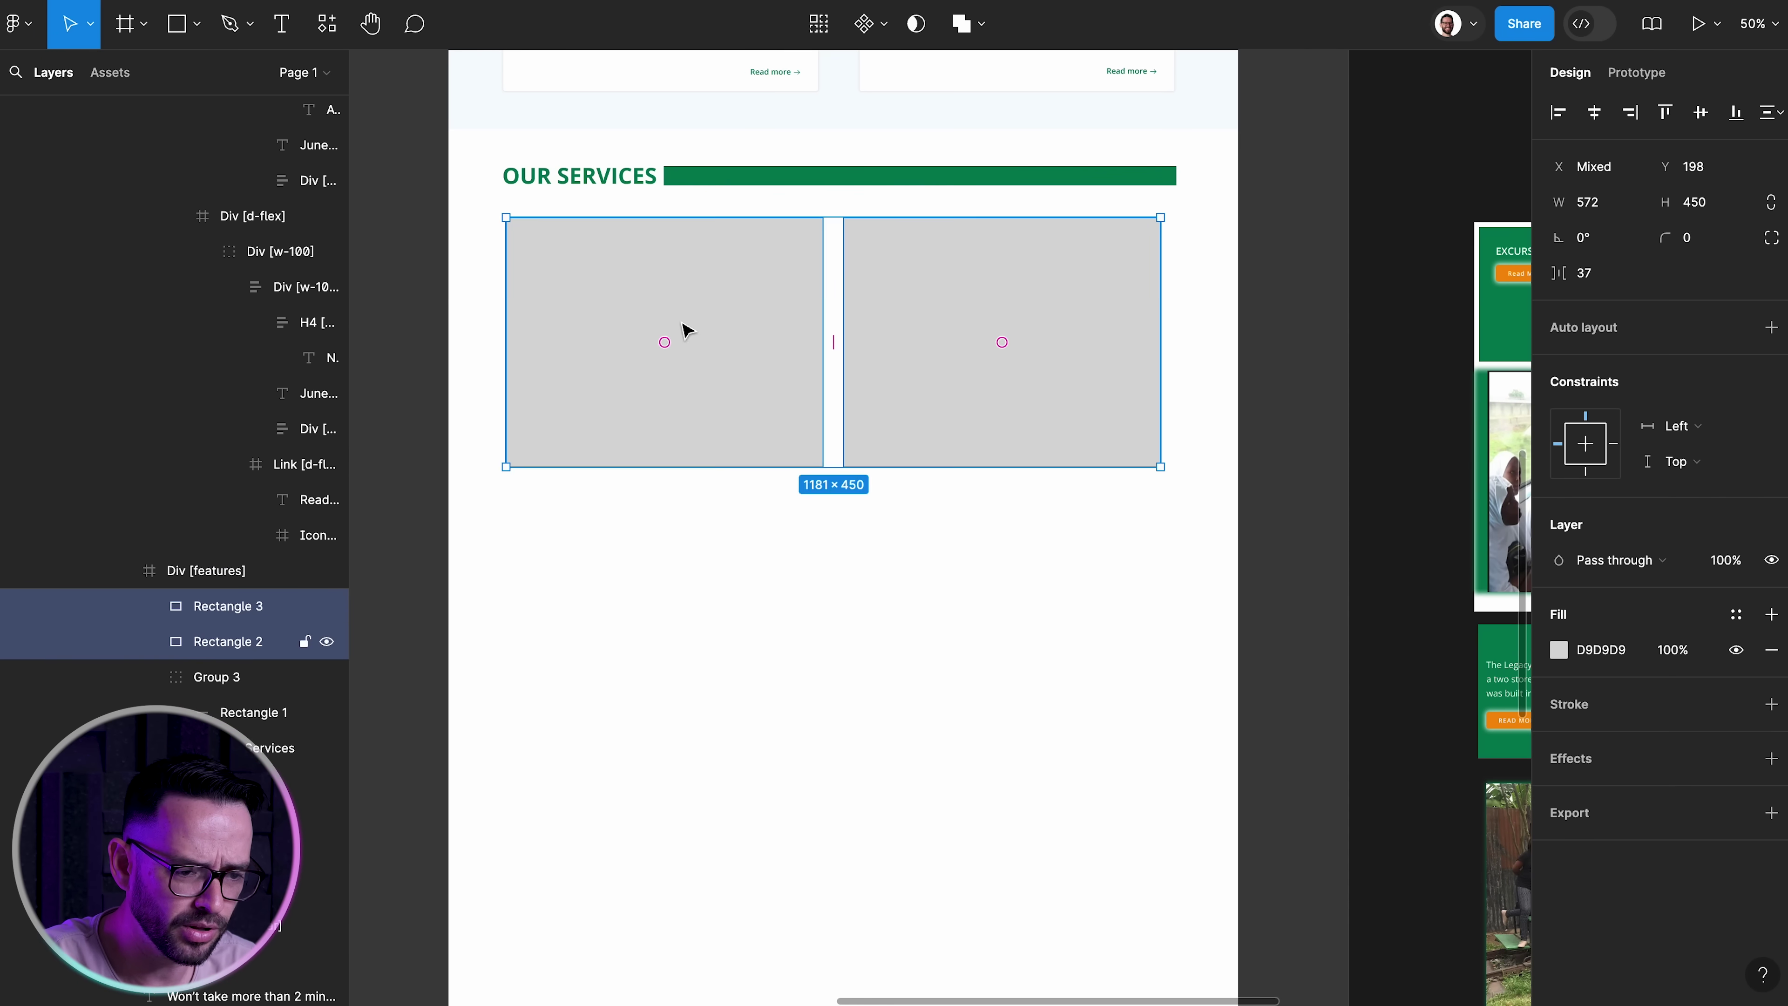
Delete the second placeholder, make the remaining one a 572 × 490 rectangle in green 007D53, and paste the excursion train photo over it
key(Escape)
click(1010, 331)
key(Delete)
click(741, 428)
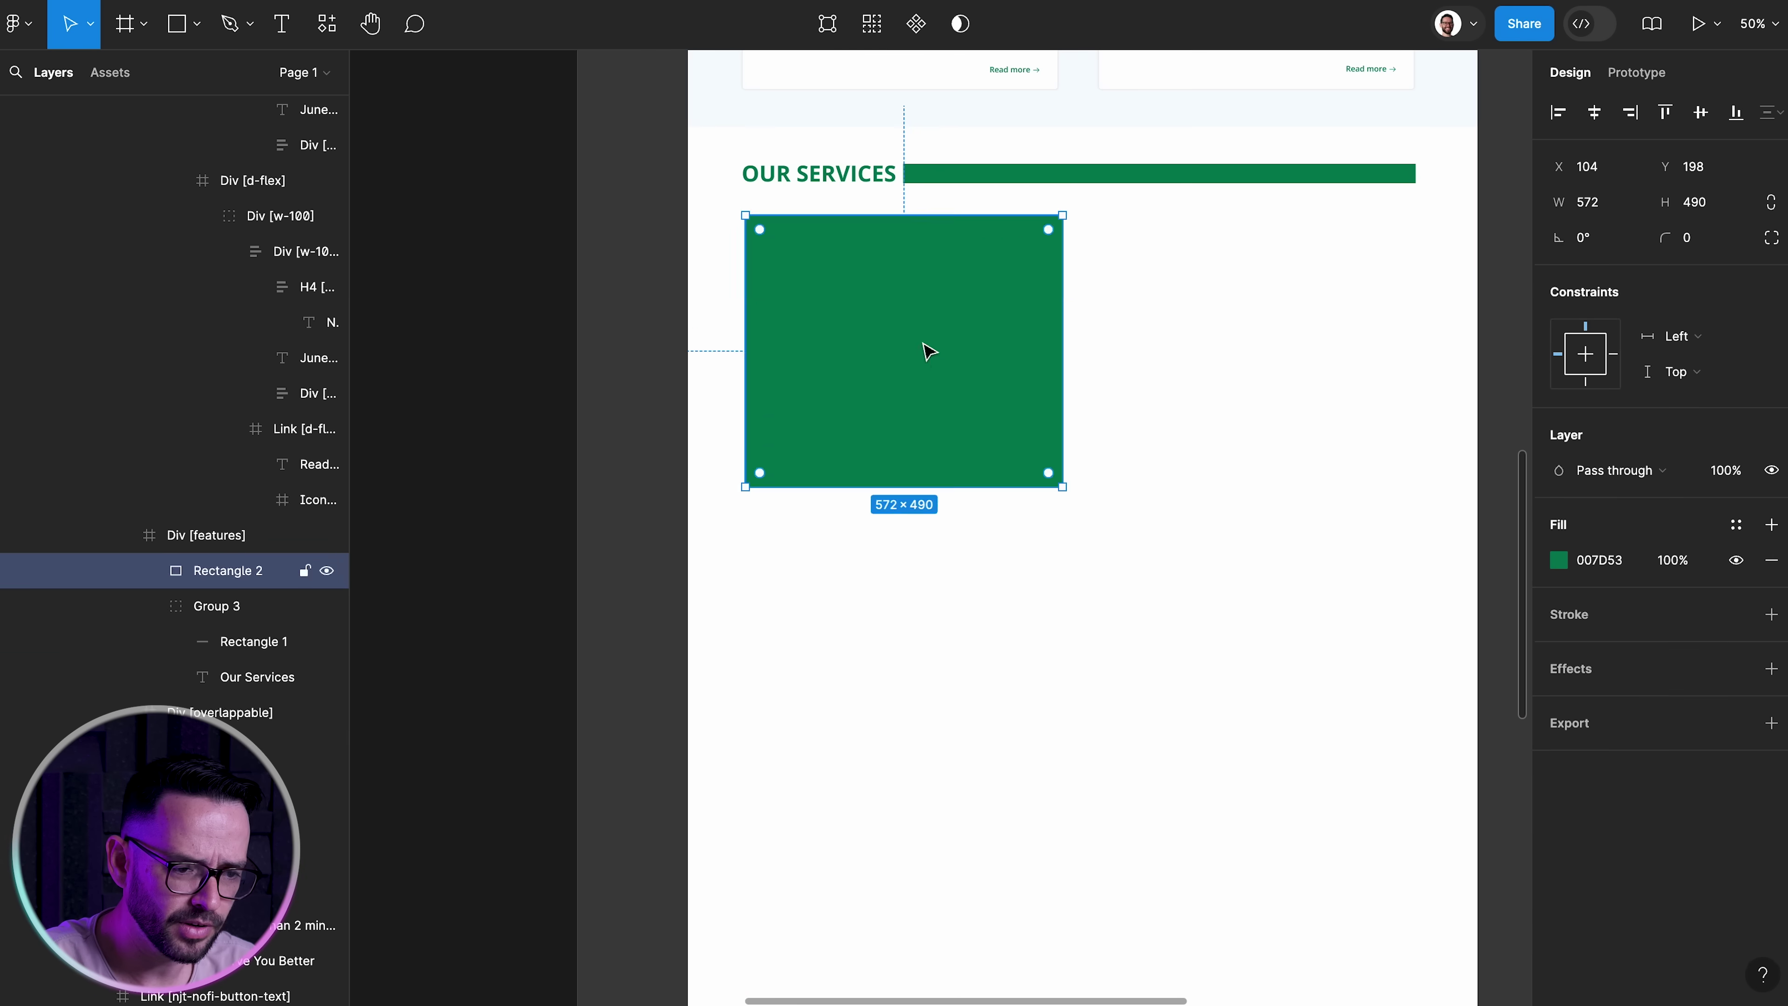
key(ctrl+v)
Try to mask the excursion train photo with the green rectangle
right_click(231, 609)
click(345, 506)
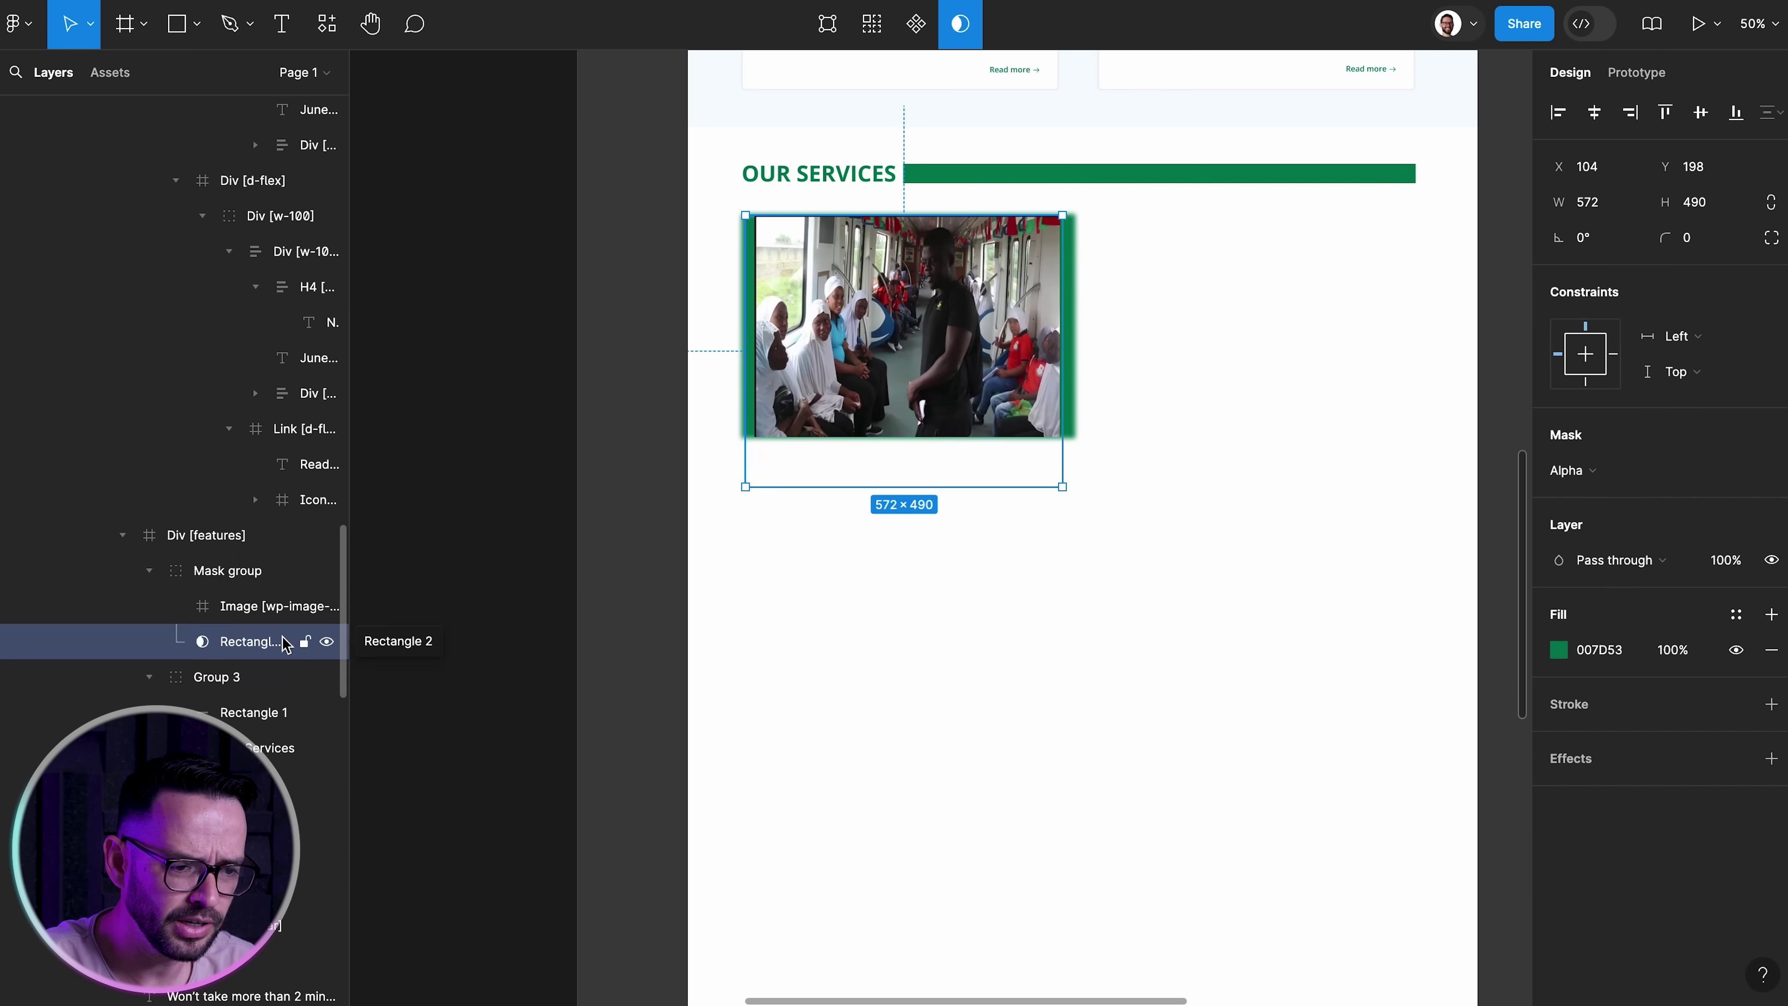
key(ctrl+z)
drag(281, 607, 270, 555)
shift+click(268, 607)
right_click(264, 607)
click(389, 505)
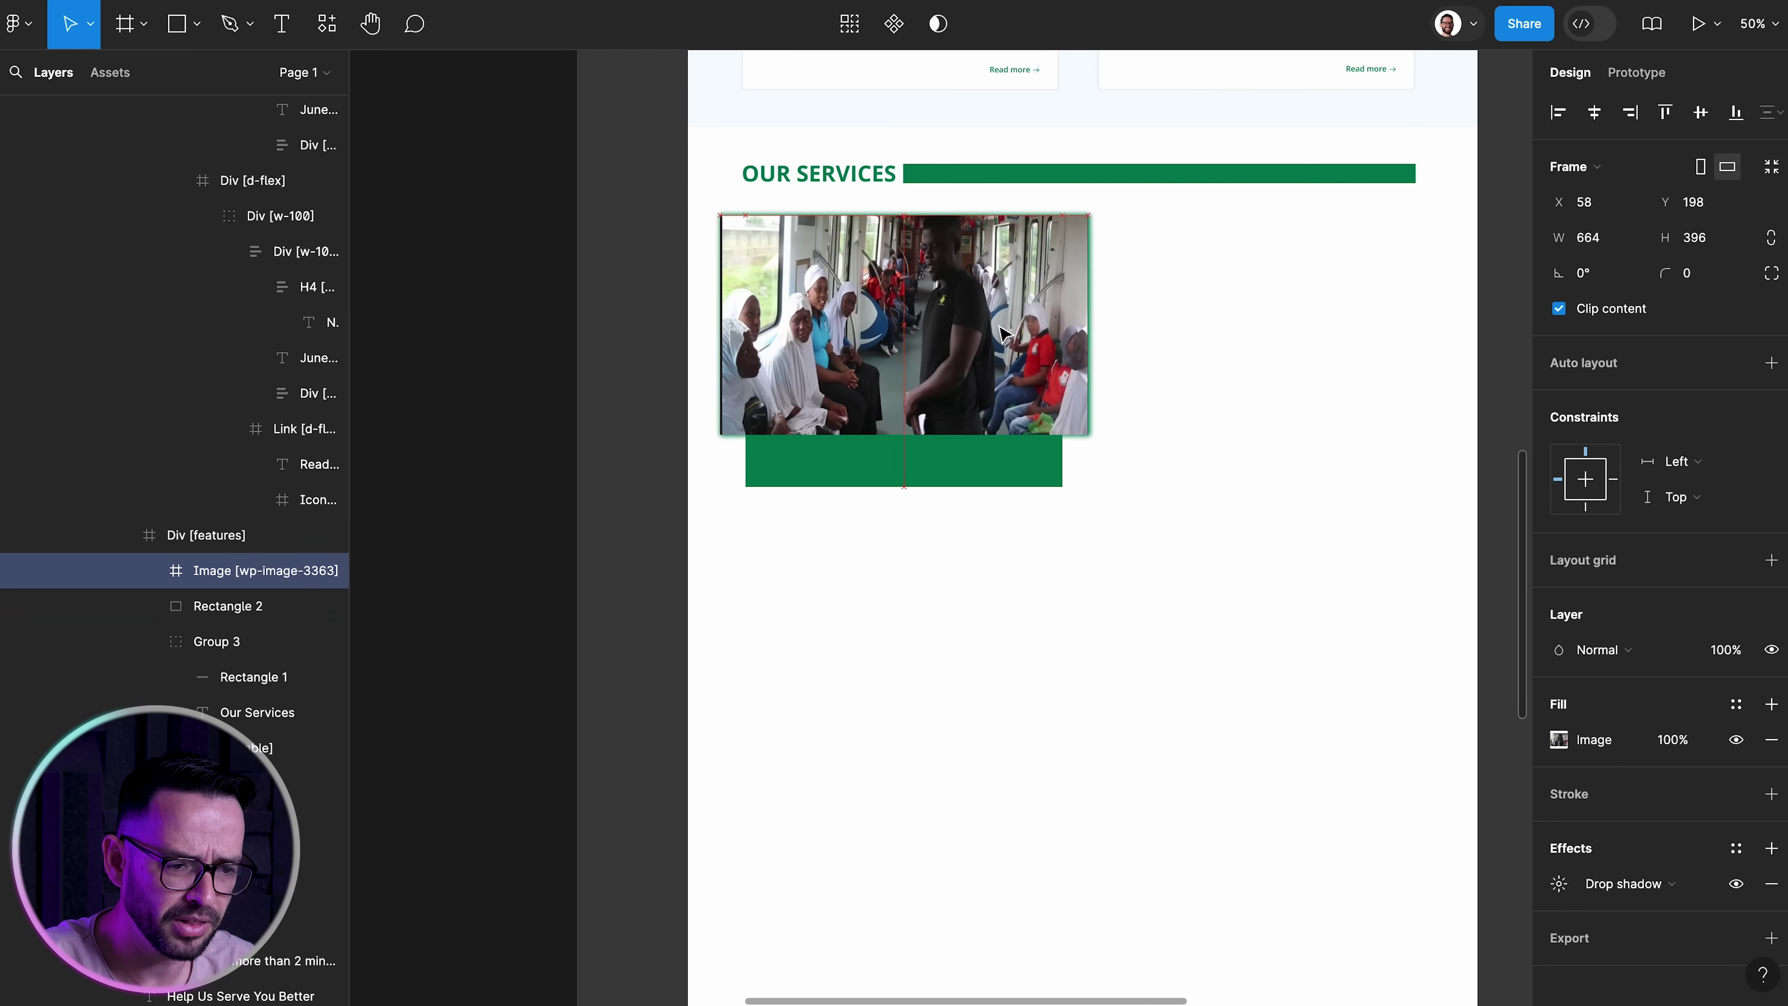
Crop the sides of the excursion train photo to roughly the green card's width and remove its drop shadow
right_click(986, 262)
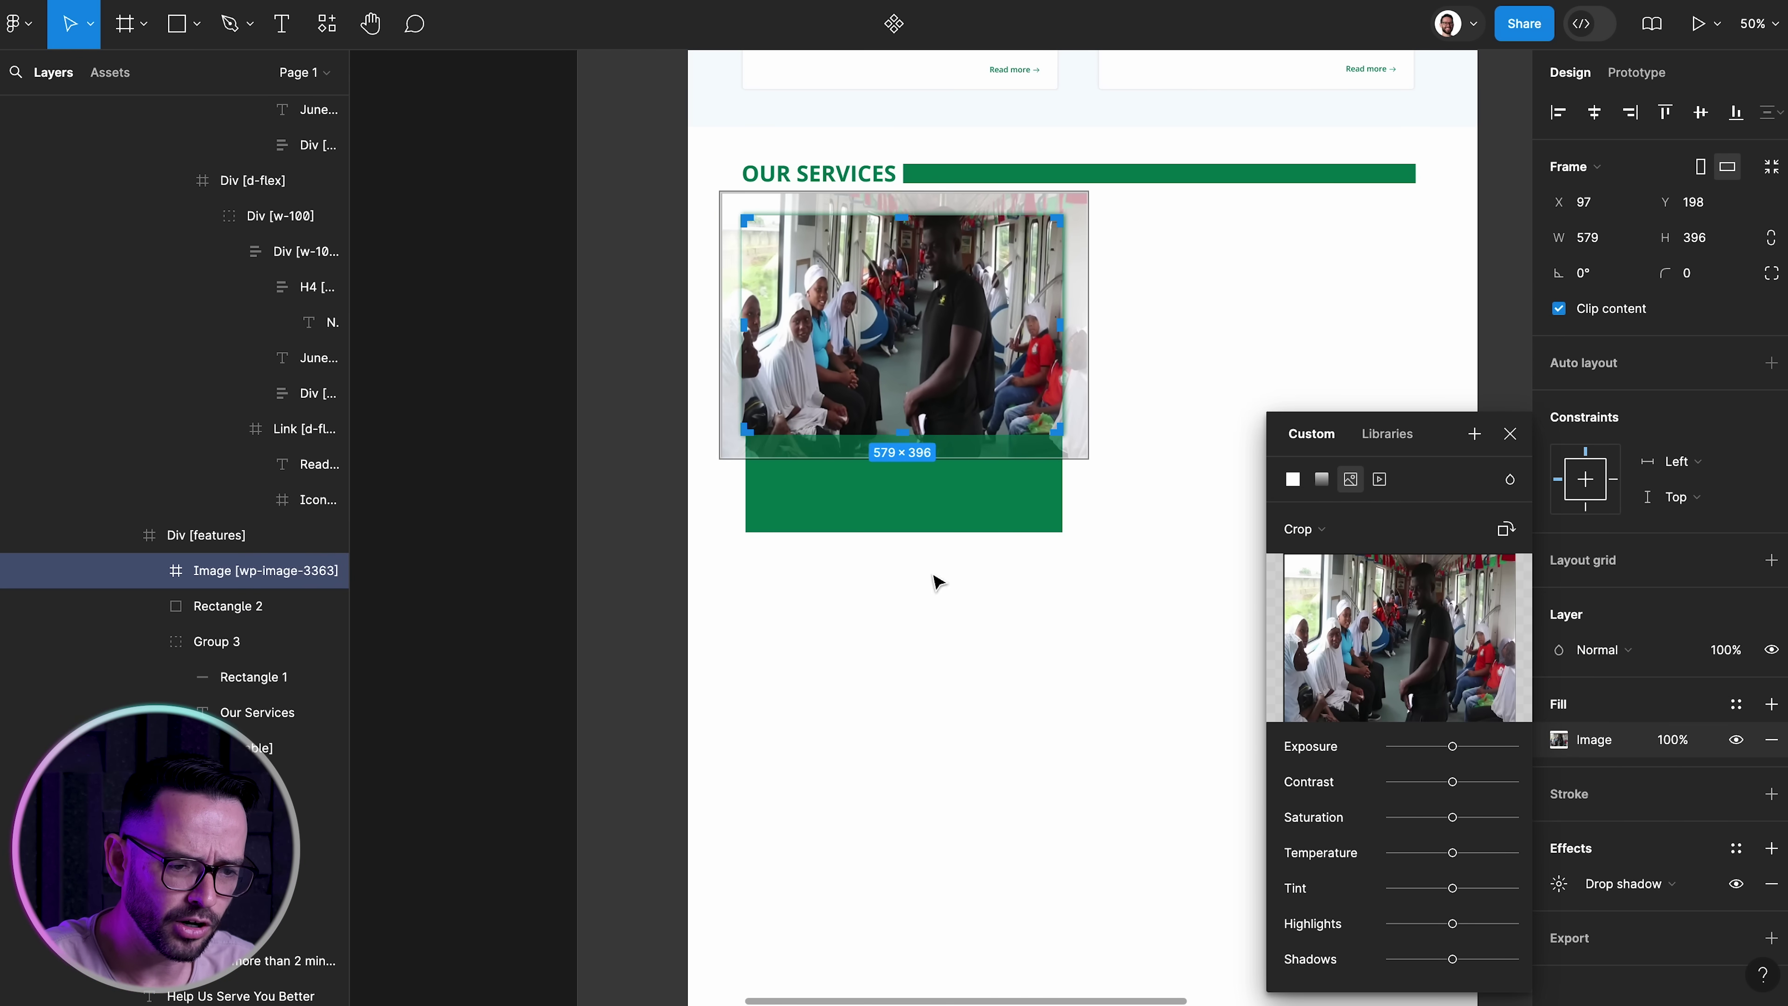
click(938, 583)
click(1772, 883)
Fit the excursion train photo to the green card's upper edge and full width at 572 × 391
key(super+plus)
scroll(898, 356, up, 4)
drag(576, 155, 584, 163)
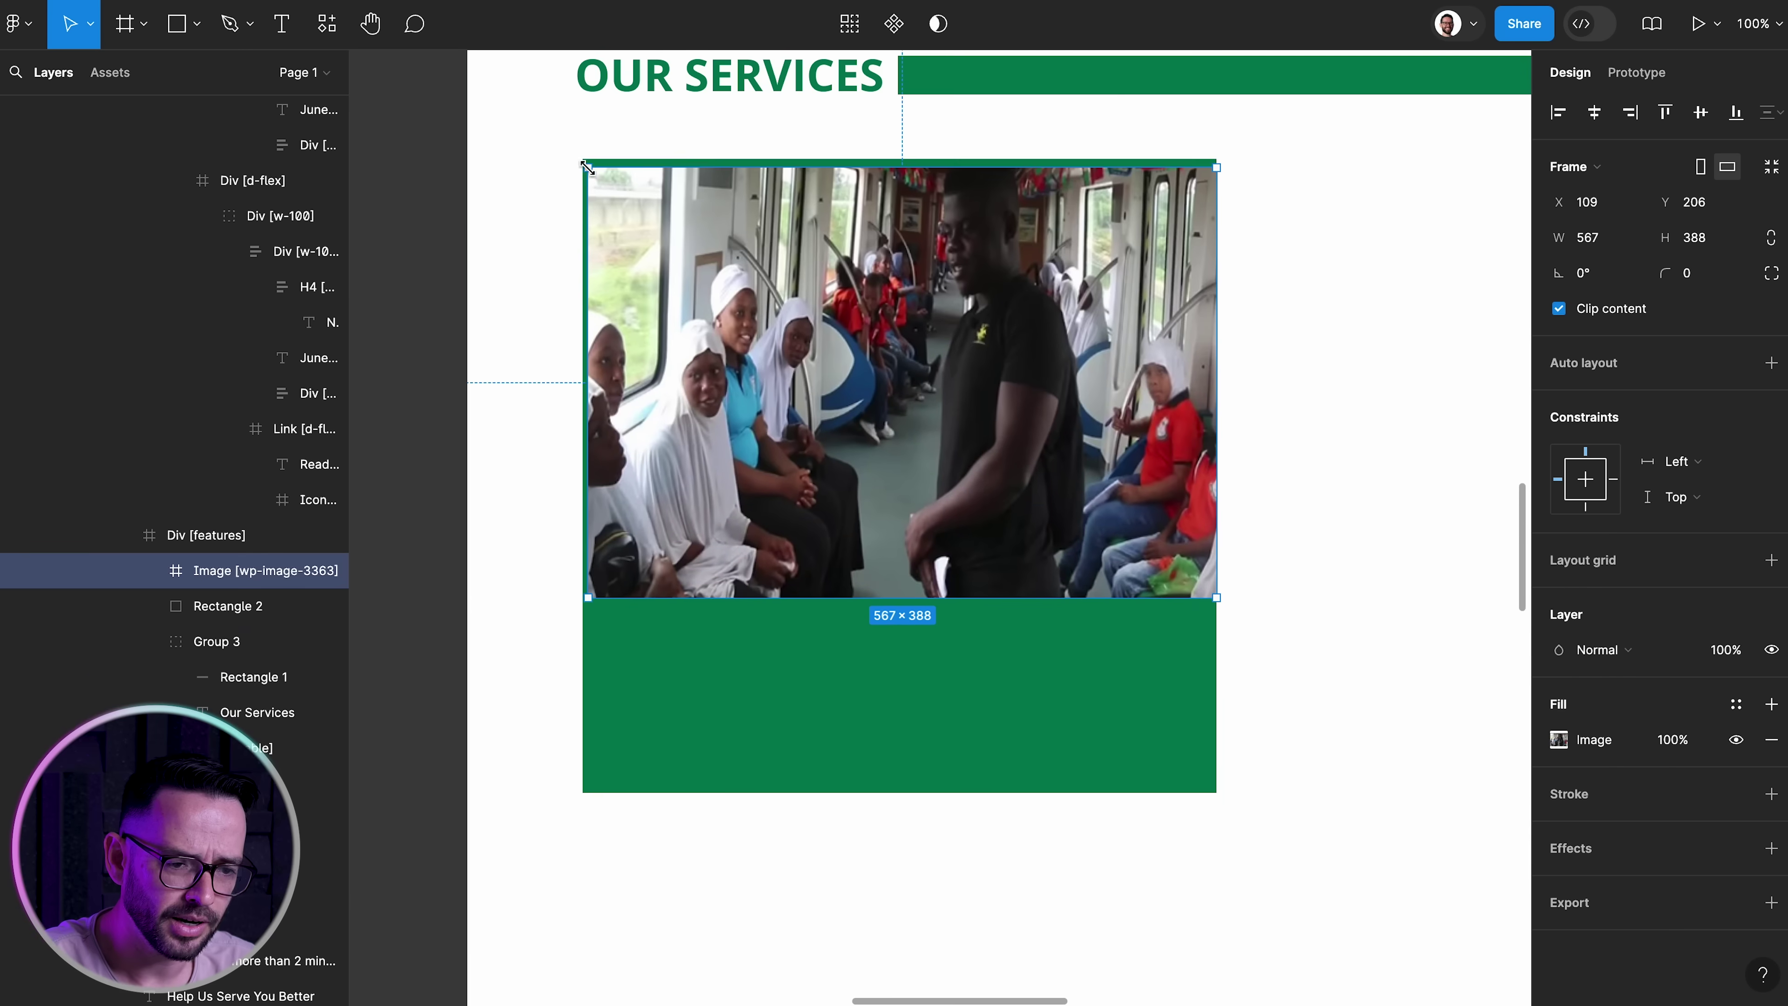
click(1364, 721)
key(super+z)
Round the green card's corners and open the individual corner radius settings of the excursion train photo
scroll(937, 546, down, 2)
super+click(726, 436)
scroll(726, 563, down, 2)
super+click(727, 612)
click(1771, 272)
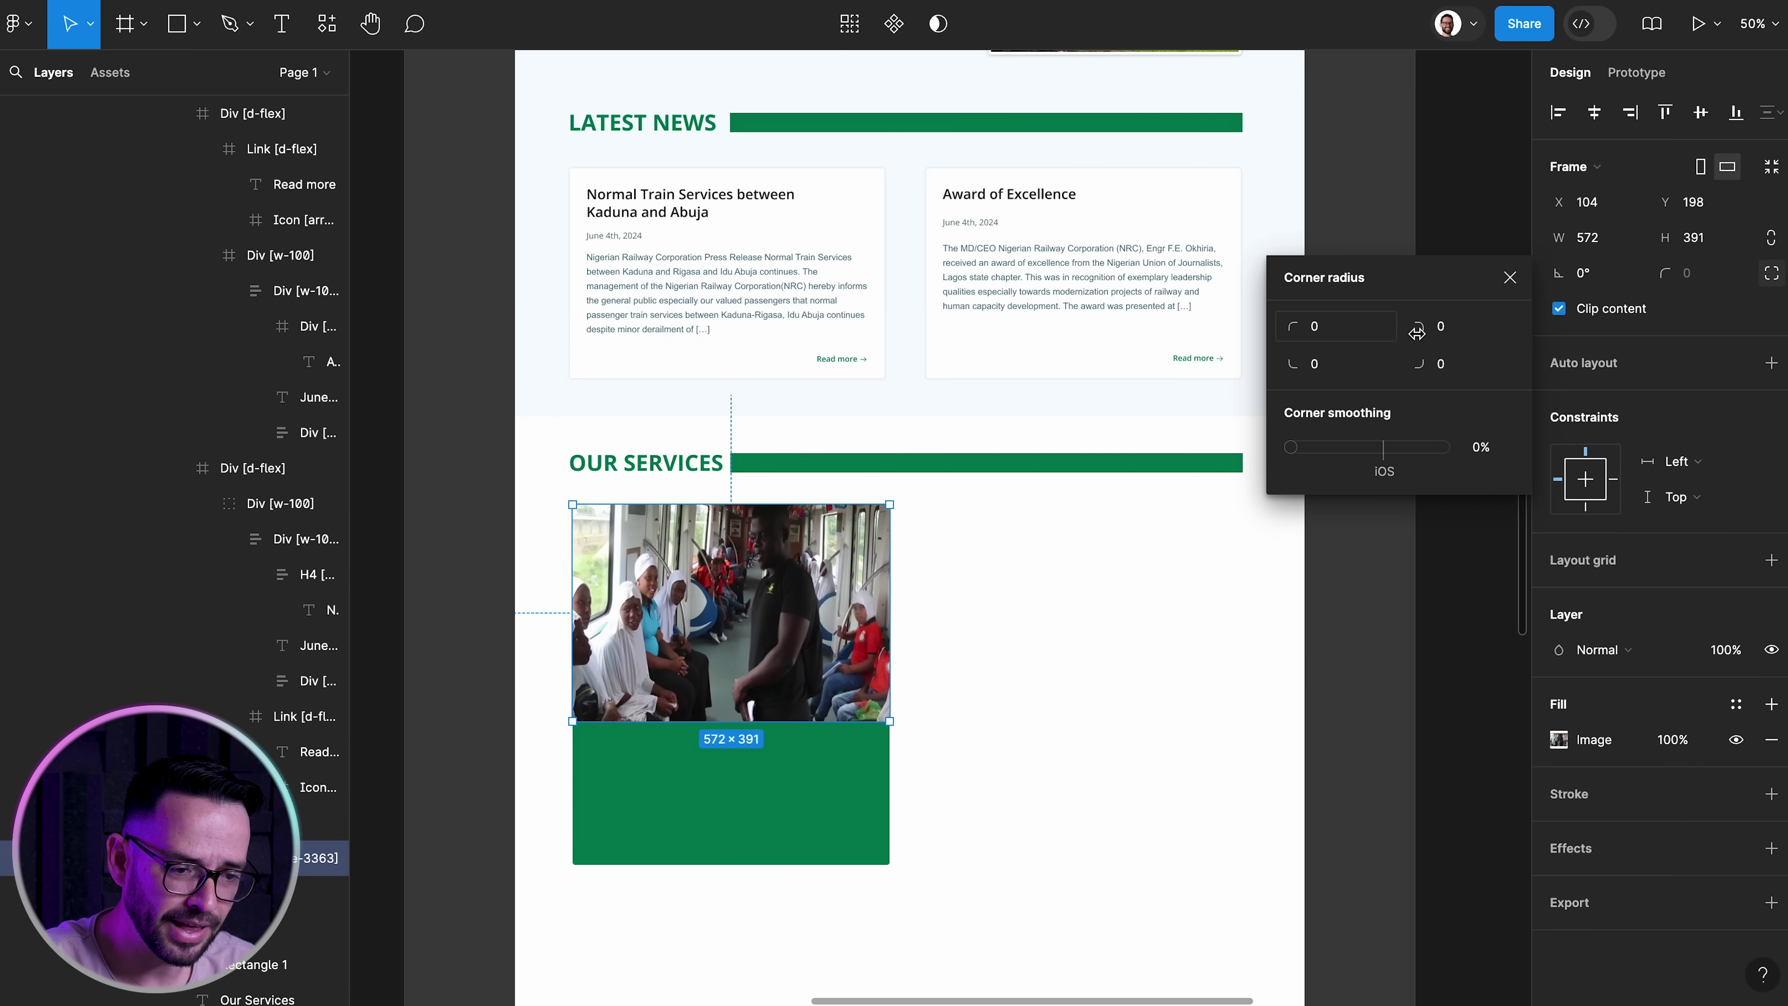
Place the "Excursion & Special Train Services" title below the photo on the green card, at size 25 in title case
scroll(651, 661, up, 3)
scroll(1023, 632, down, 3)
scroll(1023, 632, down, 2)
key(super+v)
drag(478, 414, 583, 766)
click(1710, 598)
text(25)
click(1771, 701)
click(1477, 766)
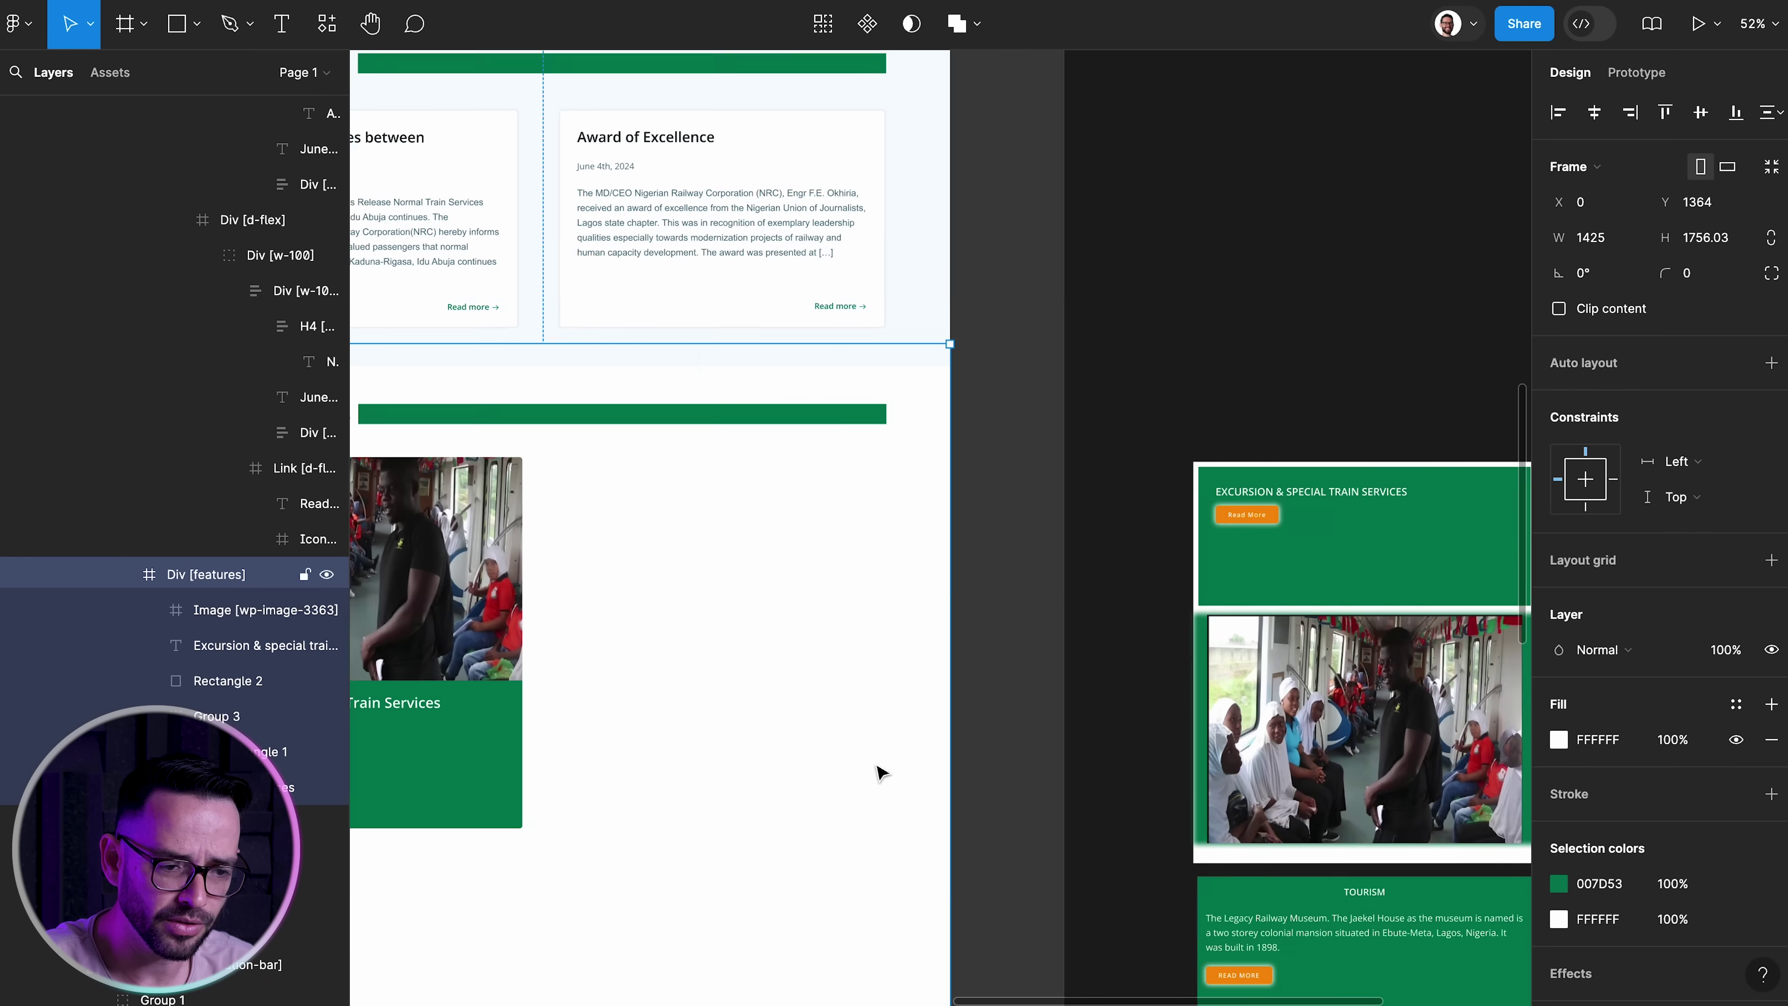
Place the orange Read More button in the lower-right corner of the green excursion card, below the description
scroll(880, 772, left, 5)
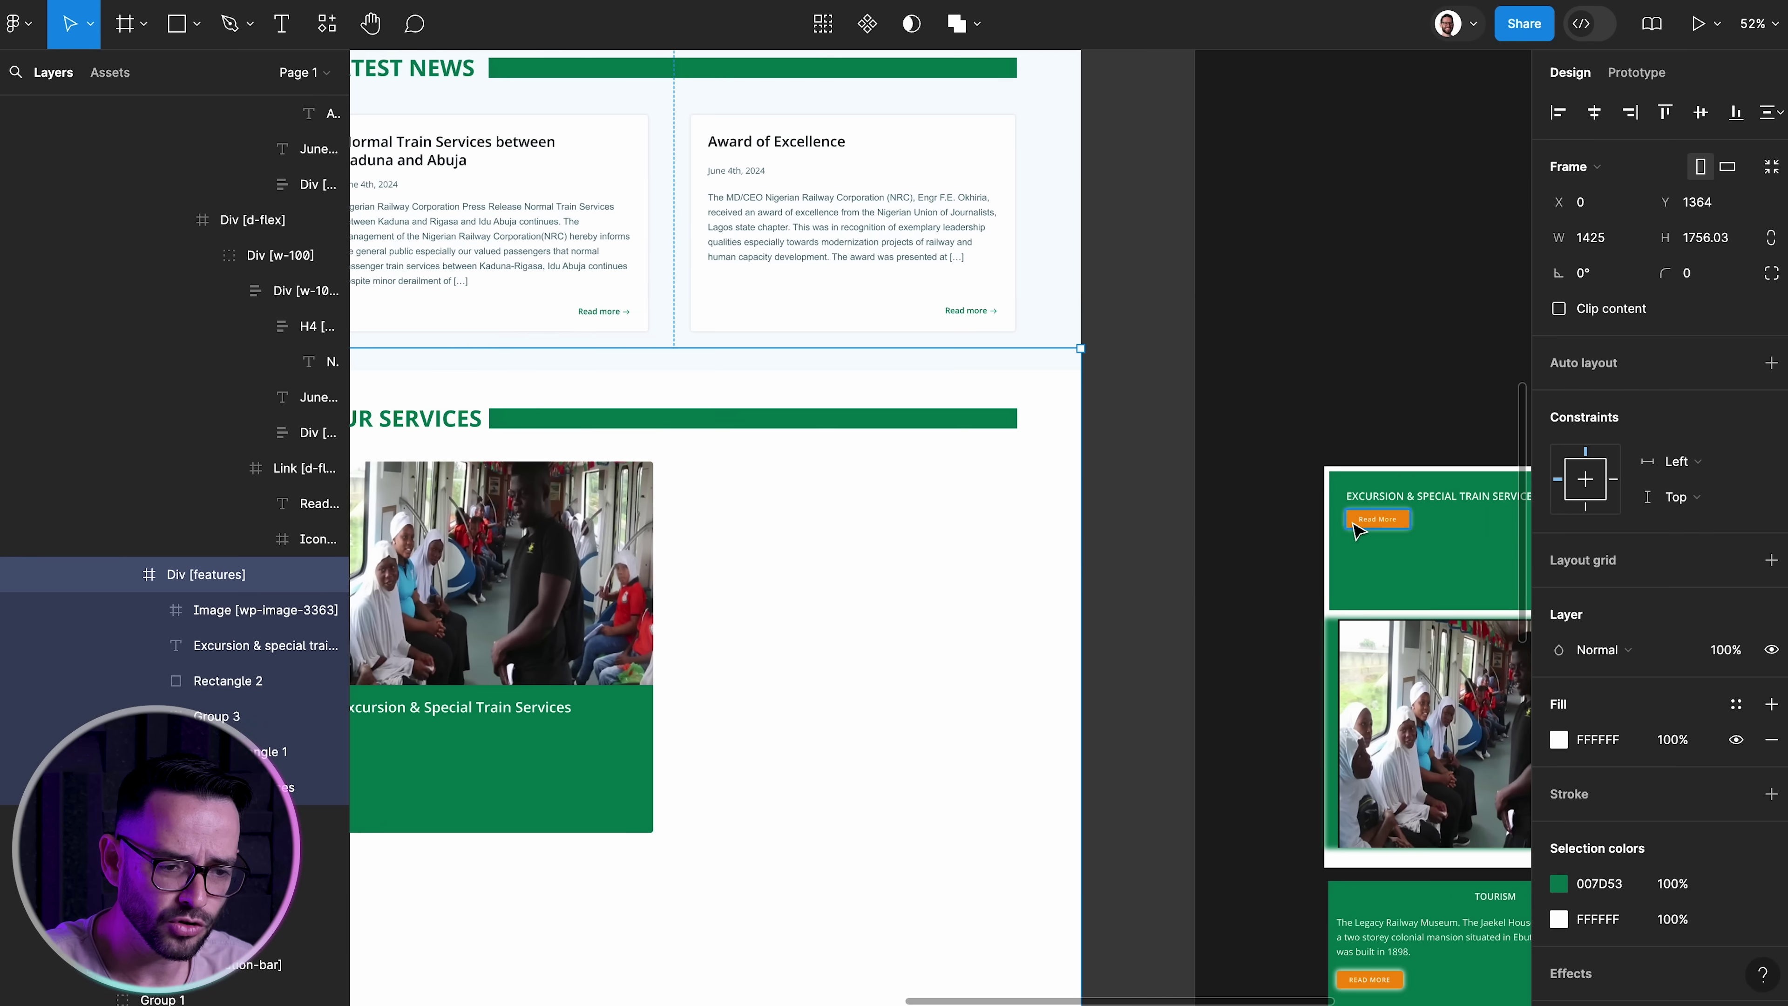
scroll(880, 772, right, 10)
scroll(1014, 564, up, 3)
click(1137, 507)
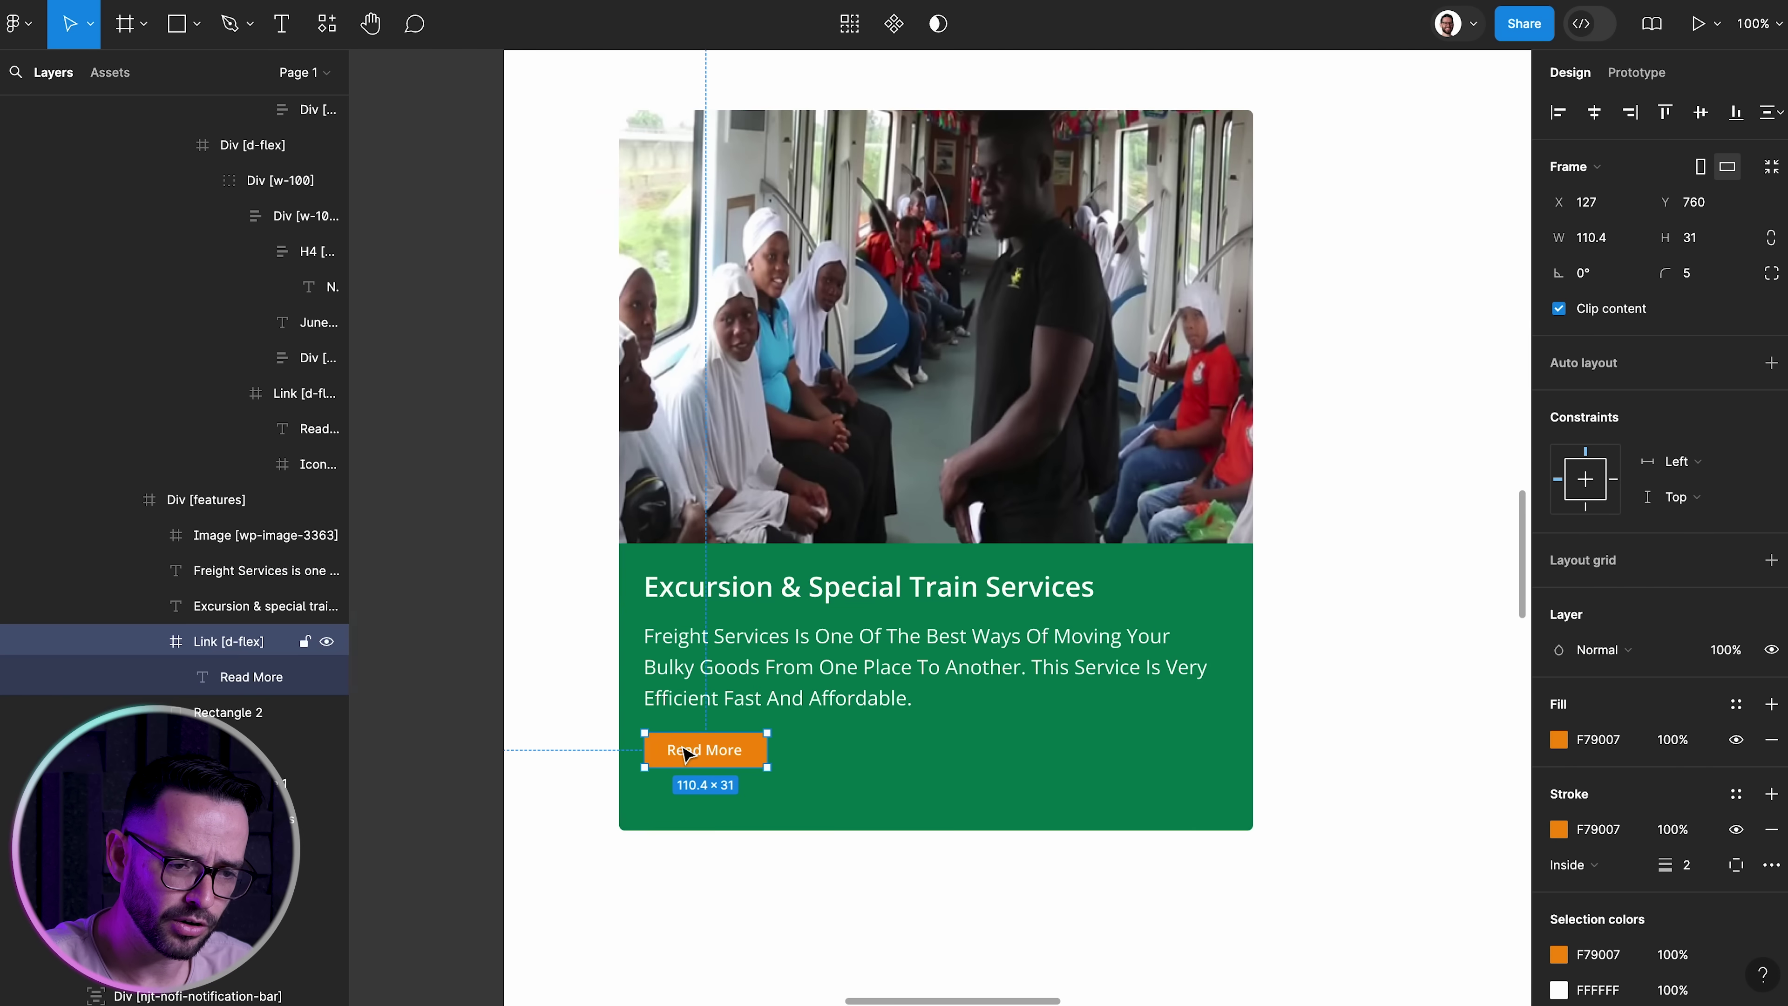
drag(687, 759, 1138, 798)
scroll(1229, 495, up, 1)
click(1229, 495)
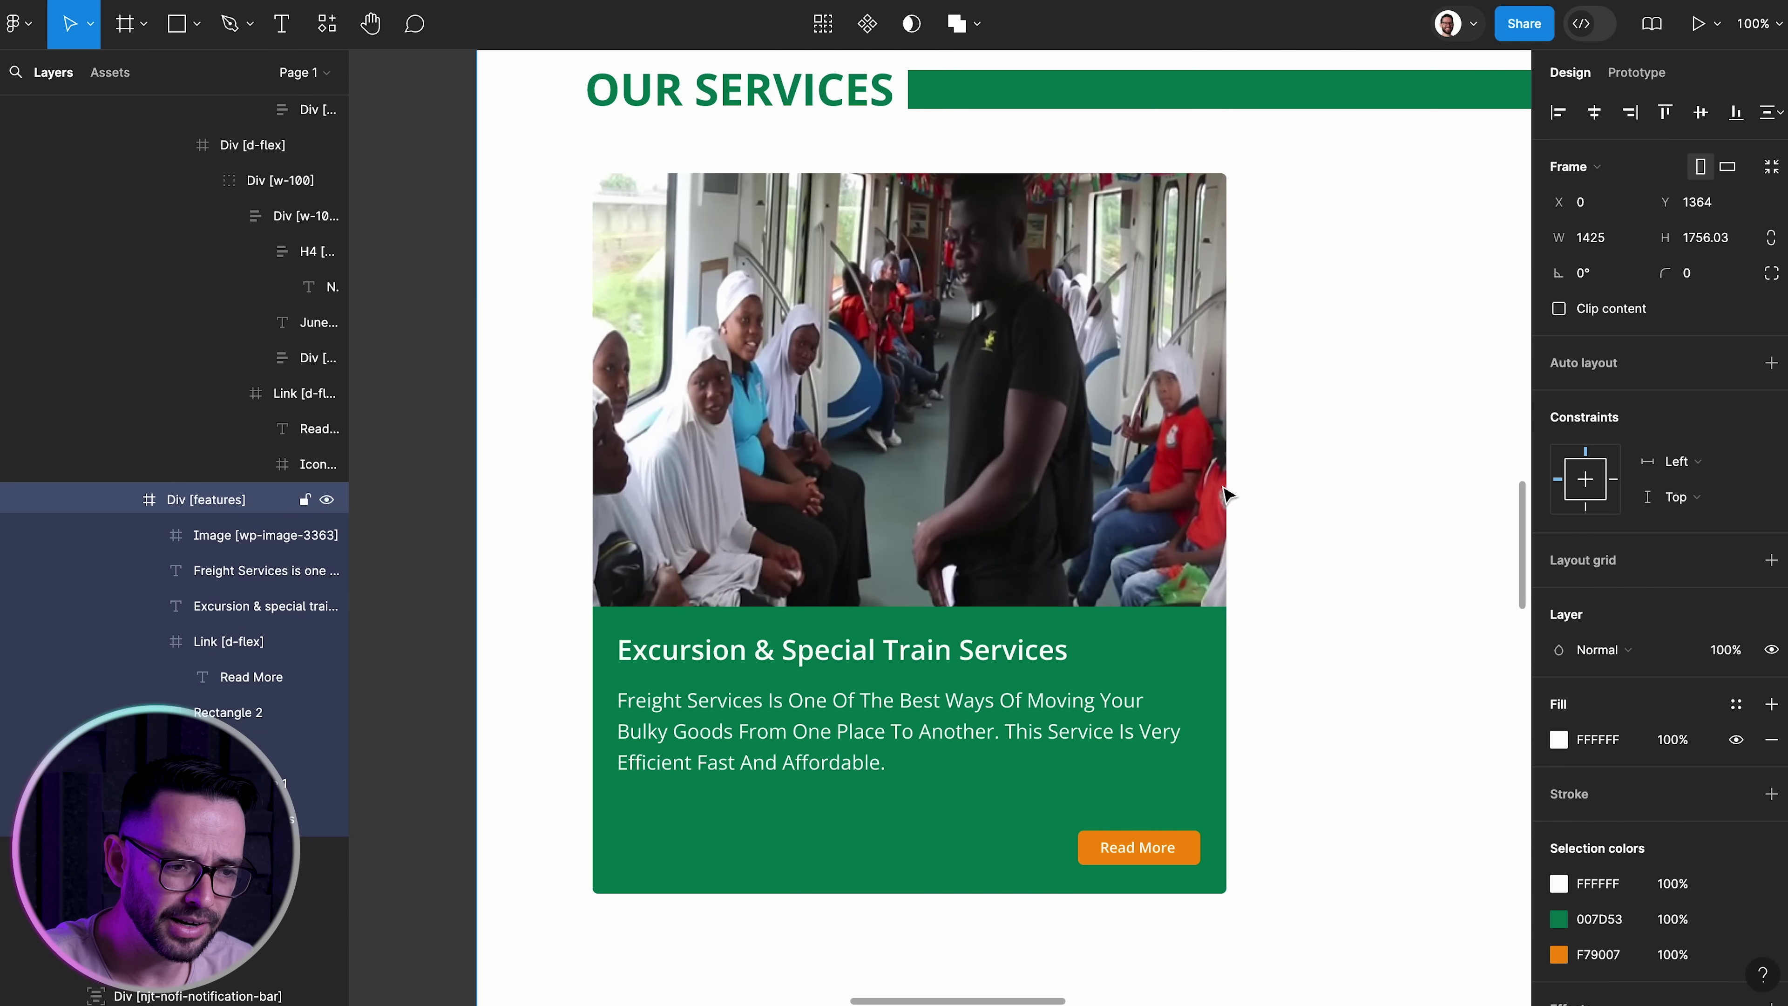
Shrink the excursion train photo to 552 × 381 so a green margin frames its upper edge and sides
scroll(1229, 495, right, 1)
click(1126, 398)
drag(1151, 396, 1141, 396)
drag(517, 173, 530, 184)
Adjust the corner rounding of the inset excursion train photo, giving all its corners a radius of 4
click(1771, 273)
click(1347, 328)
key(Tab)
click(1508, 276)
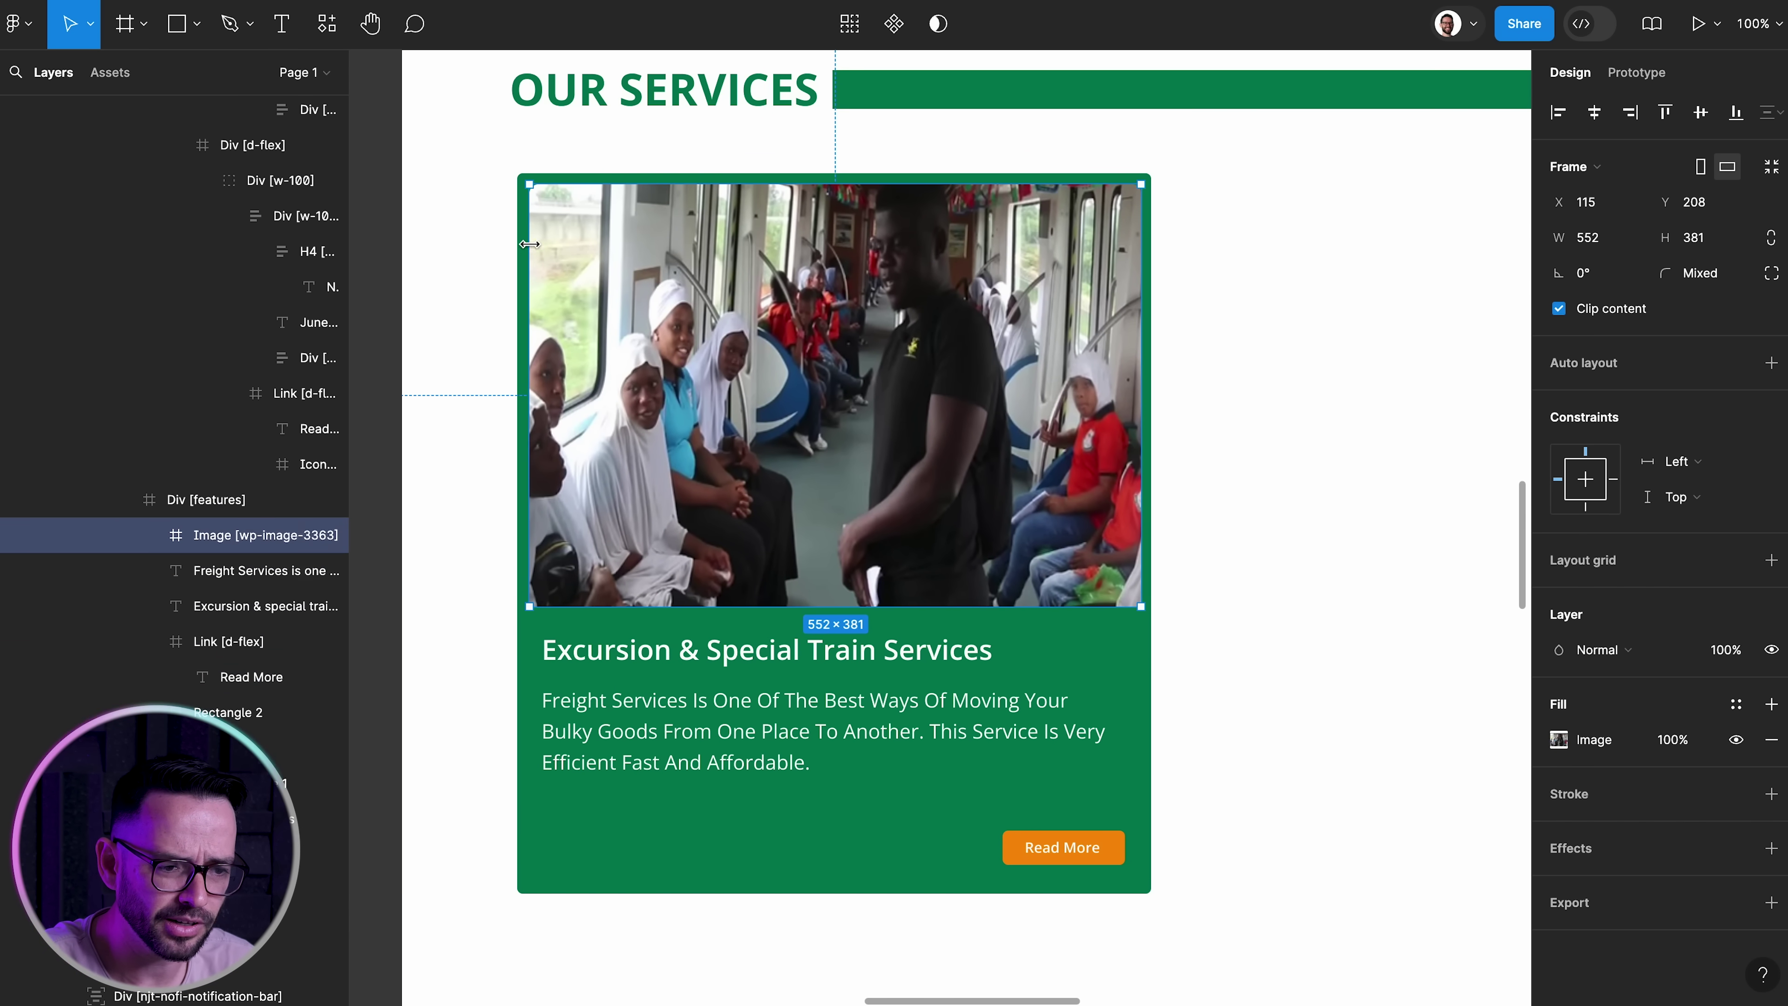
click(1708, 282)
text(6)
click(447, 232)
click(834, 394)
click(1716, 275)
text(4)
click(1421, 348)
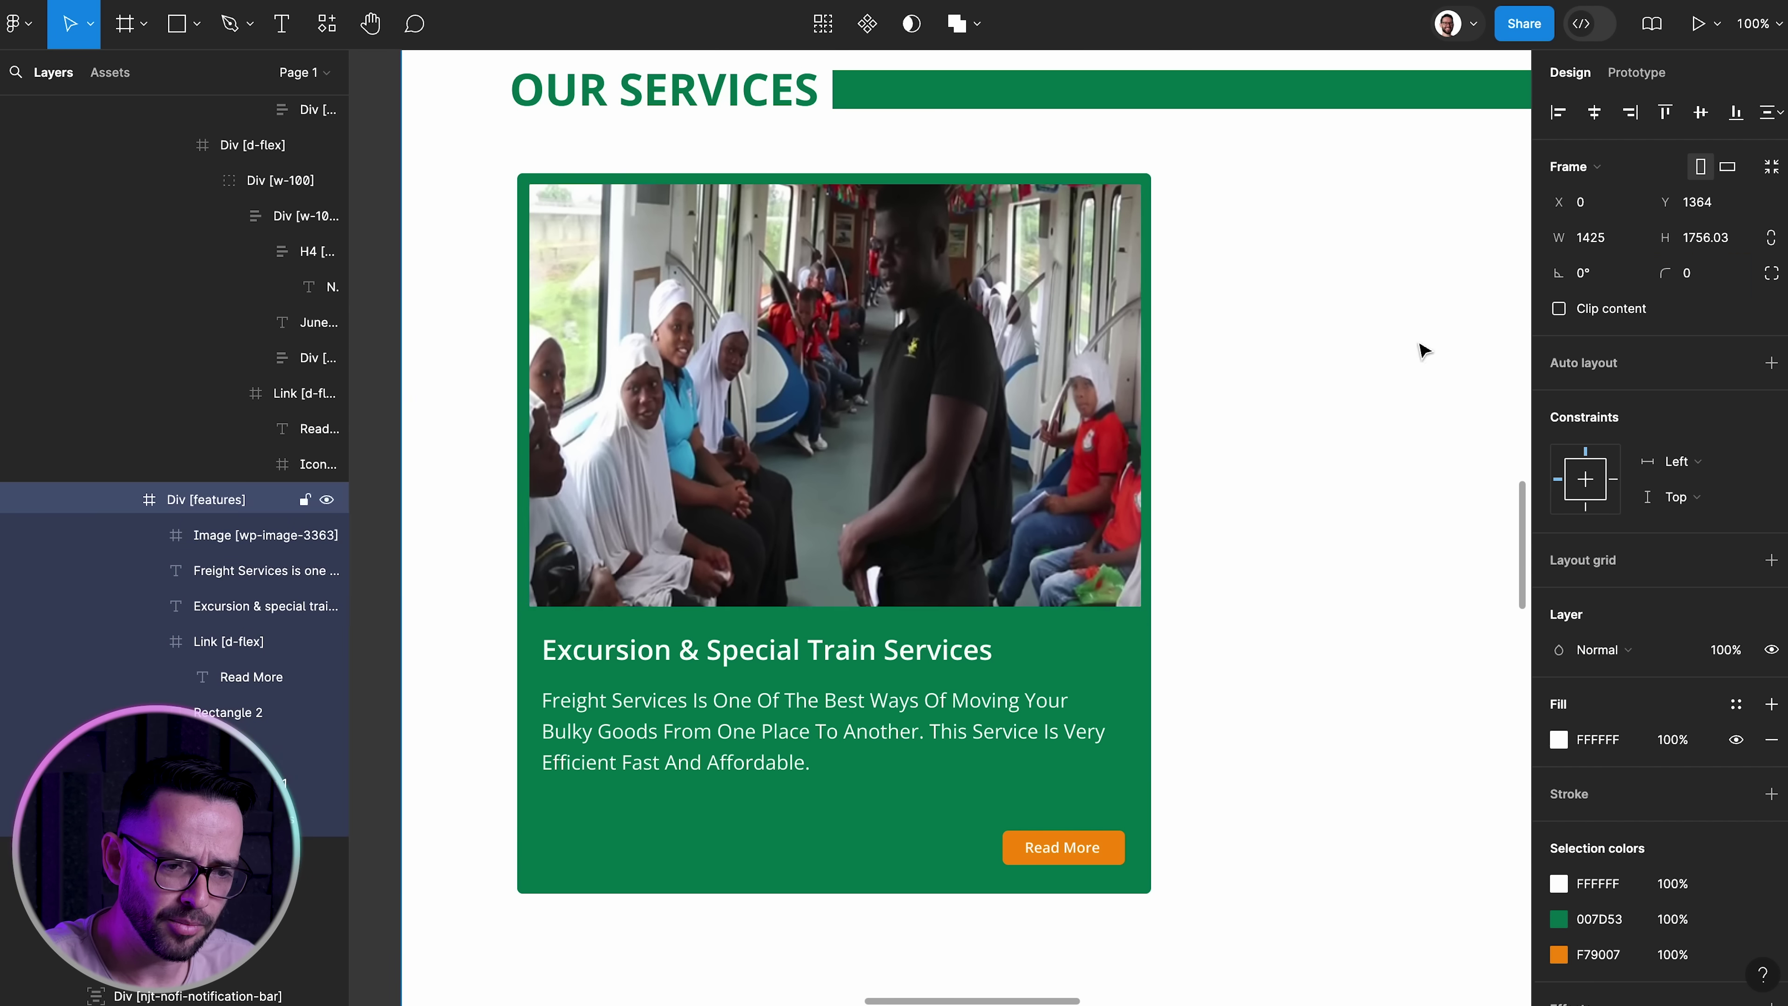
Group the excursion card's photo, texts, Read More button and green rectangle, and duplicate the card beside the original
key(super+minus)
click(296, 535)
shift+click(265, 606)
shift+click(236, 713)
key(super+g)
drag(876, 479, 1230, 479)
shift+click(217, 571)
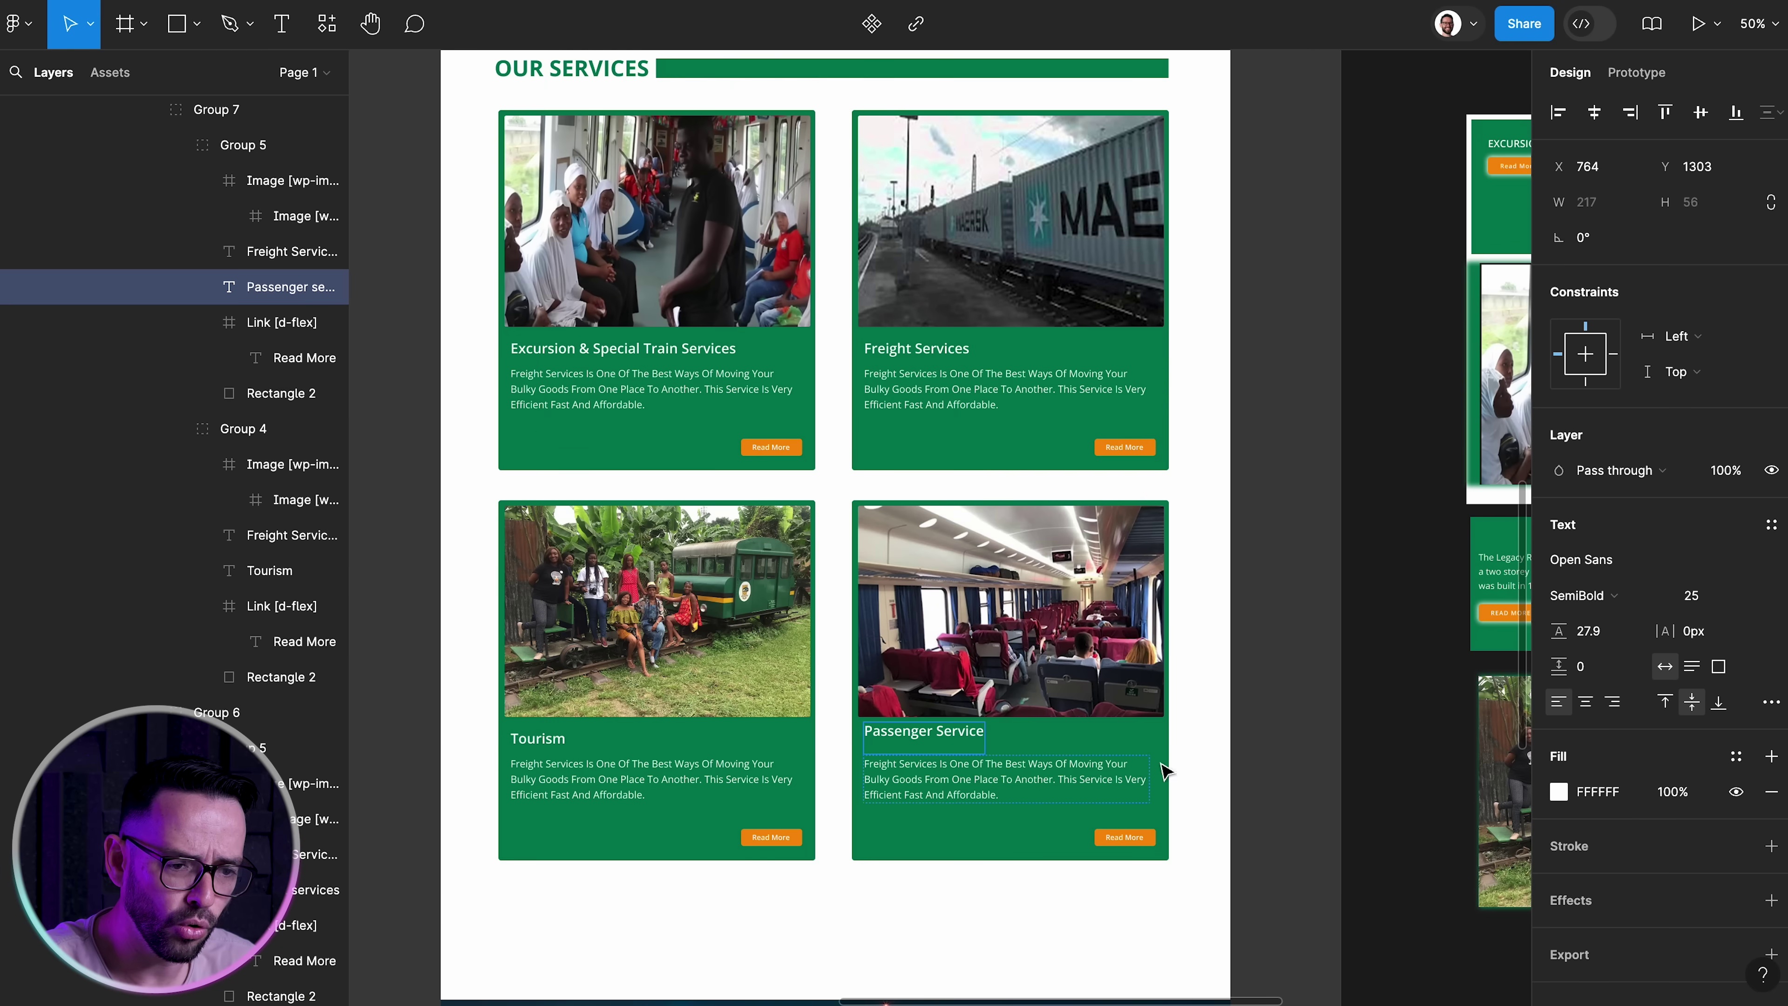
Try stretching the excursion train photo to the card's upper and side edges at 572 × 391 with individual corner radii
click(1228, 720)
scroll(1230, 723, up, 3)
drag(509, 369, 496, 370)
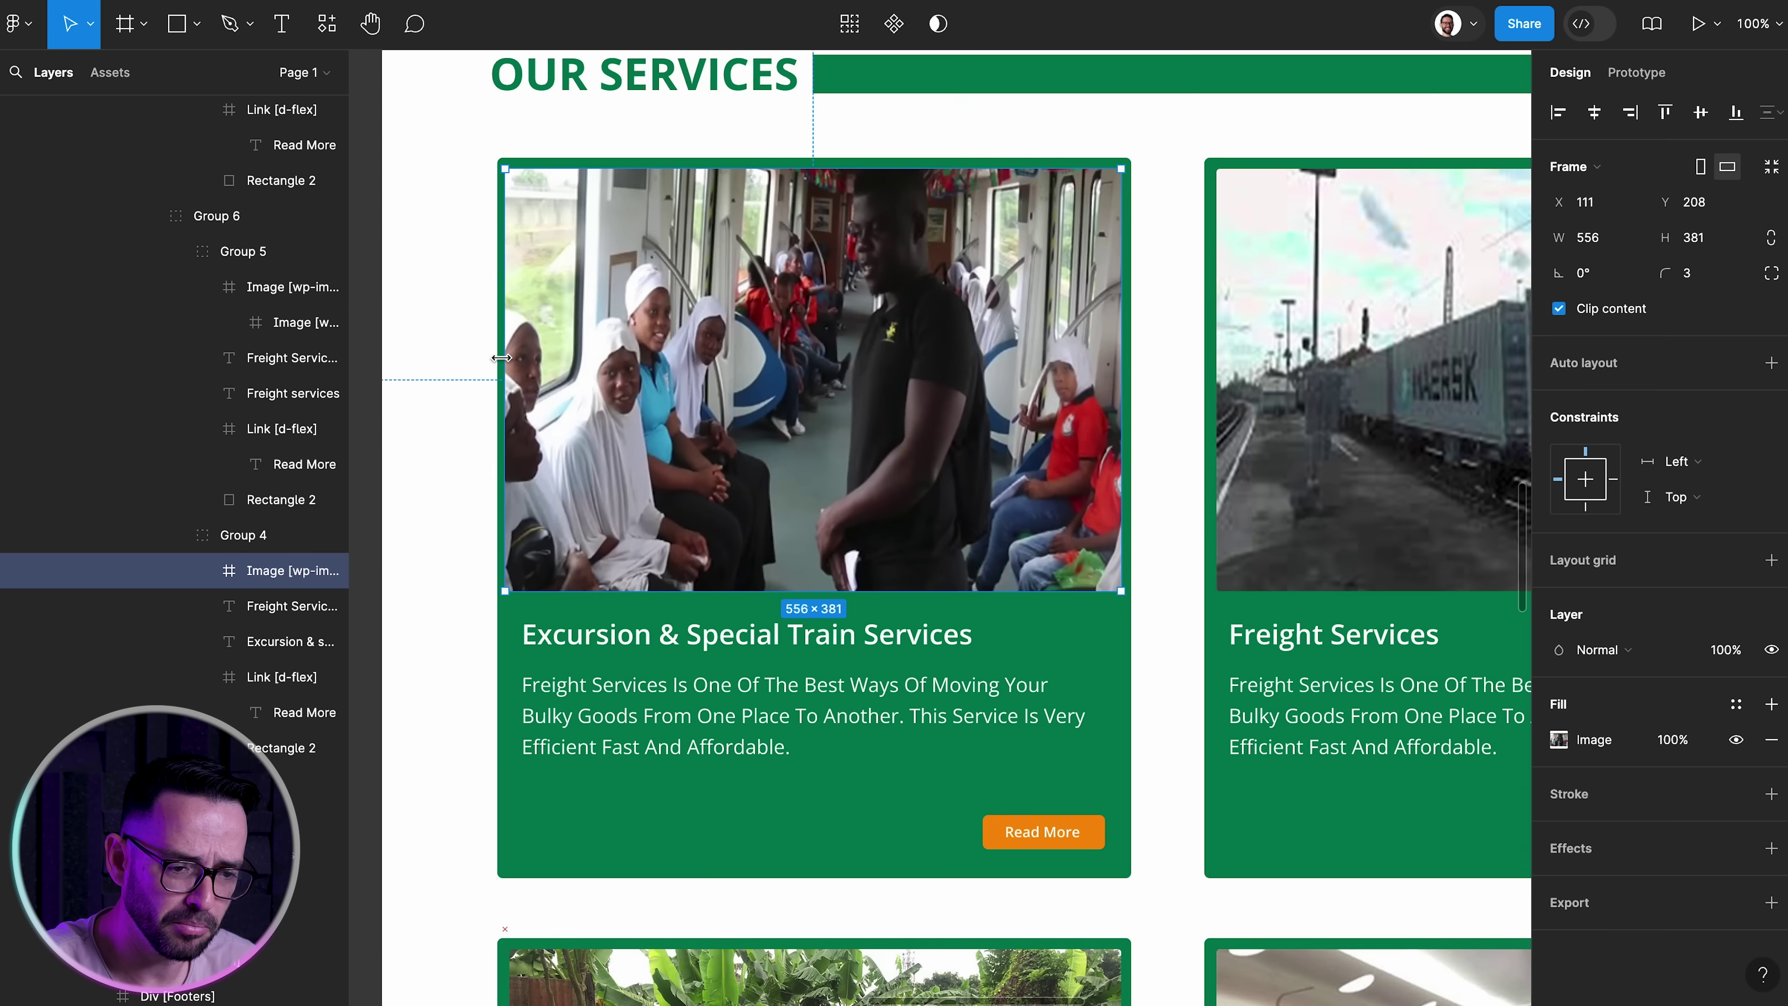
drag(1121, 333, 1131, 332)
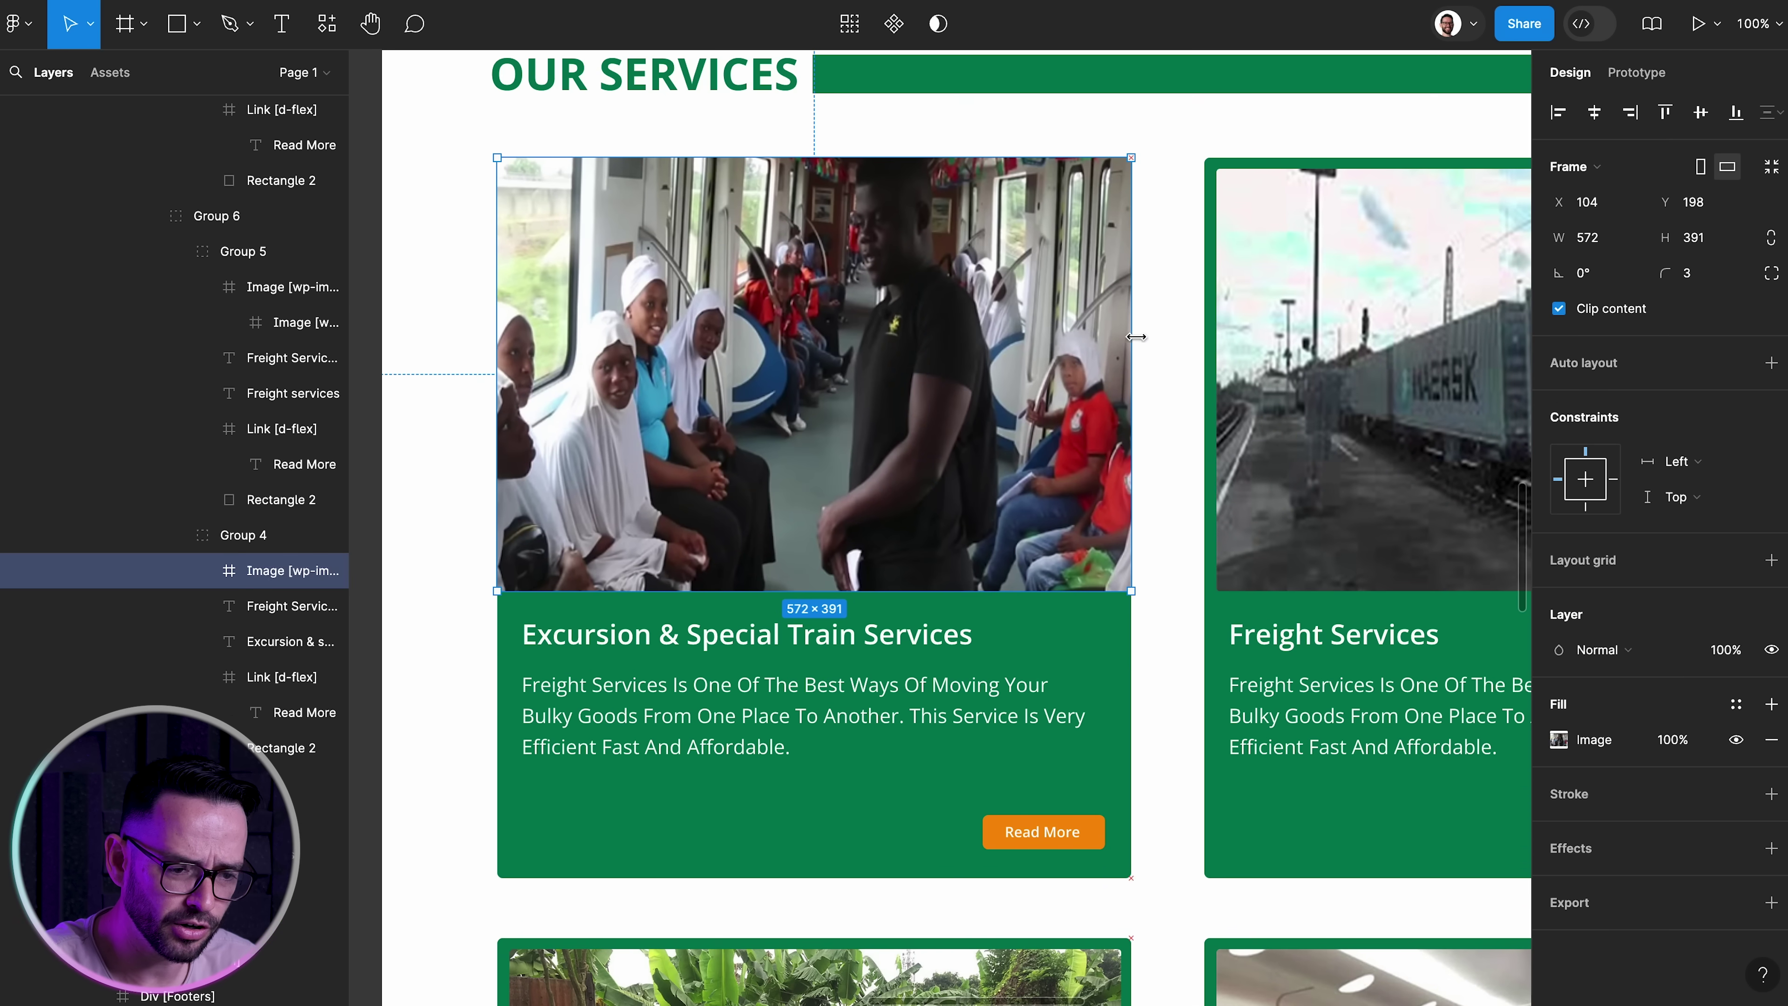
click(1771, 273)
click(1335, 330)
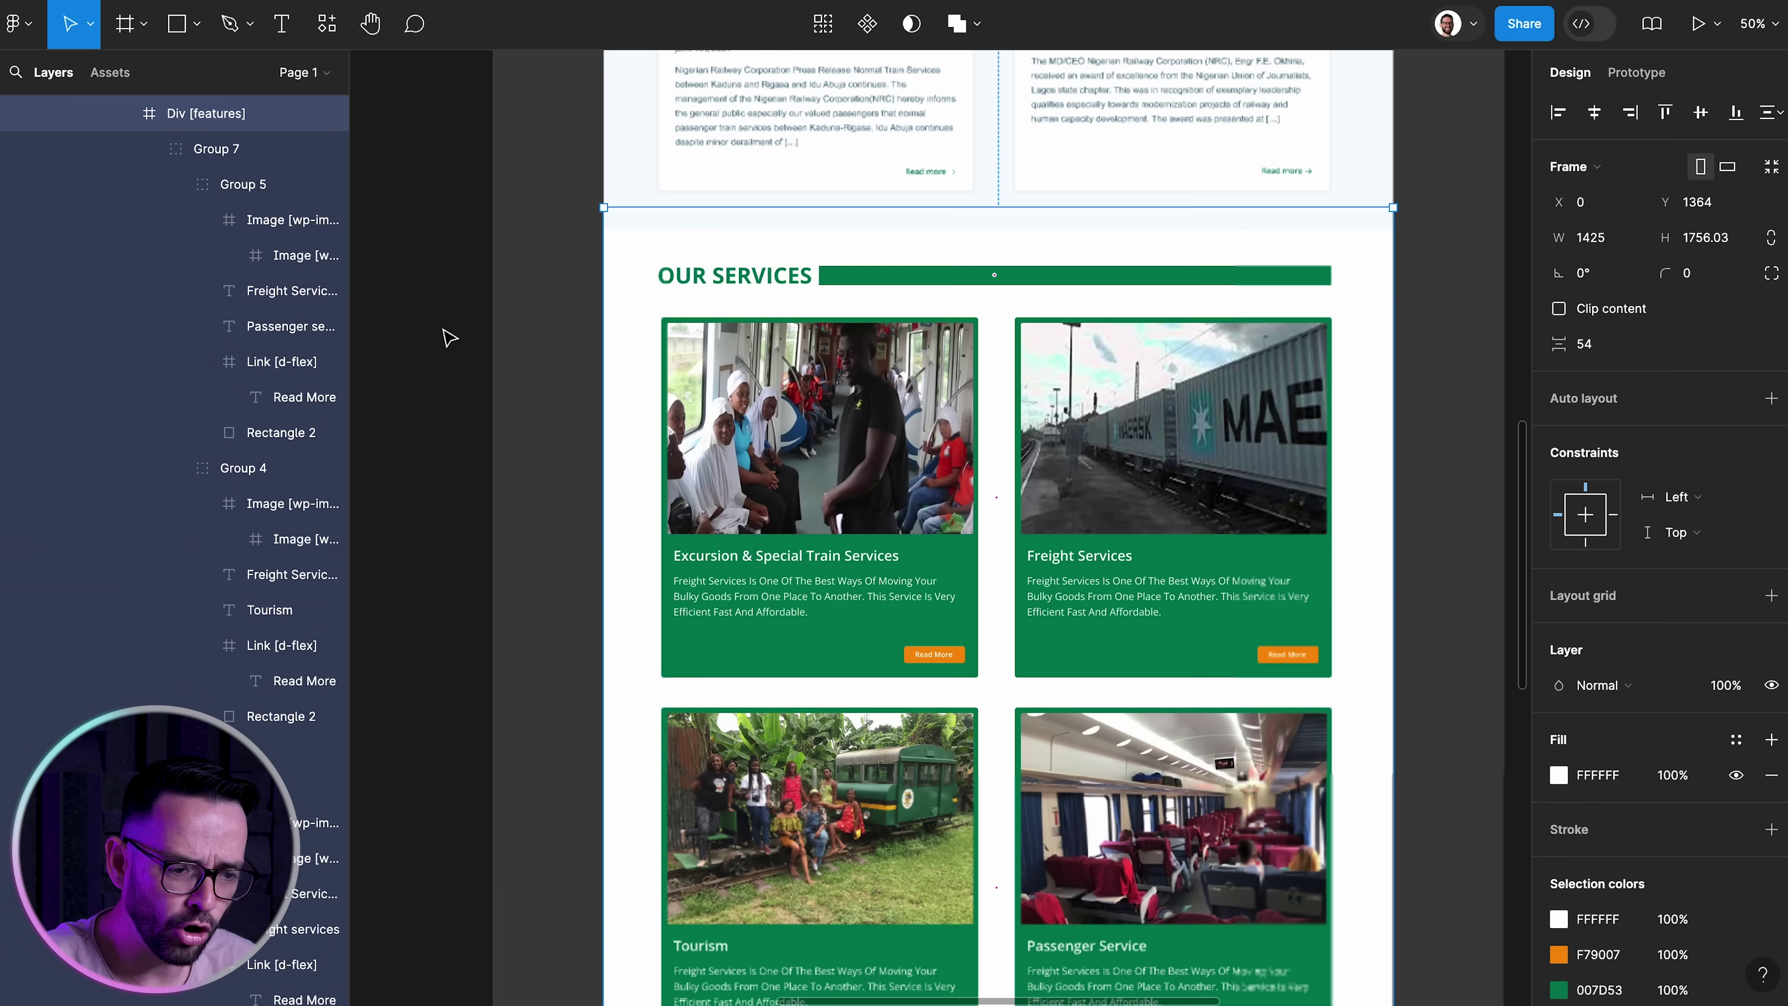
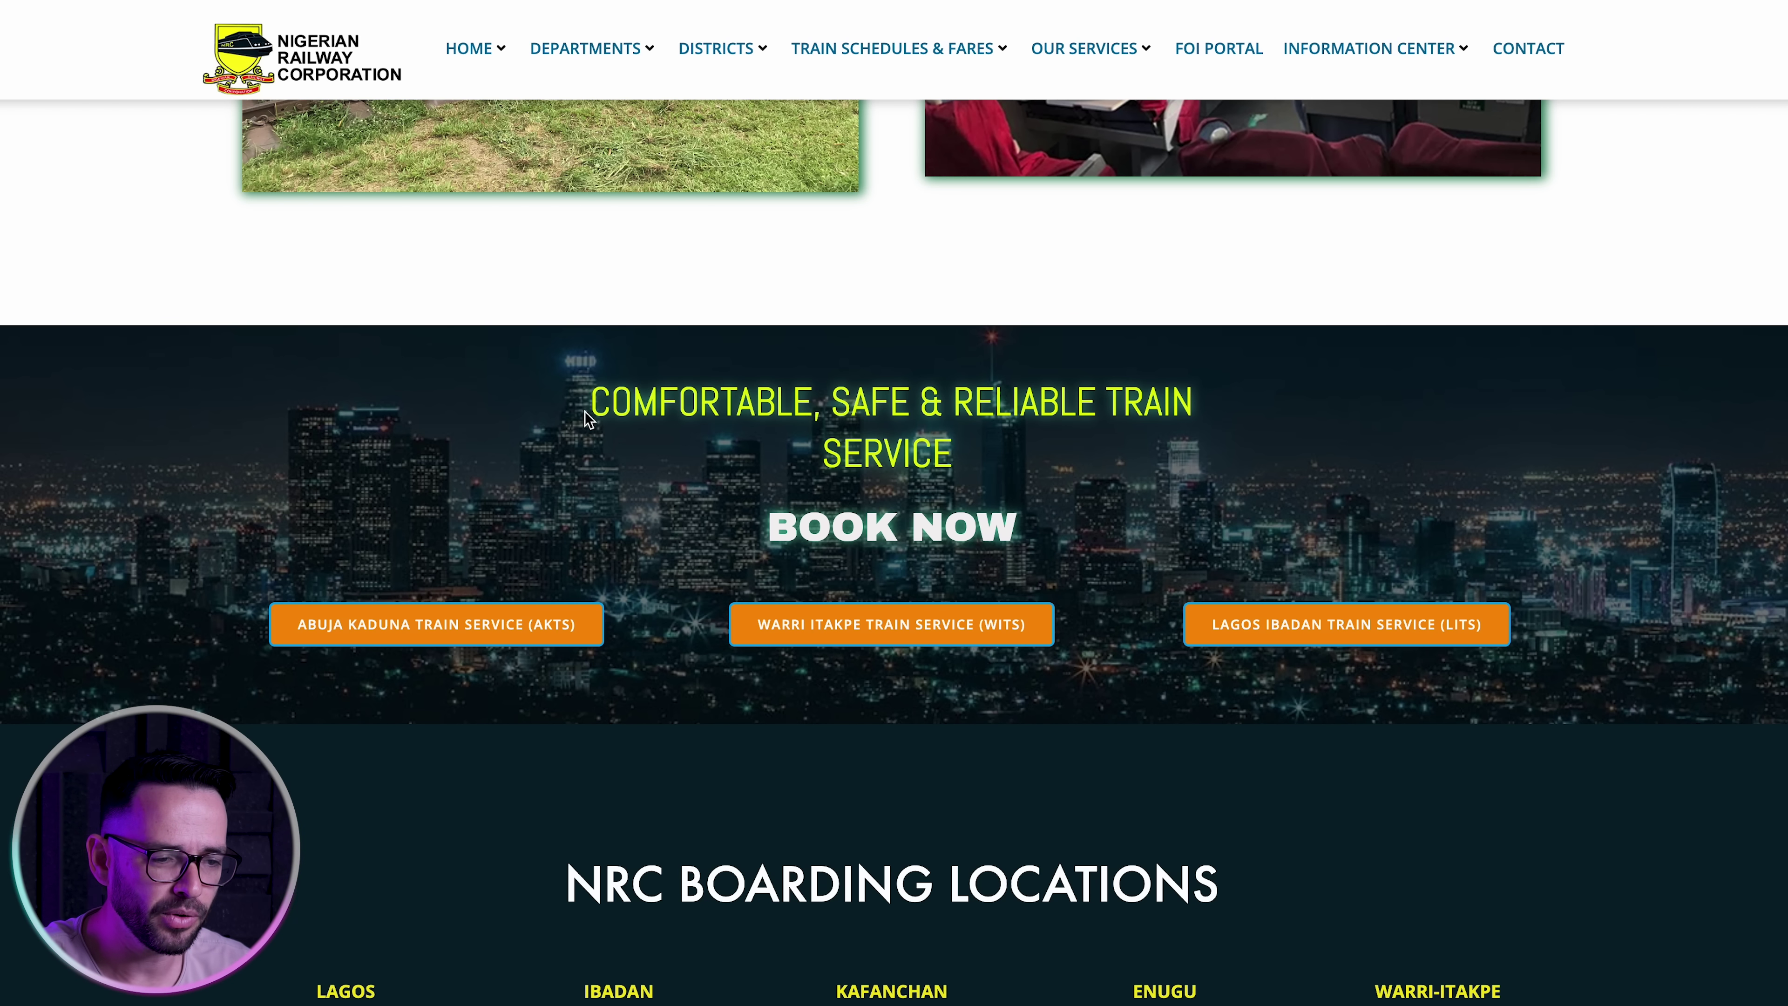
Examine the headline, Book Now text and booking buttons of the skyline banner on the live railway website
drag(611, 414, 834, 442)
click(880, 510)
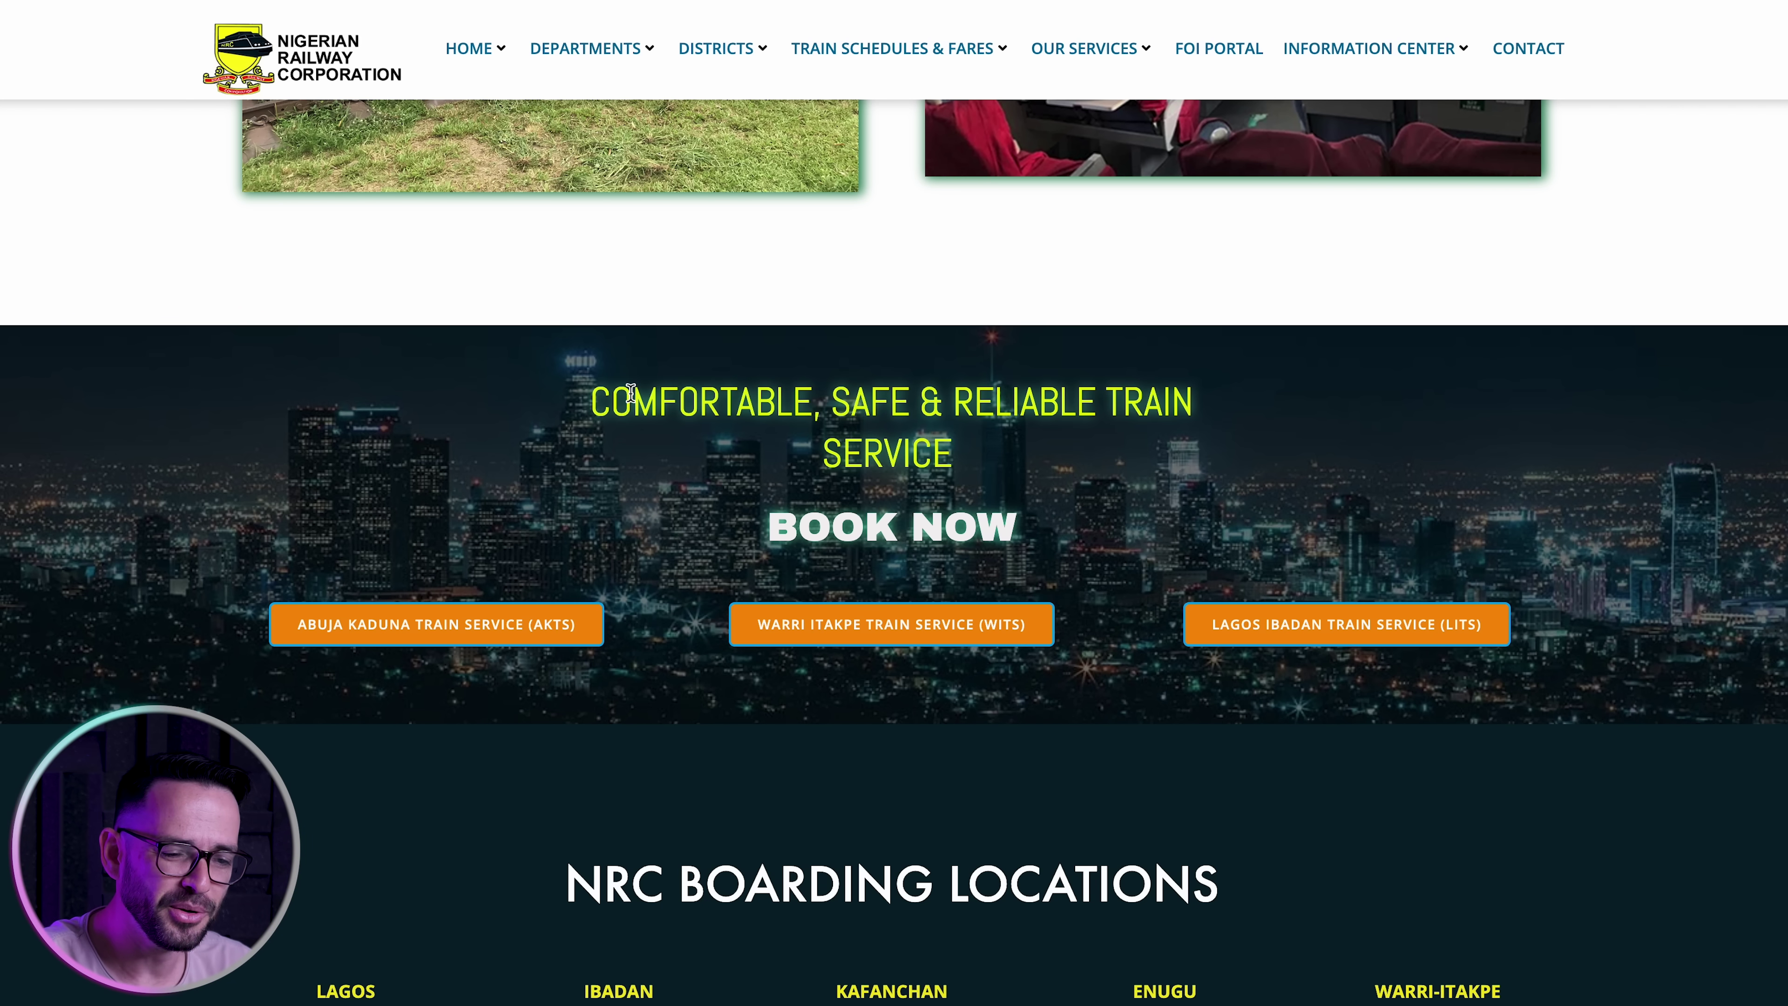
drag(630, 393, 1087, 454)
click(1087, 455)
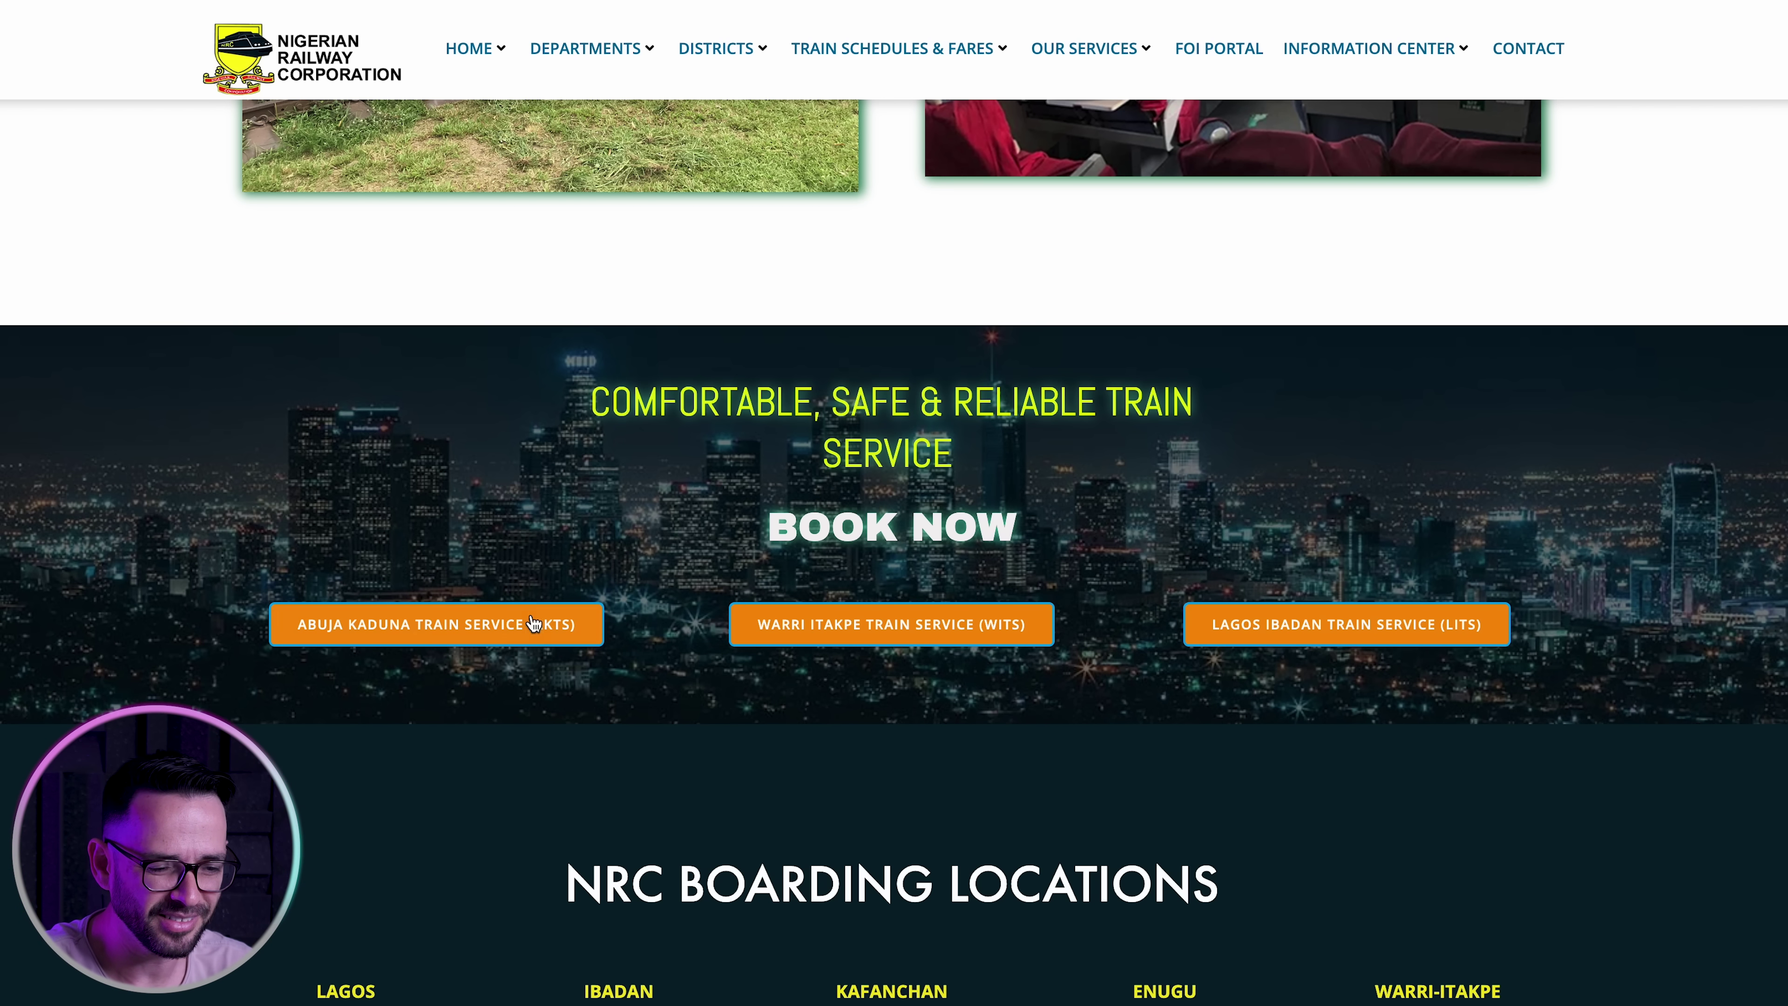
scroll(546, 503, up, 1)
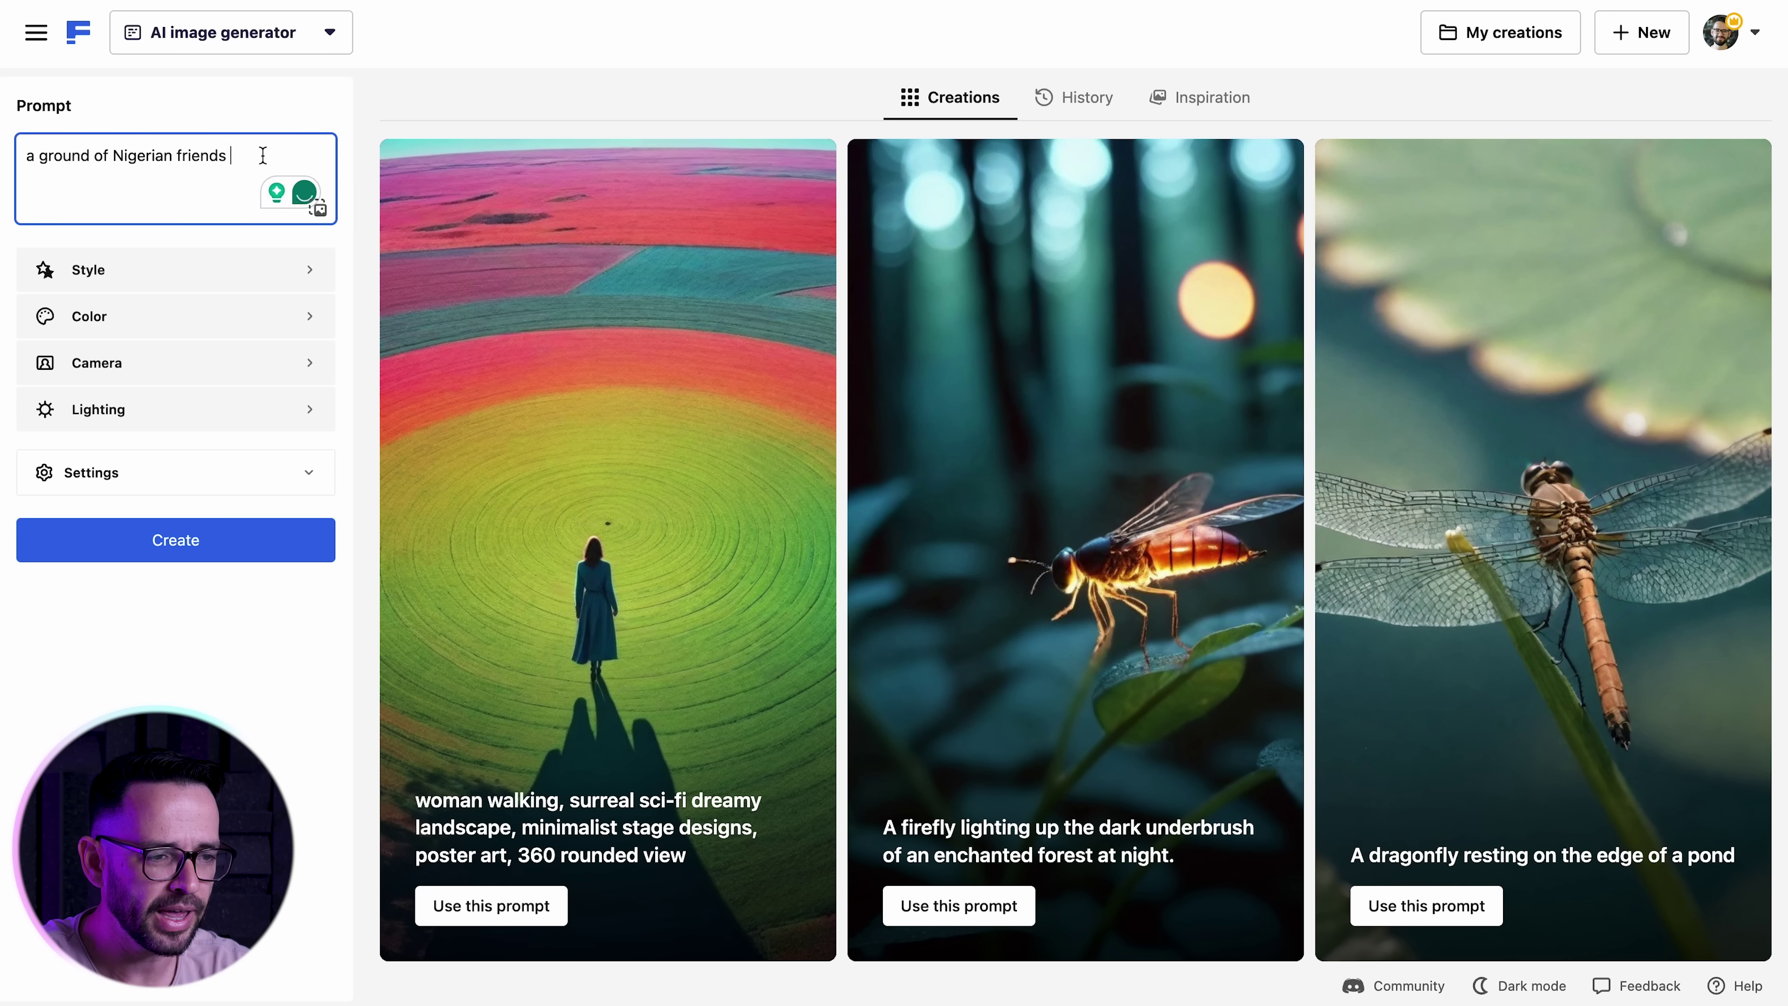
Prompt the AI image generator for Nigerian friends "traveling together on the Nigerian railway train. they are having fun and happy." with Photo style and Indoor Light
text(traveling together on the Nigerian railway train. they are having fun and happy.)
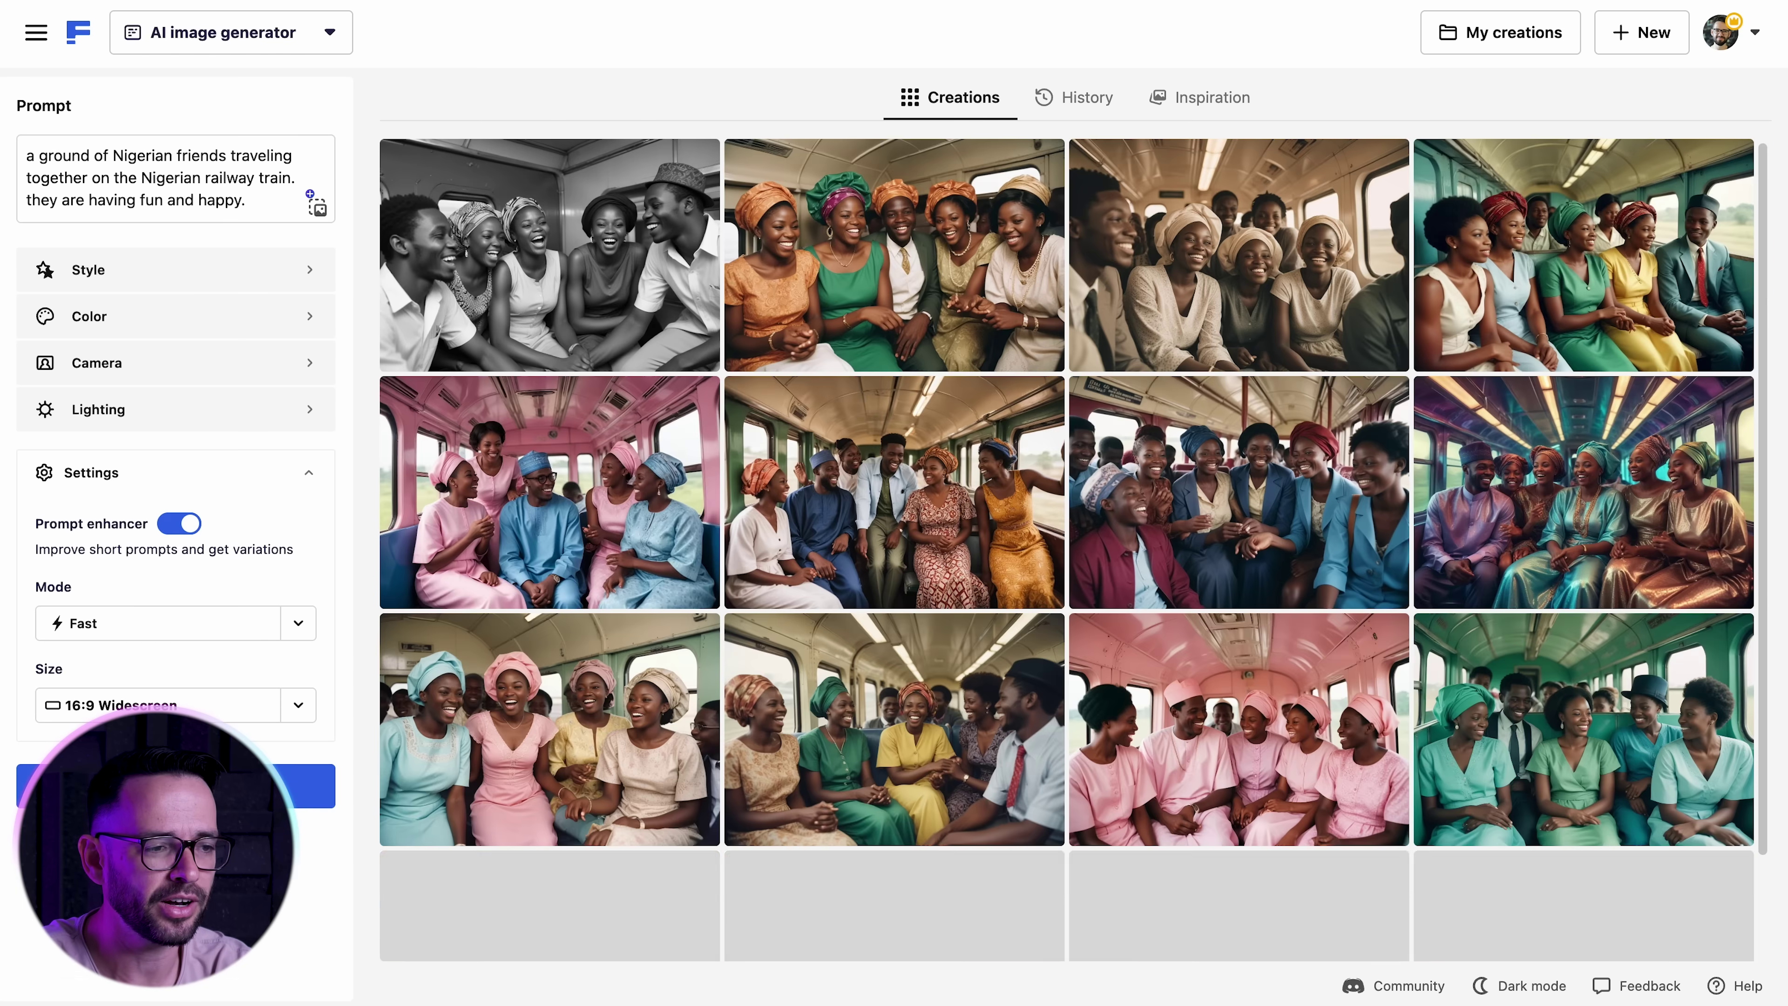
click(88, 269)
click(88, 316)
click(99, 408)
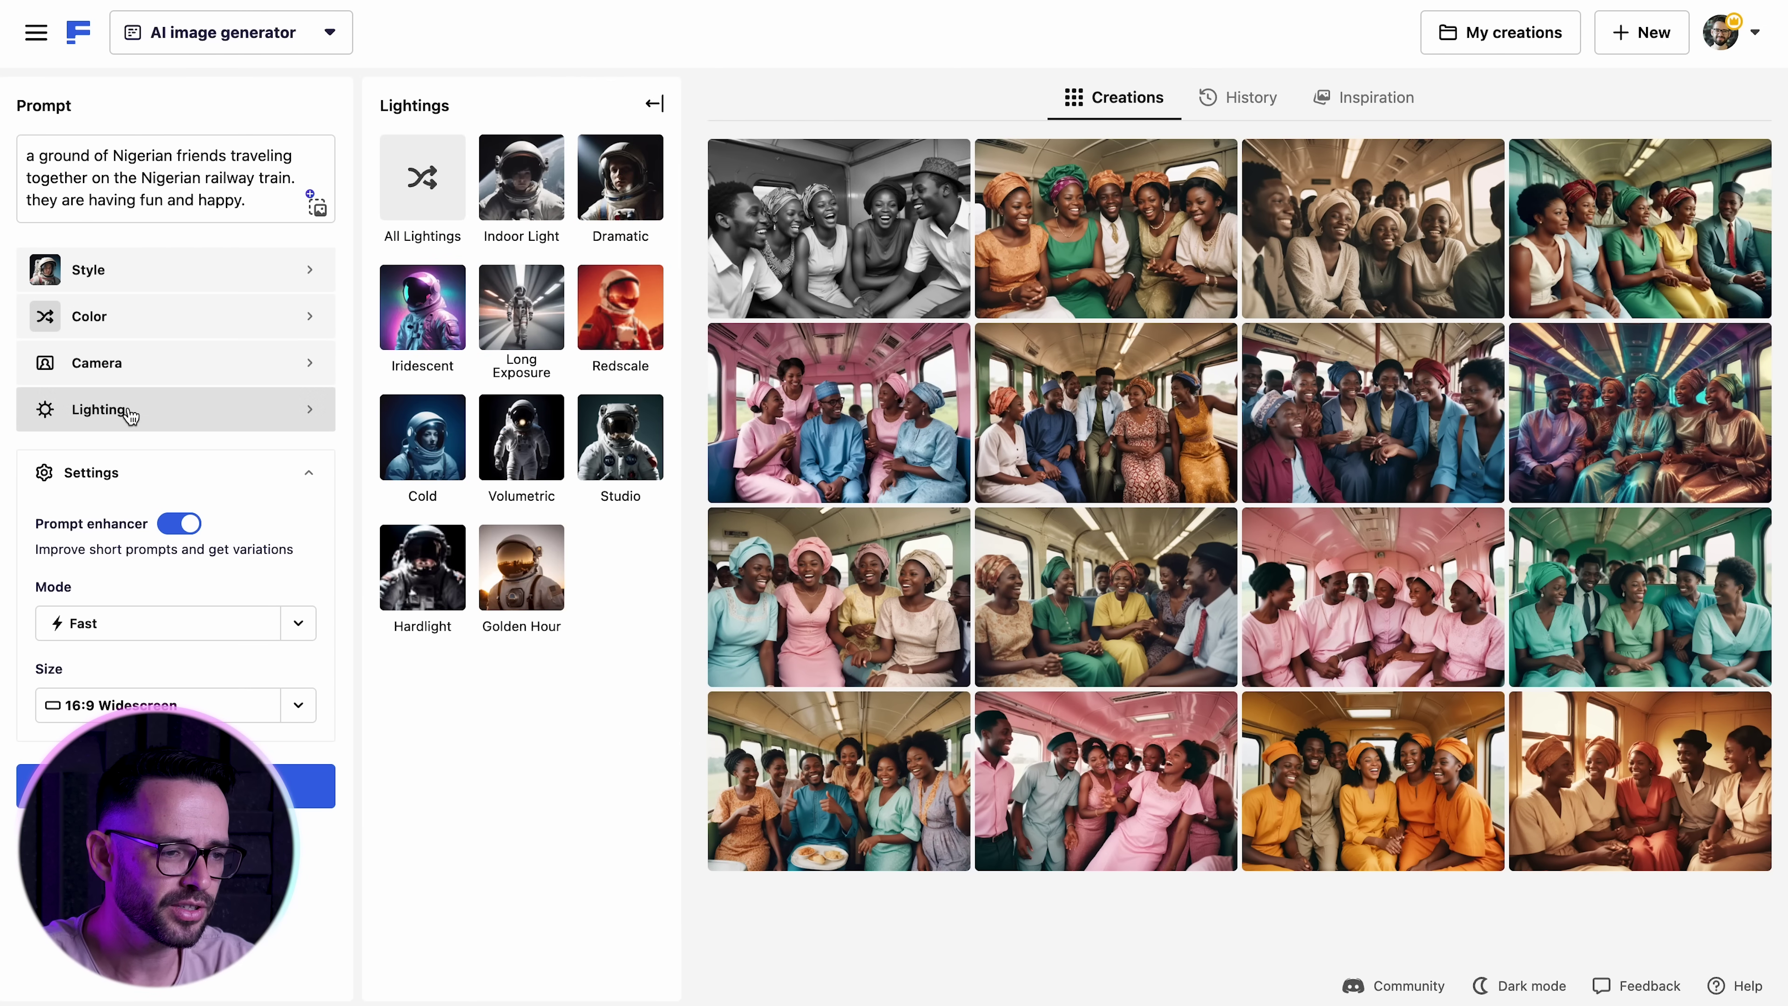
click(521, 176)
Reword the prompt to a group of Nigerian friends on a modern train in 2024, clear all style filters and preview a result
double_click(64, 155)
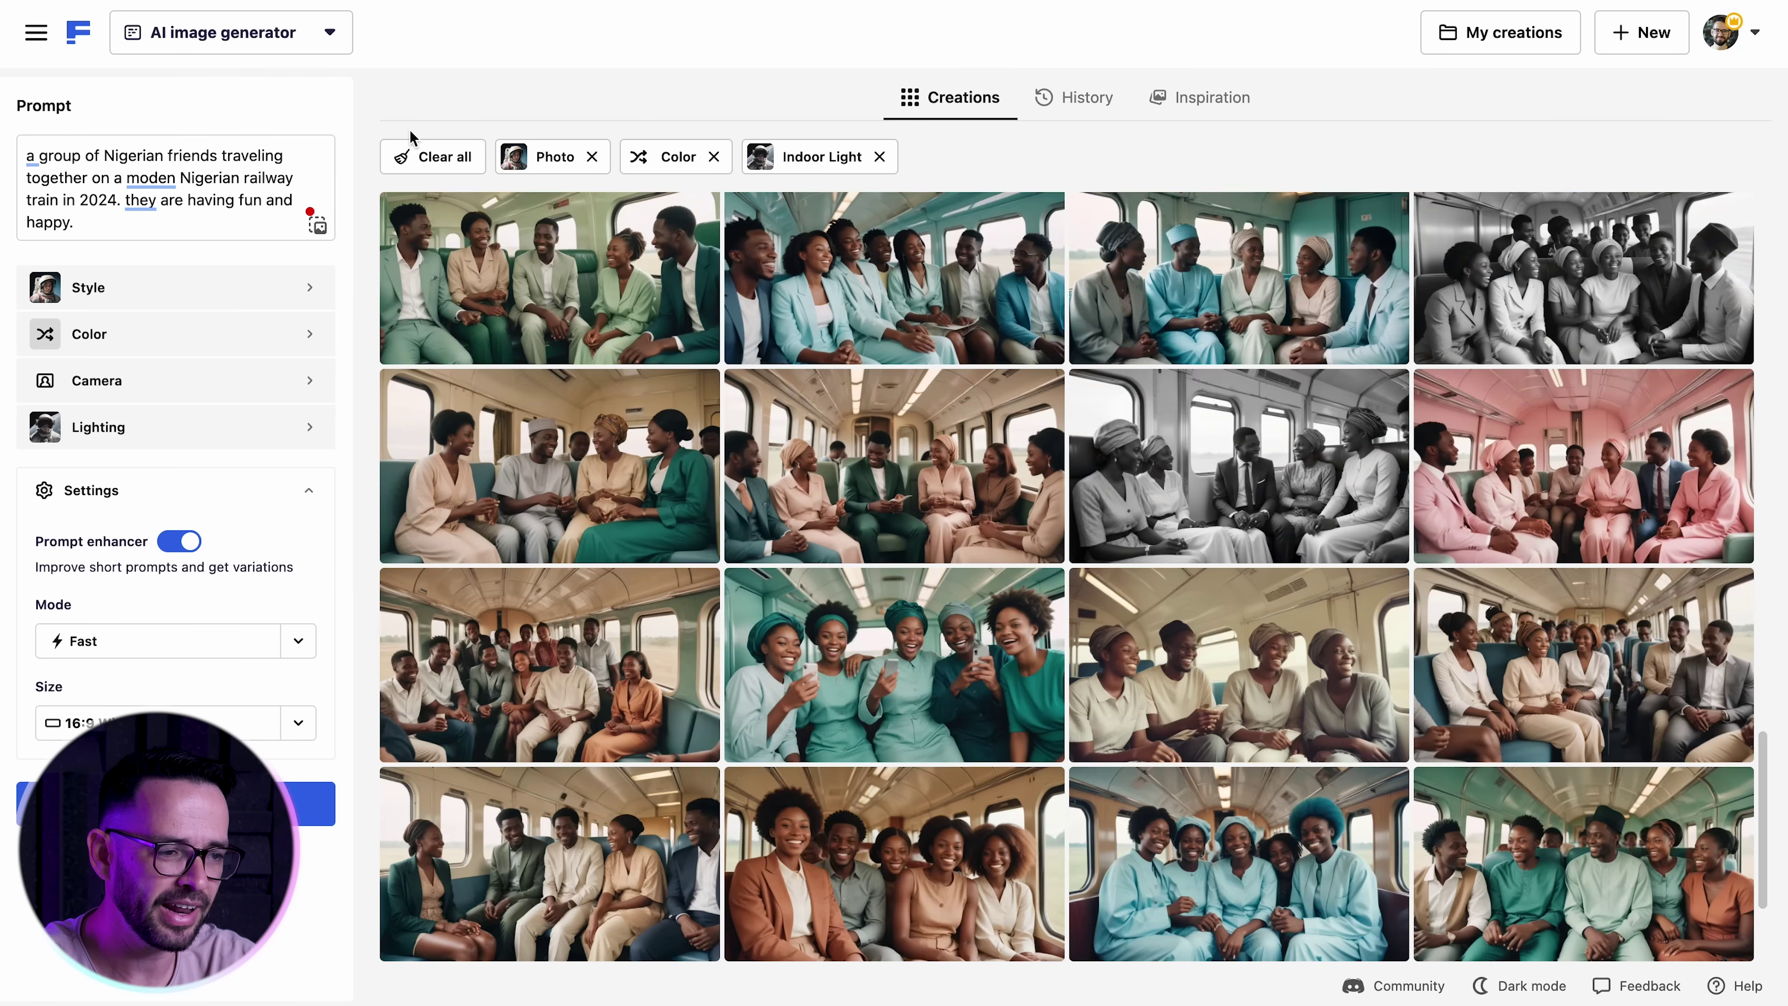
click(432, 156)
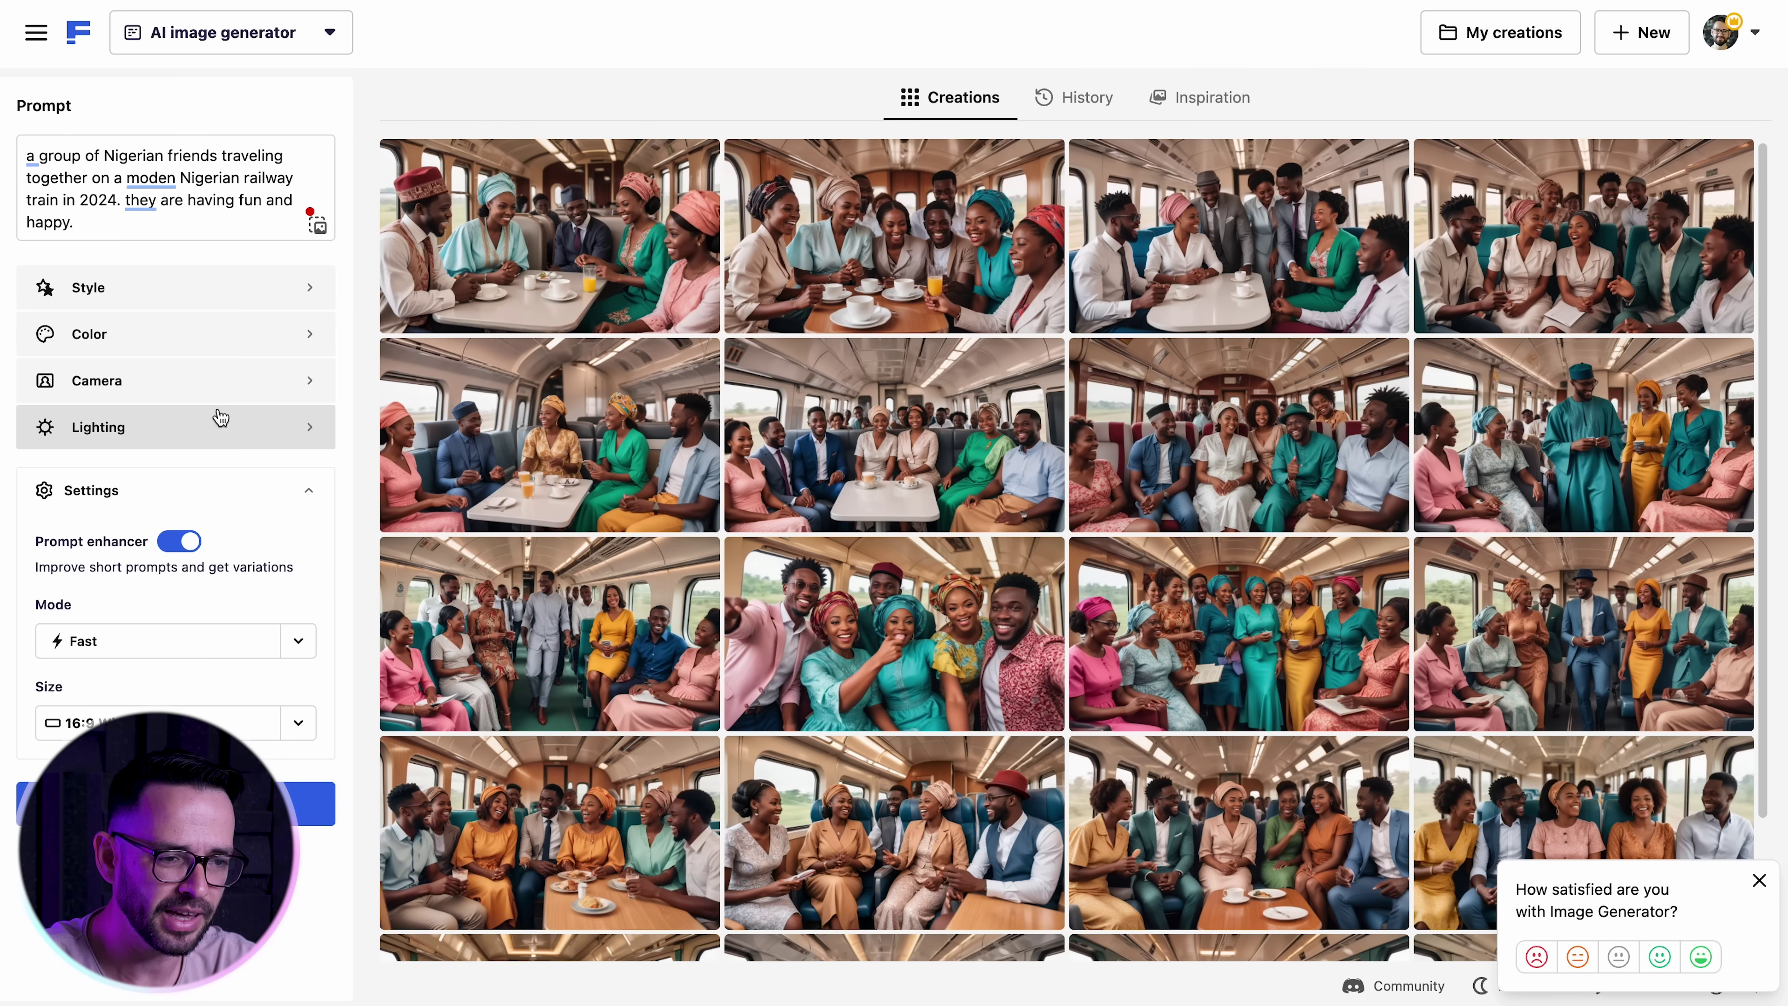
click(1145, 179)
key(Escape)
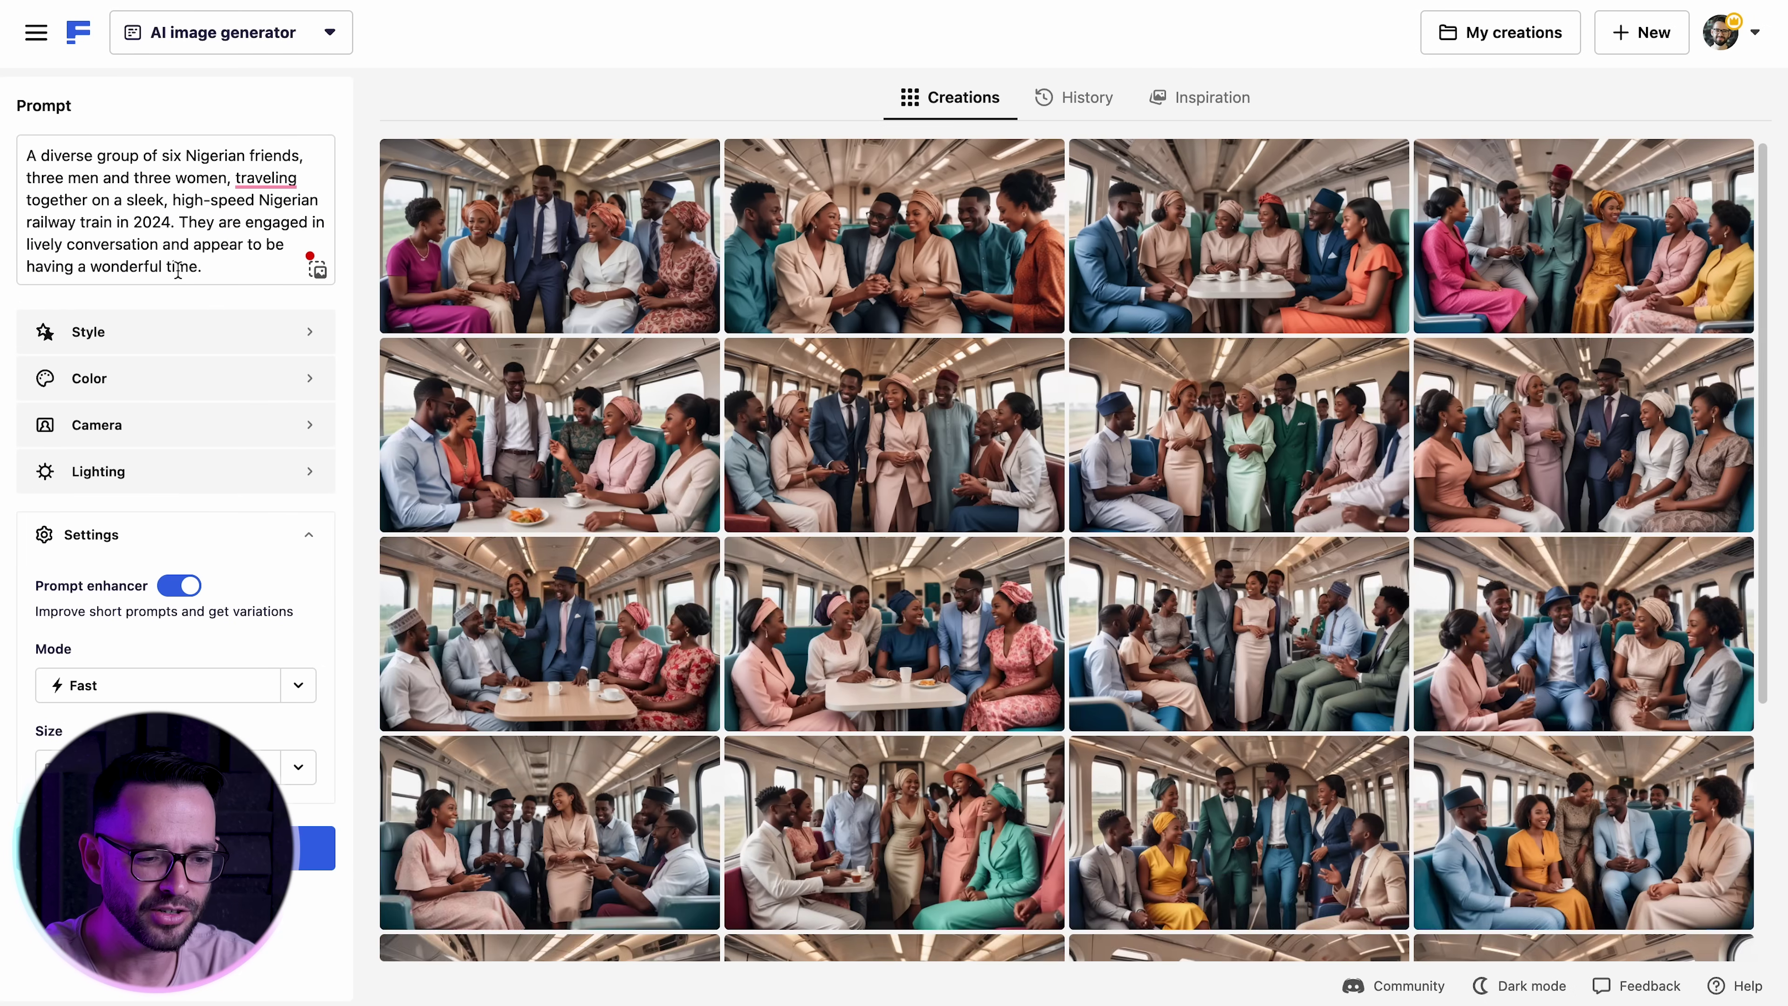
Add "in casual clothes" after "Nigerian friends" in the detailed prompt and generate new images
text(in casual)
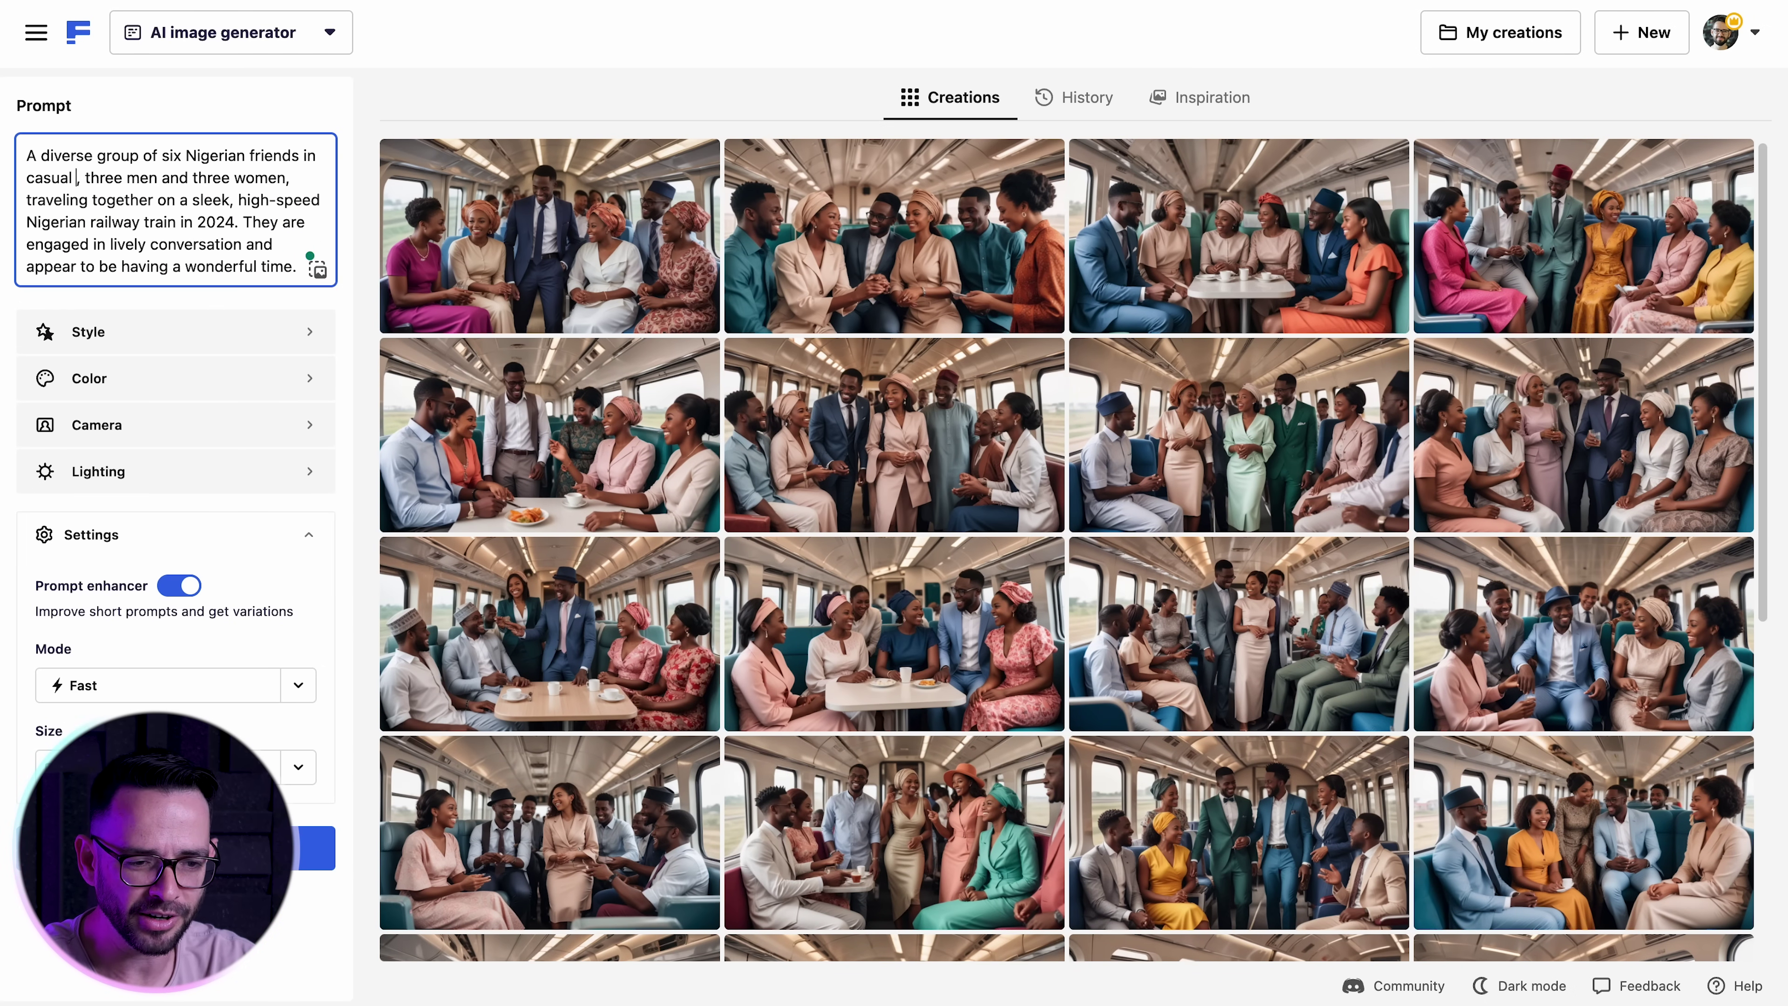
text(clothes)
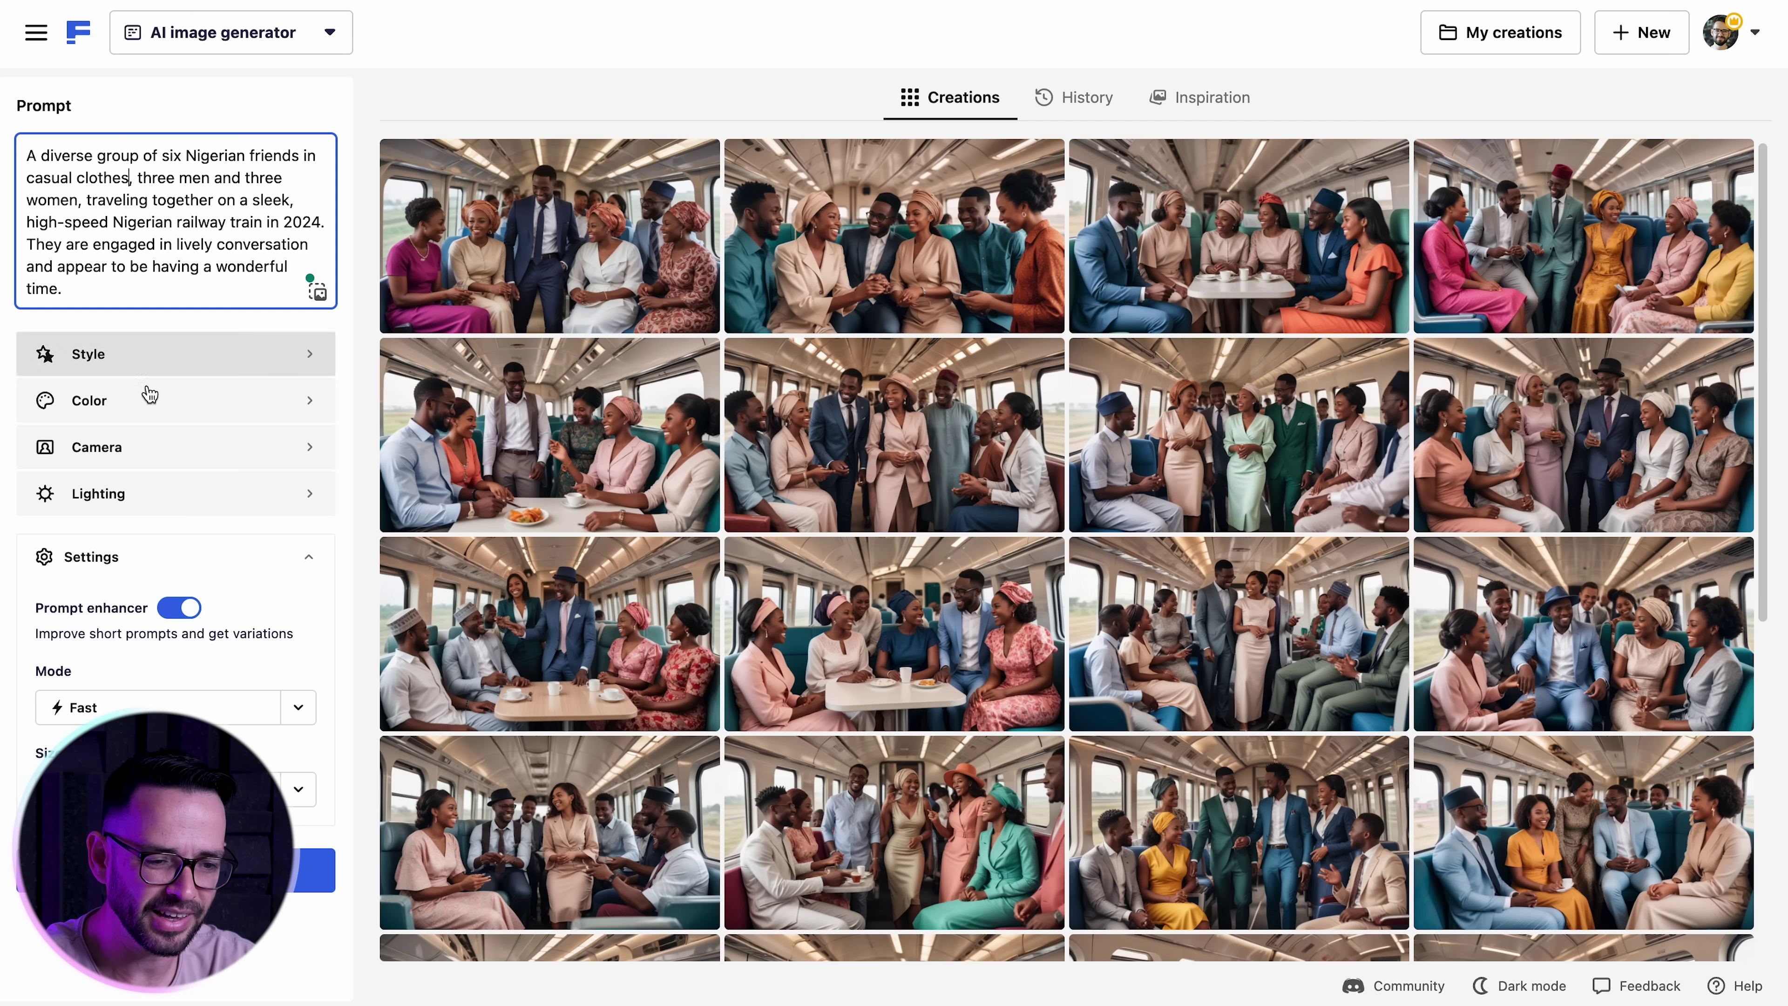
key(Return)
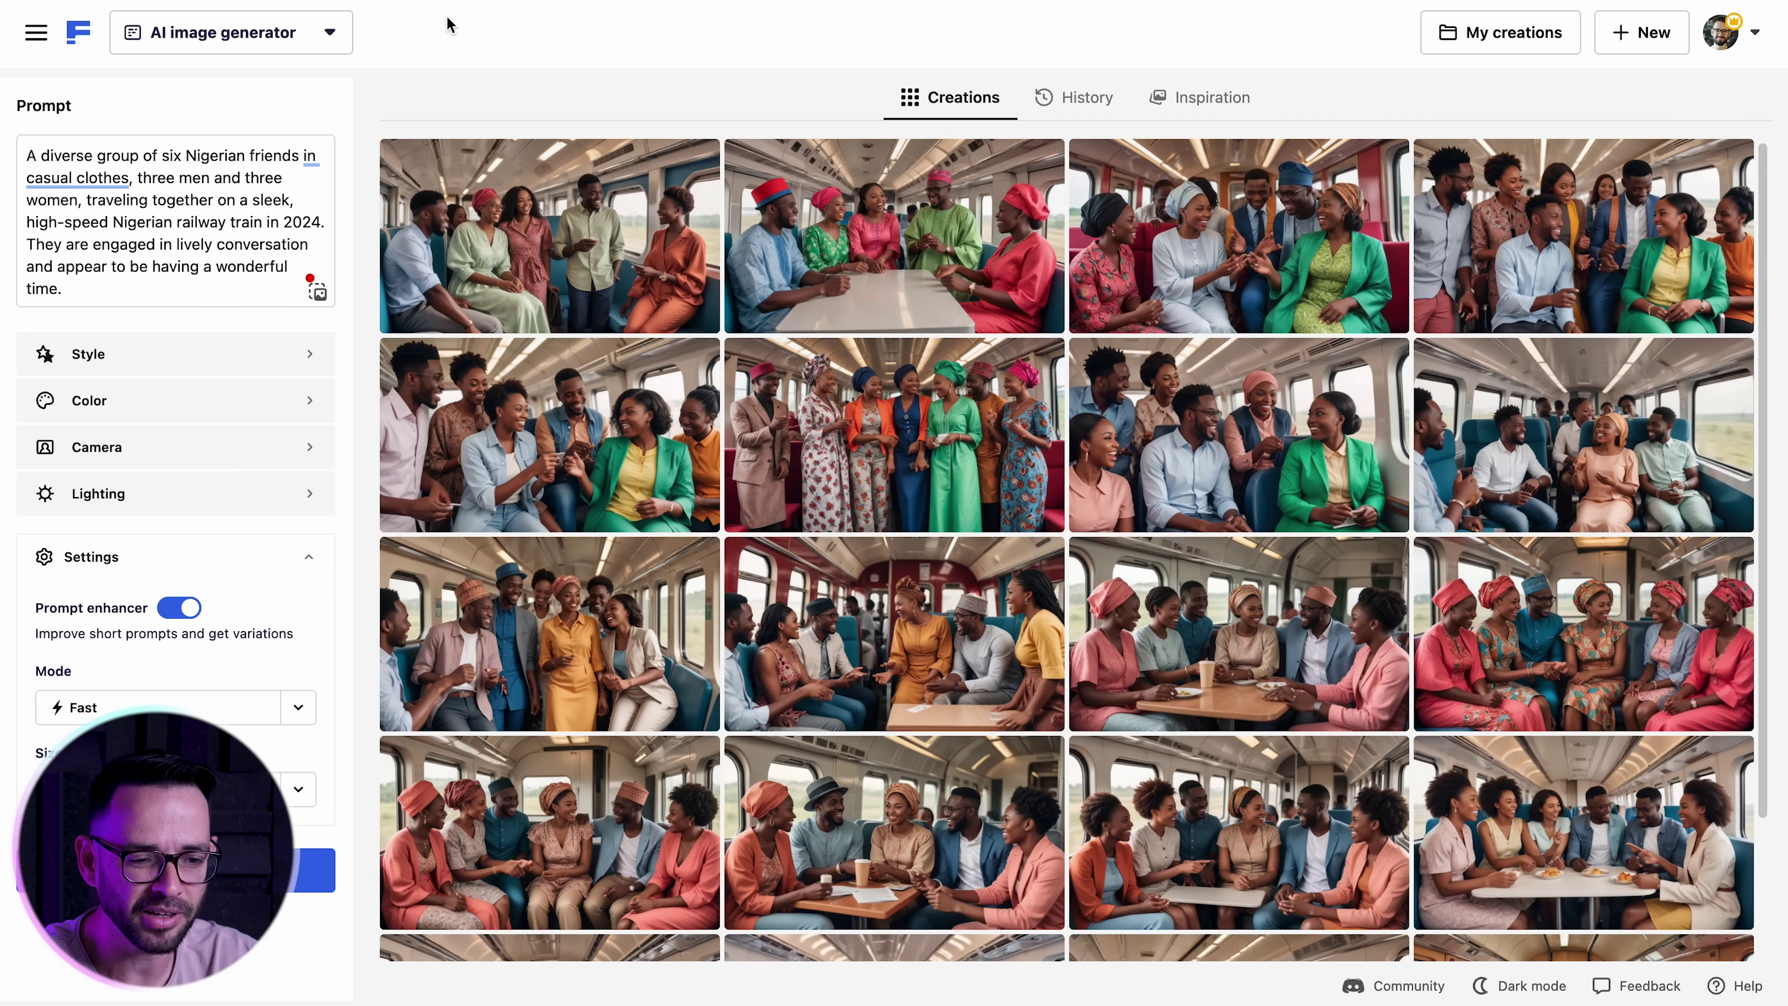
Review the generated images and simplify the prompt to "A group of four Nigerian friends in casual clothes", removing the diversity and gender details
scroll(894, 281, down, 10)
scroll(894, 282, up, 10)
double_click(67, 155)
key(BackSpace)
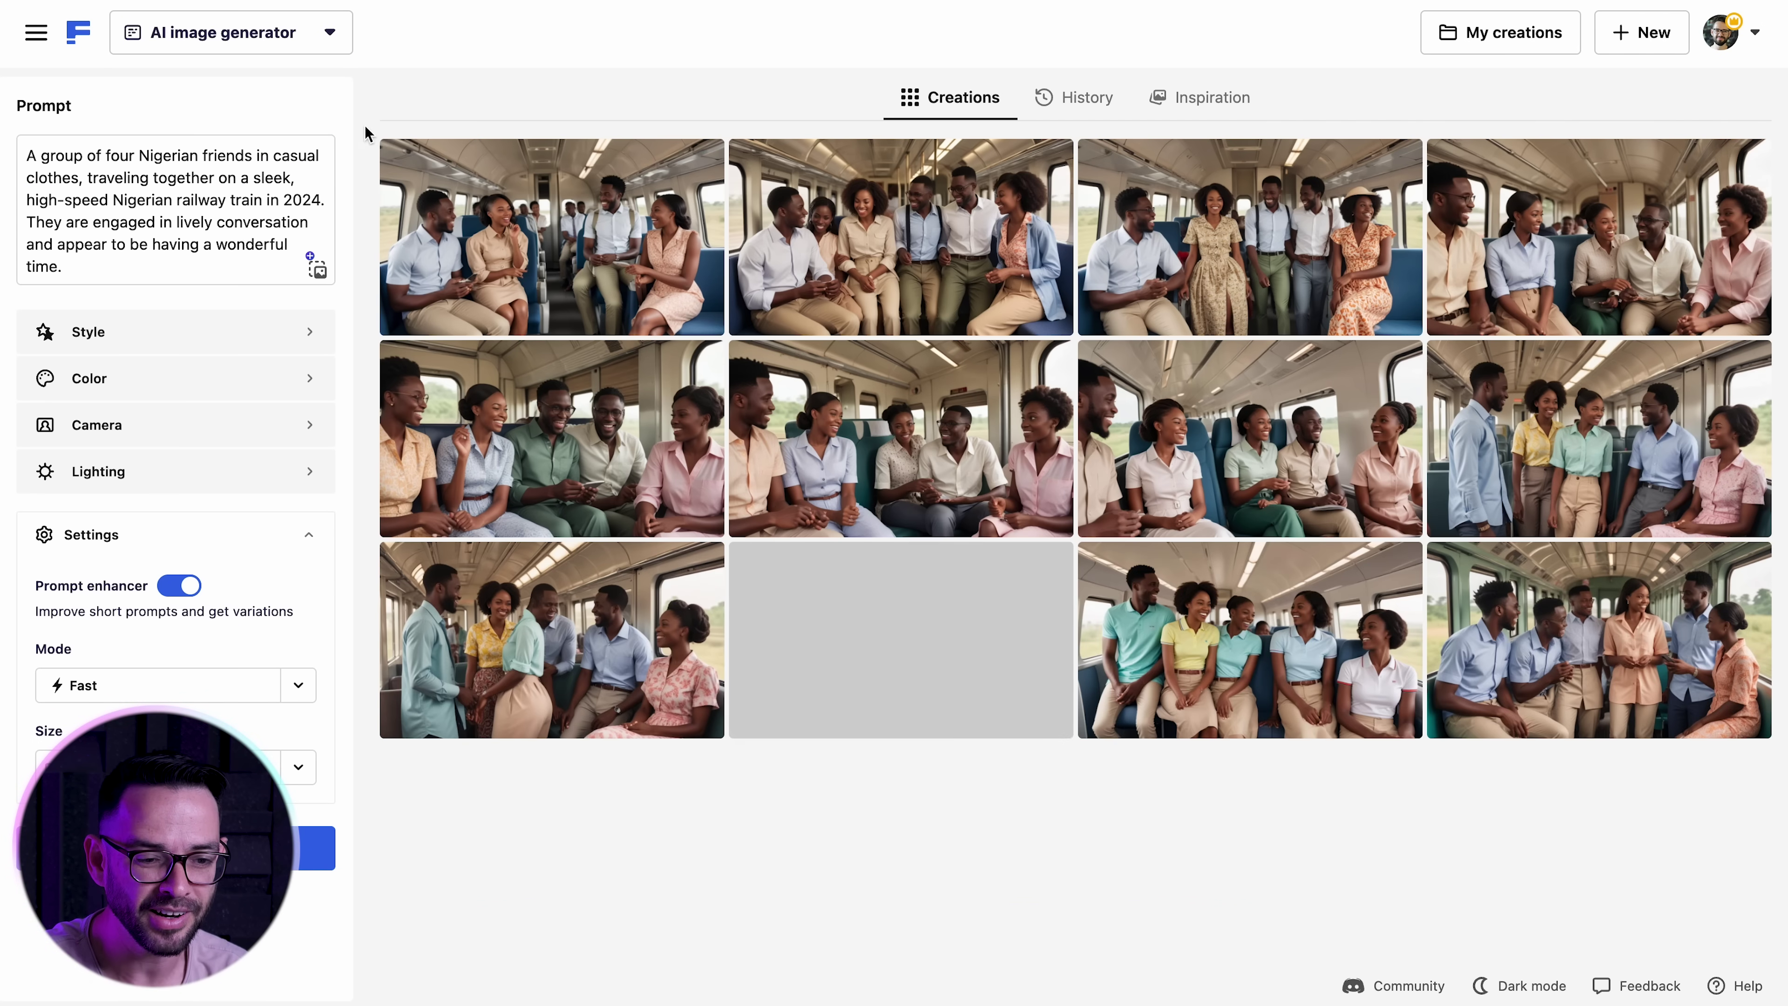
Copy the prompt into Midjourney and generate images of the four Nigerian friends as a photo
key(ctrl+a)
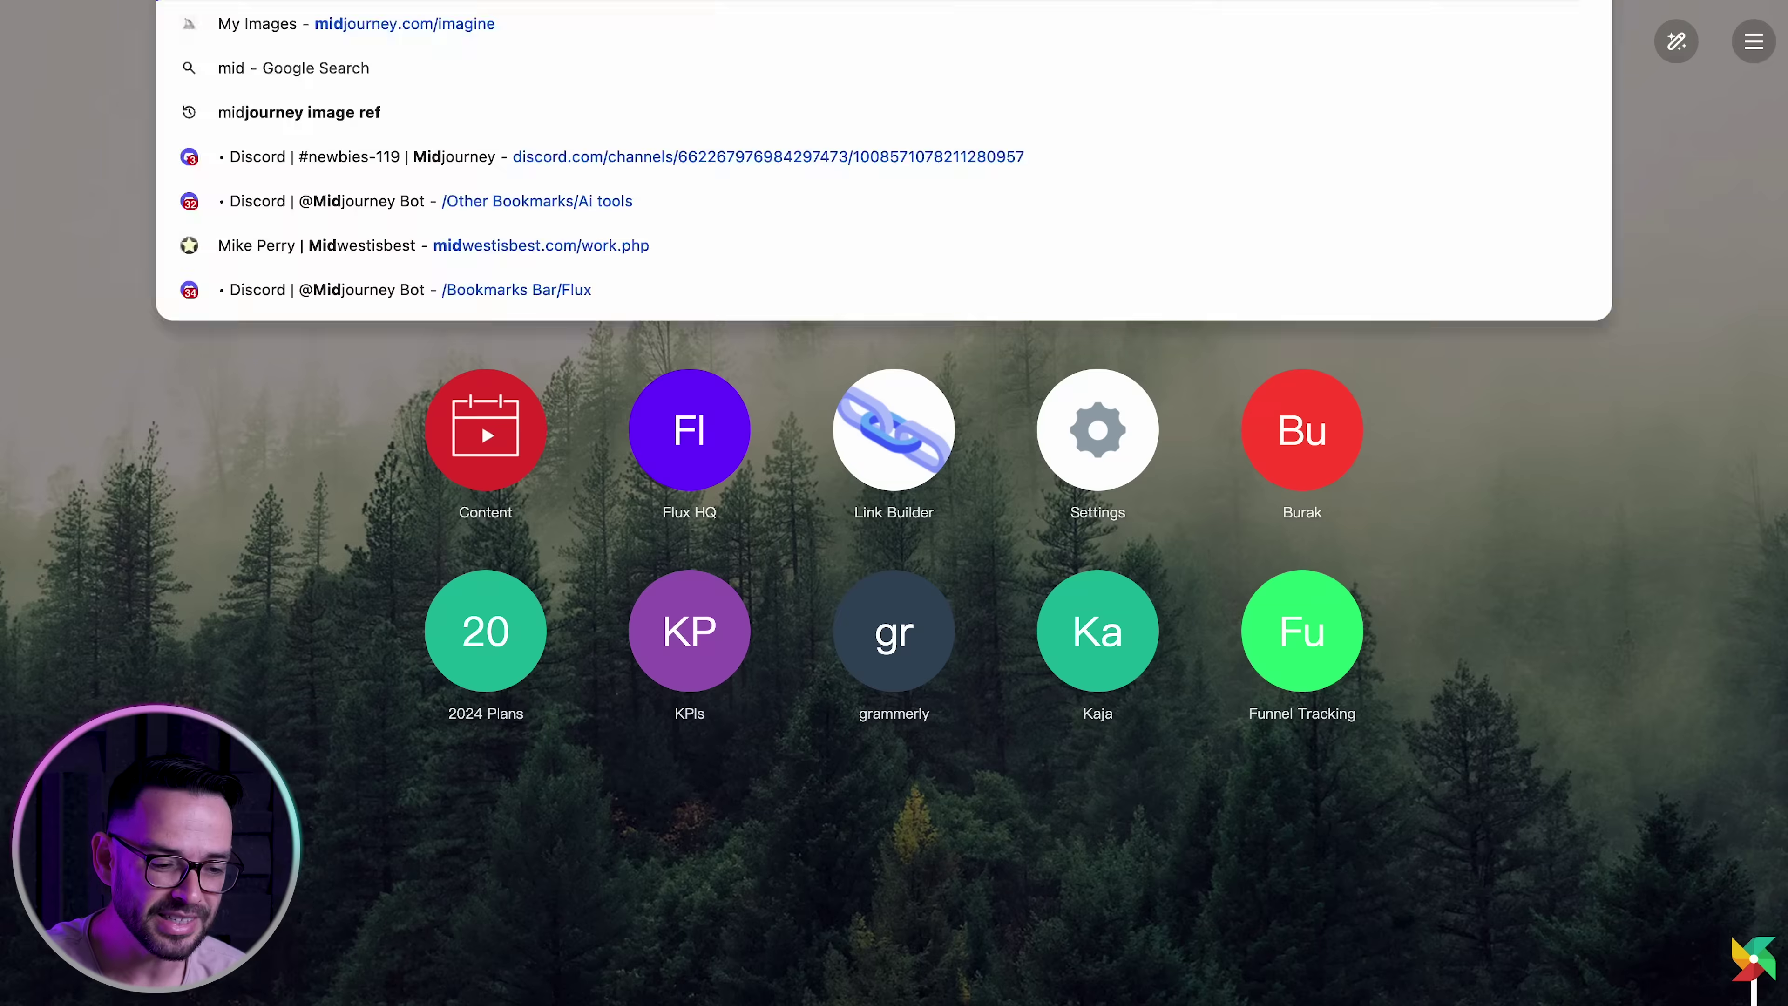
key(Return)
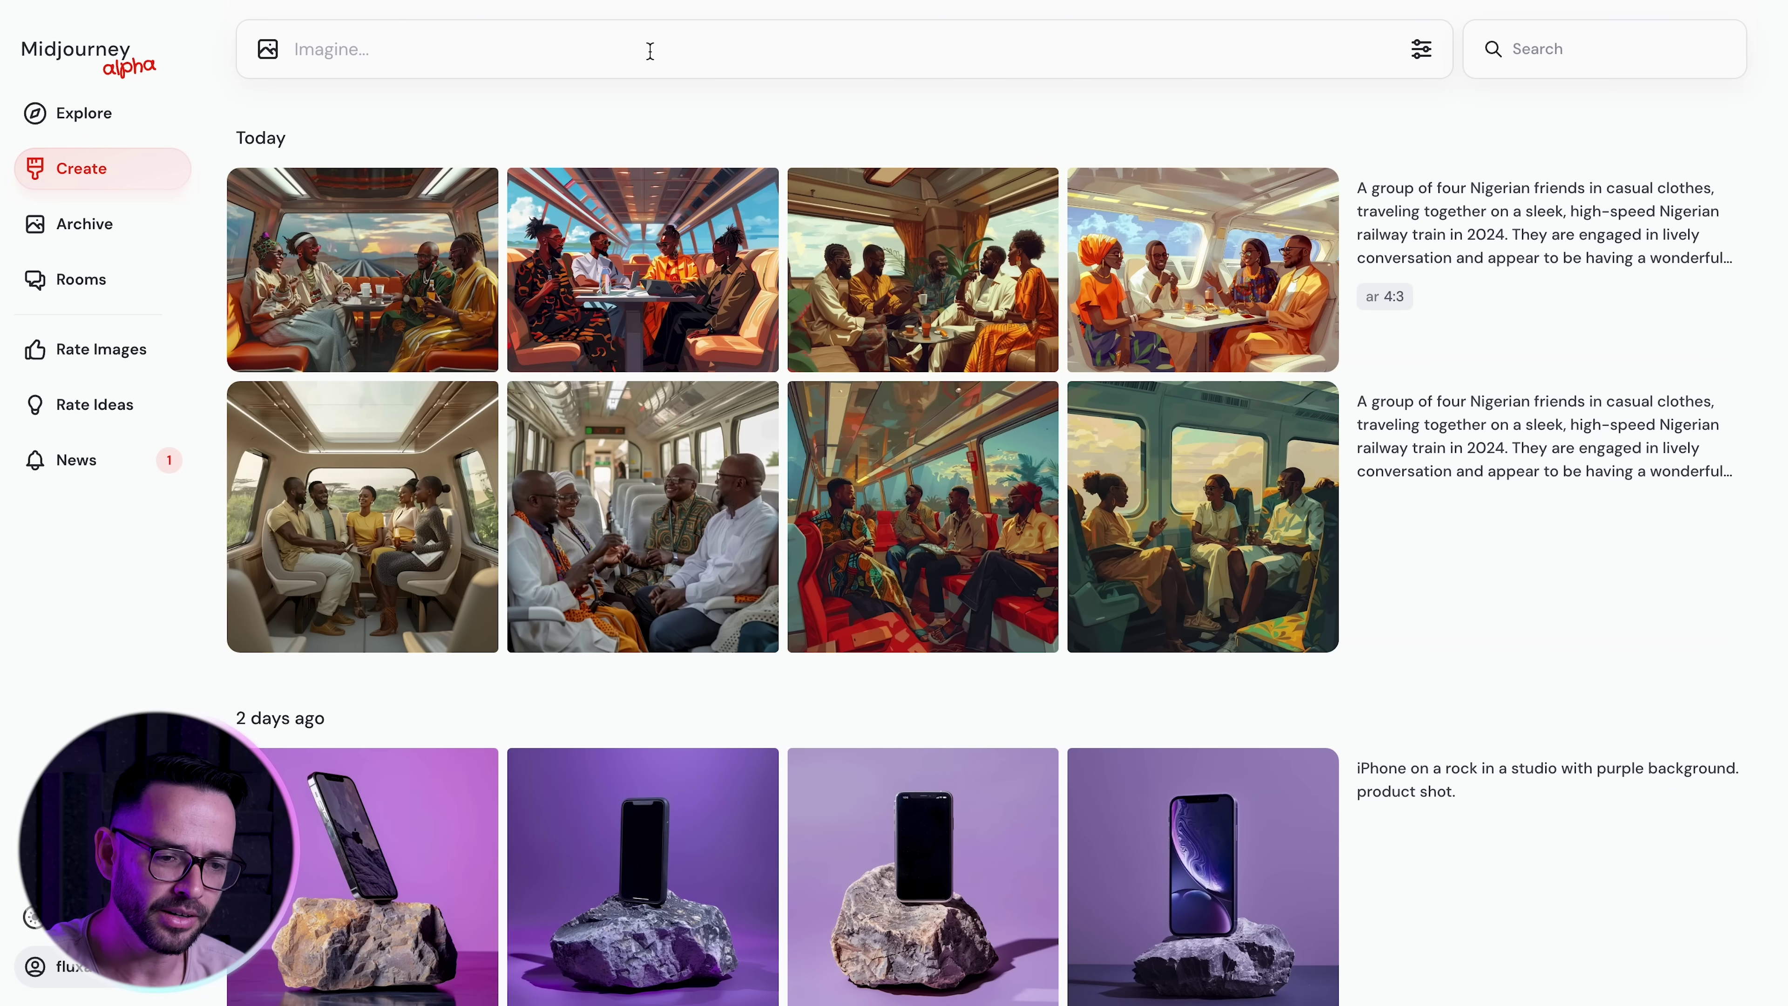
text(A photo of a group of four Nigerian friends in casual clothes, traveling together on a sleek, high-speed Nigerian railway train in 2024. They are engaged in lively conversation and appear to be having a wonderful time.)
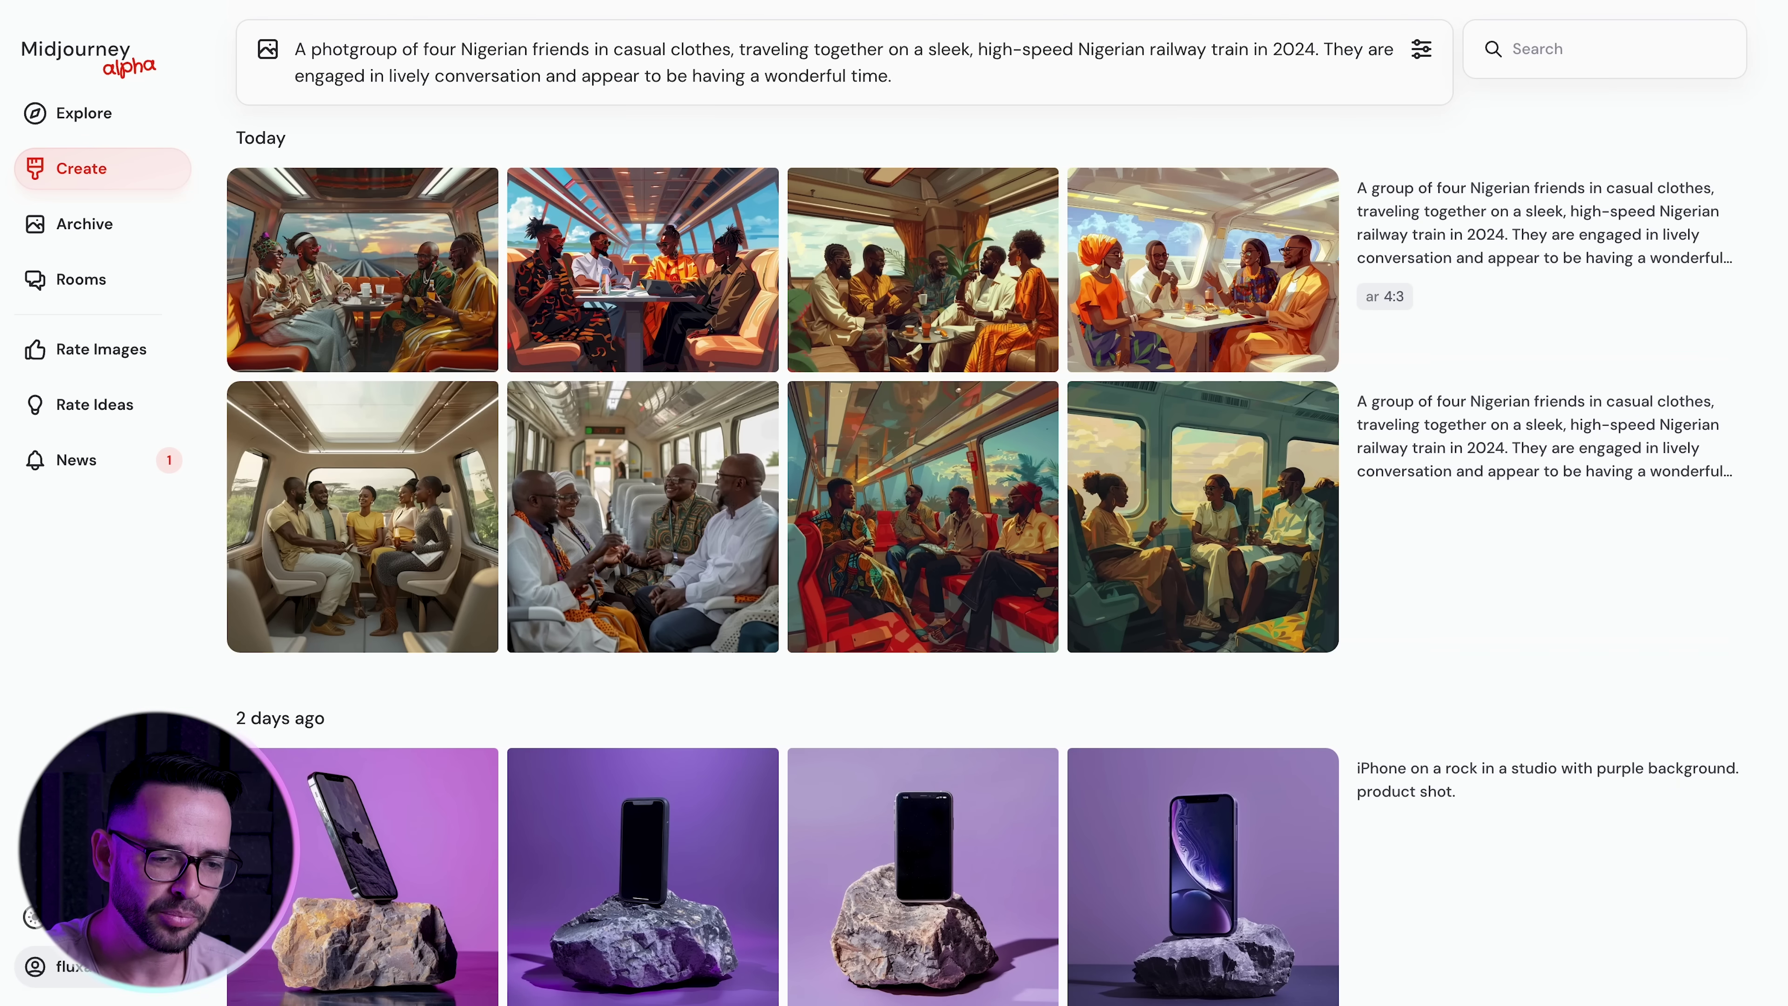
key(Return)
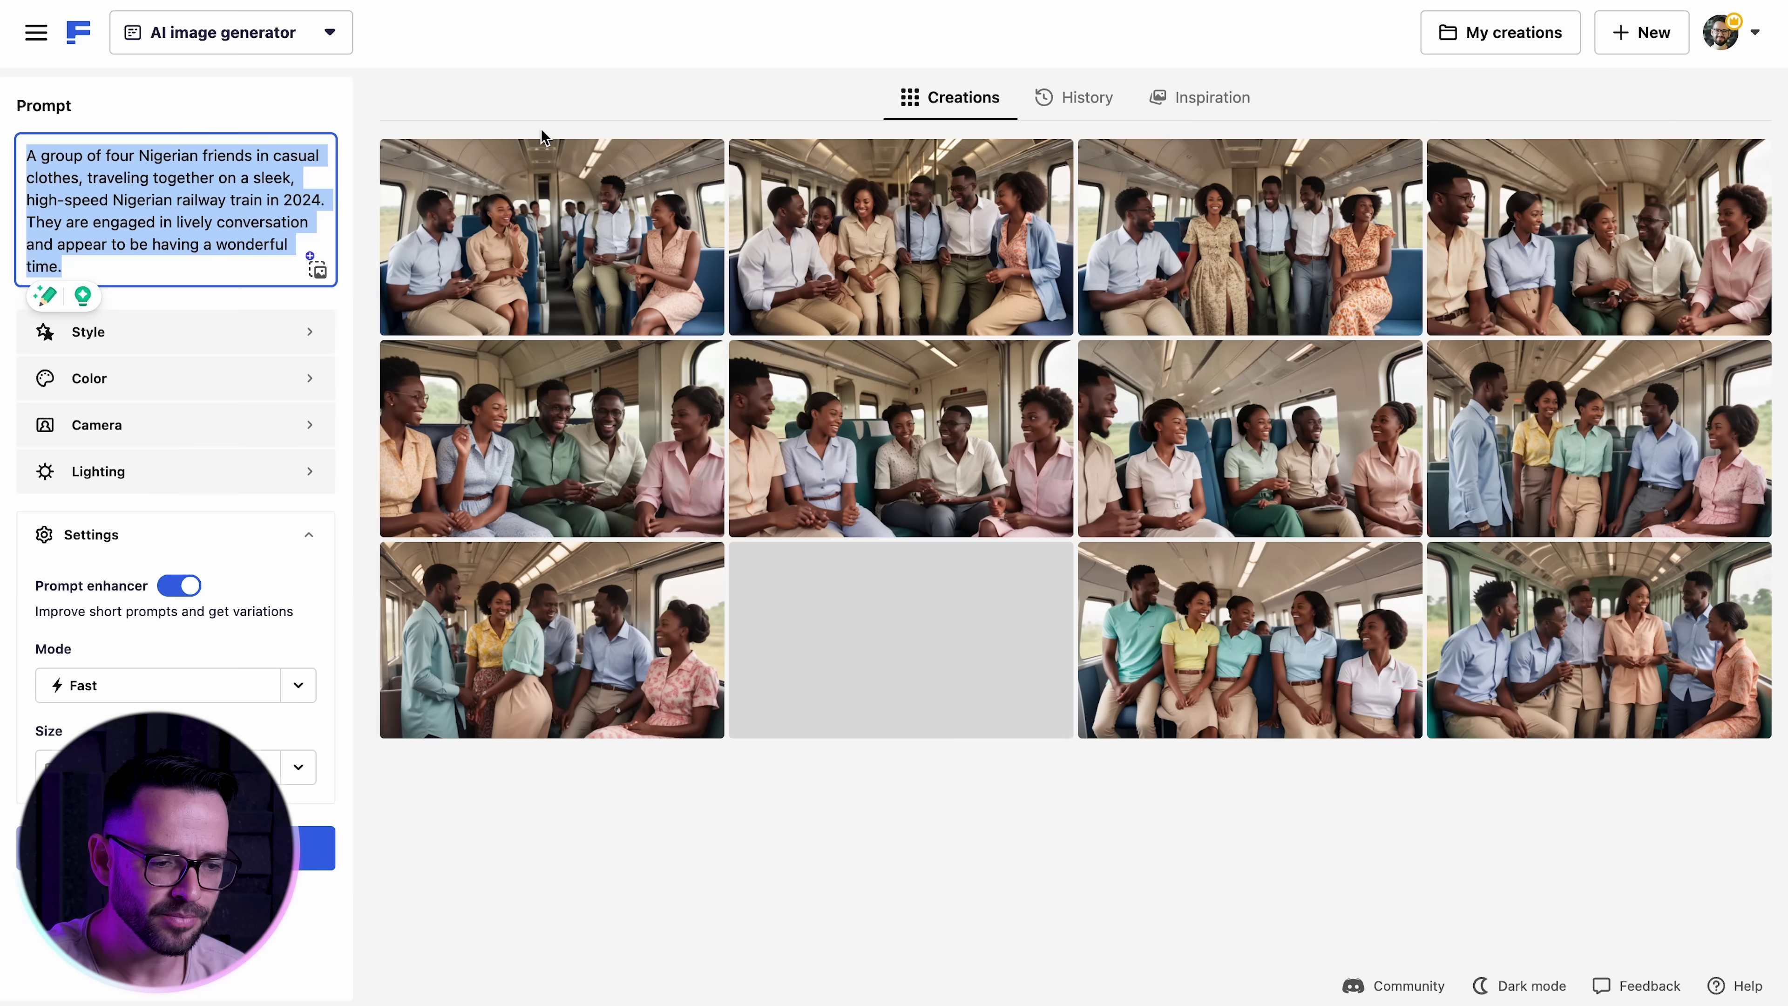
Open the image of four smiling passengers in a train carriage from the AI image generator's history
click(1071, 96)
scroll(948, 407, down, 5)
click(548, 662)
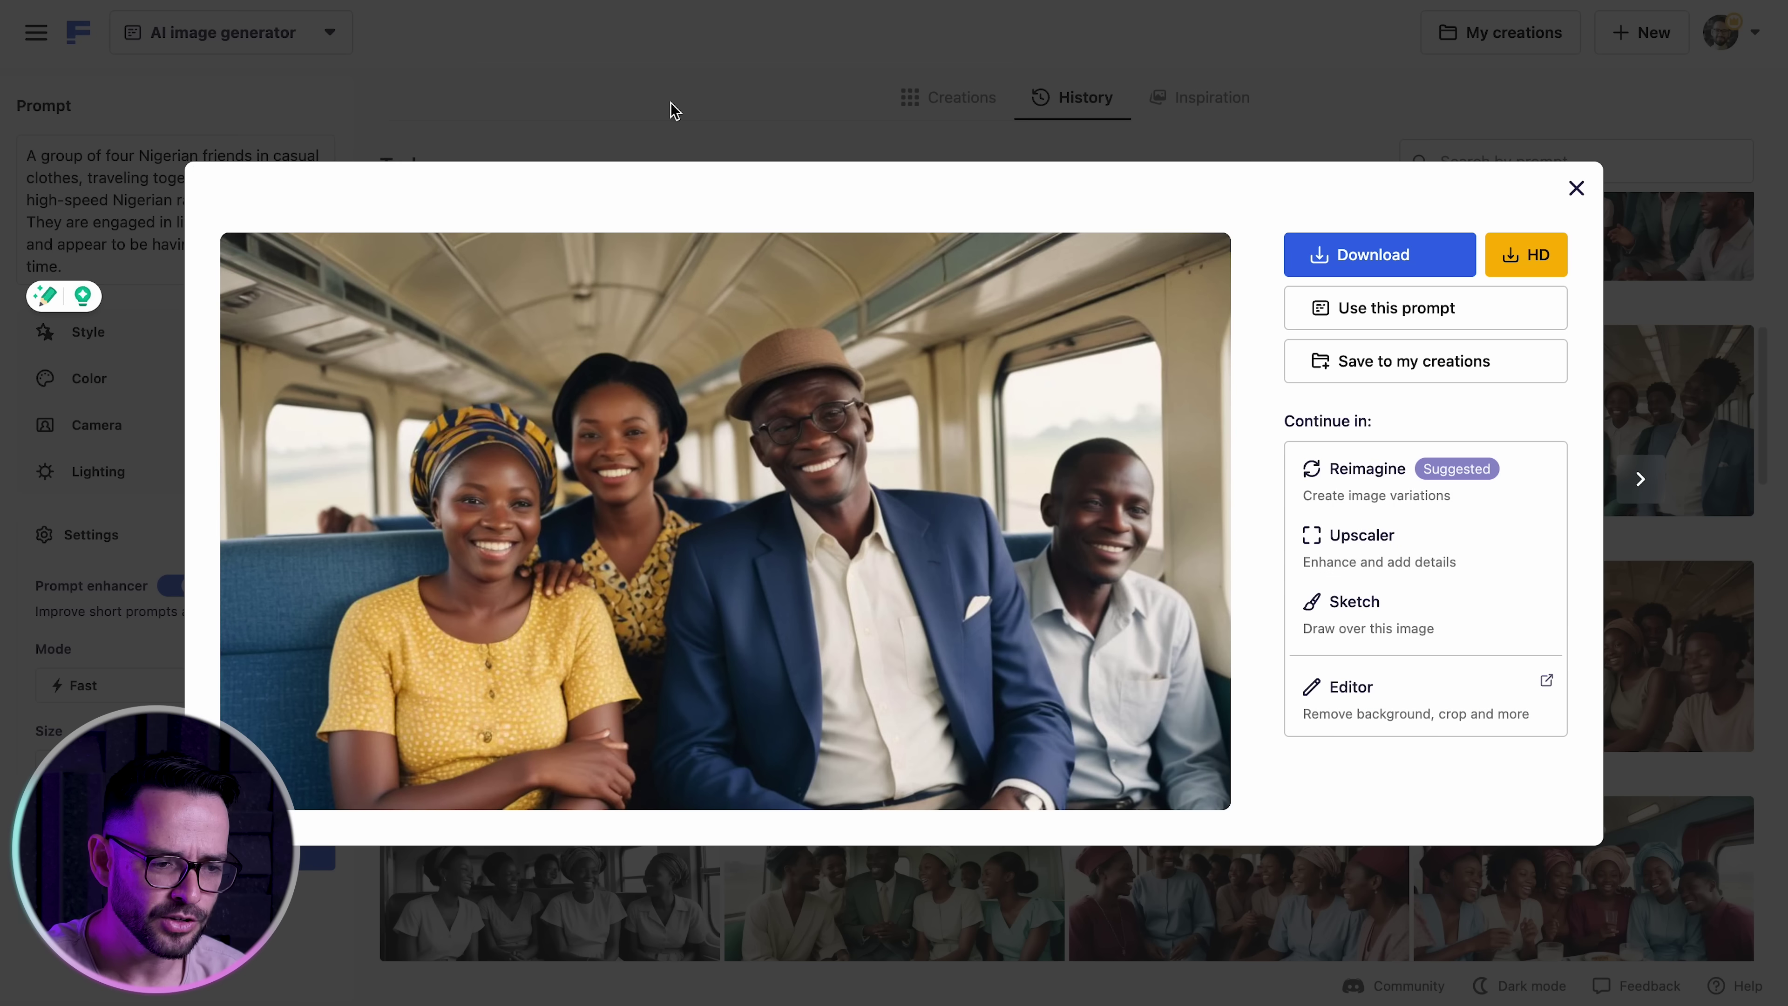
Upscale the four passengers image at 2k with Portrait style and Vivid imagination, then download the result
click(1344, 541)
click(67, 360)
click(283, 360)
click(176, 653)
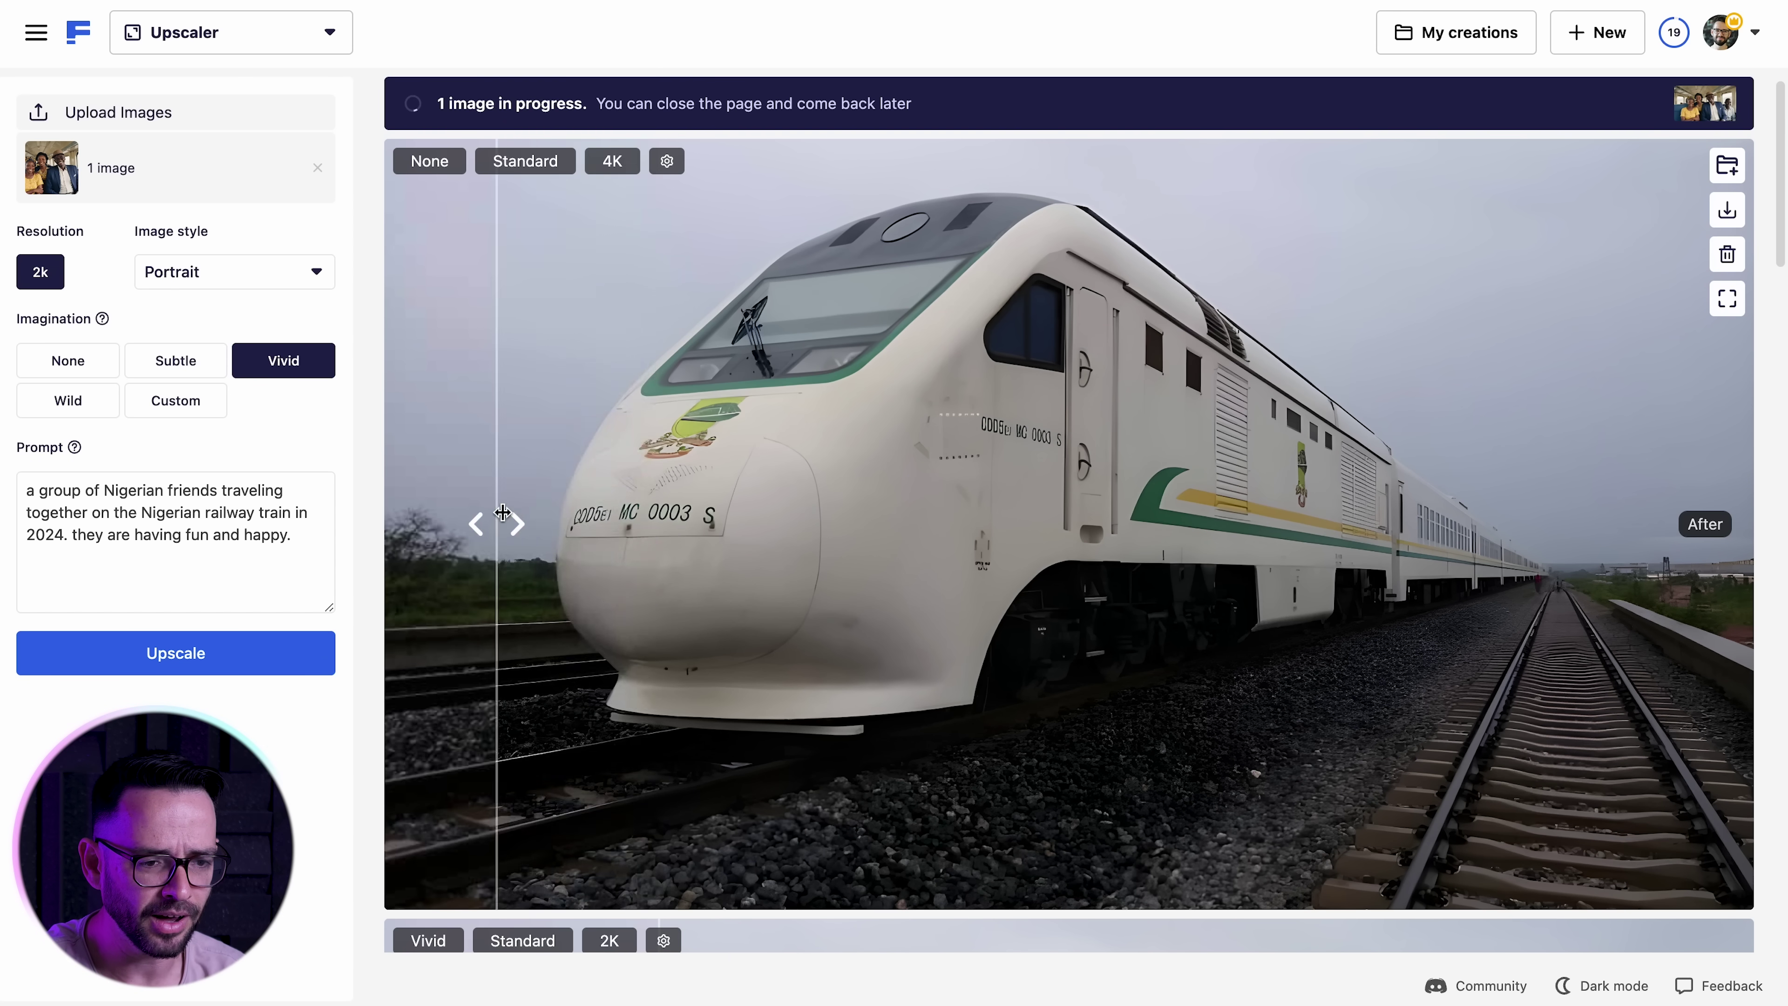
click(1727, 148)
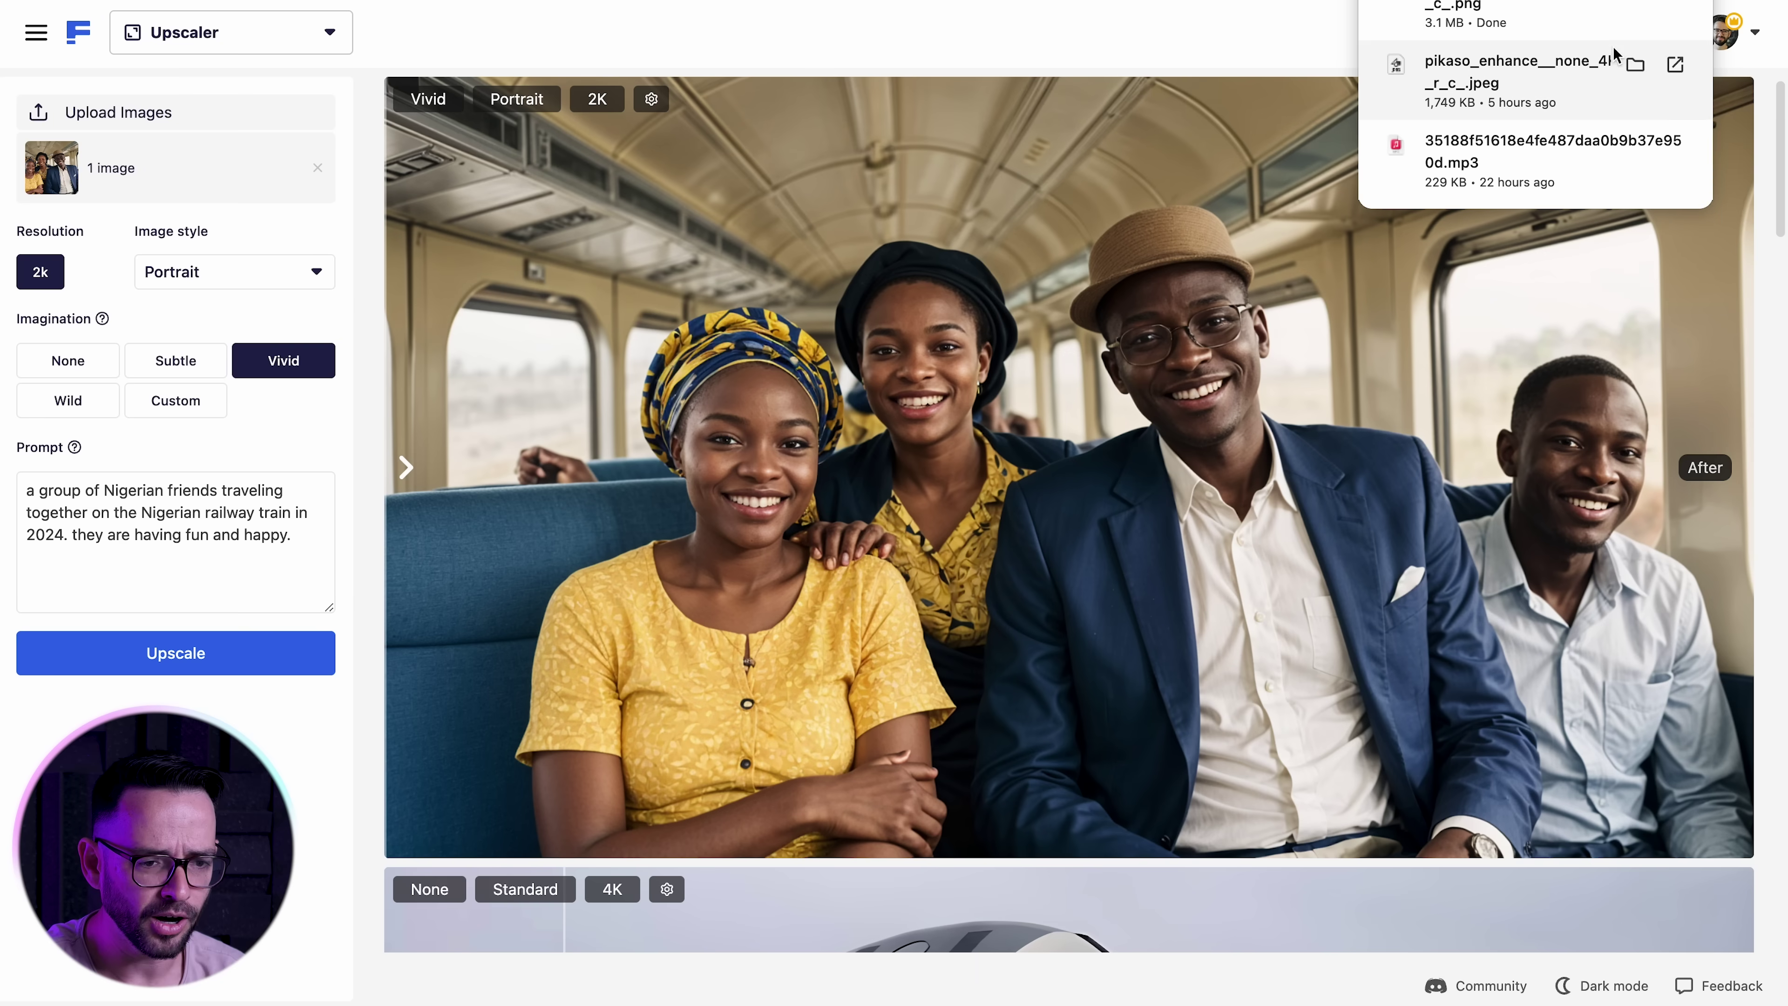
click(1631, 4)
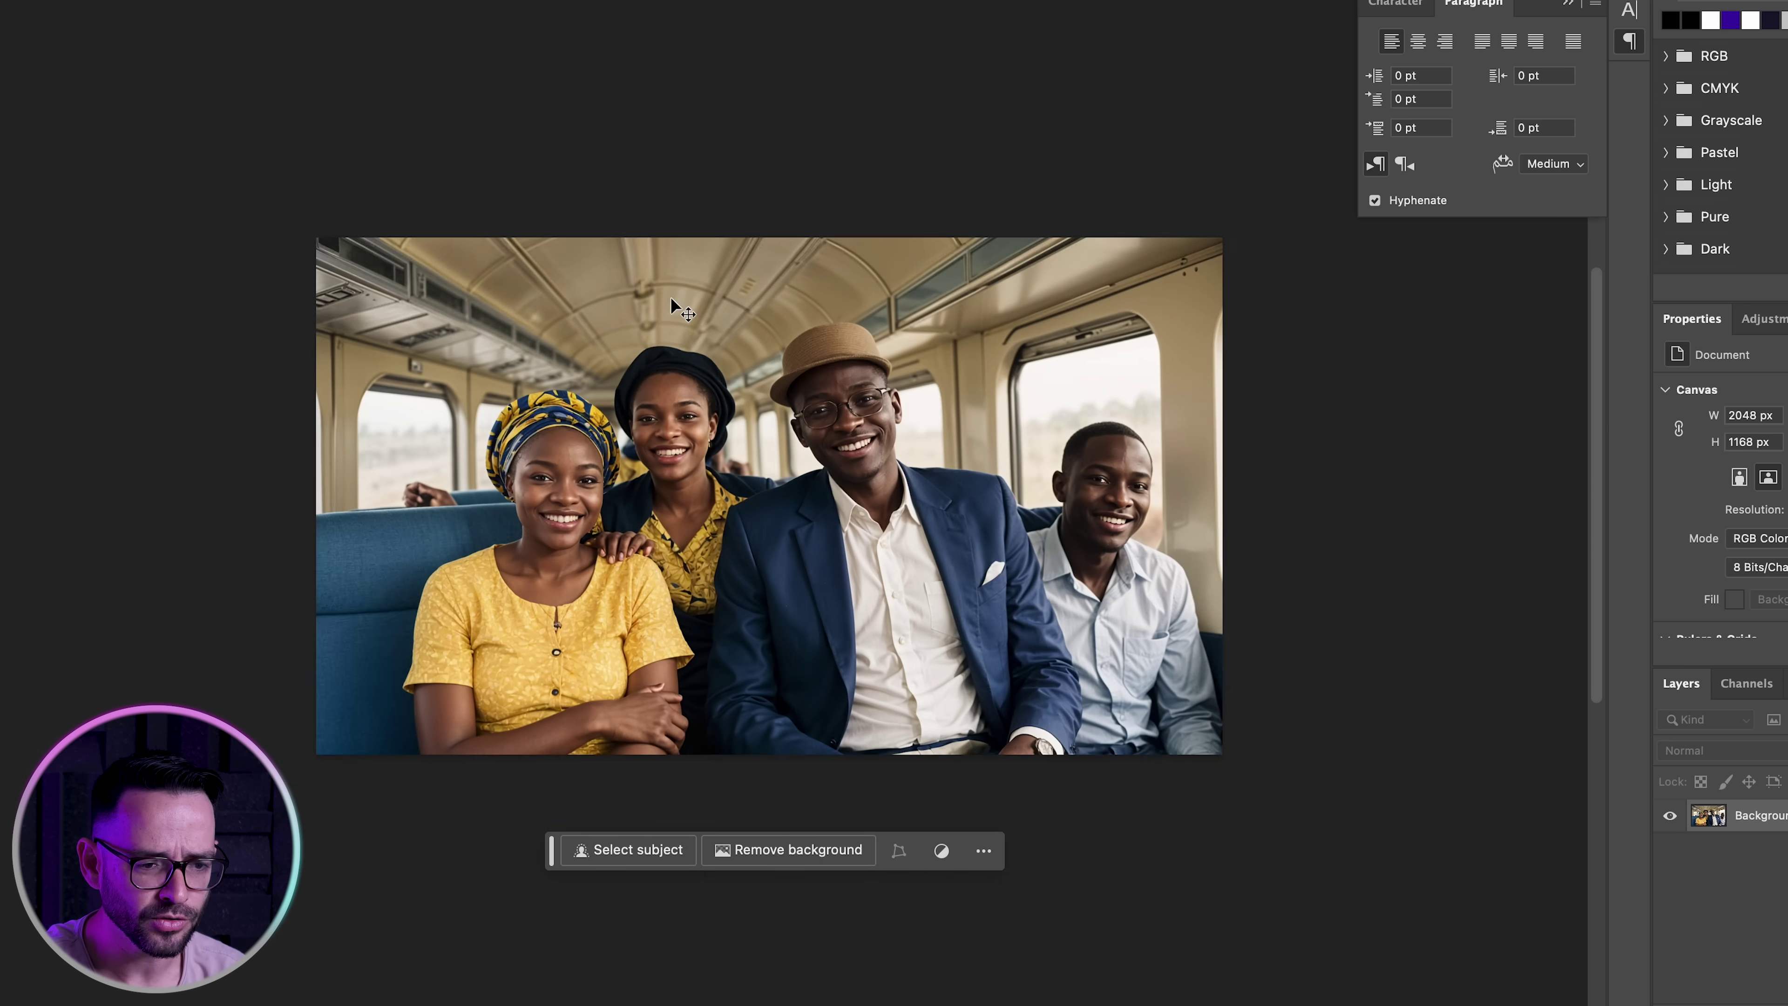
In Photoshop, extend the passengers photo's canvas upward and fill the added strip with more carriage ceiling
key(c)
drag(785, 238, 790, 246)
key(Return)
key(m)
drag(371, 220, 1183, 326)
click(609, 356)
key(Return)
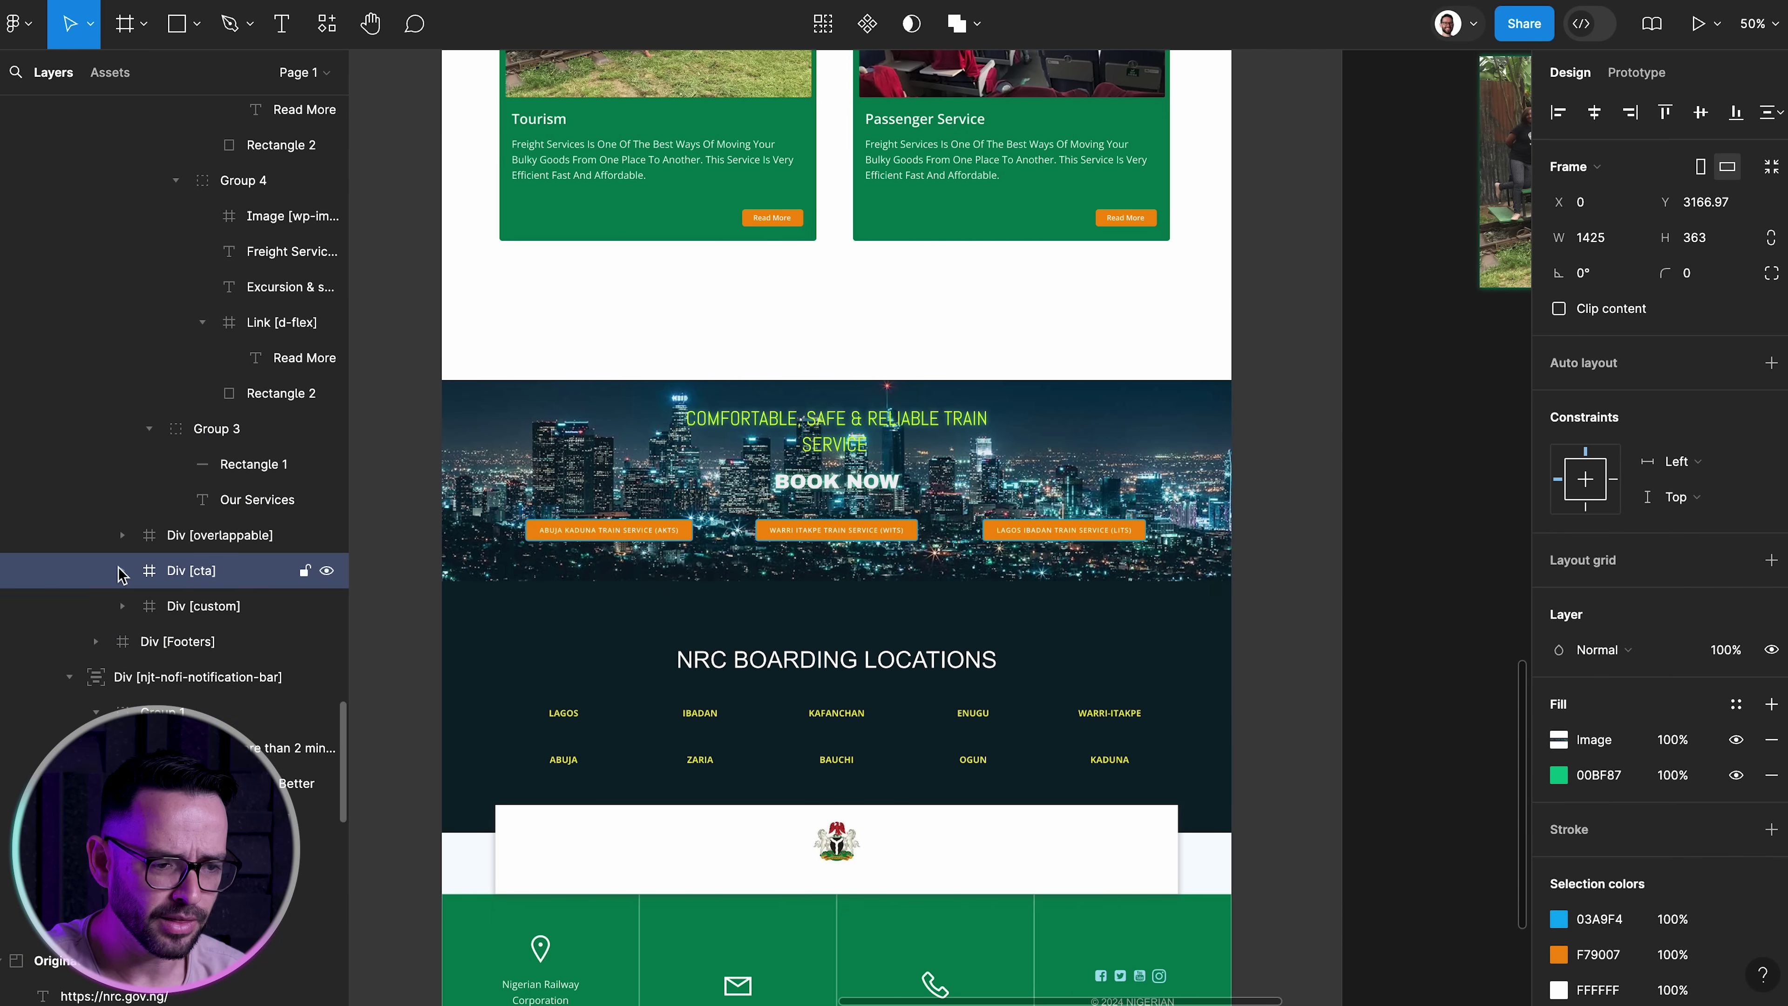
Paste the passengers photo into the booking banner section in Figma and scale it to the full page width over the banner
click(121, 572)
click(204, 606)
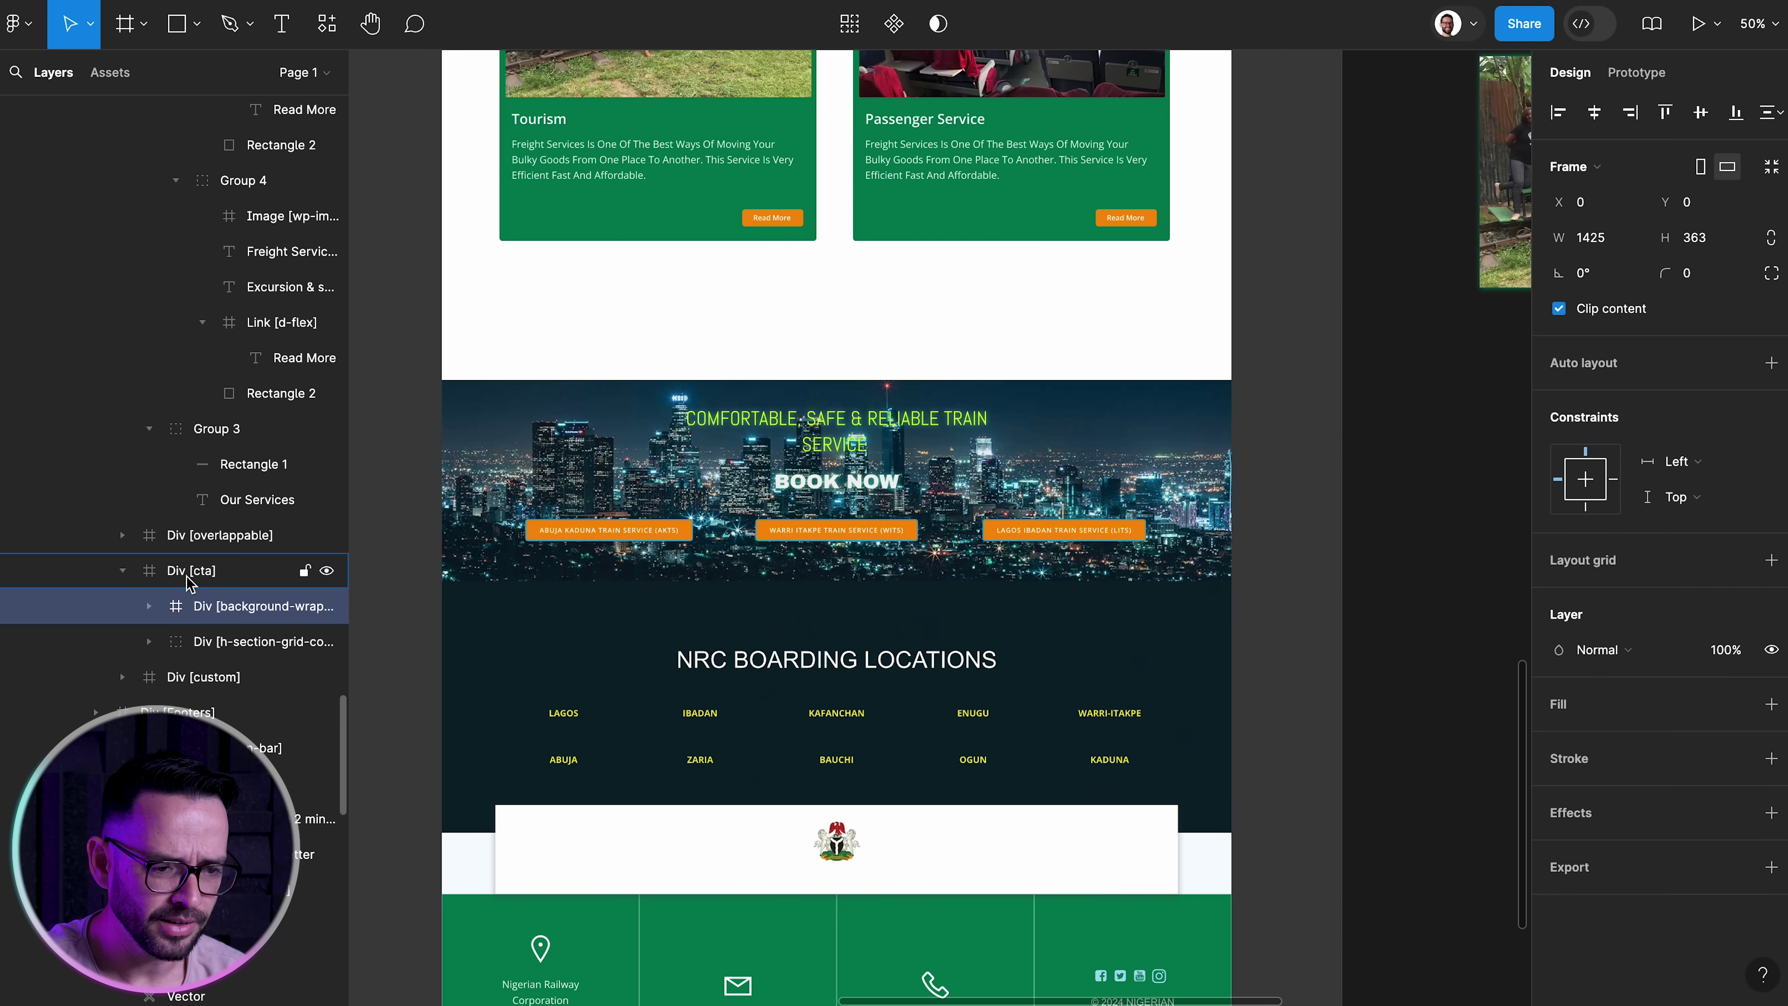
key(super+v)
drag(1405, 95, 1232, 282)
scroll(541, 246, left, 1)
scroll(541, 246, left, 1)
drag(397, 214, 512, 403)
Delete the banner's old background wrapper and arrange its layers so the headline and Book Now text sit above the photo
click(211, 644)
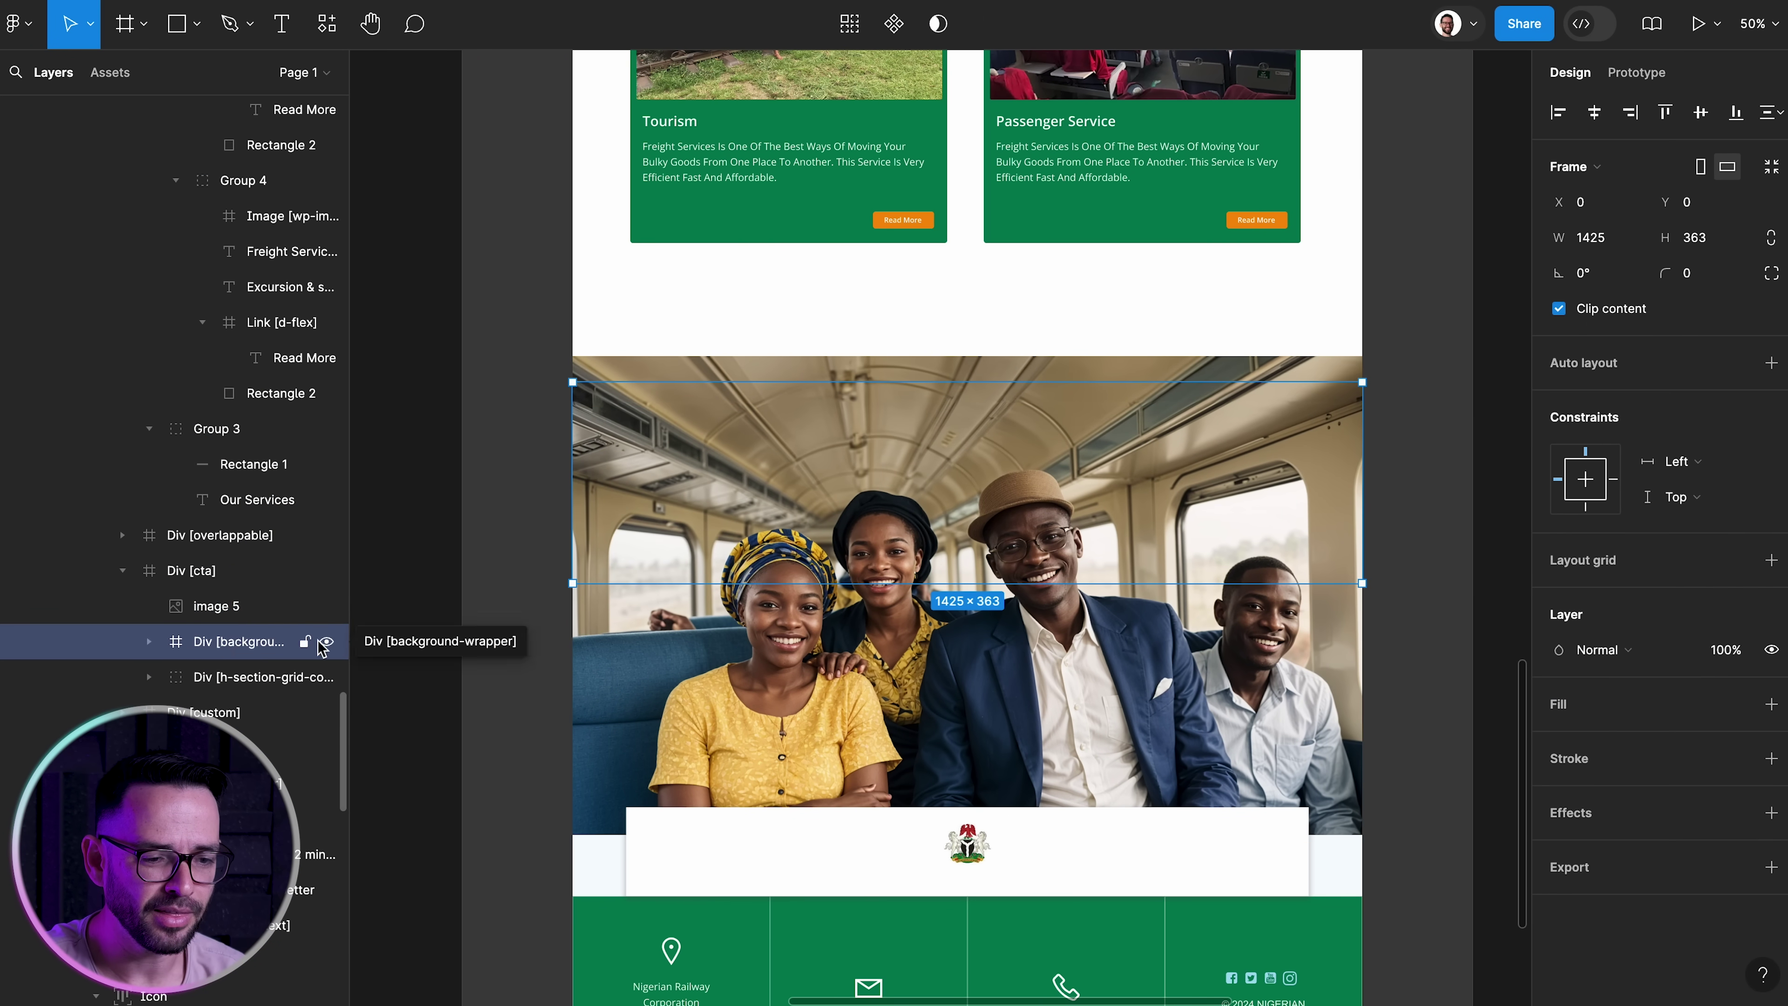
drag(232, 677, 247, 710)
click(247, 677)
key(BackSpace)
click(246, 606)
scroll(767, 487, right, 2)
key(super+shift+g)
click(247, 641)
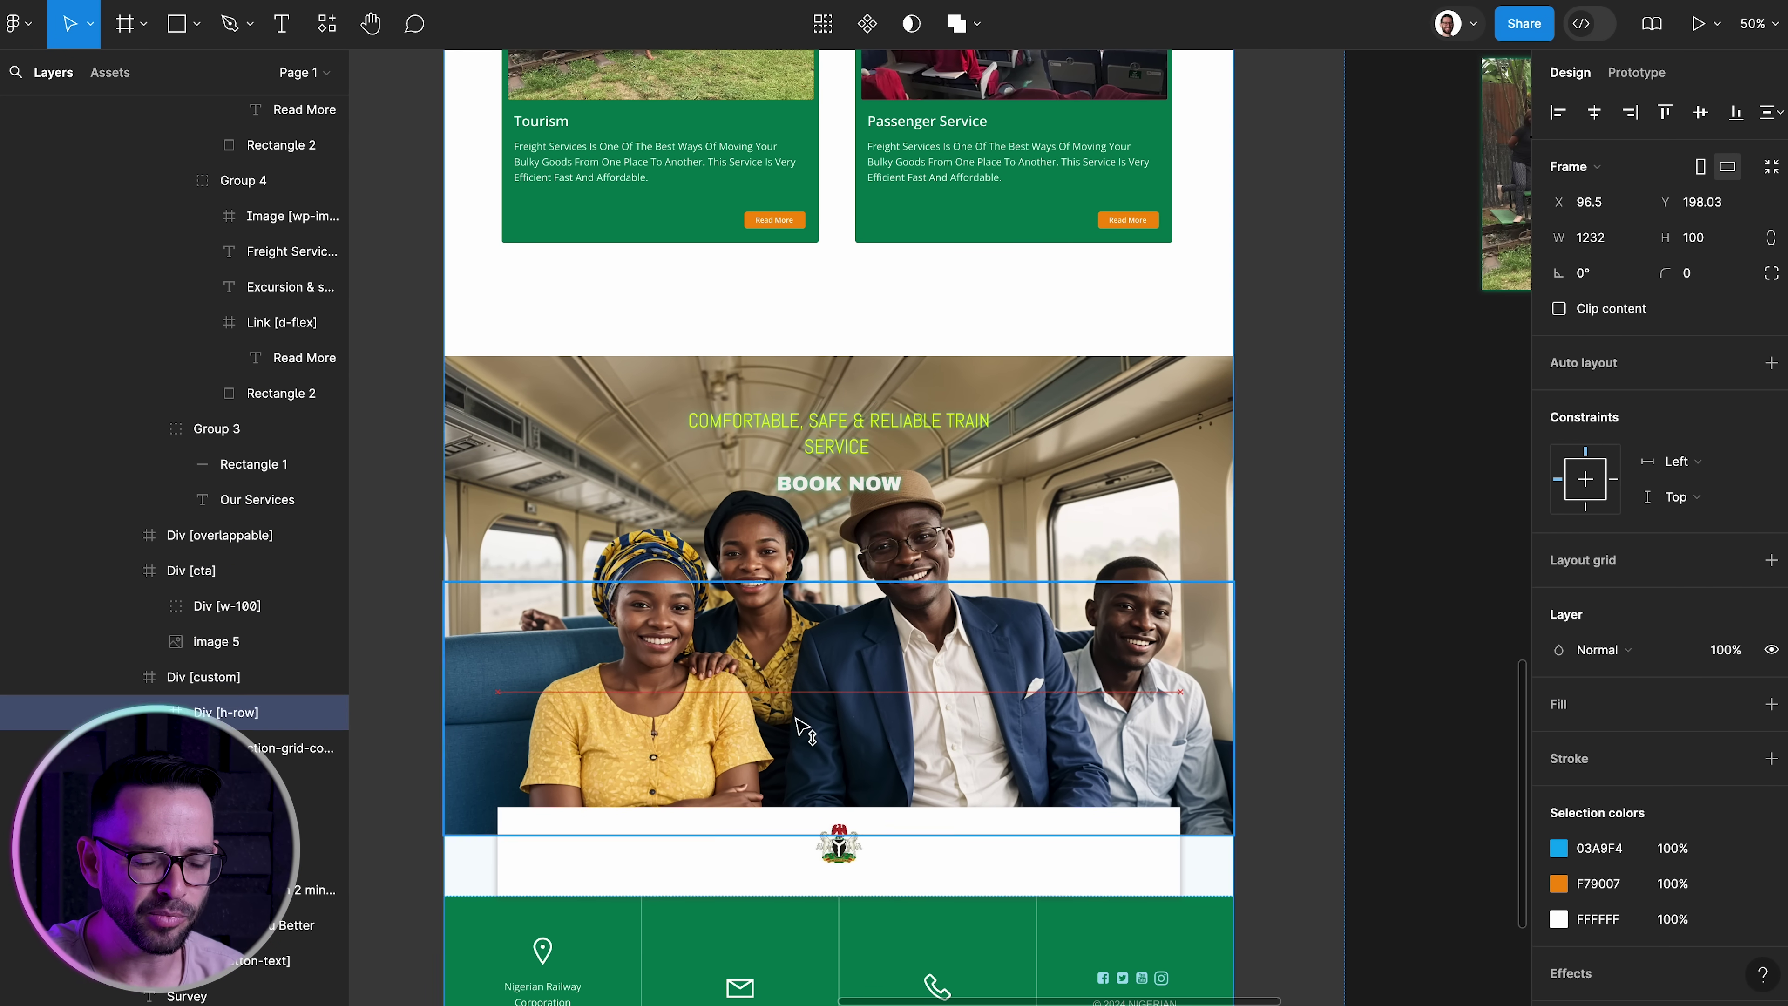
Undo the last move of the booking button row and ungroup the banner section's frame
key(super+z)
click(485, 493)
scroll(141, 478, down, 15)
click(199, 574)
key(super+shift+g)
Move the row of three train service booking buttons down to the lower part of the passengers photo, at Y 3808
click(200, 606)
key(shift+Down)
key(shift+Down)
key(shift+Down)
key(shift+Down)
key(shift+Down)
key(shift+Down)
key(shift+Down)
key(shift+Down)
key(shift+Down)
key(shift+Down)
key(shift+Down)
key(shift+Down)
key(shift+Down)
key(shift+Down)
key(shift+Down)
key(shift+Down)
key(shift+Down)
key(shift+Down)
key(shift+Down)
key(shift+Down)
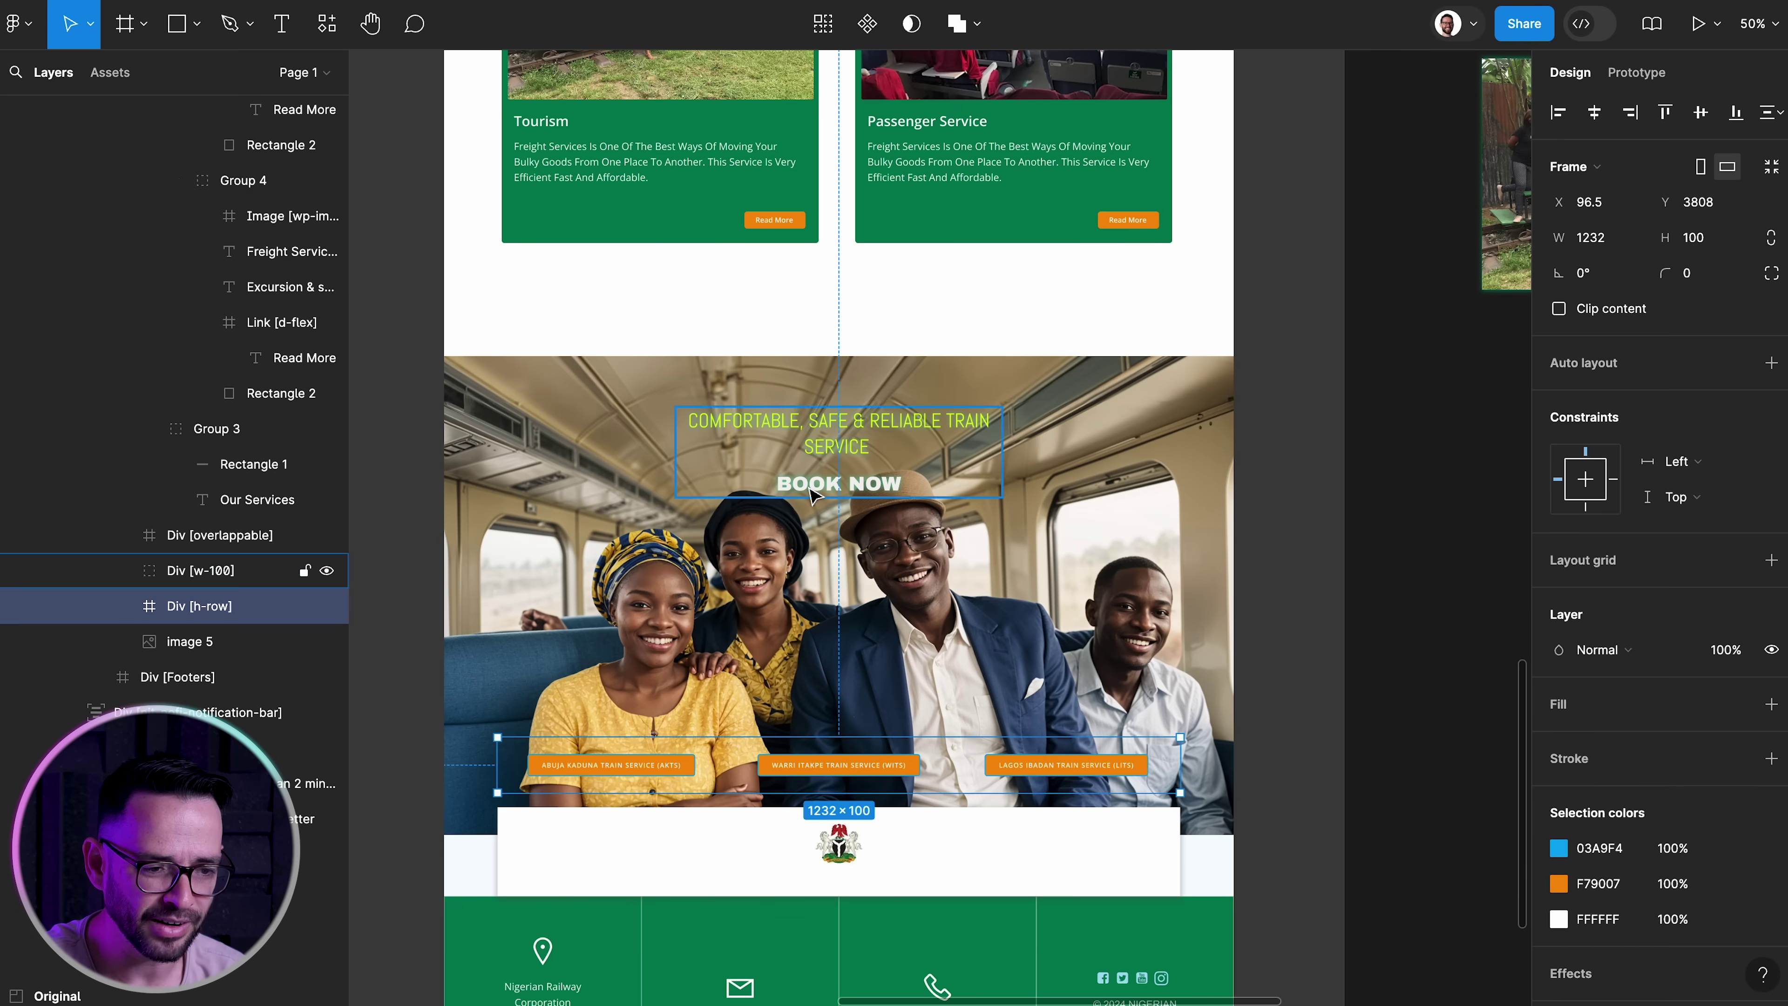
Ungroup the banner's headline block and move the Book Now text down to just above the booking buttons
key(super+shift+g)
drag(837, 483, 838, 700)
click(789, 311)
click(787, 420)
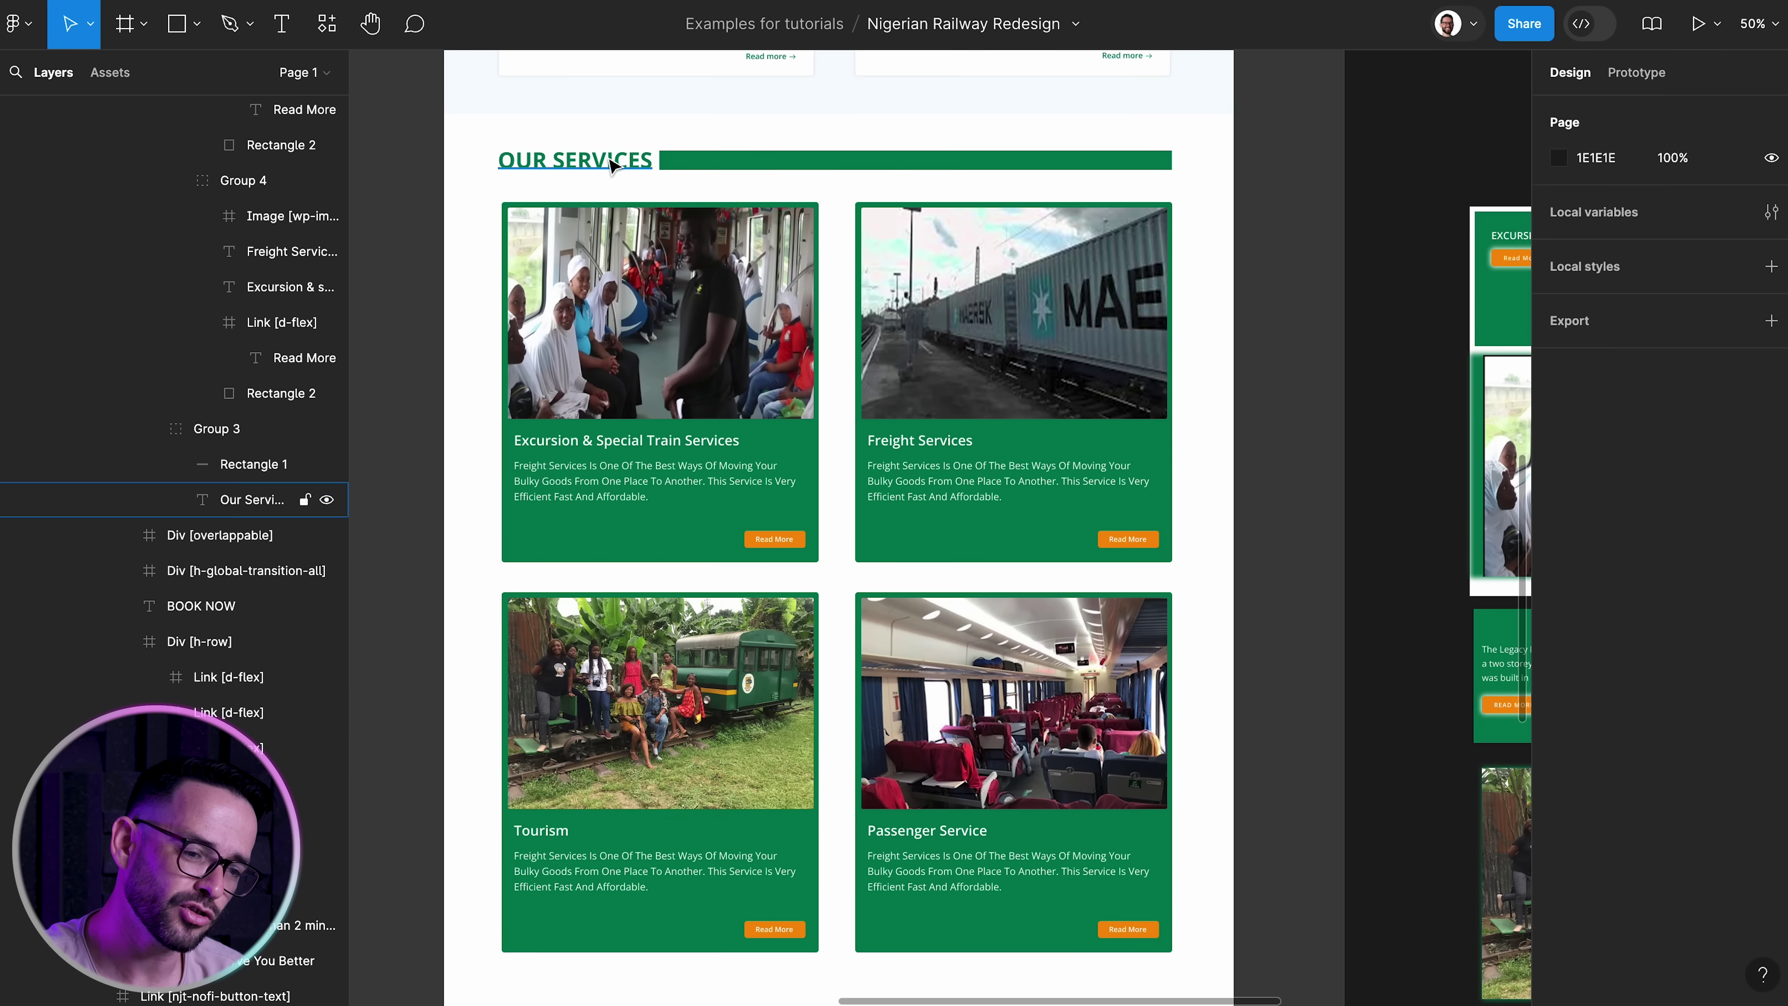
Delete the banner's old headline and paste a copy of the Our Services heading in its place on the photo
right_click(584, 154)
click(457, 334)
scroll(574, 179, down, 10)
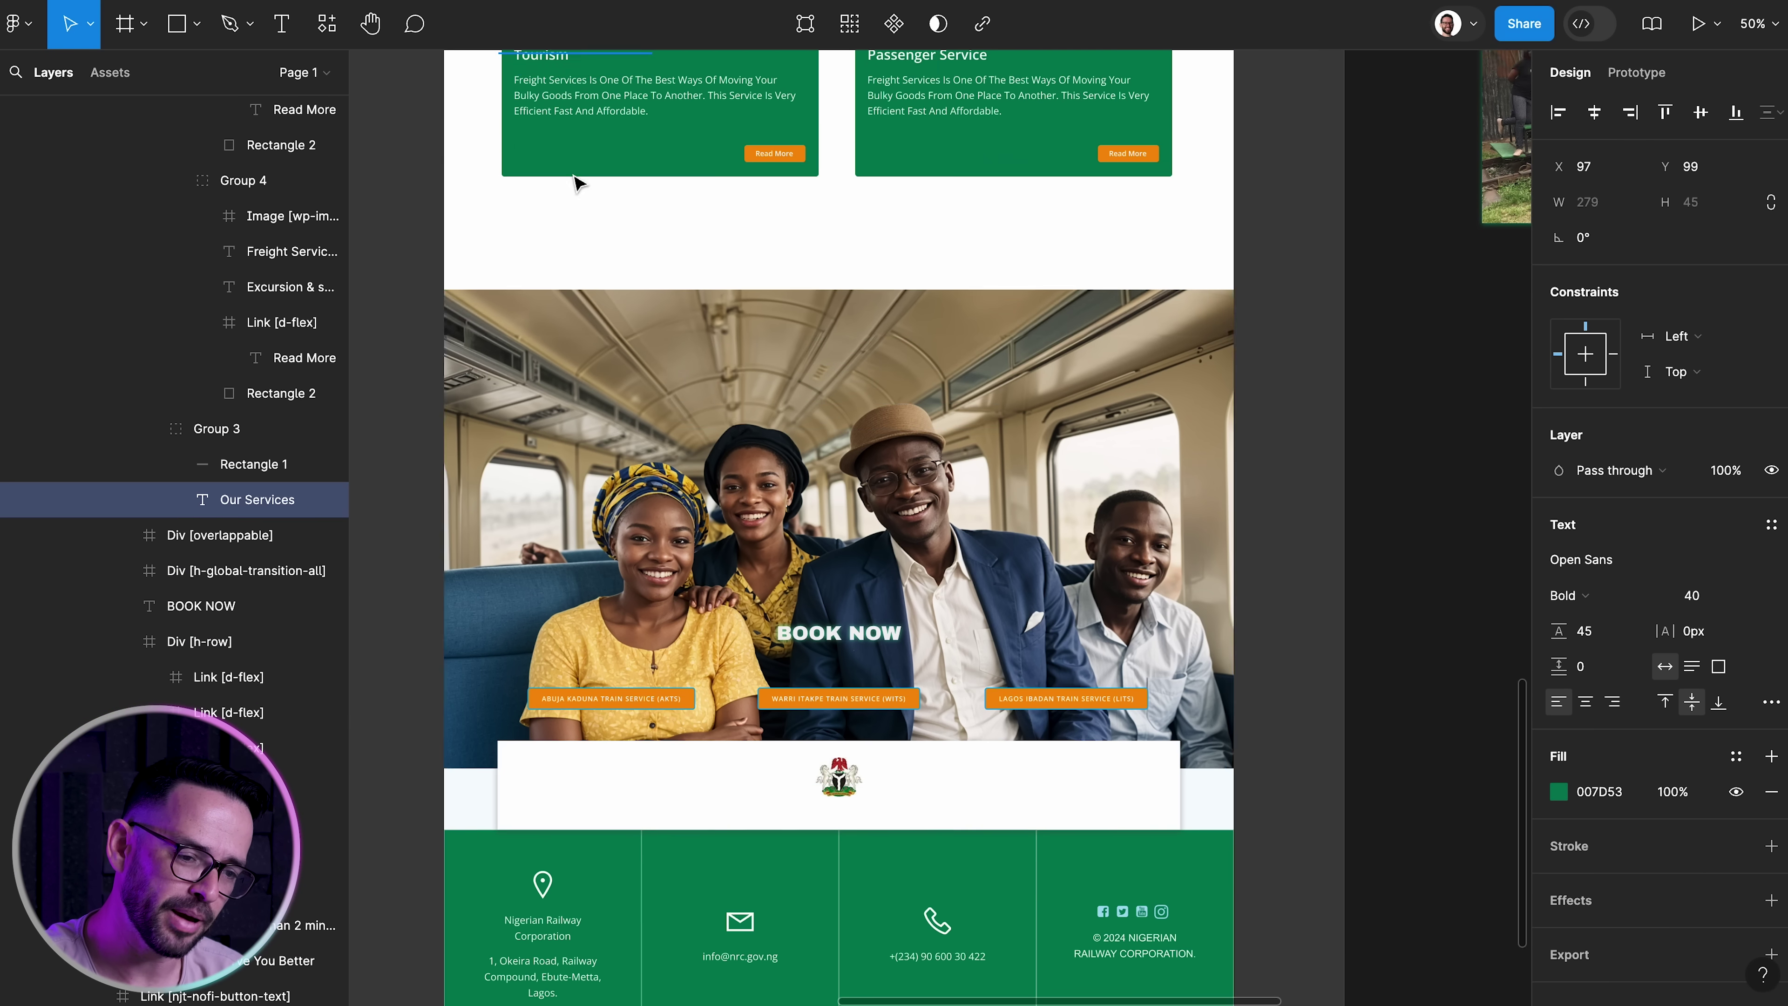
click(733, 390)
click(733, 389)
key(Delete)
key(ctrl+v)
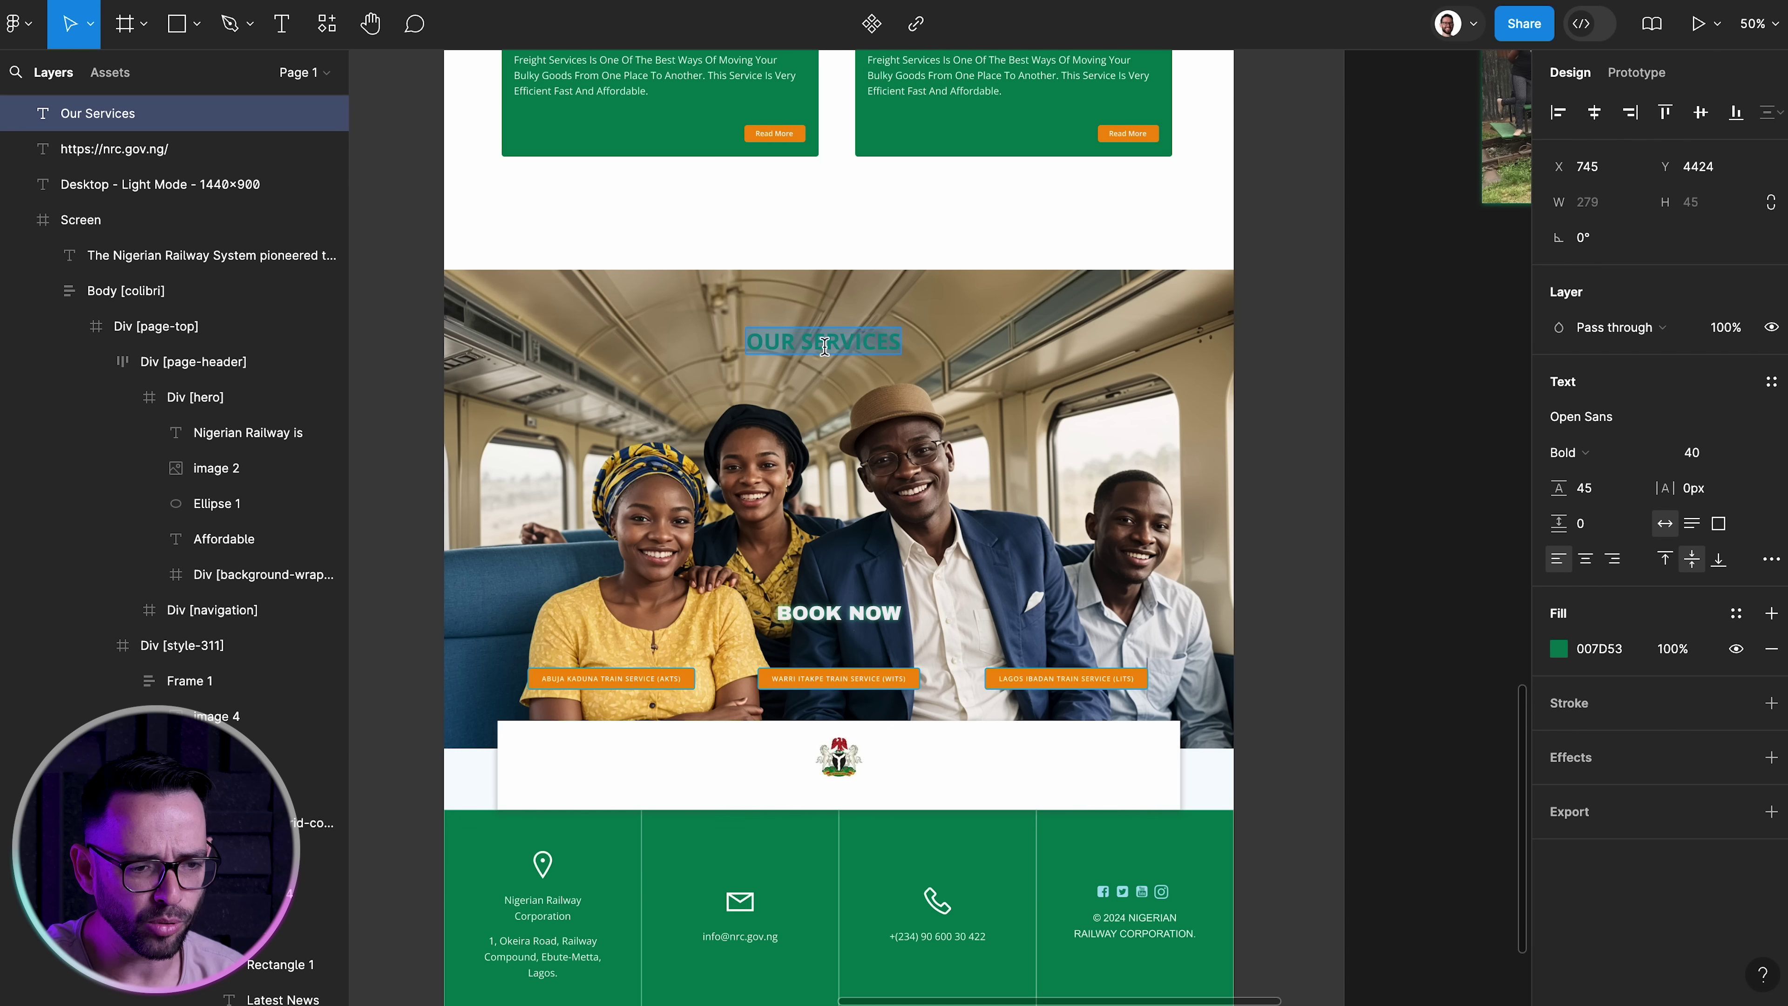
Change the pasted heading to "Comfortable, Safe & Reliable Train Service" in title case and move it to X 494, Y 4404
text(Comfortable, Safe & Reliable Train Service)
click(1770, 559)
click(1397, 767)
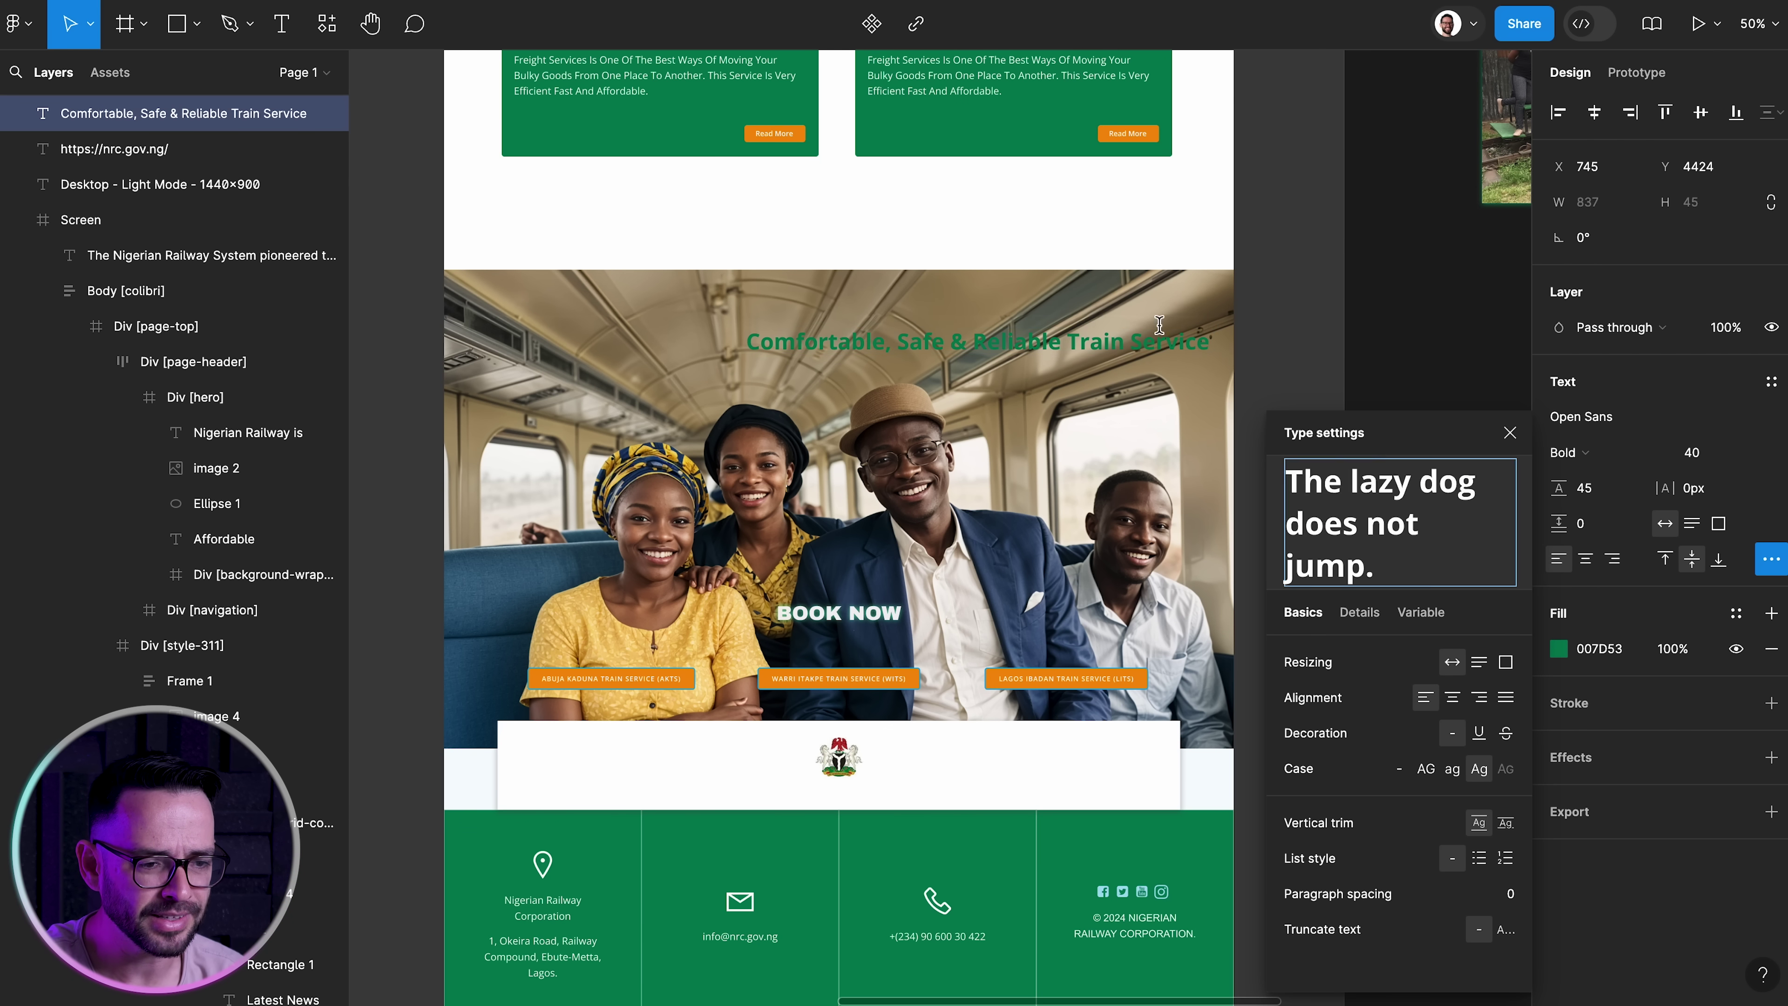
click(1355, 344)
drag(1124, 344, 906, 328)
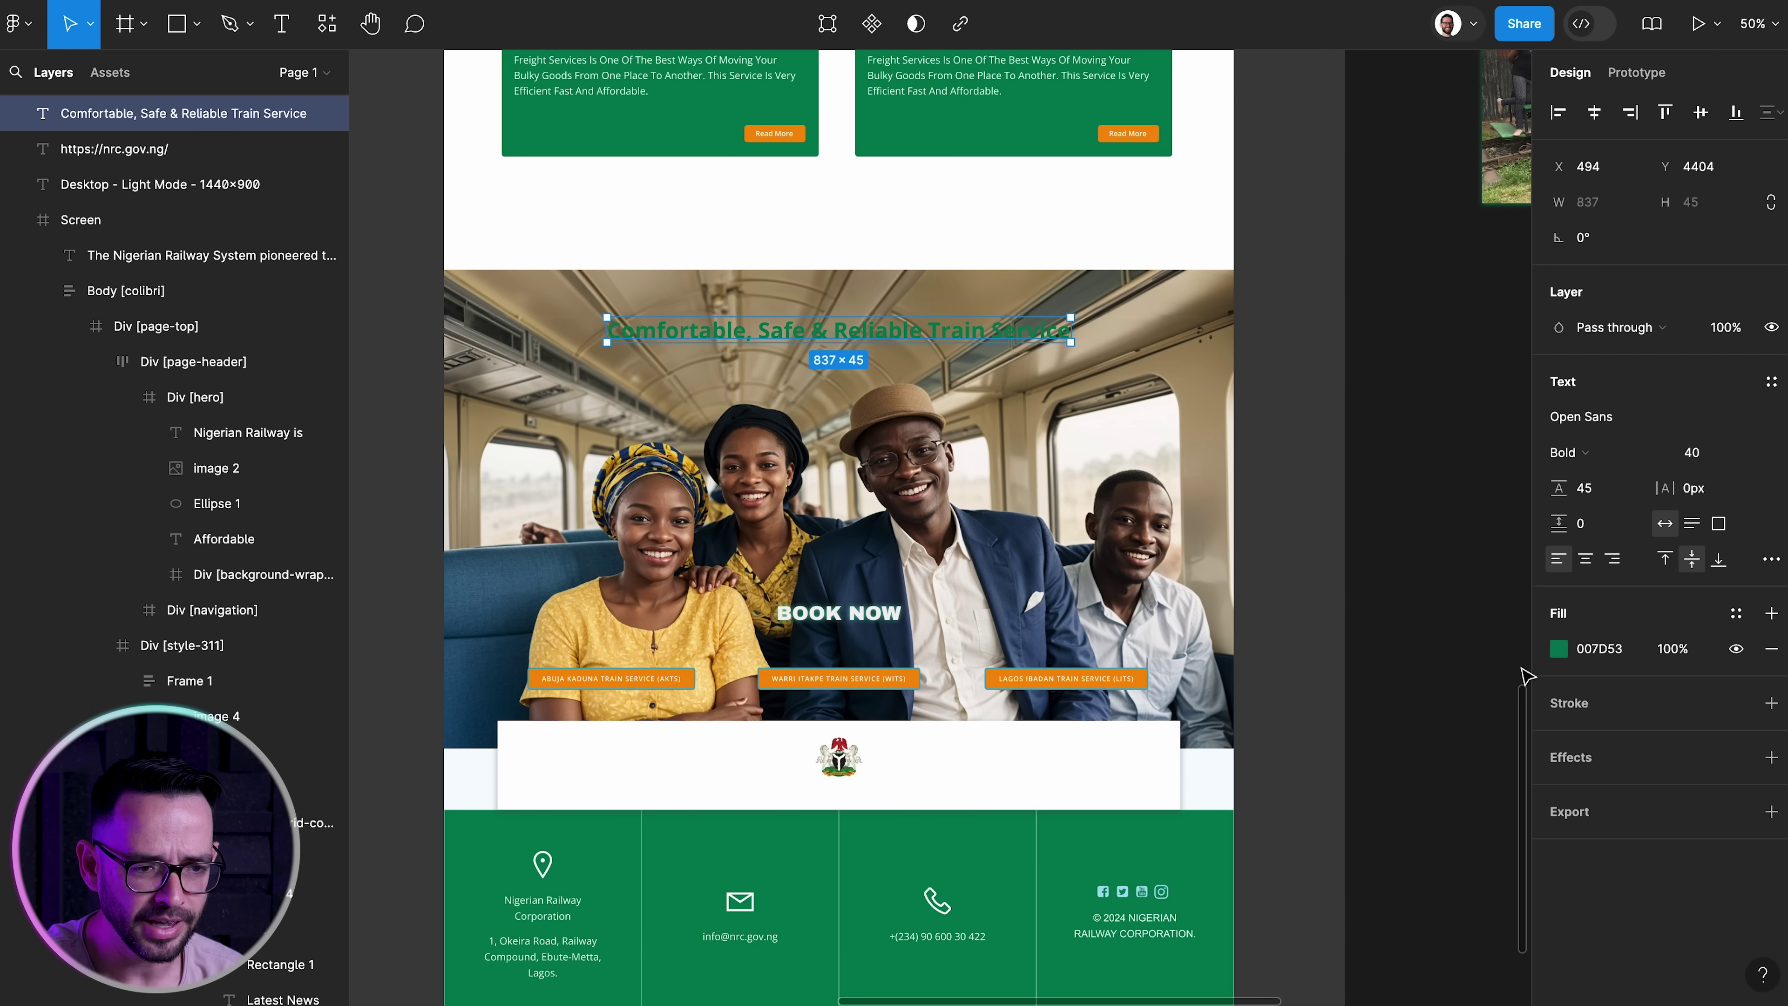
Set the new banner headline's fill to white (FFFFFF)
click(1559, 649)
drag(1372, 622, 1263, 424)
click(1509, 368)
Draw a full-width rectangle of about 1429 × 266 over the photo's upper edge and place it behind the headline
super+click(1168, 395)
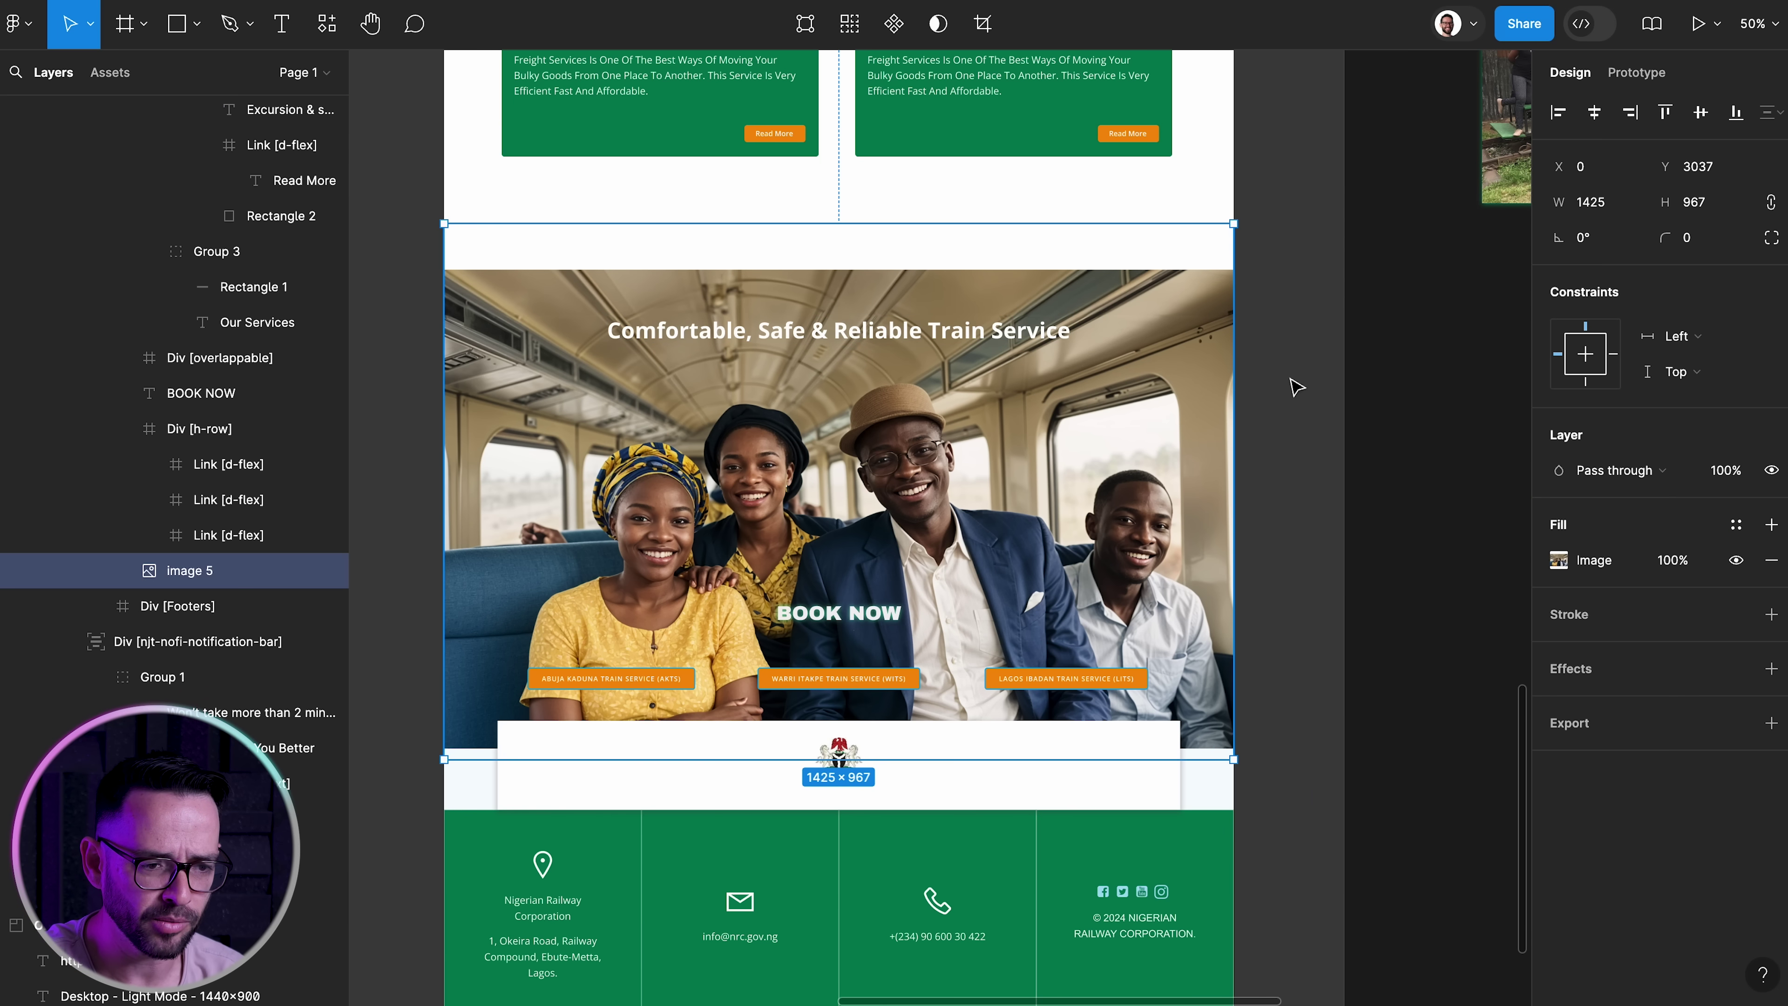
click(1296, 386)
key(r)
drag(442, 271, 1236, 419)
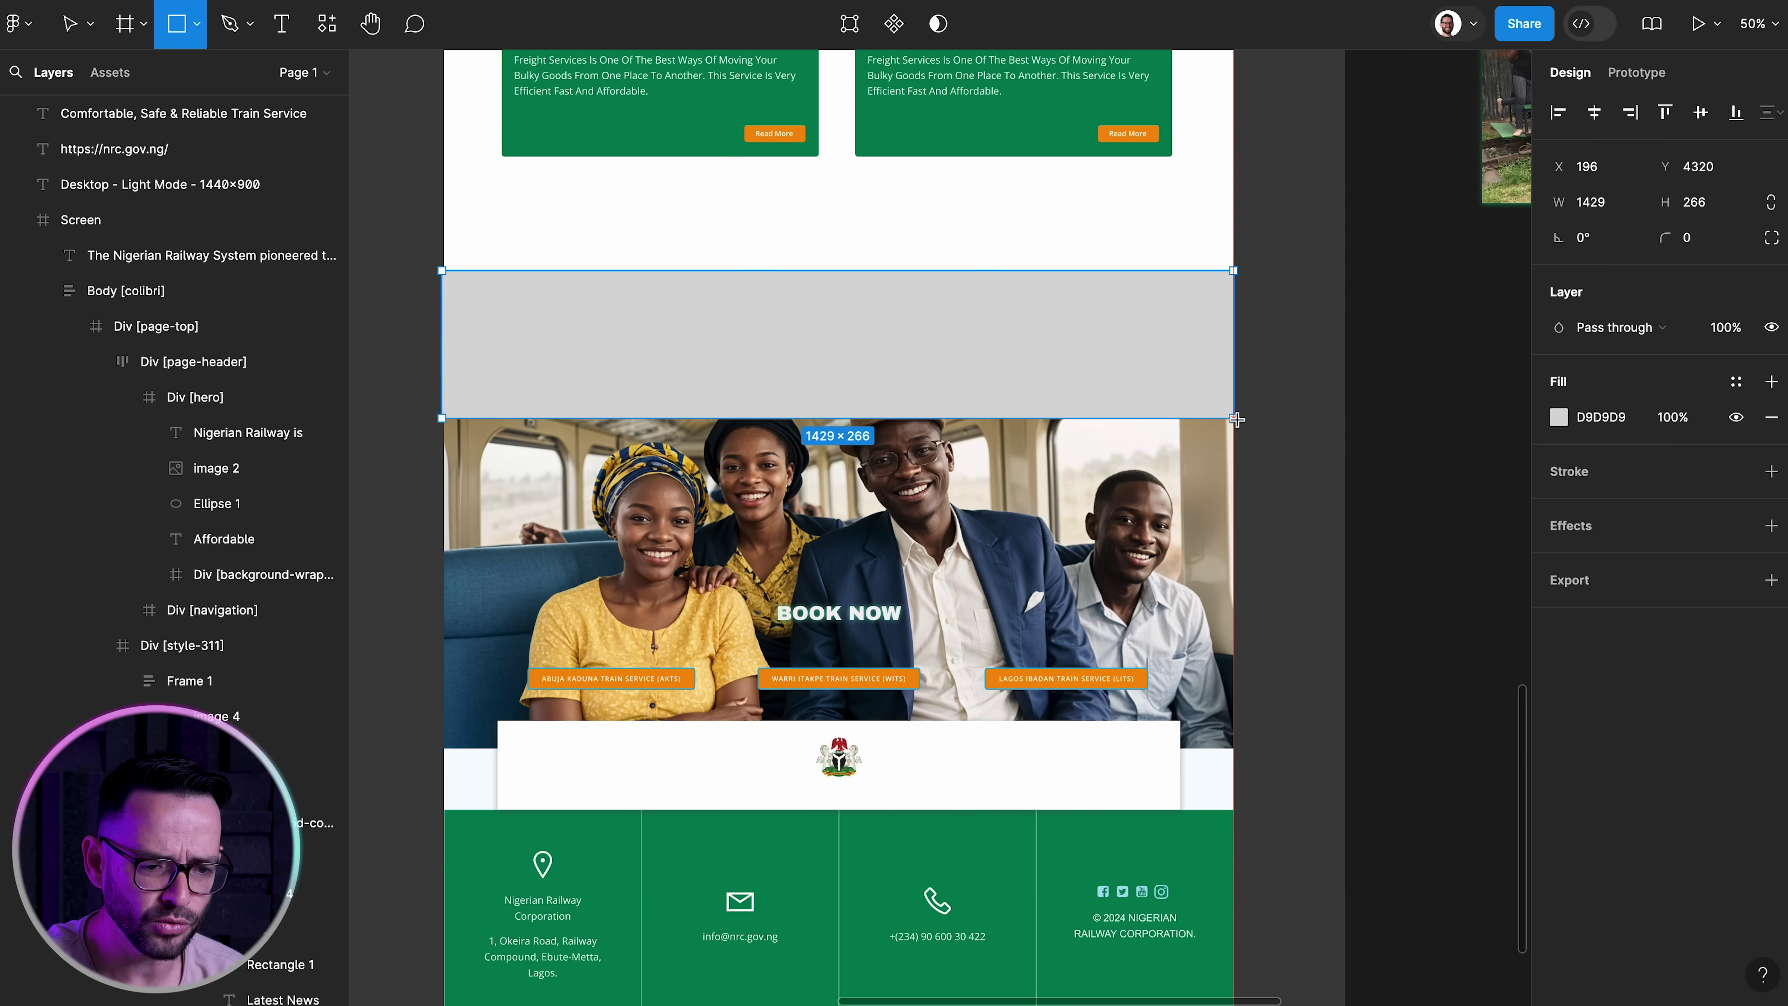
drag(908, 363, 905, 448)
click(853, 334)
click(846, 392)
scroll(227, 304, up, 2)
drag(113, 268, 105, 224)
click(742, 439)
drag(741, 439, 750, 359)
scroll(487, 411, up, 3)
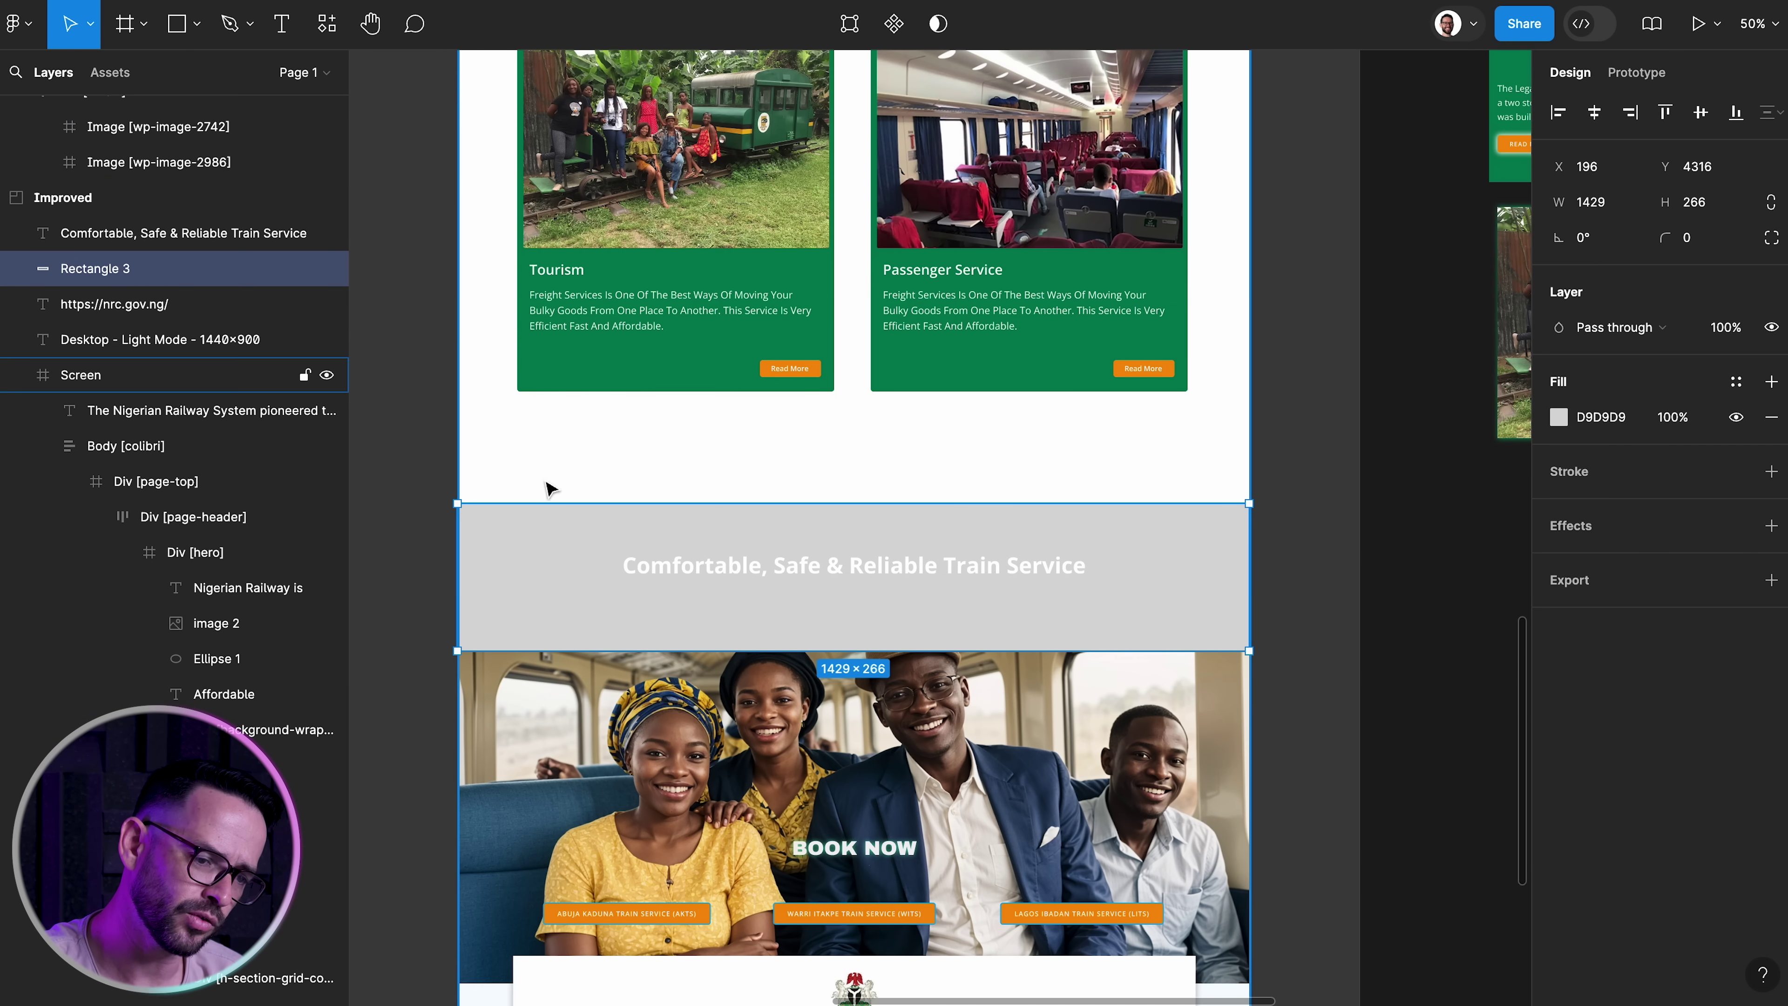
Give the rectangle a linear gradient with both stops in green 007D53 and the end stop at 0% opacity
click(1558, 417)
click(1321, 414)
click(1355, 624)
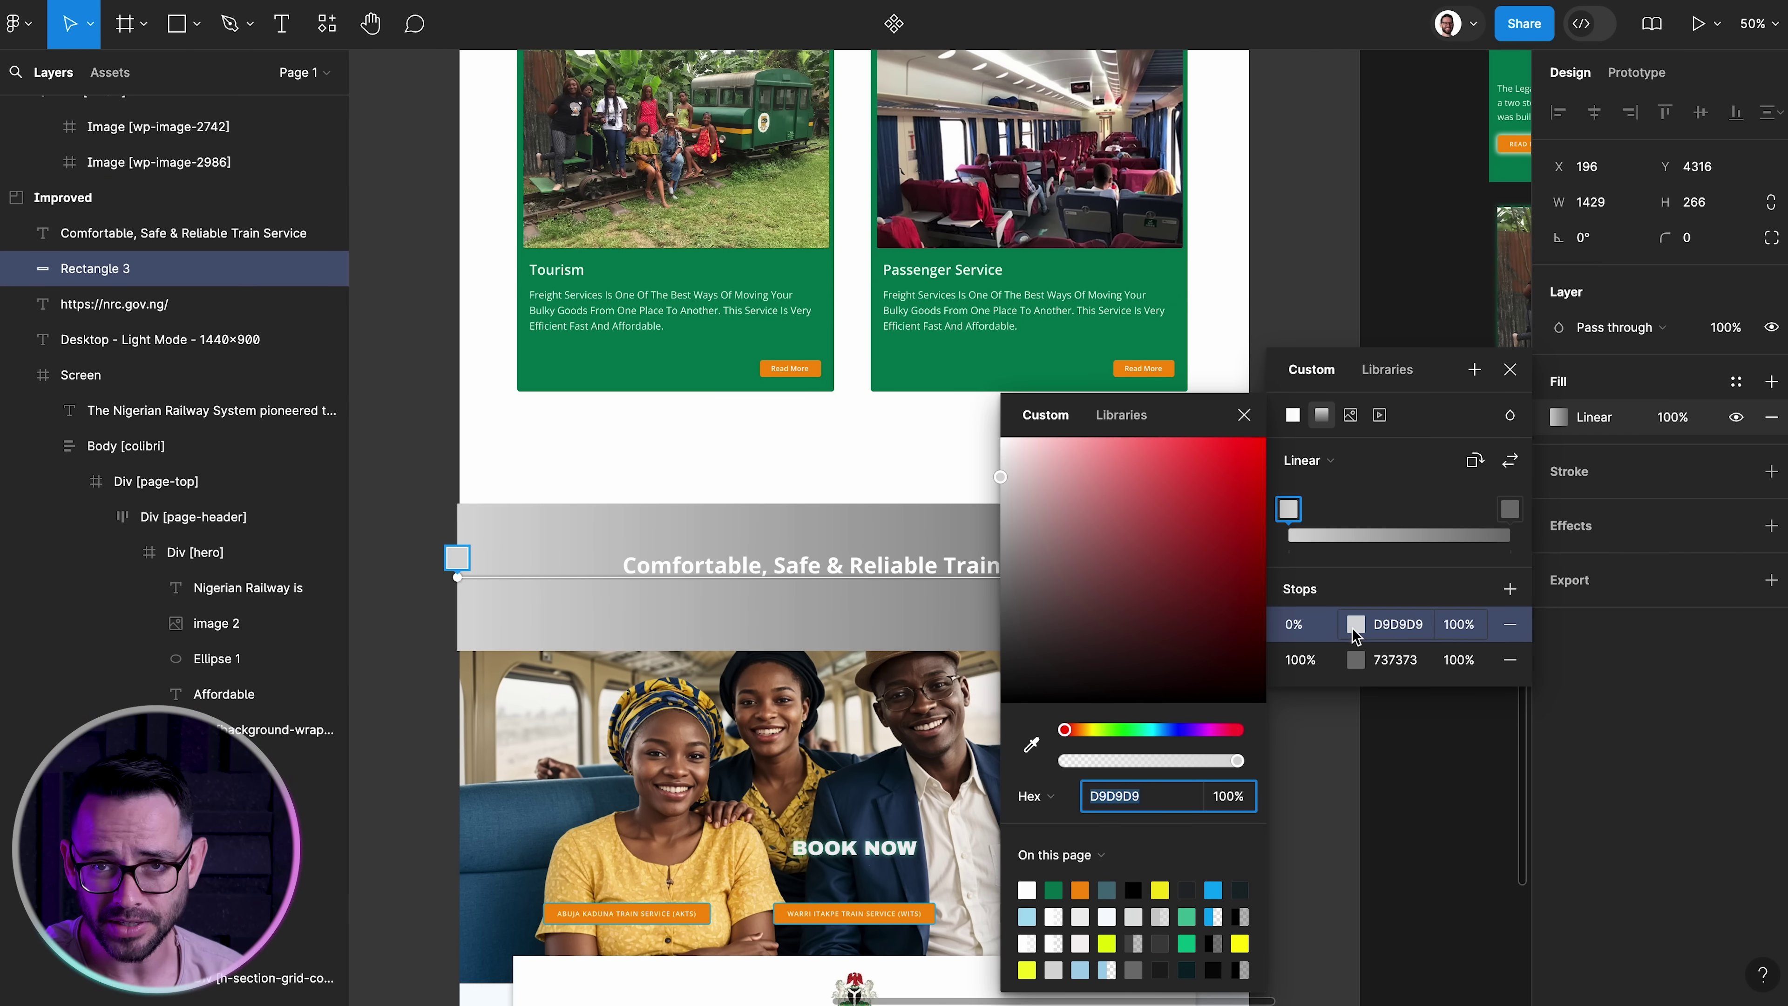
click(1054, 890)
click(1510, 509)
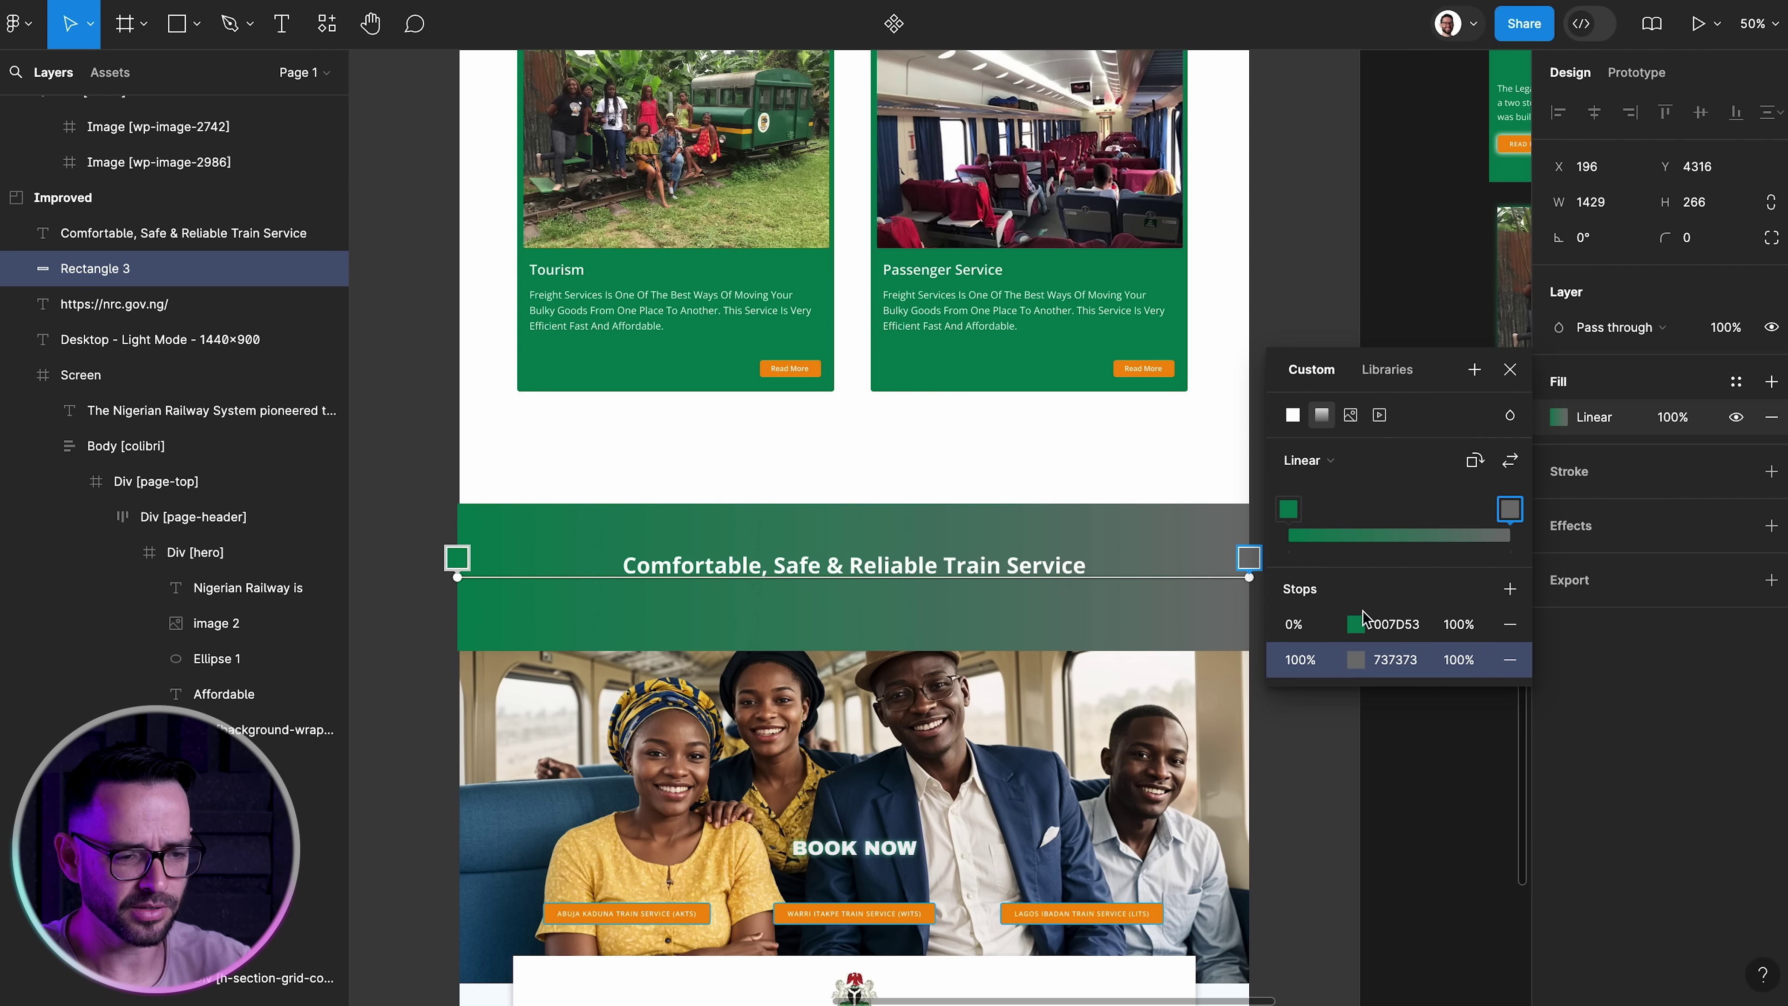
click(1354, 659)
click(1054, 889)
drag(1117, 762, 1059, 761)
click(1243, 415)
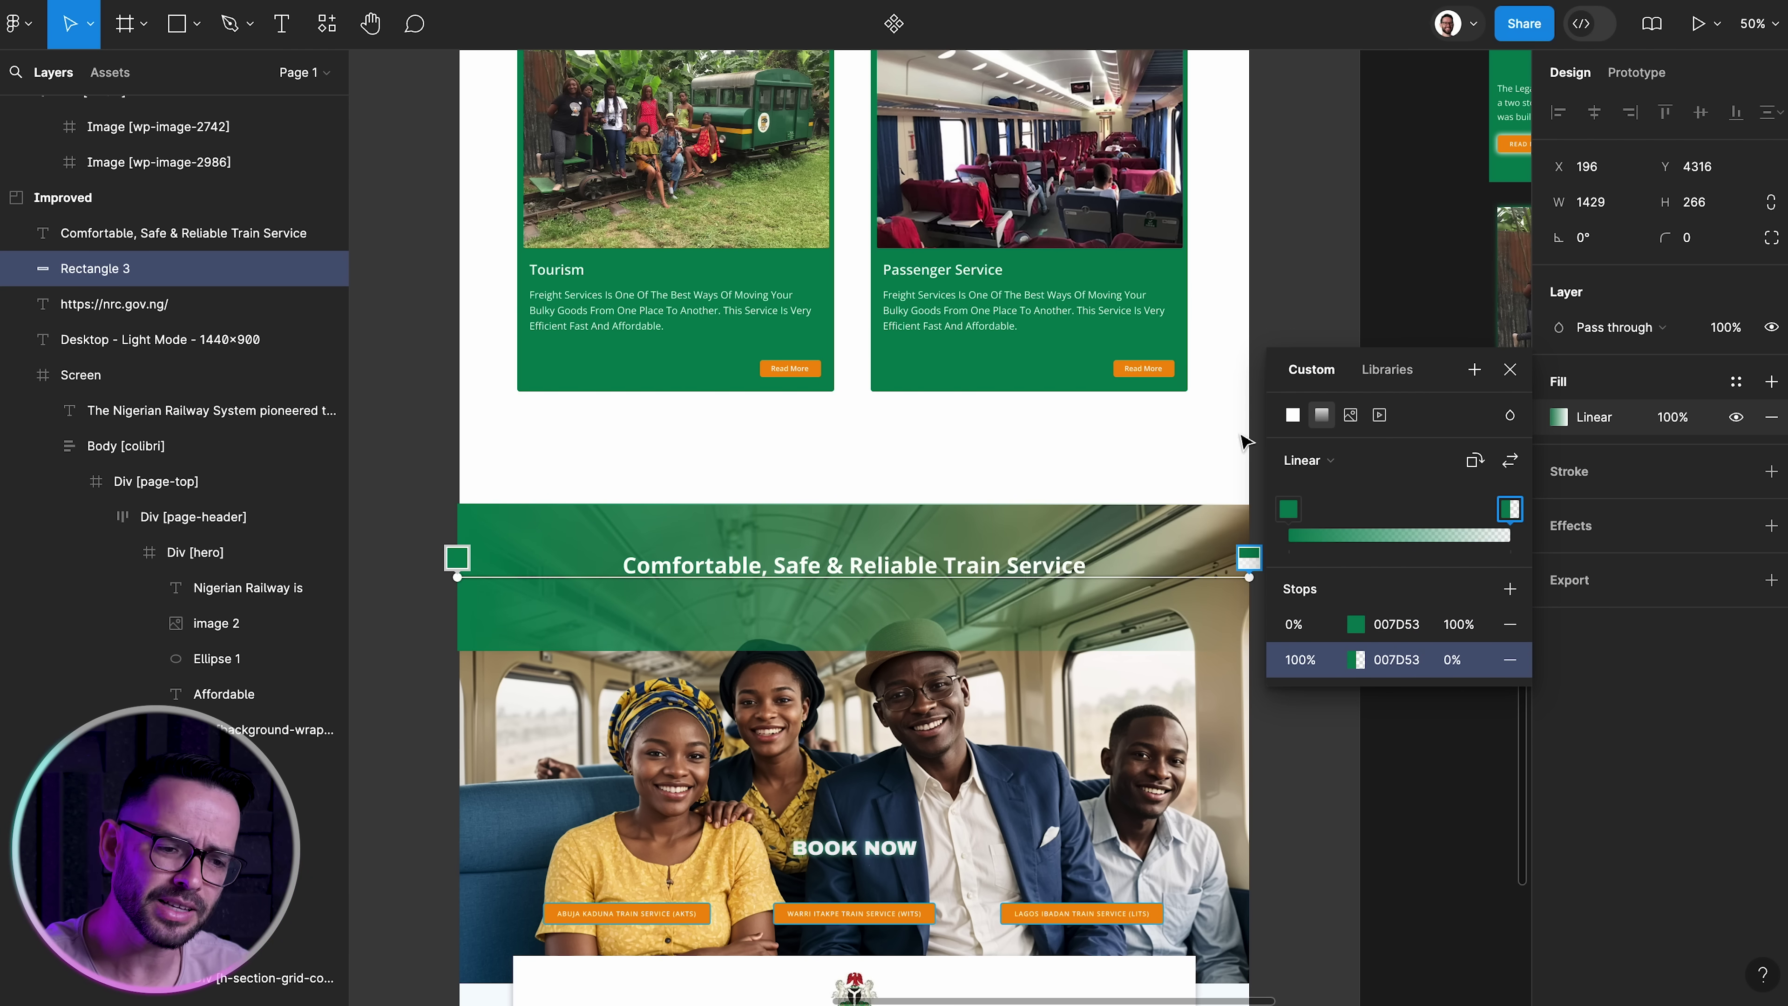
Rotate the gradient so it fades downward and shorten the overlay rectangle to a height of 264
click(1473, 460)
click(1510, 369)
scroll(842, 525, down, 3)
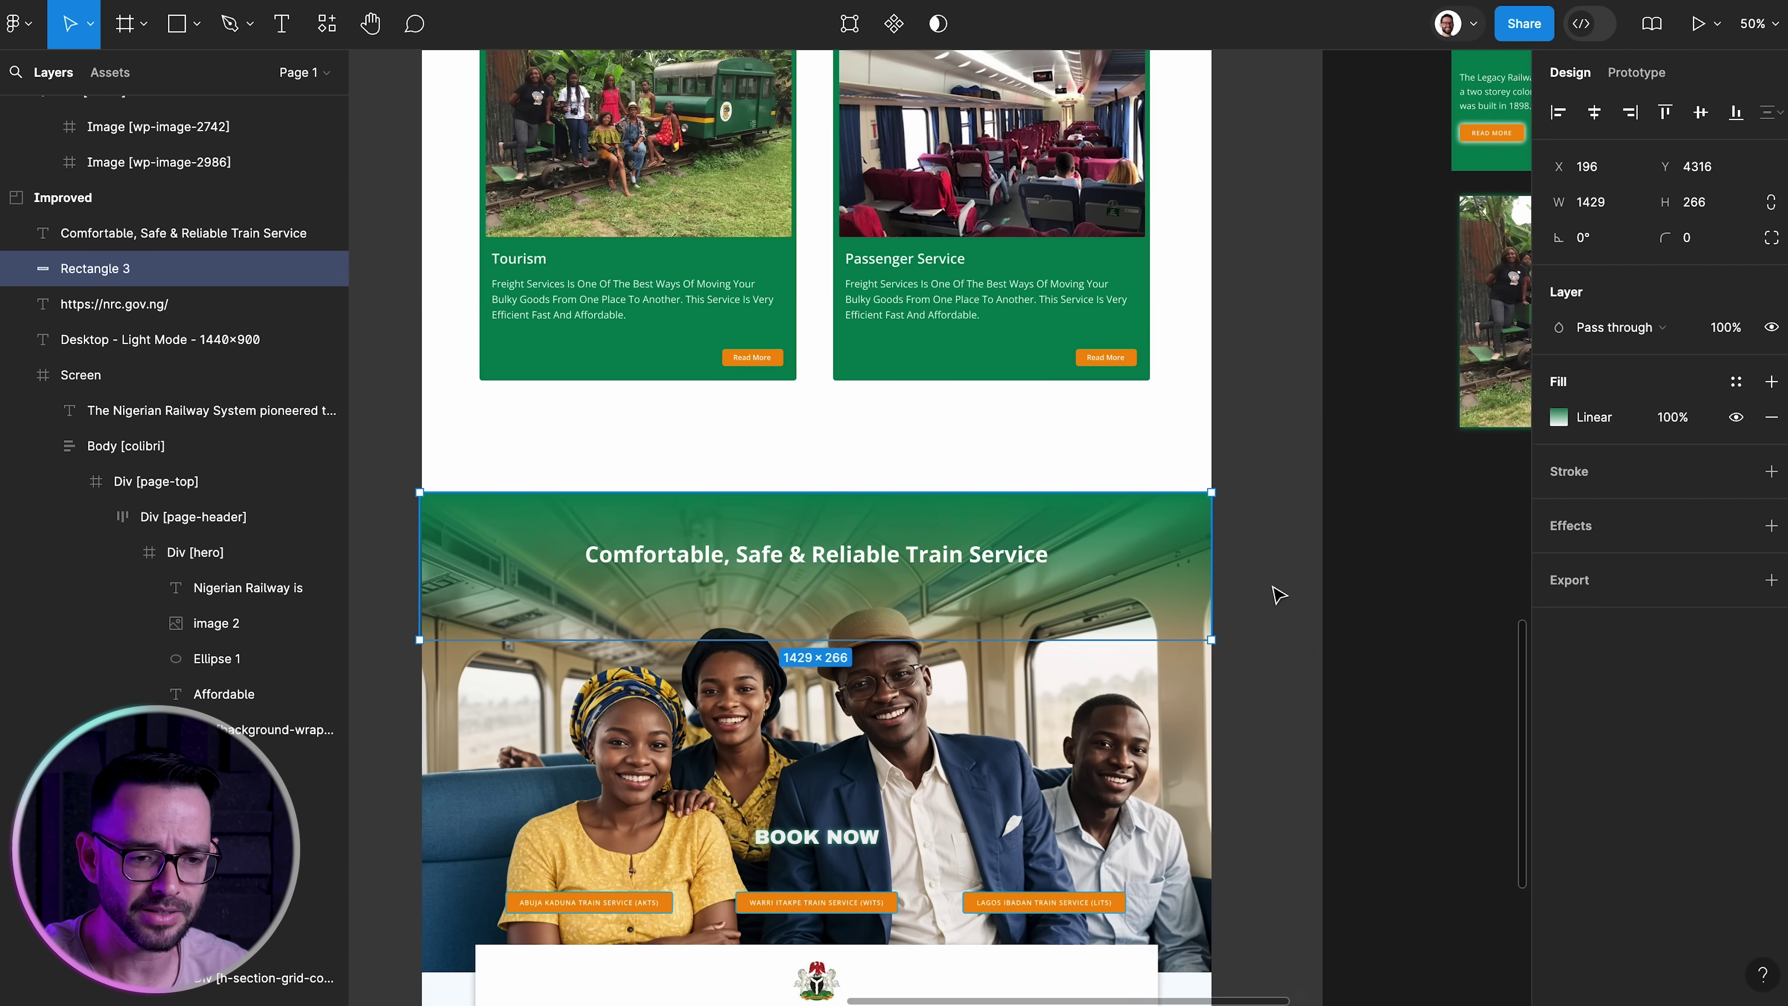
mouse_move(842, 525)
mouse_down()
mouse_move(833, 545)
mouse_move(837, 525)
mouse_up()
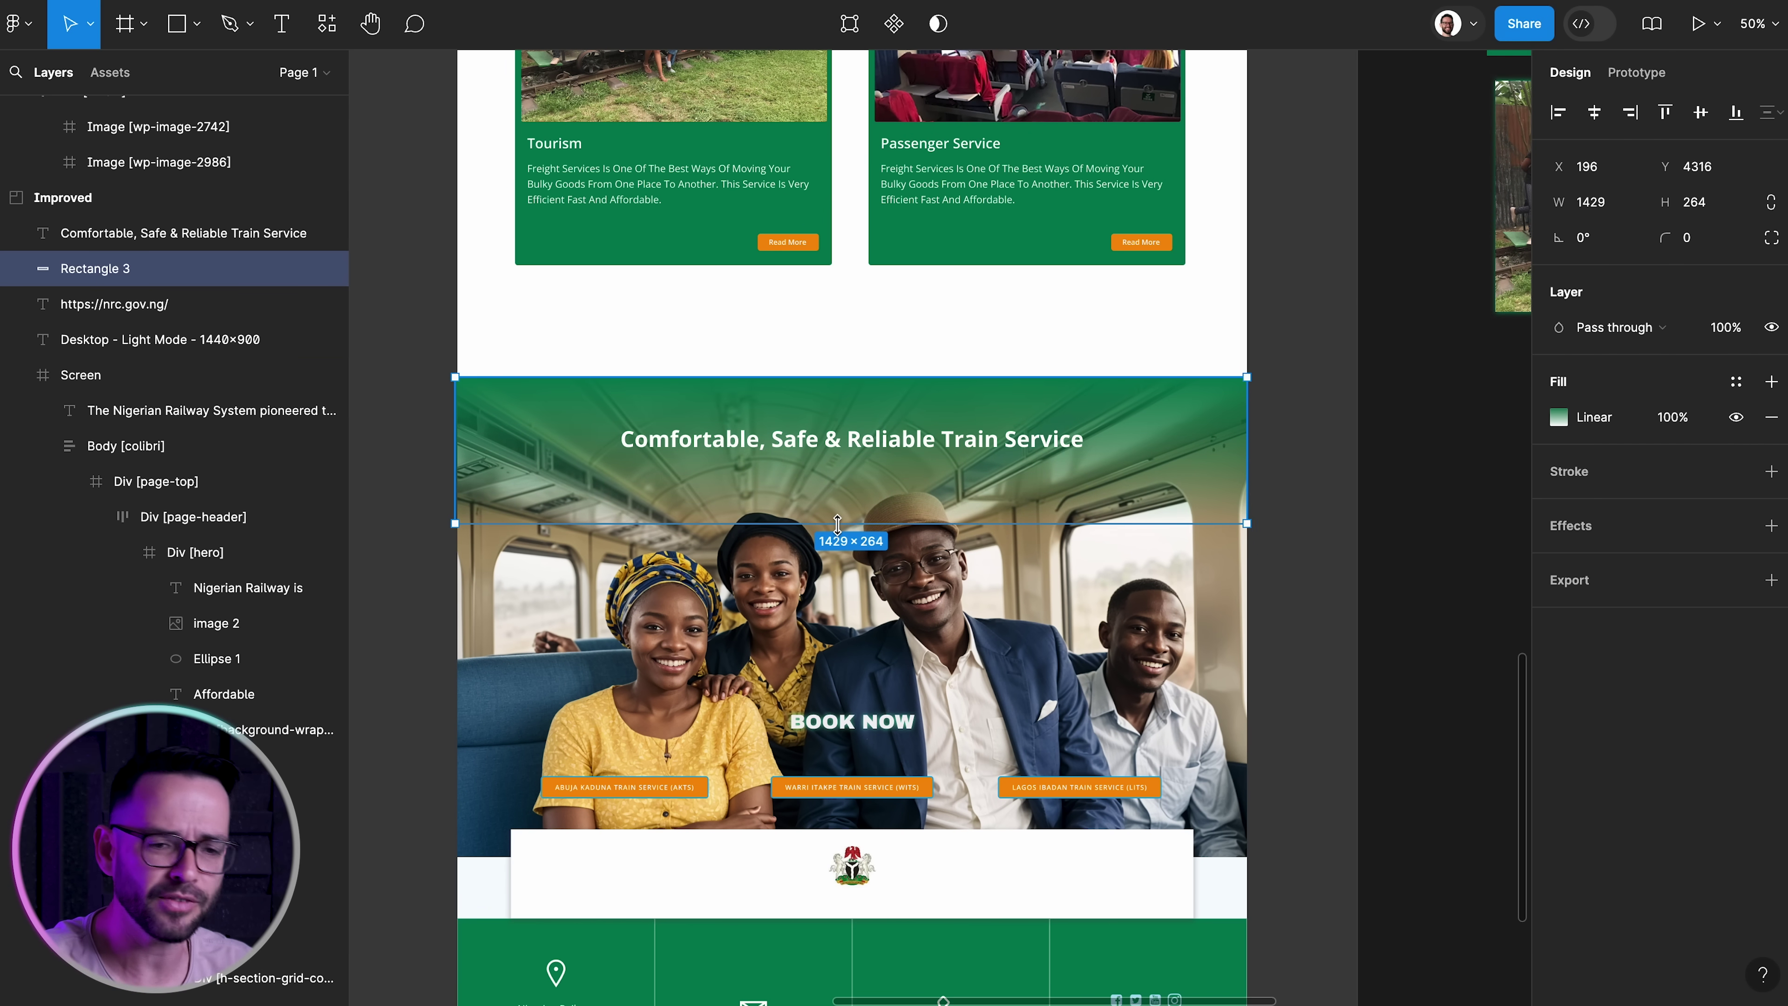
Set the banner headline to size 60 in the Light weight and center it horizontally on the page
click(848, 440)
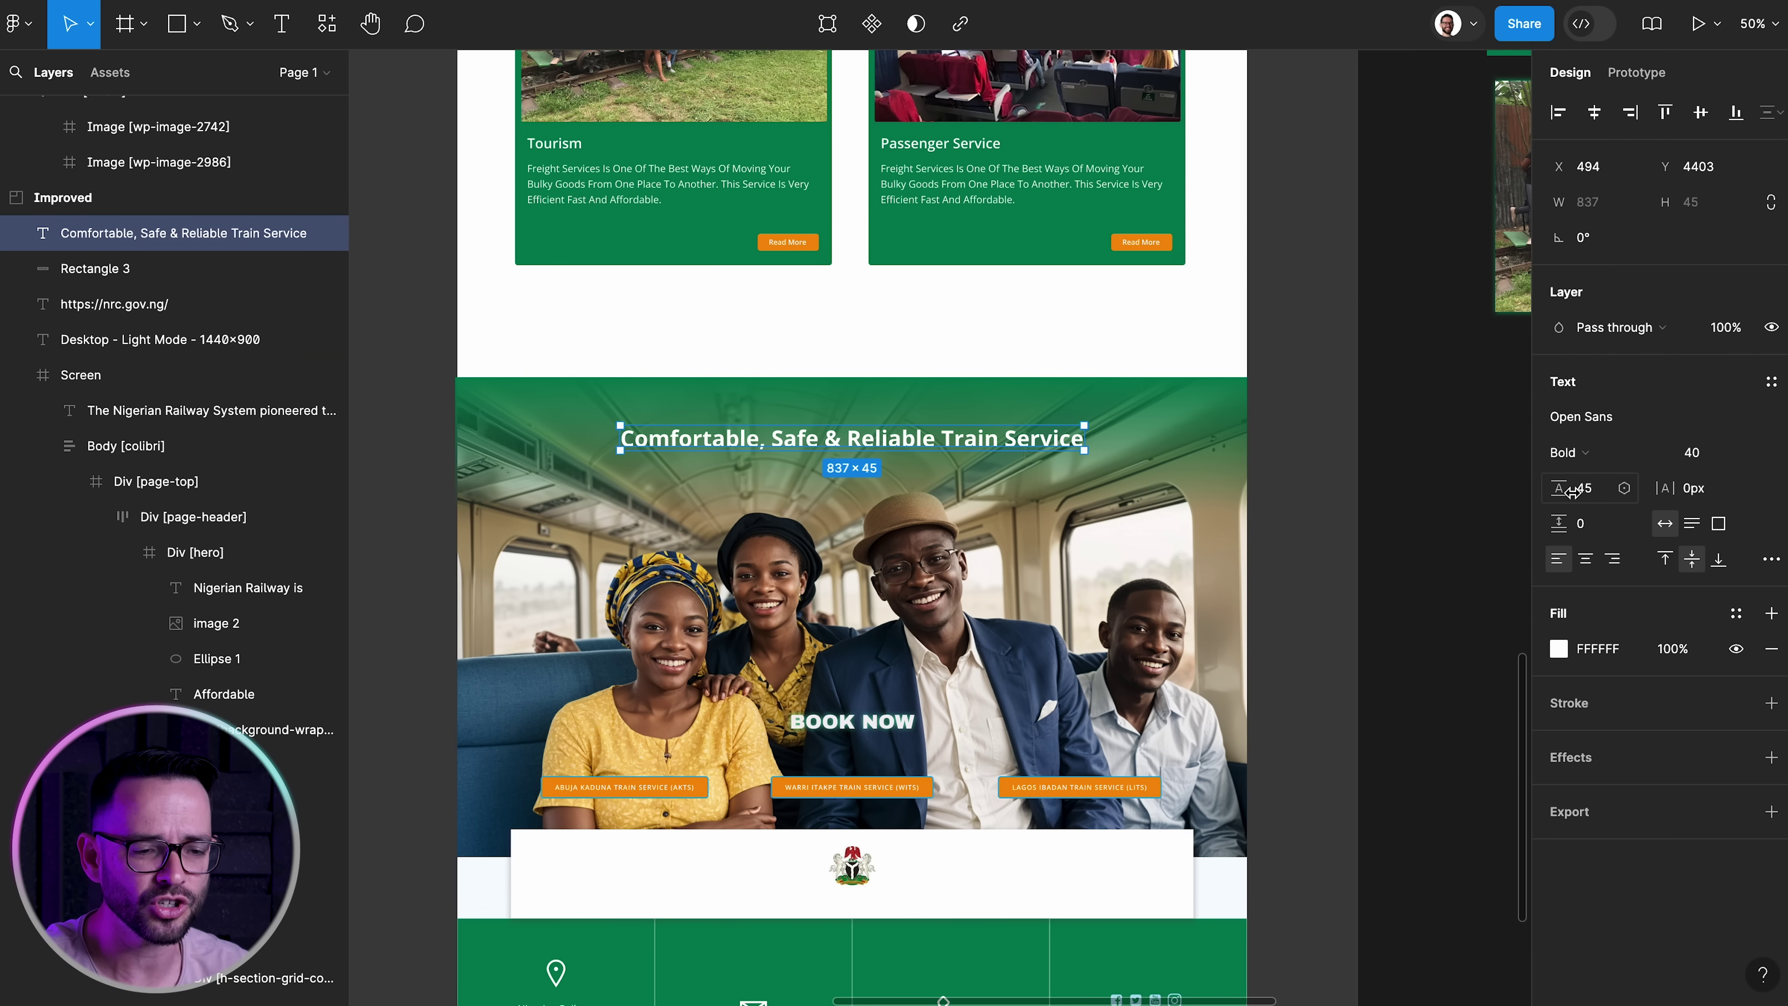
key(Return)
click(1562, 453)
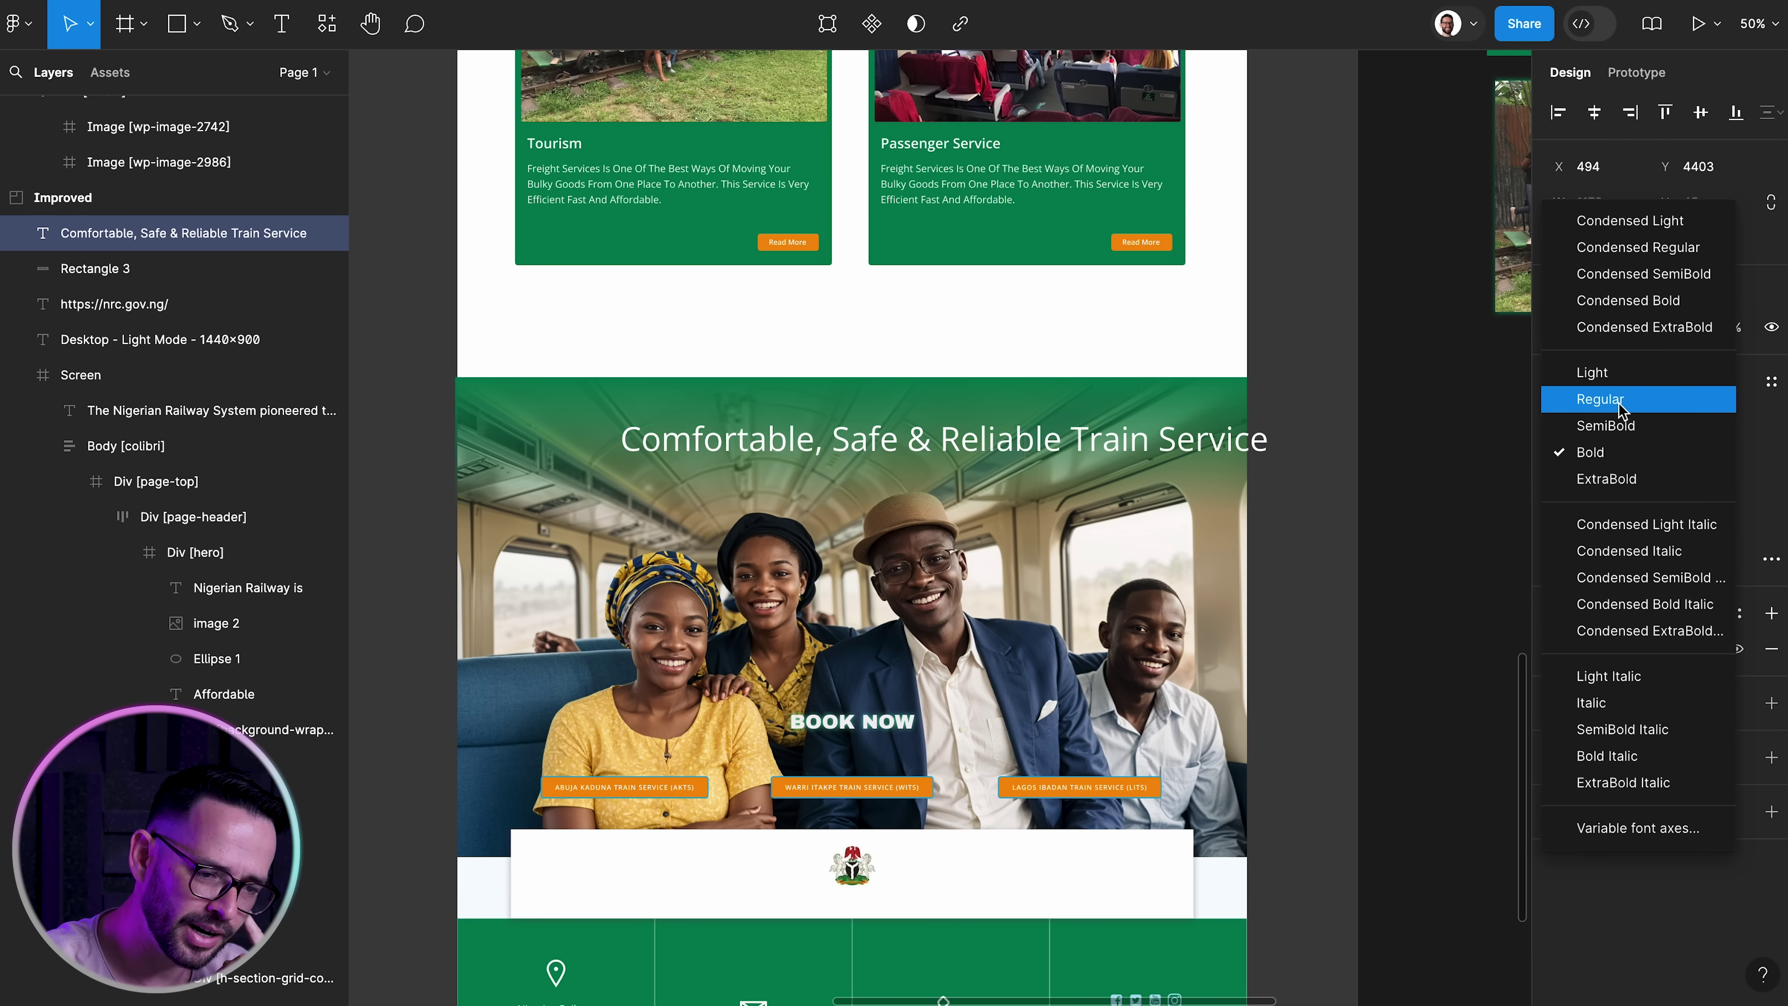
click(1615, 377)
click(1594, 112)
click(906, 284)
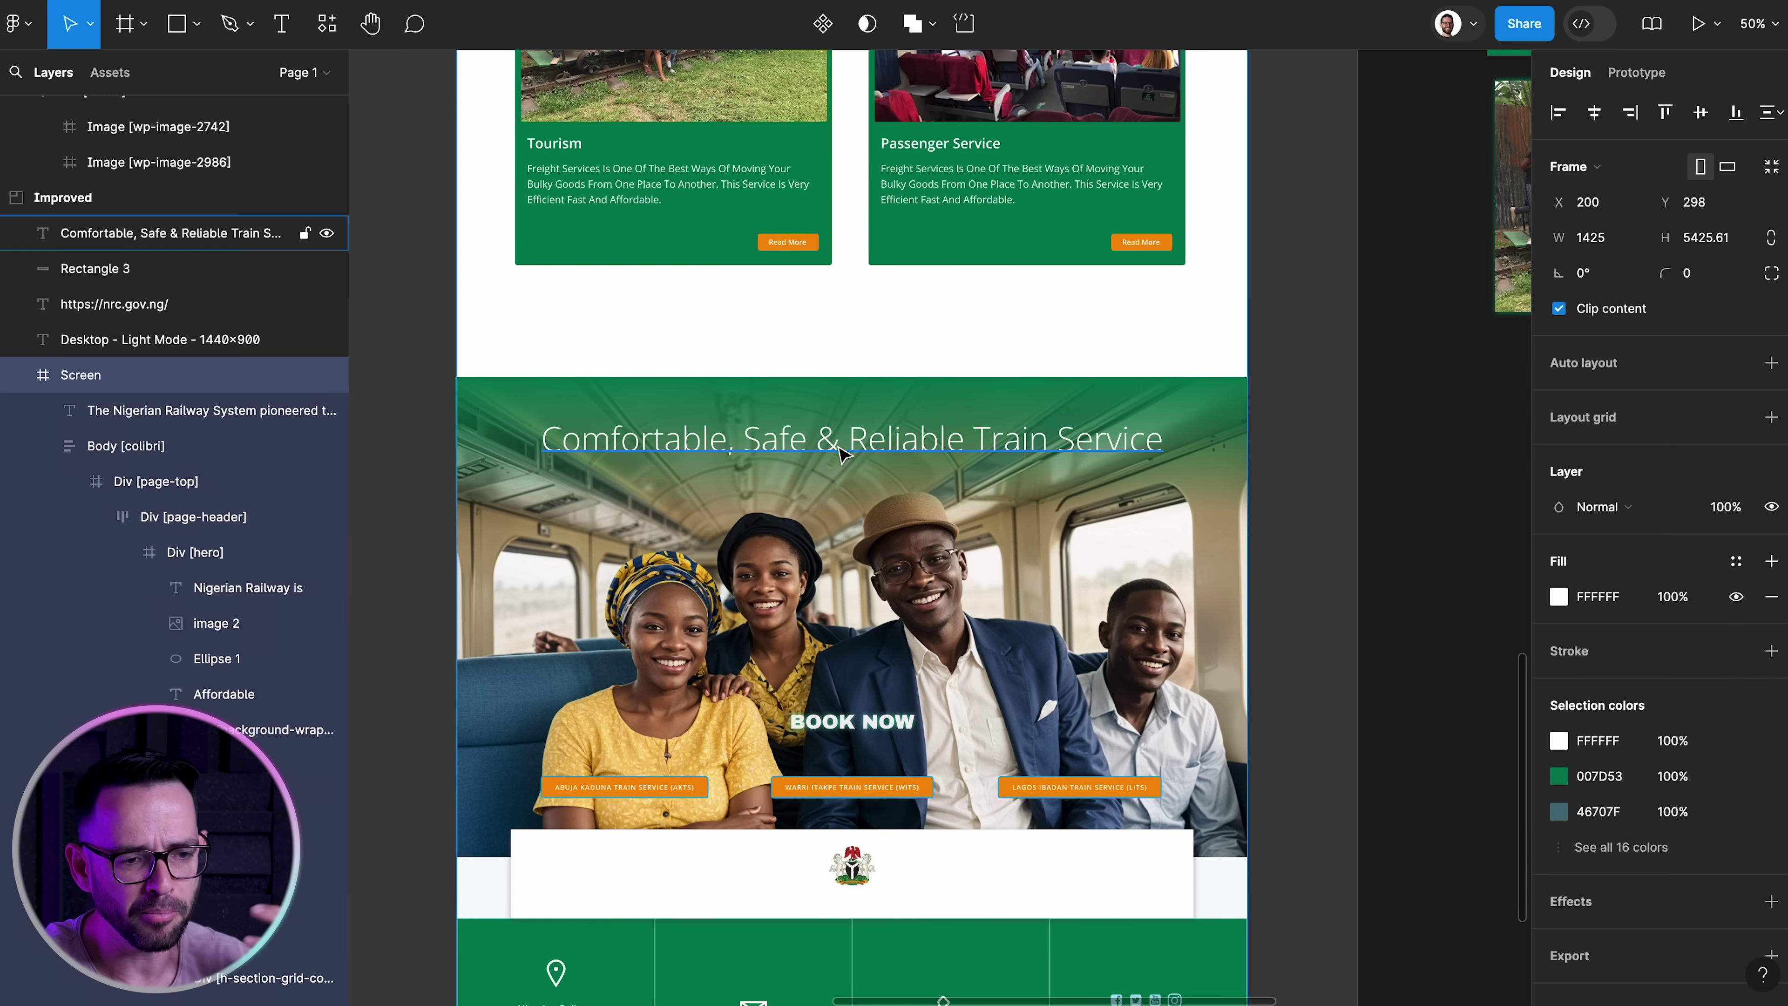
Nudge the banner headline up to Y 4391
click(846, 431)
key(Down)
key(Up)
key(Up)
key(Up)
key(Up)
key(Up)
key(Up)
key(Up)
key(Up)
key(Up)
key(Up)
key(Up)
key(Up)
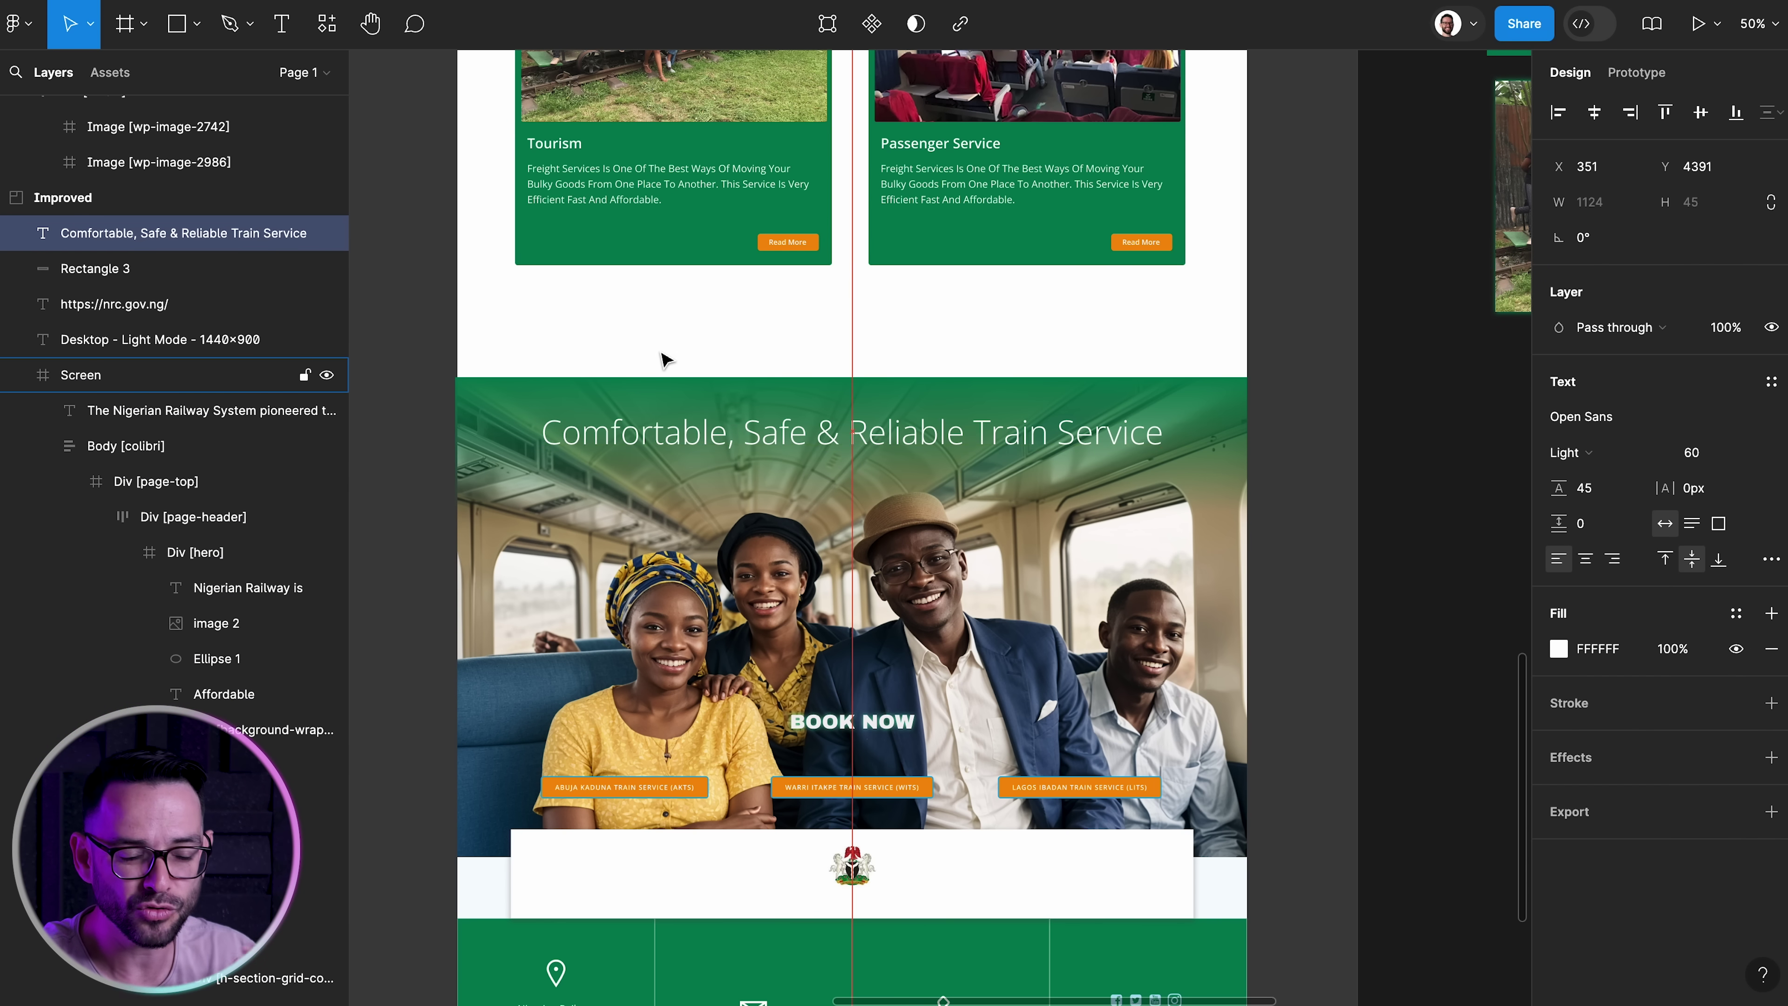
click(1305, 691)
Try to enlarge the white emblem card upward over the photo to a height of 252, and undo the changes
scroll(986, 739, down, 2)
click(769, 780)
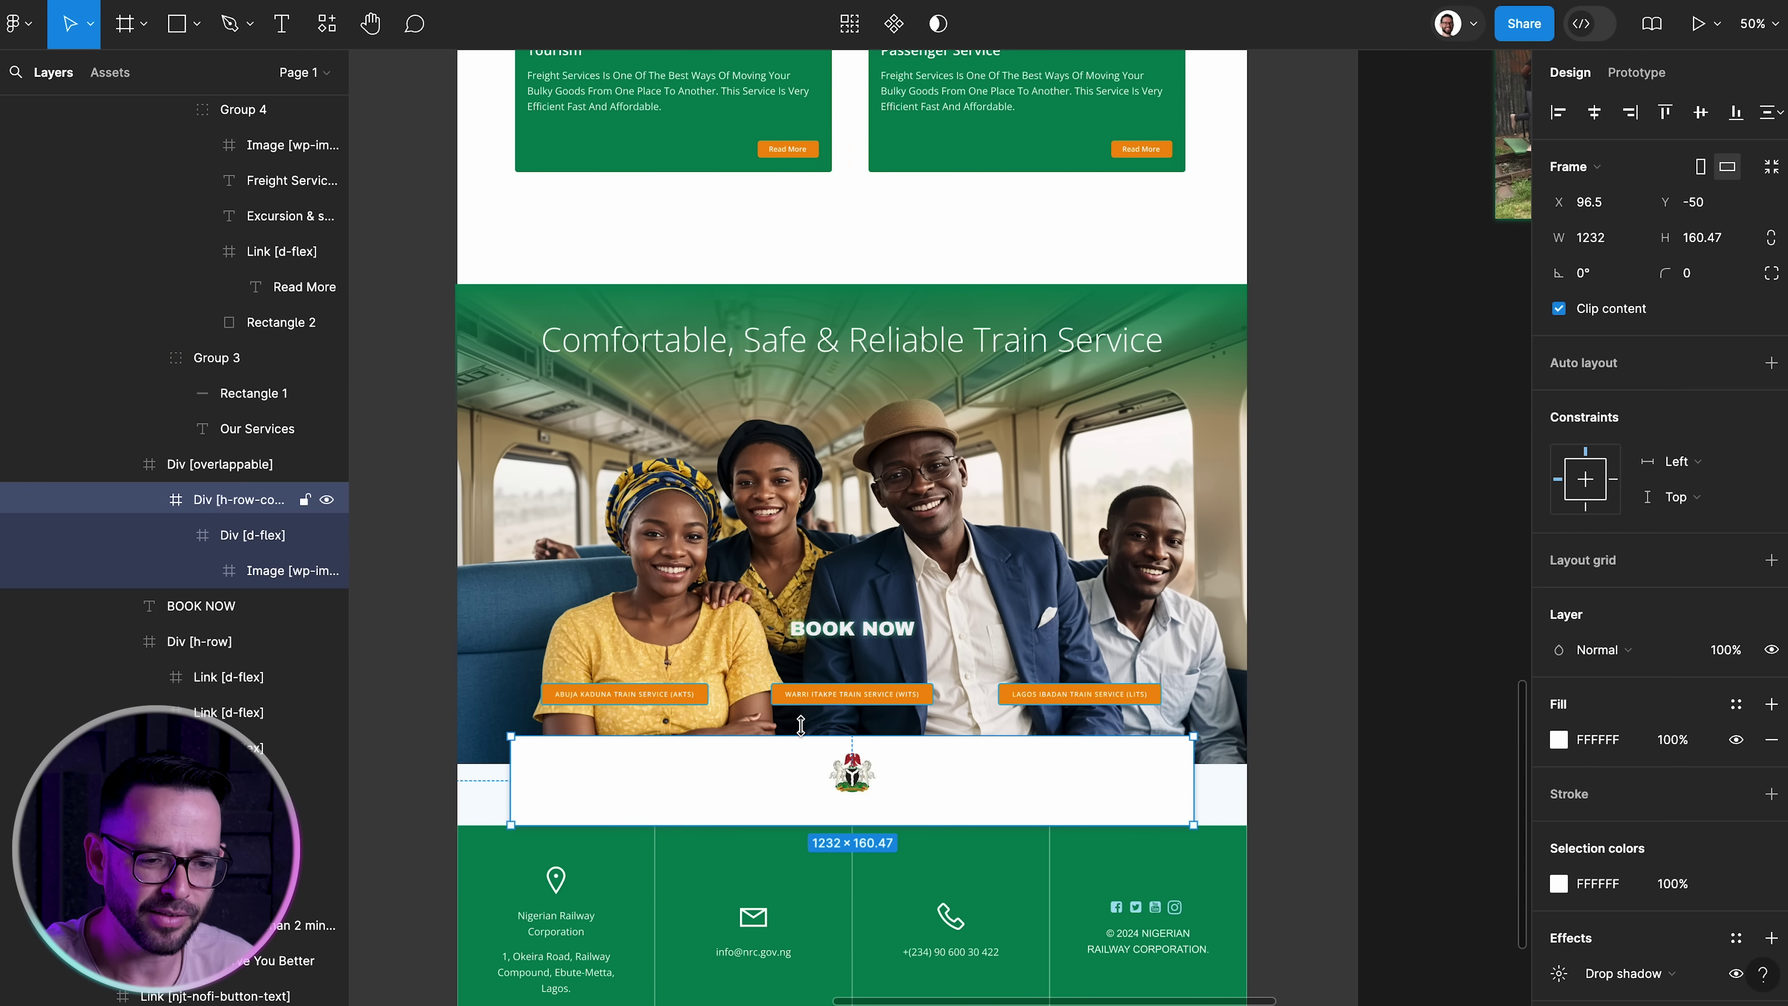
scroll(802, 736, down, 4)
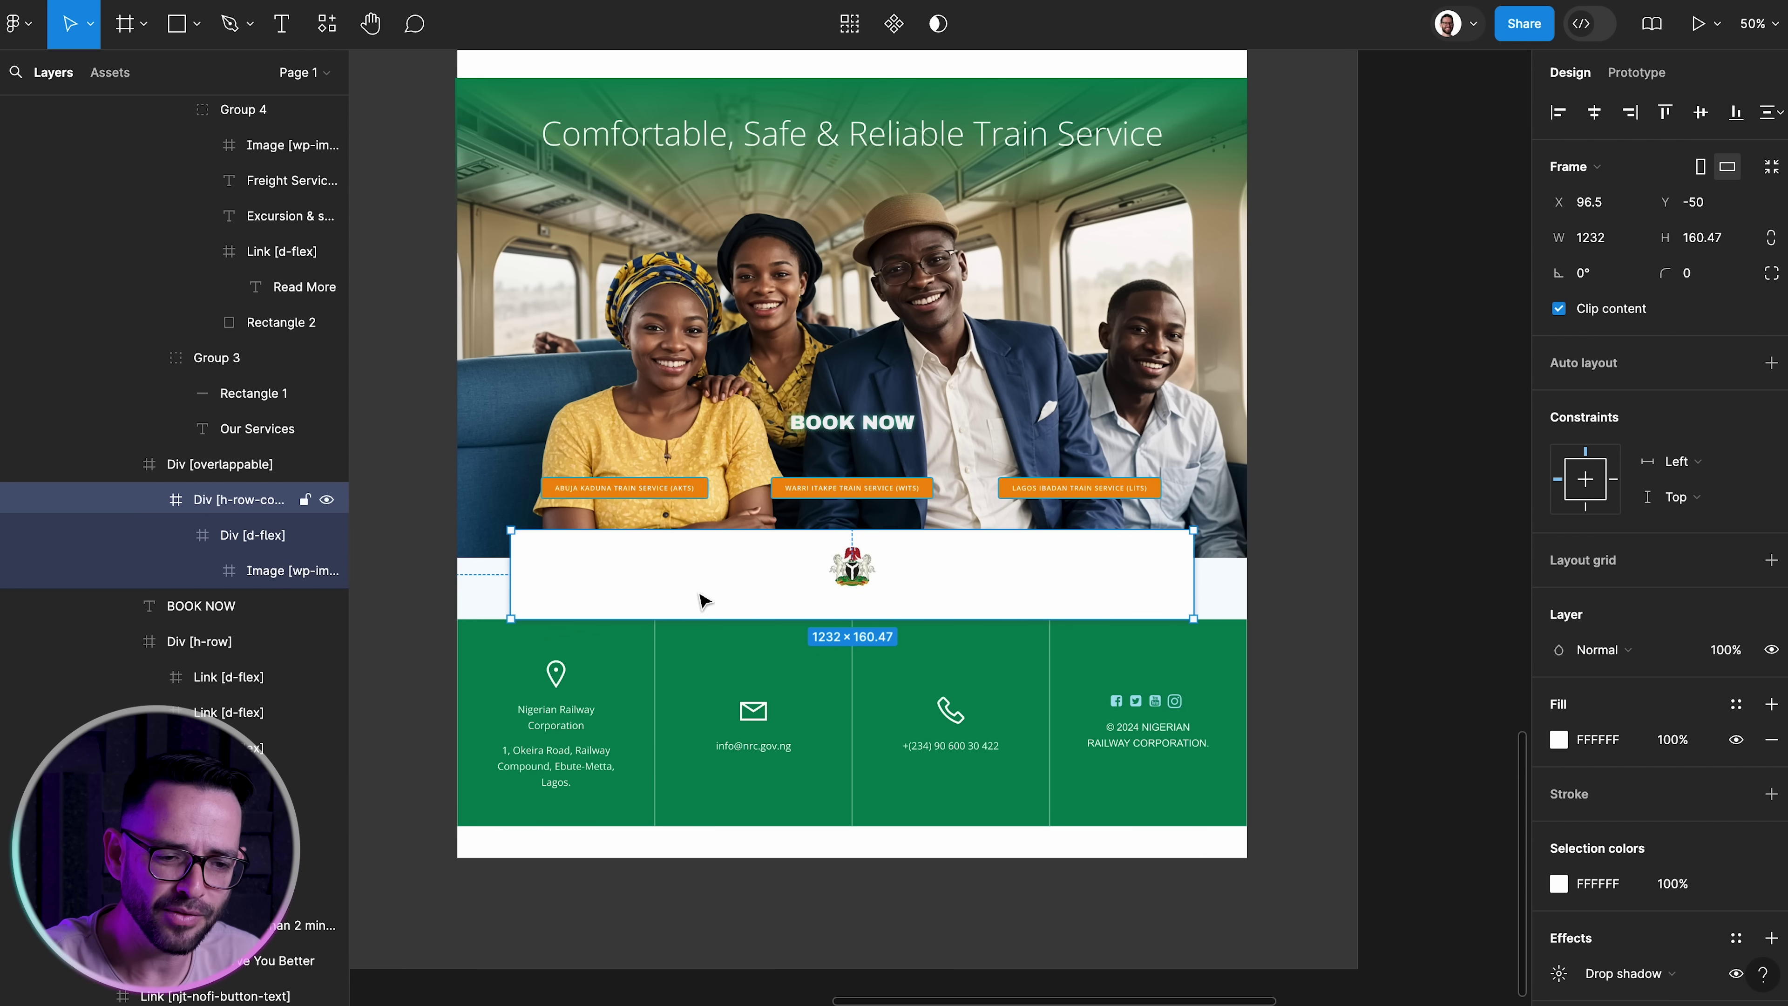
scroll(774, 563, up, 1)
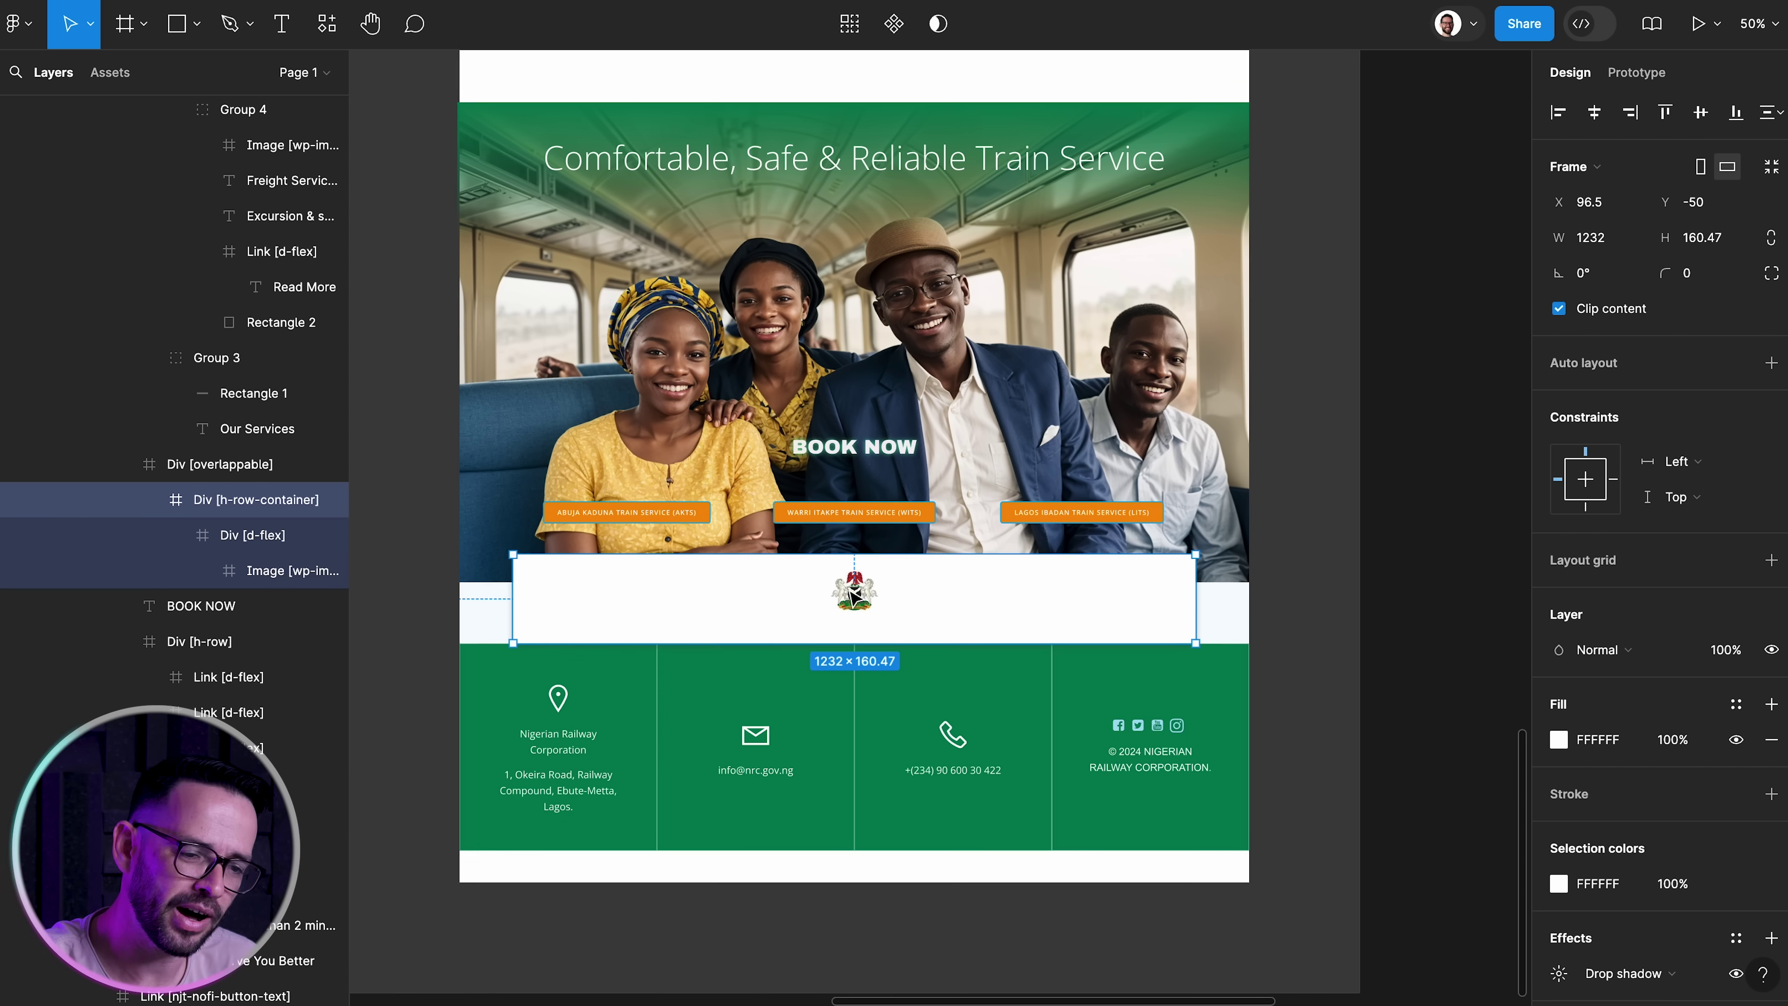
double_click(872, 607)
mouse_move(876, 613)
mouse_down()
mouse_move(872, 578)
mouse_move(876, 622)
mouse_move(862, 595)
mouse_up()
key(ctrl+z)
key(ctrl+z)
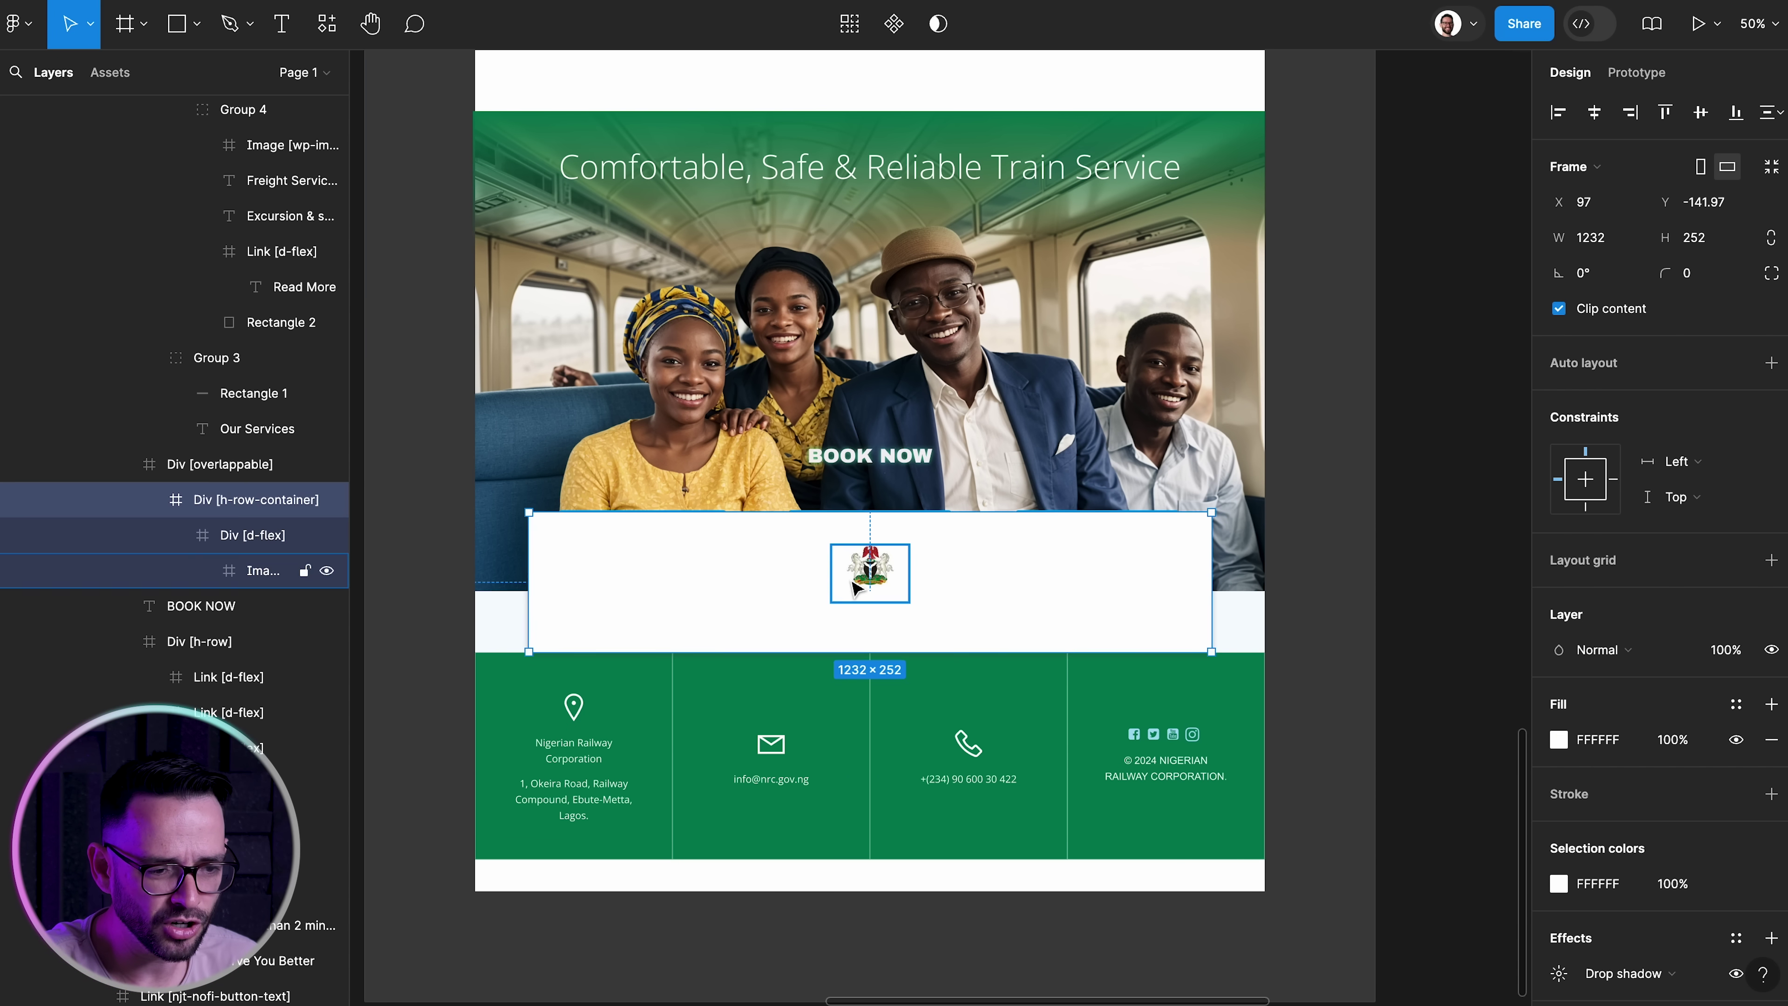
Nudge the emblem image upward inside the white card to Y 45.03, undoing a stray move
click(1317, 599)
ctrl+click(871, 618)
key(shift+Up)
key(Up)
key(Up)
key(Up)
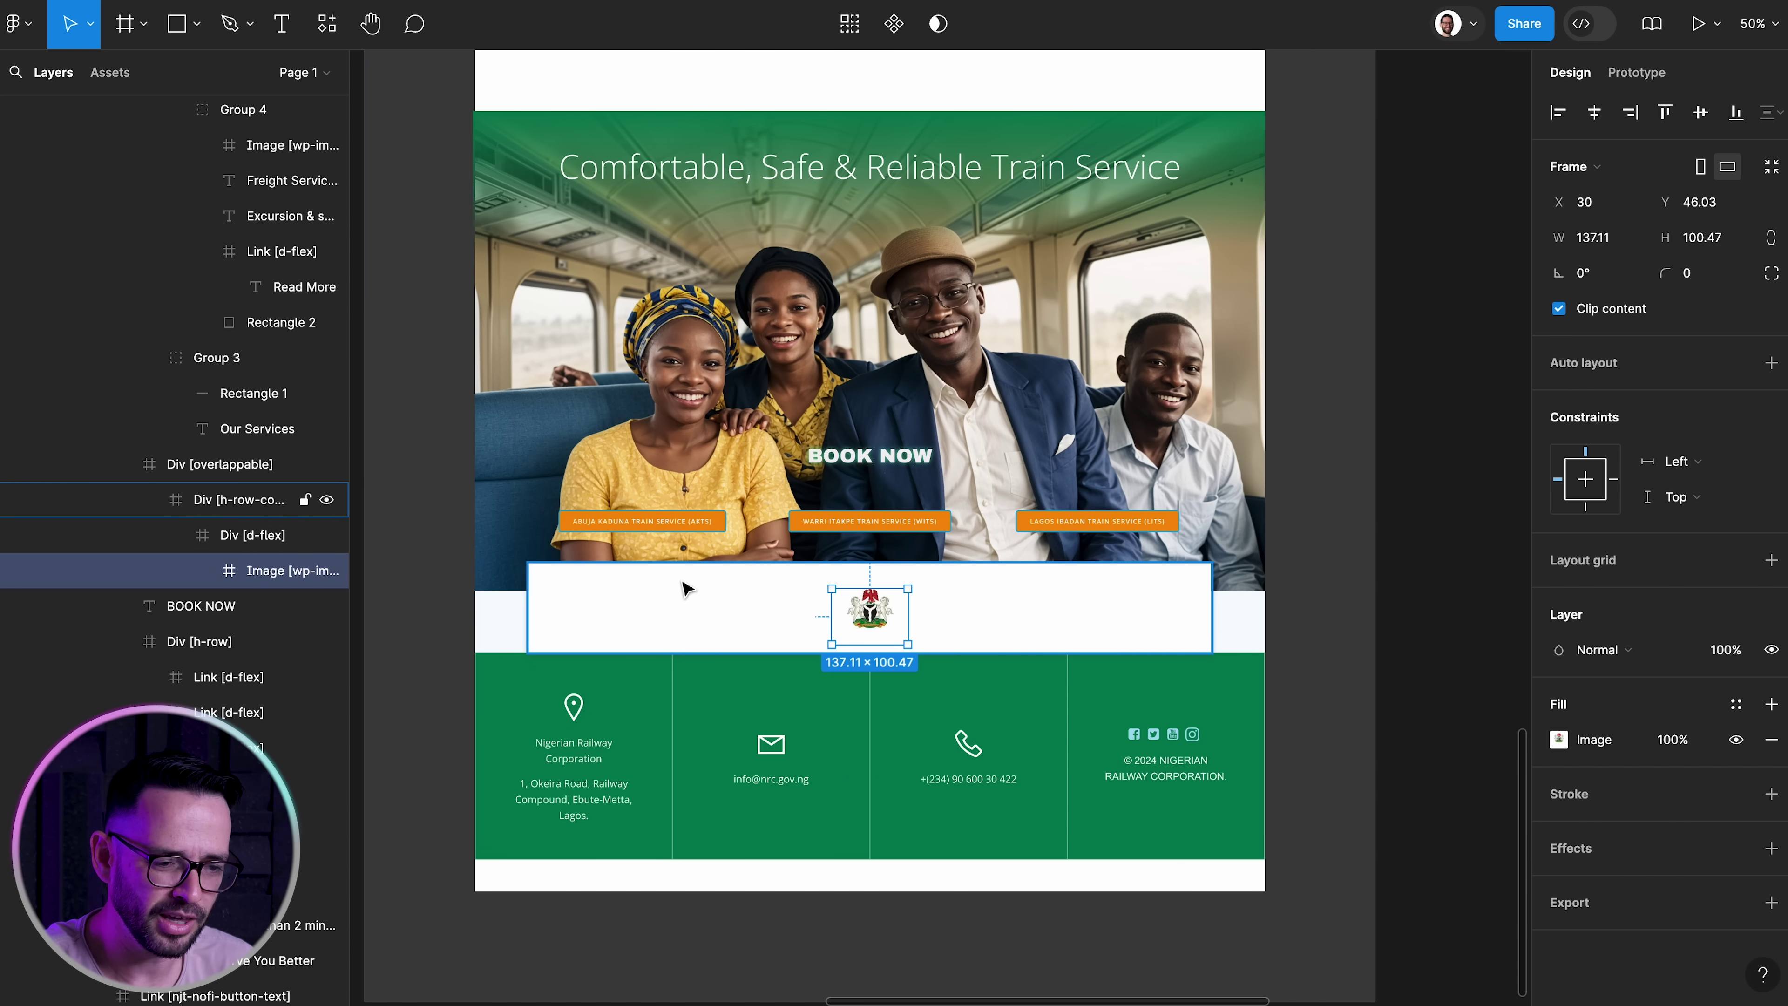
drag(860, 600, 794, 691)
key(ctrl+z)
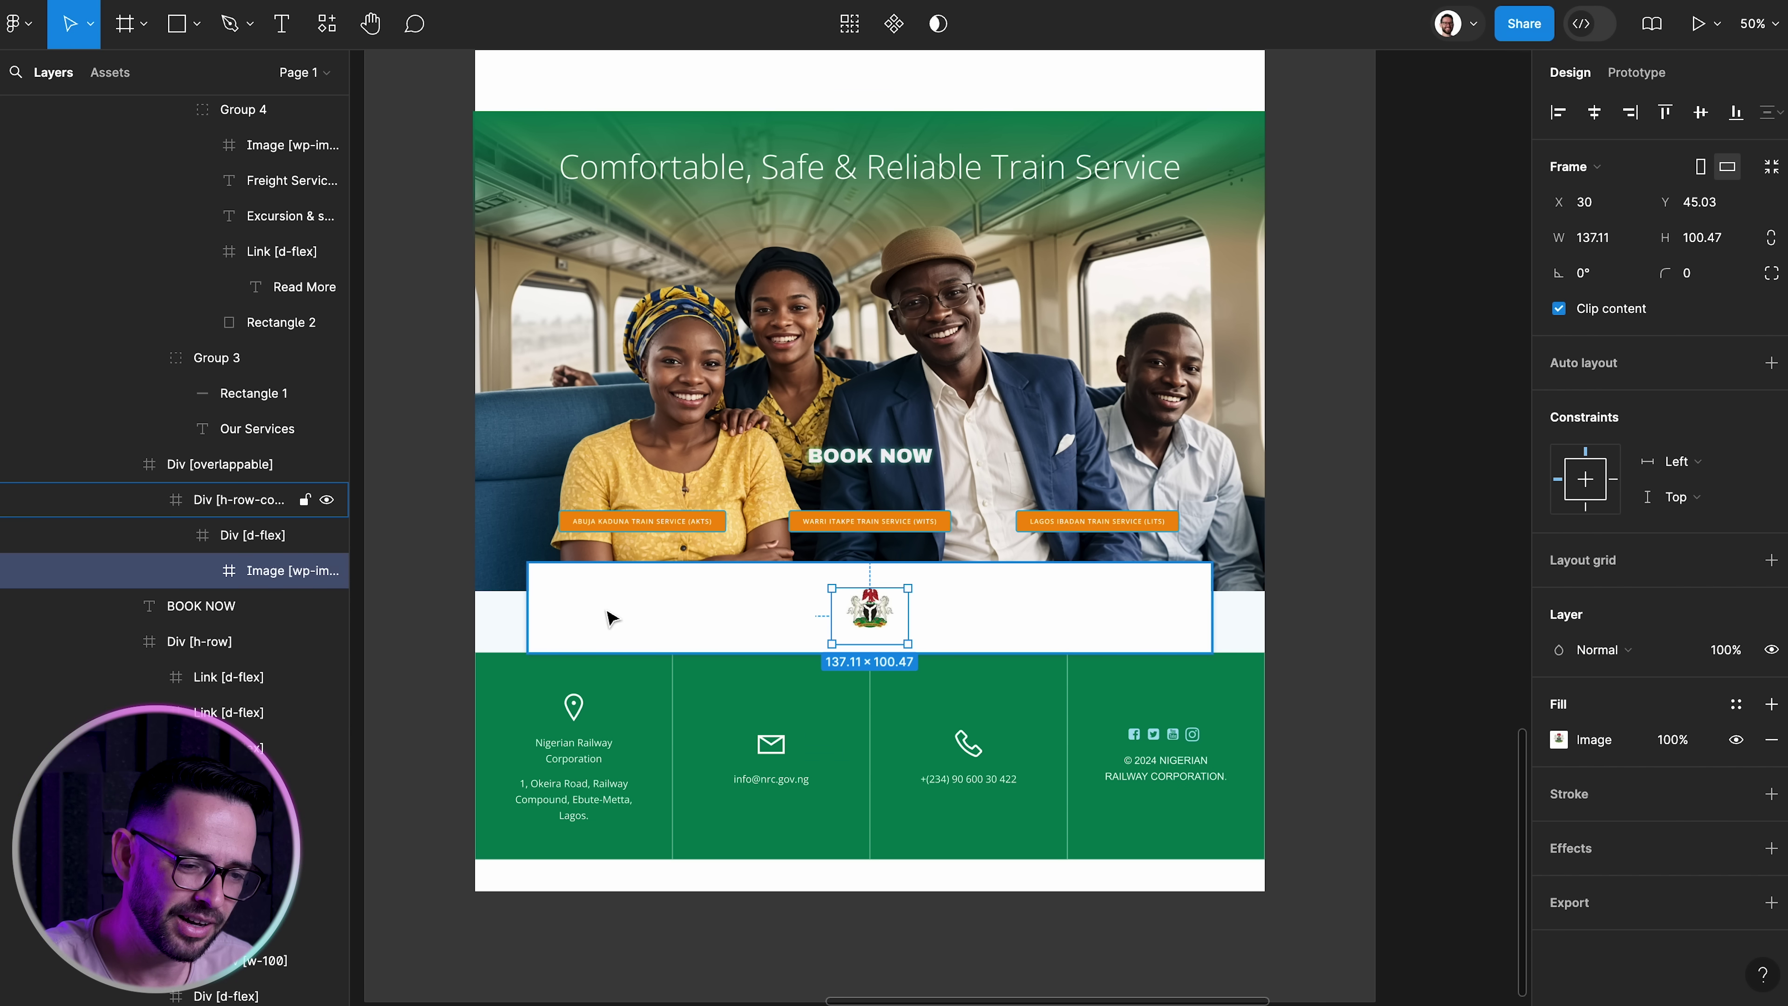
Stretch the pale section behind the emblem card upward over the photo and reposition the white card lower within it
click(1324, 570)
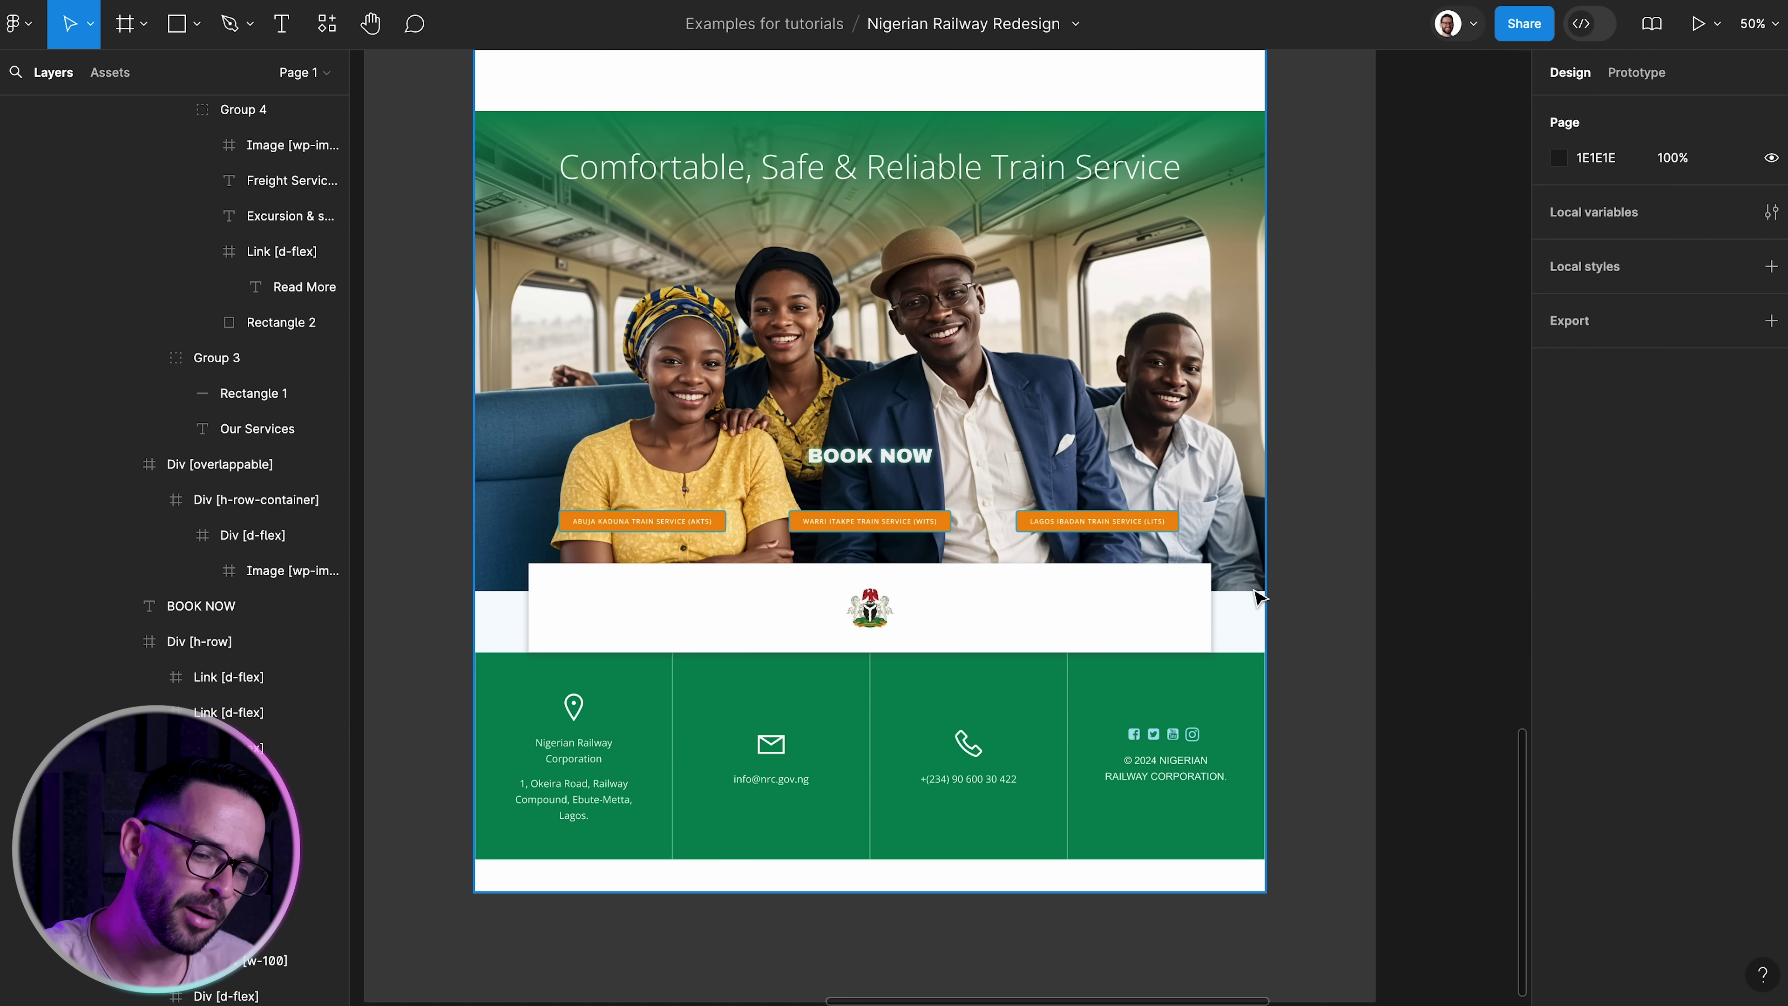
scroll(496, 651, up, 15)
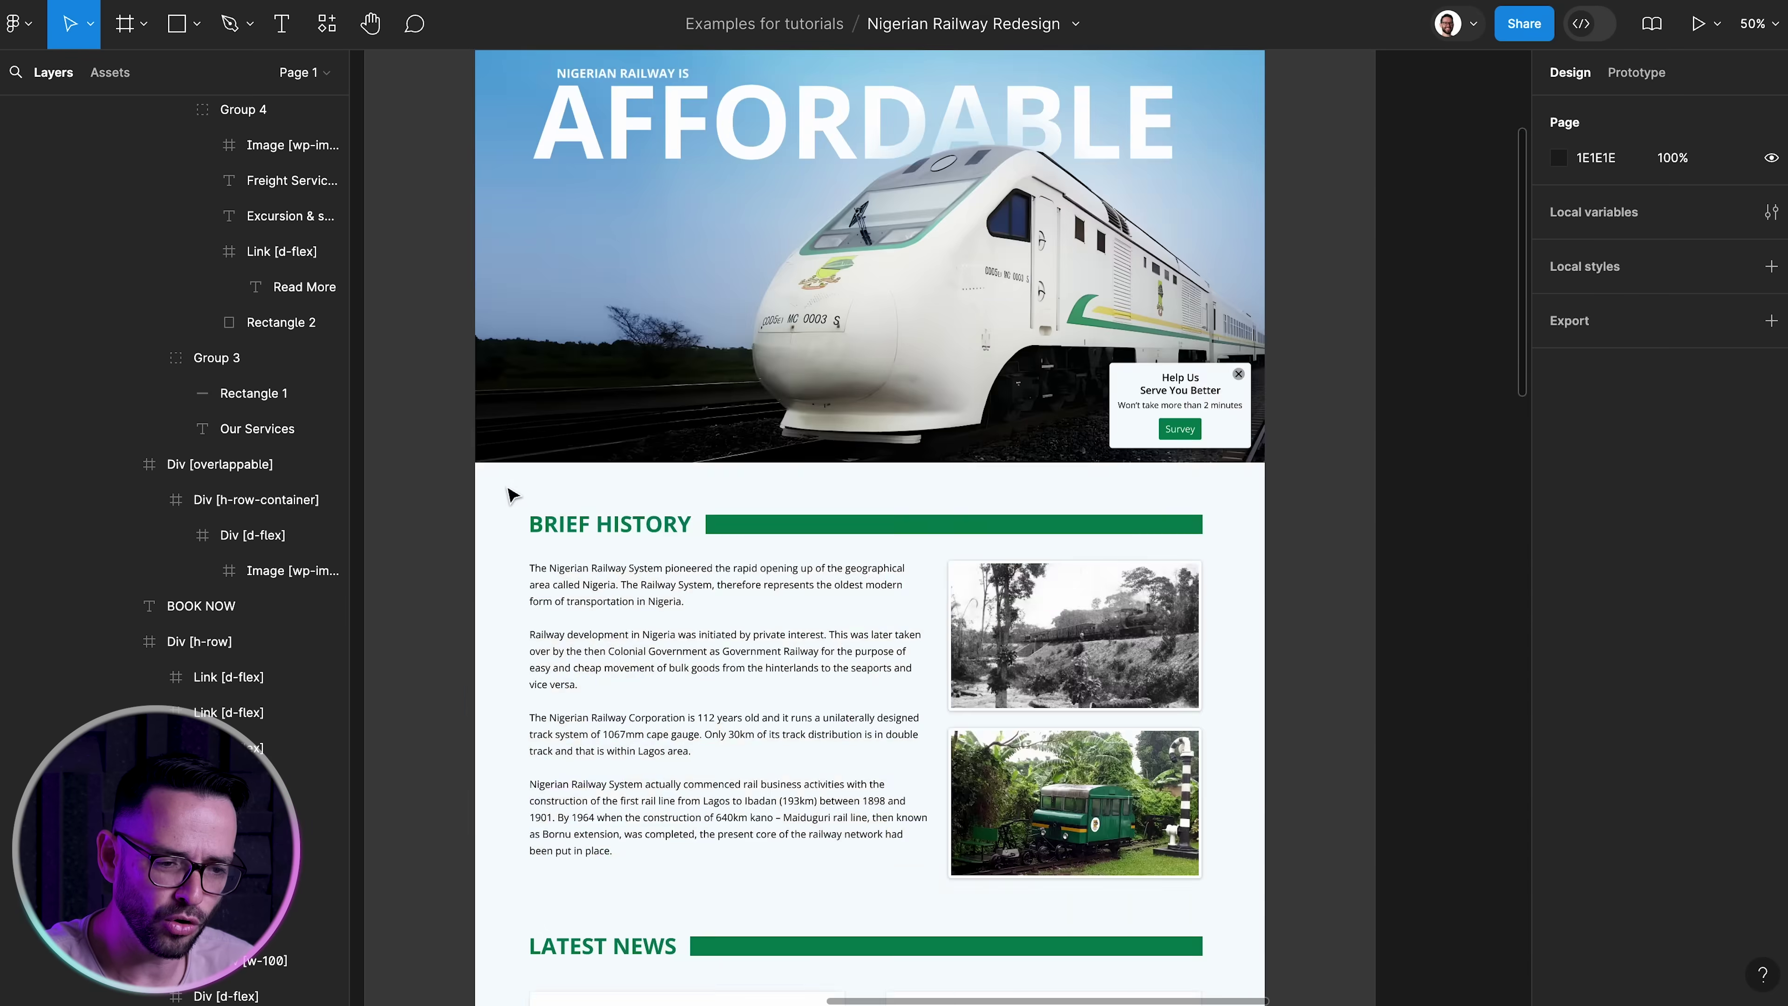
scroll(507, 491, down, 10)
scroll(510, 493, down, 10)
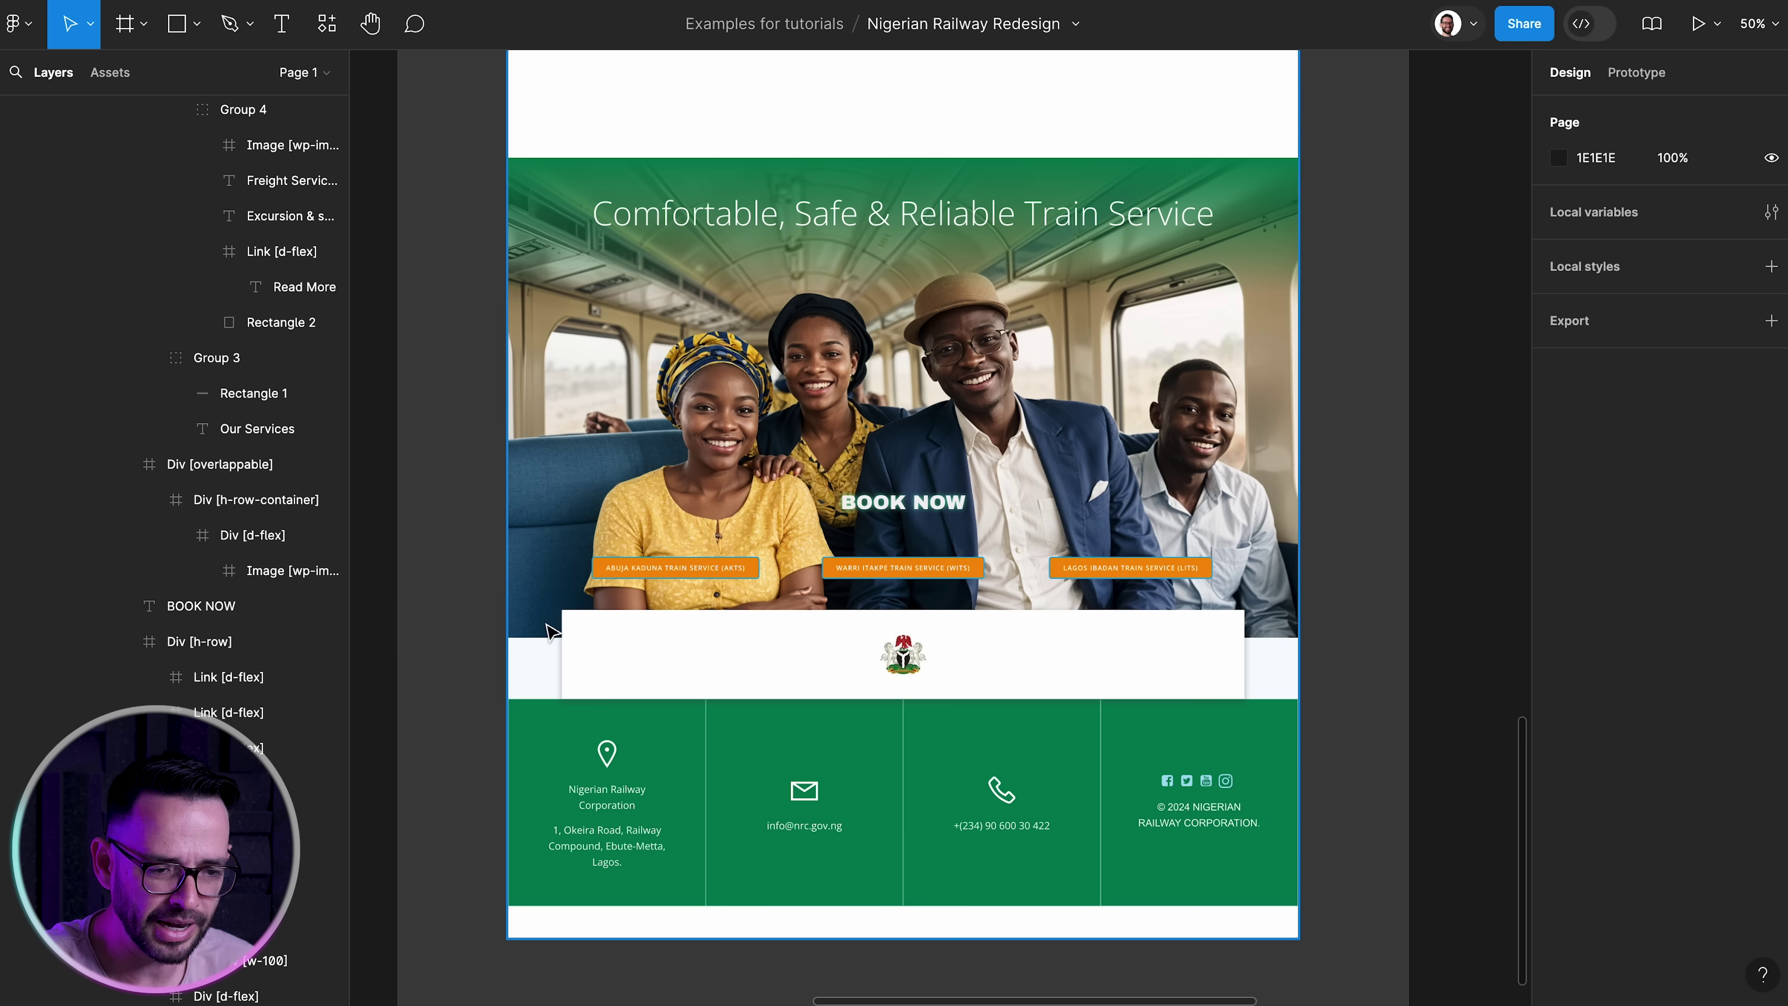
click(525, 687)
key(r)
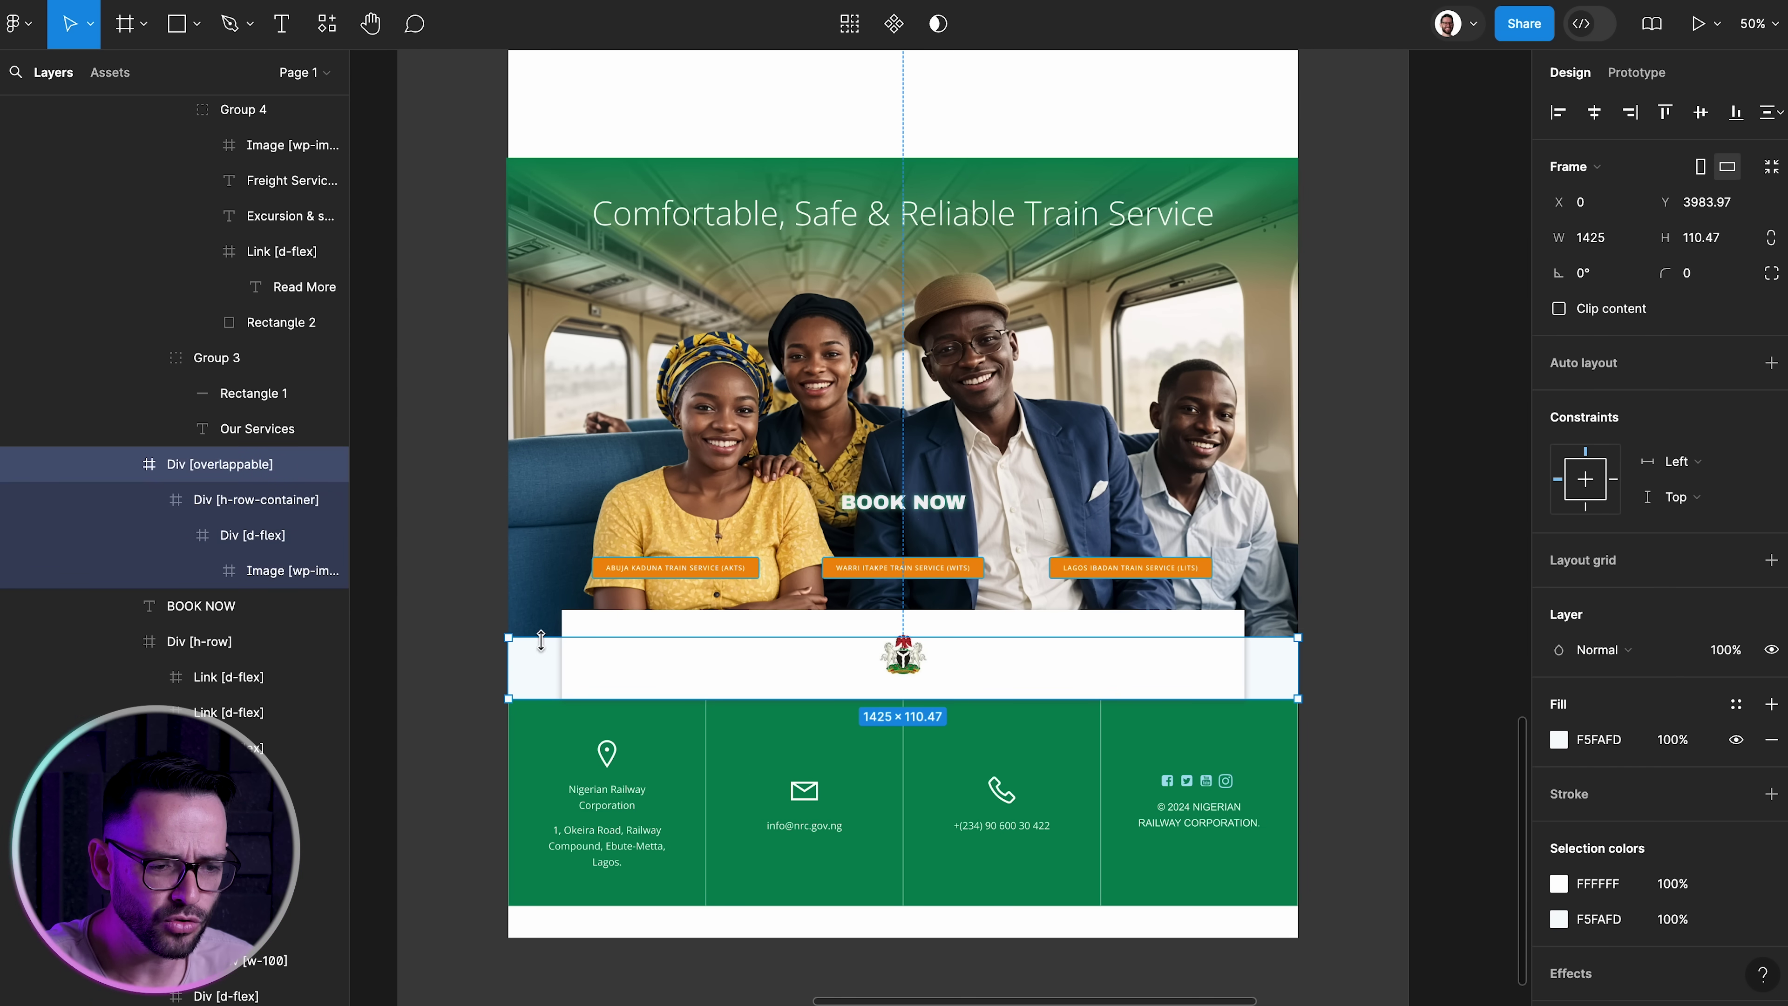
drag(662, 563, 665, 651)
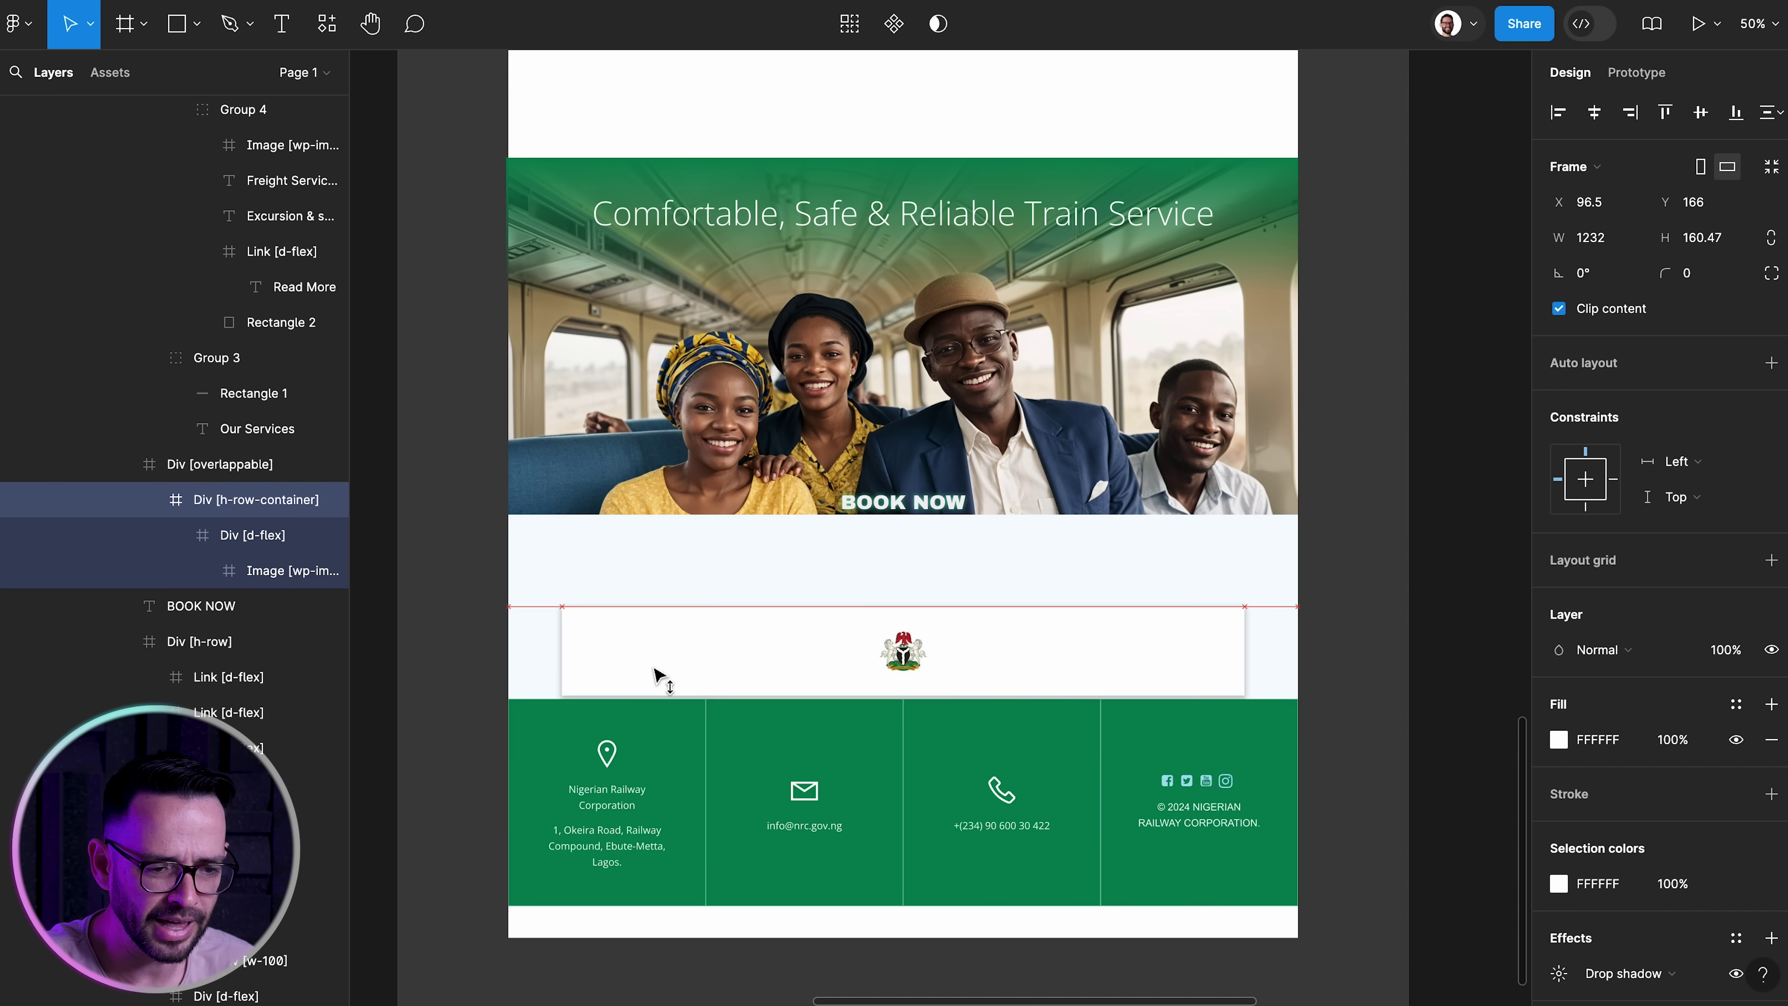
click(698, 522)
click(667, 670)
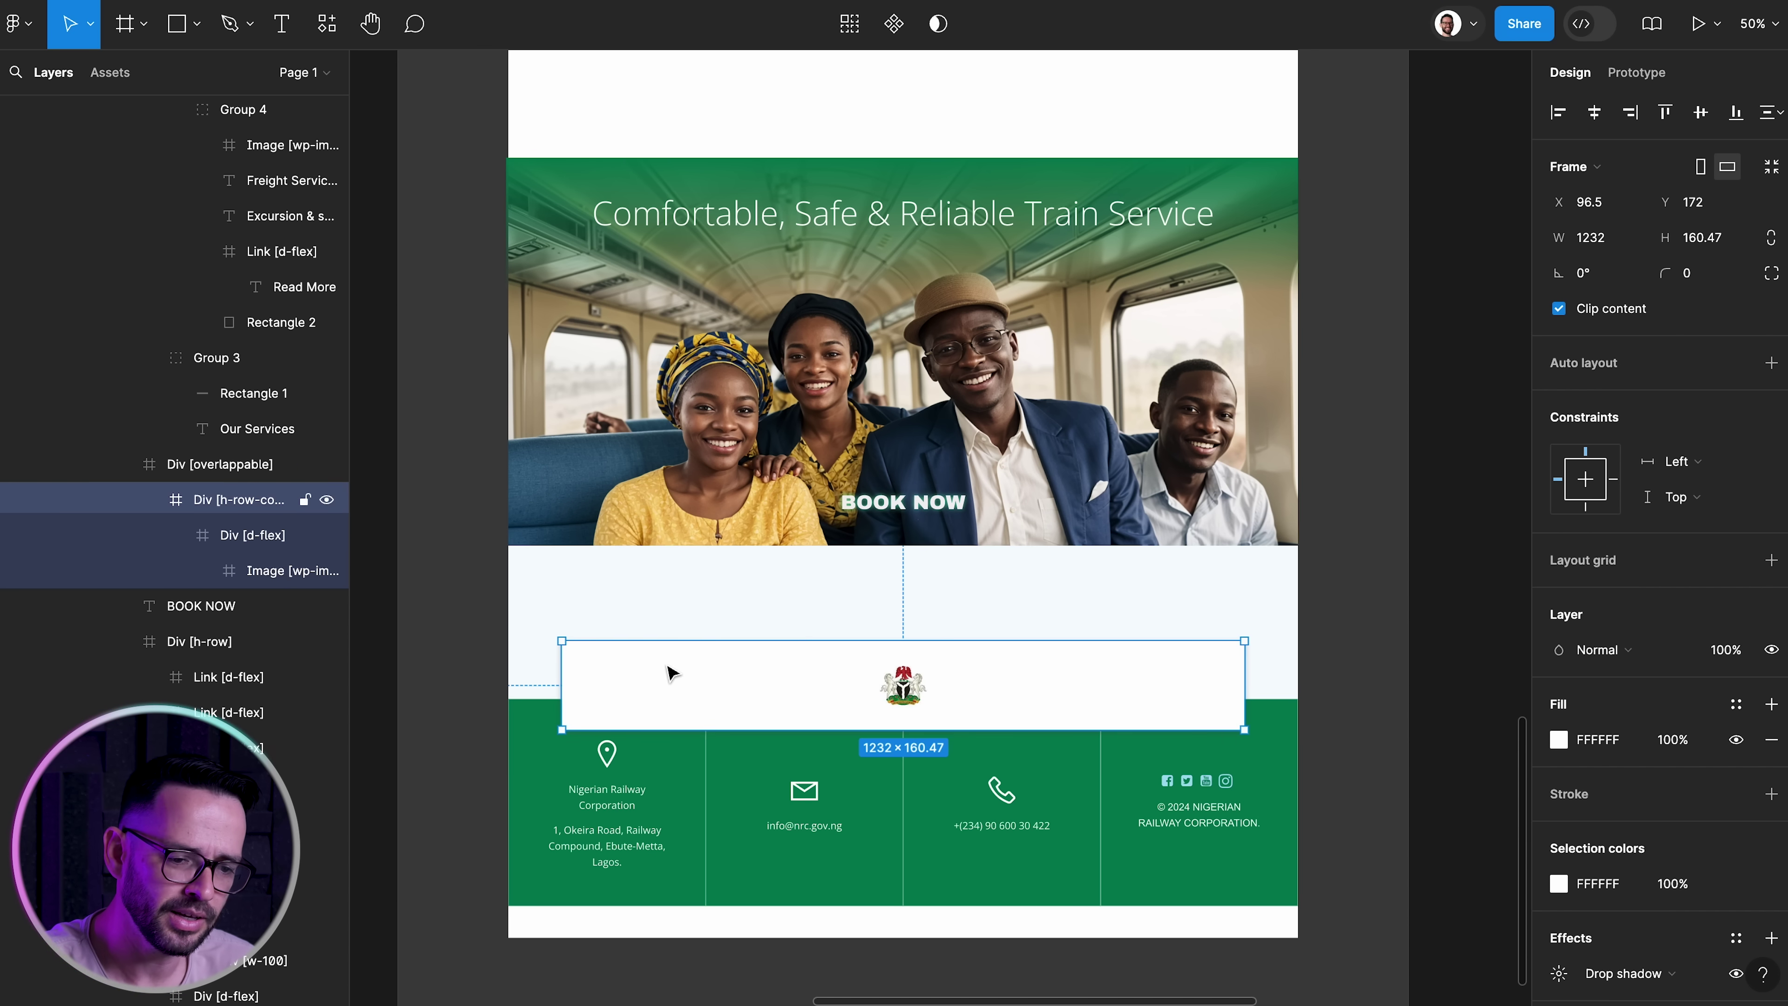
drag(667, 671, 698, 639)
Try filling the enlarged section with yellow FEFA15 and moving the Book Now text and booking buttons into it
click(554, 598)
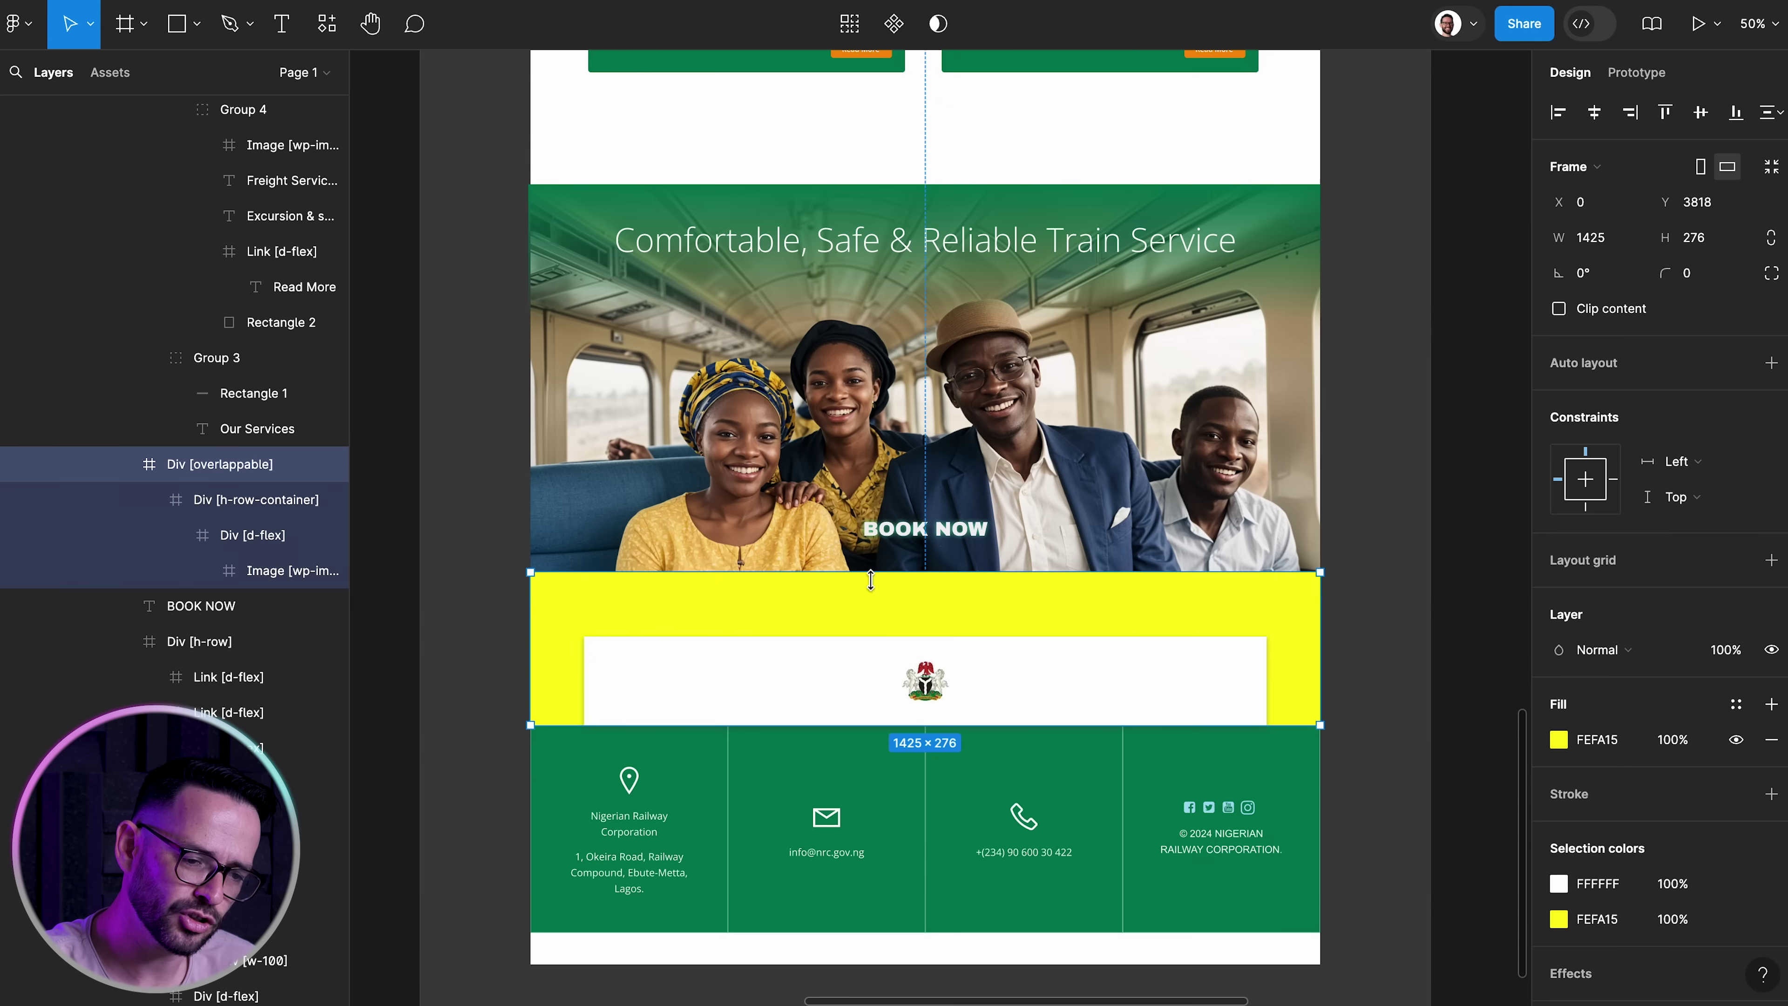
click(200, 606)
click(199, 641)
drag(871, 573, 798, 573)
click(563, 652)
drag(915, 590, 915, 609)
drag(926, 535, 928, 573)
key(ctrl+z)
key(ctrl+z)
key(ctrl+z)
key(ctrl+z)
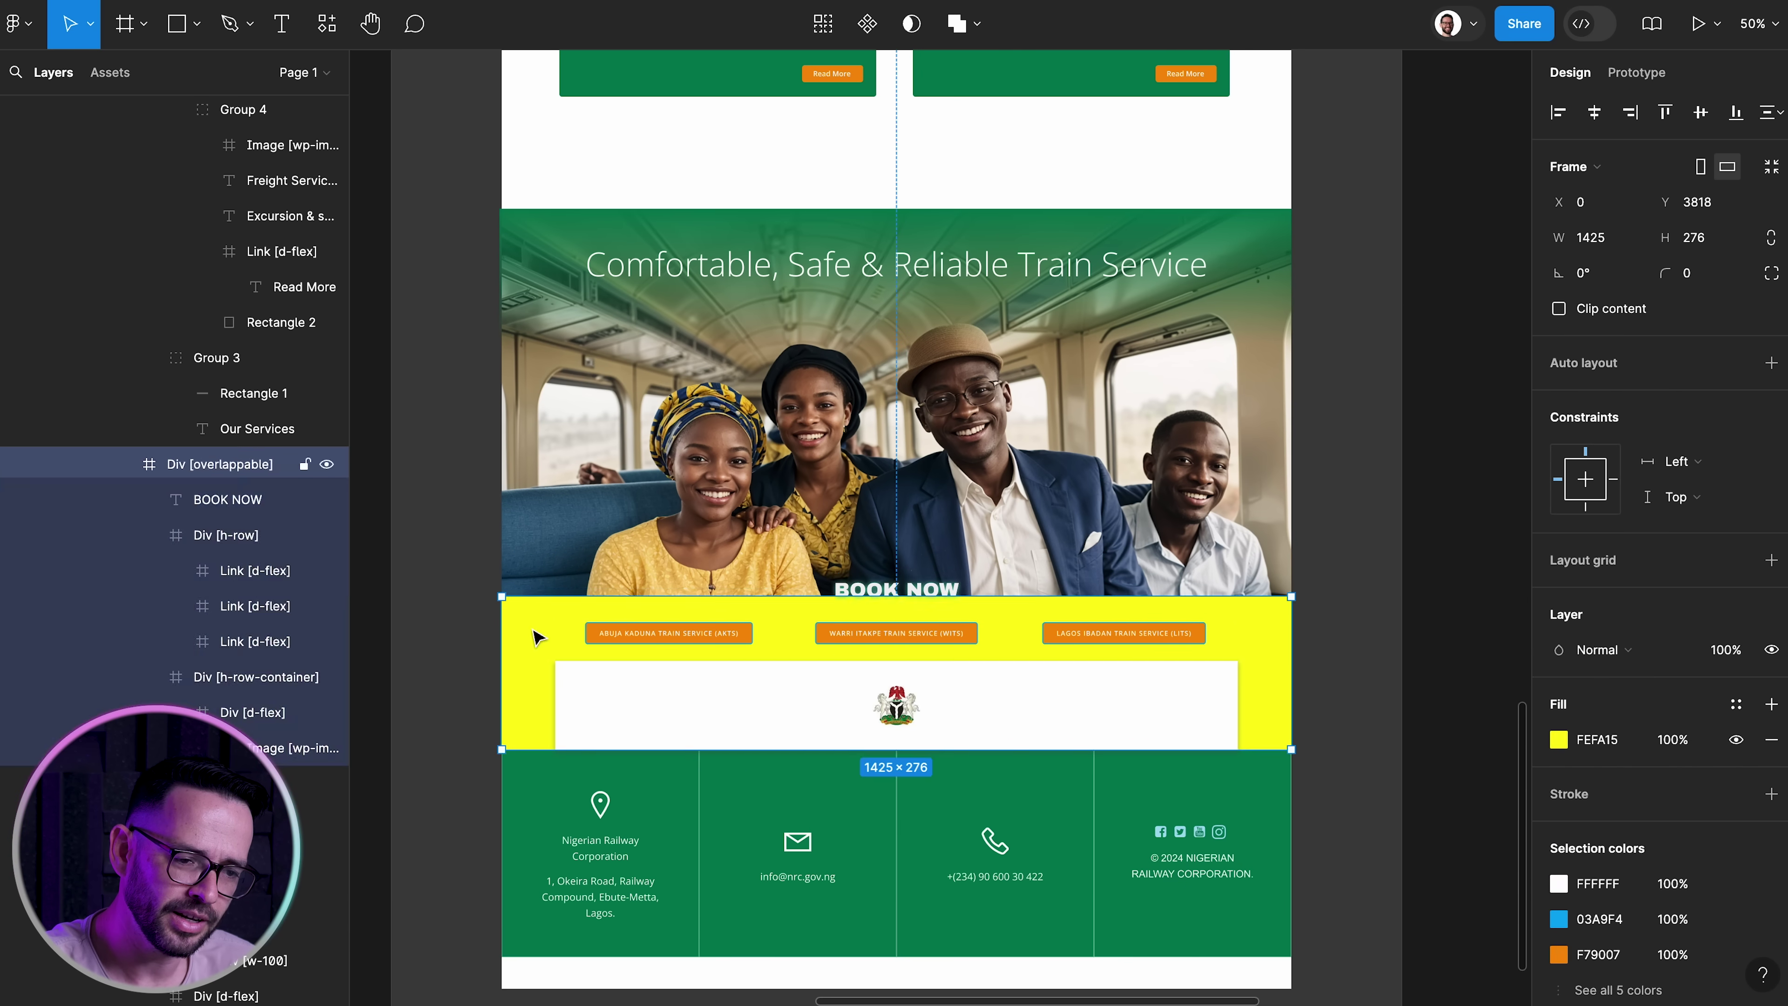
Move the Book Now text into the white card and replace it with a centered green heading copy reading "Book Now"
drag(935, 506, 930, 610)
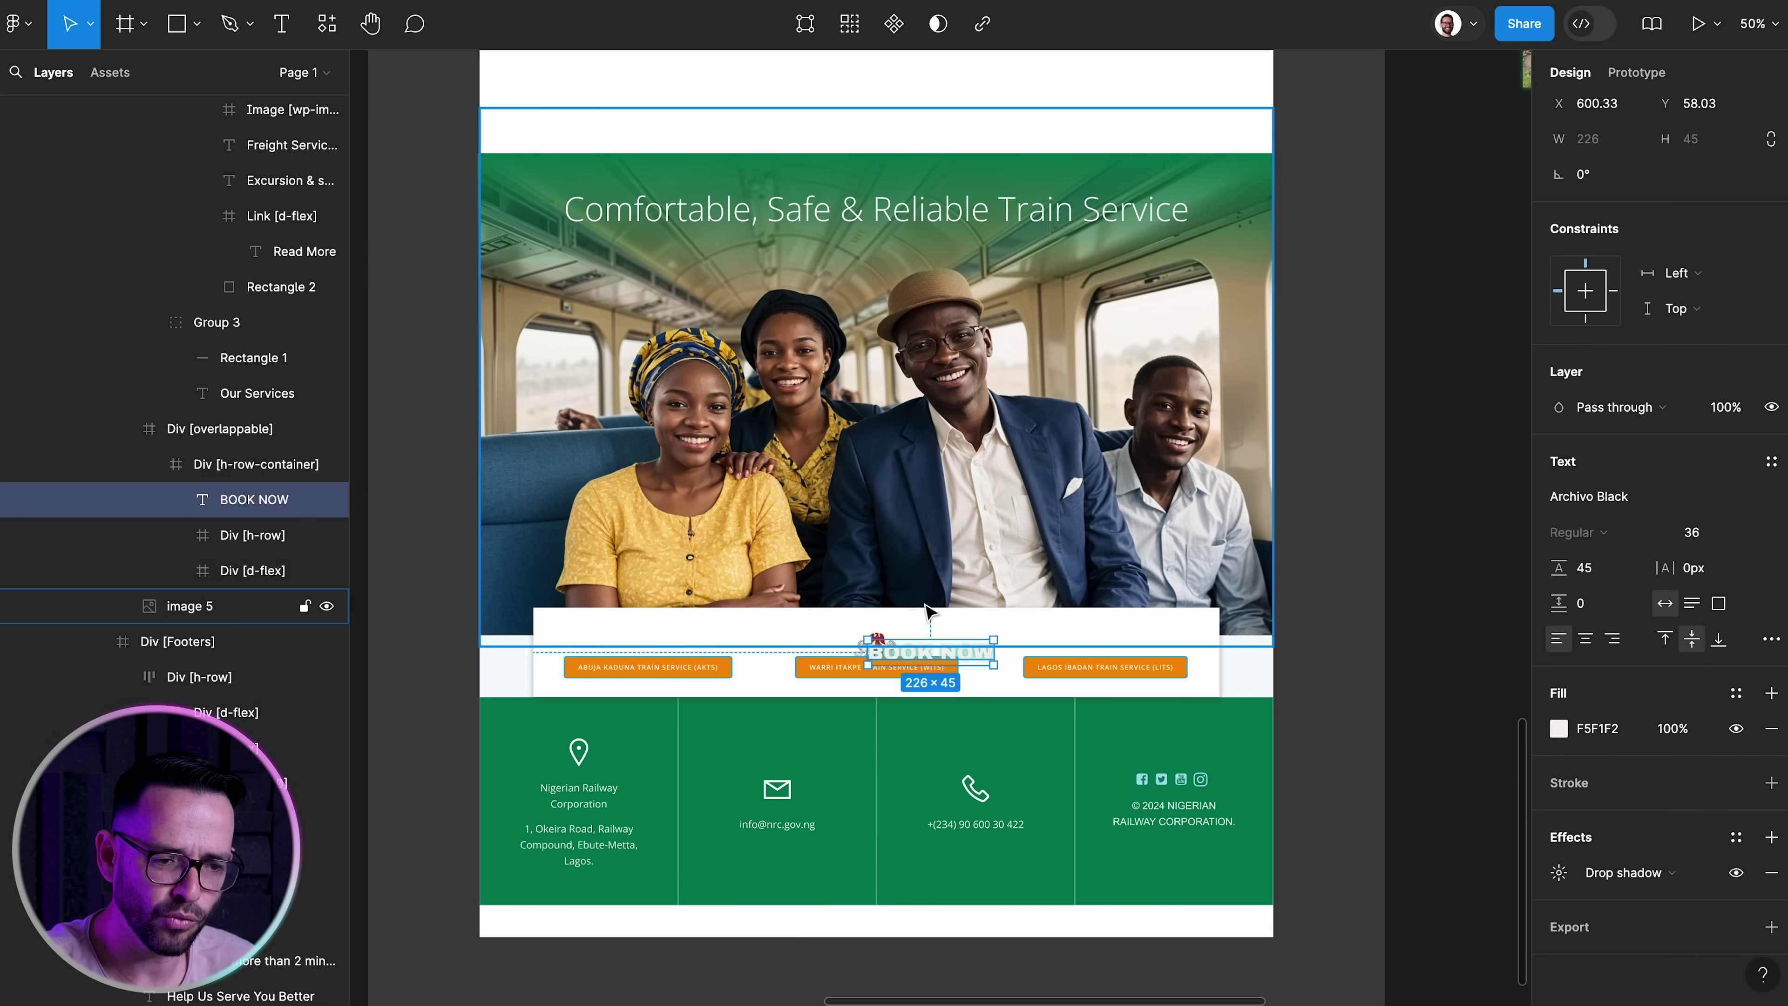
key(ctrl+c)
key(ctrl+v)
click(1595, 112)
double_click(877, 347)
text(Book Now)
key(ctrl+plus)
Move the emblem below the booking buttons at X 547.44, Y 120 and extend the white card upward over the photo
drag(977, 445, 944, 539)
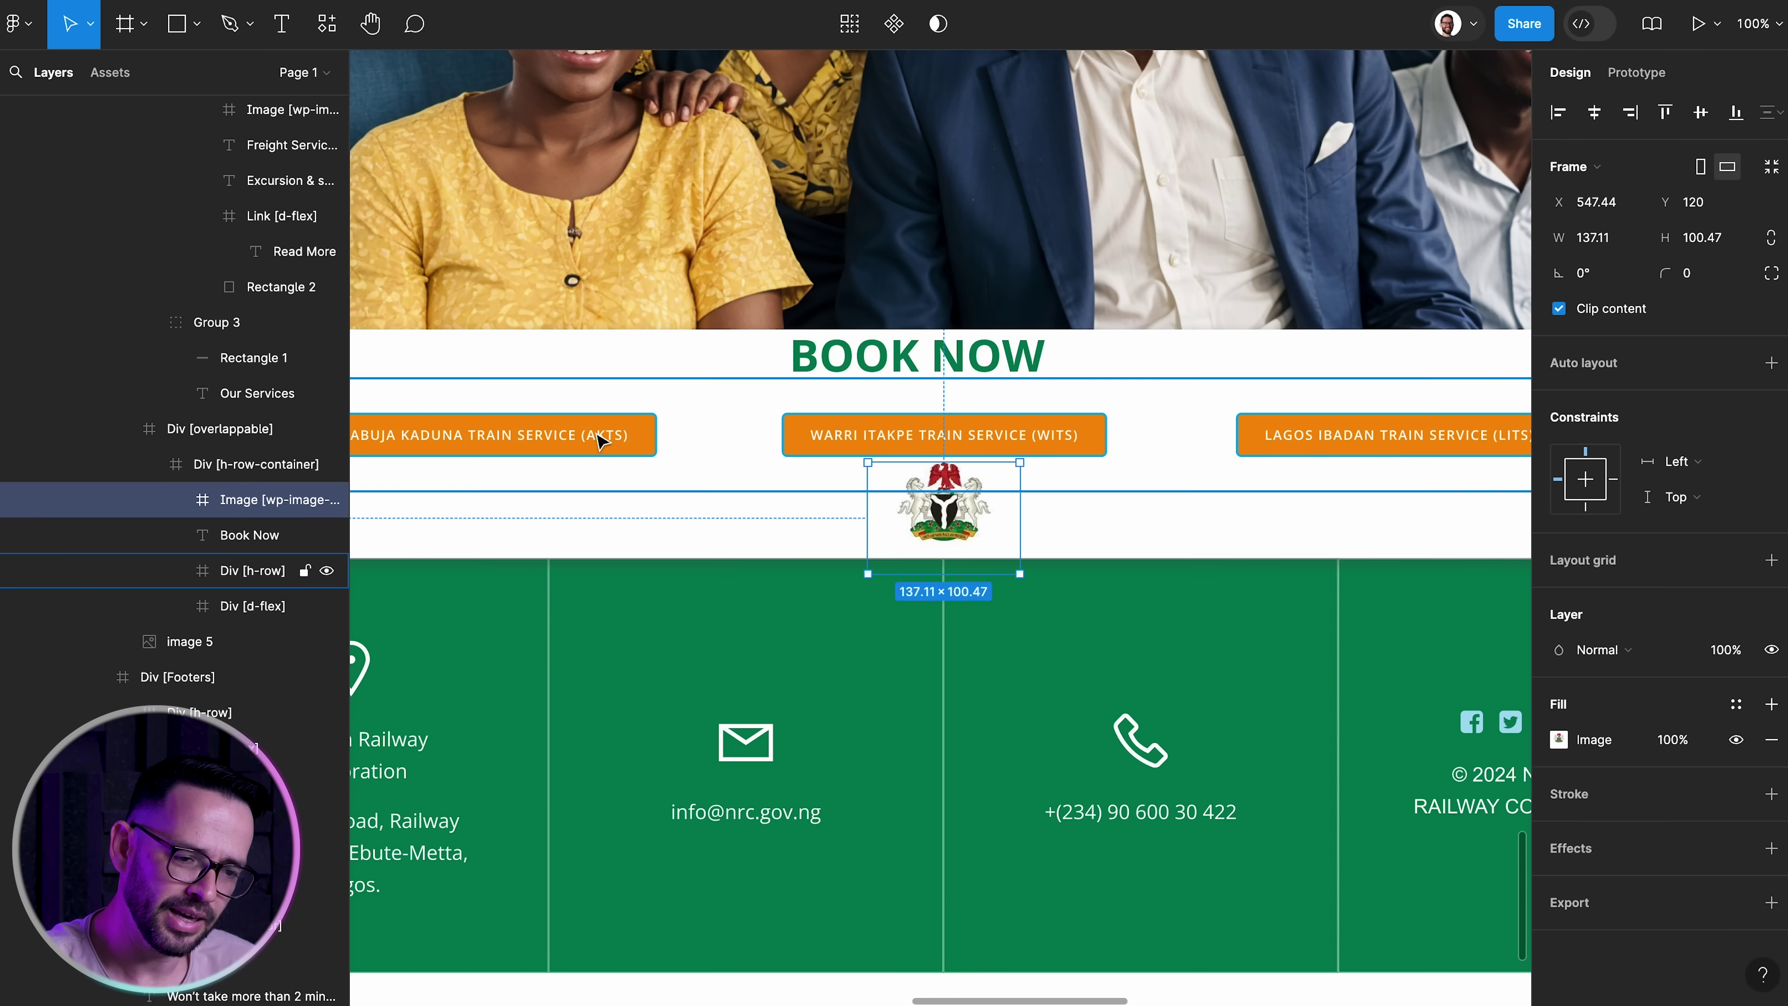
click(598, 440)
key(Return)
drag(943, 329, 944, 280)
click(250, 500)
shift+click(227, 606)
key(ctrl+minus)
click(940, 475)
key(ctrl+z)
key(ctrl+z)
key(ctrl+z)
key(ctrl+z)
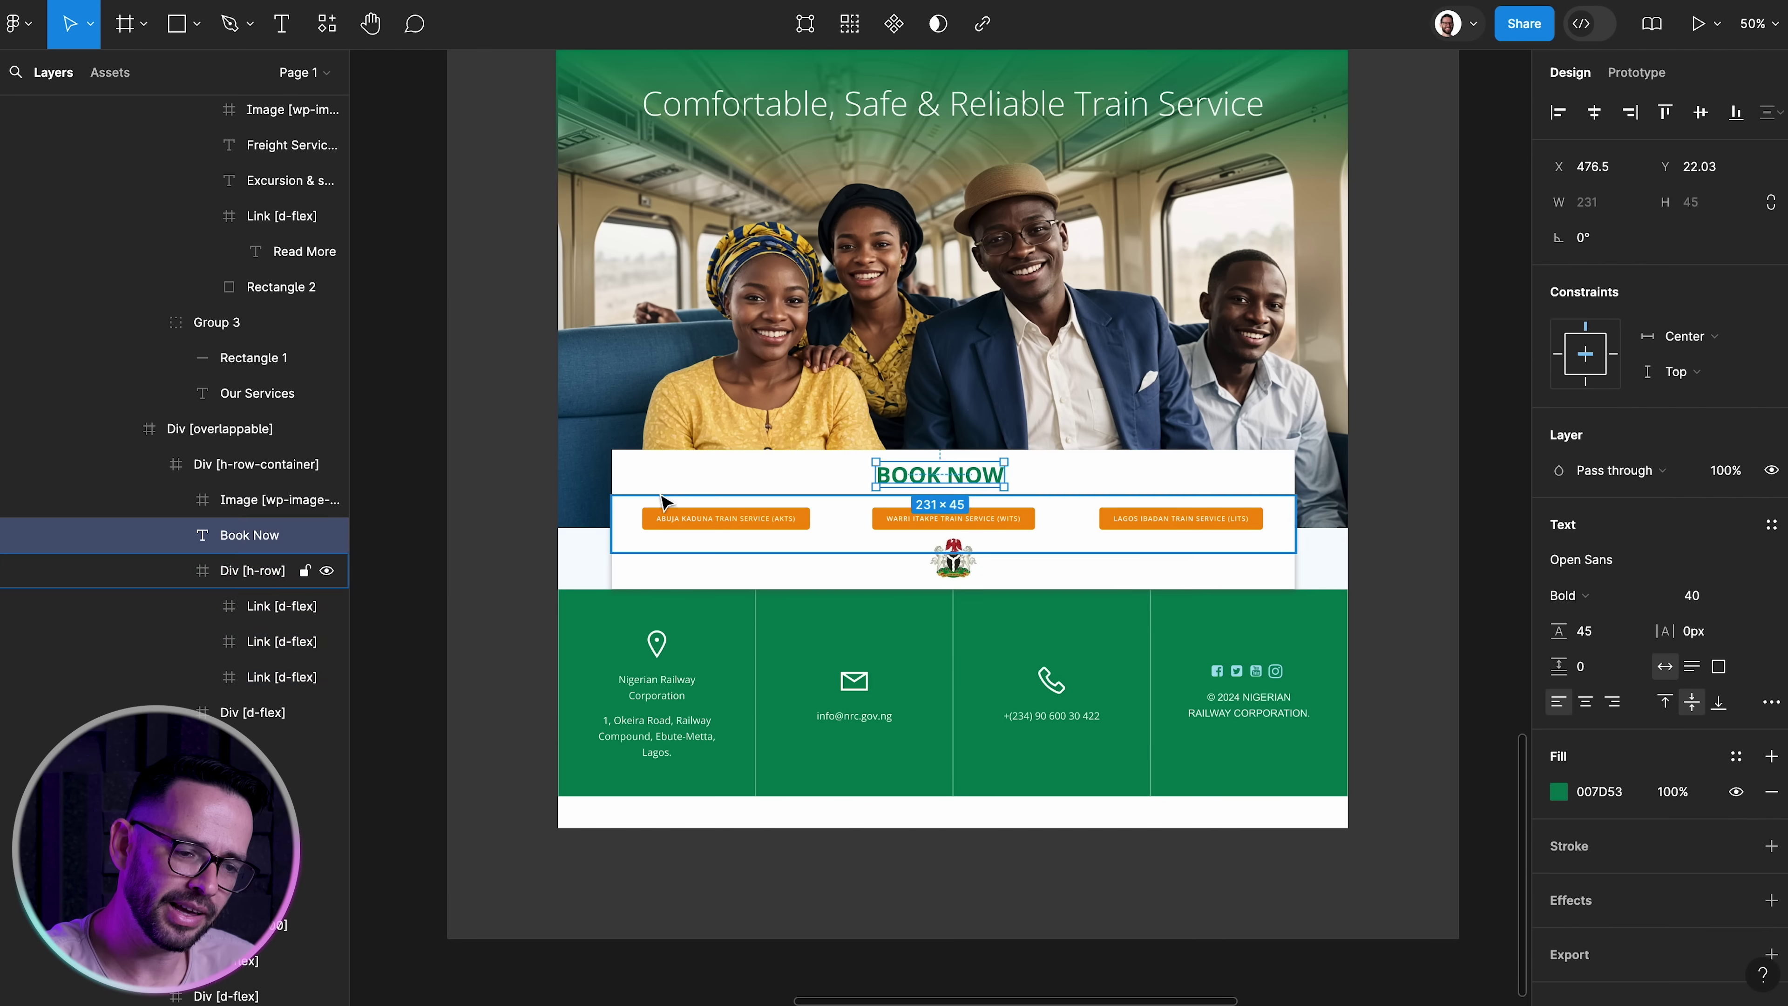
Wrap the three train service booking buttons in a single auto layout frame centered beneath the Book Now heading
click(744, 527)
shift+click(953, 519)
shift+click(1181, 519)
right_click(256, 605)
click(334, 681)
click(1585, 474)
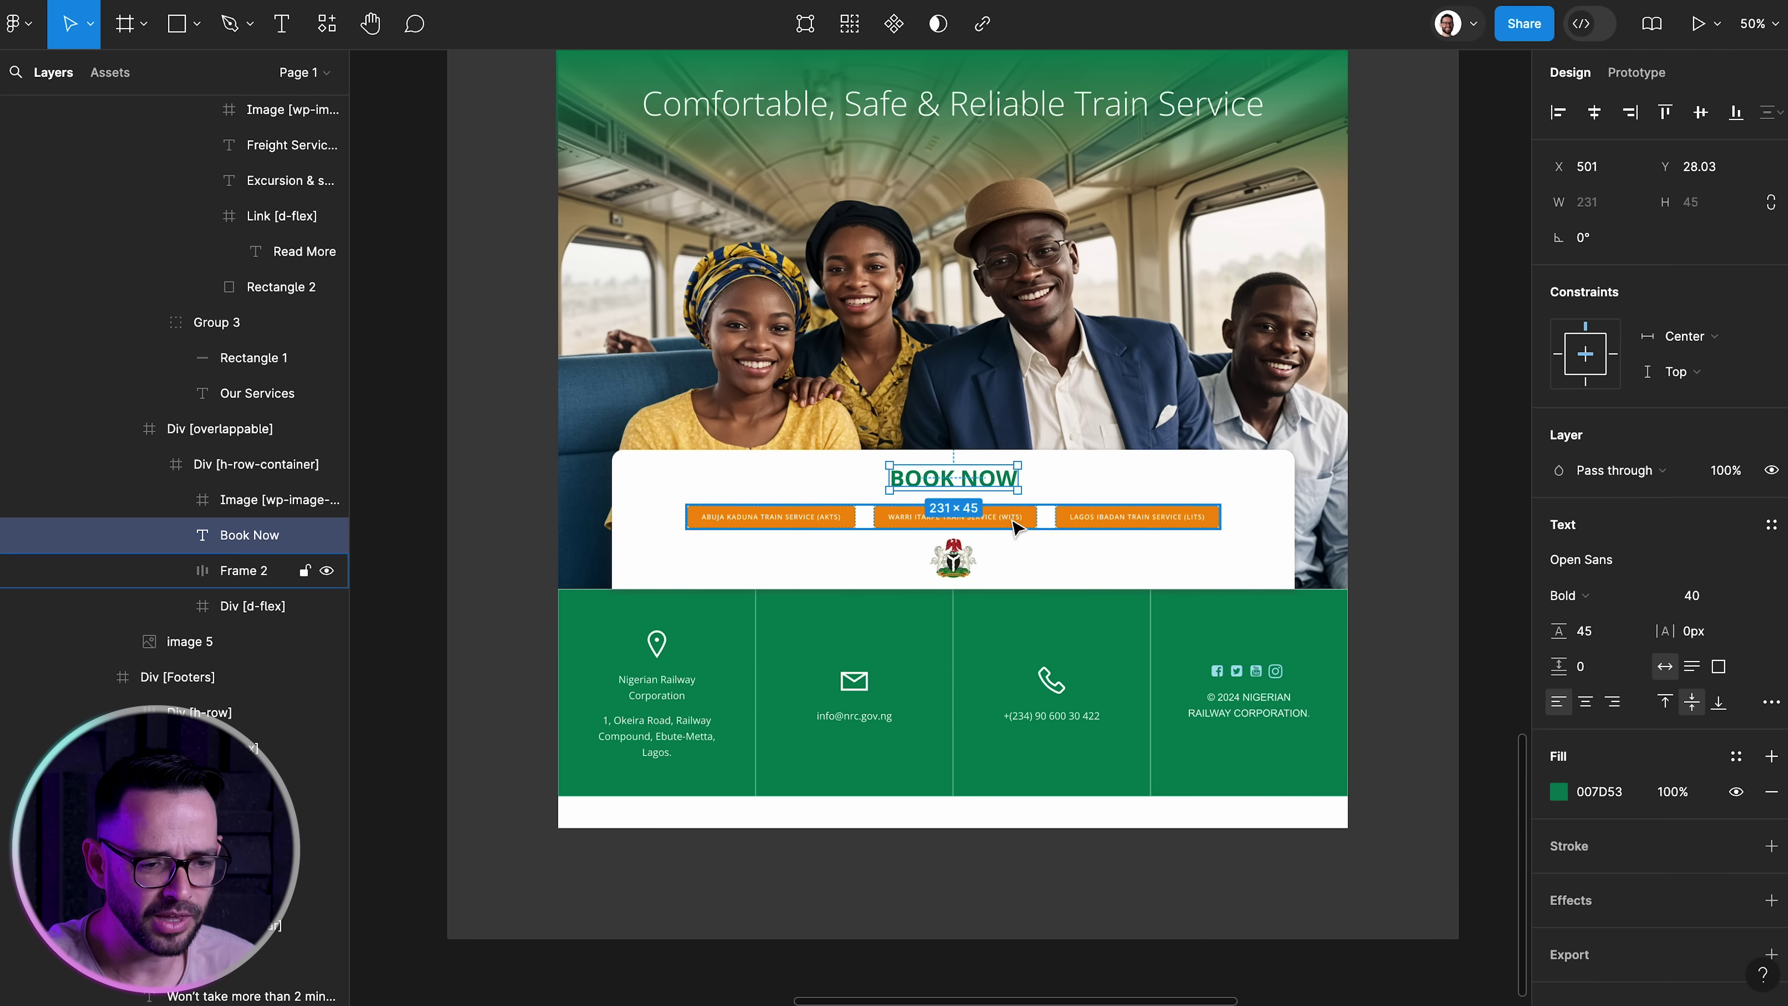
Add a white circle about 176 px wide straddling the Book Now card's bottom edge, and take the emblem out of the card
key(ctrl+z)
drag(211, 854, 275, 243)
scroll(839, 371, down, 4)
key(super+v)
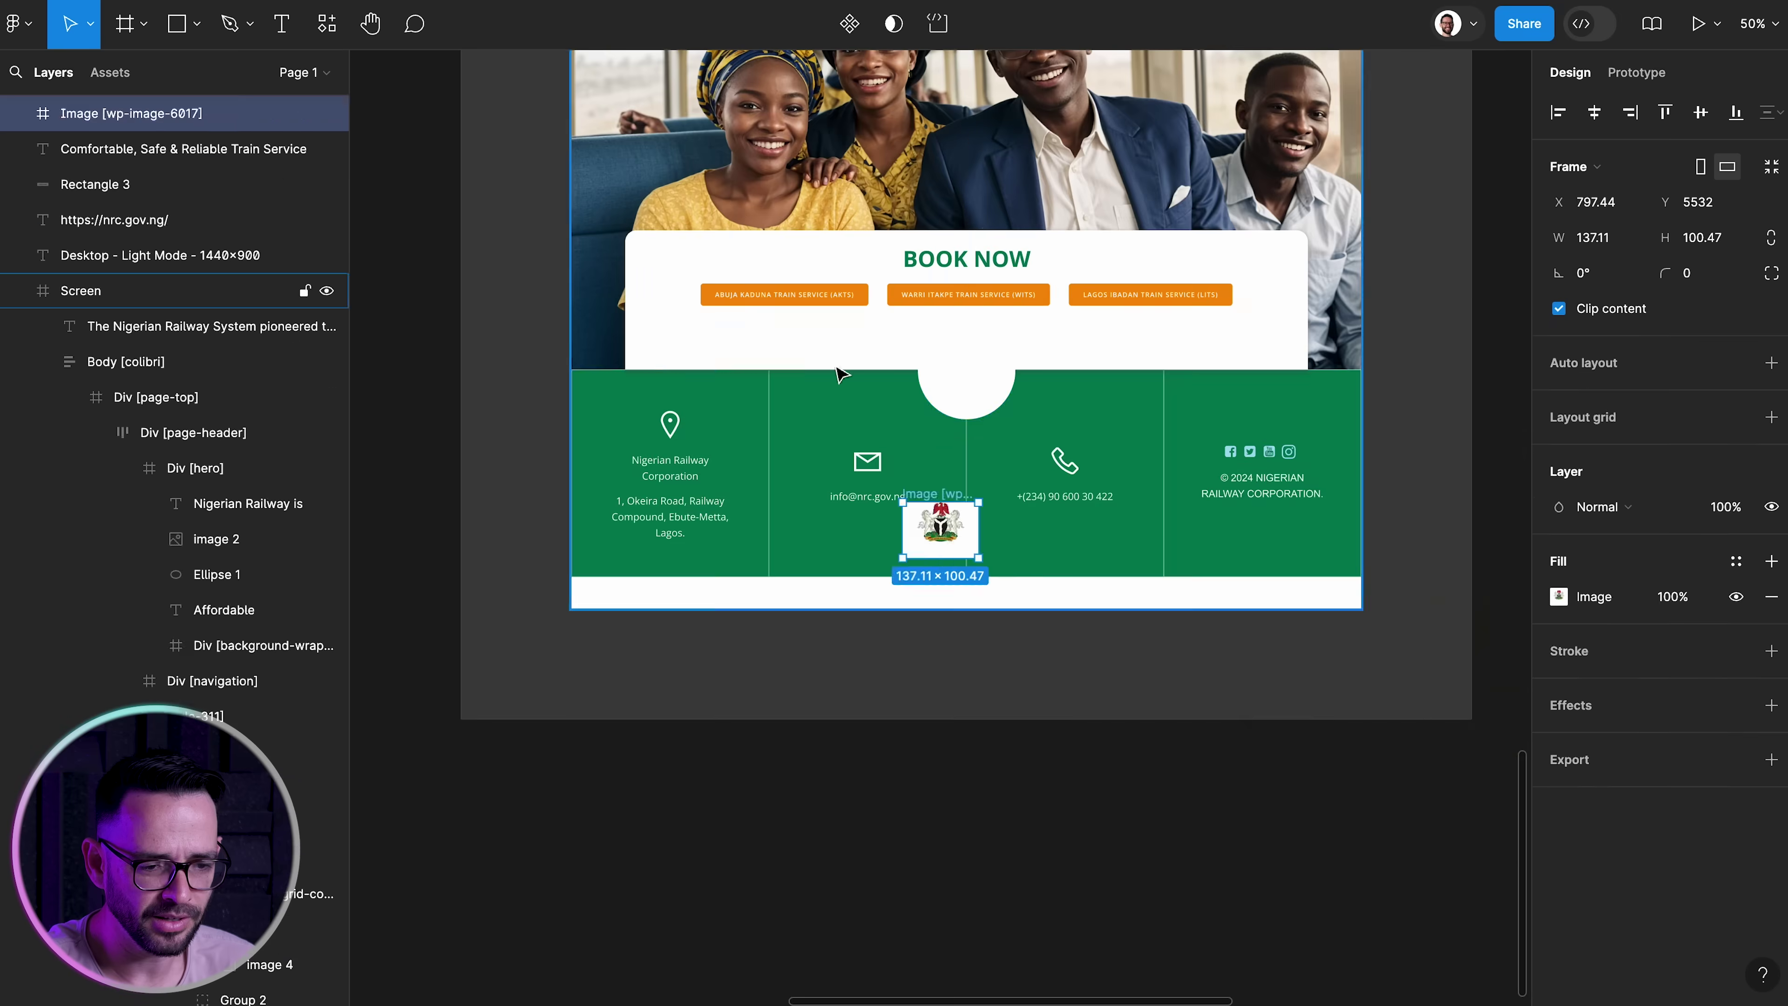
Place the emblem inside the white circle at X 19, Y 38 and size it to 118 × 100
scroll(942, 528, up, 4)
drag(942, 528, 1126, 206)
click(962, 648)
right_click(276, 570)
click(351, 538)
key(super+v)
click(962, 676)
double_click(977, 639)
click(1559, 739)
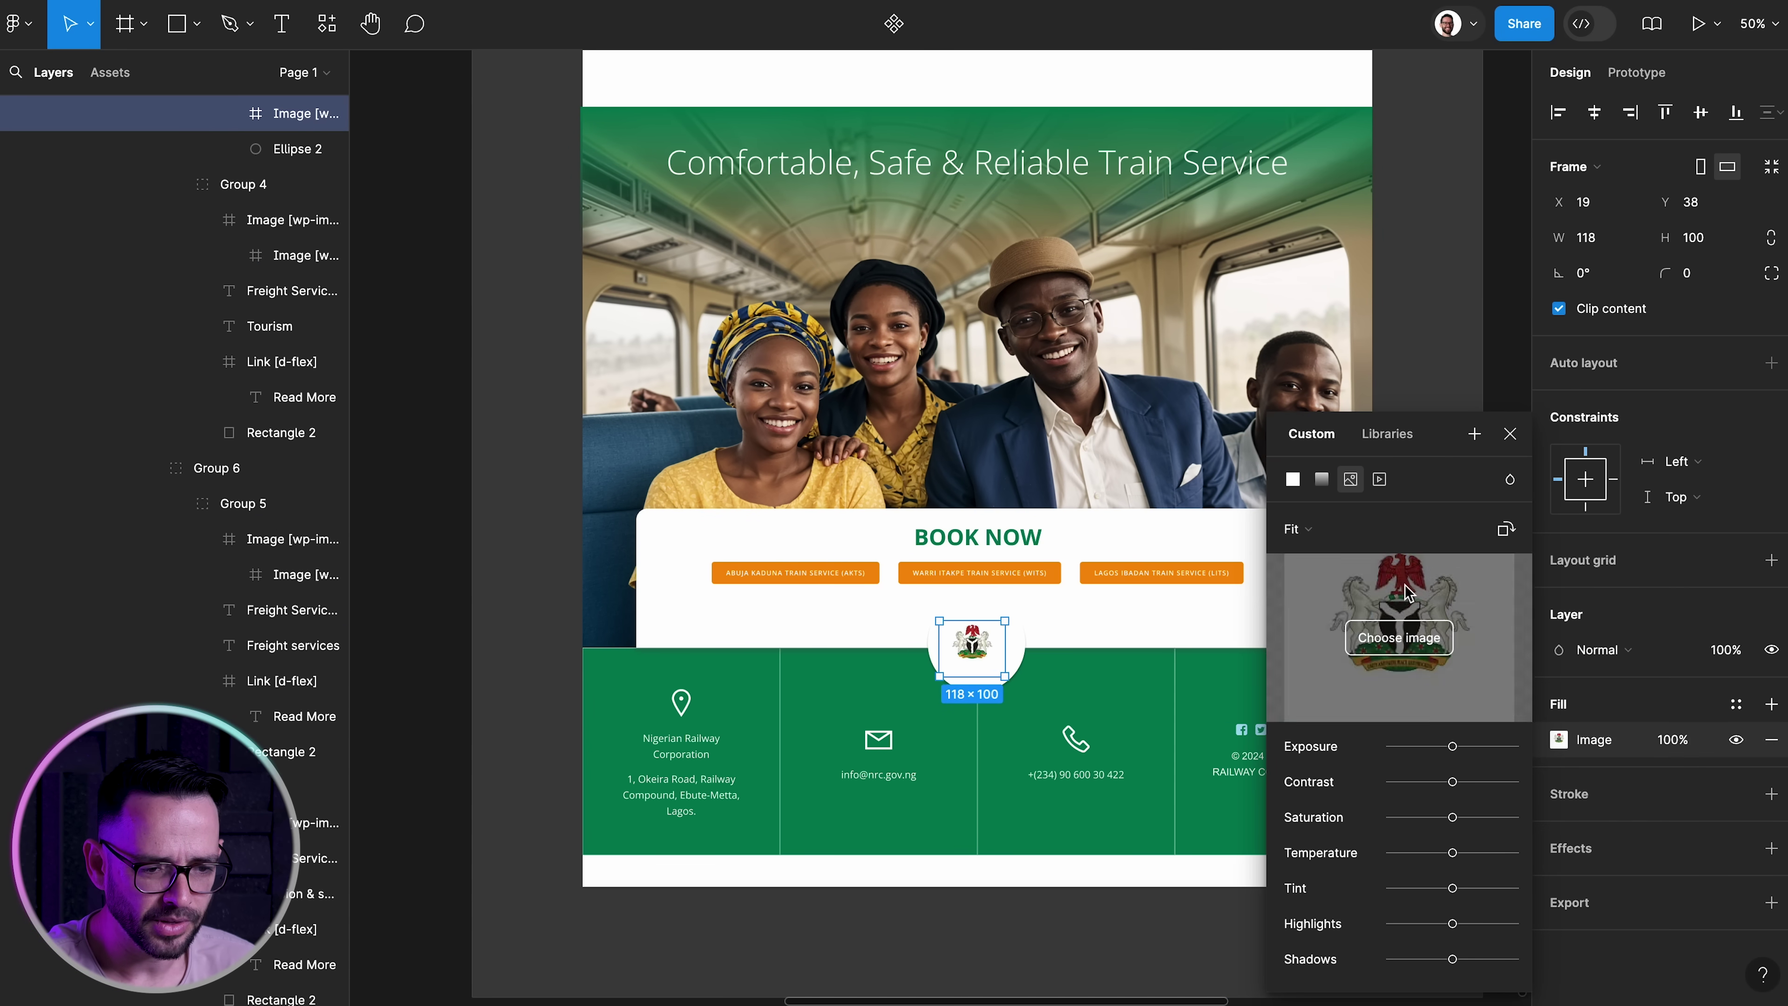
Wrap the emblem and its white circle in one 176 × 176 frame and give the frame a drop shadow
click(1301, 528)
click(977, 676)
click(1771, 803)
key(ctrl+z)
key(ctrl+z)
key(ctrl+z)
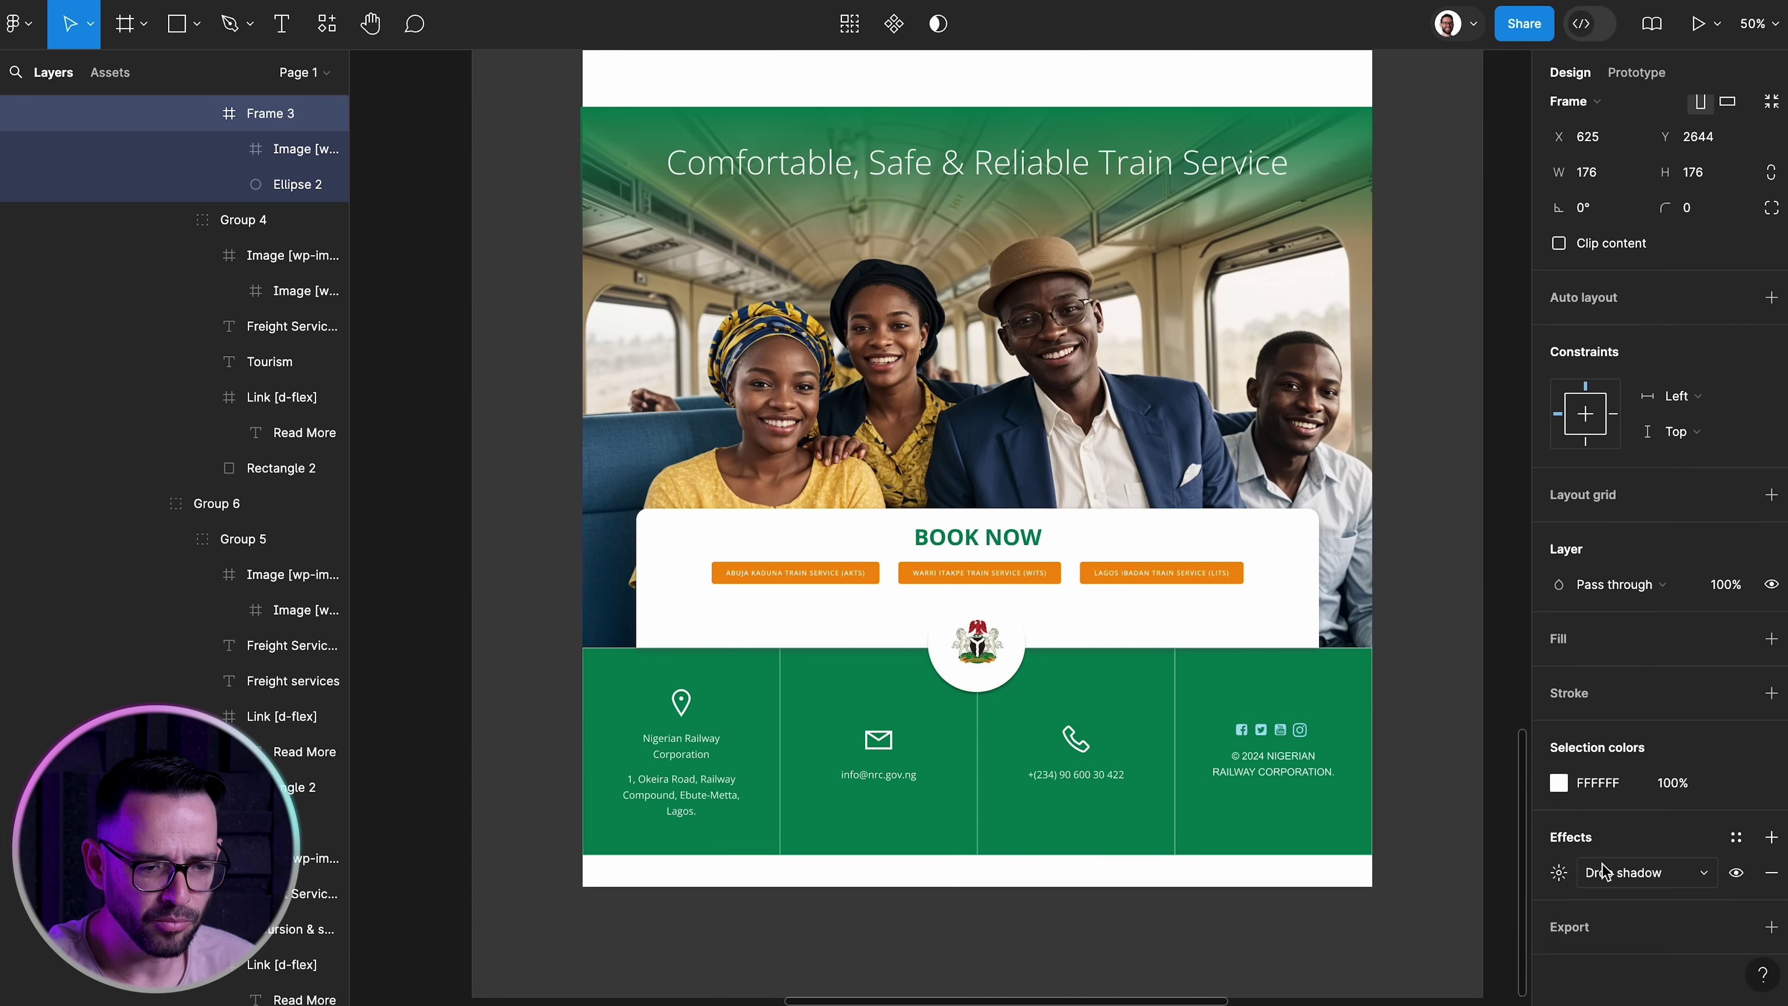
key(ctrl+z)
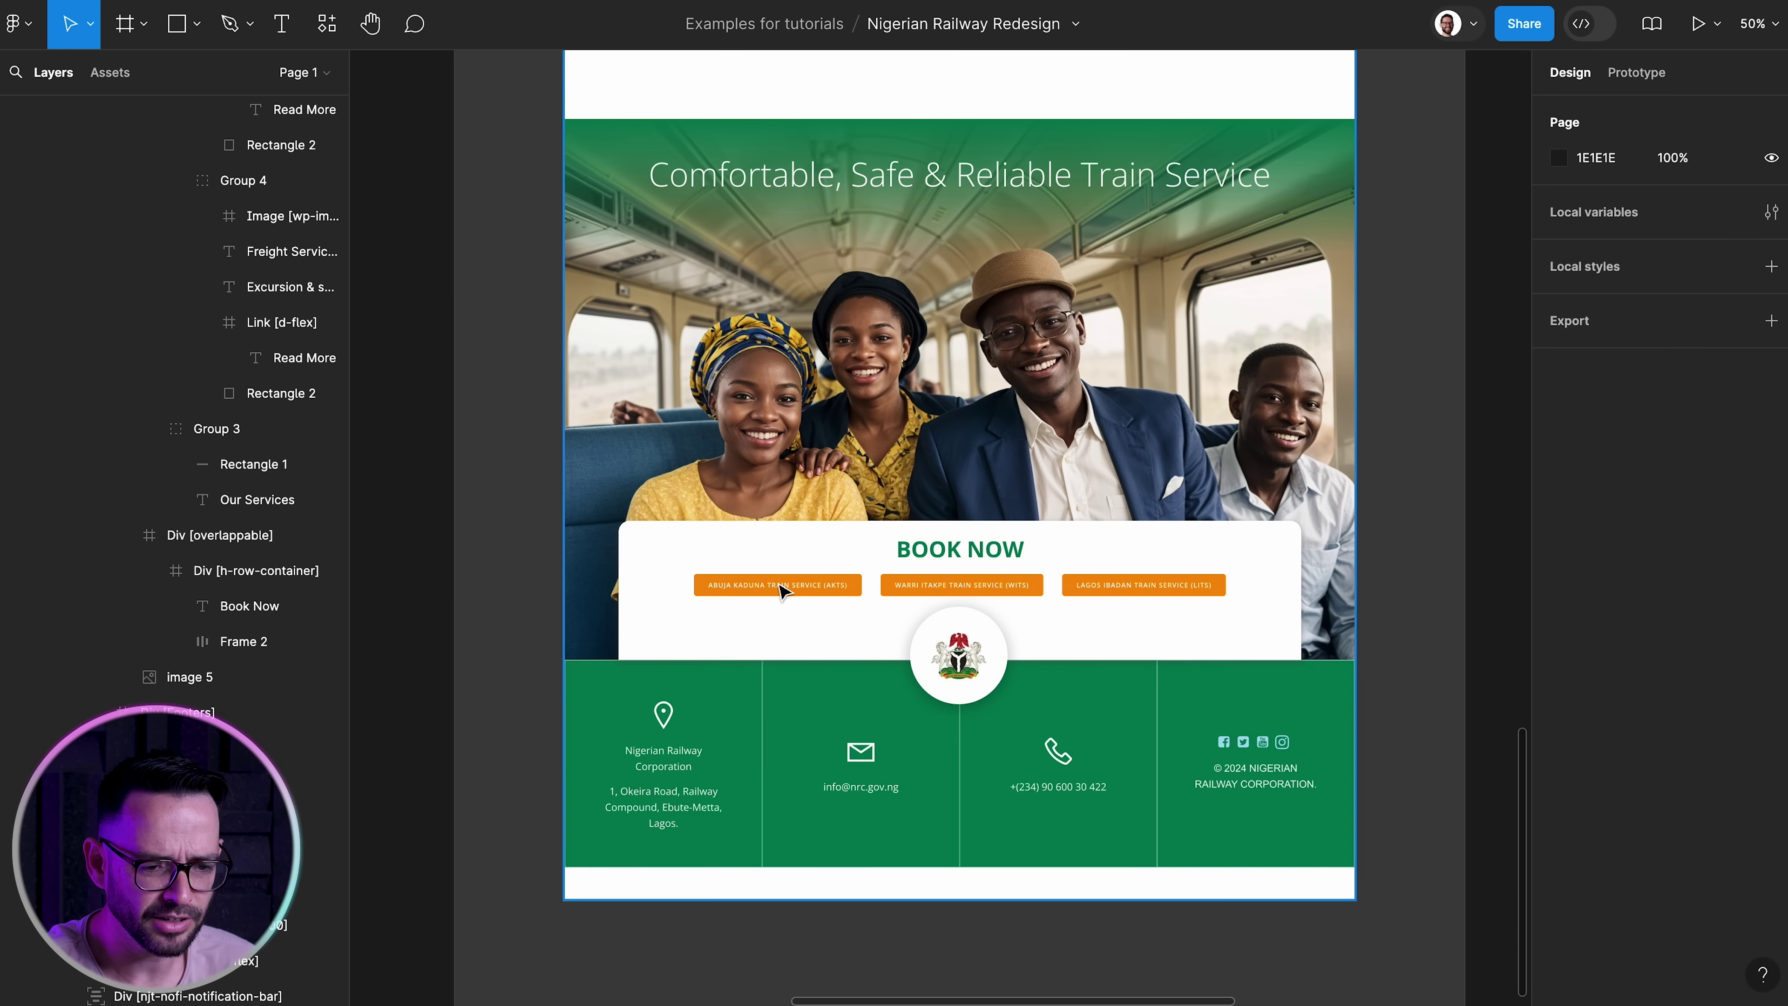
Take the emblem circle off the Book Now card and scale the three booking buttons up to nearly fill the card's width
key(ctrl+z)
key(ctrl+z)
key(ctrl+z)
key(ctrl+z)
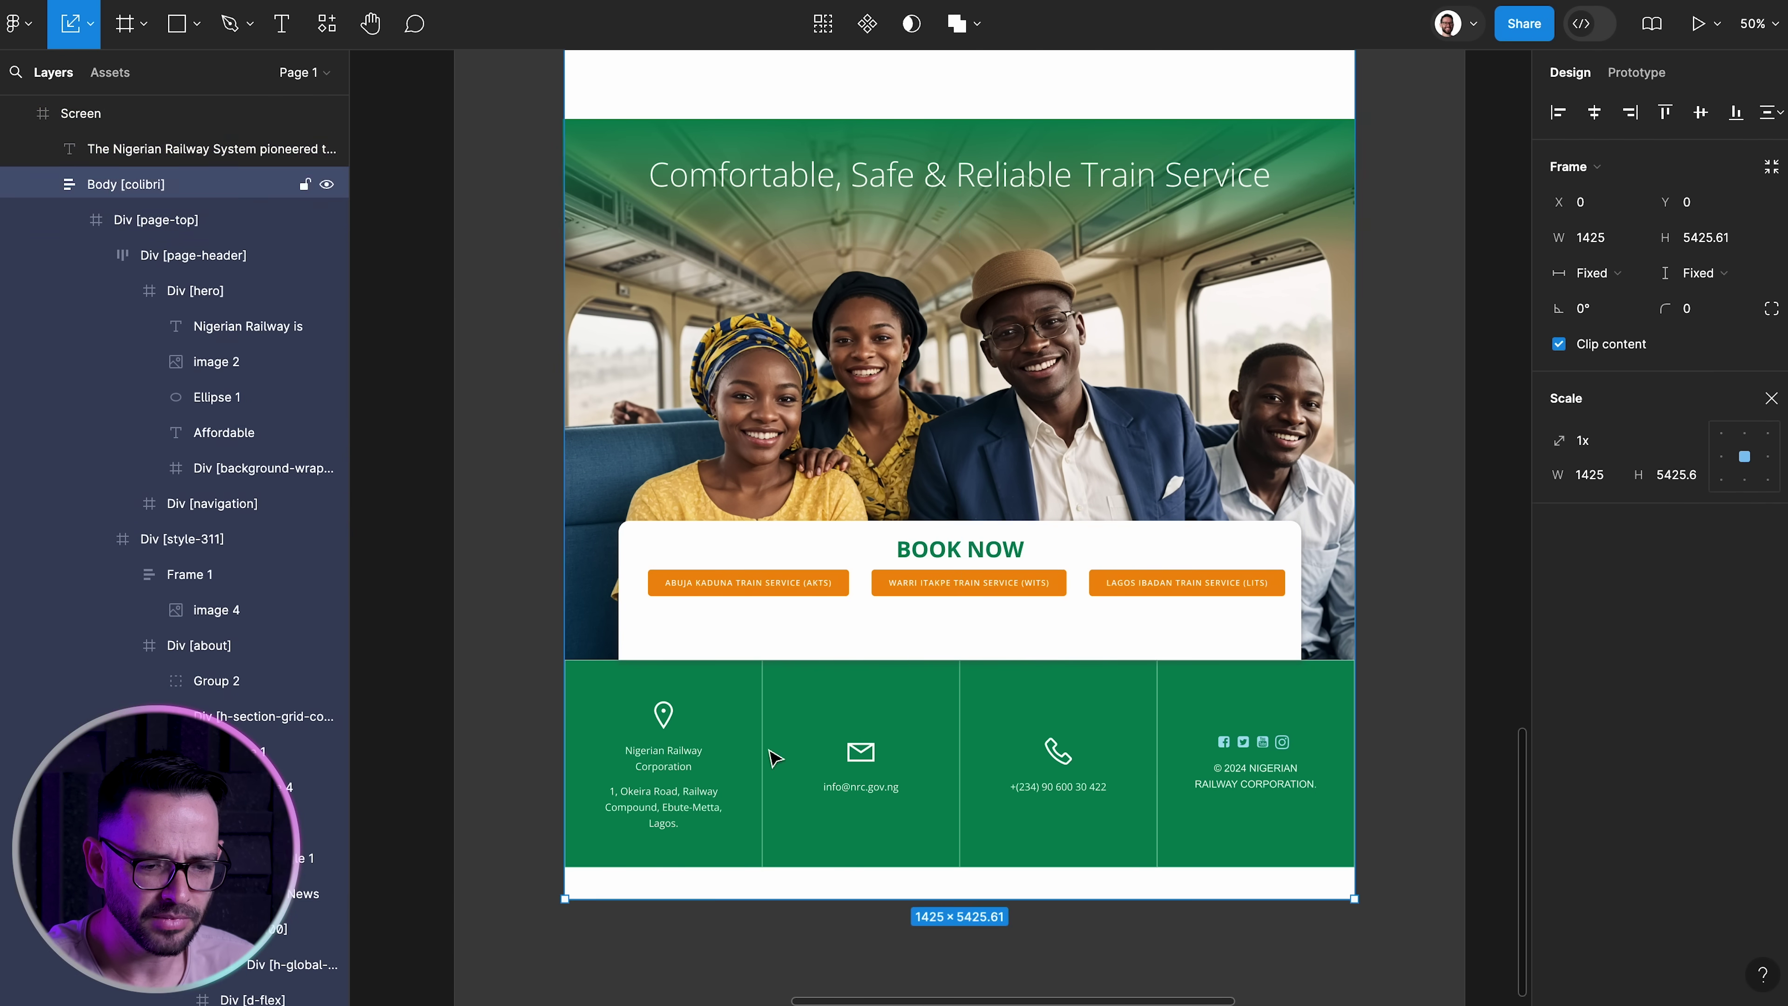
Try scaling the whole Book Now card down to 0.83x, anchored at its bottom center
key(ctrl+z)
key(ctrl+z)
key(ctrl+z)
key(ctrl+z)
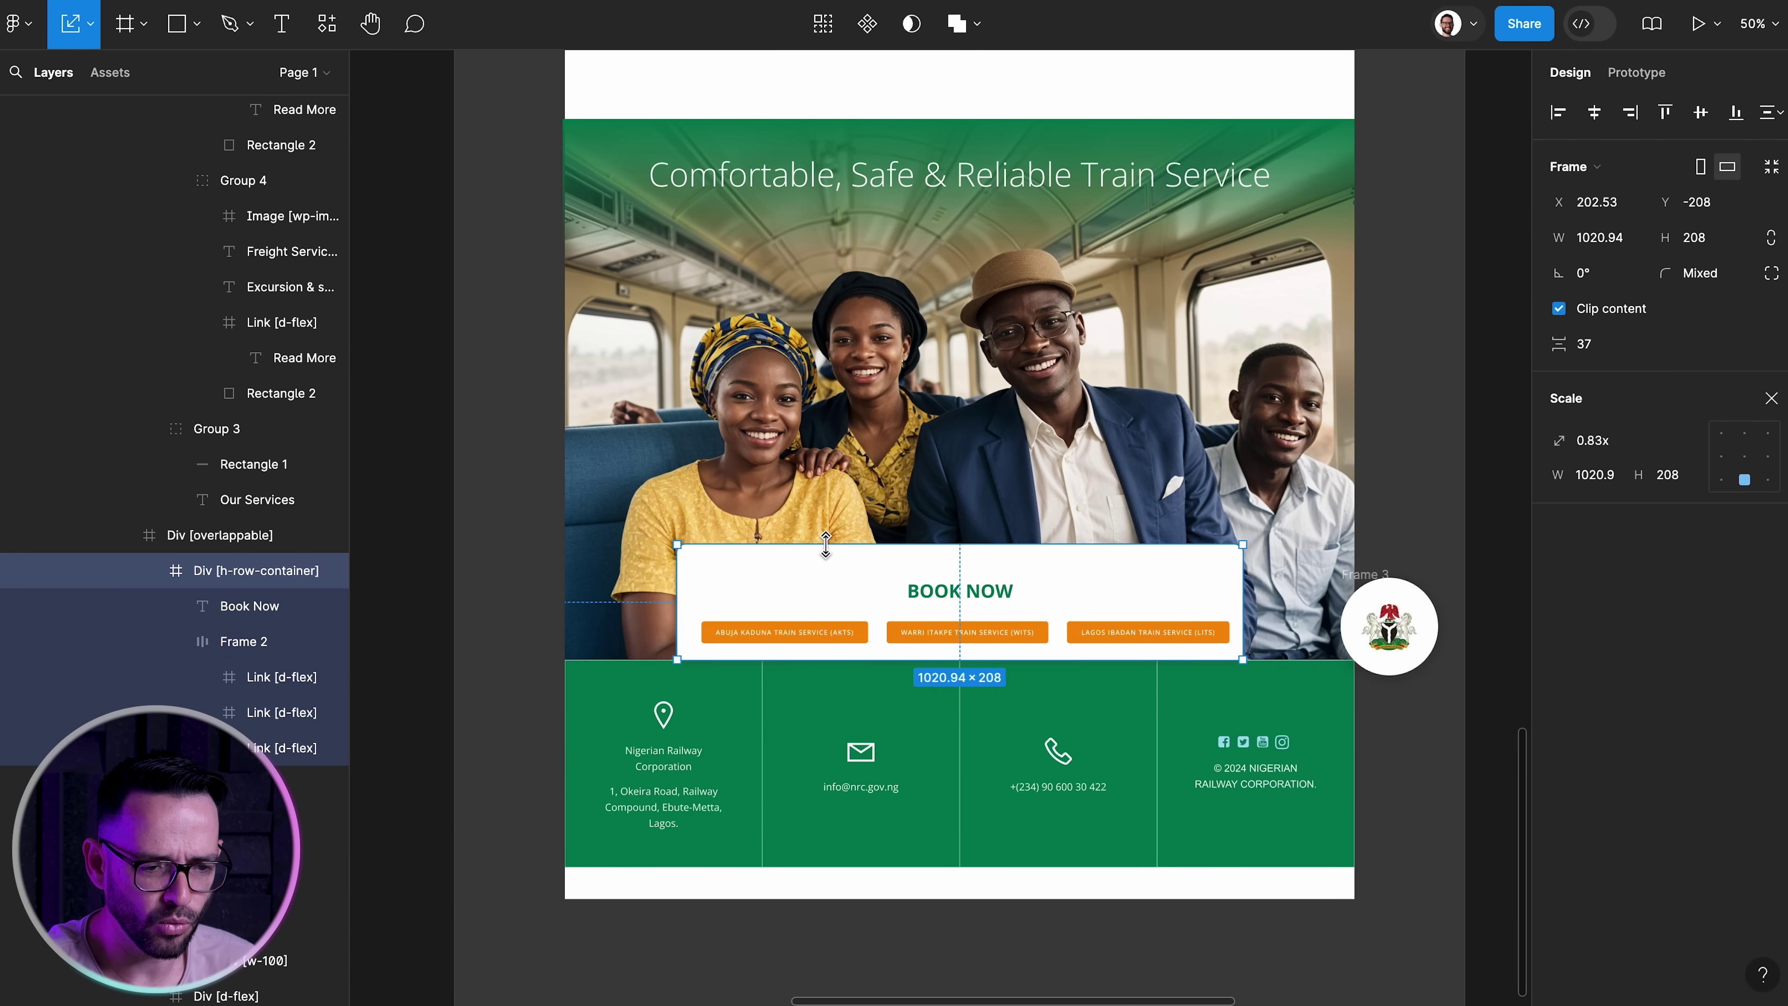
Shorten the Book Now card around its heading and buttons, and move the emblem circle into the last footer column
key(ctrl+z)
key(ctrl+z)
key(ctrl+z)
key(ctrl+z)
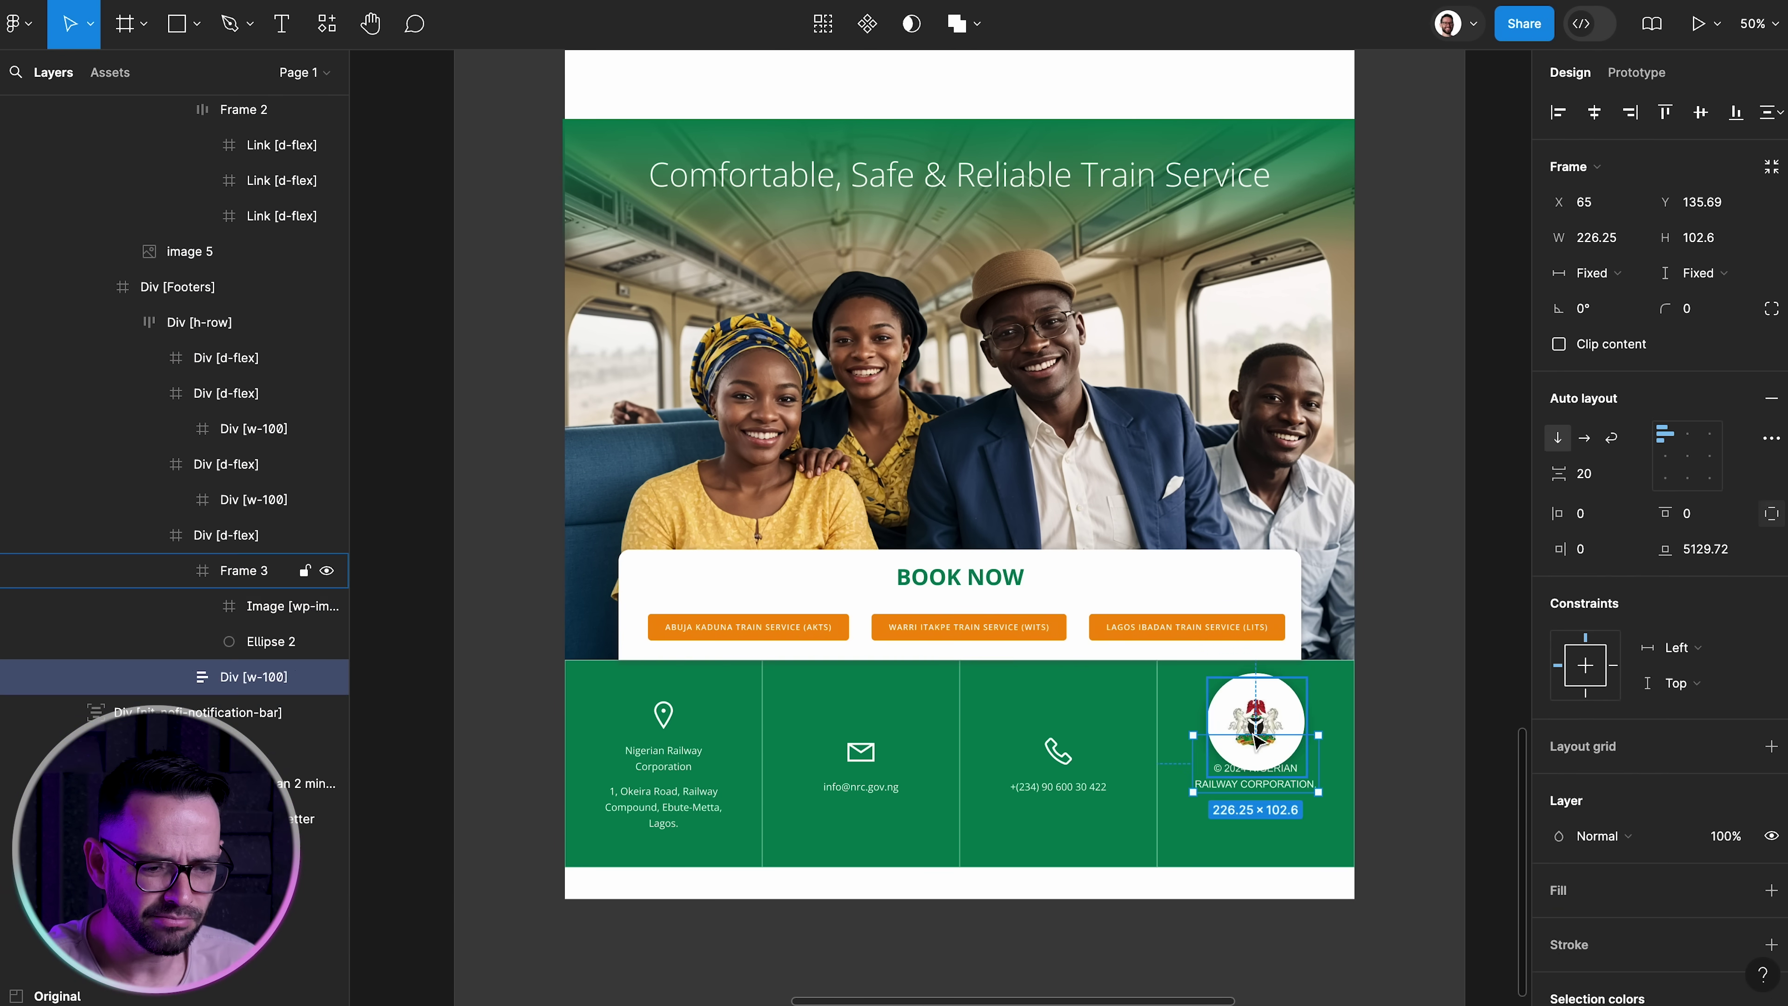
Try stacking the phone contact under the email contact and placing the emblem circle in the third footer column
key(ctrl+z)
key(ctrl+z)
key(ctrl+z)
key(ctrl+z)
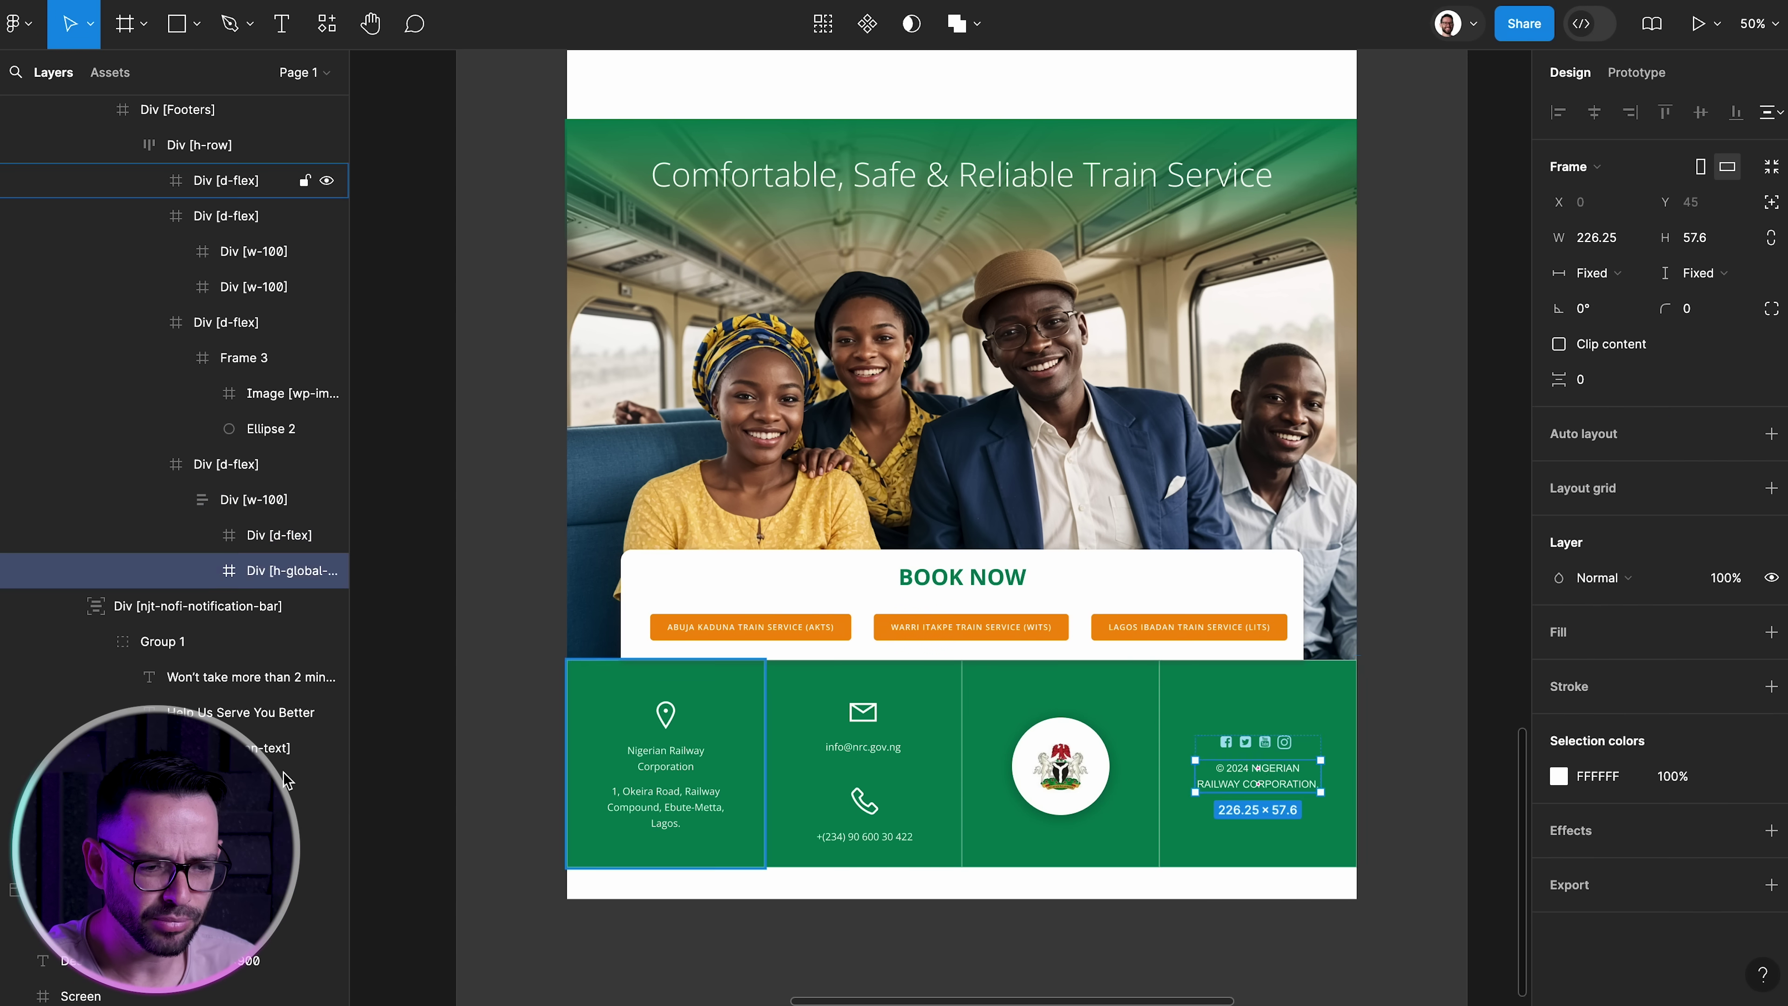
Return the phone contact to the third footer column and stack the emblem circle above the social icons in the fourth
key(ctrl+z)
key(ctrl+z)
key(ctrl+z)
key(ctrl+z)
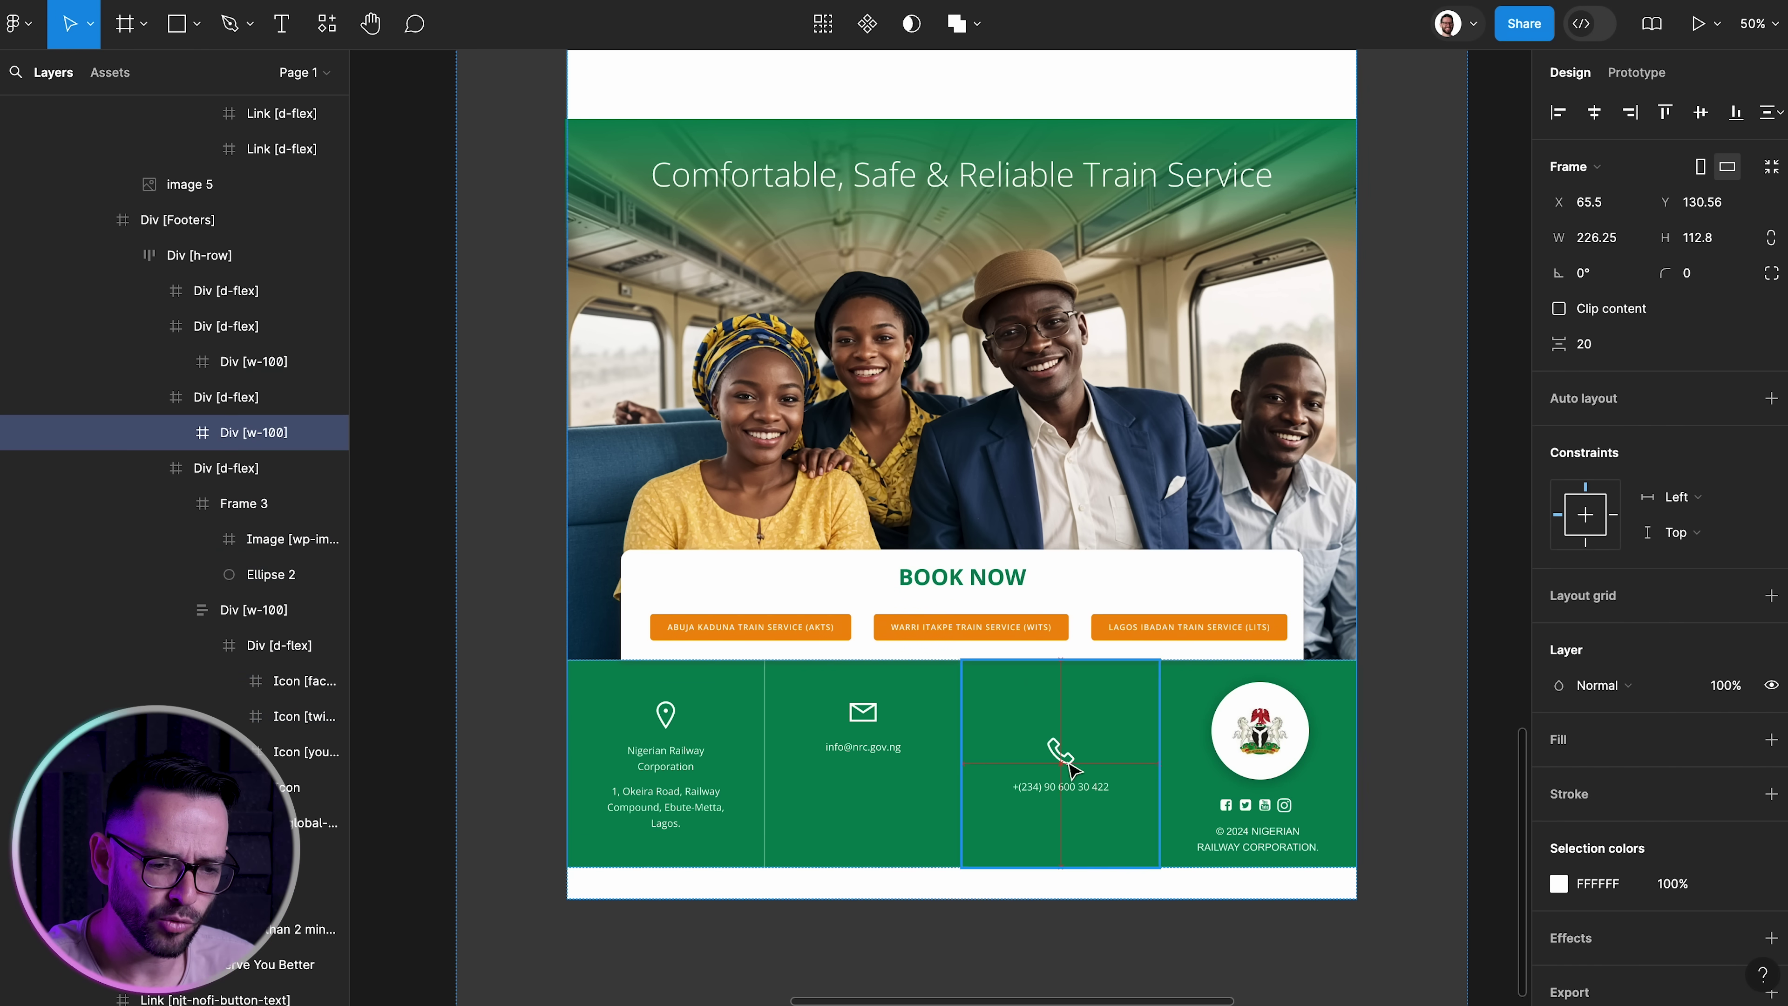
Move the company name and address text in the first footer column down 40 px
super+click(665, 791)
click(665, 756)
click(669, 802)
key(Escape)
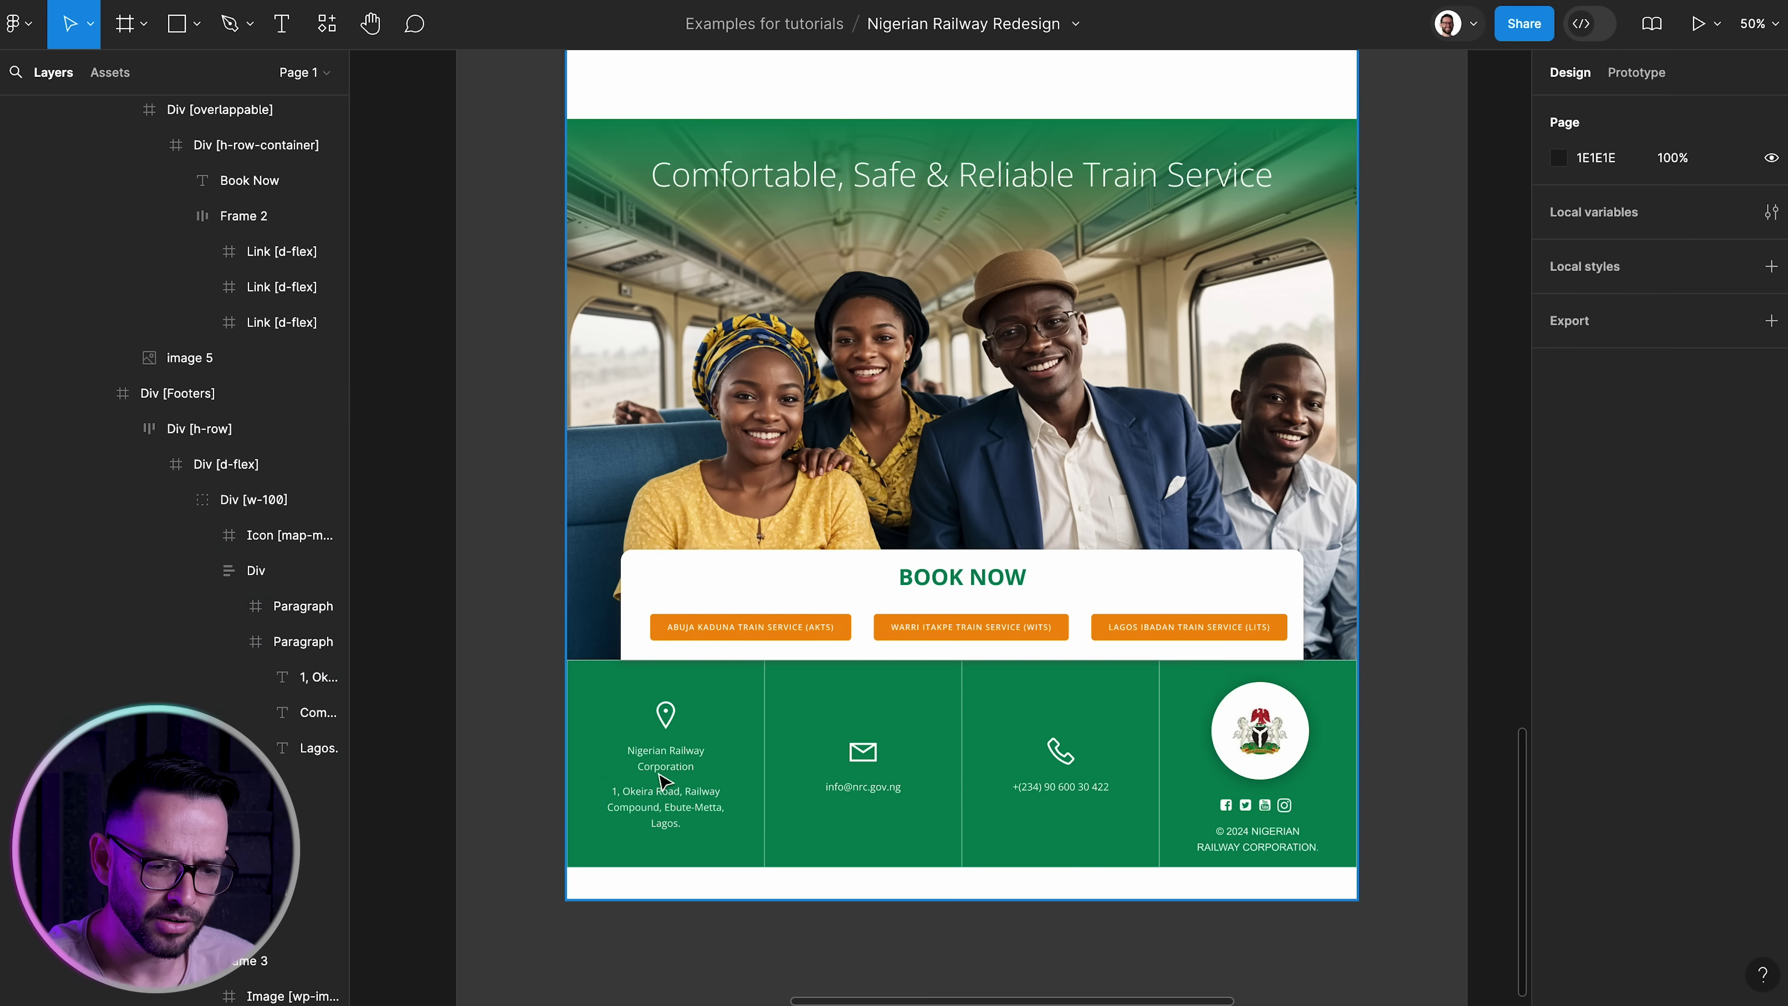
scroll(662, 775, down, 2)
super+click(662, 711)
scroll(611, 662, up, 2)
click(474, 671)
super+click(706, 712)
click(299, 534)
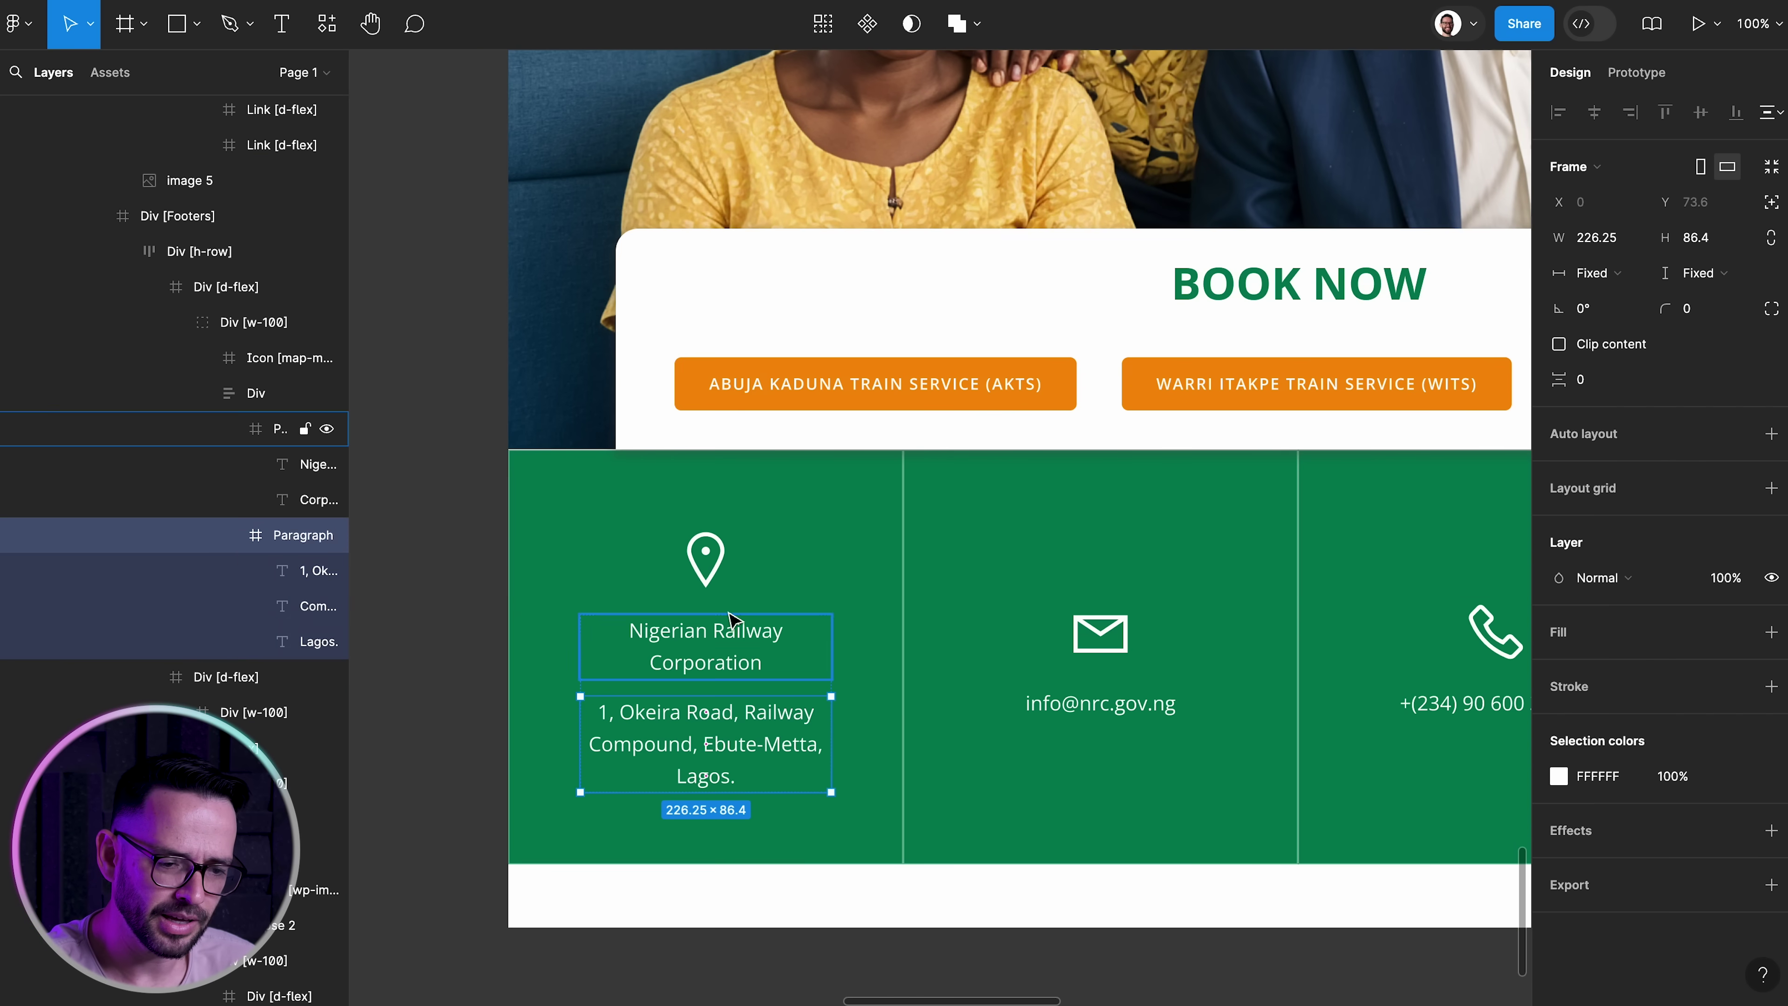
click(229, 535)
click(228, 428)
click(254, 392)
key(shift+Down)
key(shift+Down)
key(shift+Down)
key(shift+Down)
Lower the map pin icon by 40 px and nudge the company name and address text back up 10 px
click(264, 357)
key(shift+Down)
key(shift+Down)
key(shift+Down)
key(shift+Down)
key(shift+Down)
key(shift+Down)
key(shift+Up)
key(shift+Up)
click(256, 393)
key(shift+Up)
Raise the email and phone contact blocks together by 30 px to line their icons up with the map pin
click(255, 536)
super+click(254, 605)
key(shift+Up)
key(shift+Up)
key(shift+Up)
key(super+minus)
key(super+minus)
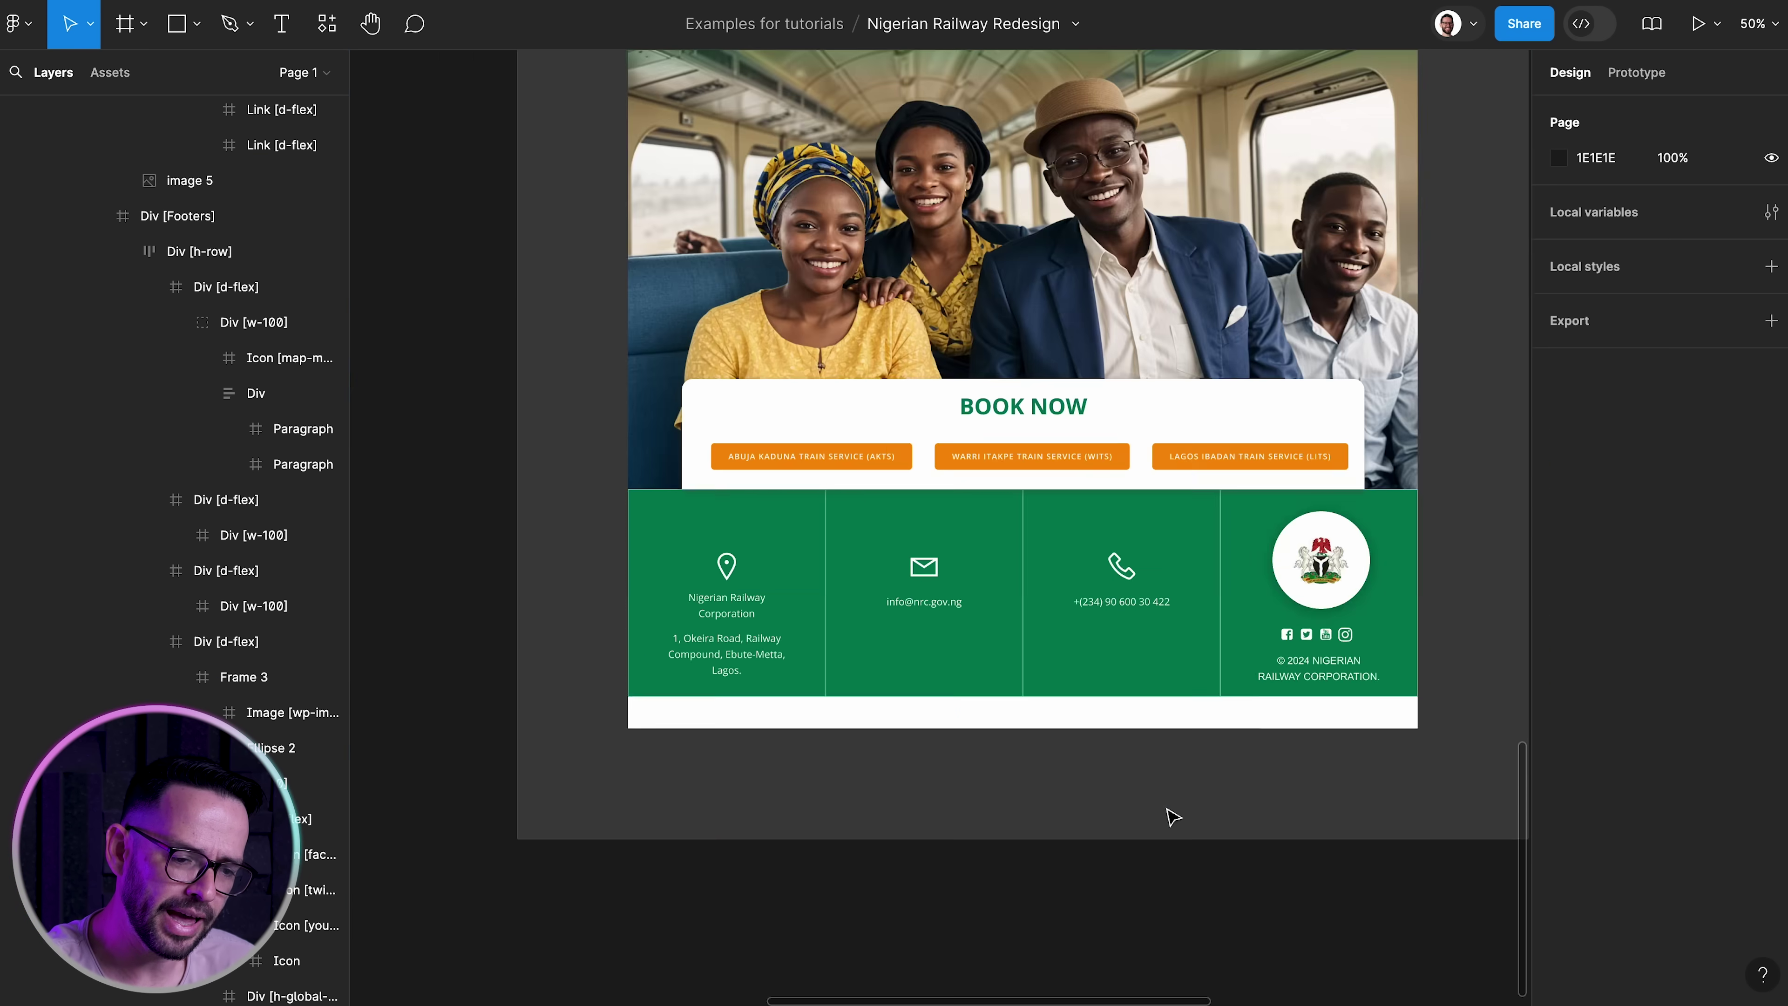
scroll(1261, 88, up, 2)
scroll(1261, 88, left, 5)
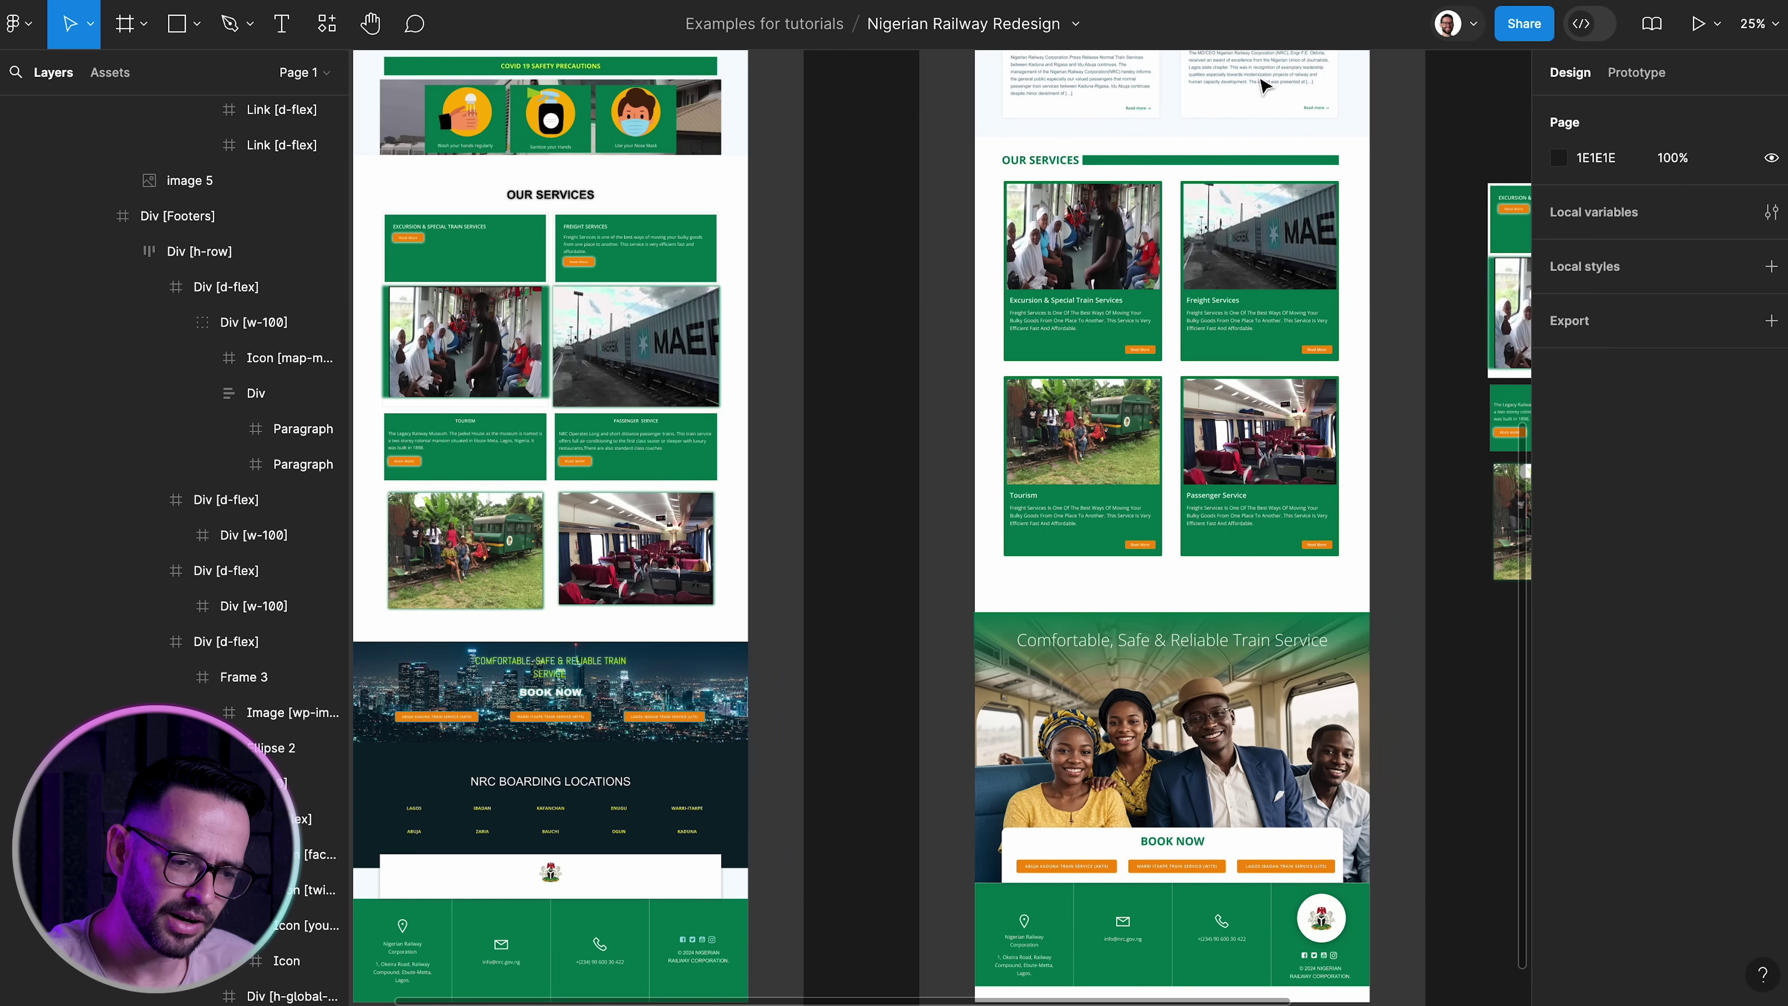